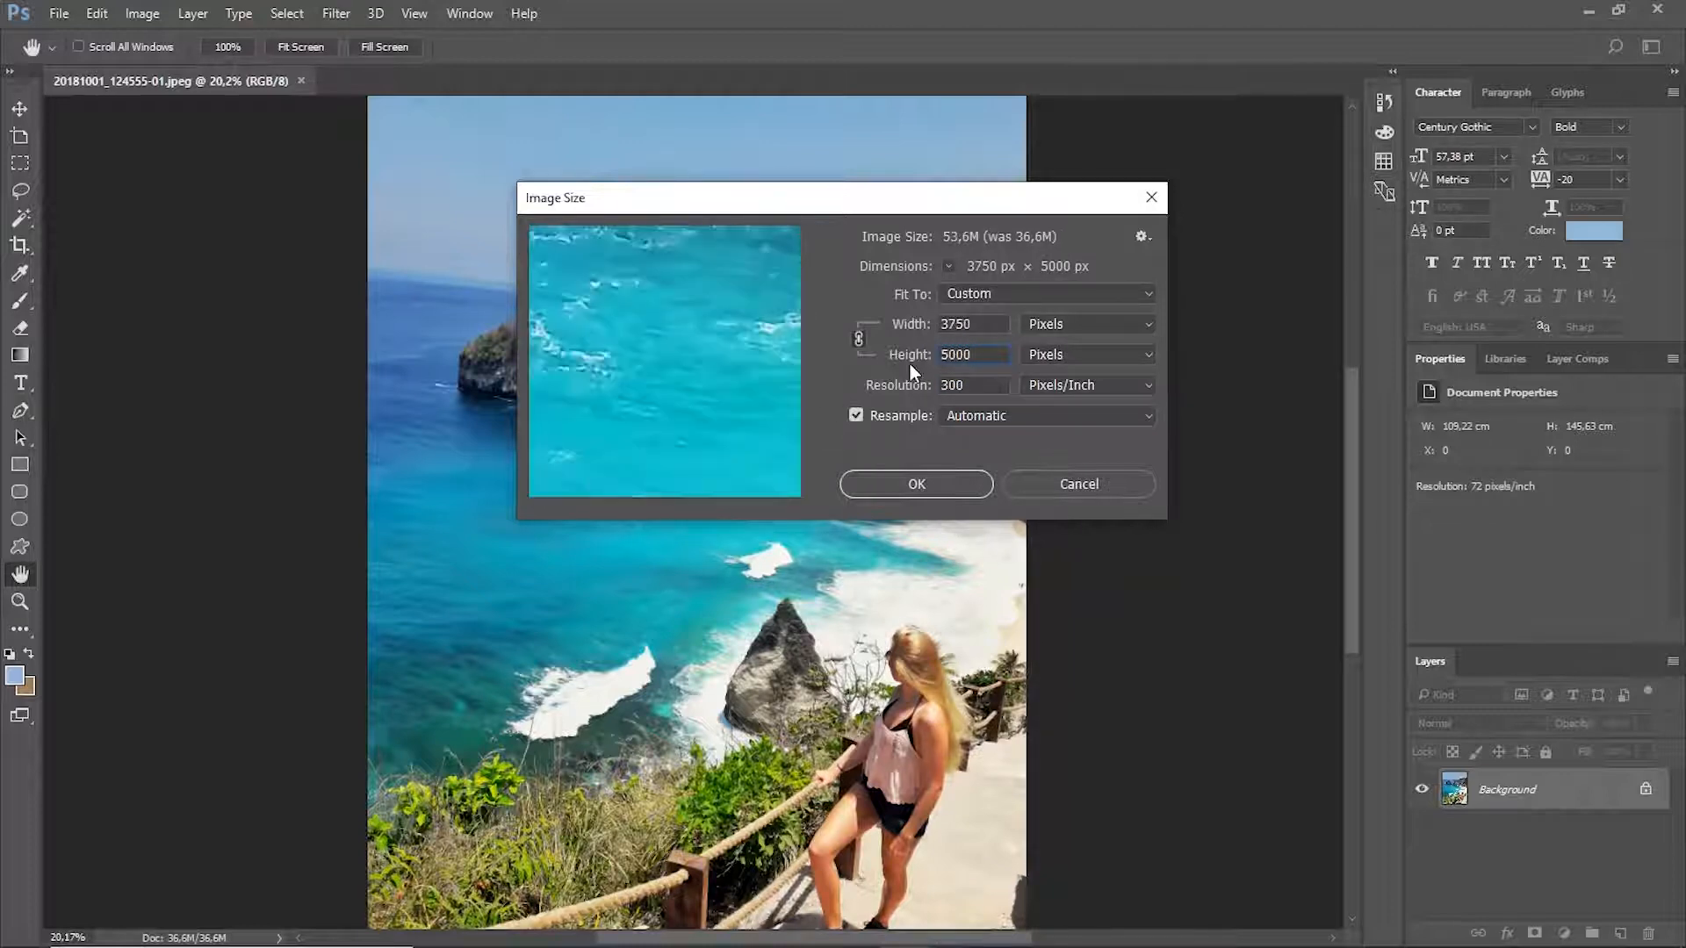
Resize the photo to 3750 × 5000 pixels at 300 pixels/inch with automatic resampling.
{"action": "left_click", "coordinate": [916, 484]}
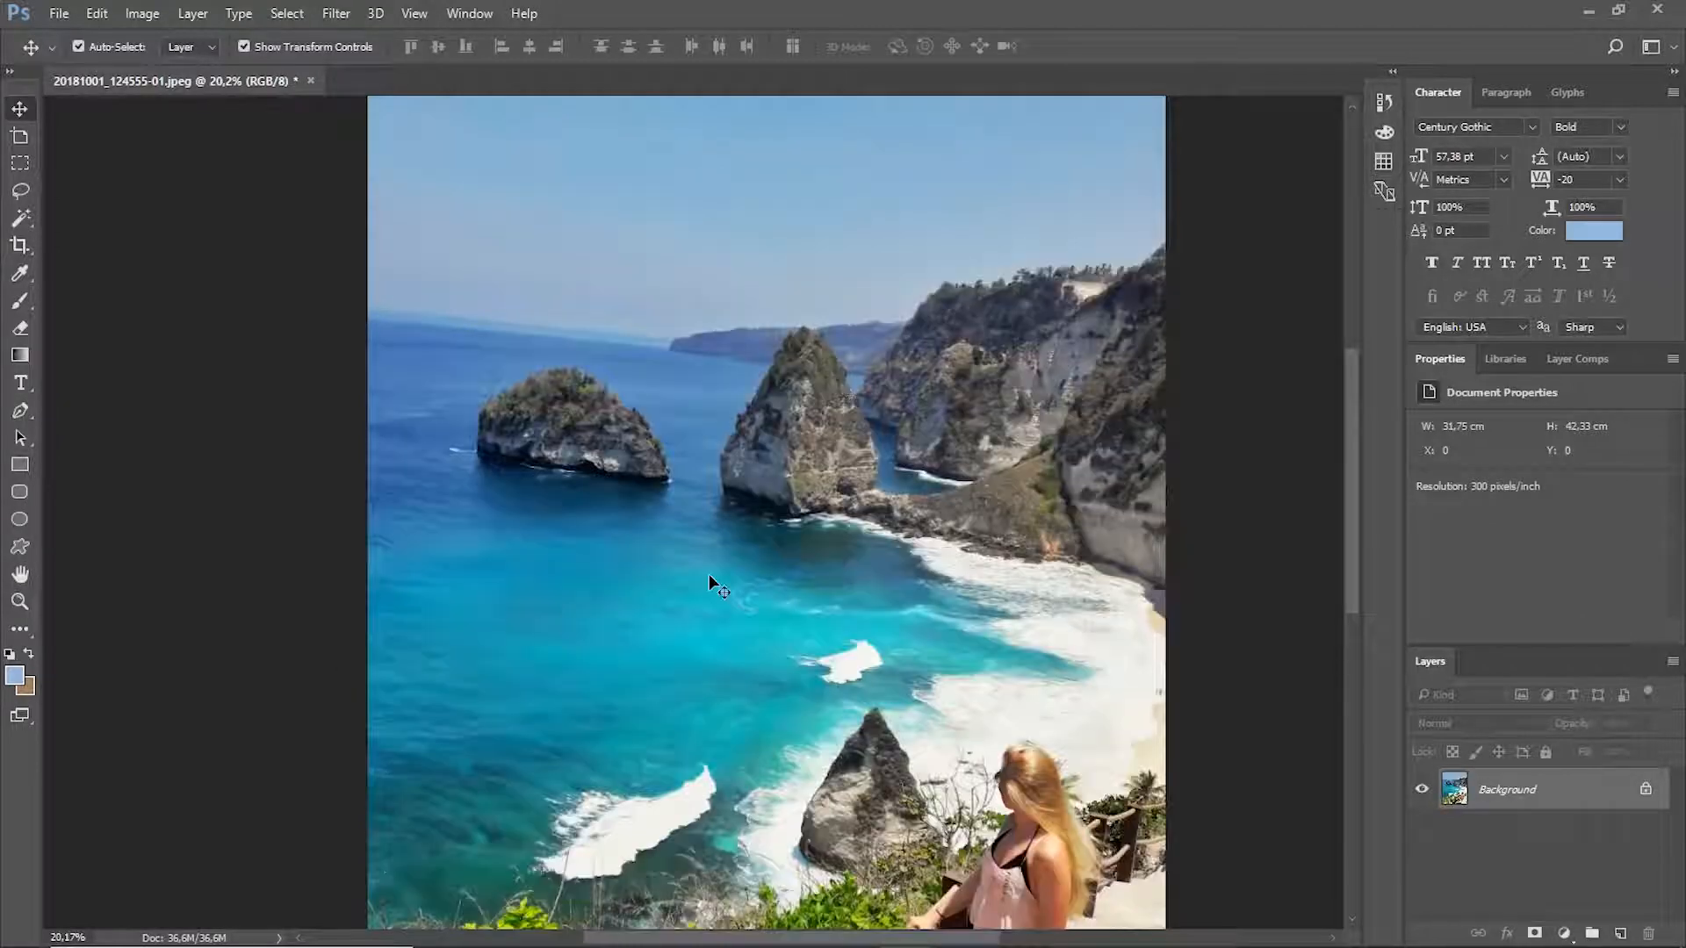
{"action": "scroll", "coordinate": [715, 571], "scroll_direction": "down", "scroll_amount": 8}
{"action": "scroll", "coordinate": [697, 595], "scroll_direction": "up", "scroll_amount": 15}
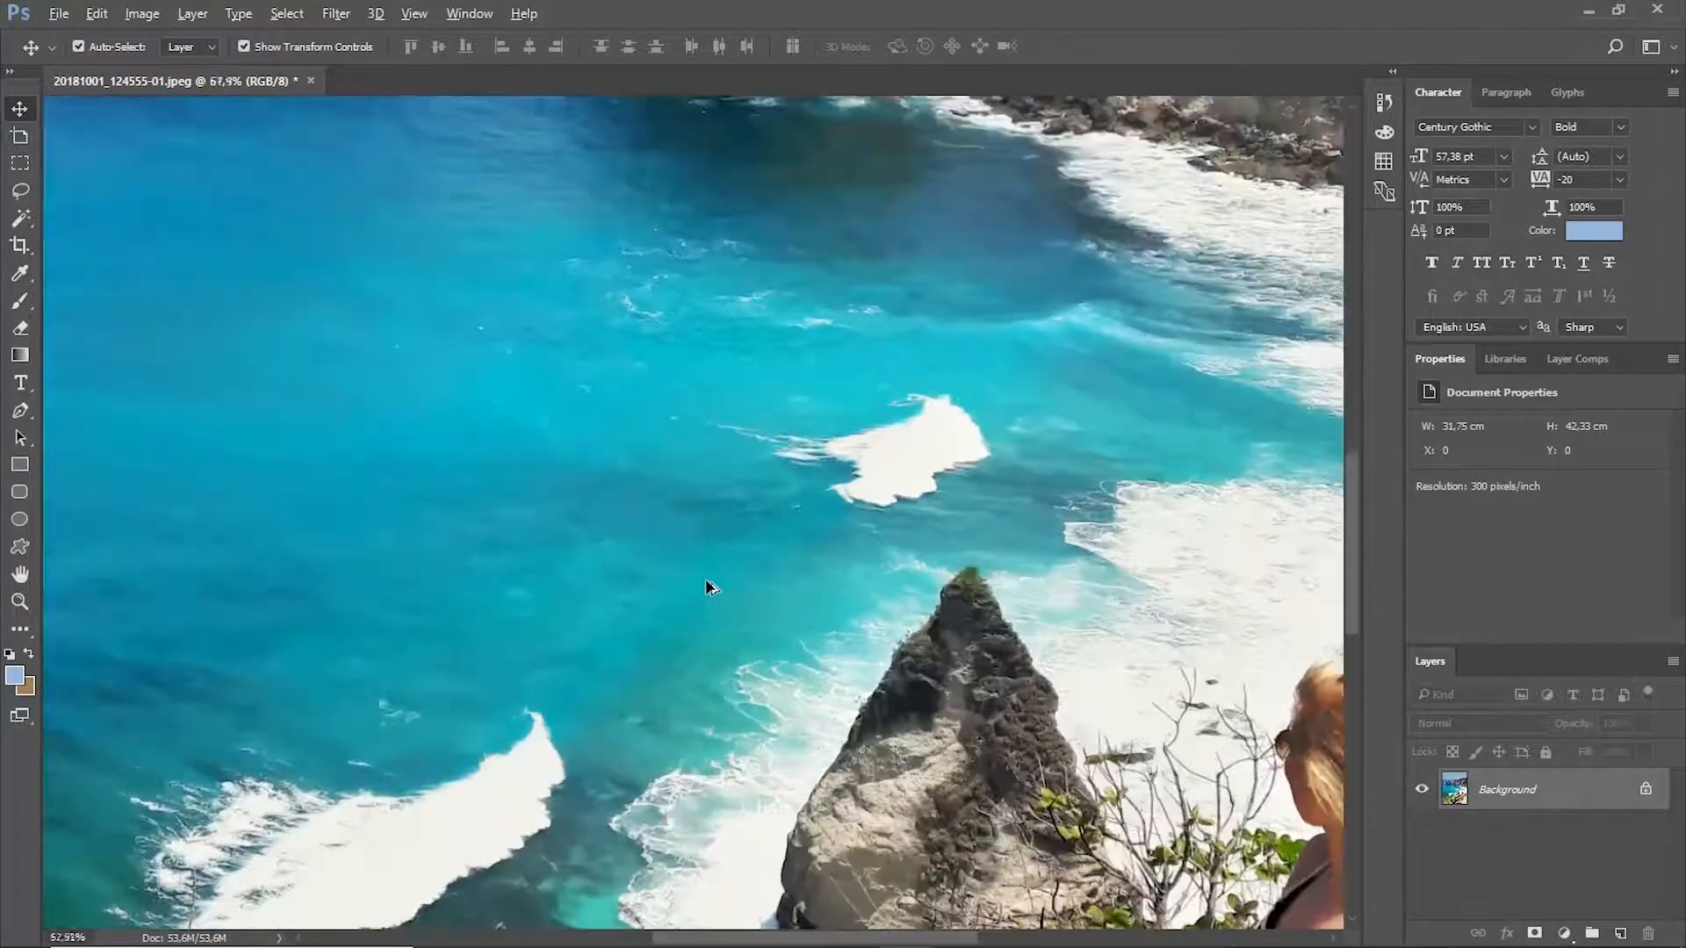
{"action": "scroll", "coordinate": [710, 586], "scroll_direction": "down", "scroll_amount": 8}
{"action": "scroll", "coordinate": [733, 451], "scroll_direction": "up", "scroll_amount": 4}
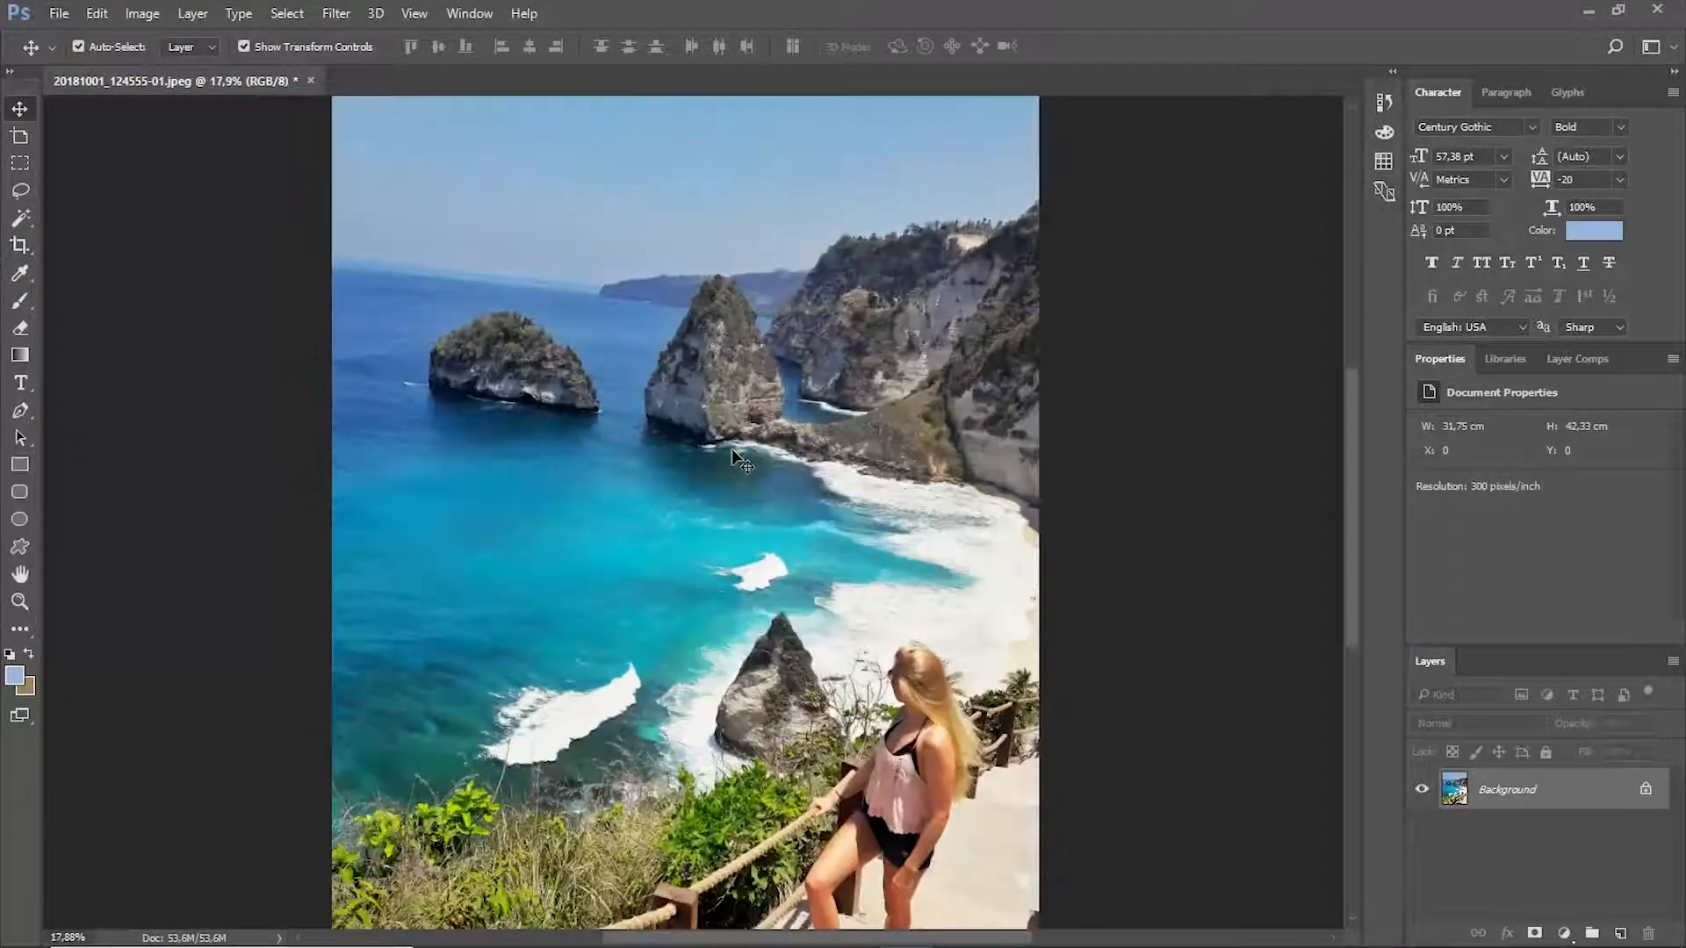
{"action": "scroll", "coordinate": [734, 452], "scroll_direction": "down", "scroll_amount": 3}
{"action": "scroll", "coordinate": [735, 453], "scroll_direction": "up", "scroll_amount": 2}
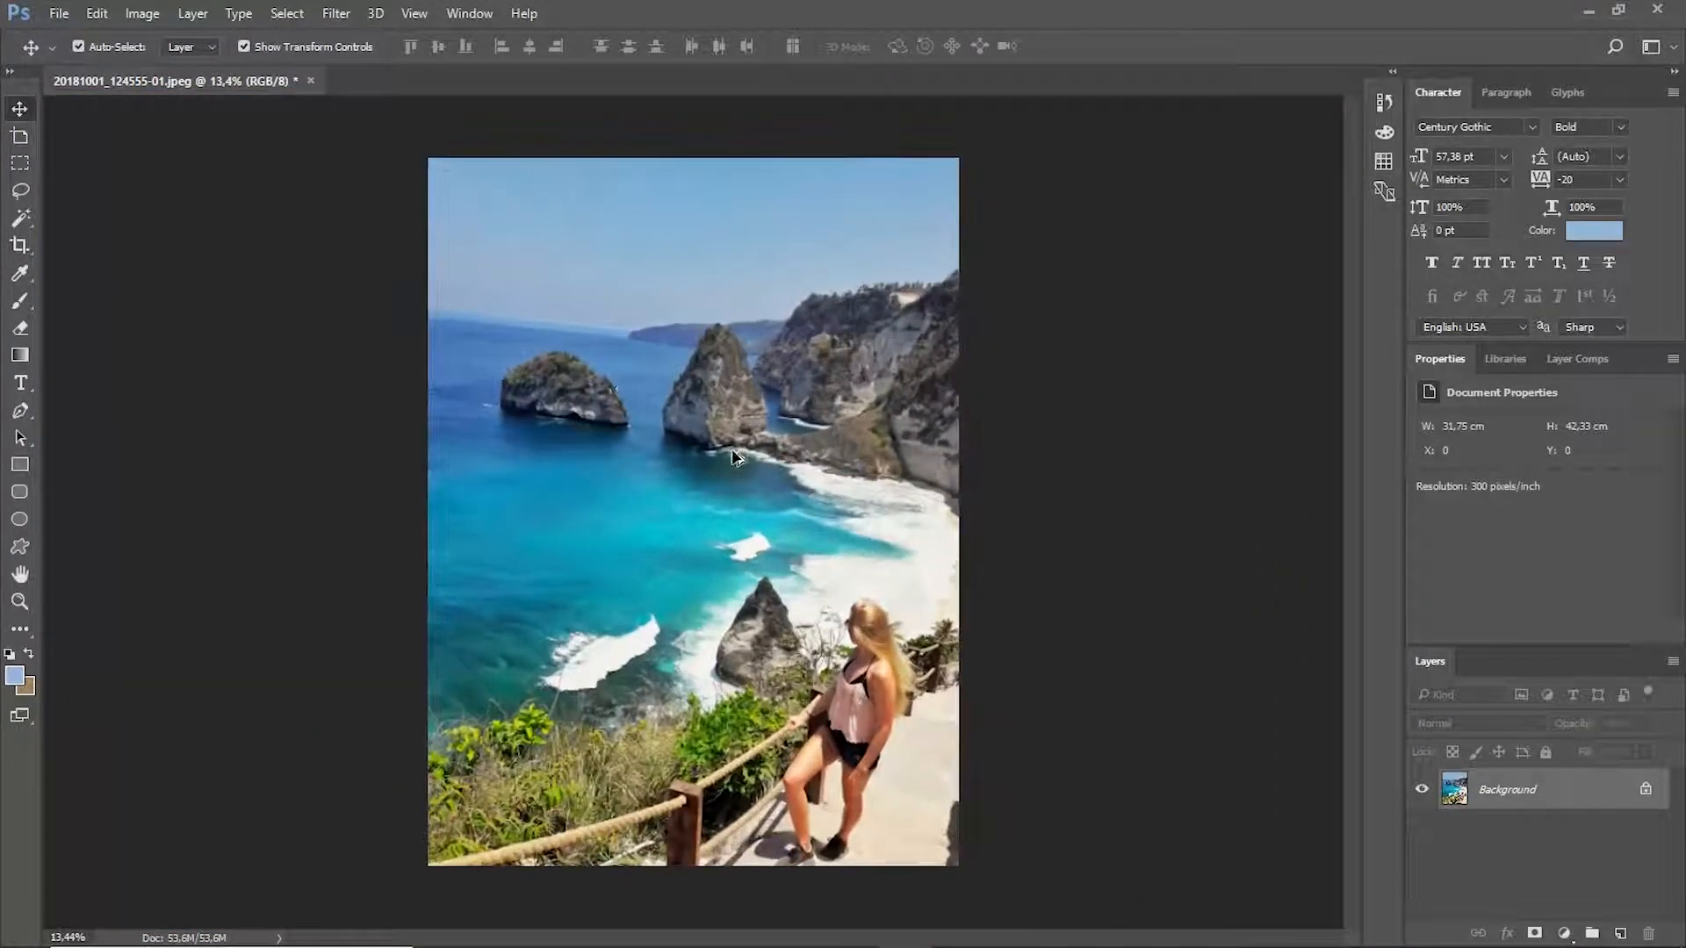
Open the aerial monument photo b18519bc97a6505ea6b6e98a8faa2339 from New folder (2) as a second document.
{"action": "left_click", "coordinate": [50, 22]}
{"action": "left_click", "coordinate": [55, 51]}
{"action": "left_click", "coordinate": [55, 13]}
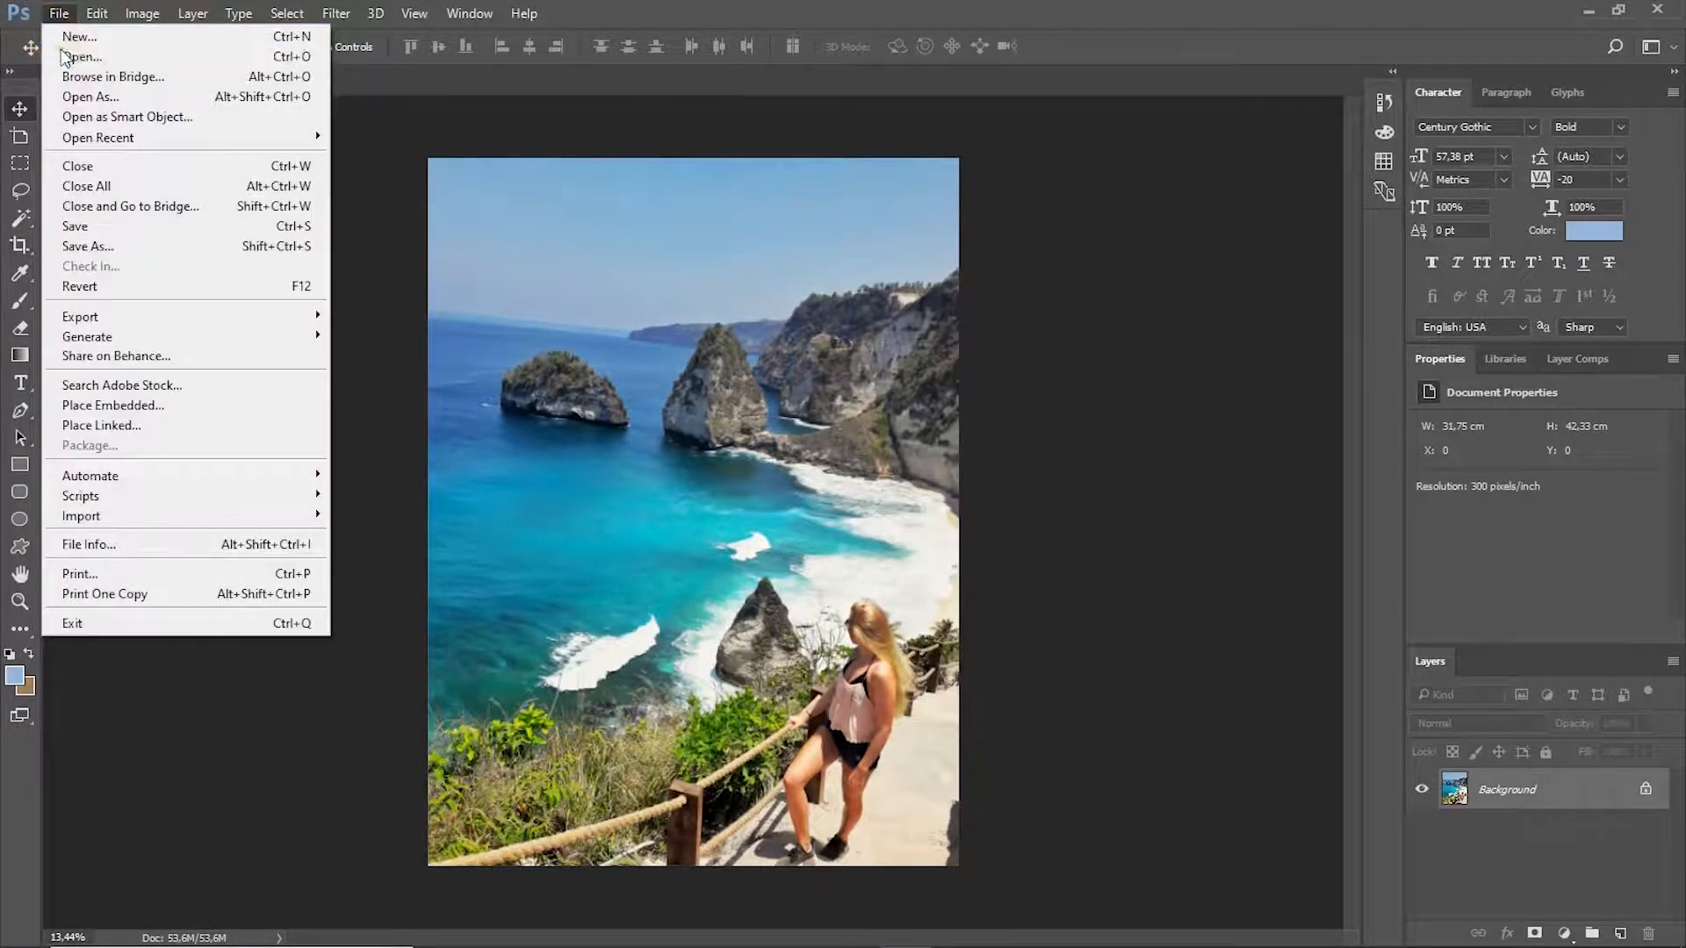
{"action": "left_click", "coordinate": [64, 53]}
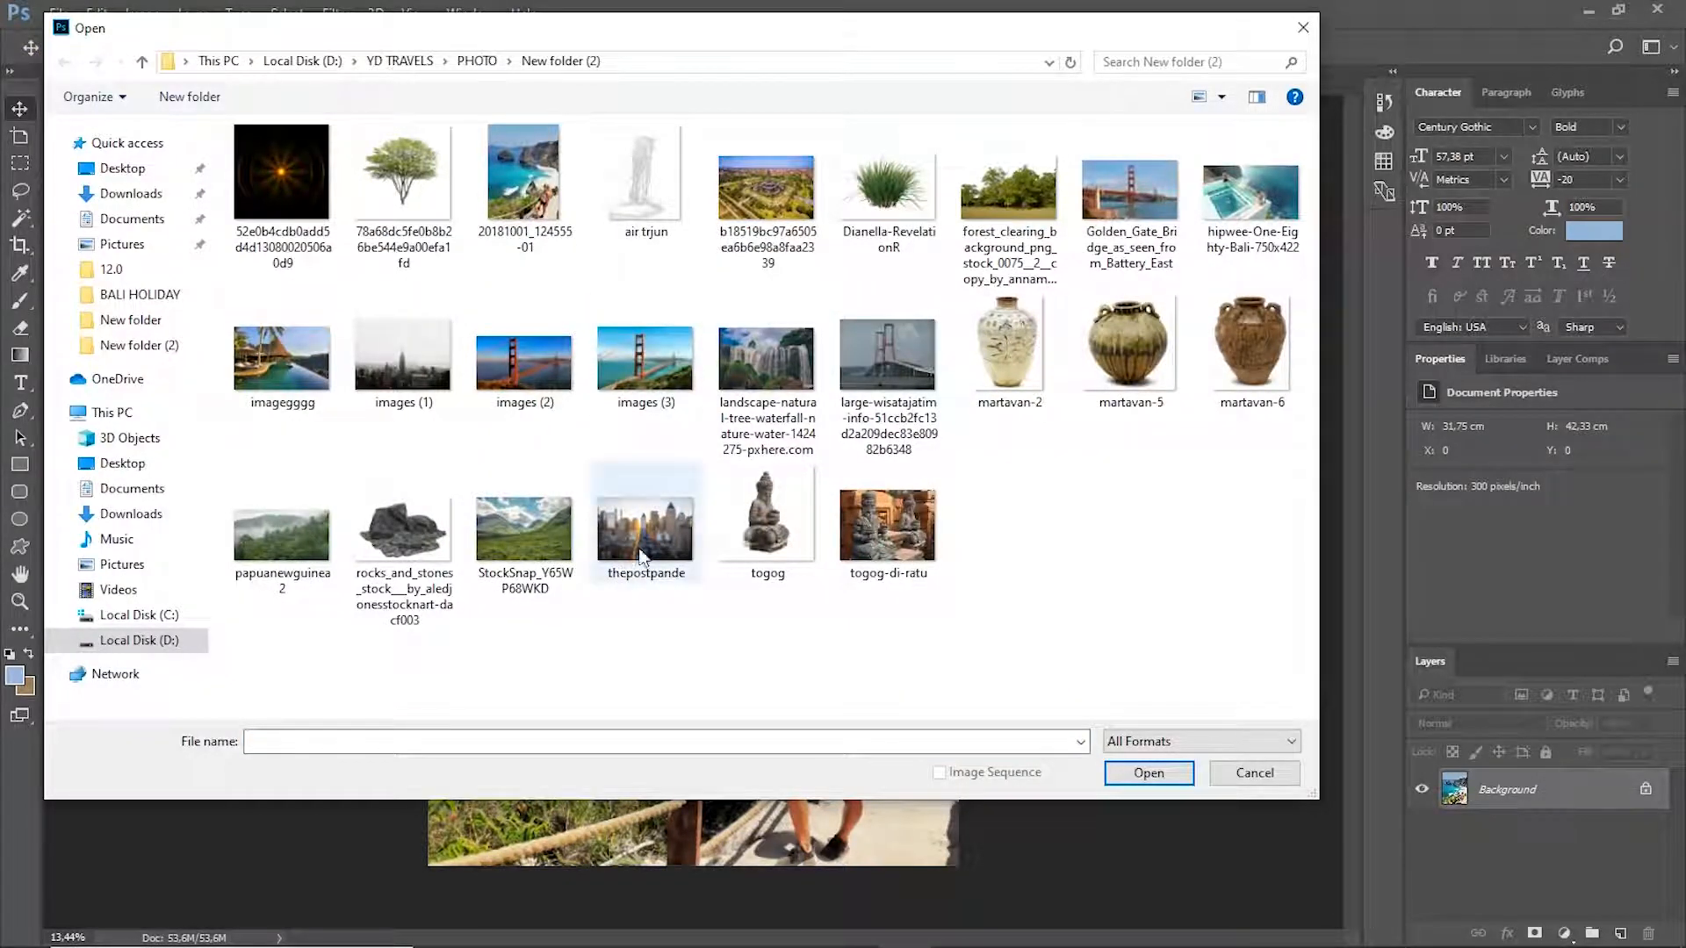
{"action": "left_click", "coordinate": [783, 182]}
{"action": "double_click", "coordinate": [783, 183]}
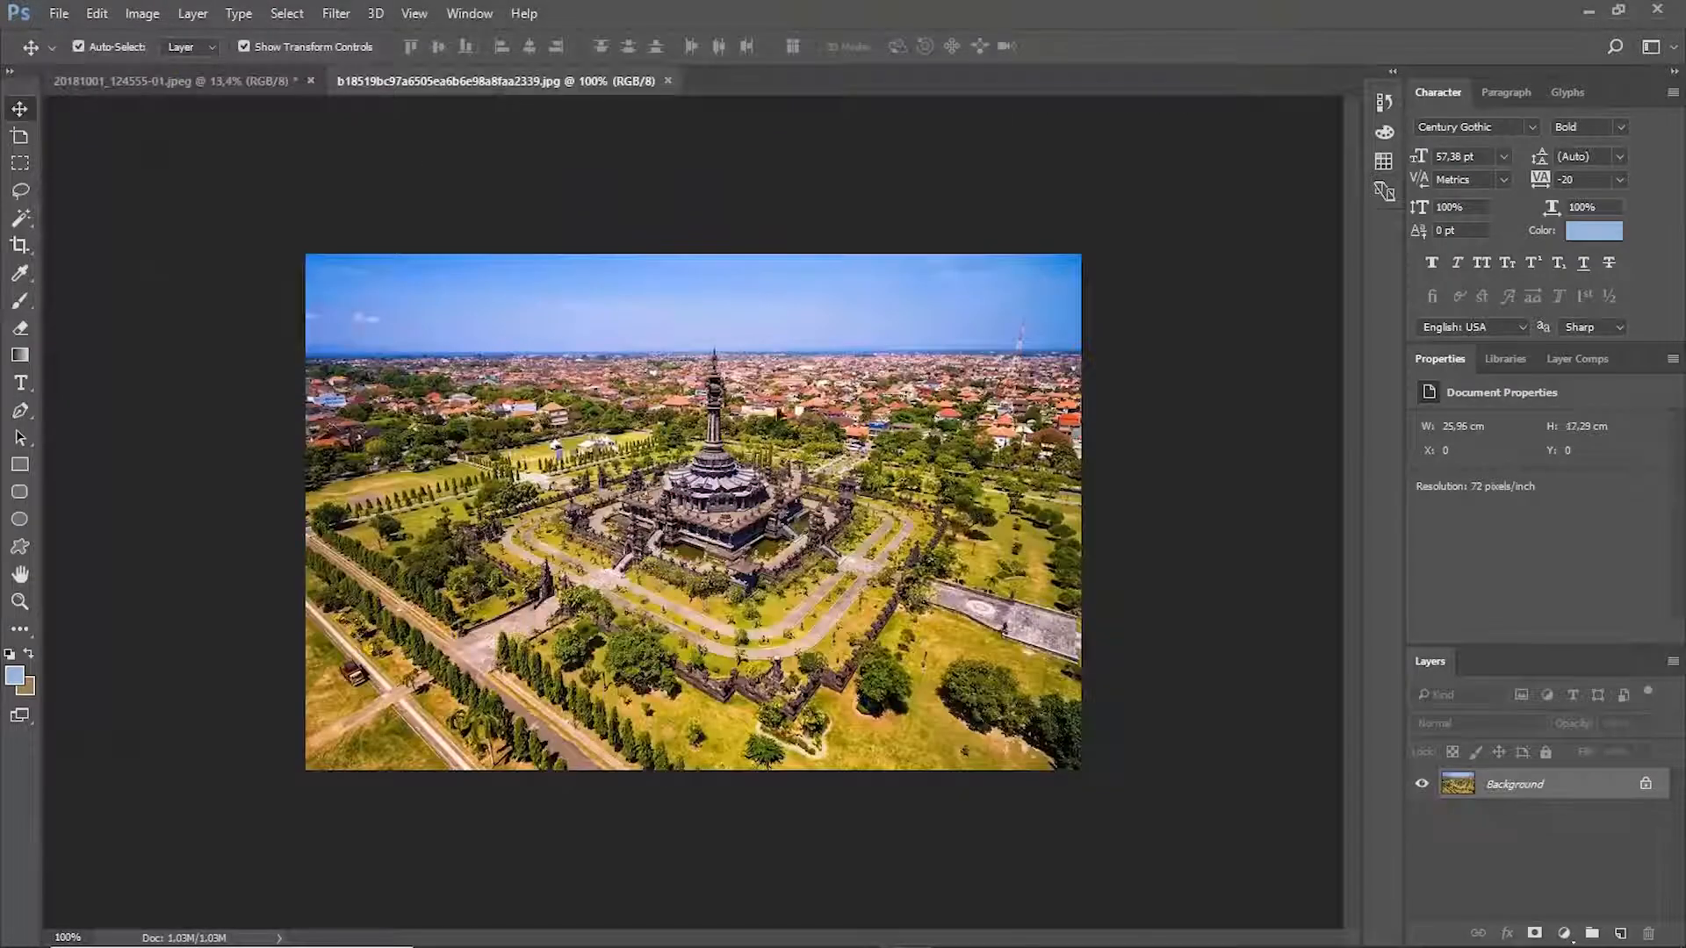
Bring the monument photo into the coast document as a layer and enlarge it to about 41.75 × 27.8 cm over the sea.
{"action": "left_click", "coordinate": [19, 164]}
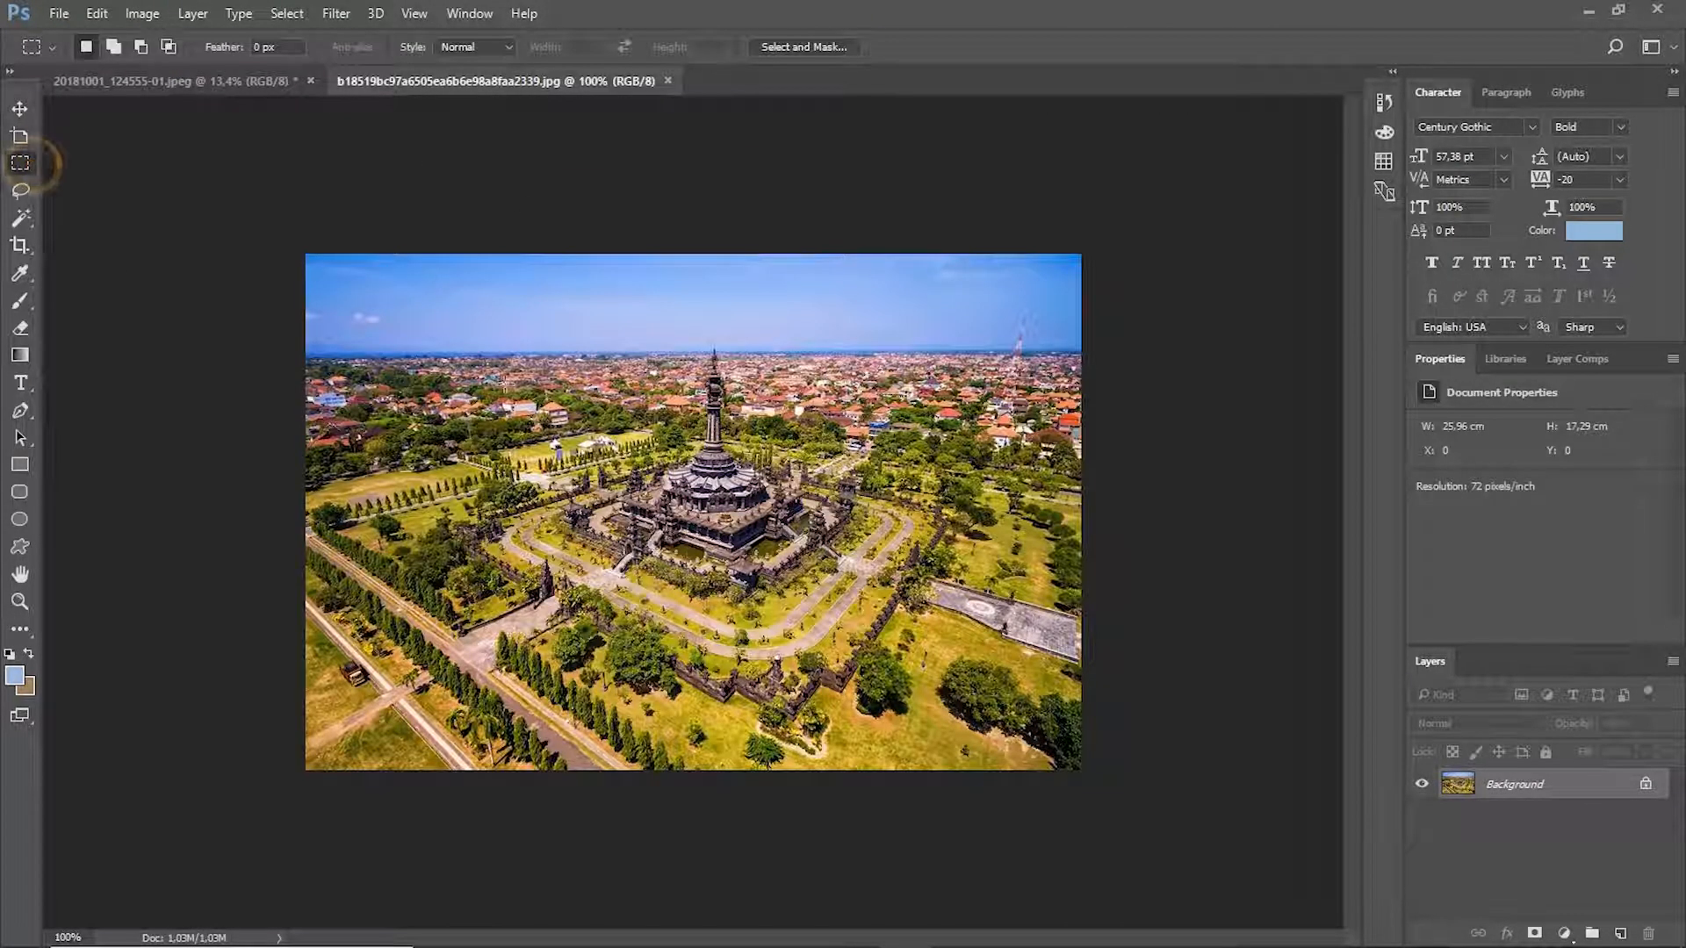
{"action": "left_click", "coordinate": [20, 111]}
{"action": "left_click_drag", "start_coordinate": [629, 378], "coordinate": [339, 670]}
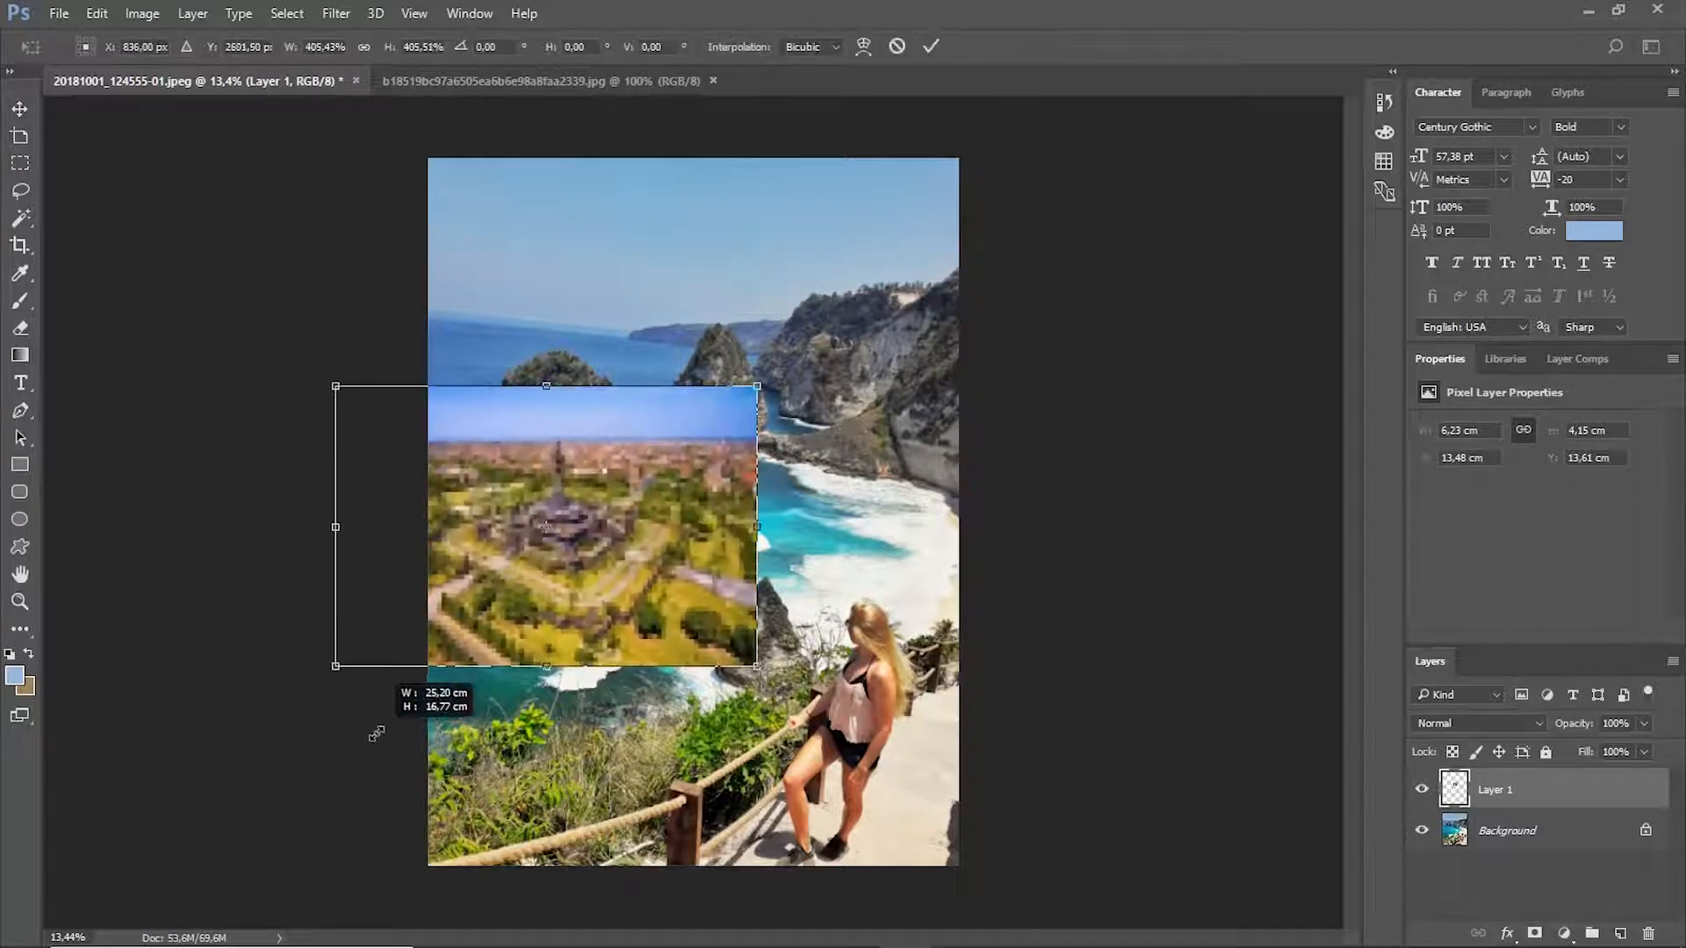
{"action": "left_click_drag", "start_coordinate": [630, 571], "coordinate": [753, 541]}
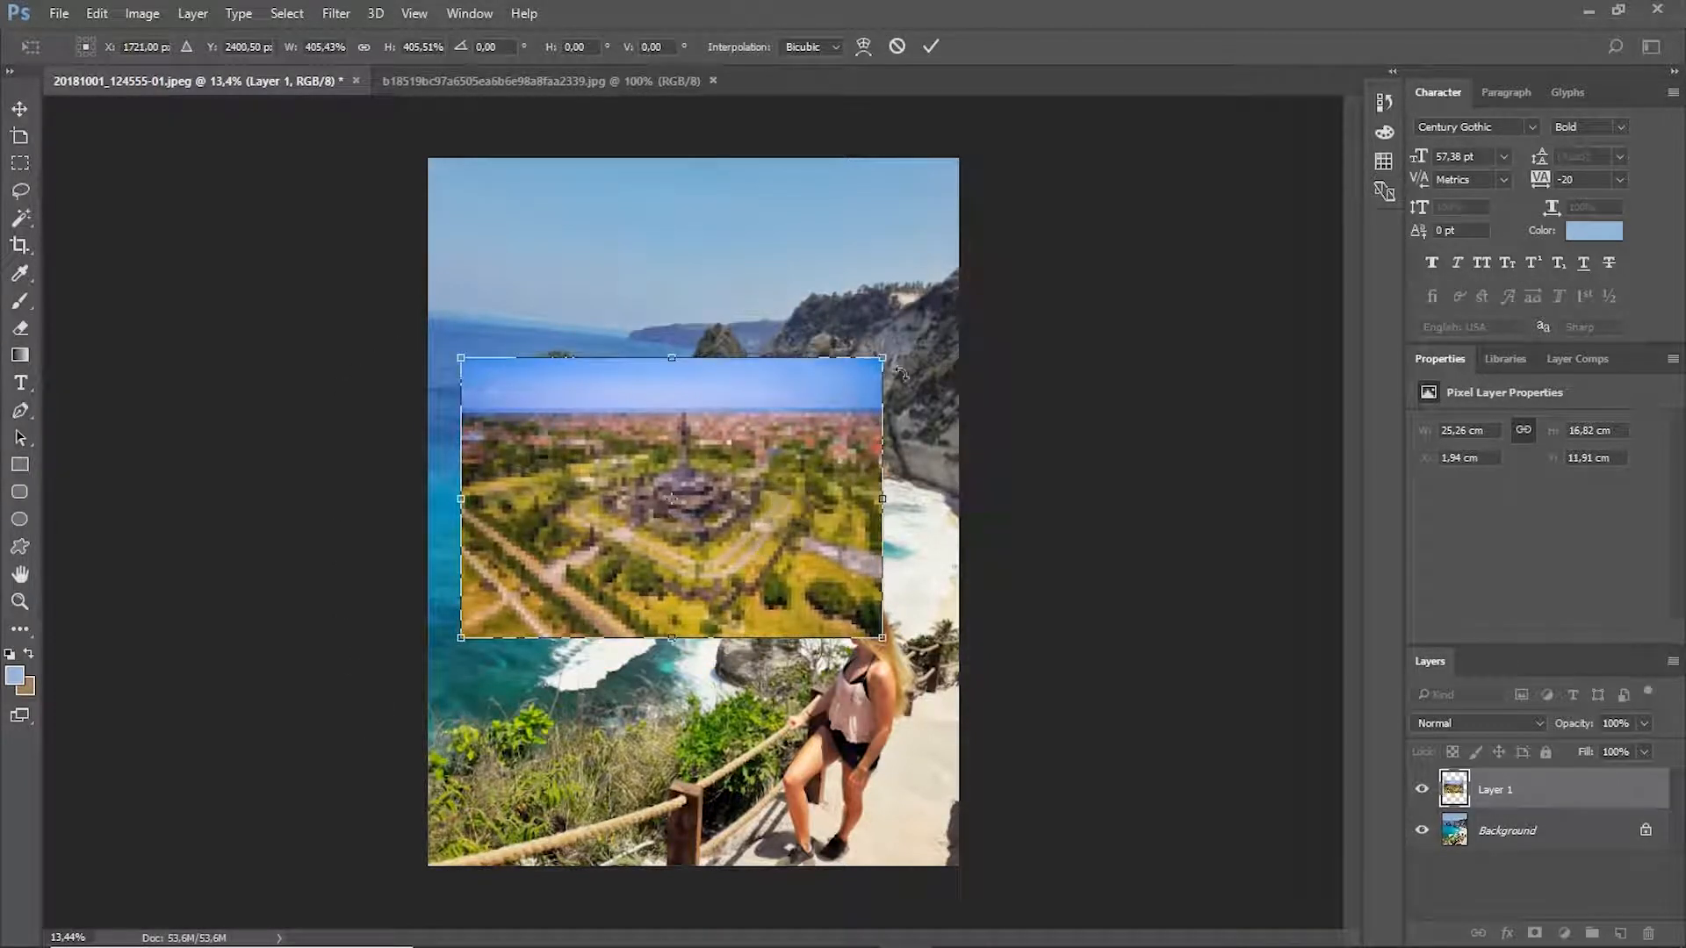
{"action": "left_click_drag", "start_coordinate": [879, 357], "coordinate": [1043, 239]}
{"action": "left_click_drag", "start_coordinate": [870, 409], "coordinate": [773, 476]}
{"action": "left_click_drag", "start_coordinate": [950, 313], "coordinate": [1062, 241]}
{"action": "left_click_drag", "start_coordinate": [844, 413], "coordinate": [794, 449]}
{"action": "left_click", "coordinate": [931, 49]}
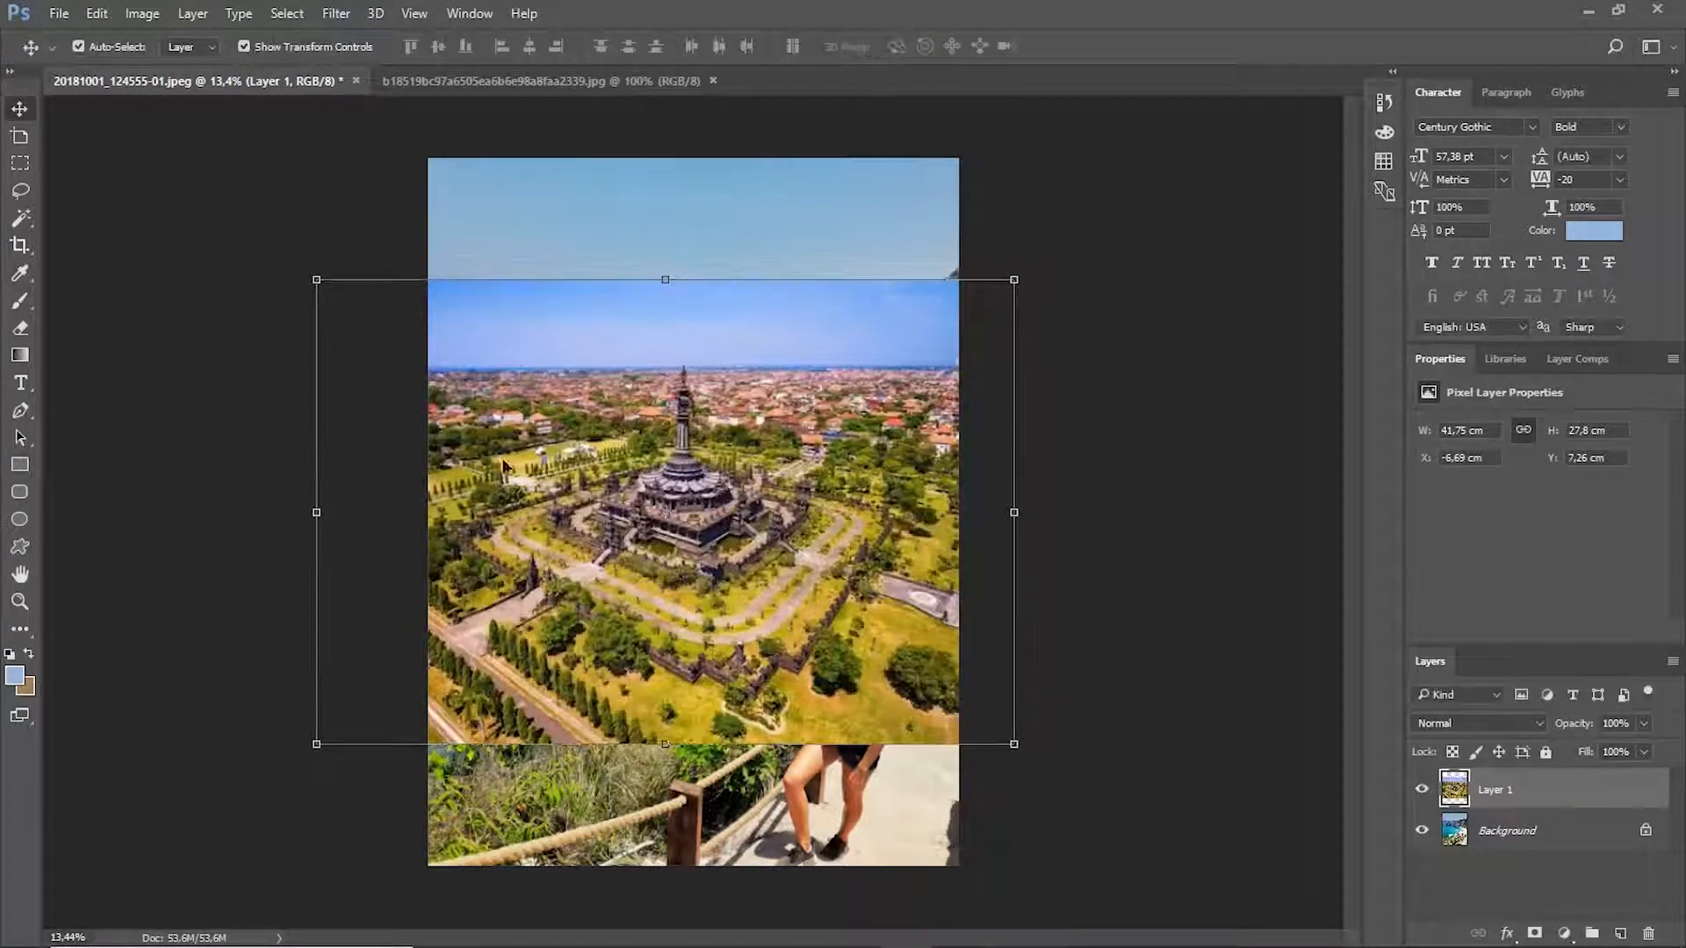
Crop off the parts of the monument layer outside the canvas and lower its opacity to 57%.
{"action": "left_click", "coordinate": [19, 247]}
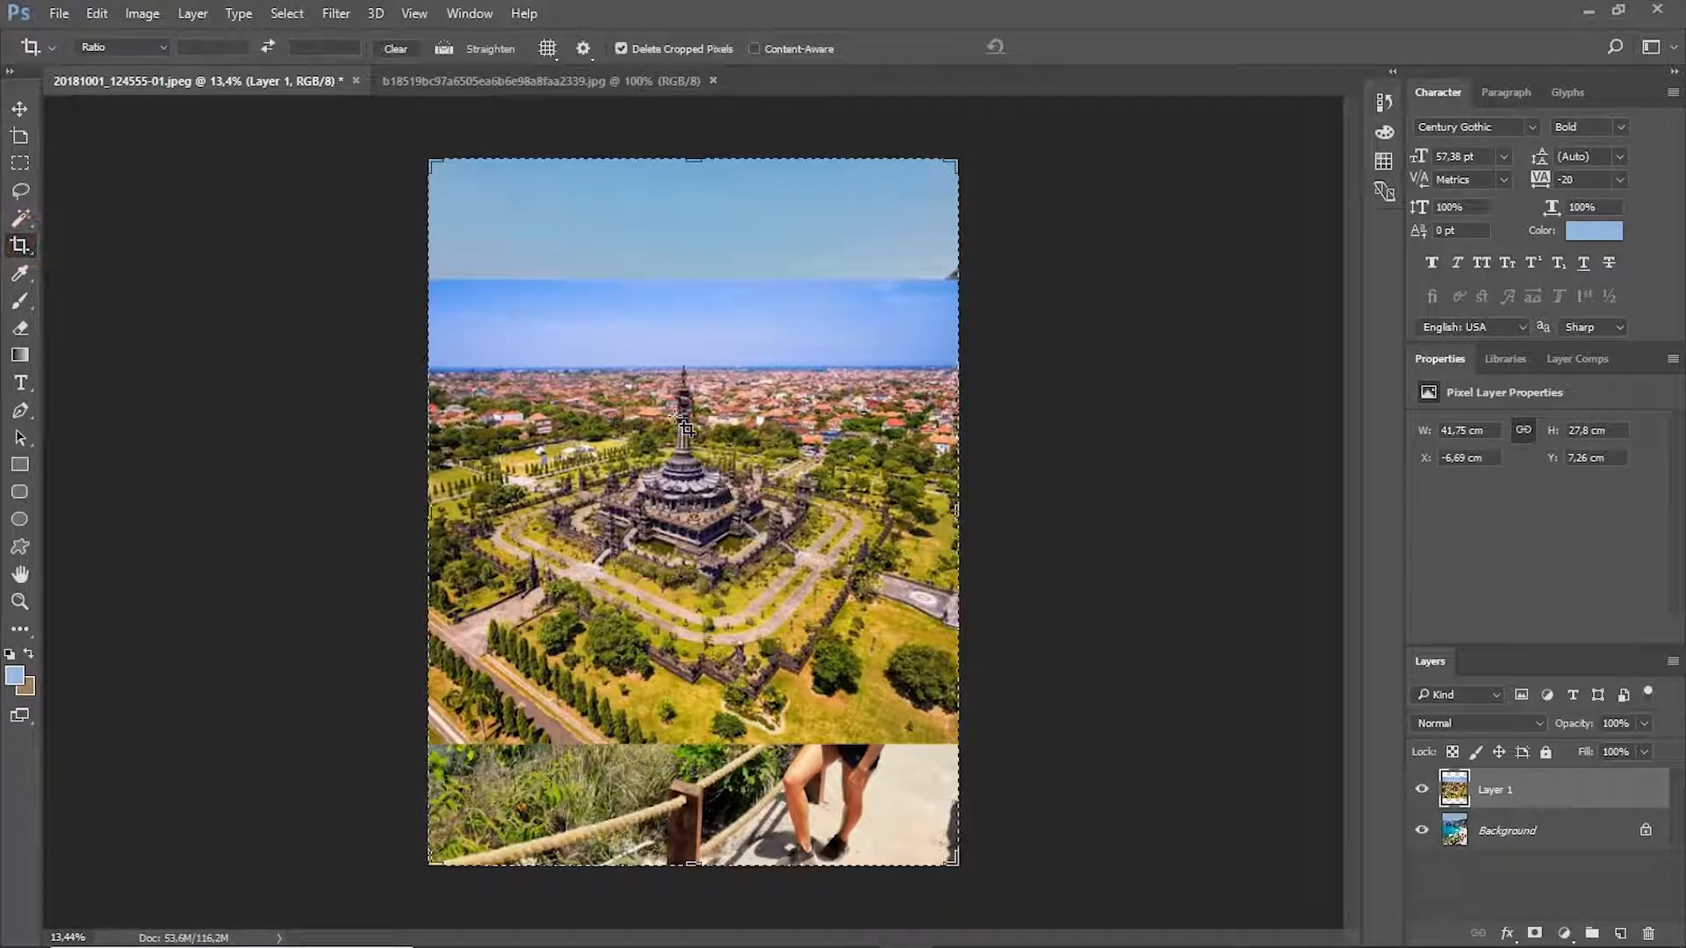
{"action": "left_click", "coordinate": [1067, 48]}
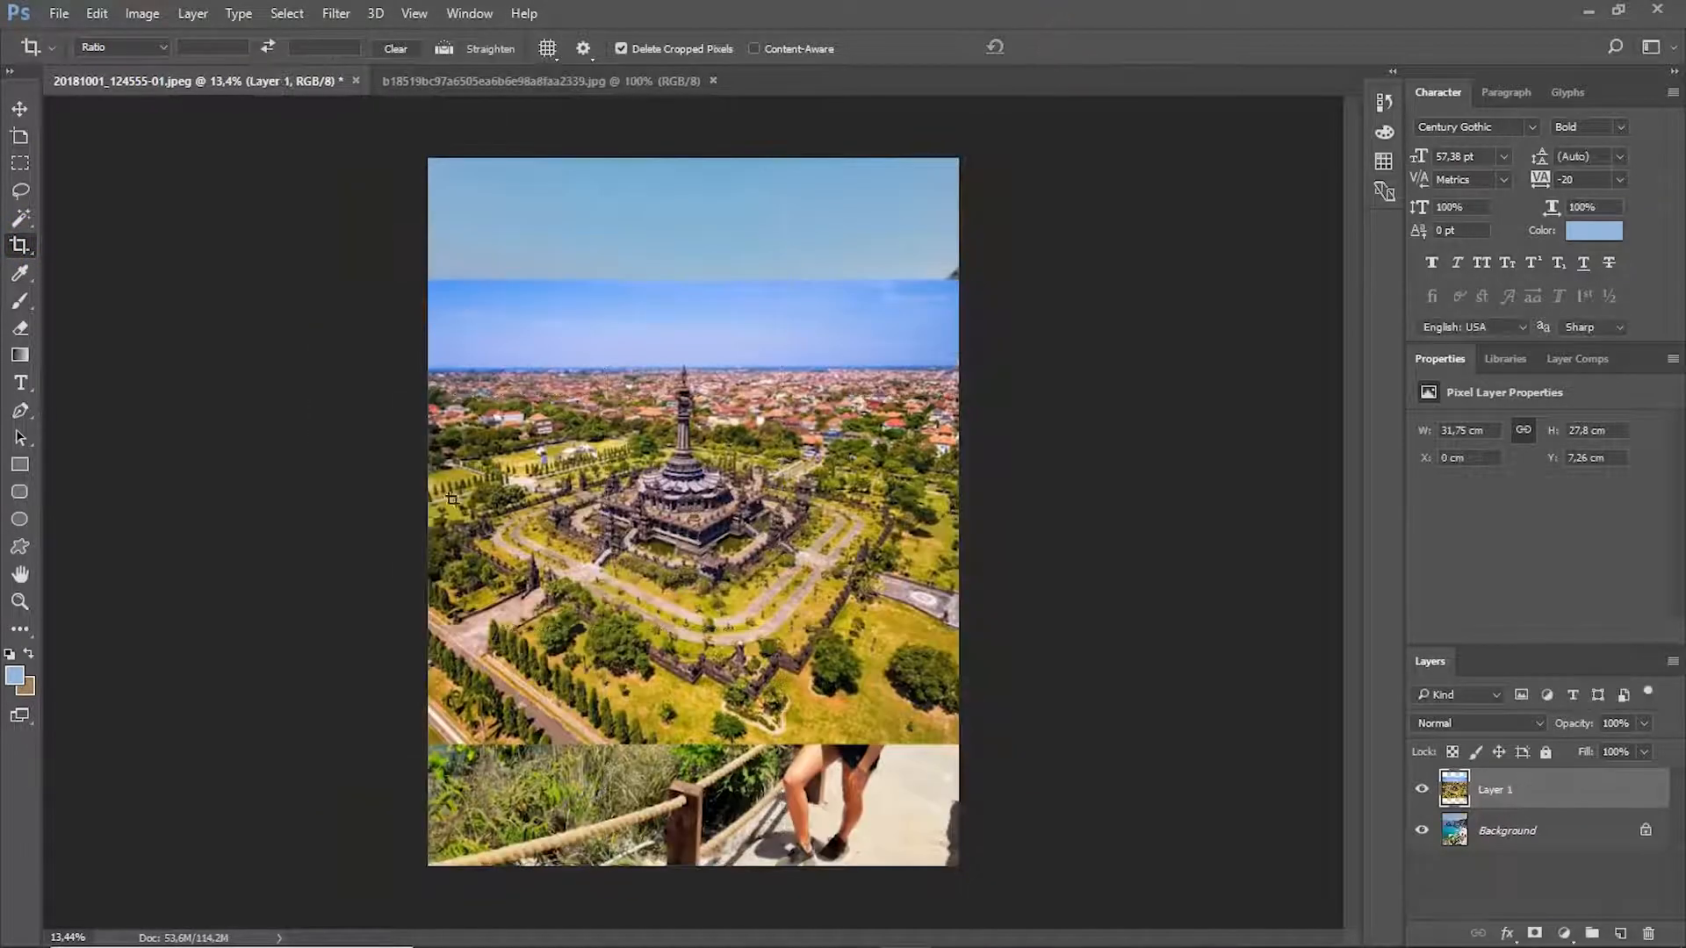
{"action": "left_click", "coordinate": [20, 108]}
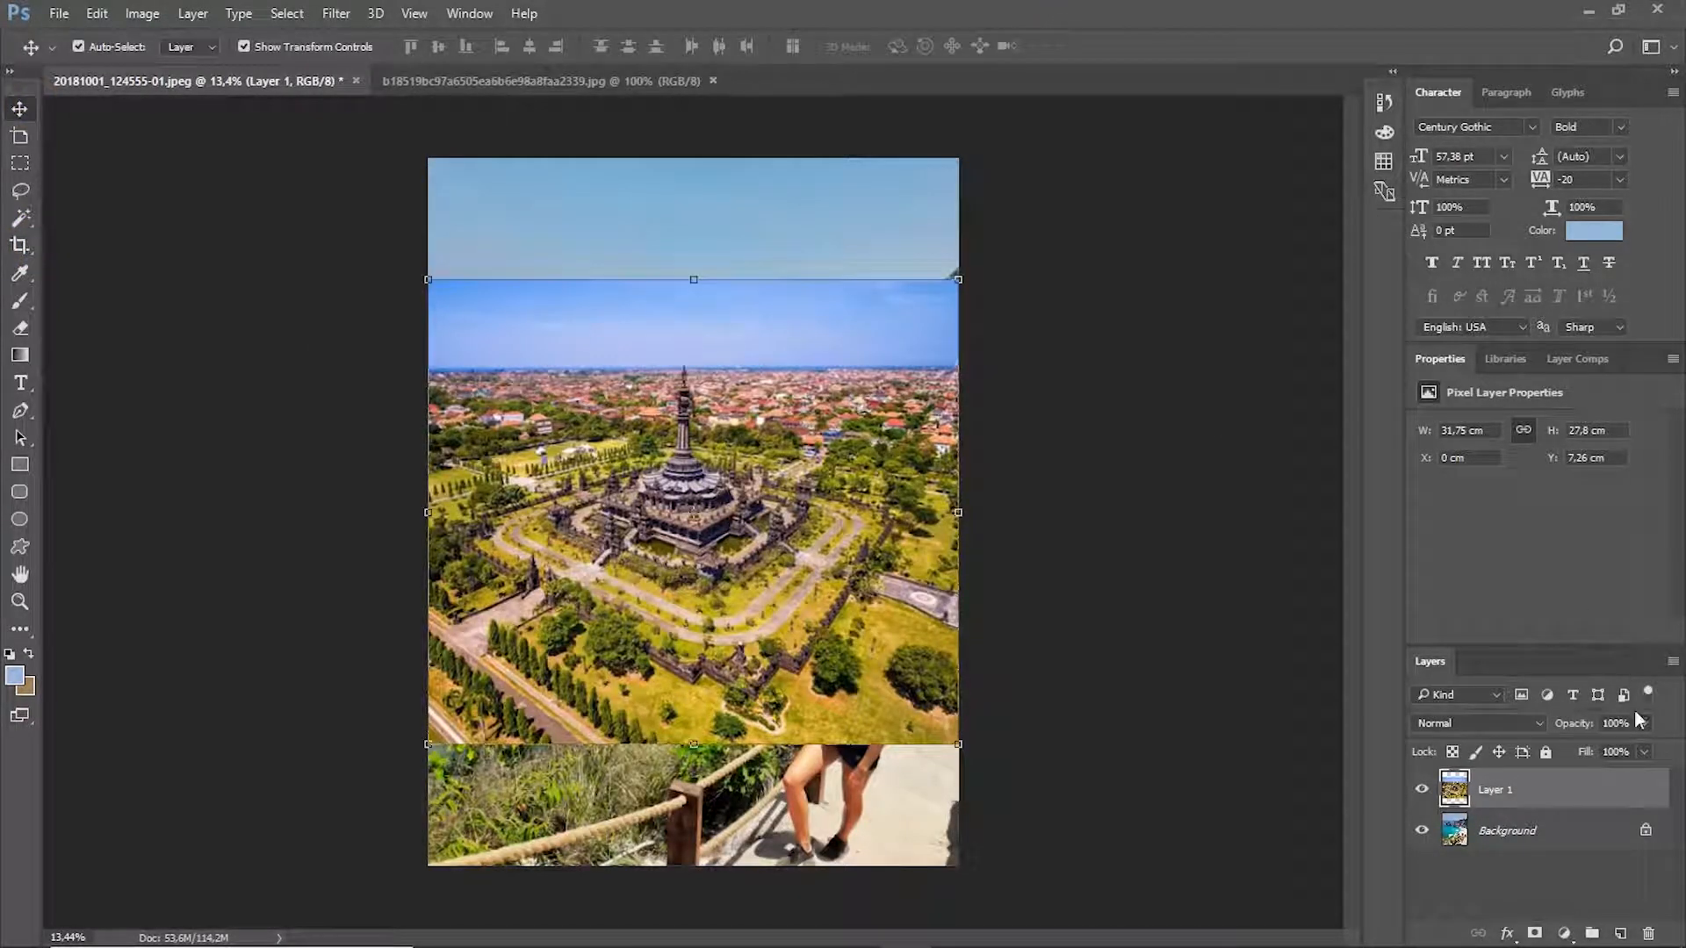
{"action": "left_click_drag", "start_coordinate": [1612, 751], "coordinate": [1601, 750]}
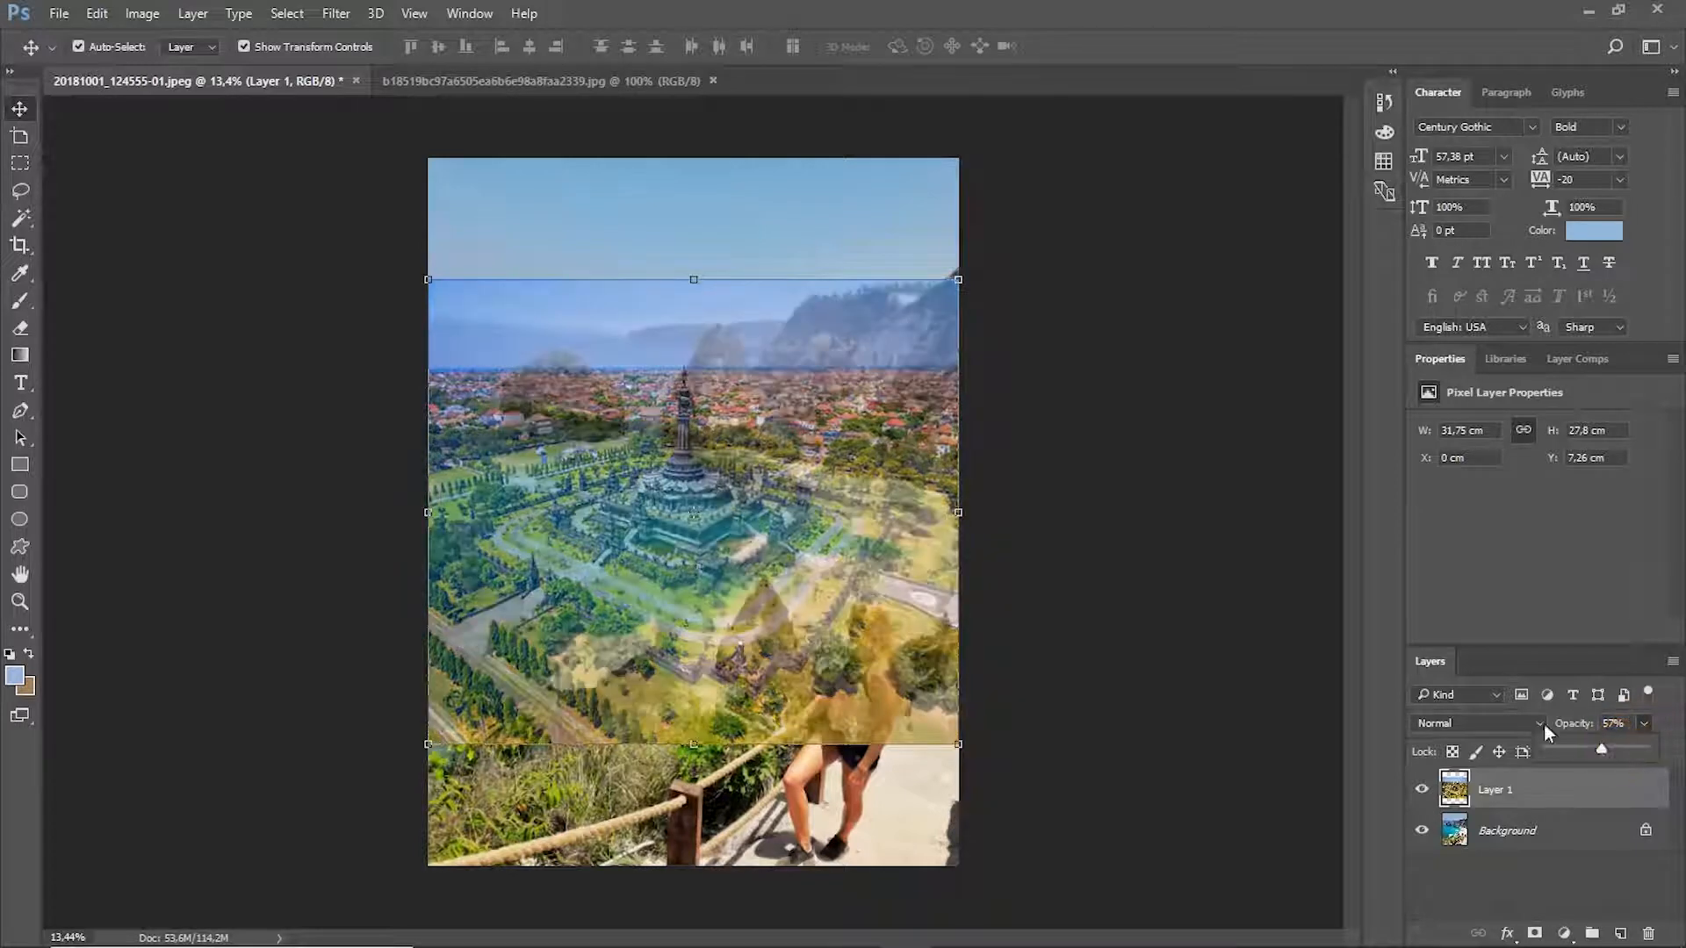
Scale the monument layer up to about 34.03 × 29.79 cm and crop off the overflow beyond the canvas.
{"action": "left_click_drag", "start_coordinate": [757, 514], "coordinate": [723, 500]}
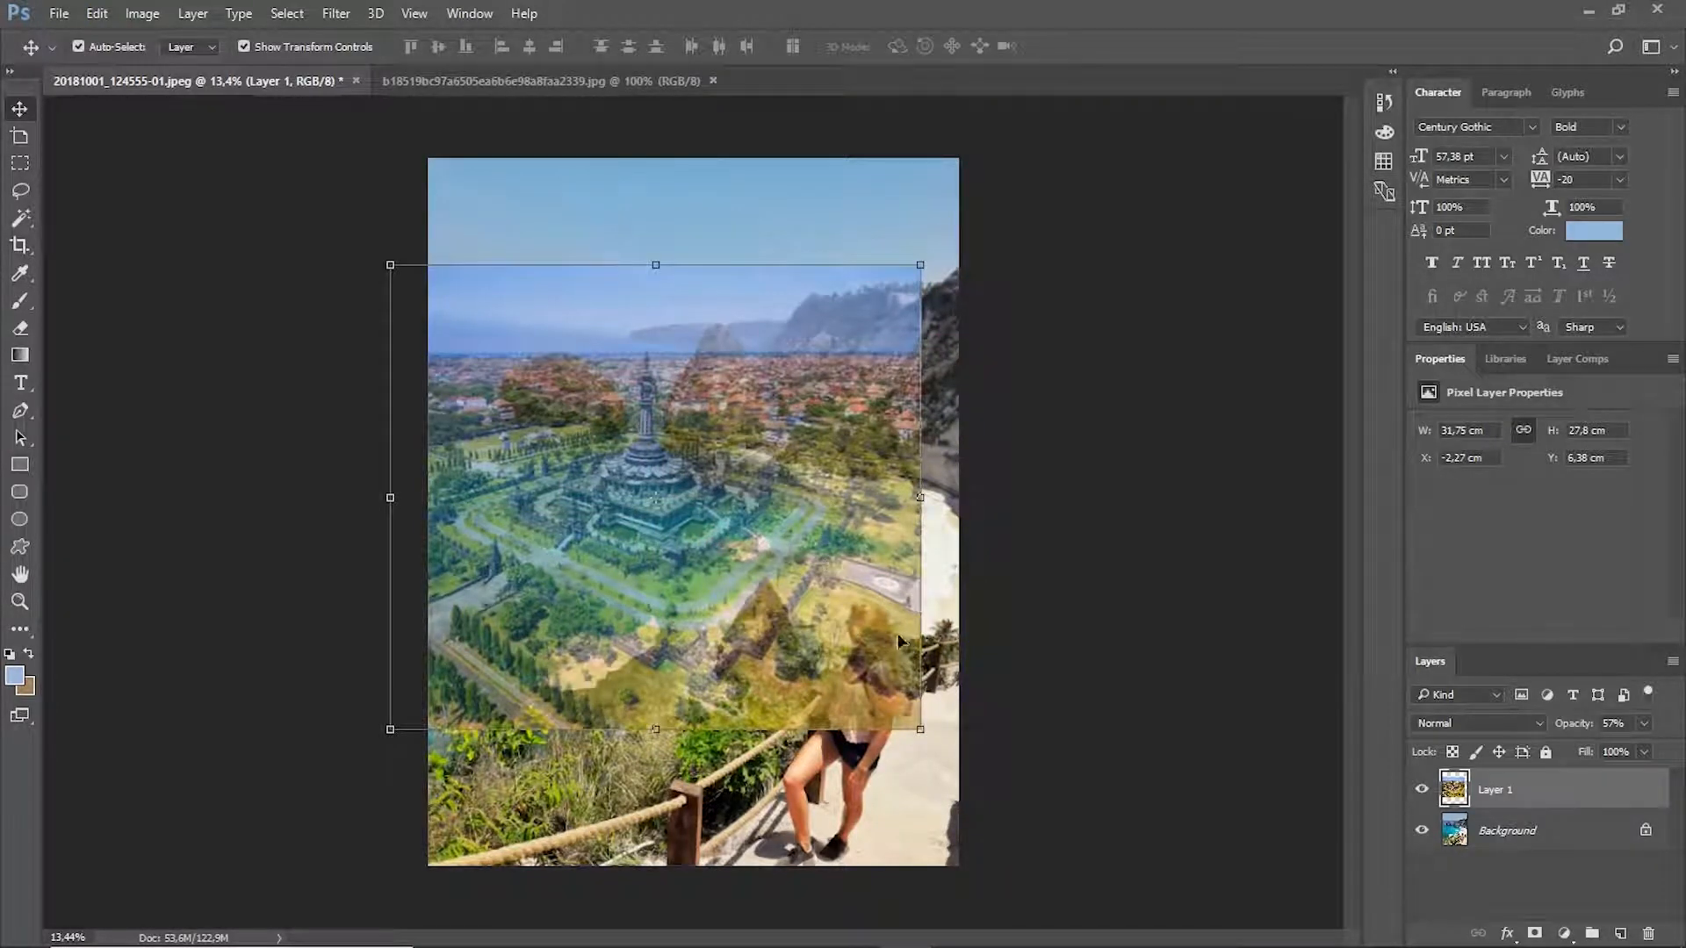
{"action": "left_click_drag", "start_coordinate": [872, 530], "coordinate": [910, 552]}
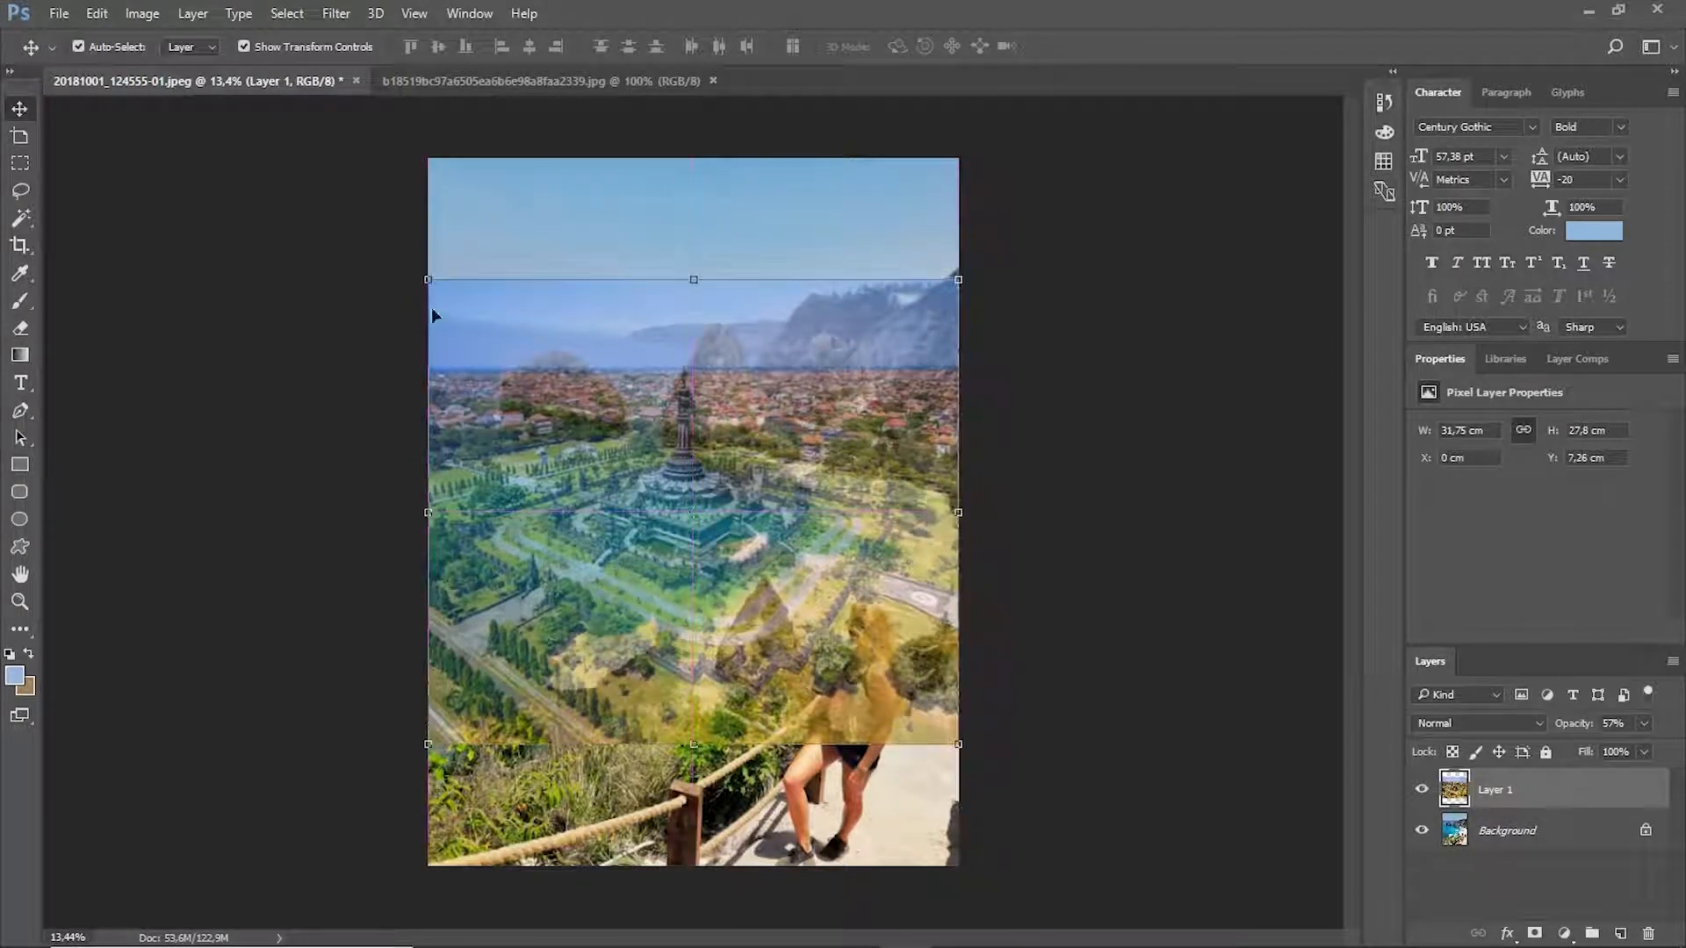
{"action": "left_click_drag", "start_coordinate": [427, 279], "coordinate": [388, 251]}
{"action": "left_click", "coordinate": [931, 49]}
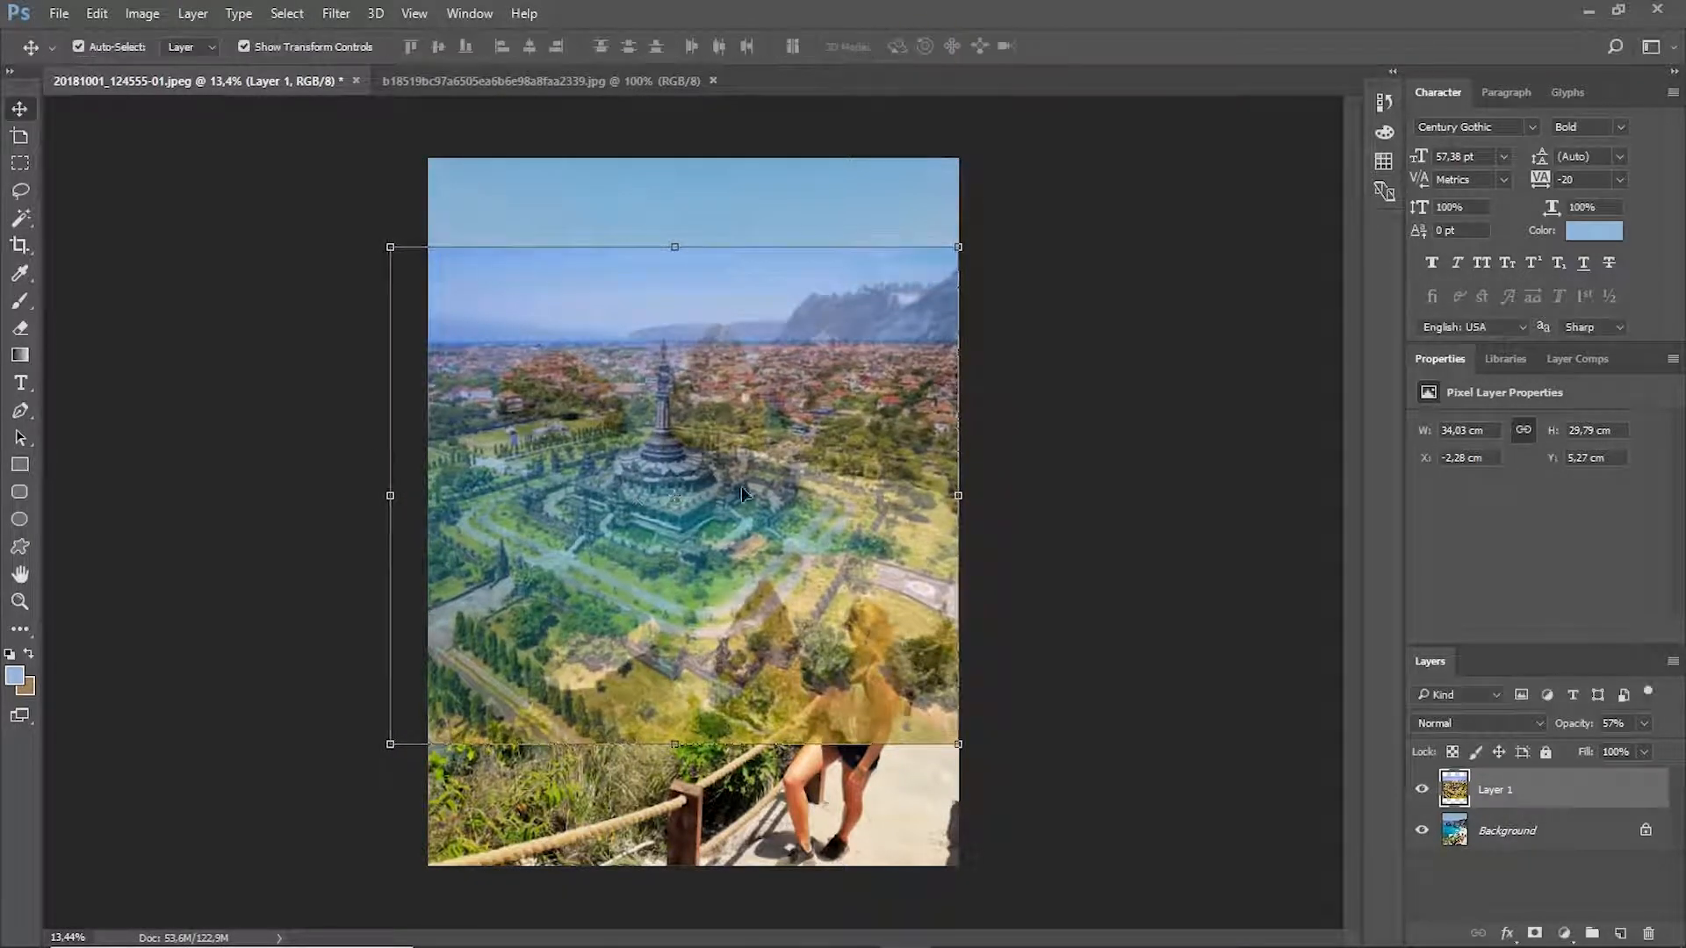
{"action": "left_click", "coordinate": [21, 246]}
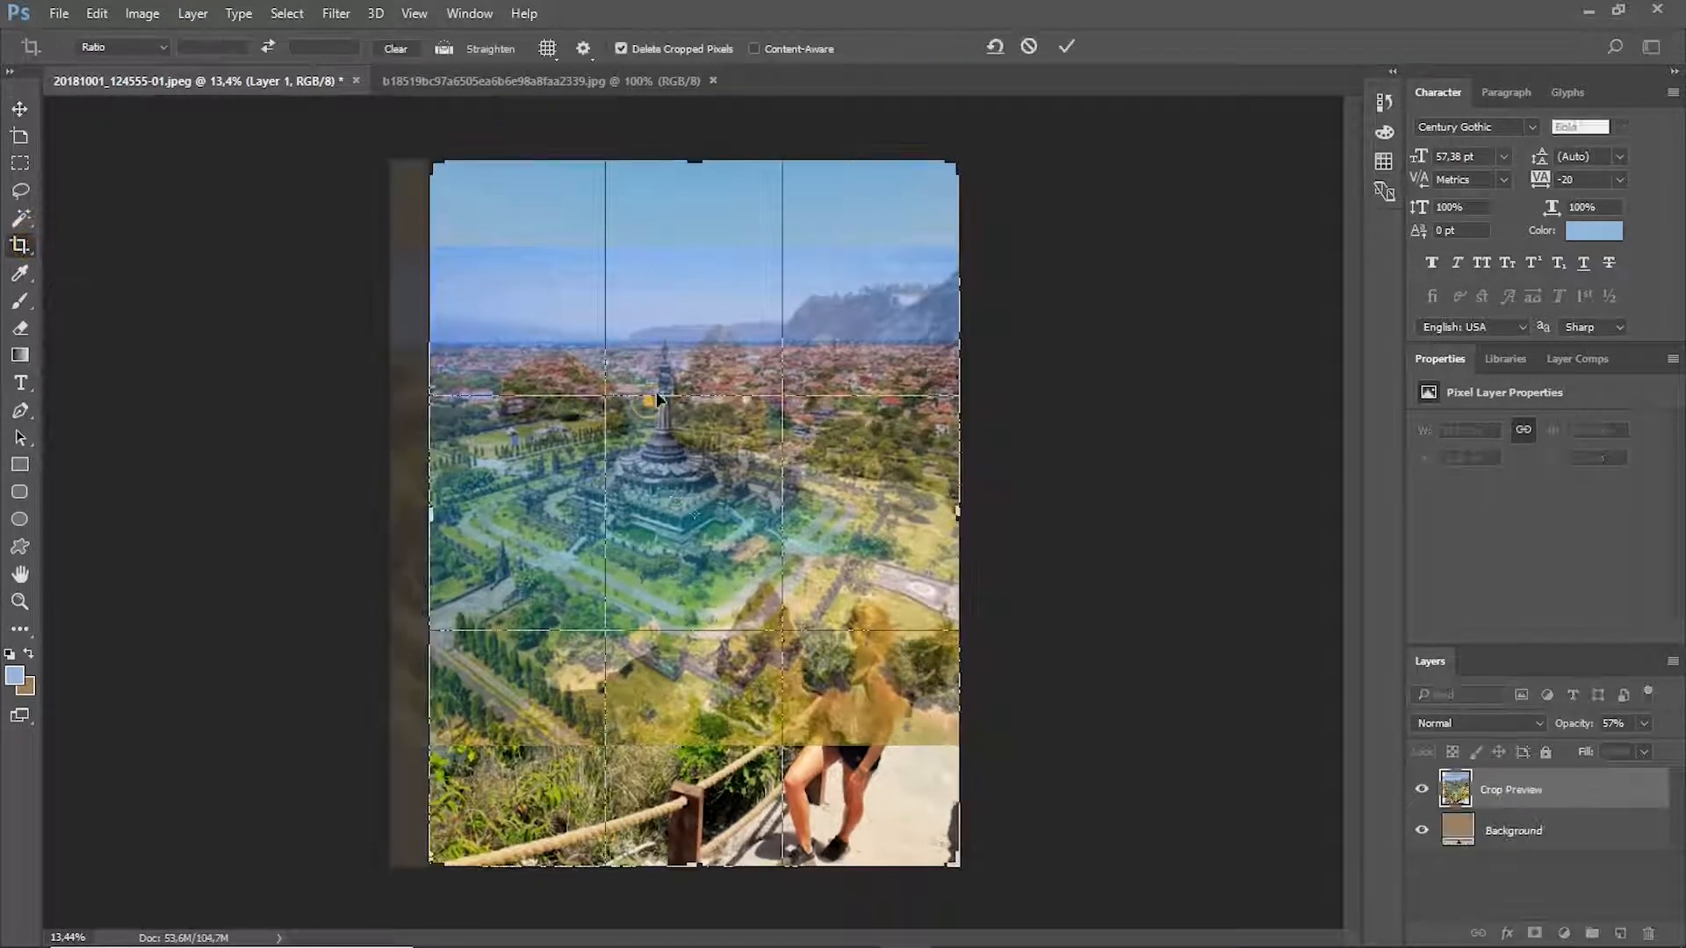
{"action": "left_click", "coordinate": [1066, 42]}
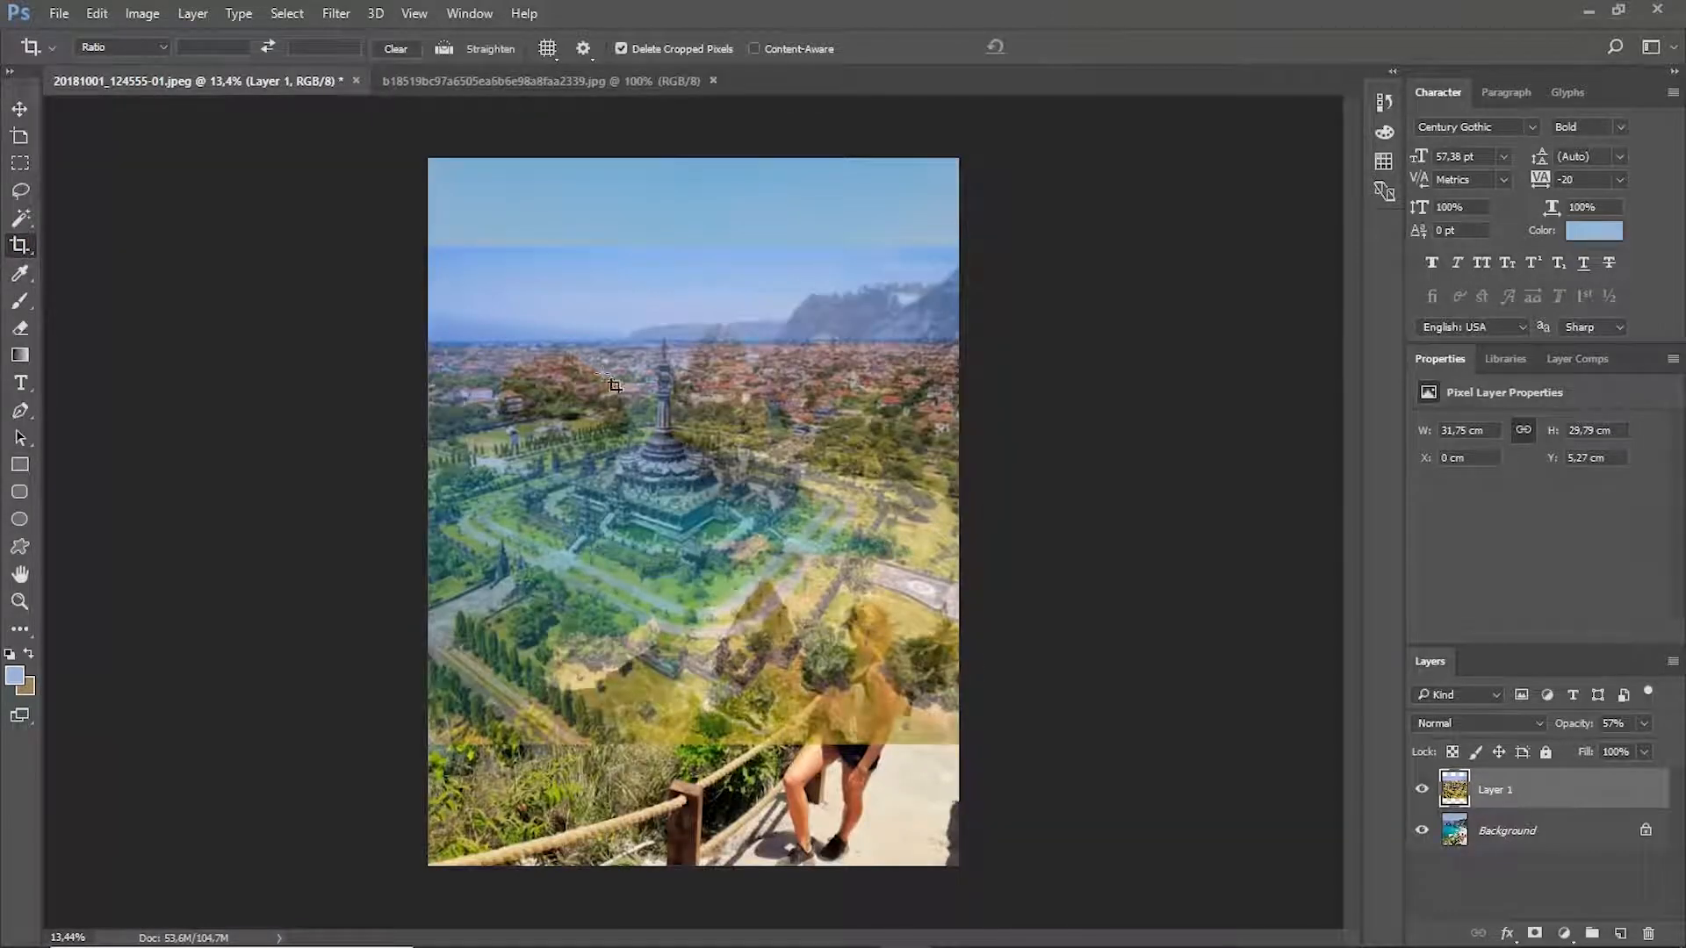
Erase the sky, city and lower surroundings of the monument layer with a soft 1102 px eraser.
{"action": "left_click", "coordinate": [18, 330]}
{"action": "right_click", "coordinate": [542, 677]}
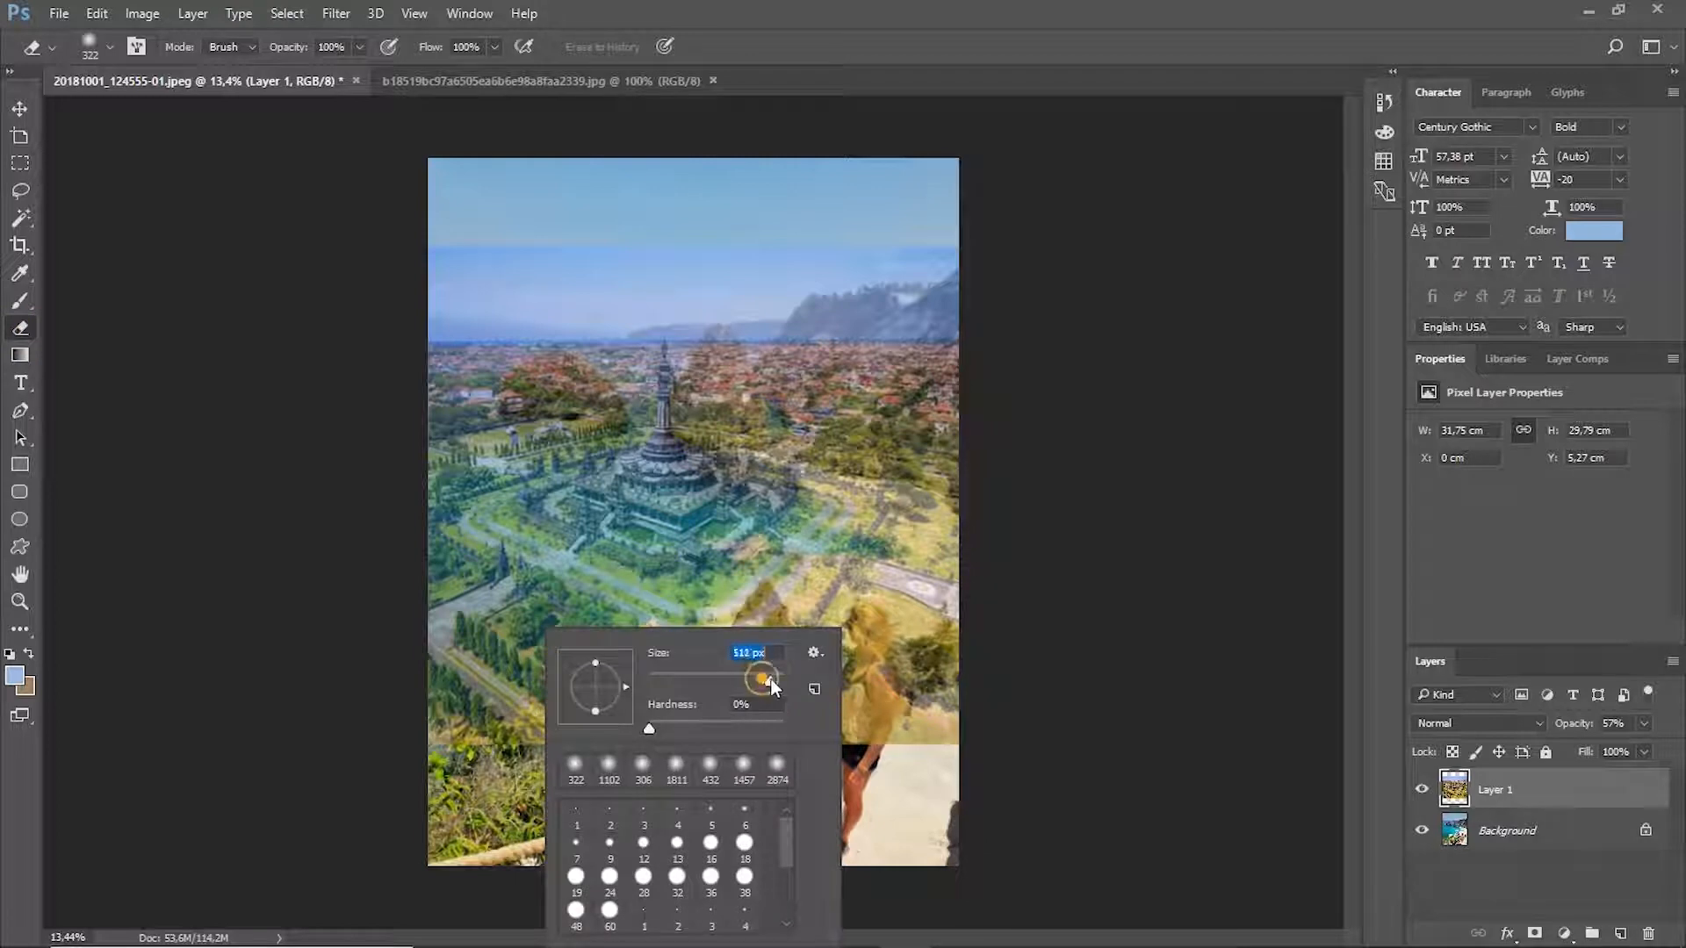
{"action": "mouse_move", "coordinate": [427, 706]}
{"action": "left_mouse_down"}
{"action": "mouse_move", "coordinate": [1009, 704]}
{"action": "mouse_move", "coordinate": [783, 664]}
{"action": "mouse_move", "coordinate": [843, 665]}
{"action": "mouse_move", "coordinate": [892, 673]}
{"action": "mouse_move", "coordinate": [589, 662]}
{"action": "mouse_move", "coordinate": [354, 562]}
{"action": "mouse_move", "coordinate": [456, 626]}
{"action": "mouse_move", "coordinate": [395, 497]}
{"action": "mouse_move", "coordinate": [433, 408]}
{"action": "mouse_move", "coordinate": [534, 309]}
{"action": "left_mouse_up"}
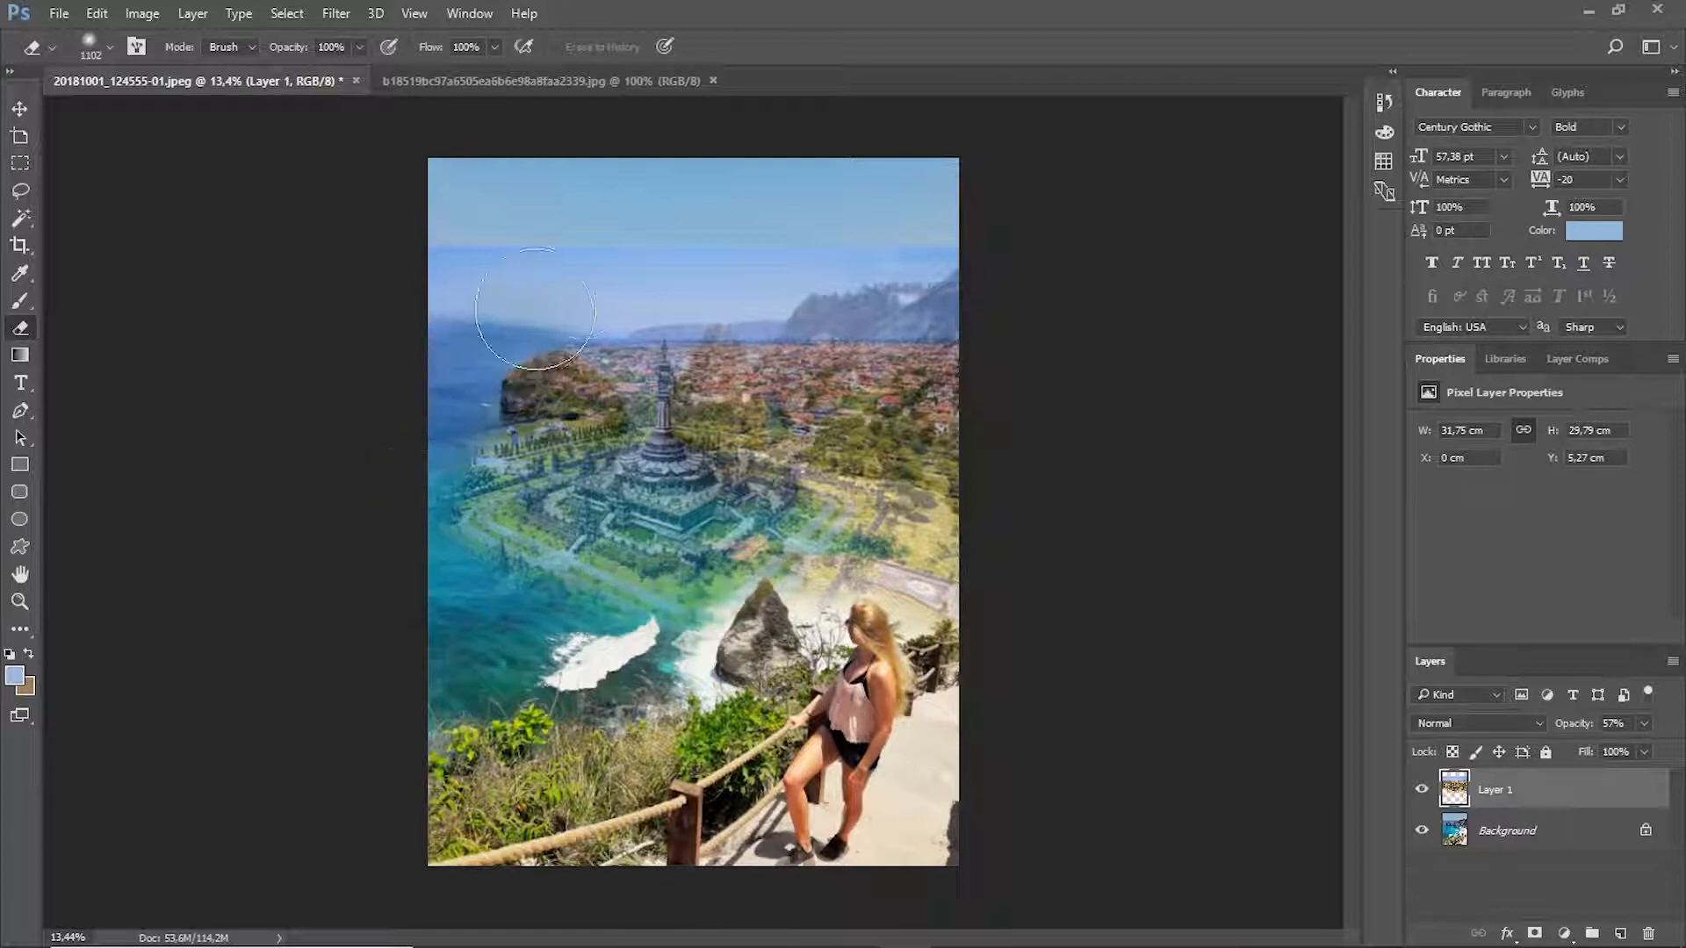
{"action": "mouse_move", "coordinate": [777, 257]}
{"action": "left_mouse_down"}
{"action": "mouse_move", "coordinate": [992, 298]}
{"action": "mouse_move", "coordinate": [644, 271]}
{"action": "mouse_move", "coordinate": [499, 348]}
{"action": "mouse_move", "coordinate": [790, 361]}
{"action": "mouse_move", "coordinate": [659, 361]}
{"action": "mouse_move", "coordinate": [992, 405]}
{"action": "mouse_move", "coordinate": [786, 384]}
{"action": "mouse_move", "coordinate": [948, 439]}
{"action": "mouse_move", "coordinate": [994, 509]}
{"action": "mouse_move", "coordinate": [913, 428]}
{"action": "left_mouse_up"}
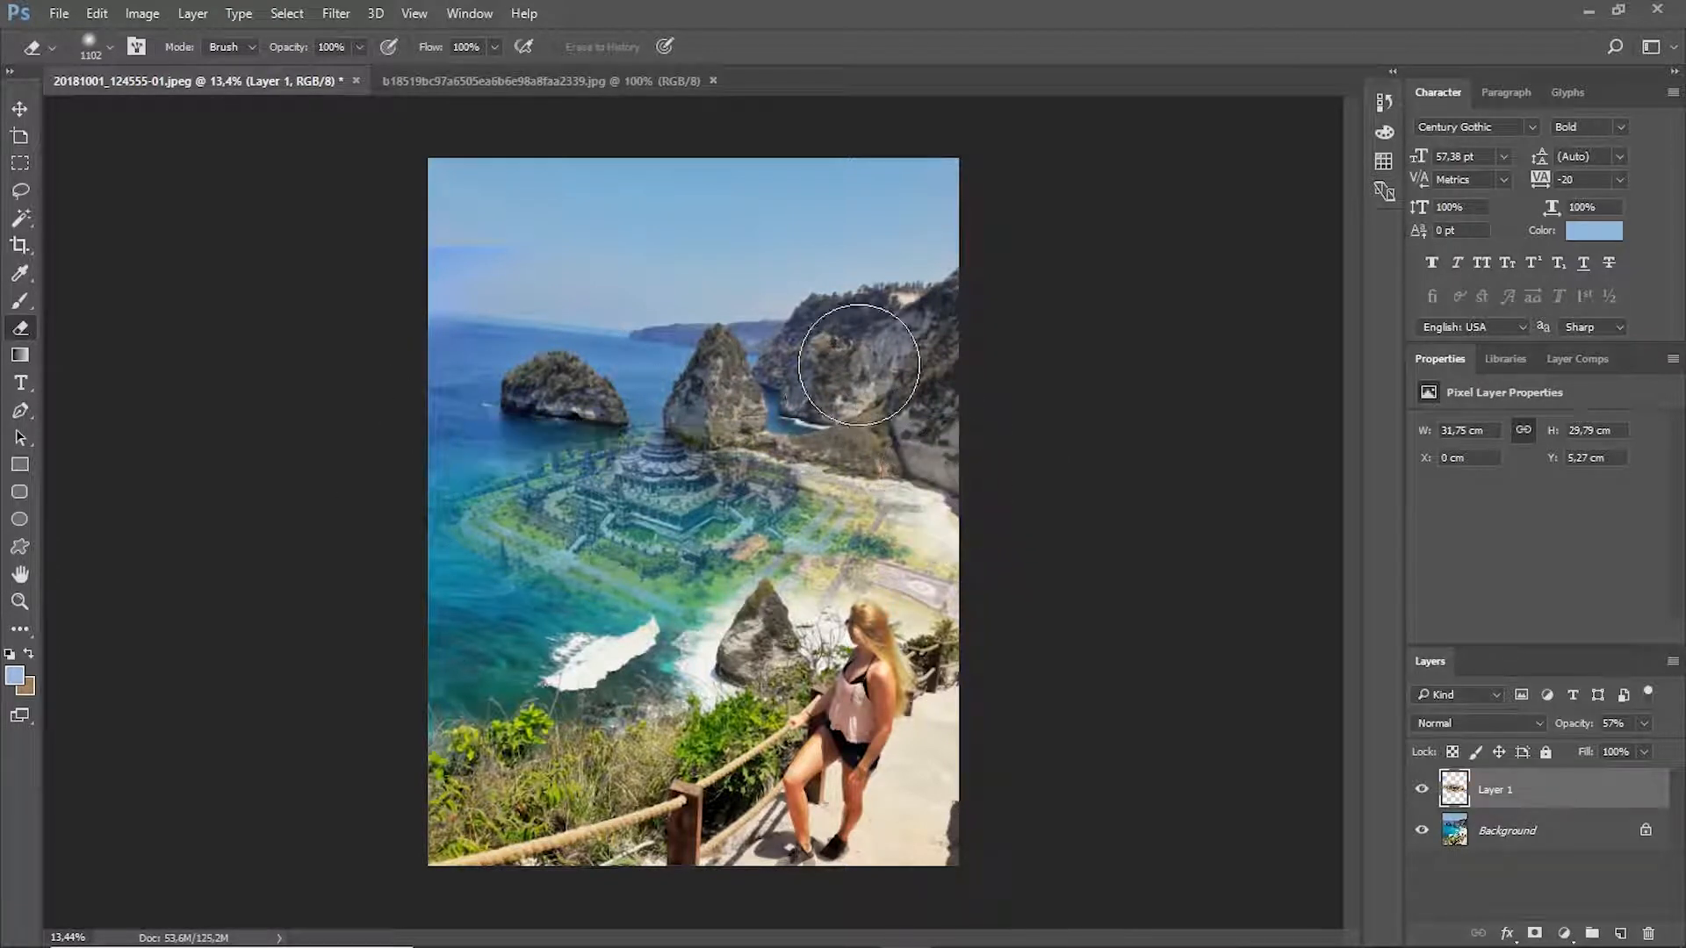
Duplicate the faded monument layer three times and merge the copies back into one layer at 100% opacity.
{"action": "key", "text": "ctrl+j"}
{"action": "key", "text": "ctrl+j"}
{"action": "key", "text": "ctrl+j"}
{"action": "key", "text": "ctrl+e"}
{"action": "key", "text": "ctrl+e"}
{"action": "key", "text": "ctrl+e"}
Erase the leftover sky patch above the sea horizon and the monument layer's edge over the pointed foreground rock.
{"action": "left_click_drag", "start_coordinate": [481, 258], "coordinate": [433, 309]}
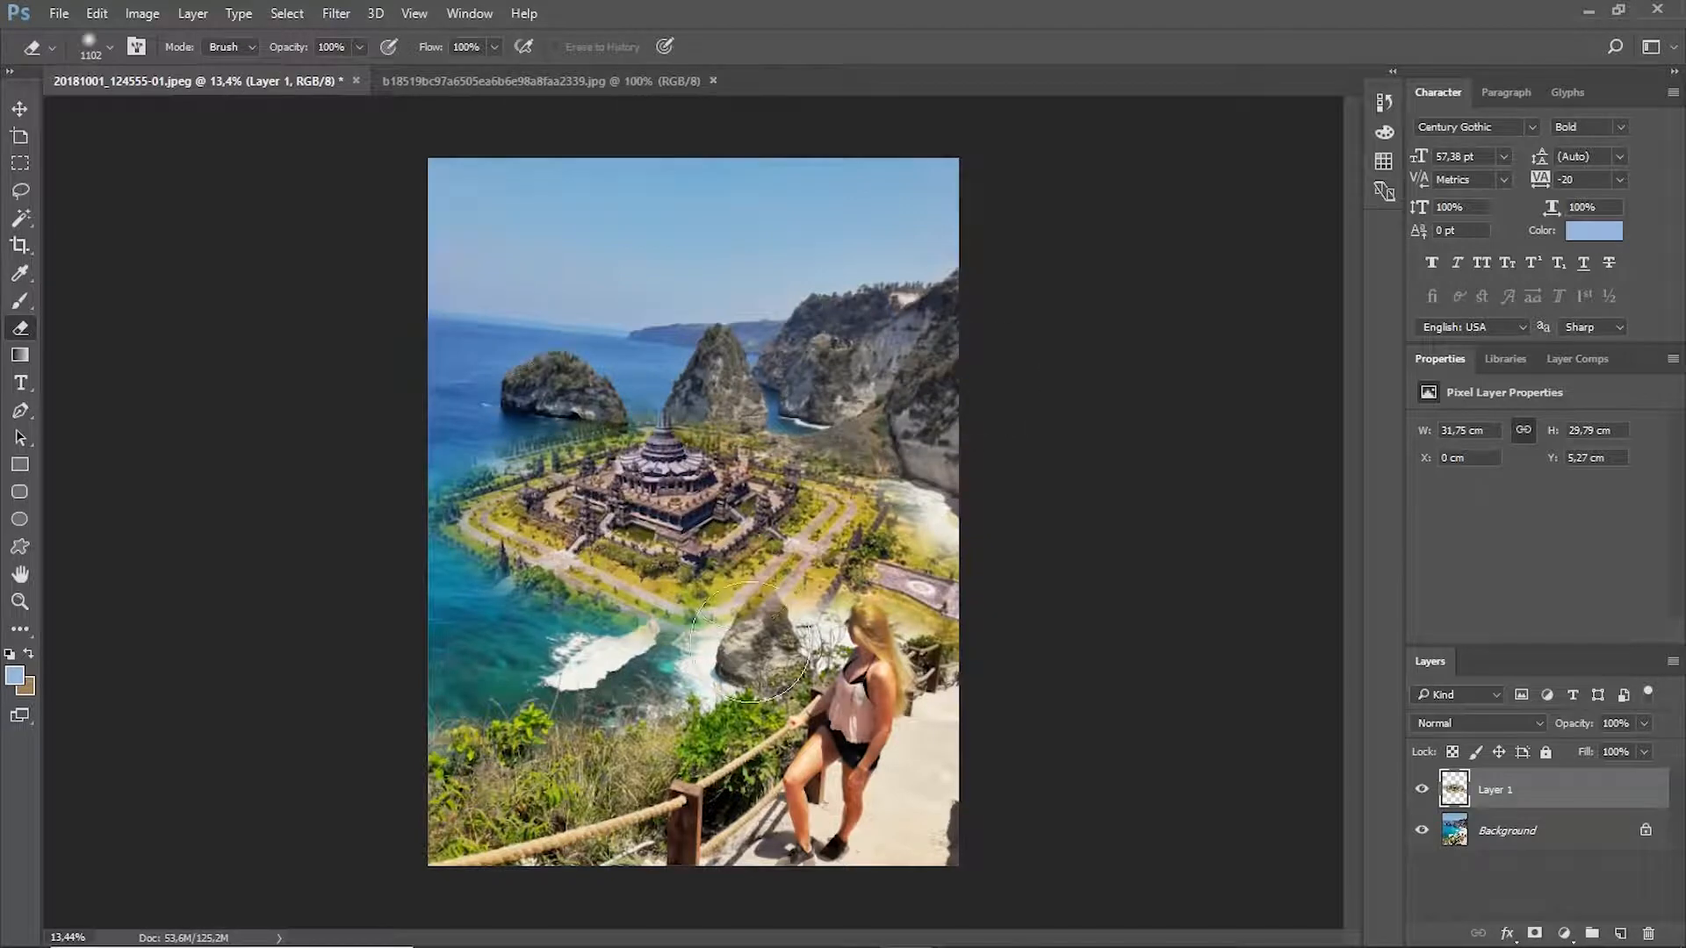
{"action": "left_click", "coordinate": [766, 607]}
{"action": "scroll", "coordinate": [509, 457], "scroll_direction": "up", "scroll_amount": 3}
{"action": "left_click_drag", "start_coordinate": [639, 509], "coordinate": [637, 505]}
Reduce the eraser to 275 px and erase the monument layer around the foreground rock, the white surf and the woman.
{"action": "right_click", "coordinate": [830, 620]}
{"action": "left_click", "coordinate": [586, 778]}
{"action": "mouse_move", "coordinate": [1014, 702]}
{"action": "left_mouse_down"}
{"action": "mouse_move", "coordinate": [918, 676]}
{"action": "mouse_move", "coordinate": [943, 658]}
{"action": "left_mouse_up"}
{"action": "mouse_move", "coordinate": [1023, 606]}
{"action": "left_mouse_down"}
{"action": "mouse_move", "coordinate": [966, 566]}
{"action": "mouse_move", "coordinate": [946, 579]}
{"action": "left_mouse_up"}
{"action": "scroll", "coordinate": [947, 526], "scroll_direction": "up", "scroll_amount": 8}
{"action": "mouse_move", "coordinate": [894, 638]}
{"action": "left_mouse_down"}
{"action": "mouse_move", "coordinate": [922, 553]}
{"action": "mouse_move", "coordinate": [885, 496]}
{"action": "mouse_move", "coordinate": [907, 560]}
{"action": "left_mouse_up"}
{"action": "mouse_move", "coordinate": [1159, 772]}
{"action": "left_mouse_down"}
{"action": "mouse_move", "coordinate": [1125, 794]}
{"action": "mouse_move", "coordinate": [729, 765]}
{"action": "mouse_move", "coordinate": [619, 719]}
{"action": "left_mouse_up"}
{"action": "left_click_drag", "start_coordinate": [781, 689], "coordinate": [852, 643]}
{"action": "scroll", "coordinate": [852, 643], "scroll_direction": "down", "scroll_amount": 6}
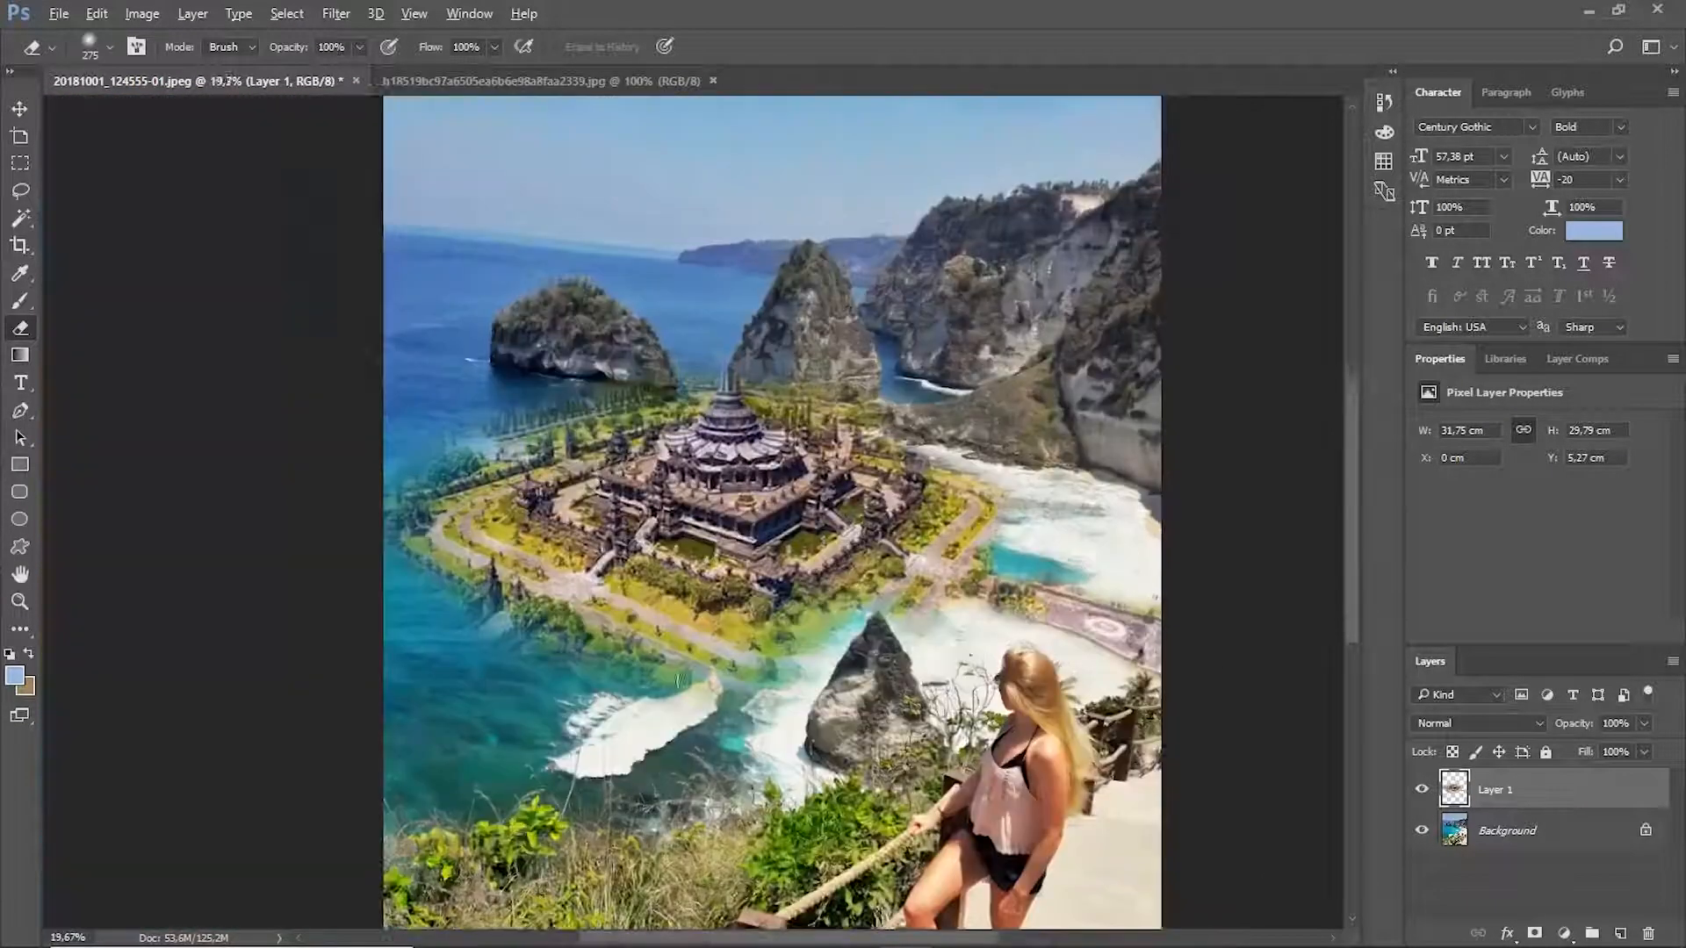
Erase the remaining stray edges of the monument layer over the water and along the sea rocks behind the temple.
{"action": "scroll", "coordinate": [702, 658], "scroll_direction": "up", "scroll_amount": 4}
{"action": "mouse_move", "coordinate": [527, 720]}
{"action": "left_mouse_down"}
{"action": "mouse_move", "coordinate": [171, 551]}
{"action": "mouse_move", "coordinate": [113, 497]}
{"action": "mouse_move", "coordinate": [437, 633]}
{"action": "mouse_move", "coordinate": [566, 730]}
{"action": "left_mouse_up"}
{"action": "scroll", "coordinate": [566, 731], "scroll_direction": "down", "scroll_amount": 3}
{"action": "scroll", "coordinate": [395, 439], "scroll_direction": "up", "scroll_amount": 5}
{"action": "left_click_drag", "start_coordinate": [496, 501], "coordinate": [160, 614]}
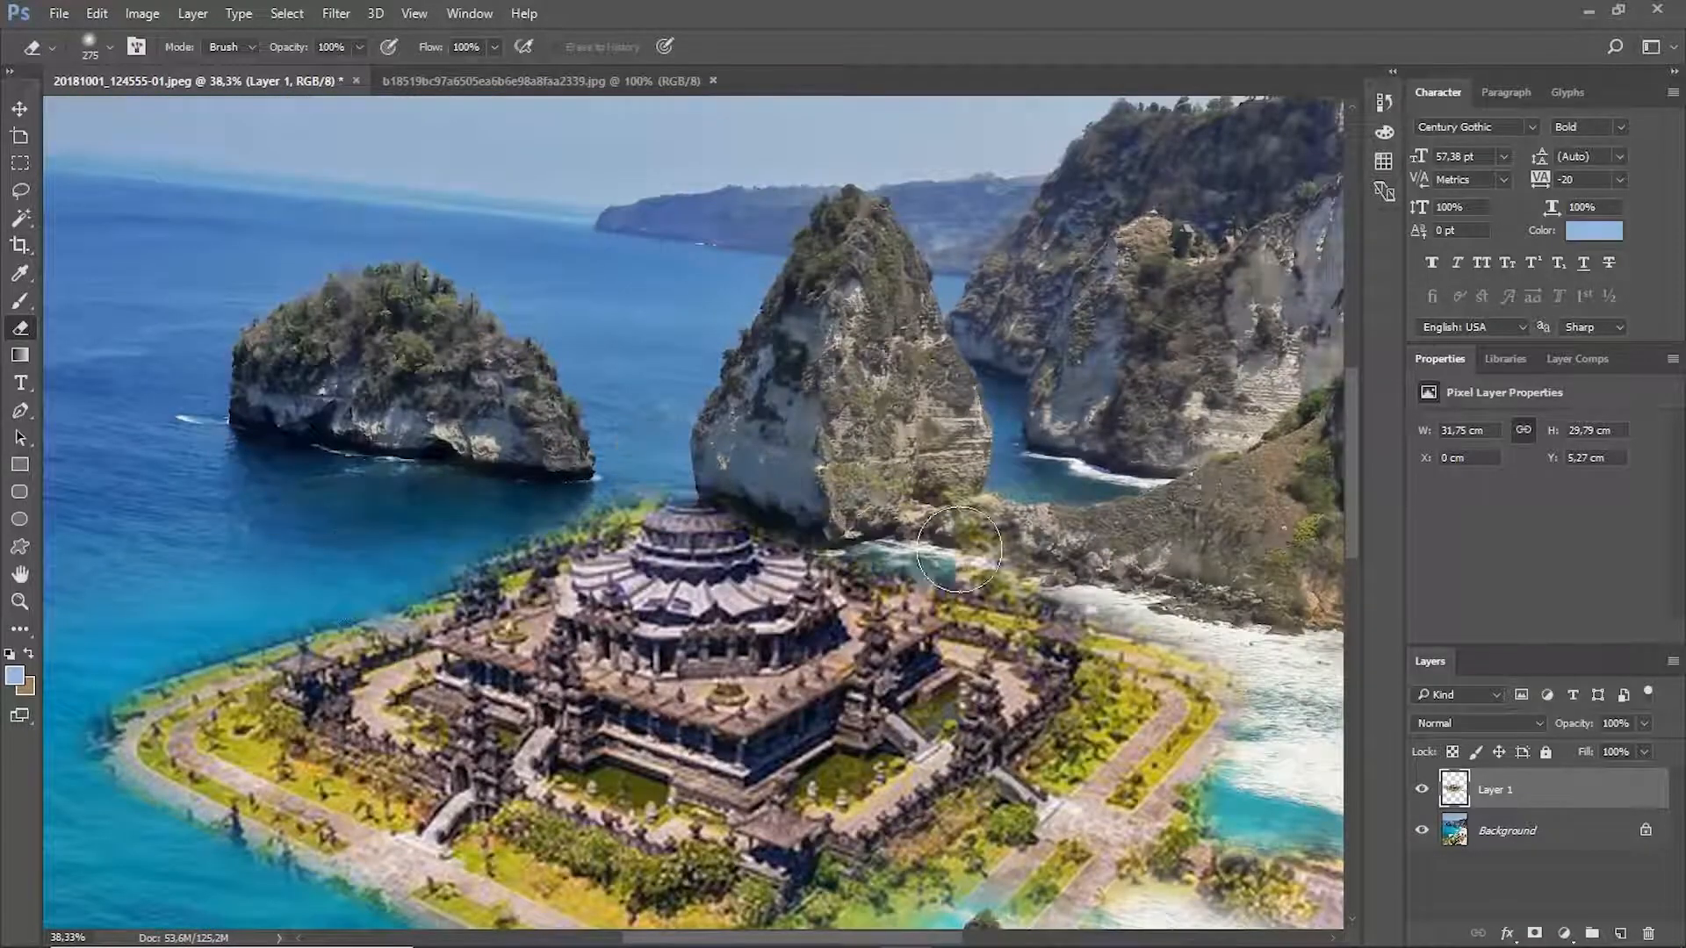
{"action": "scroll", "coordinate": [842, 455], "scroll_direction": "down", "scroll_amount": 5}
{"action": "scroll", "coordinate": [842, 456], "scroll_direction": "up", "scroll_amount": 3}
{"action": "scroll", "coordinate": [763, 606], "scroll_direction": "up", "scroll_amount": 1}
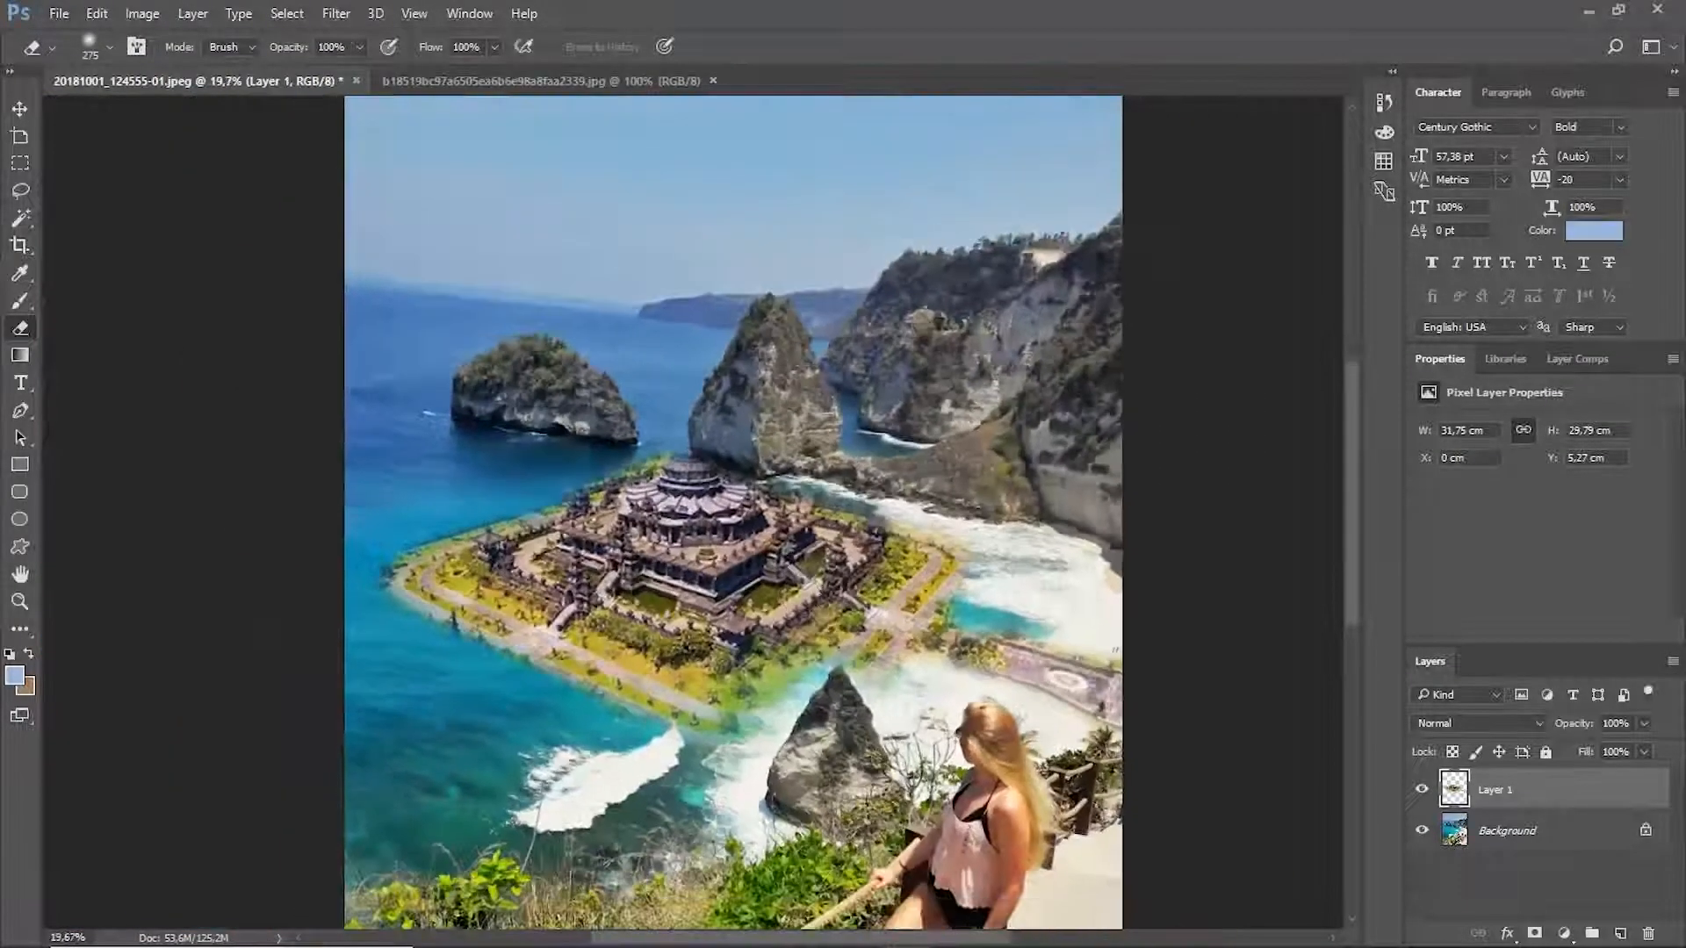
Apply Color Balance to the monument layer's midtones with color levels of about -34, +9 and +16.
{"action": "left_click", "coordinate": [59, 13]}
{"action": "mouse_move", "coordinate": [141, 13]}
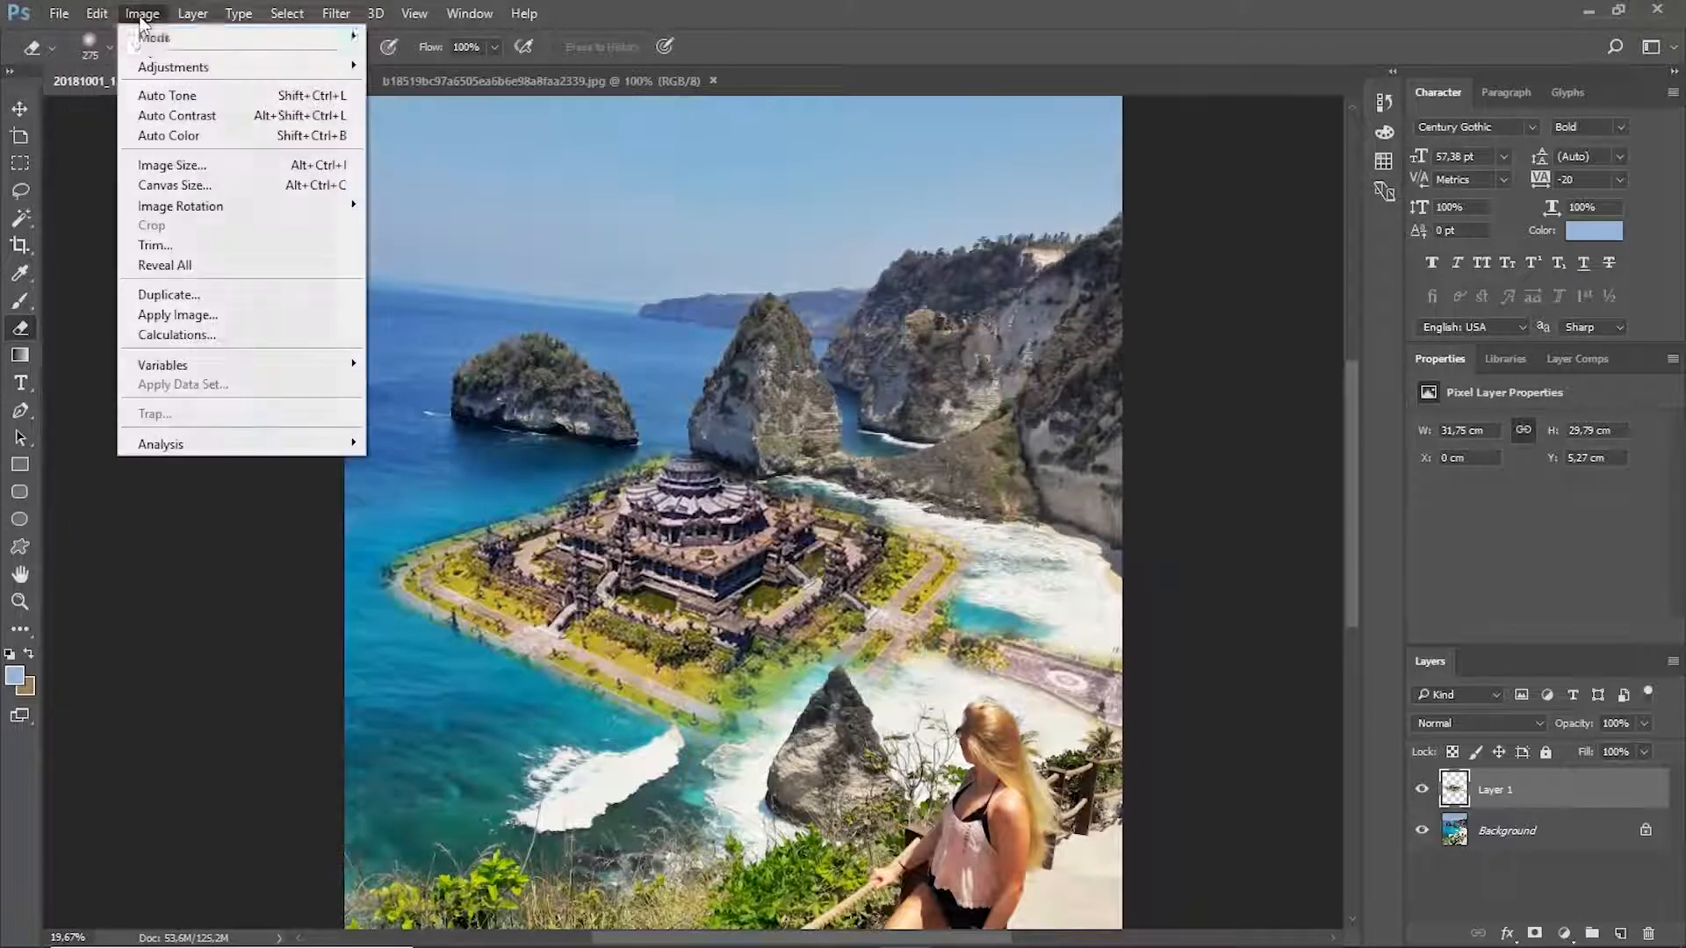
{"action": "mouse_move", "coordinate": [163, 70]}
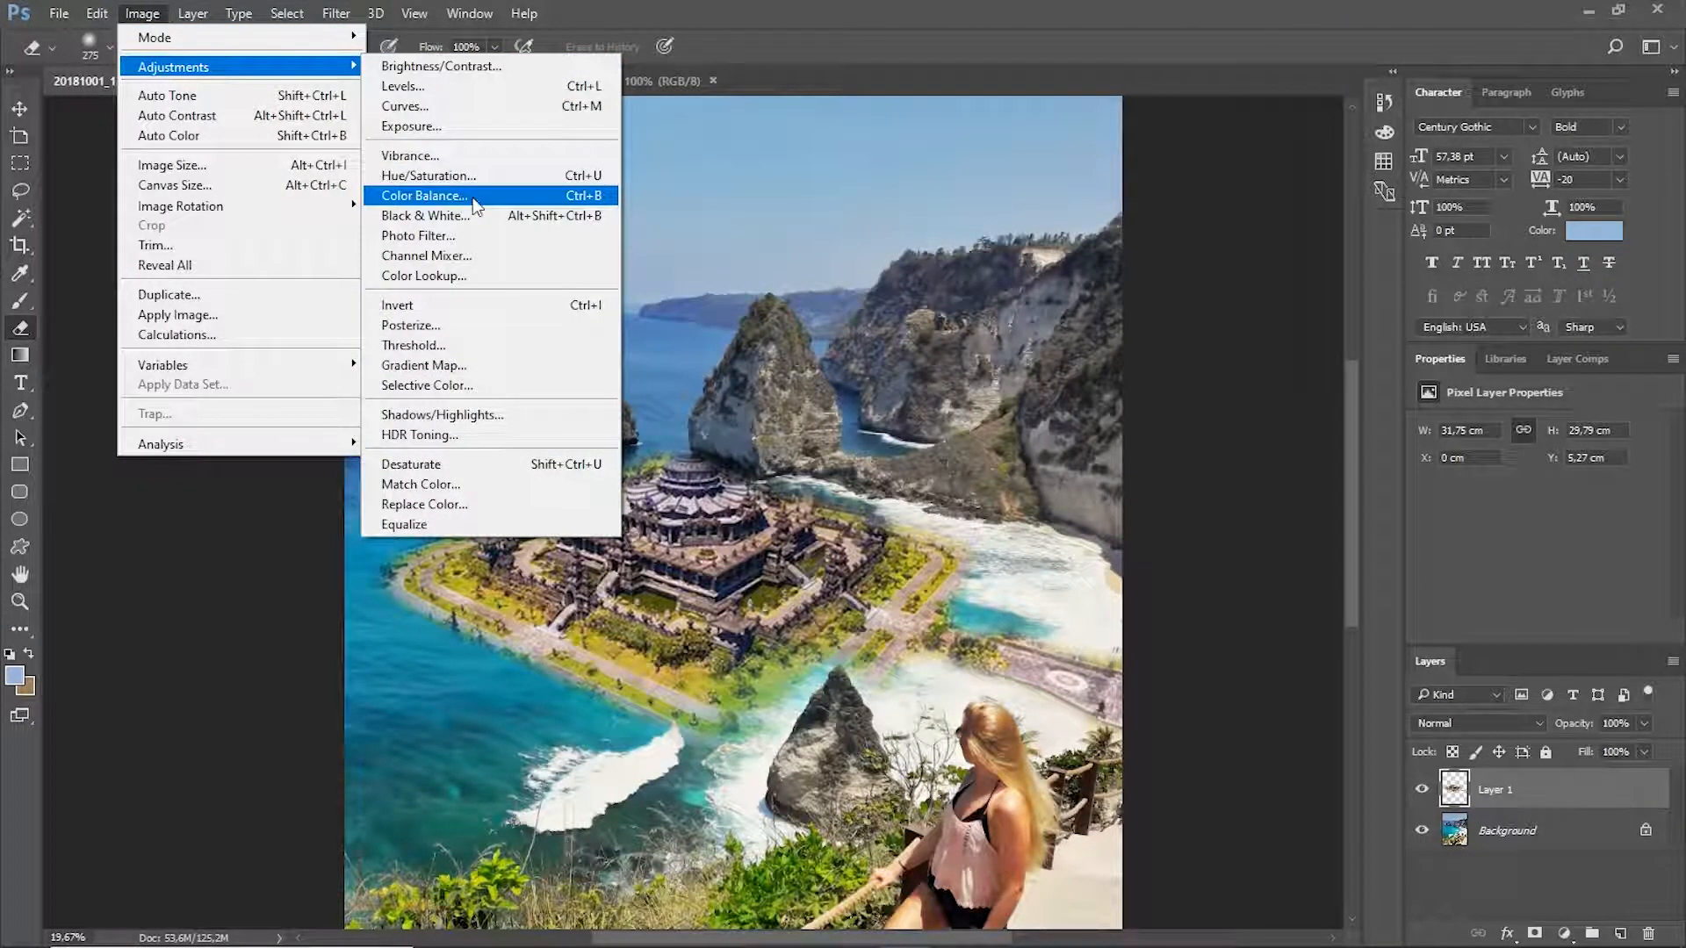
{"action": "left_click", "coordinate": [474, 196]}
{"action": "left_click_drag", "start_coordinate": [838, 230], "coordinate": [1073, 200]}
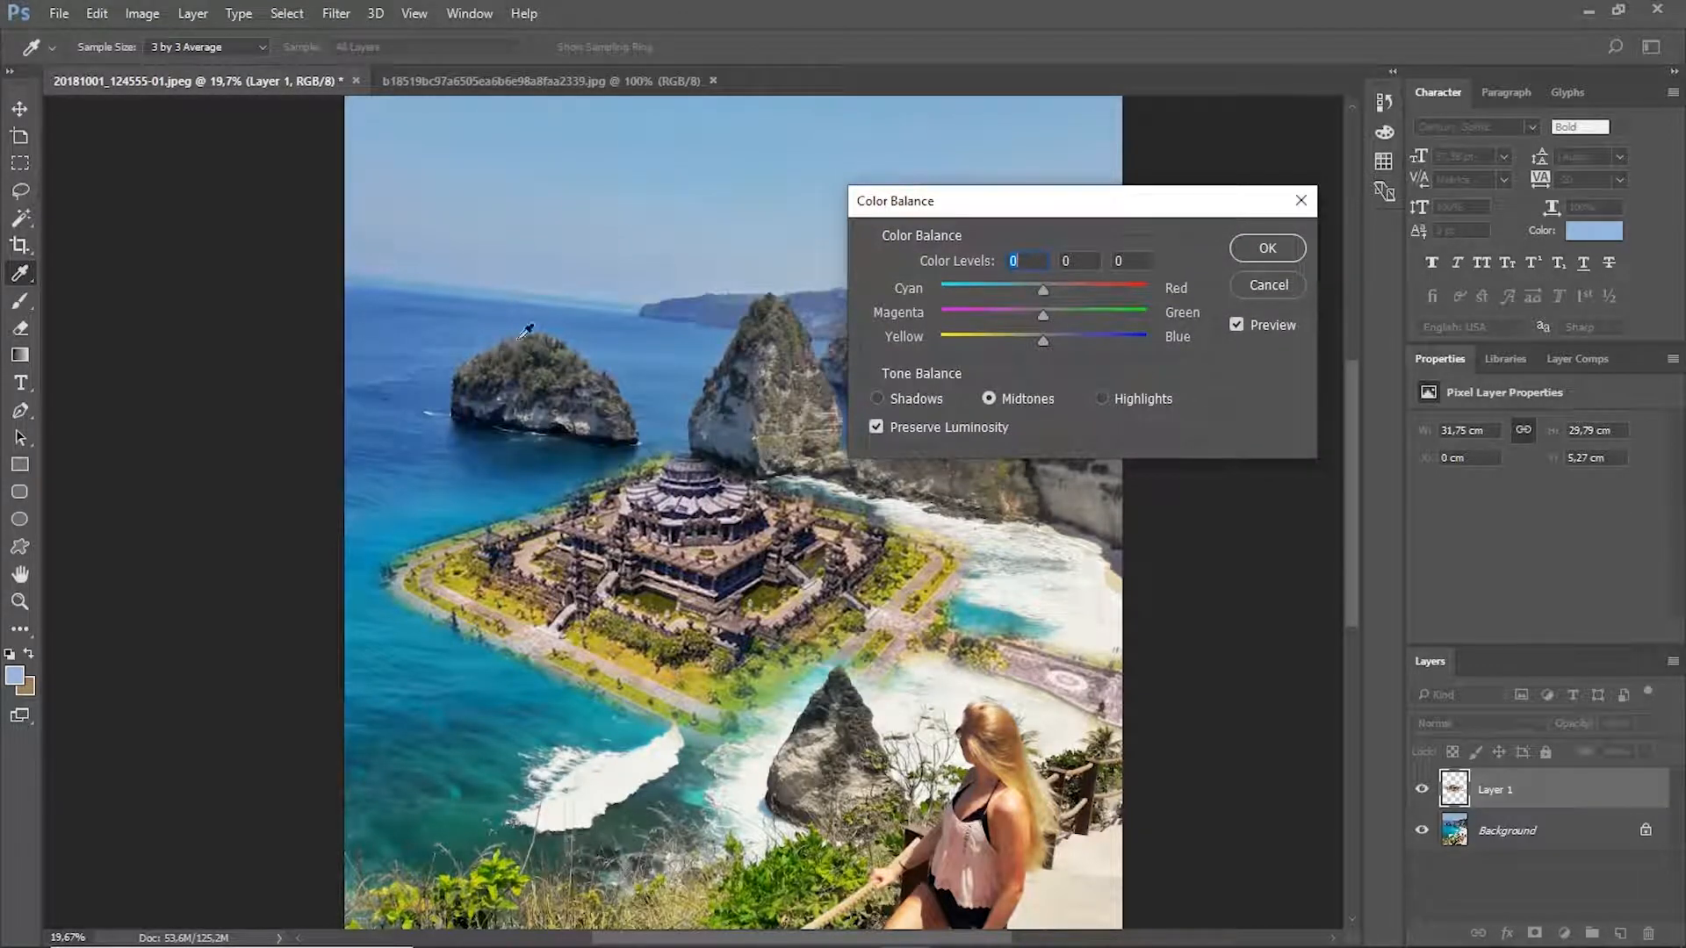
{"action": "left_click_drag", "start_coordinate": [1046, 344], "coordinate": [1060, 342]}
{"action": "left_click", "coordinate": [1024, 288]}
{"action": "mouse_move", "coordinate": [1038, 313]}
{"action": "left_mouse_down"}
{"action": "mouse_move", "coordinate": [1015, 313]}
{"action": "mouse_move", "coordinate": [1039, 314]}
{"action": "left_mouse_up"}
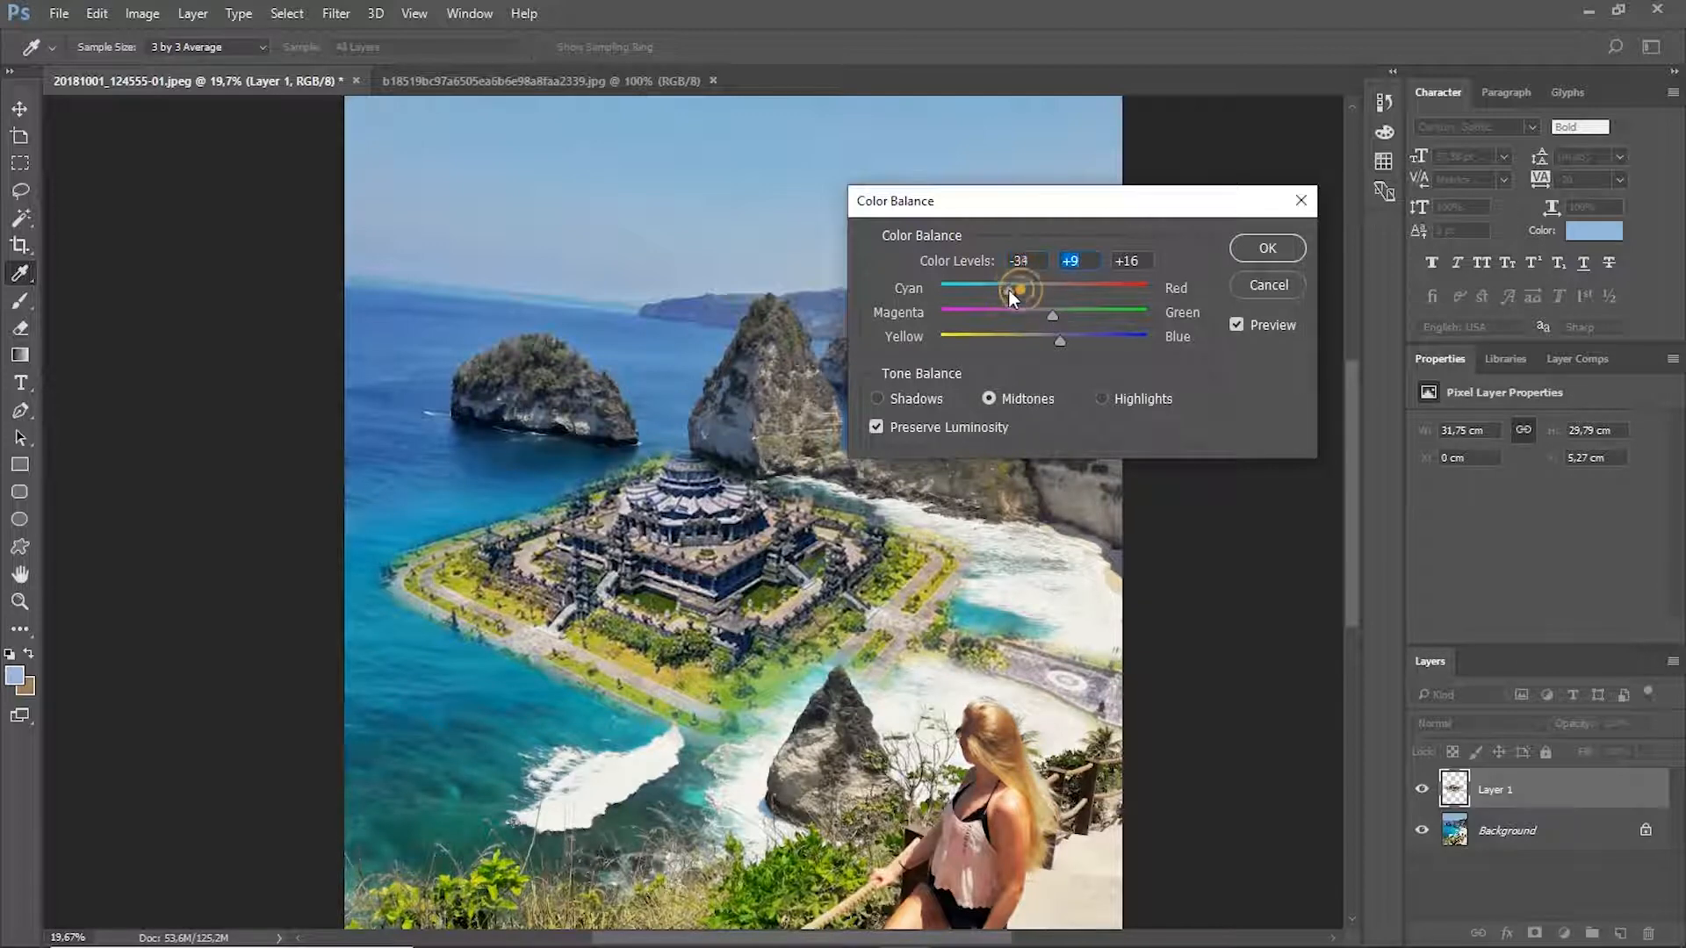
{"action": "left_click", "coordinate": [1262, 248]}
{"action": "key", "text": "e"}
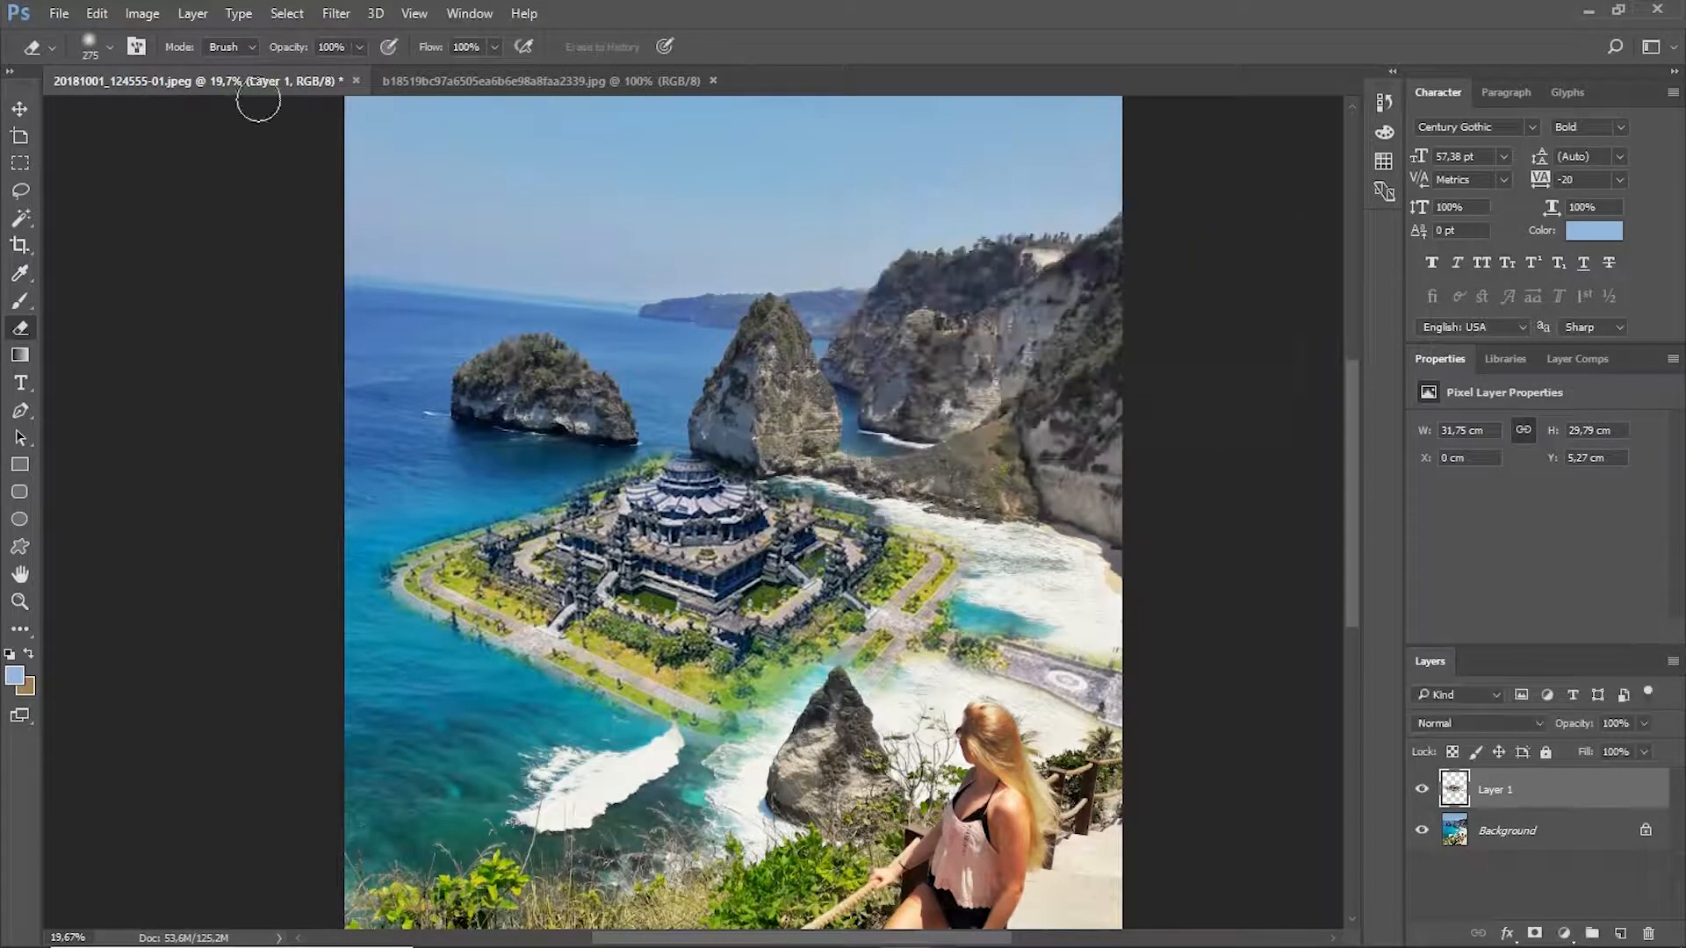
Apply Brightness/Contrast to the monument layer with brightness -20 and contrast about -39.
{"action": "left_click", "coordinate": [160, 20]}
{"action": "mouse_move", "coordinate": [169, 64]}
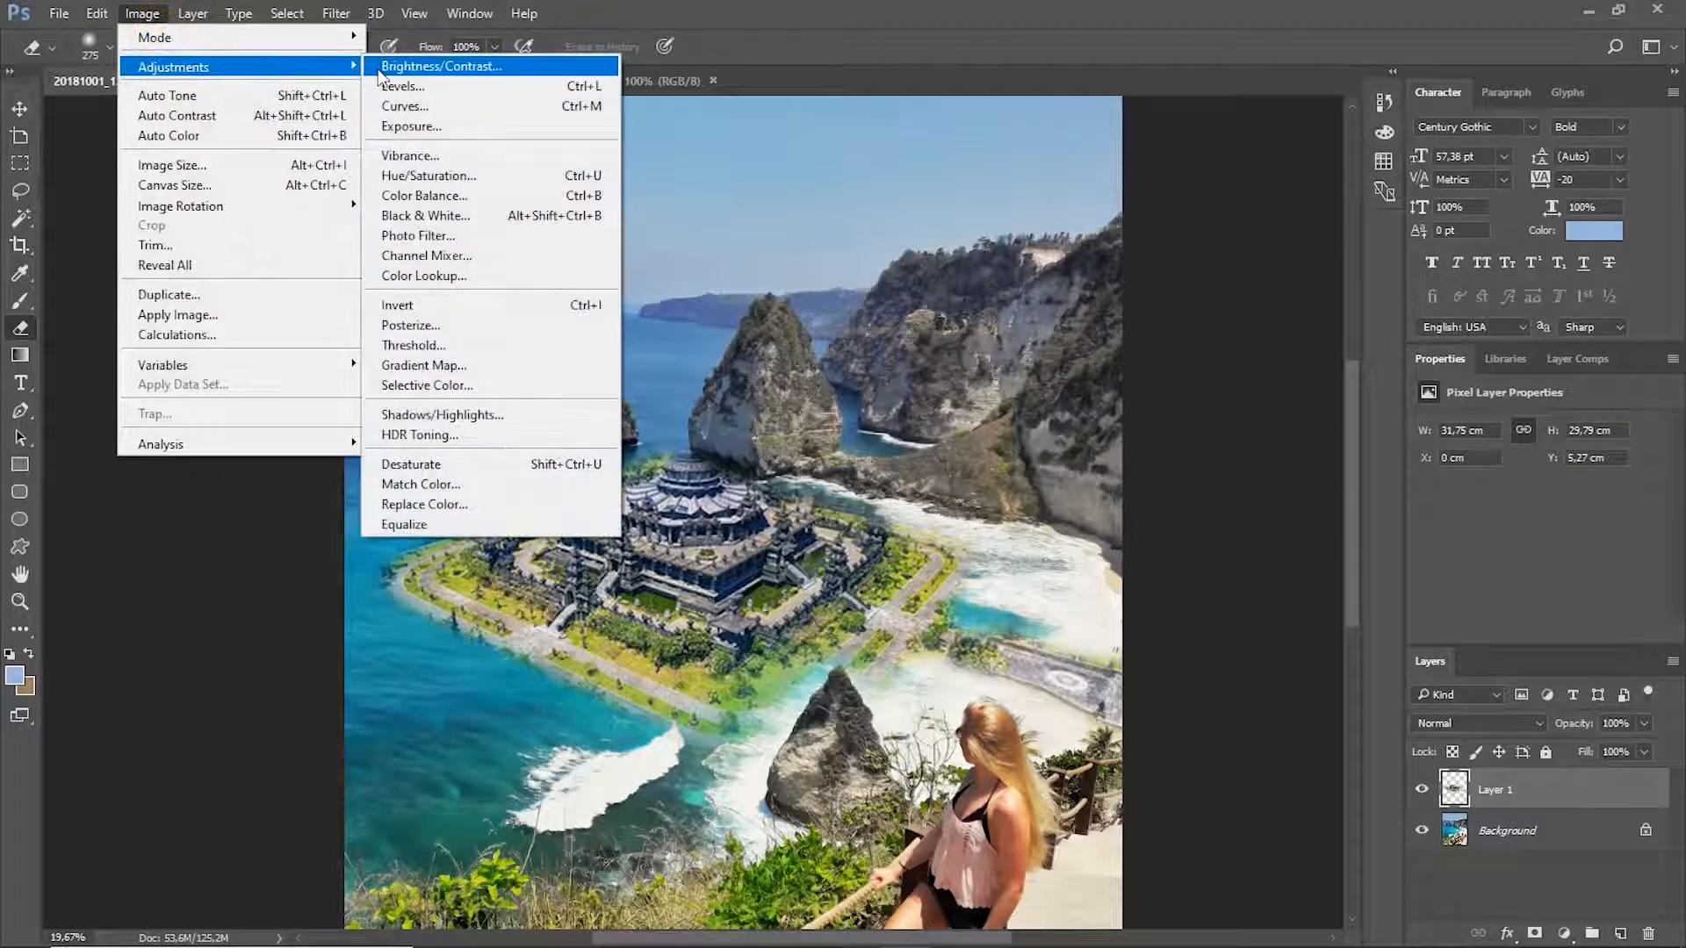
{"action": "left_click", "coordinate": [412, 64]}
{"action": "left_click_drag", "start_coordinate": [794, 306], "coordinate": [702, 345]}
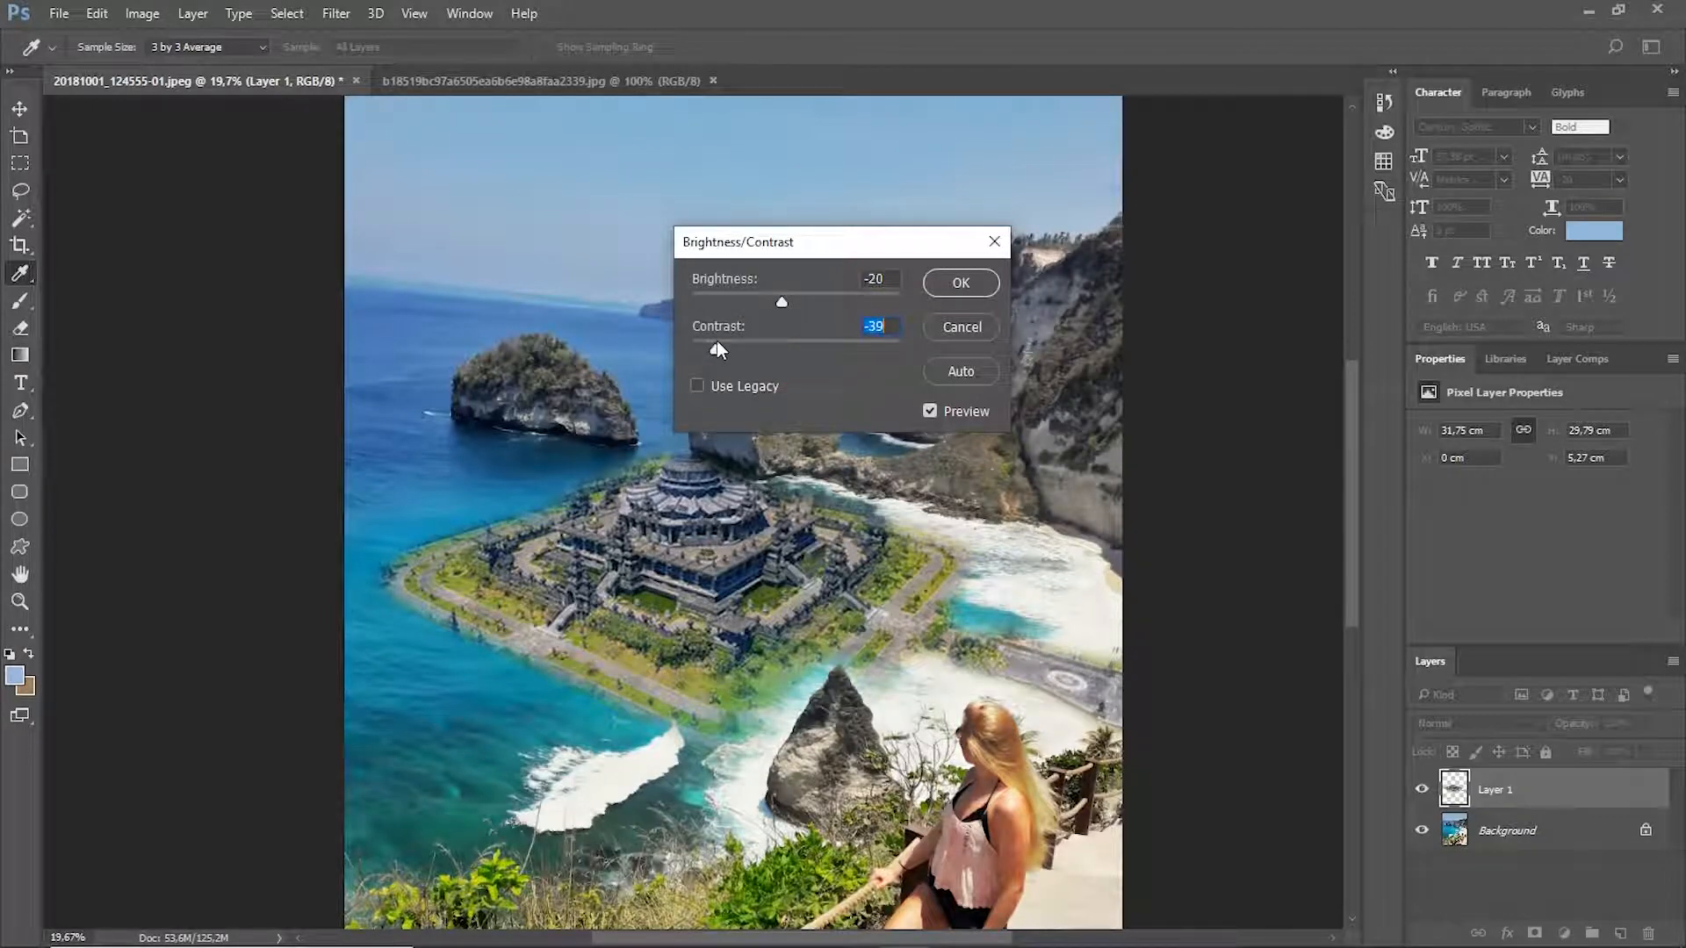
{"action": "left_click", "coordinate": [961, 282]}
{"action": "key", "text": "e"}
{"action": "scroll", "coordinate": [572, 425], "scroll_direction": "down", "scroll_amount": 3}
{"action": "scroll", "coordinate": [756, 509], "scroll_direction": "up", "scroll_amount": 4}
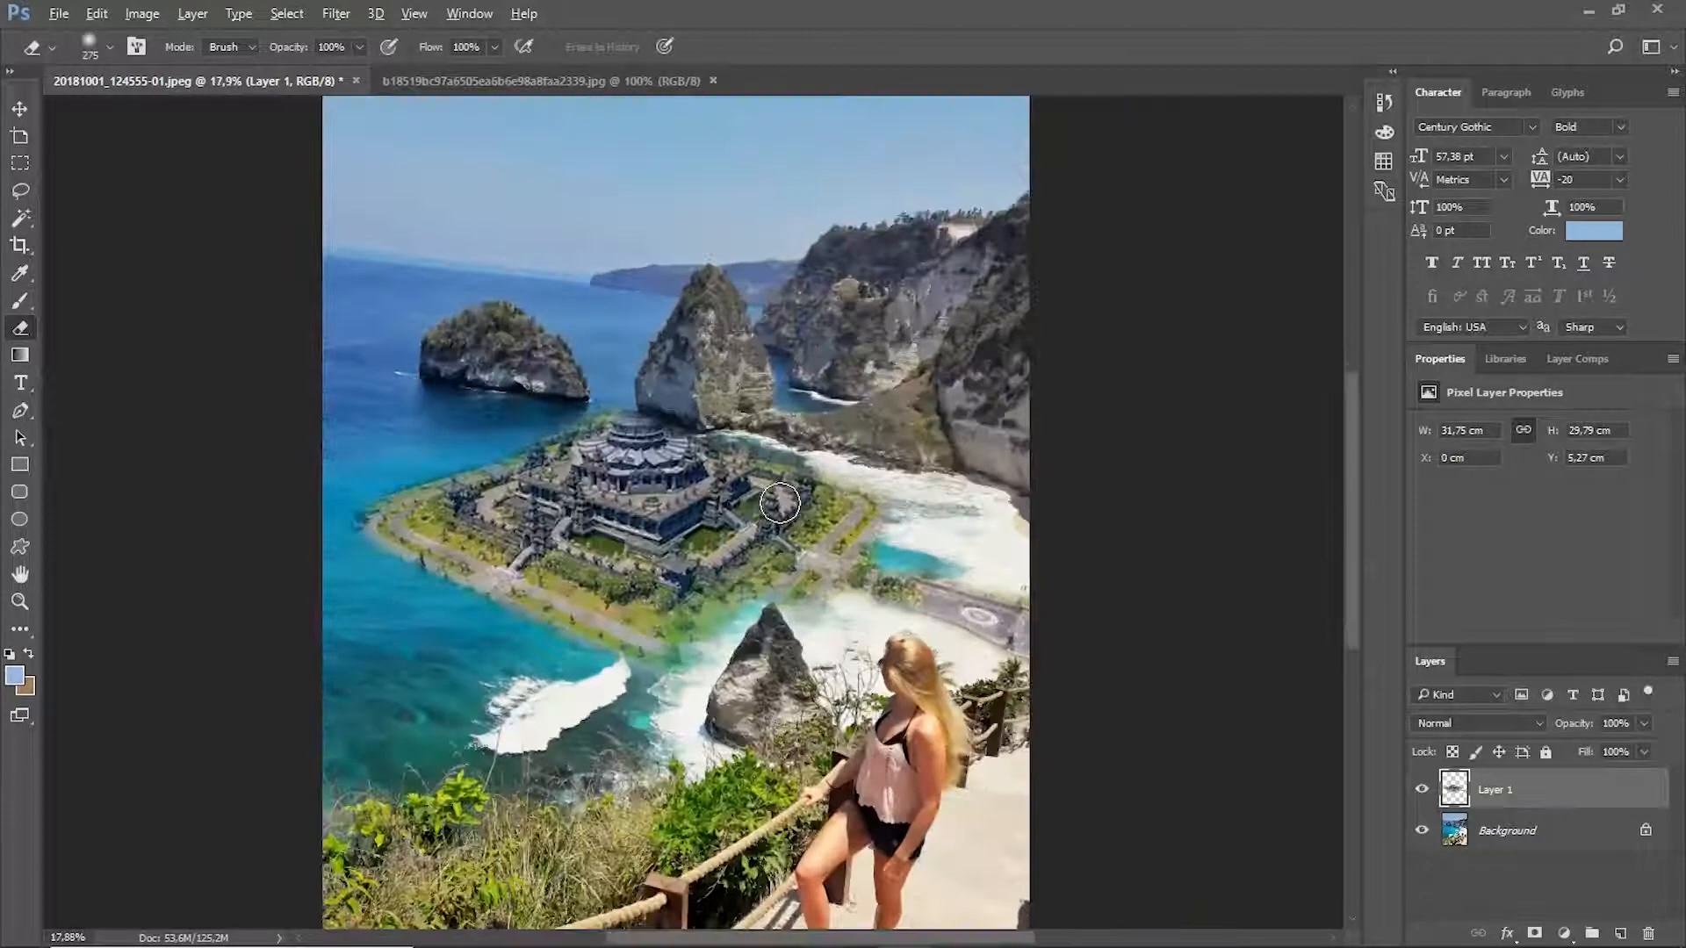
Apply Hue/Saturation to the monument layer with saturation about -38.
{"action": "left_click", "coordinate": [141, 14]}
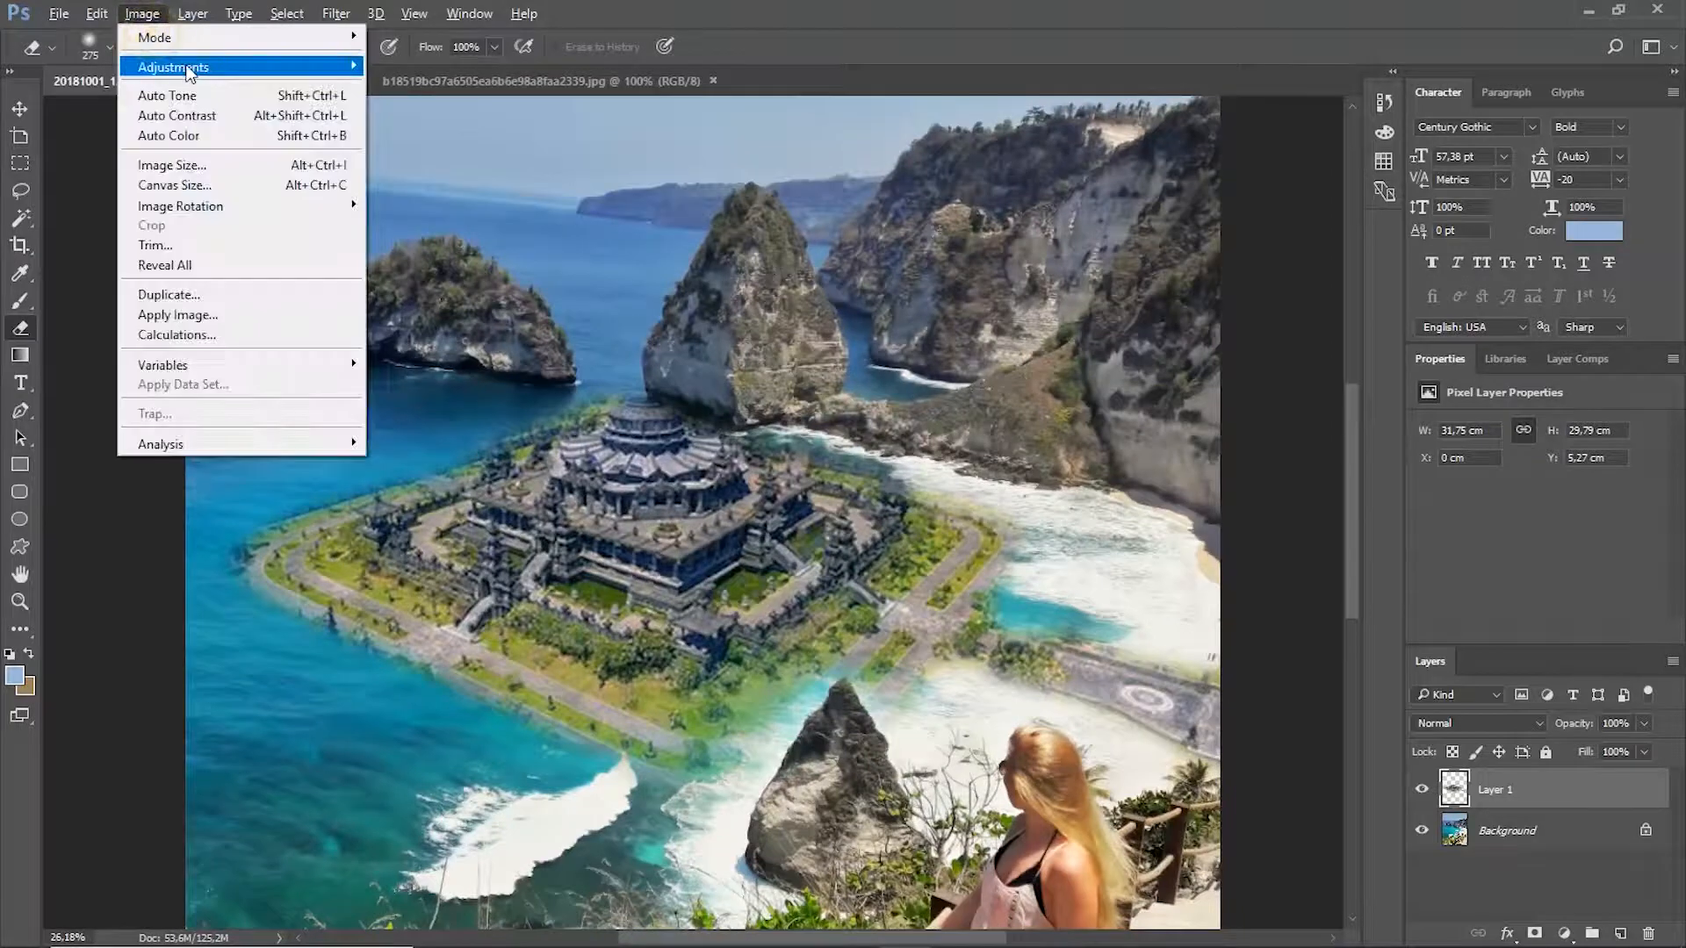
{"action": "mouse_move", "coordinate": [166, 67]}
{"action": "left_click", "coordinate": [440, 179]}
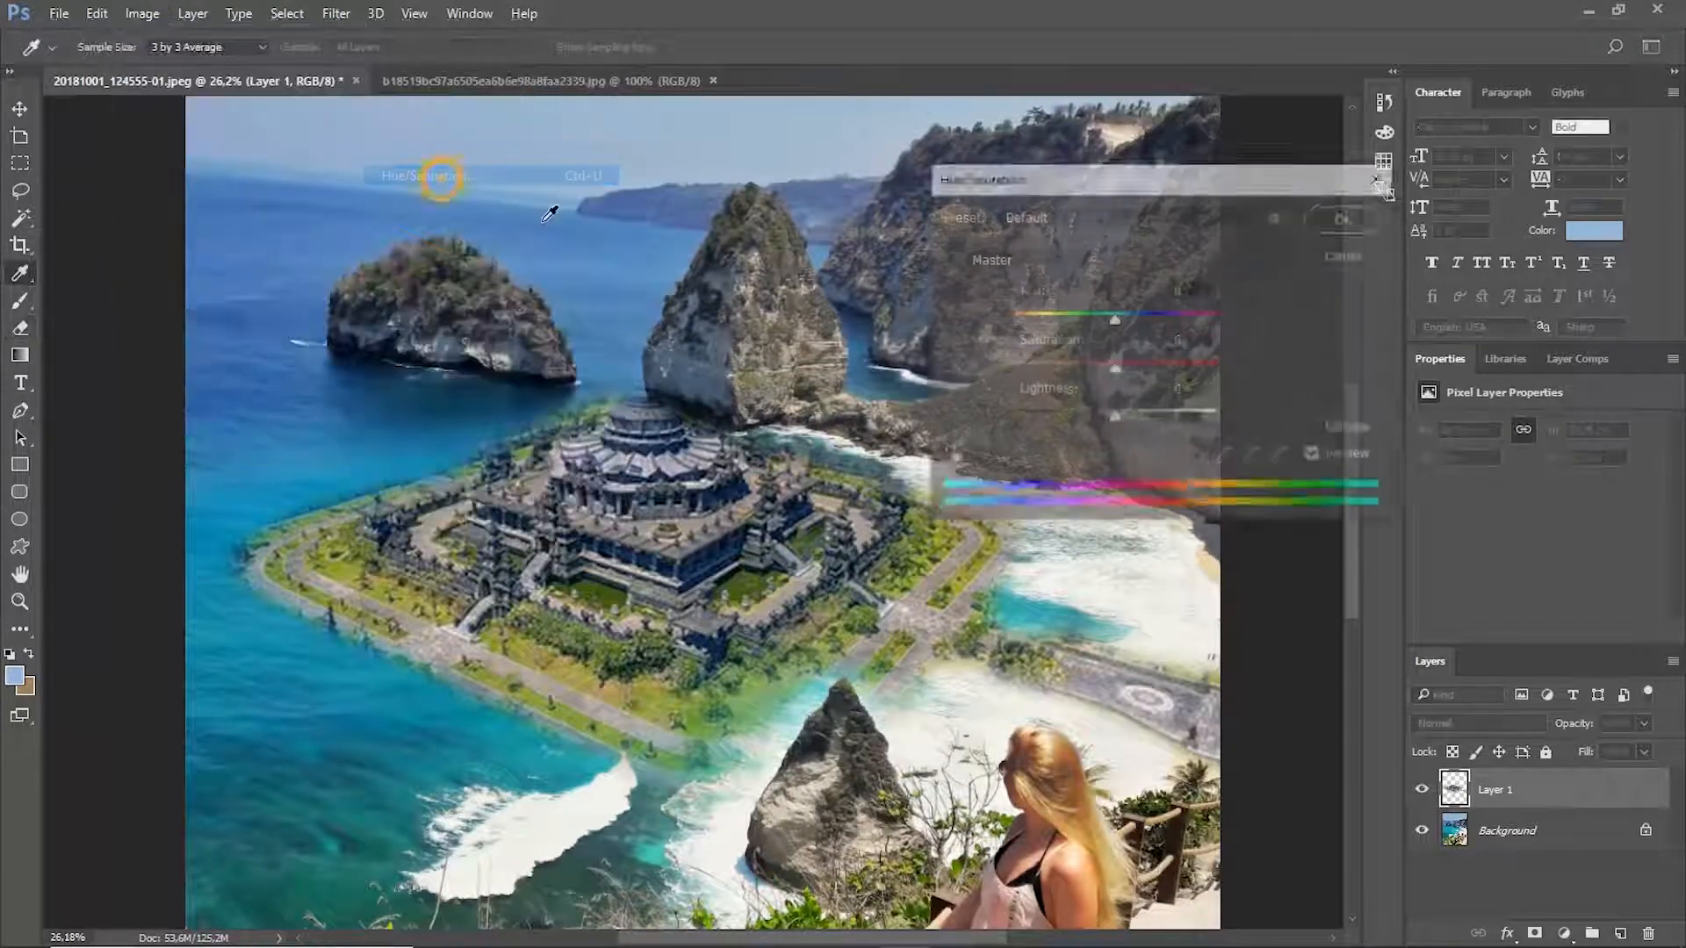
{"action": "left_click_drag", "start_coordinate": [1114, 373], "coordinate": [1080, 374]}
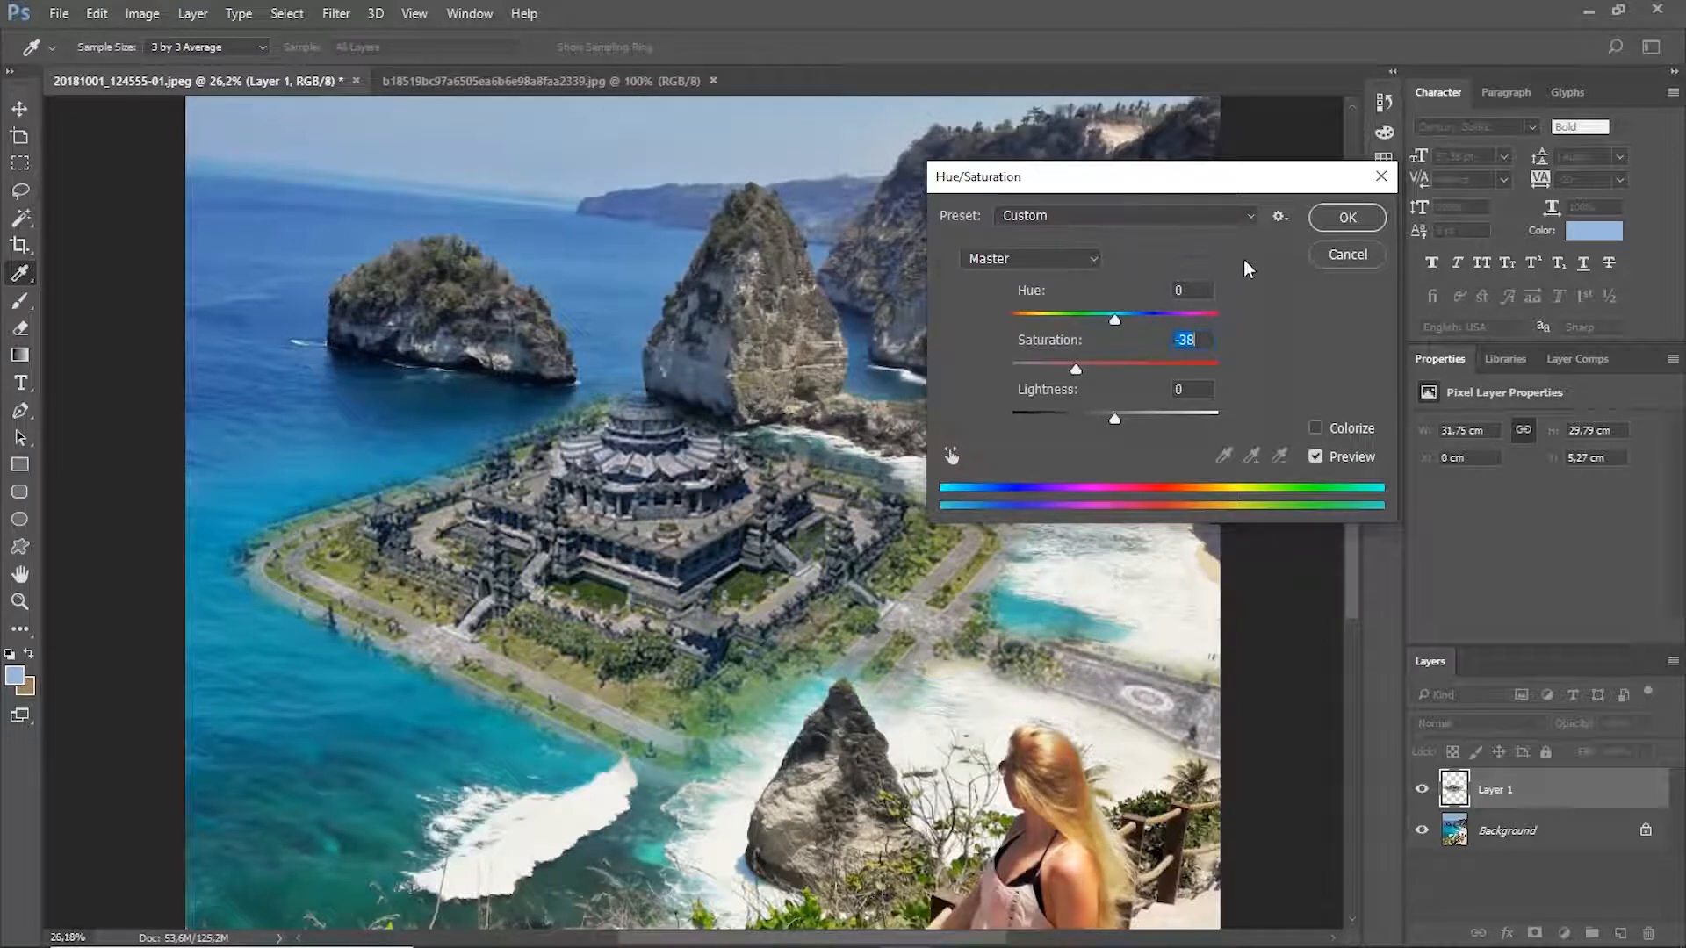
{"action": "left_click", "coordinate": [1343, 218]}
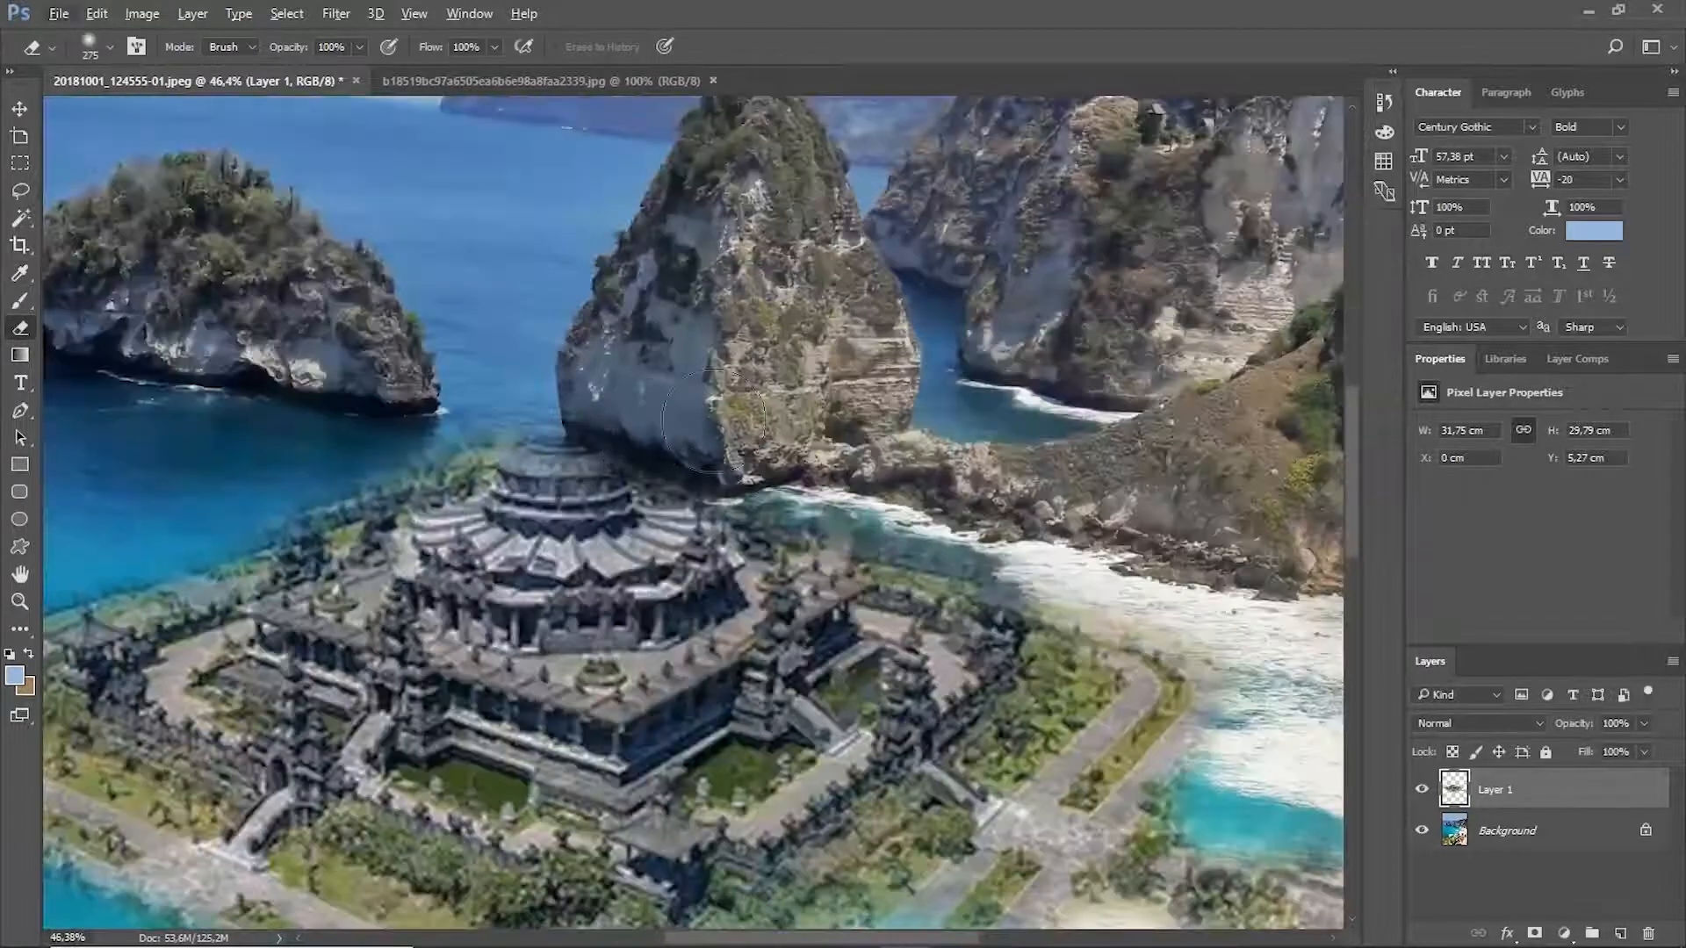
{"action": "scroll", "coordinate": [713, 419], "scroll_direction": "down", "scroll_amount": 6}
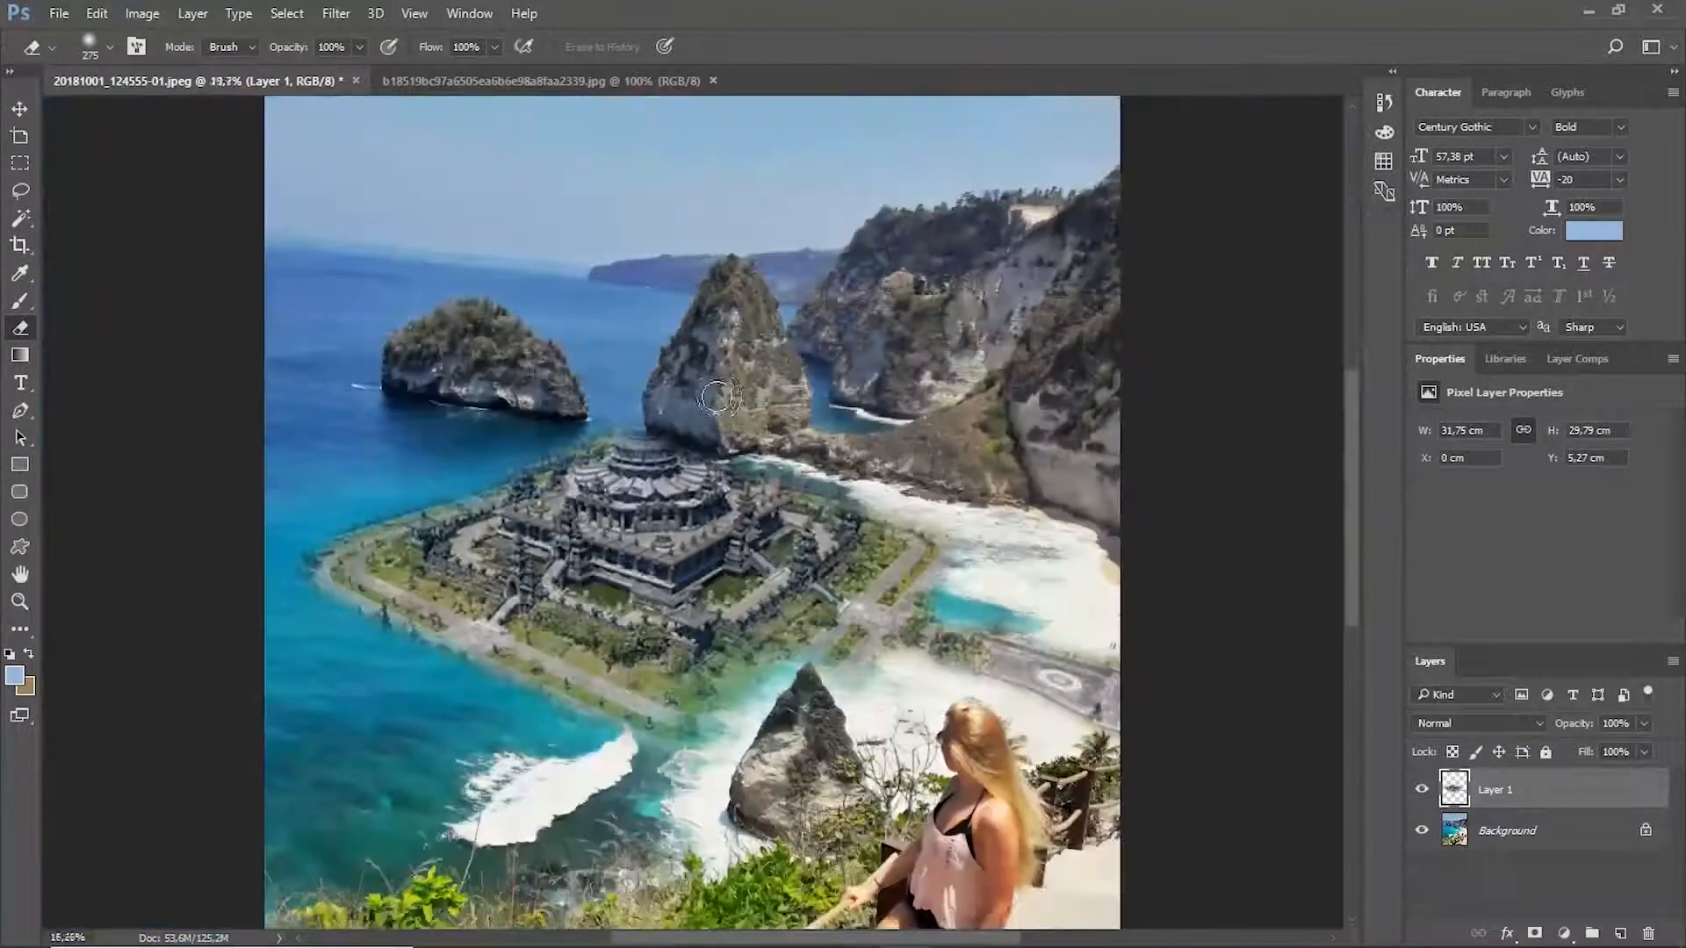
{"action": "scroll", "coordinate": [770, 422], "scroll_direction": "up", "scroll_amount": 2}
{"action": "scroll", "coordinate": [771, 421], "scroll_direction": "up", "scroll_amount": 3}
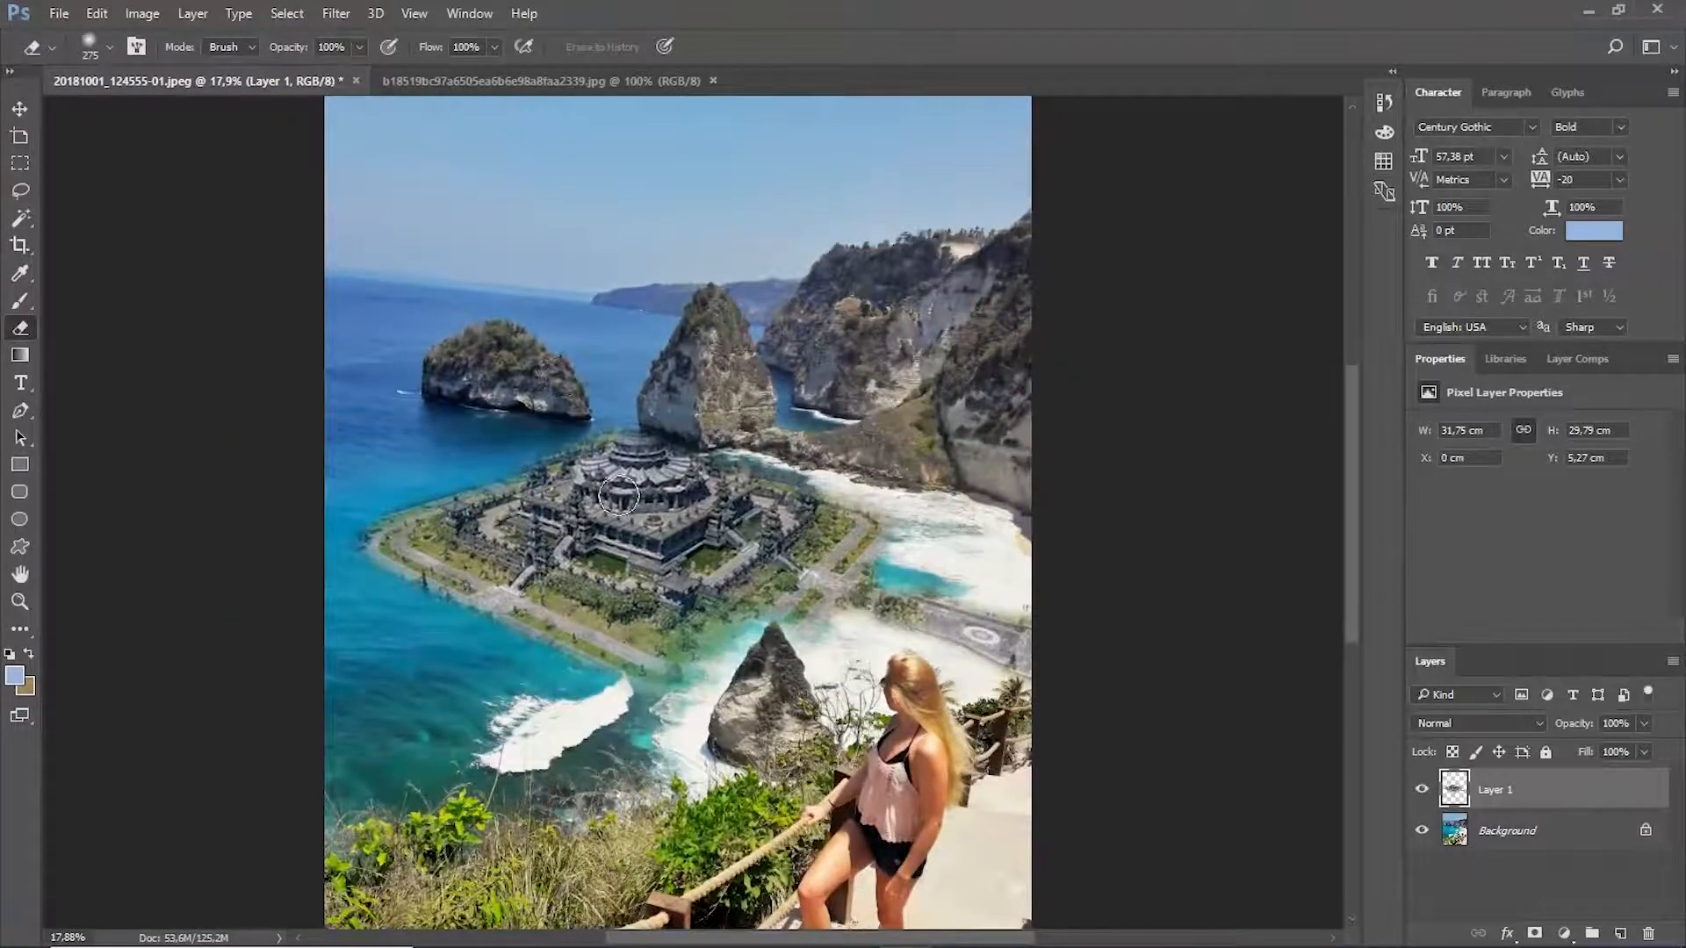
{"action": "left_click", "coordinate": [59, 13]}
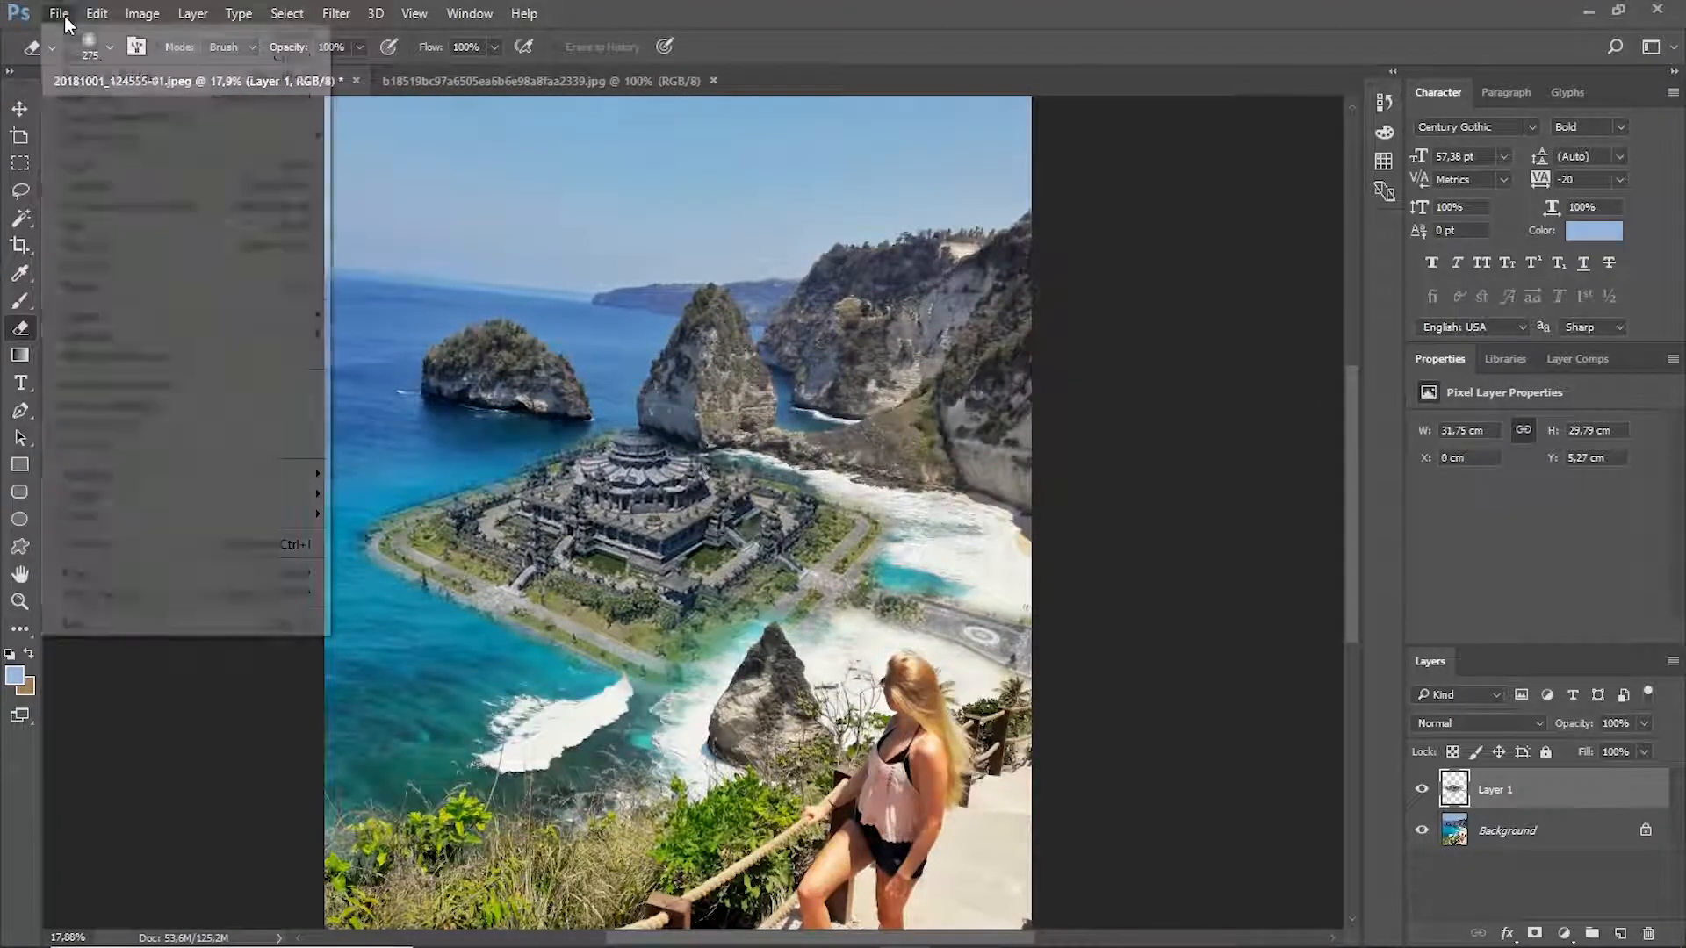
{"action": "left_click", "coordinate": [58, 56]}
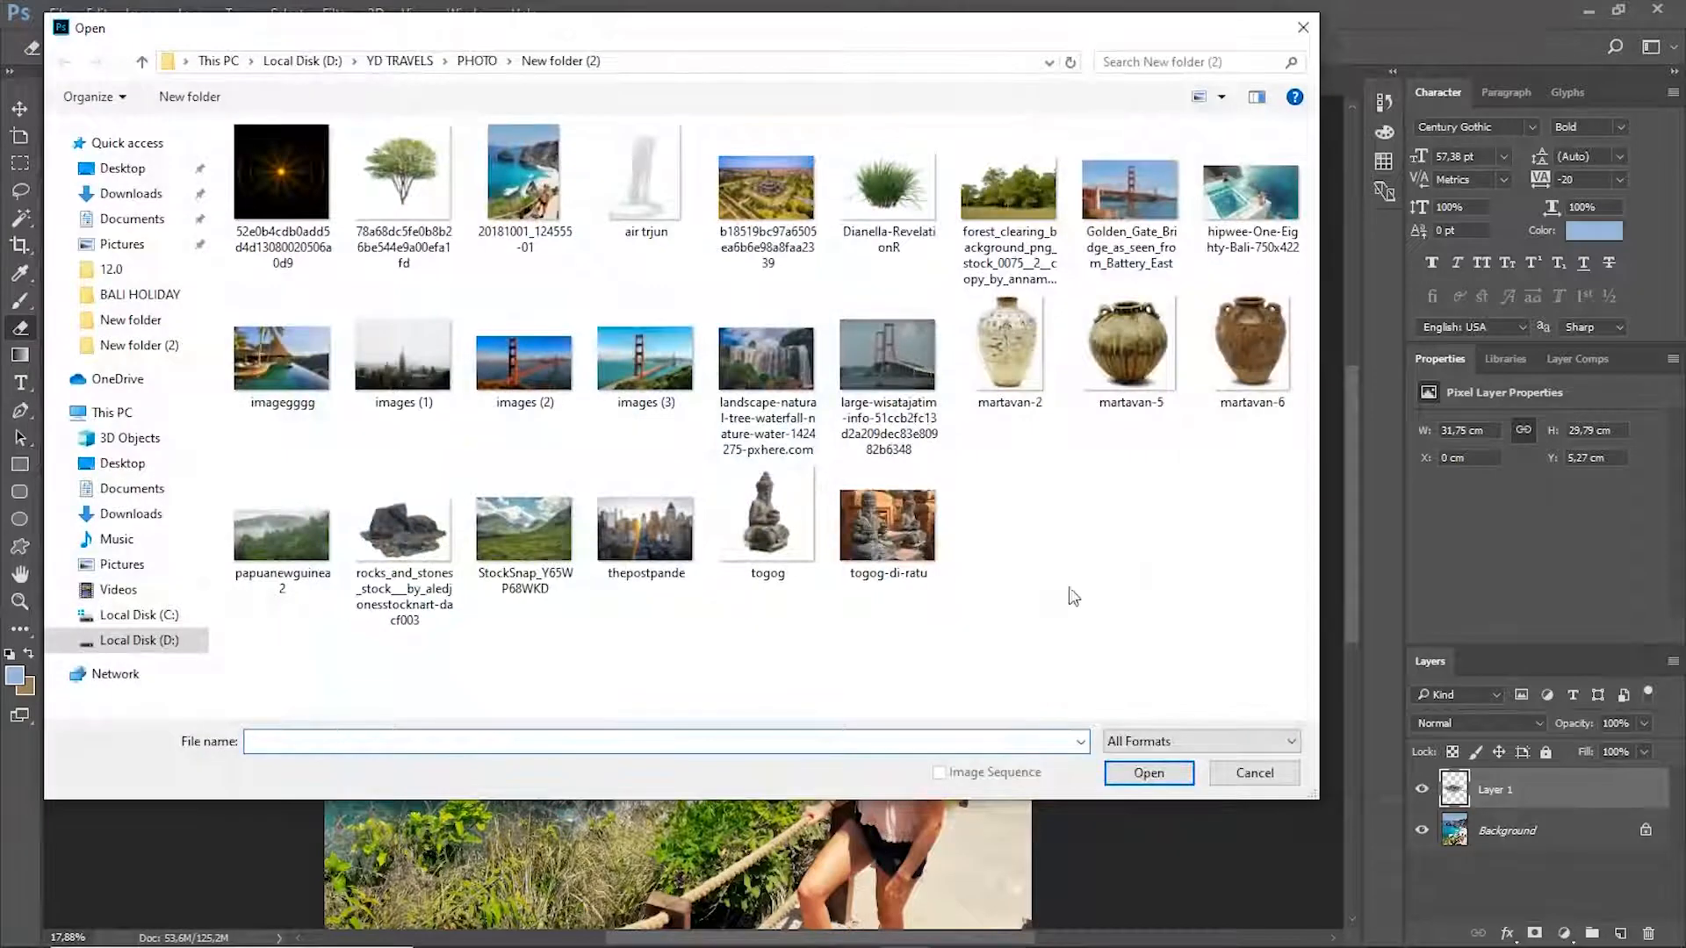
{"action": "left_click", "coordinate": [819, 500]}
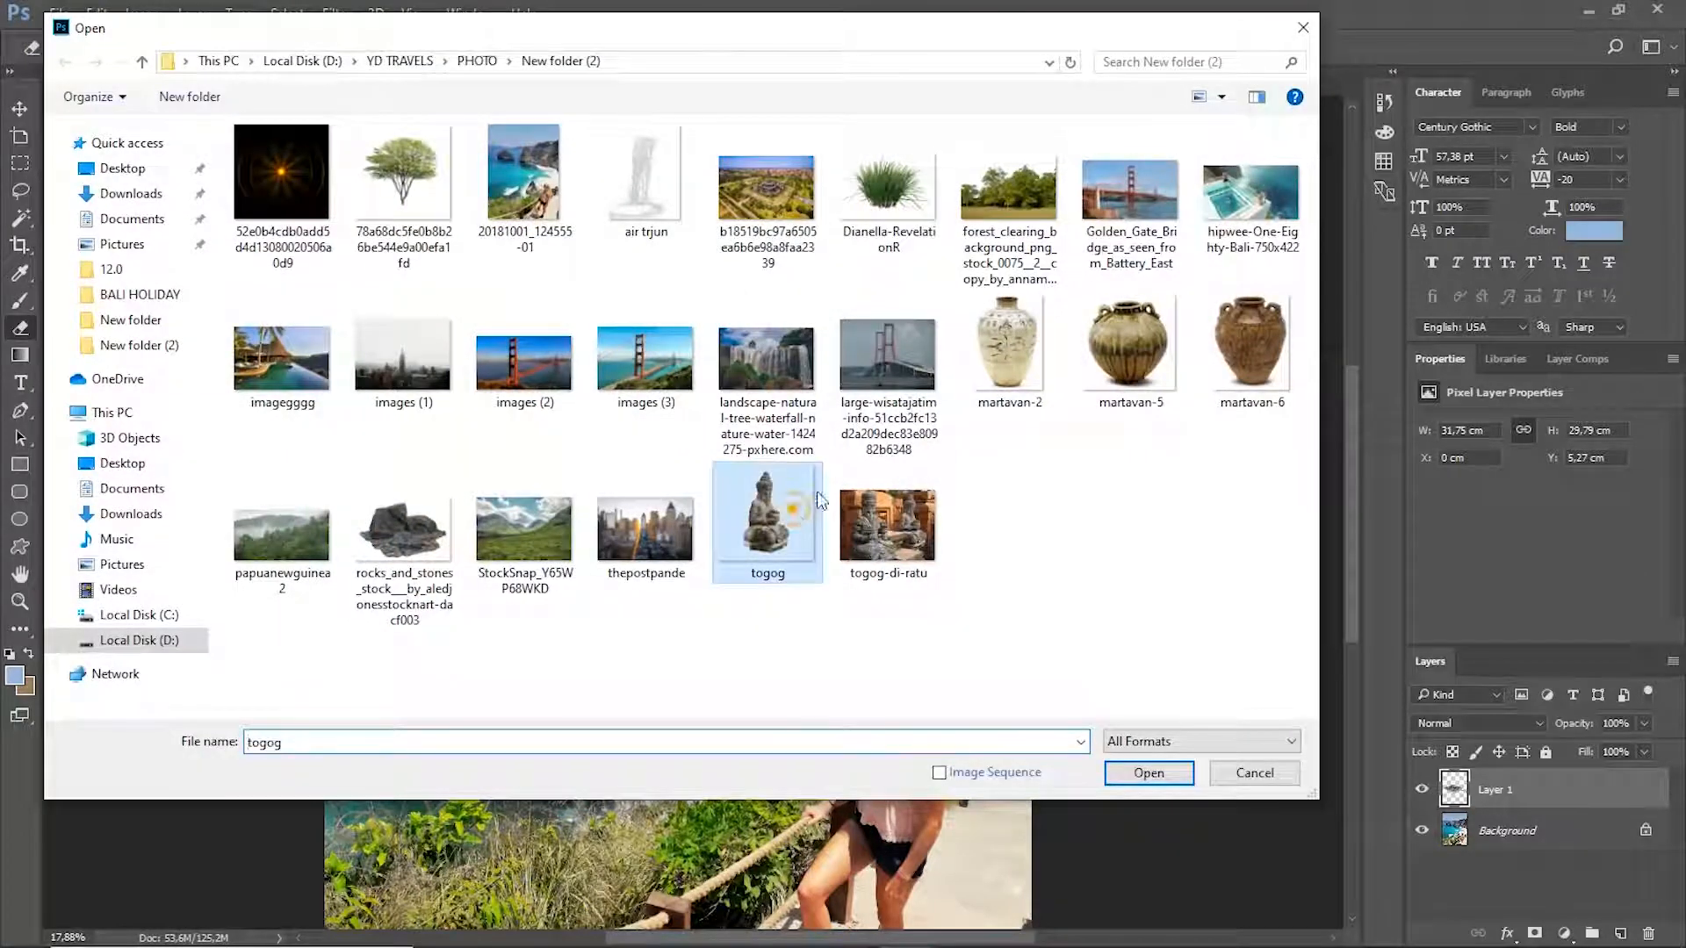
{"action": "double_click", "coordinate": [887, 525]}
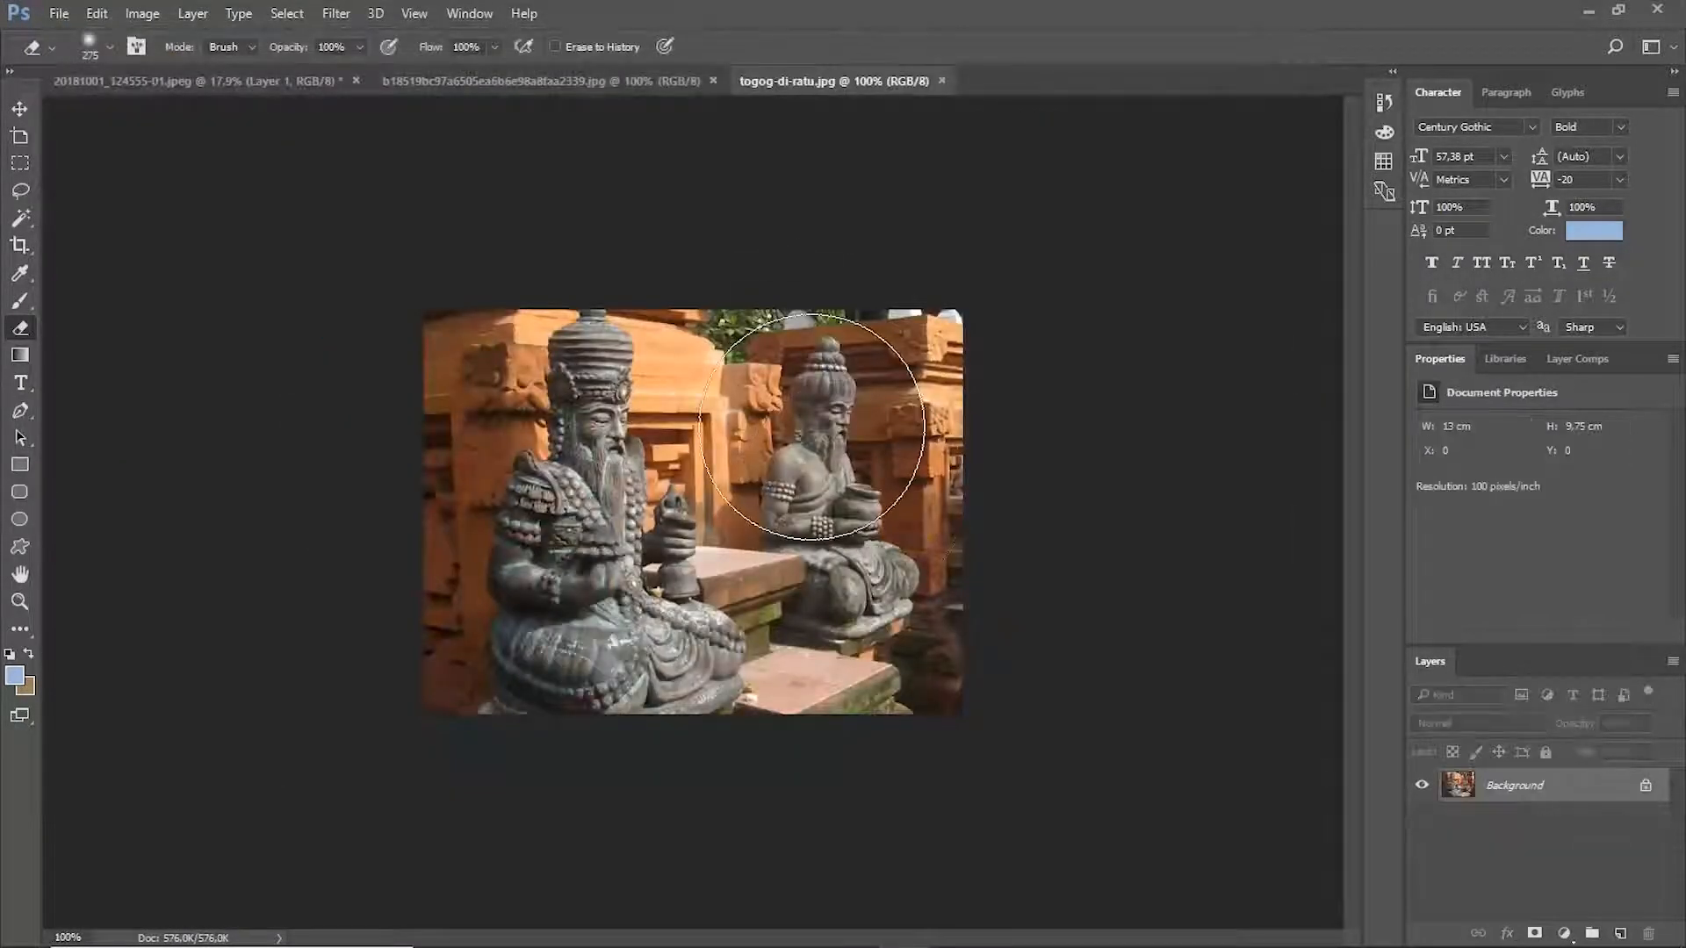
{"action": "scroll", "coordinate": [818, 474], "scroll_direction": "up", "scroll_amount": 5}
{"action": "scroll", "coordinate": [1013, 404], "scroll_direction": "down", "scroll_amount": 4}
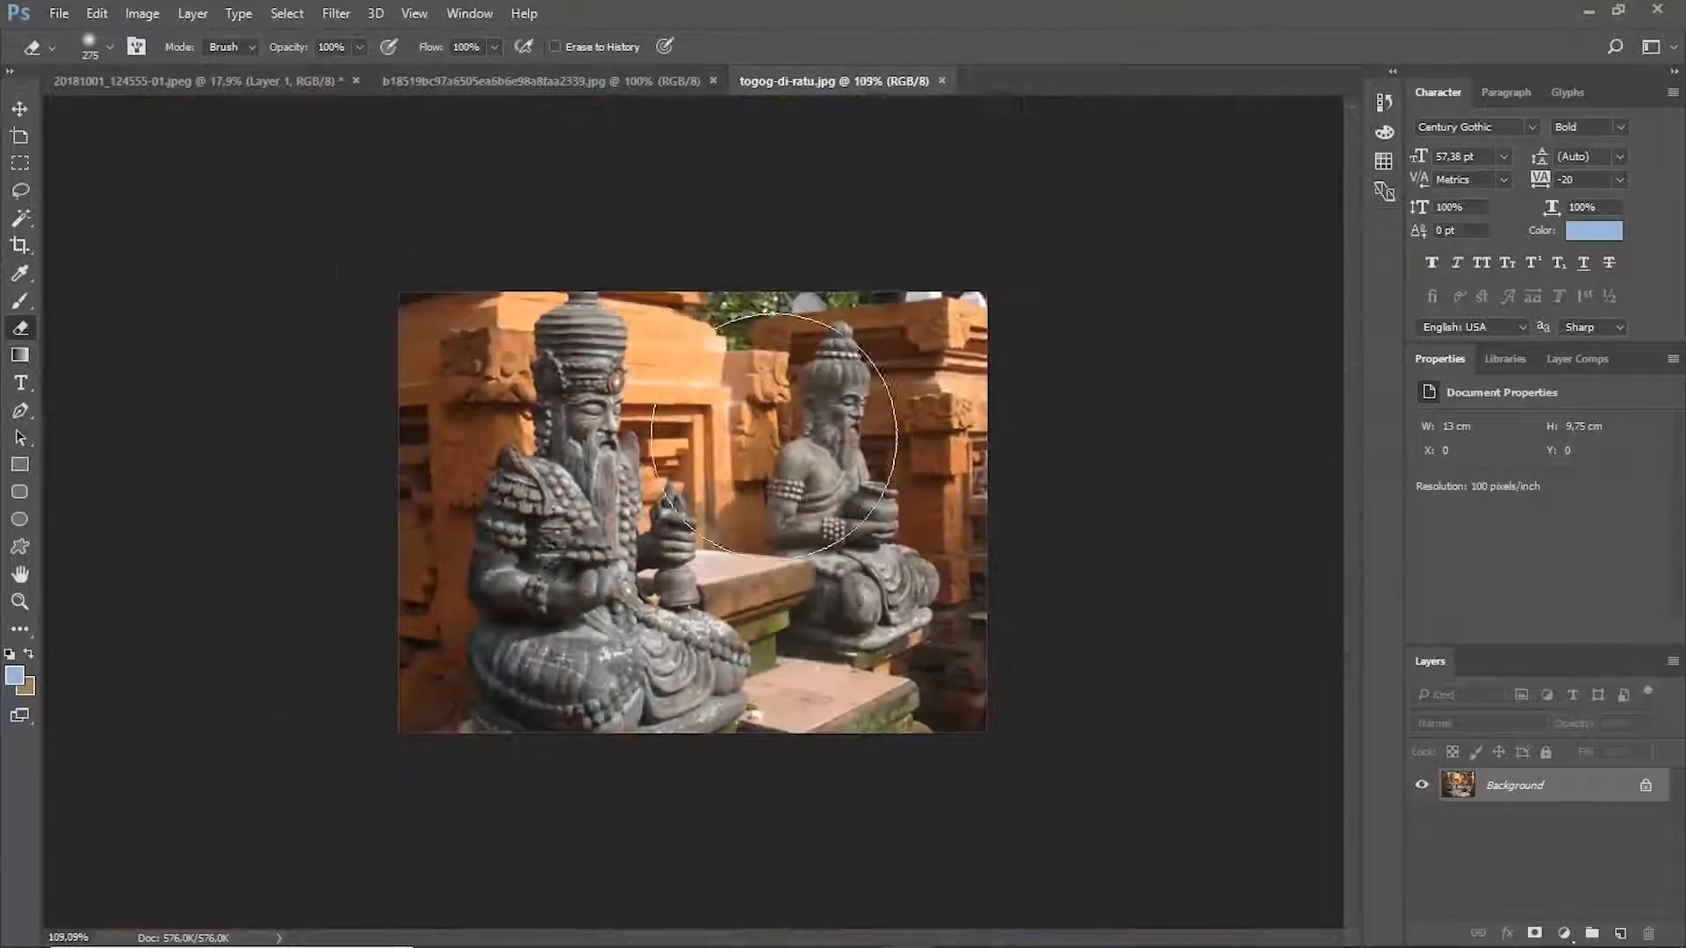
{"action": "left_click", "coordinate": [941, 80]}
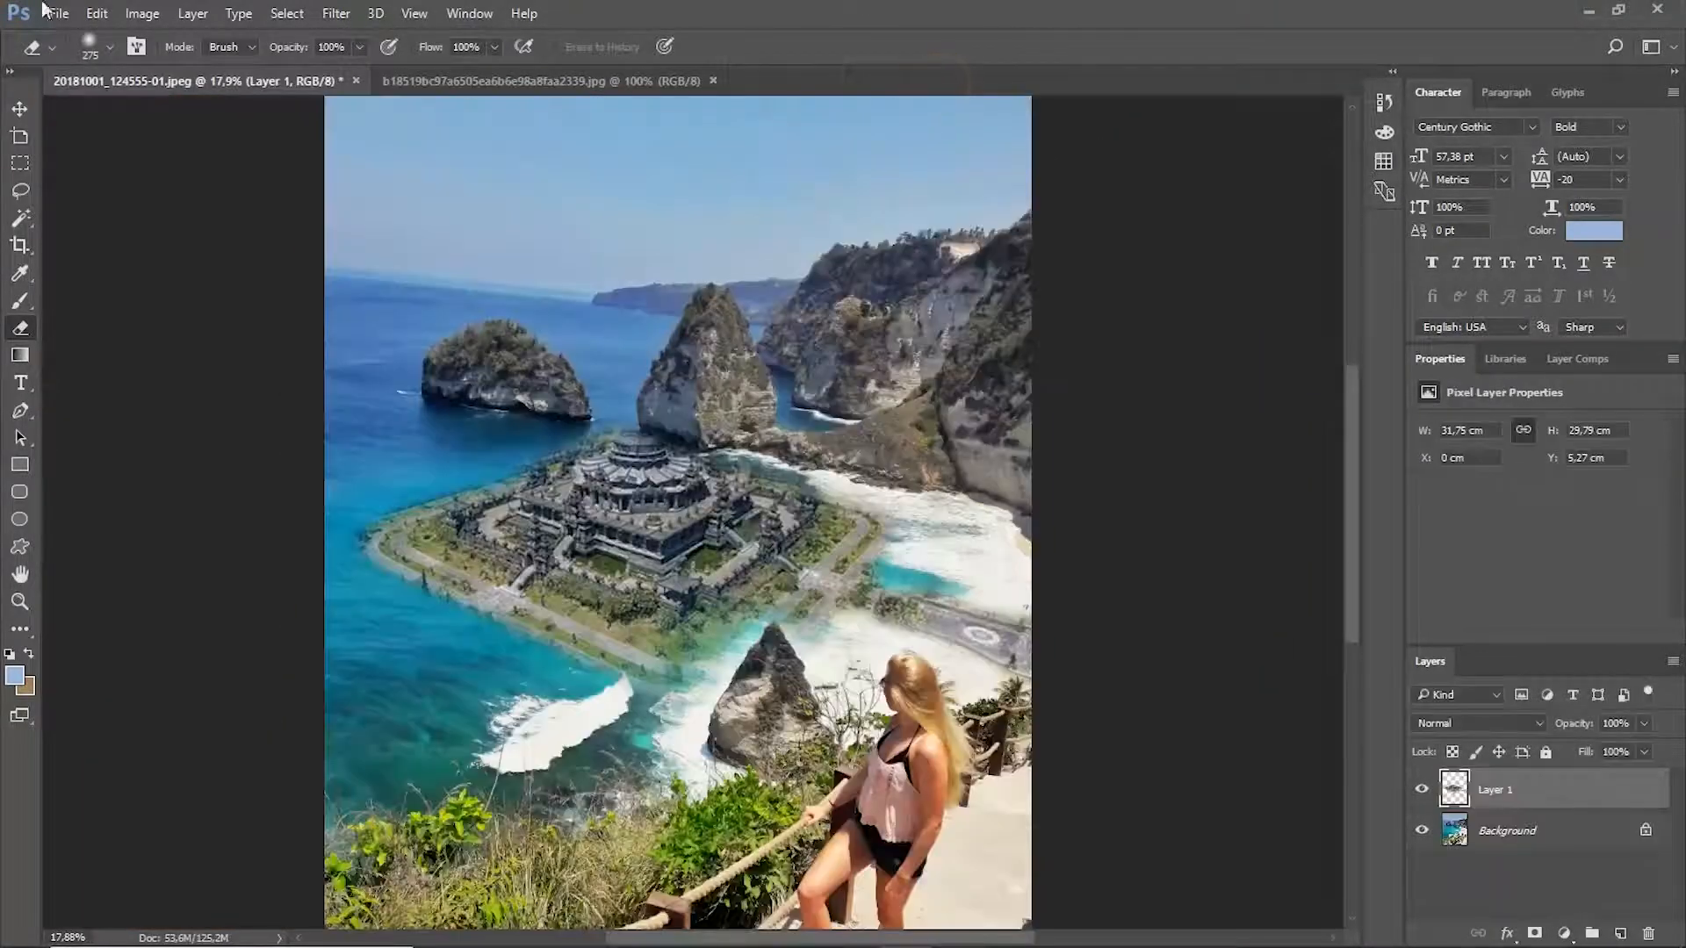
Open togog.png and bring its statue into the coastal photo as a new layer above the monument.
{"action": "left_click", "coordinate": [58, 22]}
{"action": "left_click", "coordinate": [79, 53]}
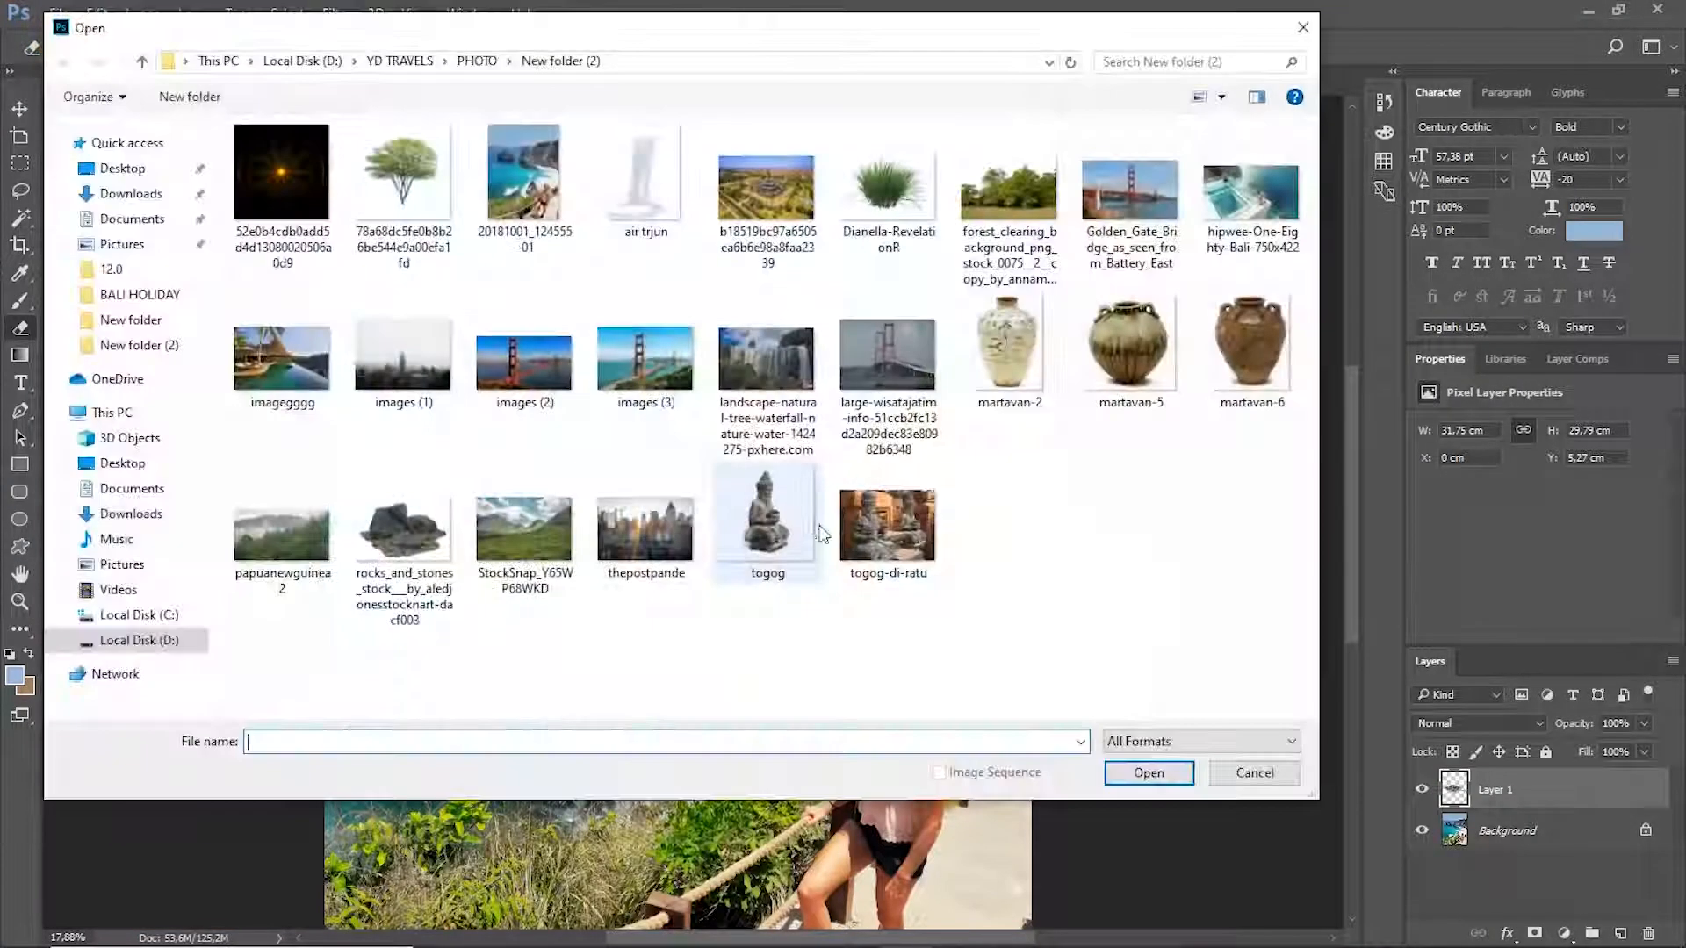
{"action": "left_click", "coordinate": [757, 525]}
{"action": "double_click", "coordinate": [756, 525]}
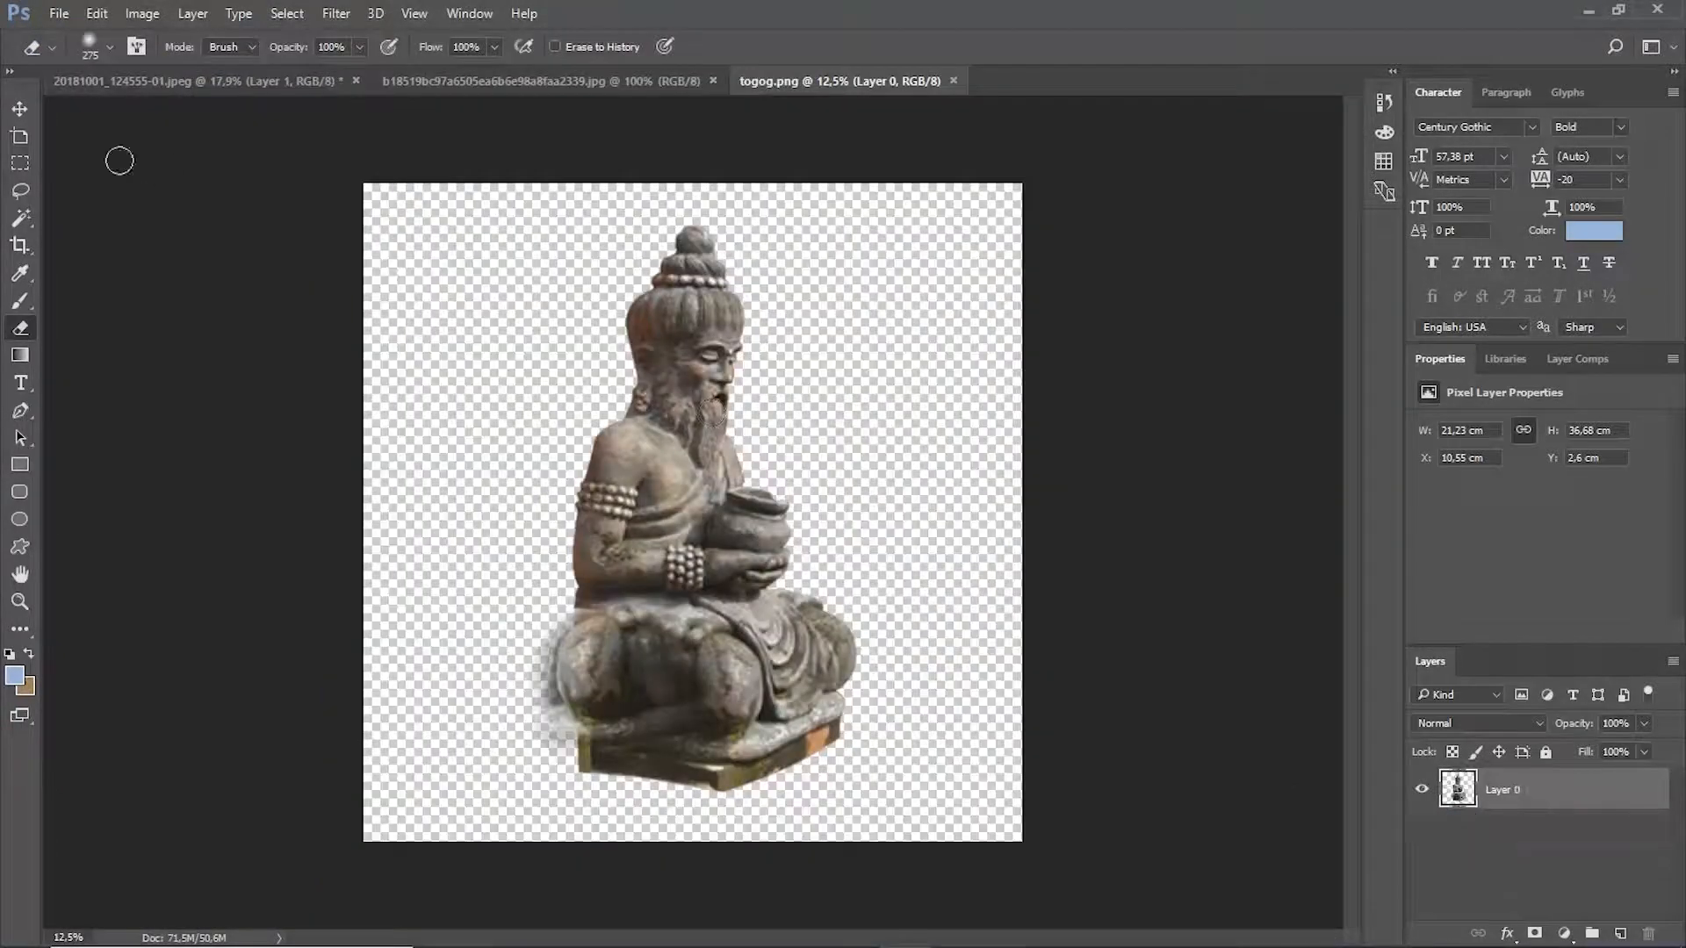
{"action": "left_click", "coordinate": [20, 110]}
{"action": "left_click_drag", "start_coordinate": [678, 323], "coordinate": [544, 545]}
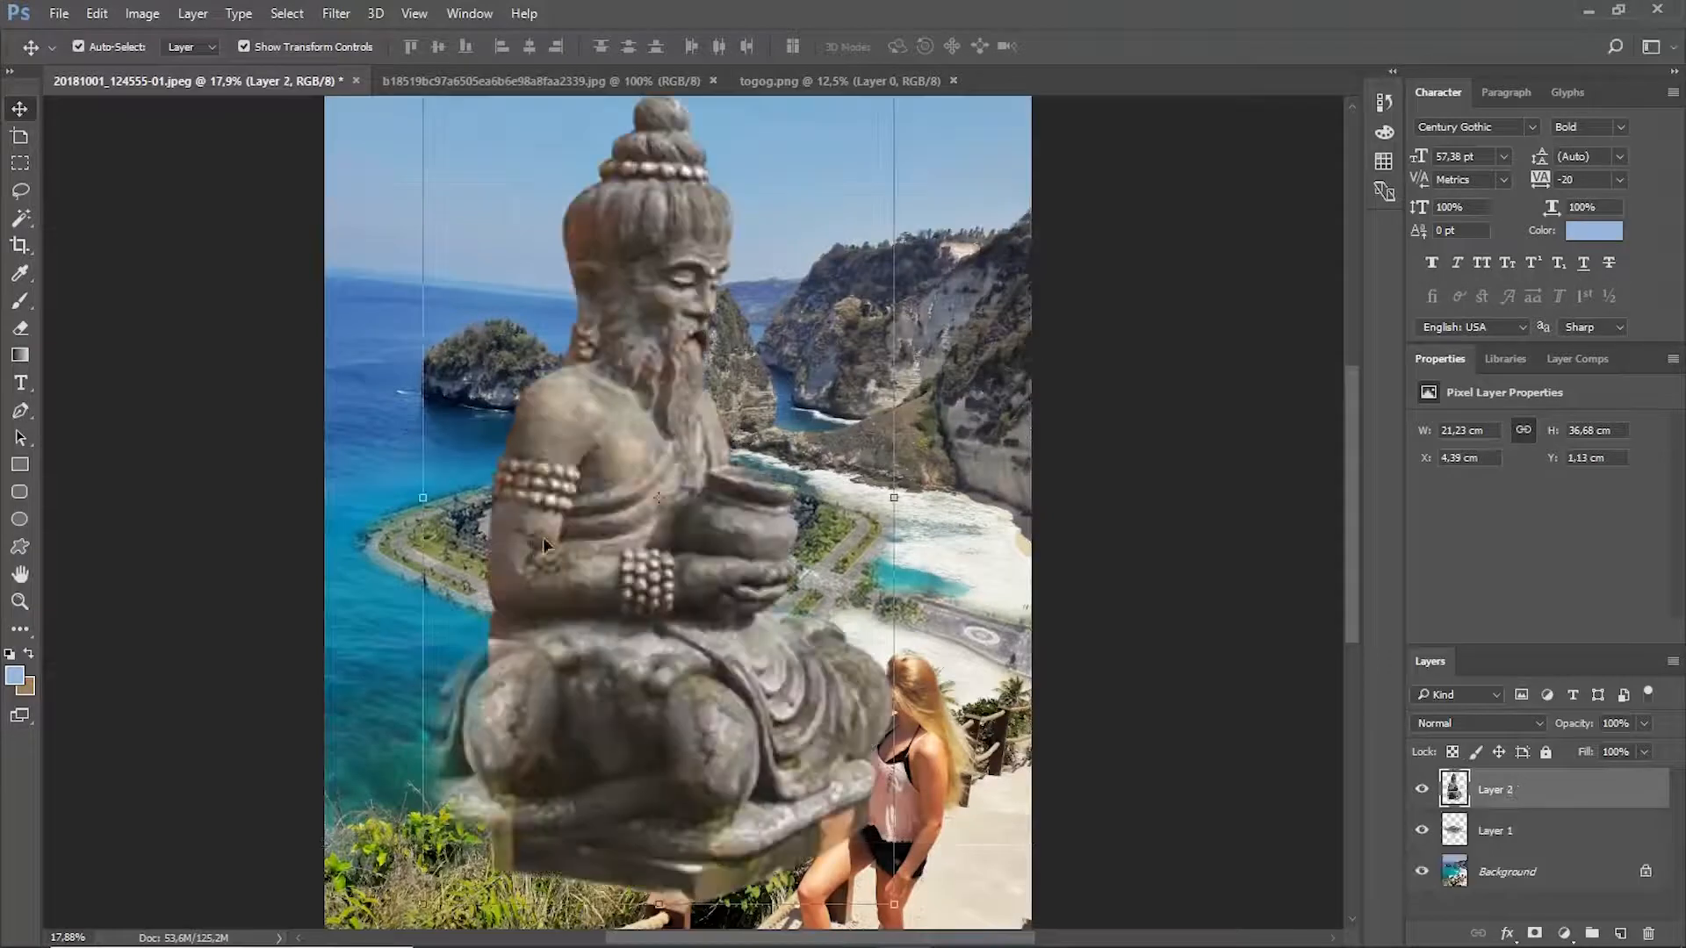
{"action": "scroll", "coordinate": [581, 594], "scroll_direction": "down", "scroll_amount": 1}
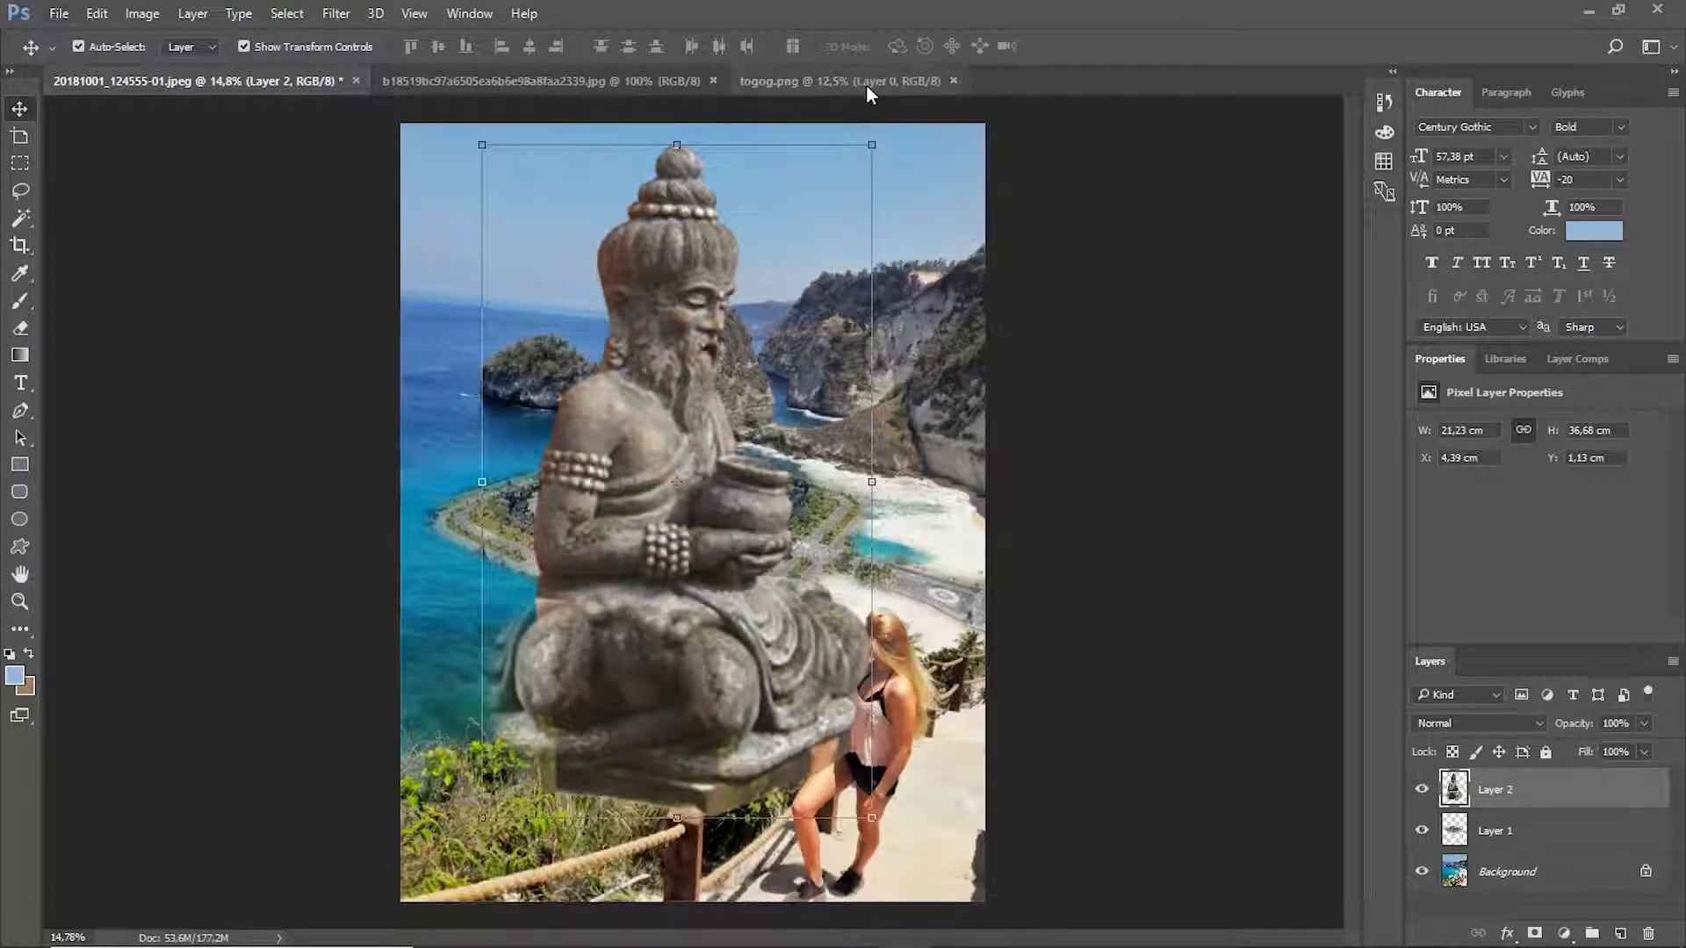
Close the togog.png document and the aerial monument source image.
{"action": "left_click", "coordinate": [953, 81]}
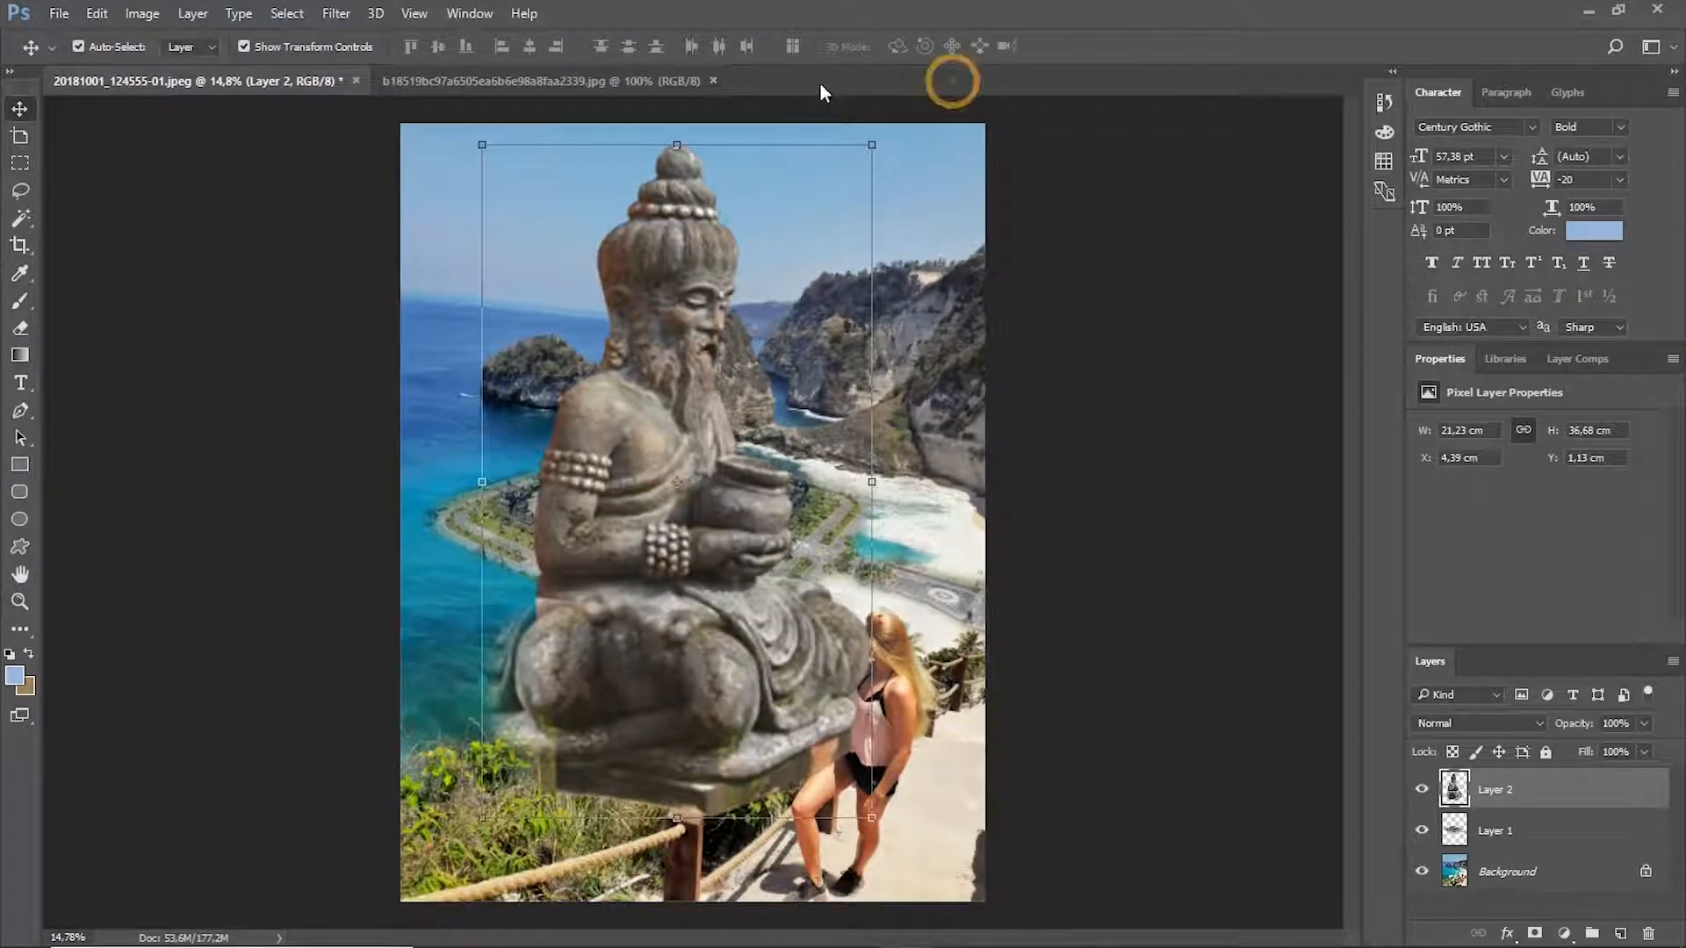
{"action": "left_click", "coordinate": [713, 80]}
{"action": "key", "text": "ctrl+0"}
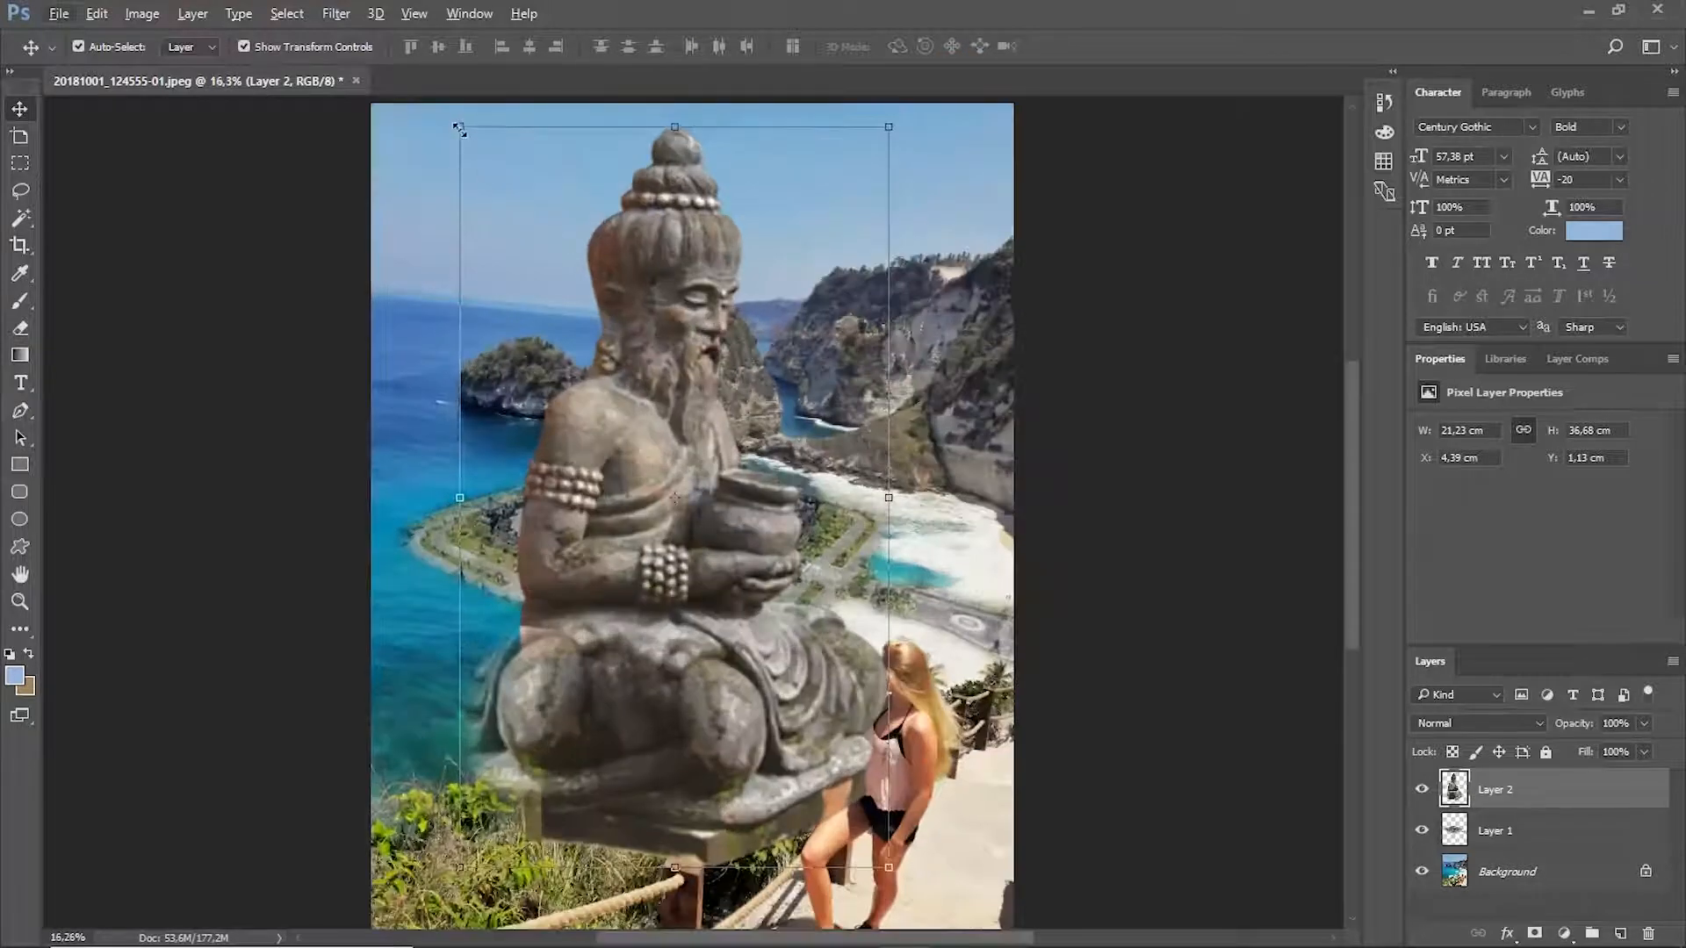
Scale the statue layer to about 45.5% and place it on top of the temple.
{"action": "left_click_drag", "start_coordinate": [458, 129], "coordinate": [694, 531]}
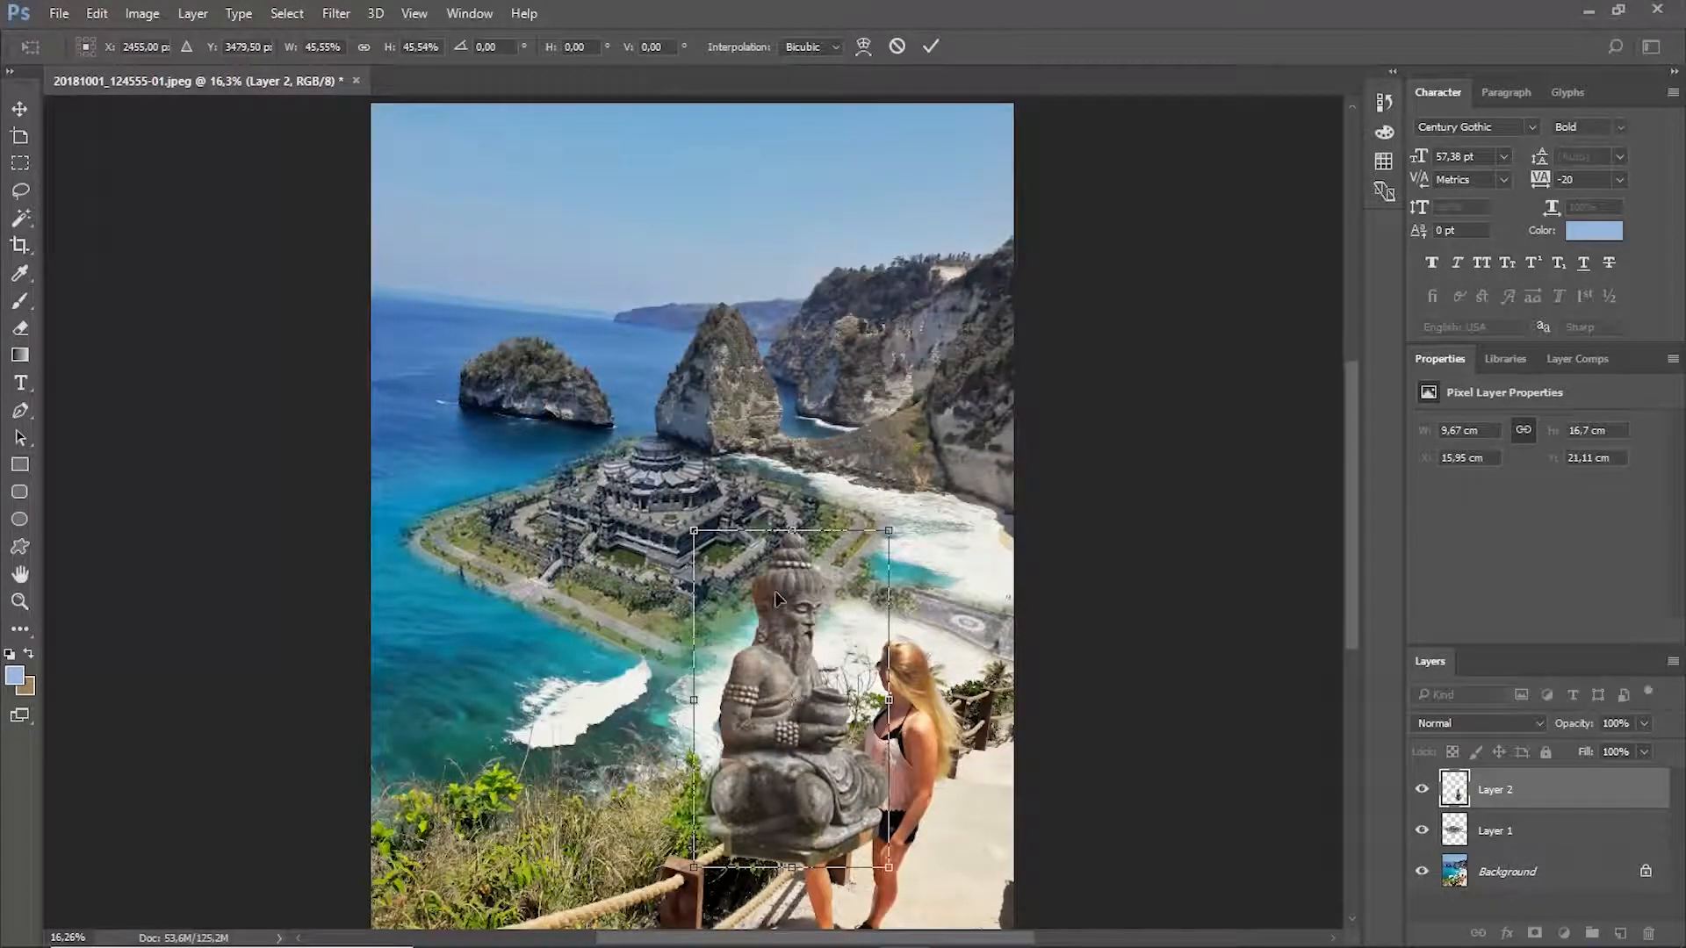
{"action": "left_click_drag", "start_coordinate": [777, 599], "coordinate": [642, 260]}
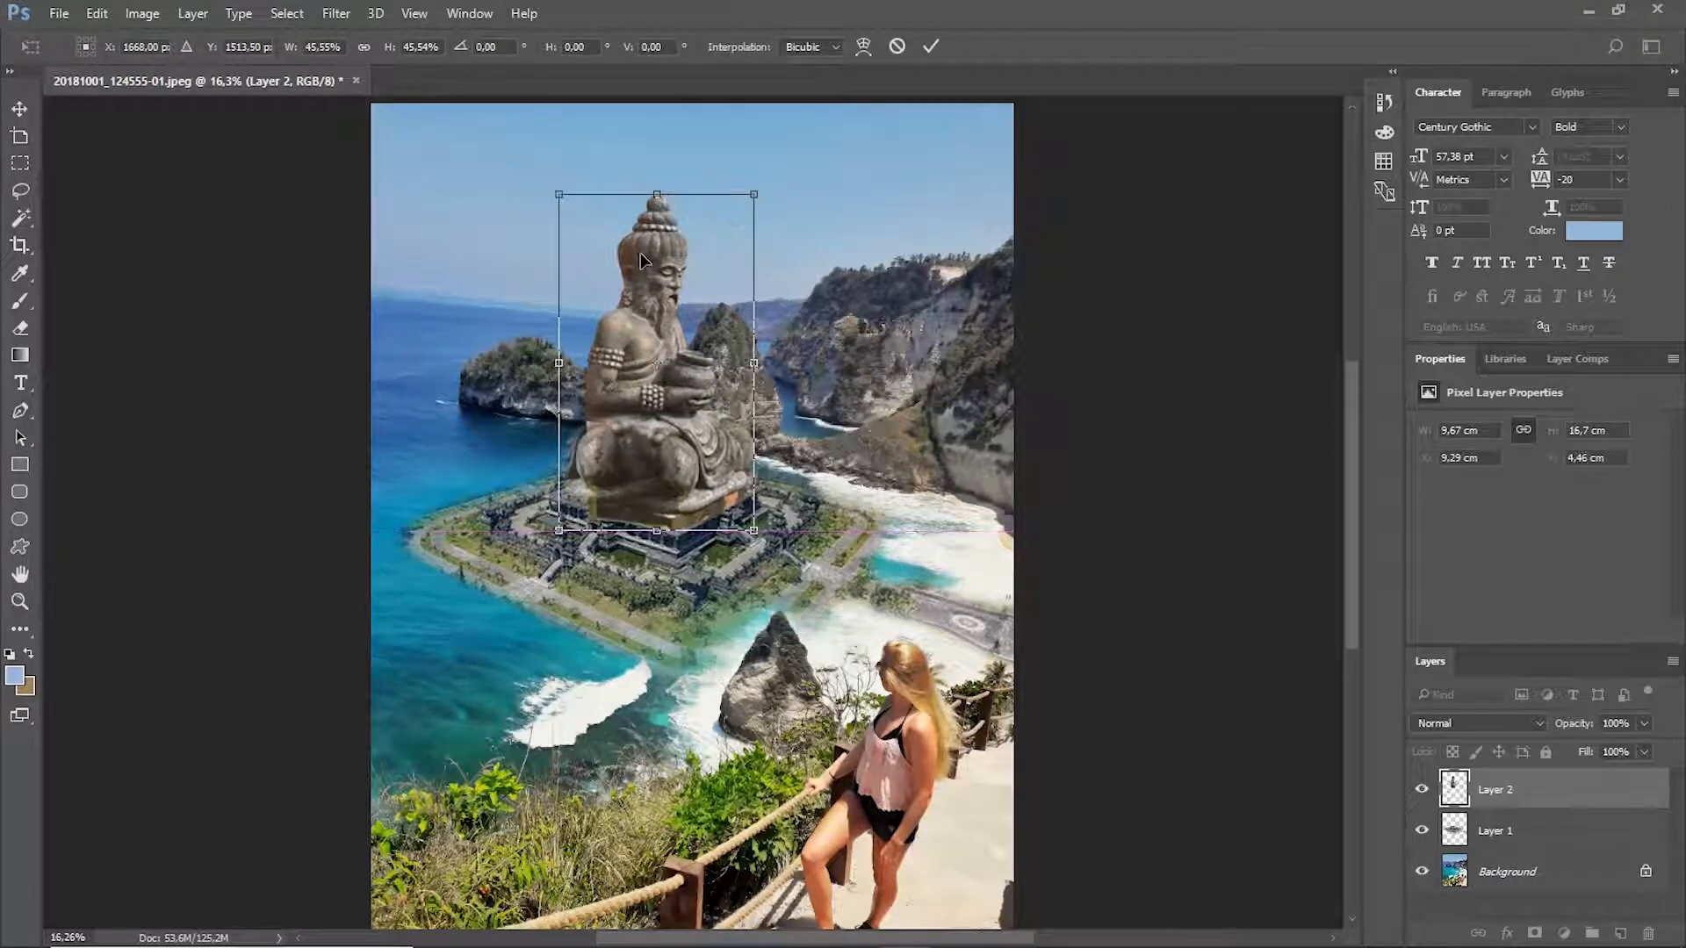
{"action": "scroll", "coordinate": [651, 547], "scroll_direction": "down", "scroll_amount": 3}
{"action": "scroll", "coordinate": [655, 544], "scroll_direction": "up", "scroll_amount": 4}
{"action": "scroll", "coordinate": [659, 545], "scroll_direction": "down", "scroll_amount": 6}
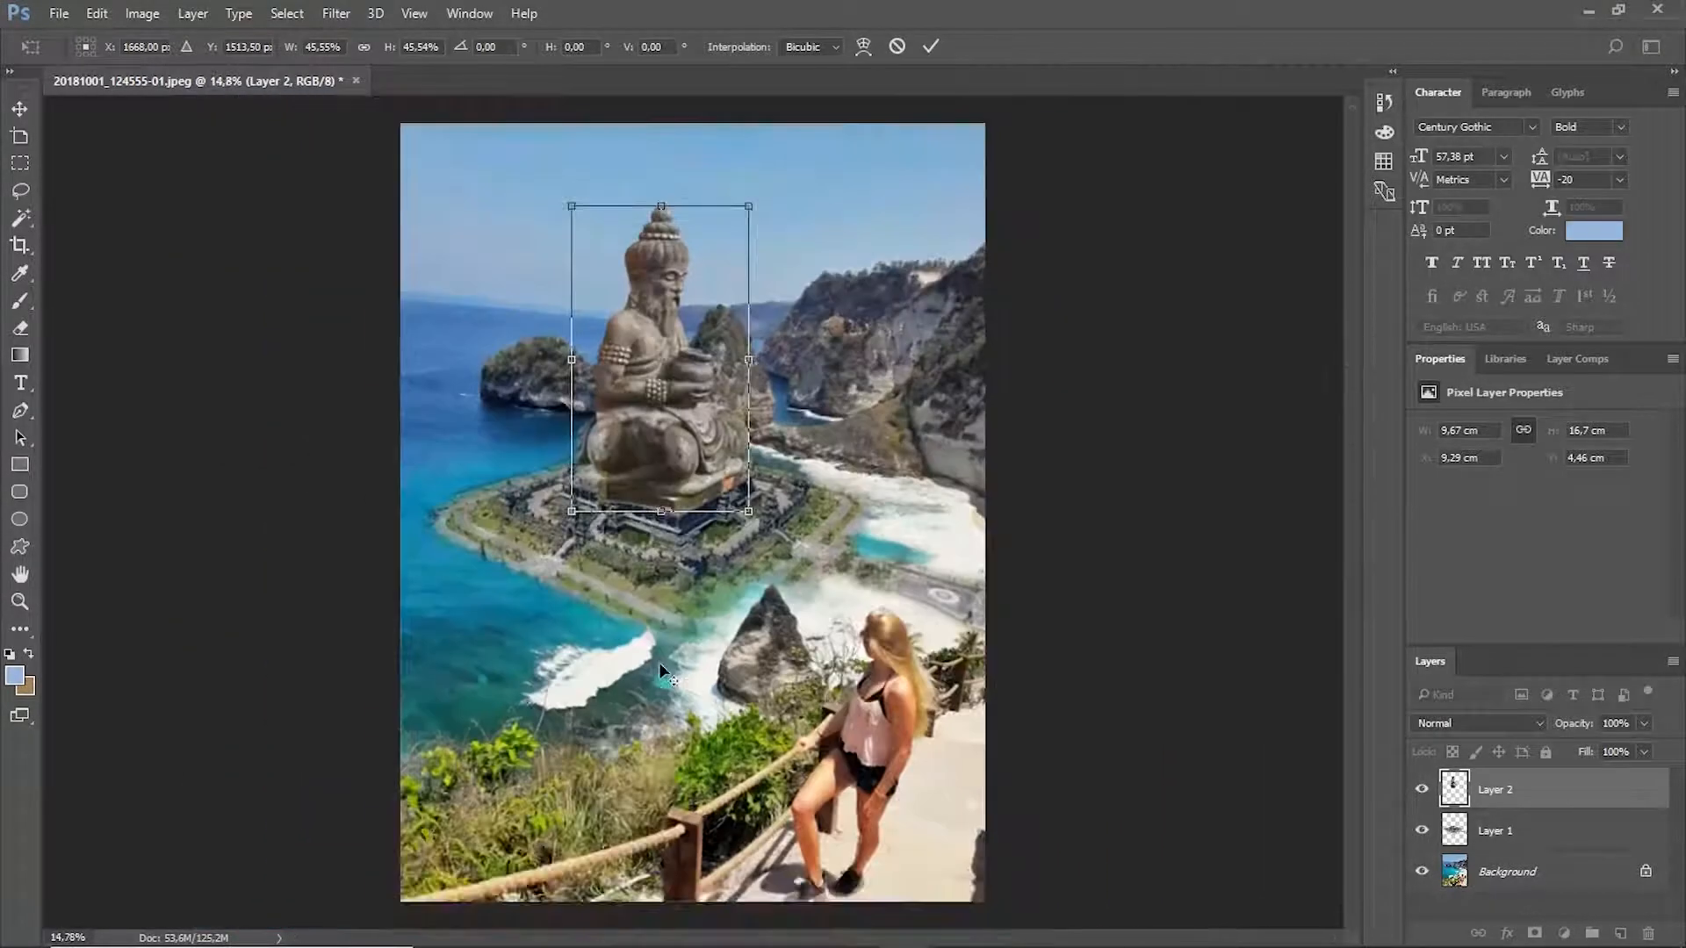
{"action": "scroll", "coordinate": [683, 535], "scroll_direction": "up", "scroll_amount": 5}
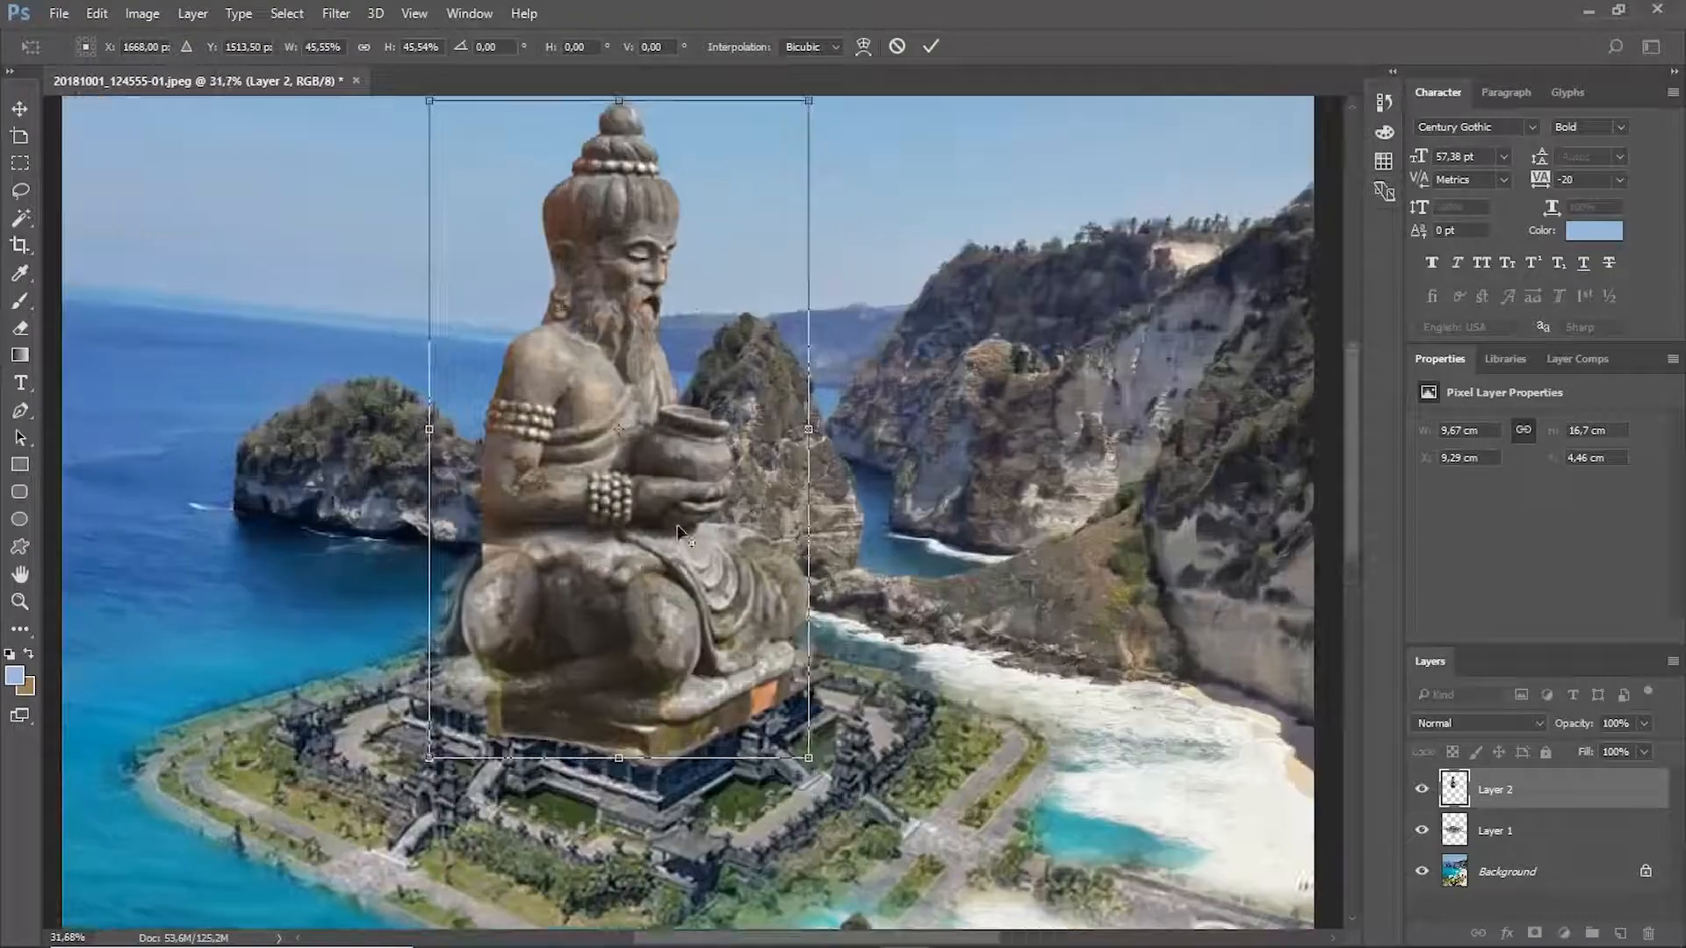
{"action": "left_click", "coordinate": [929, 46]}
{"action": "scroll", "coordinate": [462, 455], "scroll_direction": "down", "scroll_amount": 5}
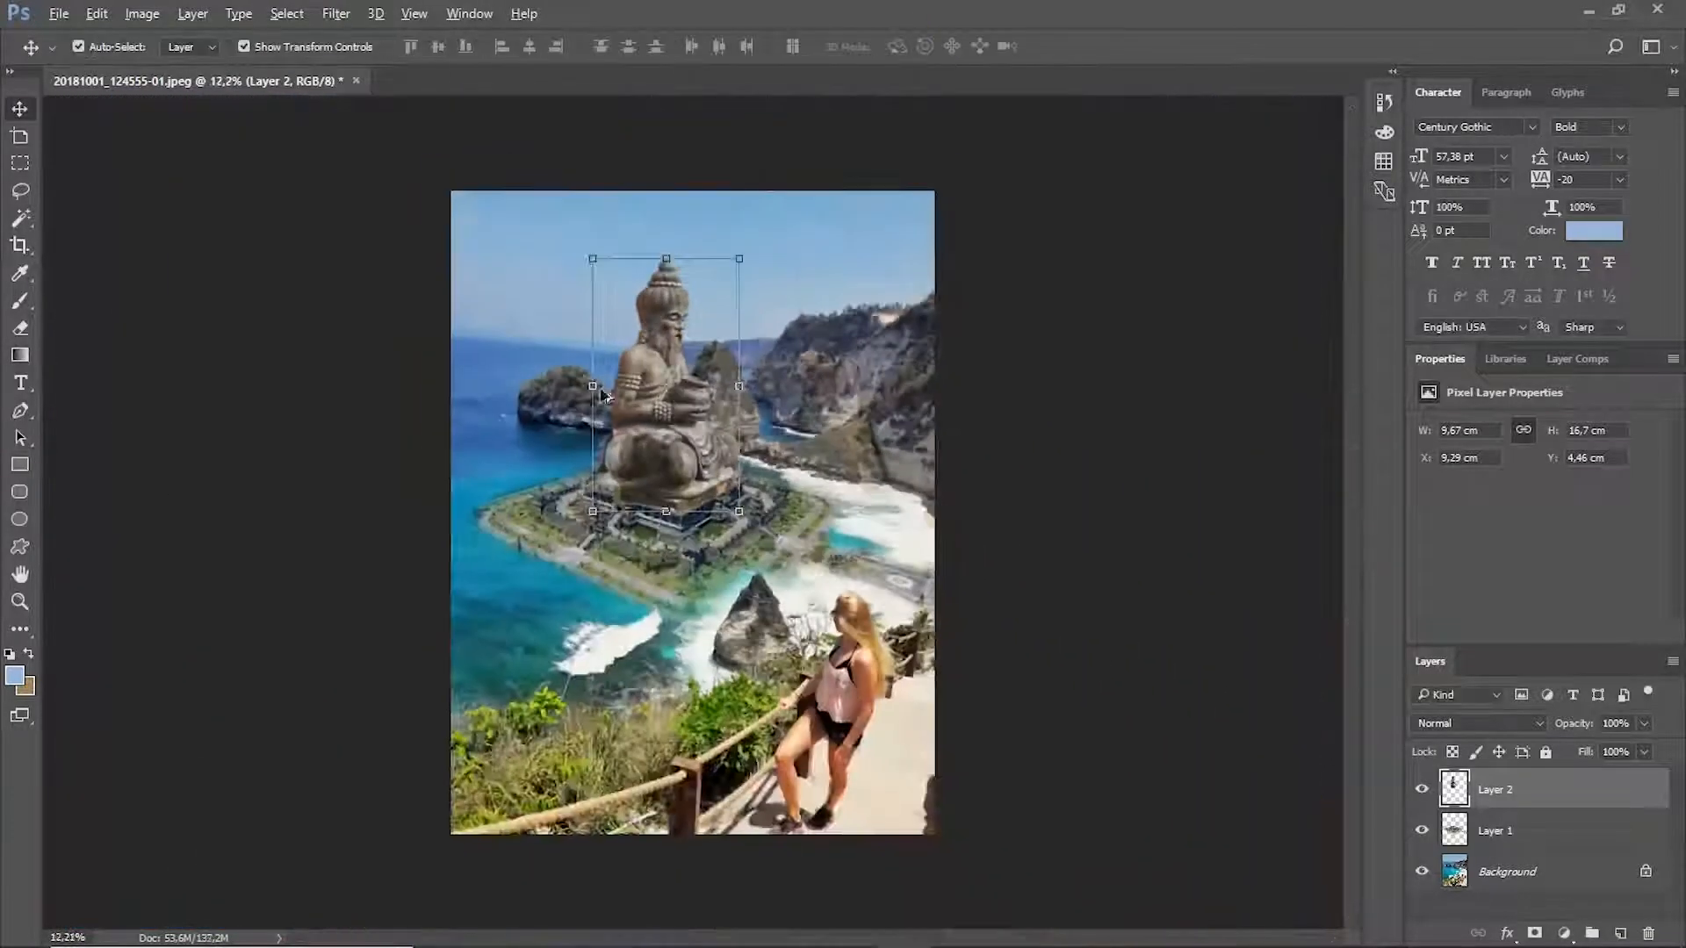
{"action": "scroll", "coordinate": [462, 455], "scroll_direction": "up", "scroll_amount": 4}
{"action": "scroll", "coordinate": [570, 562], "scroll_direction": "down", "scroll_amount": 1}
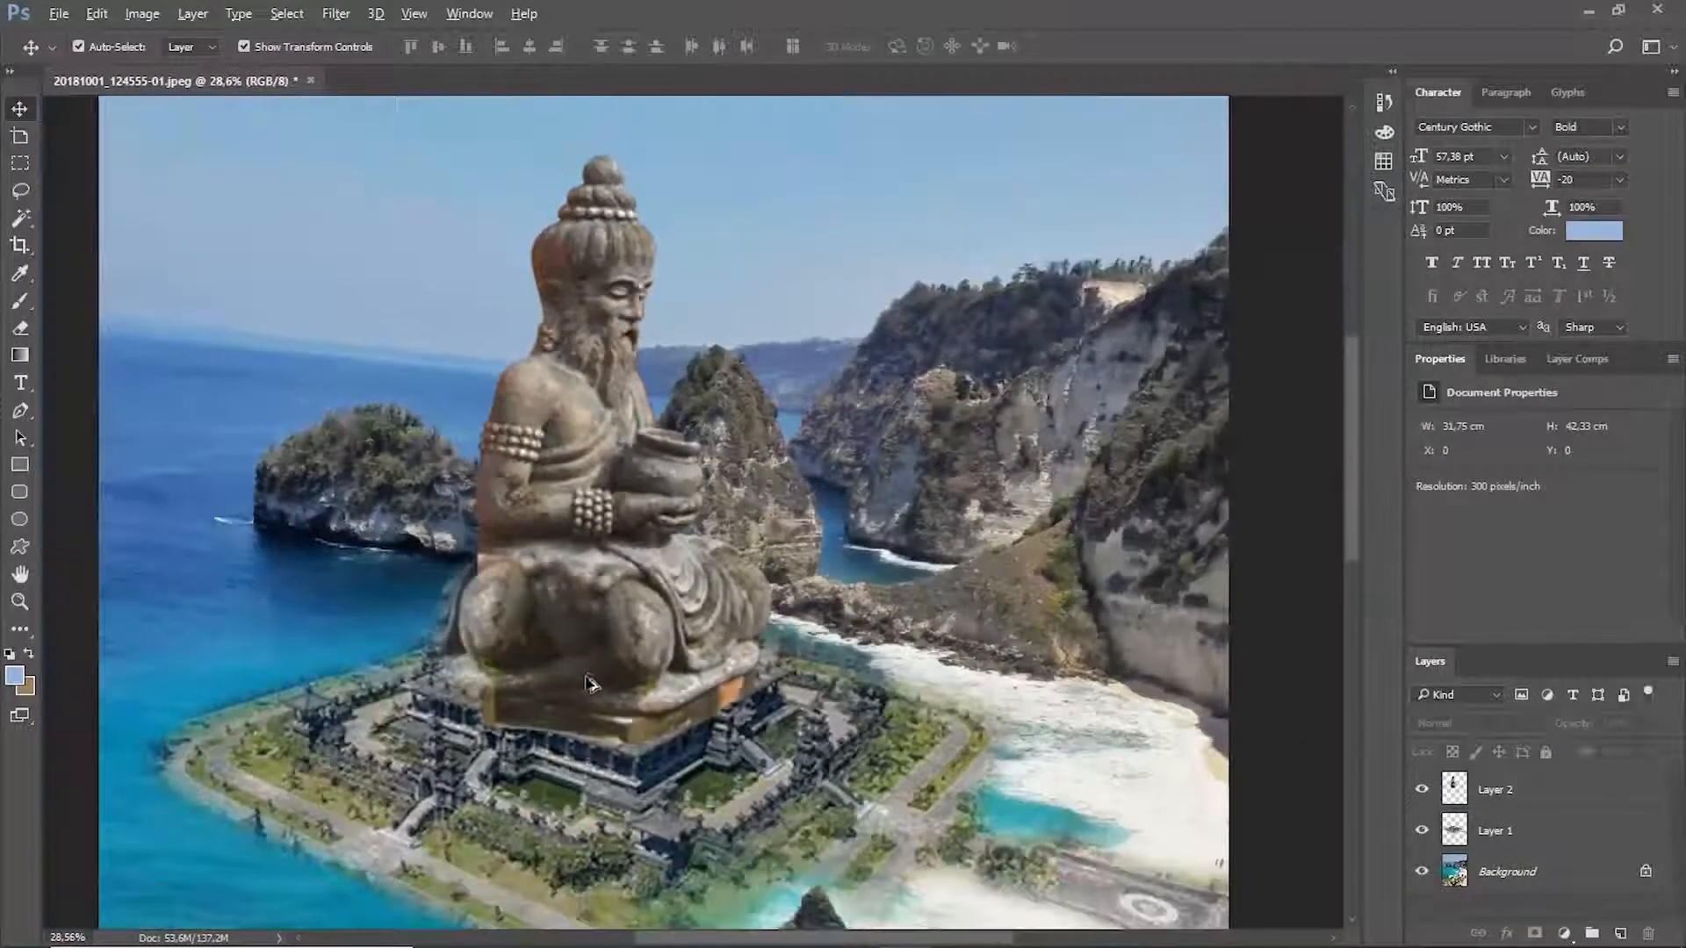
Set the eraser to 152 px and erase the statue's plinth along its lower edge where it meets the temple.
{"action": "scroll", "coordinate": [625, 610], "scroll_direction": "up", "scroll_amount": 2}
{"action": "left_click", "coordinate": [615, 604]}
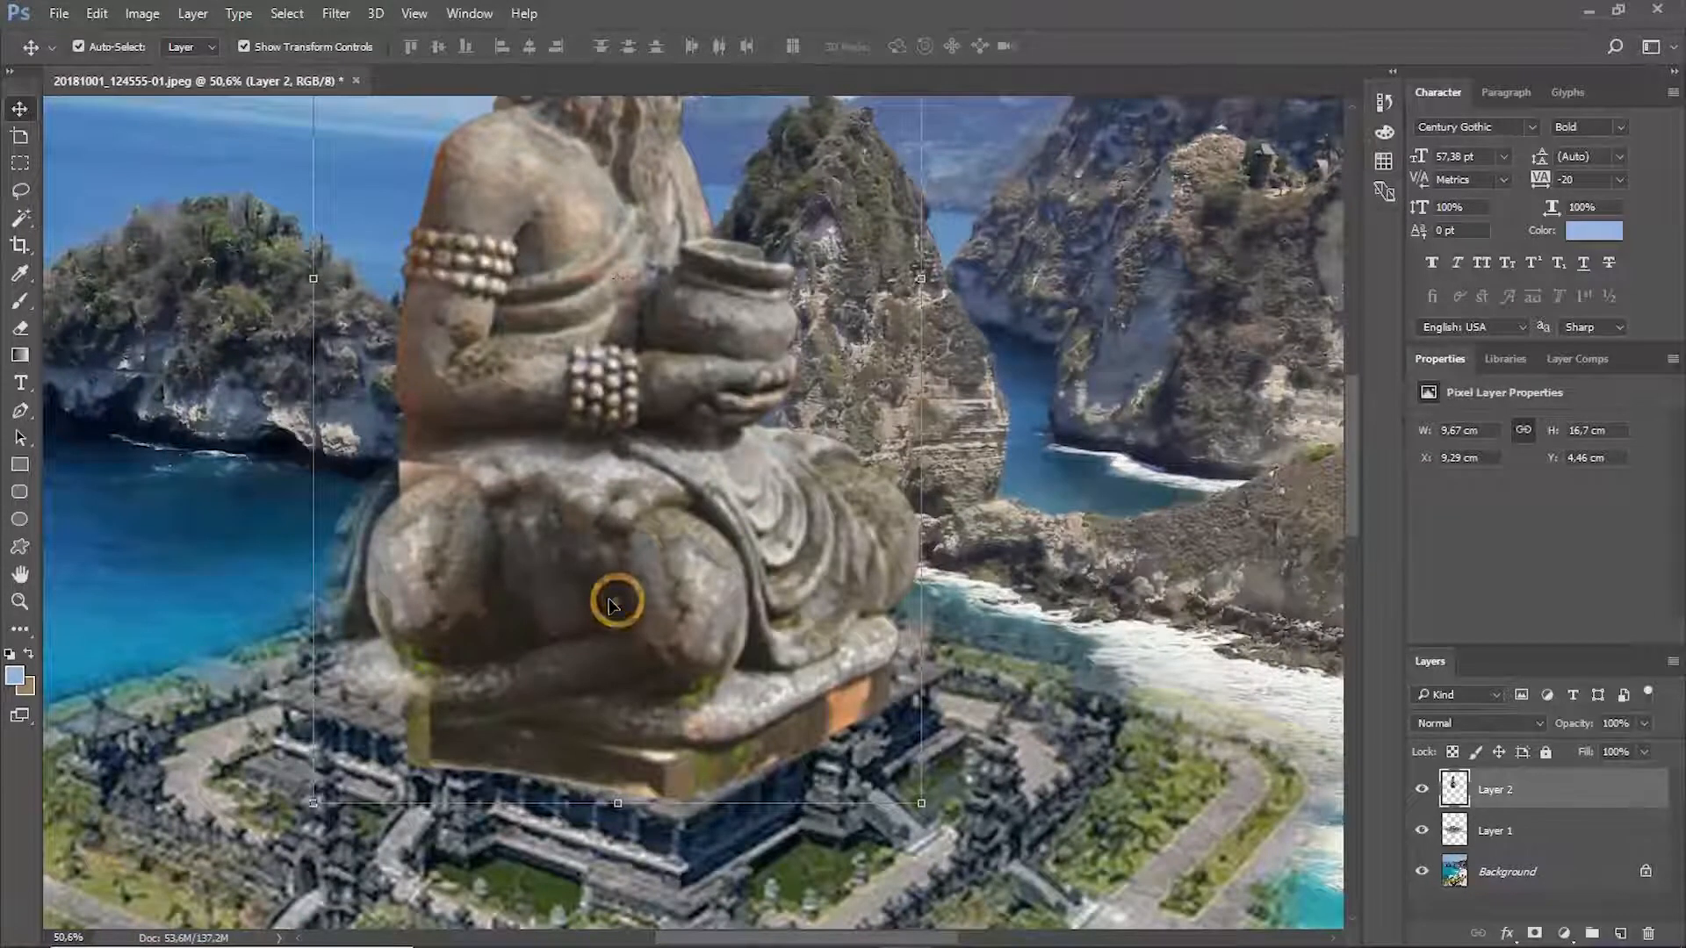
{"action": "left_click", "coordinate": [19, 336]}
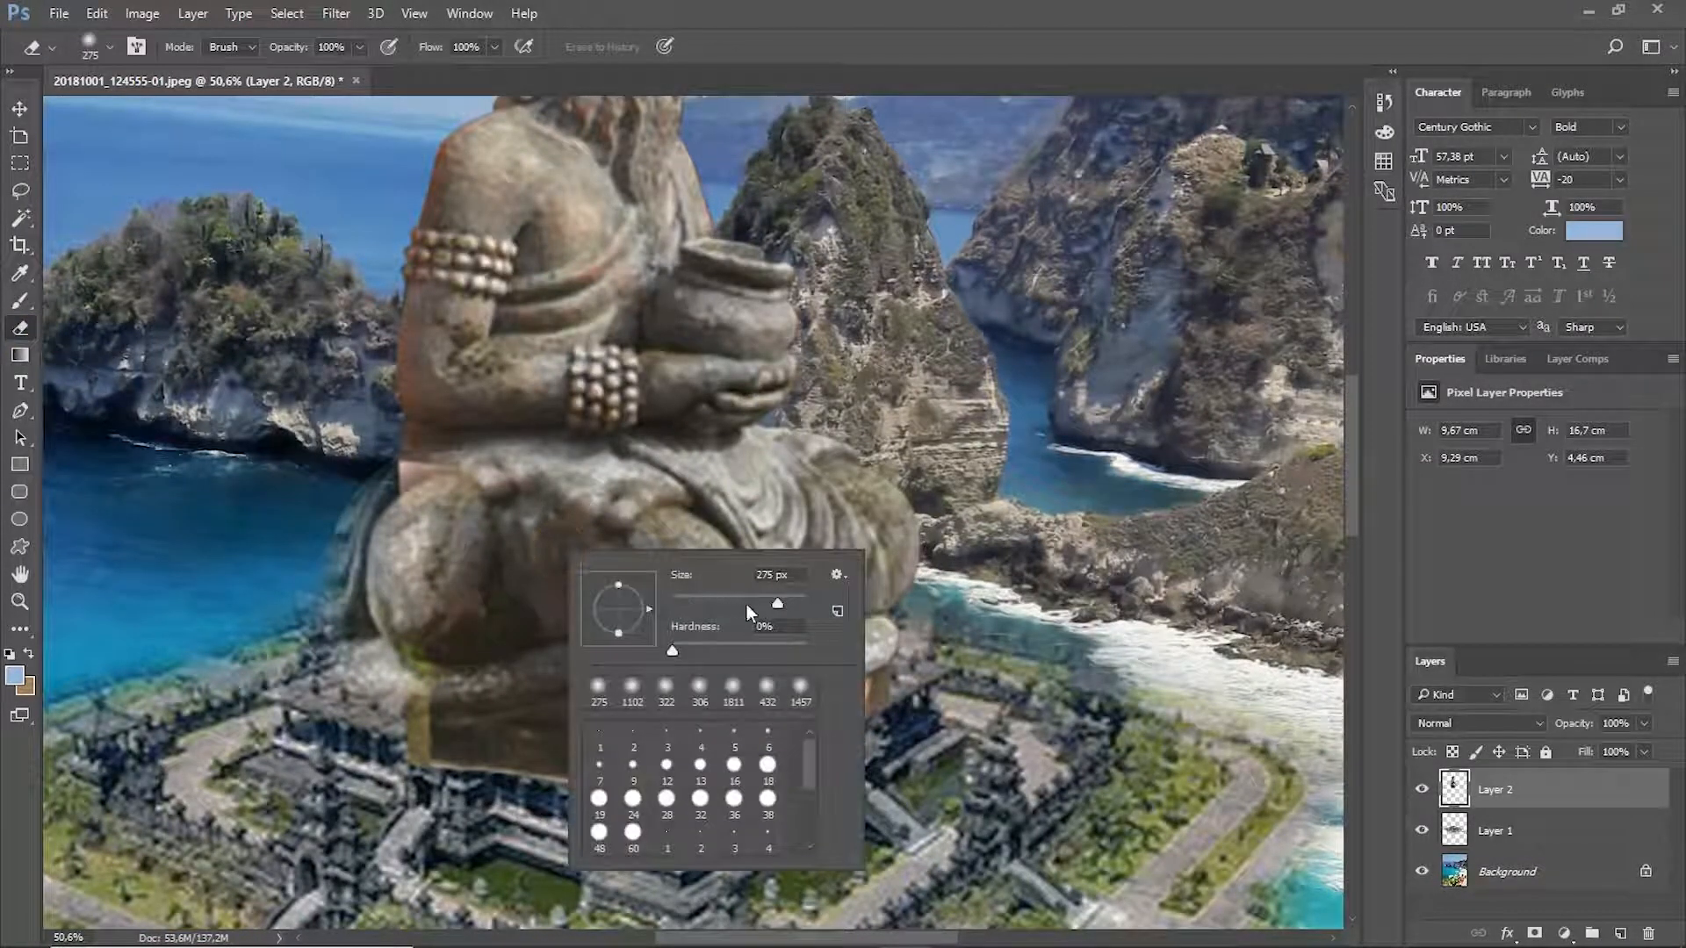
{"action": "mouse_move", "coordinate": [672, 651]}
{"action": "left_mouse_down"}
{"action": "mouse_move", "coordinate": [747, 651]}
{"action": "mouse_move", "coordinate": [756, 599]}
{"action": "left_mouse_up"}
{"action": "left_click", "coordinate": [471, 813]}
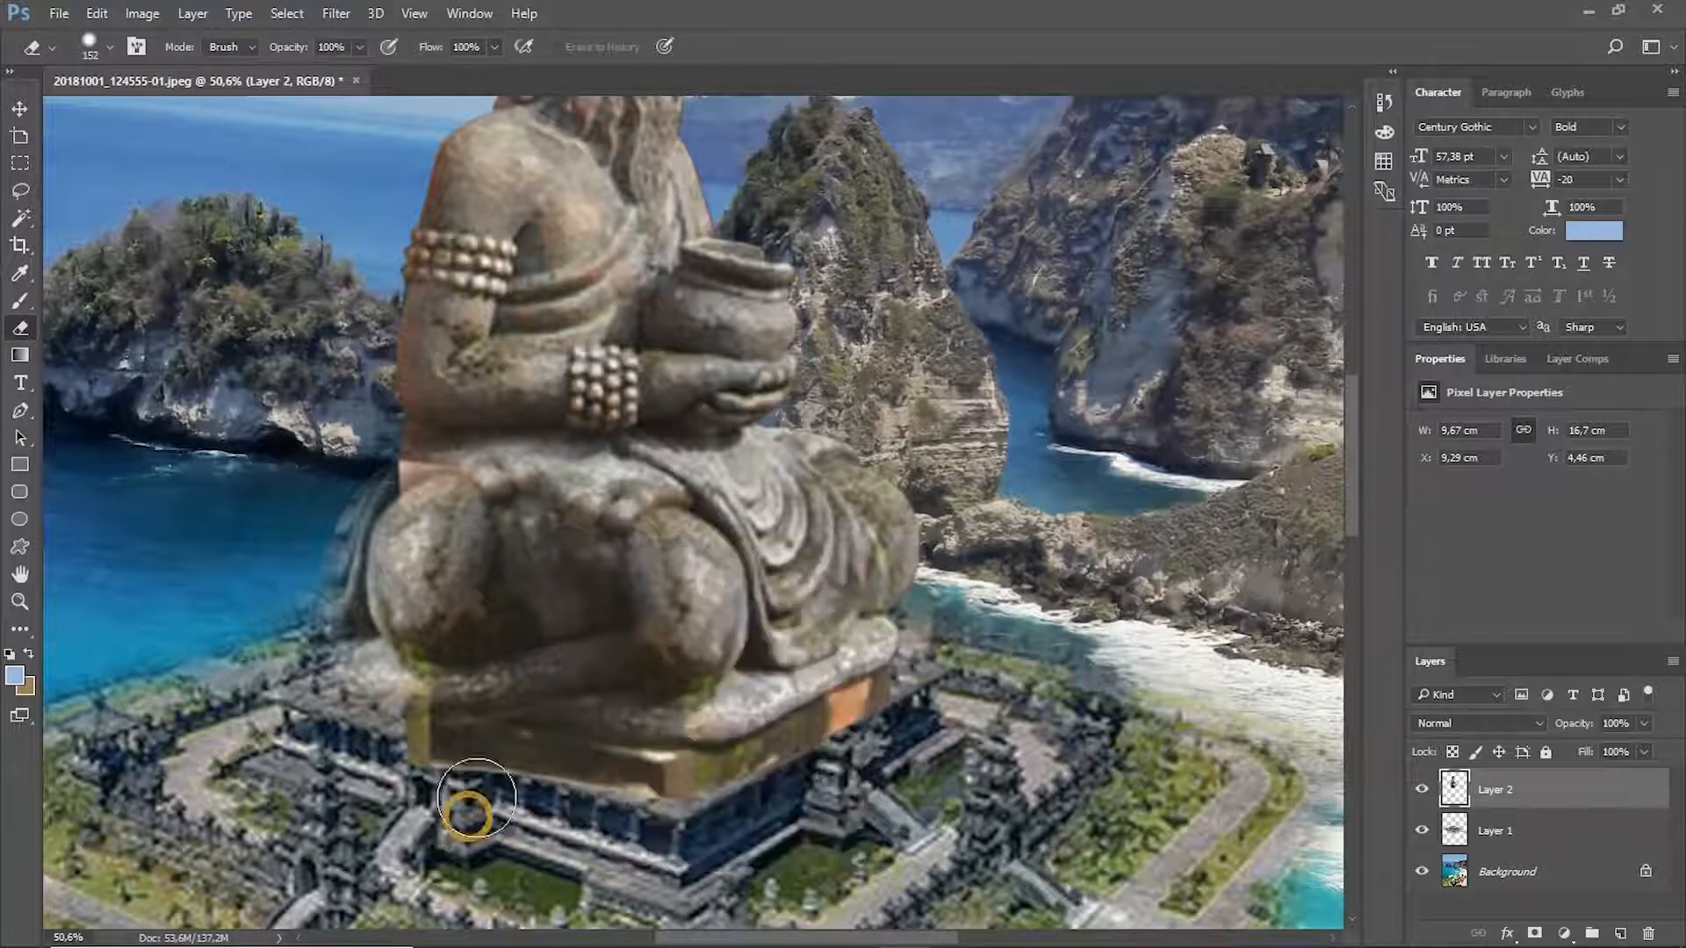
{"action": "left_click", "coordinate": [418, 774]}
{"action": "mouse_move", "coordinate": [418, 773]}
{"action": "left_mouse_down"}
{"action": "mouse_move", "coordinate": [623, 797]}
{"action": "mouse_move", "coordinate": [401, 760]}
{"action": "mouse_move", "coordinate": [699, 793]}
{"action": "mouse_move", "coordinate": [918, 693]}
{"action": "left_mouse_up"}
{"action": "scroll", "coordinate": [640, 622], "scroll_direction": "down", "scroll_amount": 7}
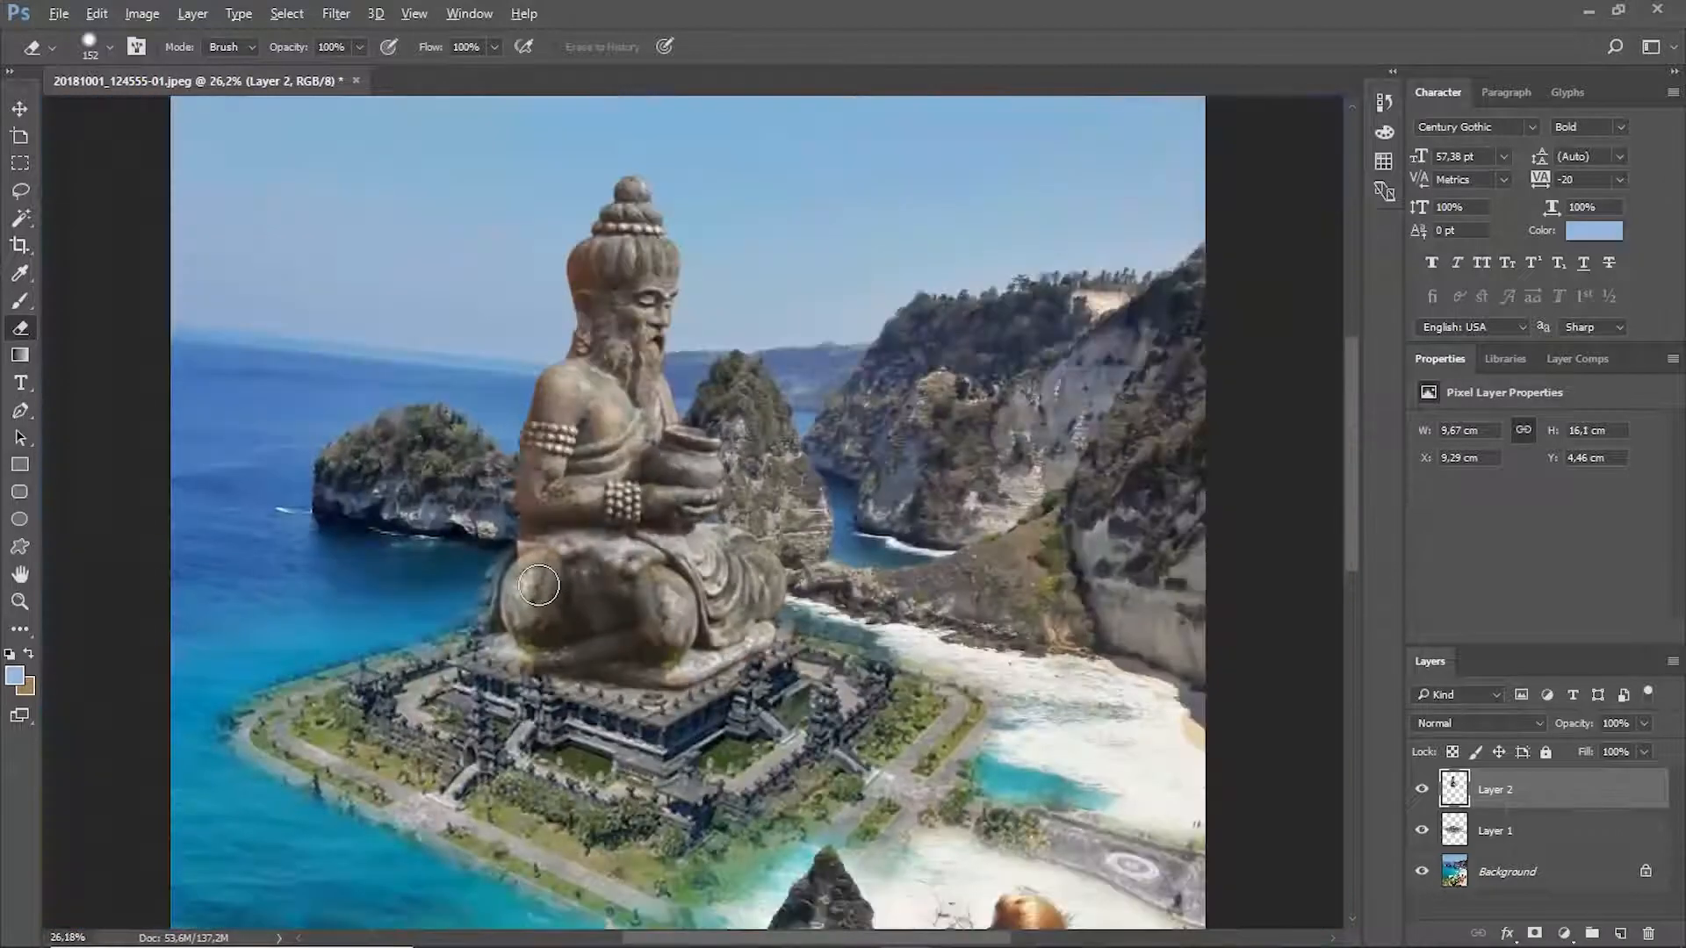
Erase the remaining plinth edges around the statue's base to blend it into the temple roof.
{"action": "scroll", "coordinate": [538, 585], "scroll_direction": "up", "scroll_amount": 3}
{"action": "mouse_move", "coordinate": [663, 612]}
{"action": "left_mouse_down"}
{"action": "mouse_move", "coordinate": [559, 467]}
{"action": "mouse_move", "coordinate": [642, 591]}
{"action": "mouse_move", "coordinate": [636, 685]}
{"action": "left_mouse_up"}
{"action": "left_click_drag", "start_coordinate": [573, 749], "coordinate": [461, 711]}
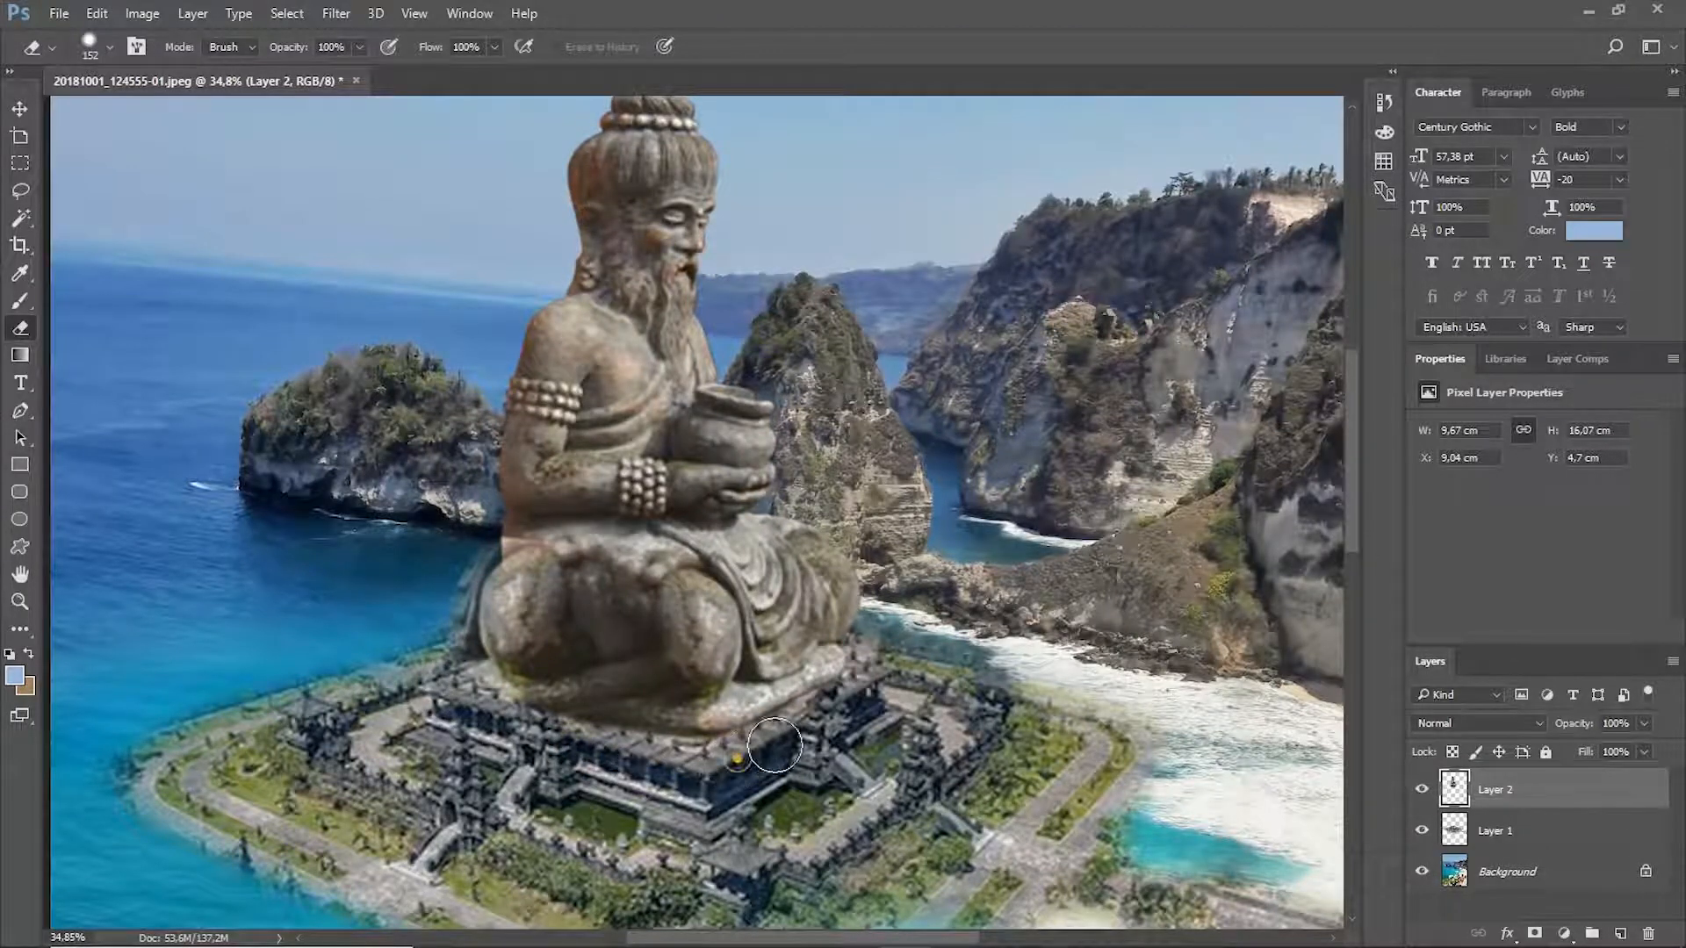
{"action": "left_click_drag", "start_coordinate": [775, 745], "coordinate": [865, 696]}
{"action": "scroll", "coordinate": [856, 673], "scroll_direction": "down", "scroll_amount": 5}
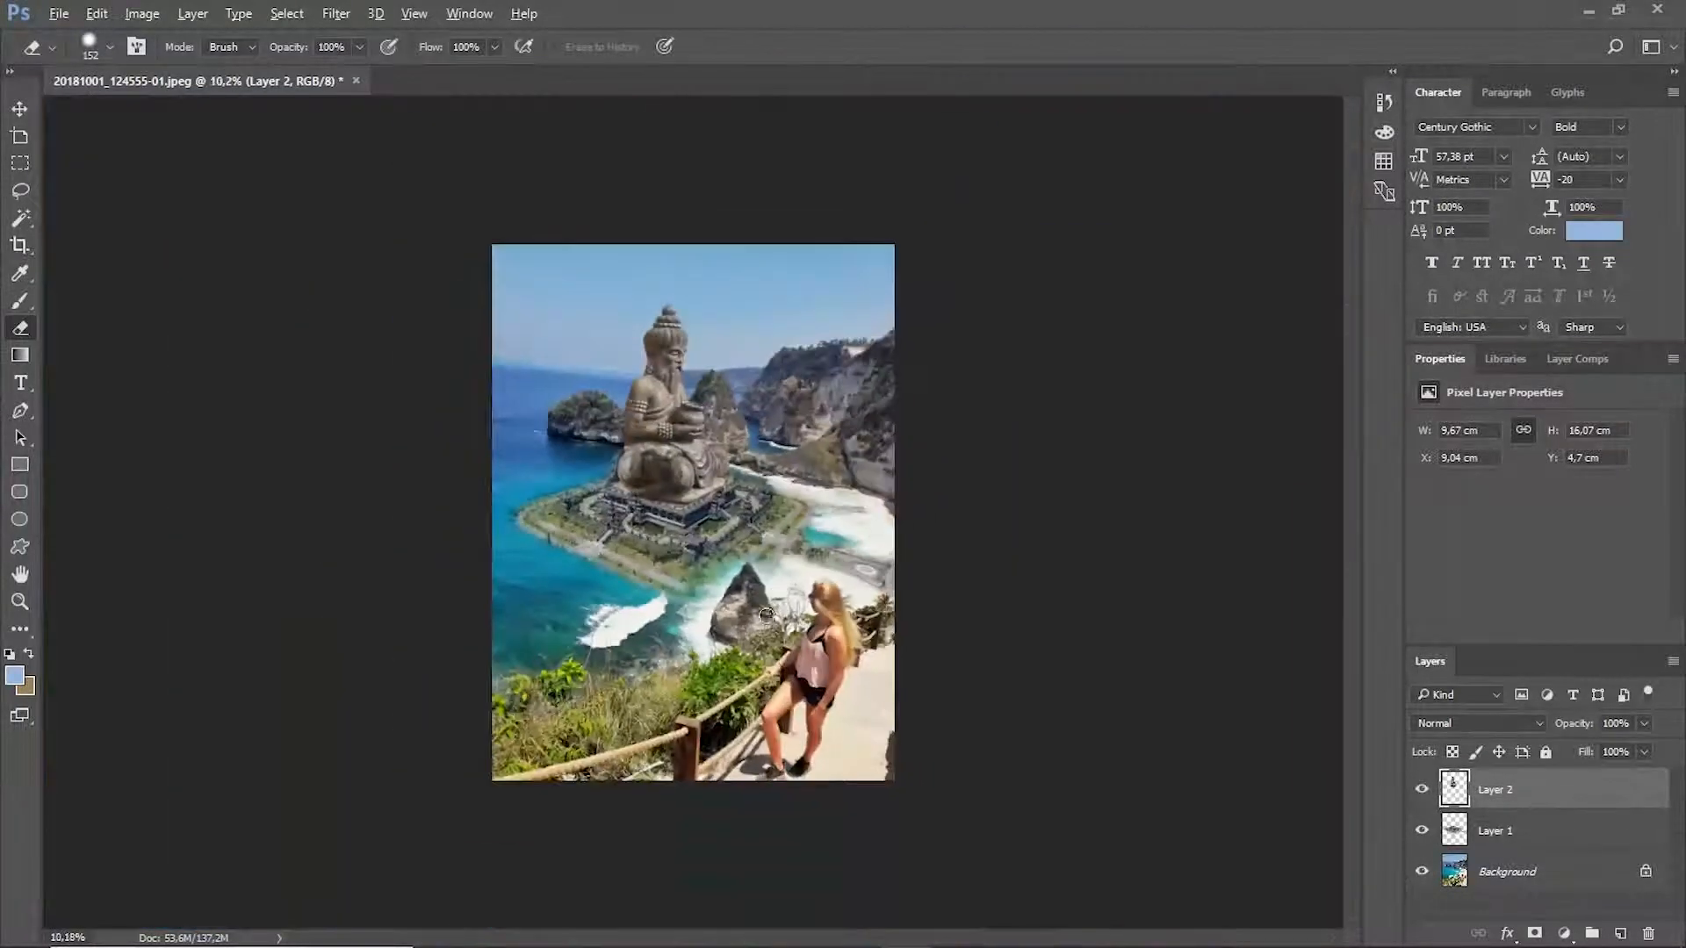
{"action": "scroll", "coordinate": [673, 349], "scroll_direction": "up", "scroll_amount": 5}
{"action": "scroll", "coordinate": [672, 349], "scroll_direction": "down", "scroll_amount": 4}
{"action": "scroll", "coordinate": [615, 526], "scroll_direction": "up", "scroll_amount": 4}
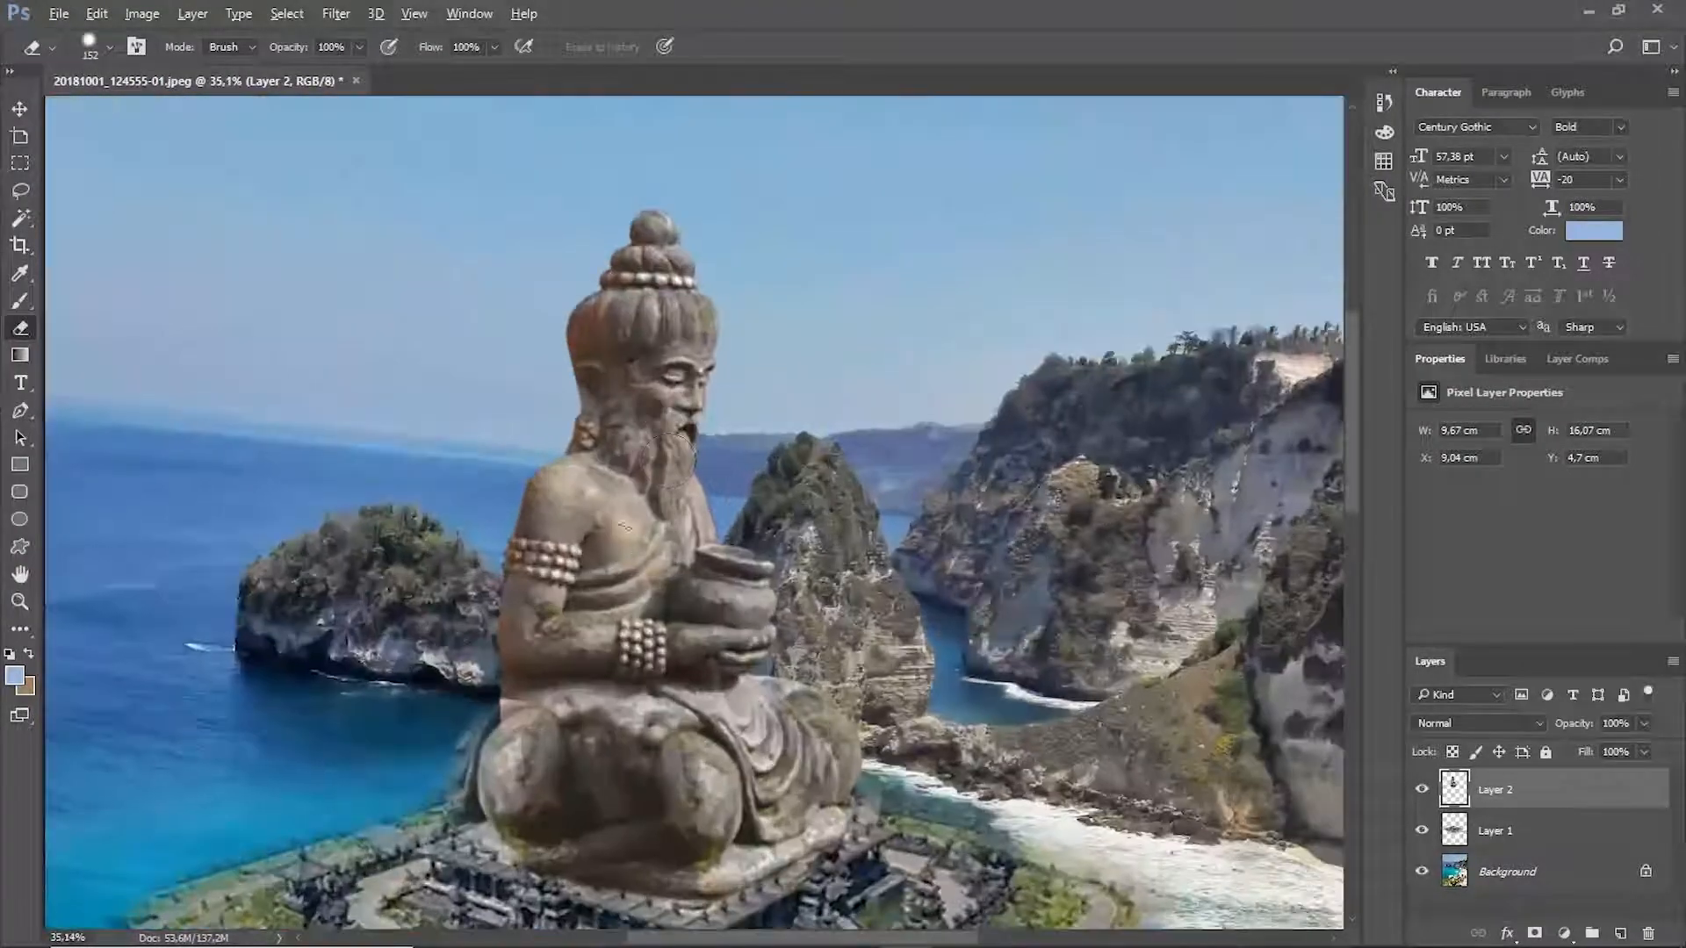
{"action": "scroll", "coordinate": [546, 720], "scroll_direction": "down", "scroll_amount": 1}
{"action": "scroll", "coordinate": [546, 719], "scroll_direction": "down", "scroll_amount": 3}
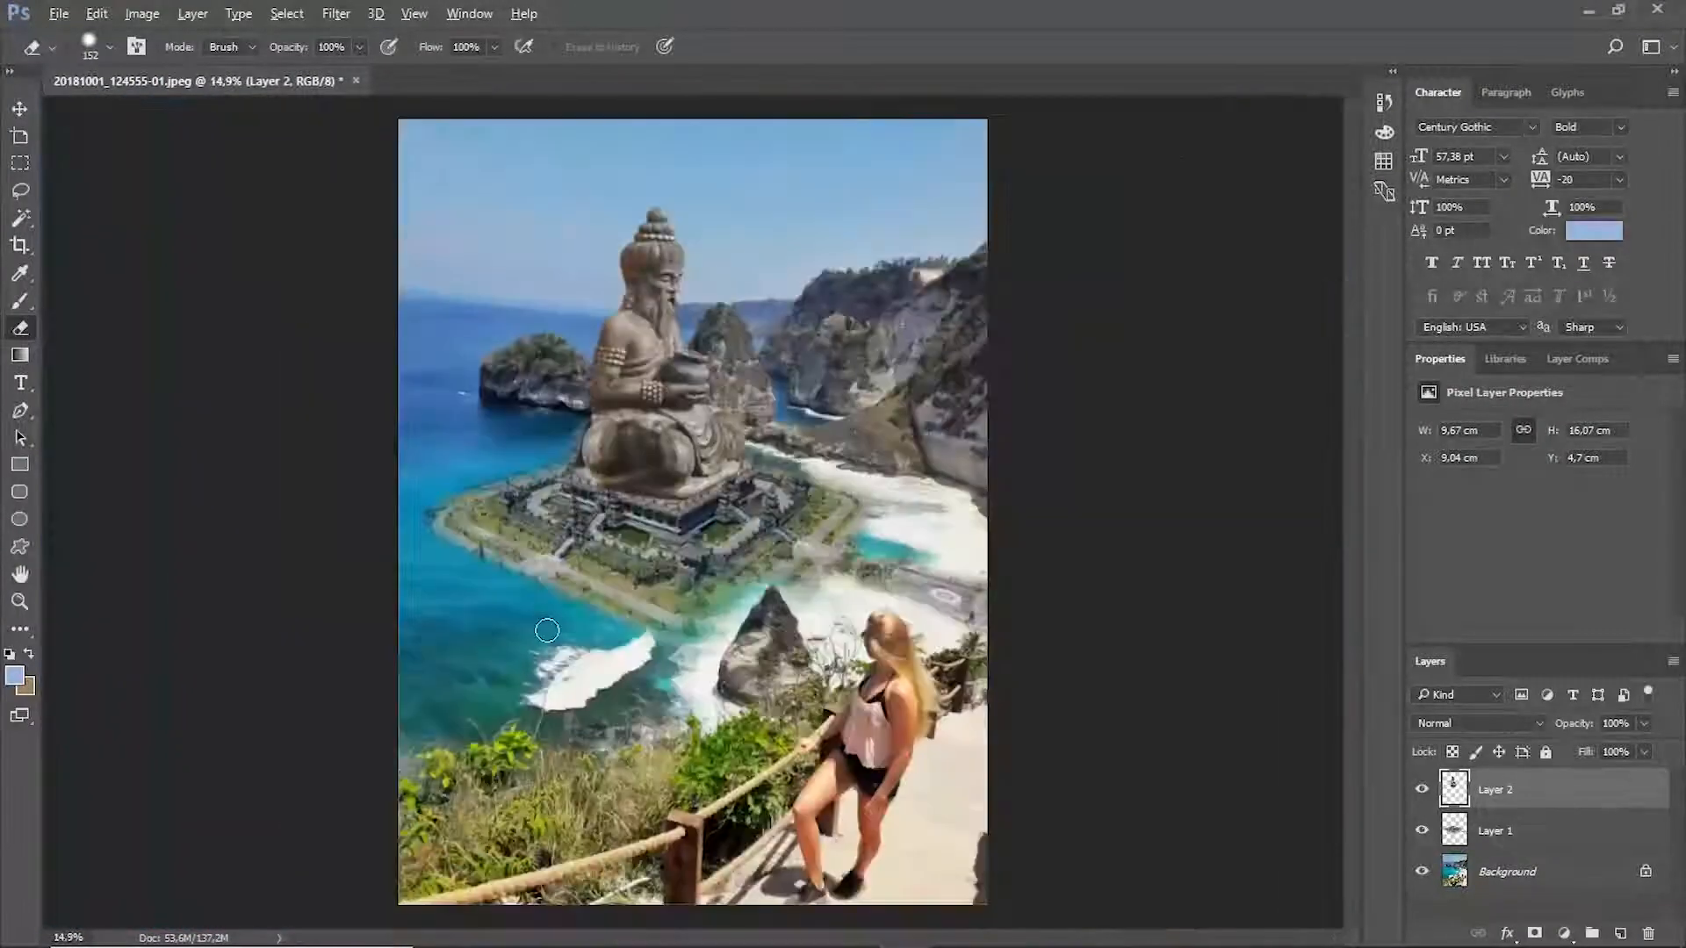
Erase the blurry fringe over the water behind the seated statue's back and hip.
{"action": "scroll", "coordinate": [569, 453], "scroll_direction": "up", "scroll_amount": 4}
{"action": "left_click_drag", "start_coordinate": [539, 562], "coordinate": [510, 681]}
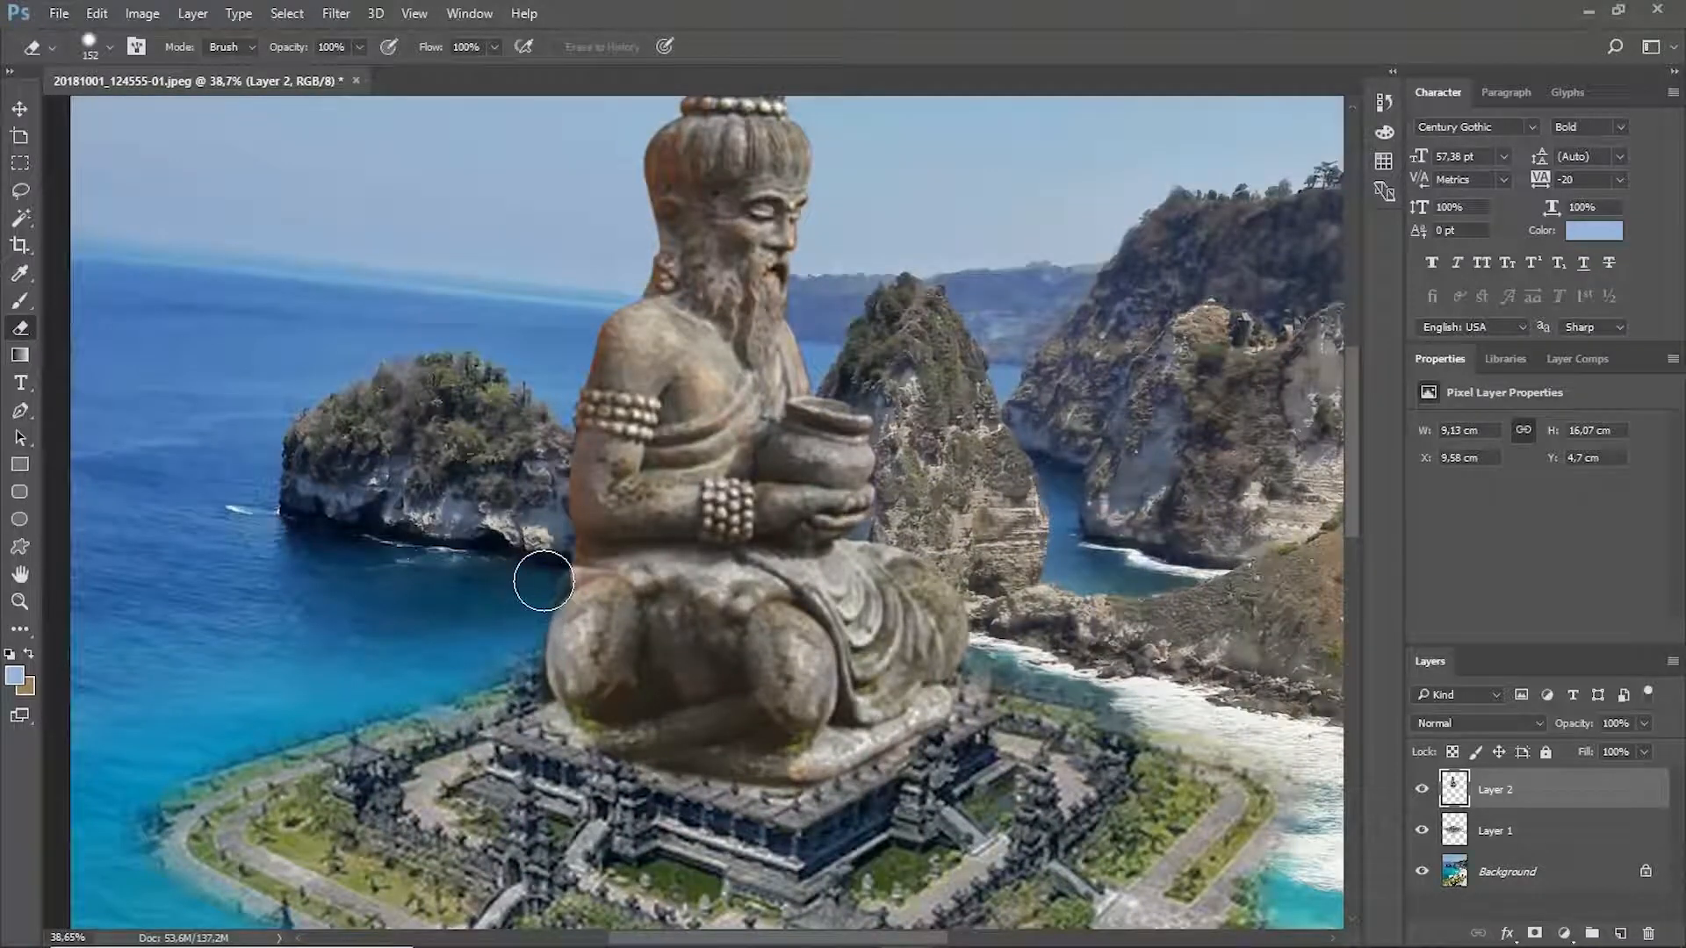
{"action": "scroll", "coordinate": [615, 439], "scroll_direction": "down", "scroll_amount": 5}
{"action": "scroll", "coordinate": [700, 323], "scroll_direction": "up", "scroll_amount": 2}
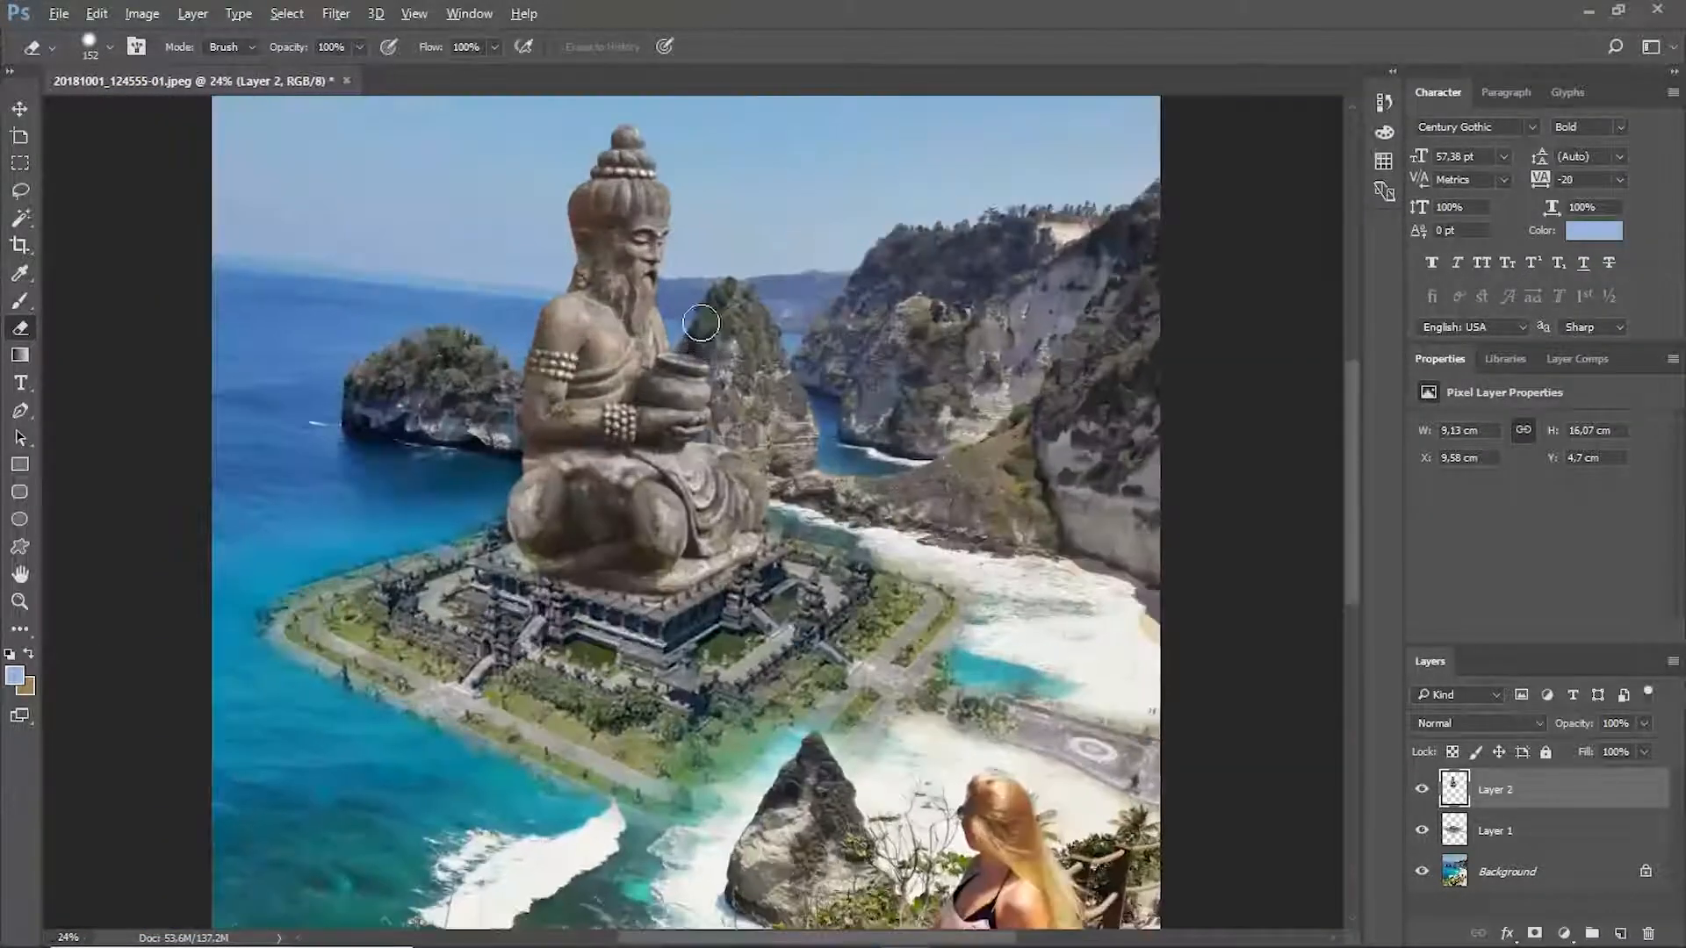
{"action": "scroll", "coordinate": [701, 323], "scroll_direction": "up", "scroll_amount": 2}
{"action": "scroll", "coordinate": [658, 421], "scroll_direction": "down", "scroll_amount": 3}
{"action": "scroll", "coordinate": [608, 531], "scroll_direction": "up", "scroll_amount": 3}
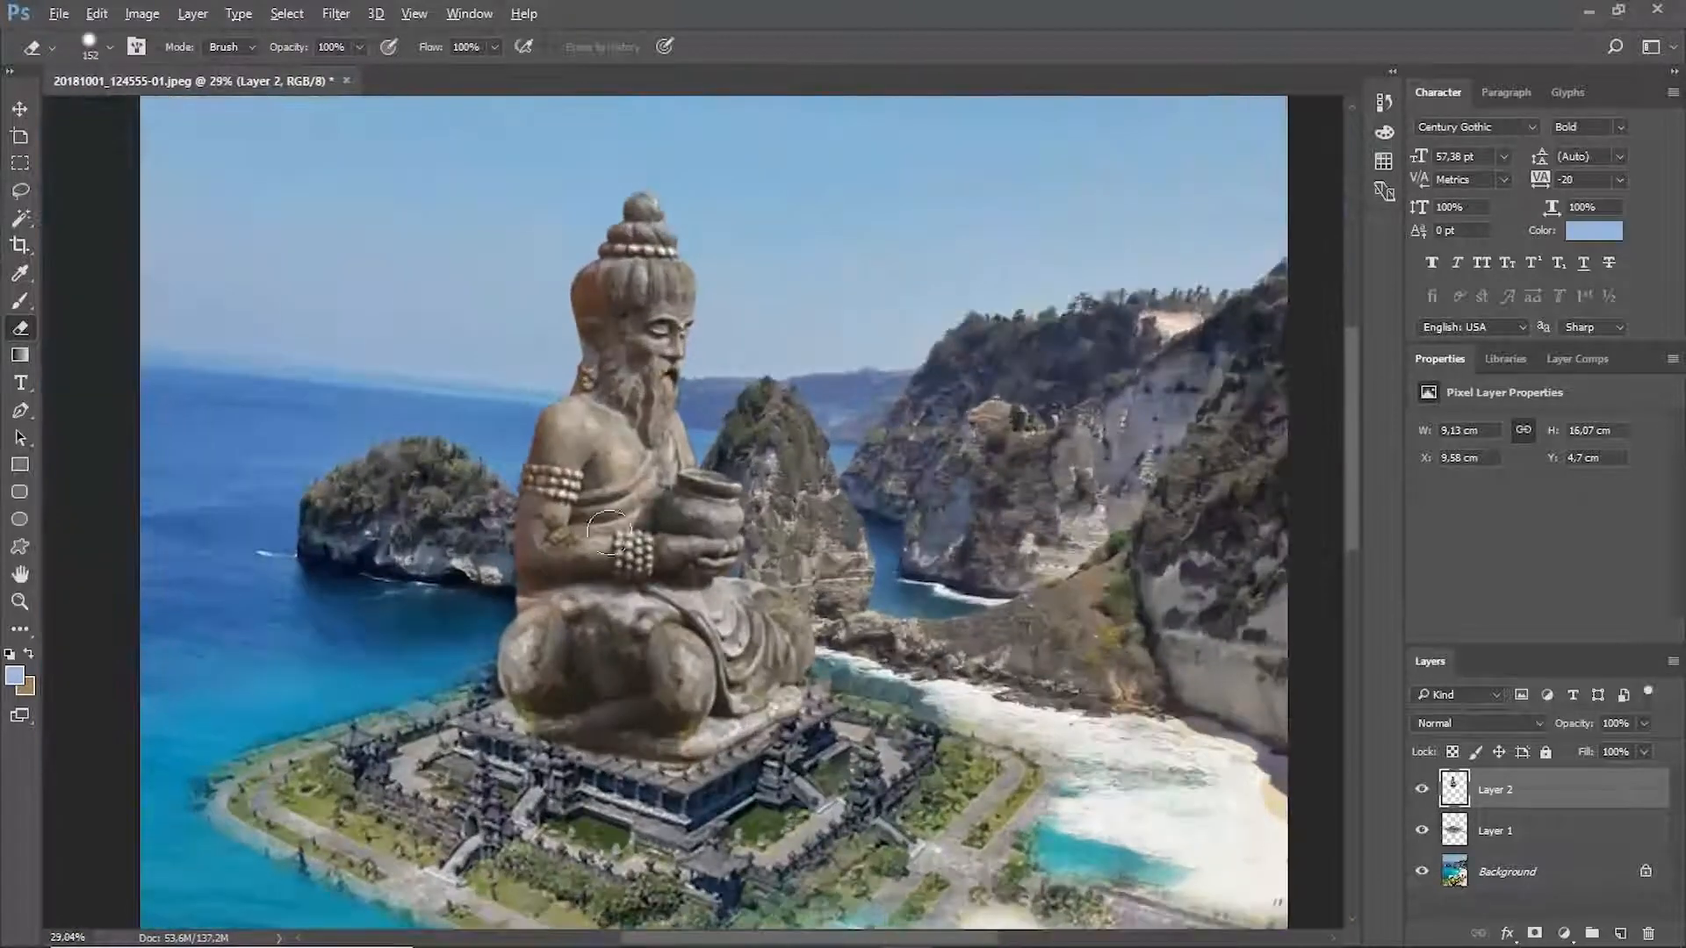
Reduce the saturation of the statue layer to -34 with a Hue/Saturation adjustment.
{"action": "scroll", "coordinate": [640, 465], "scroll_direction": "up", "scroll_amount": 1}
{"action": "left_click", "coordinate": [142, 14]}
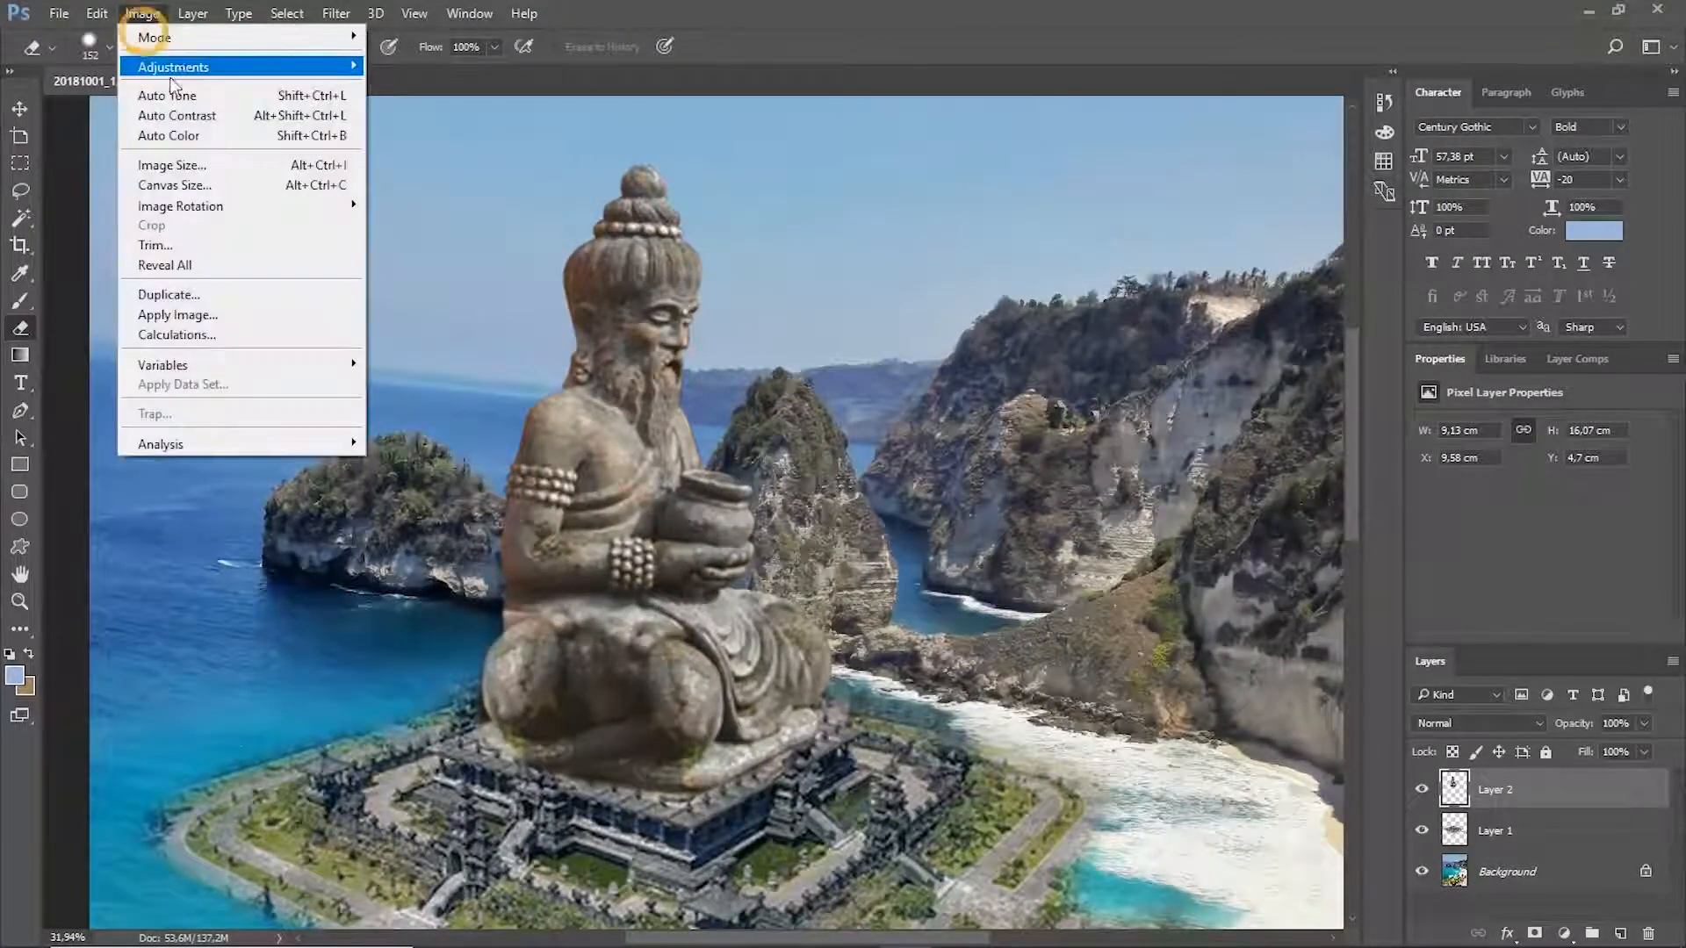
{"action": "mouse_move", "coordinate": [245, 68]}
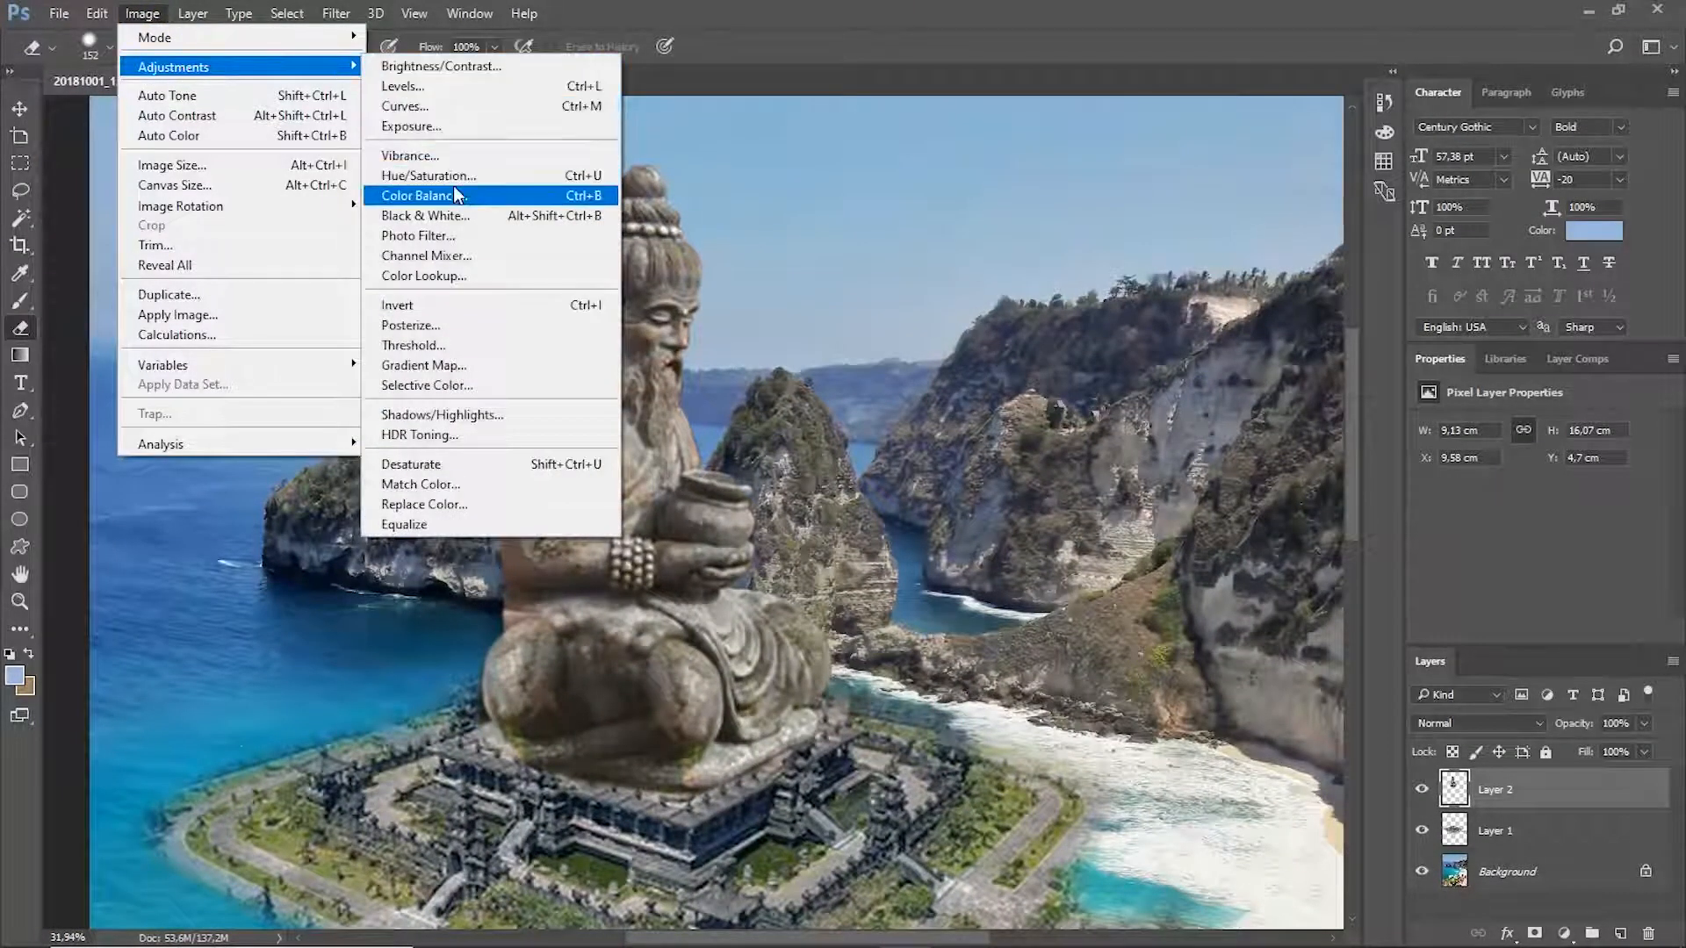
{"action": "left_click", "coordinate": [431, 176]}
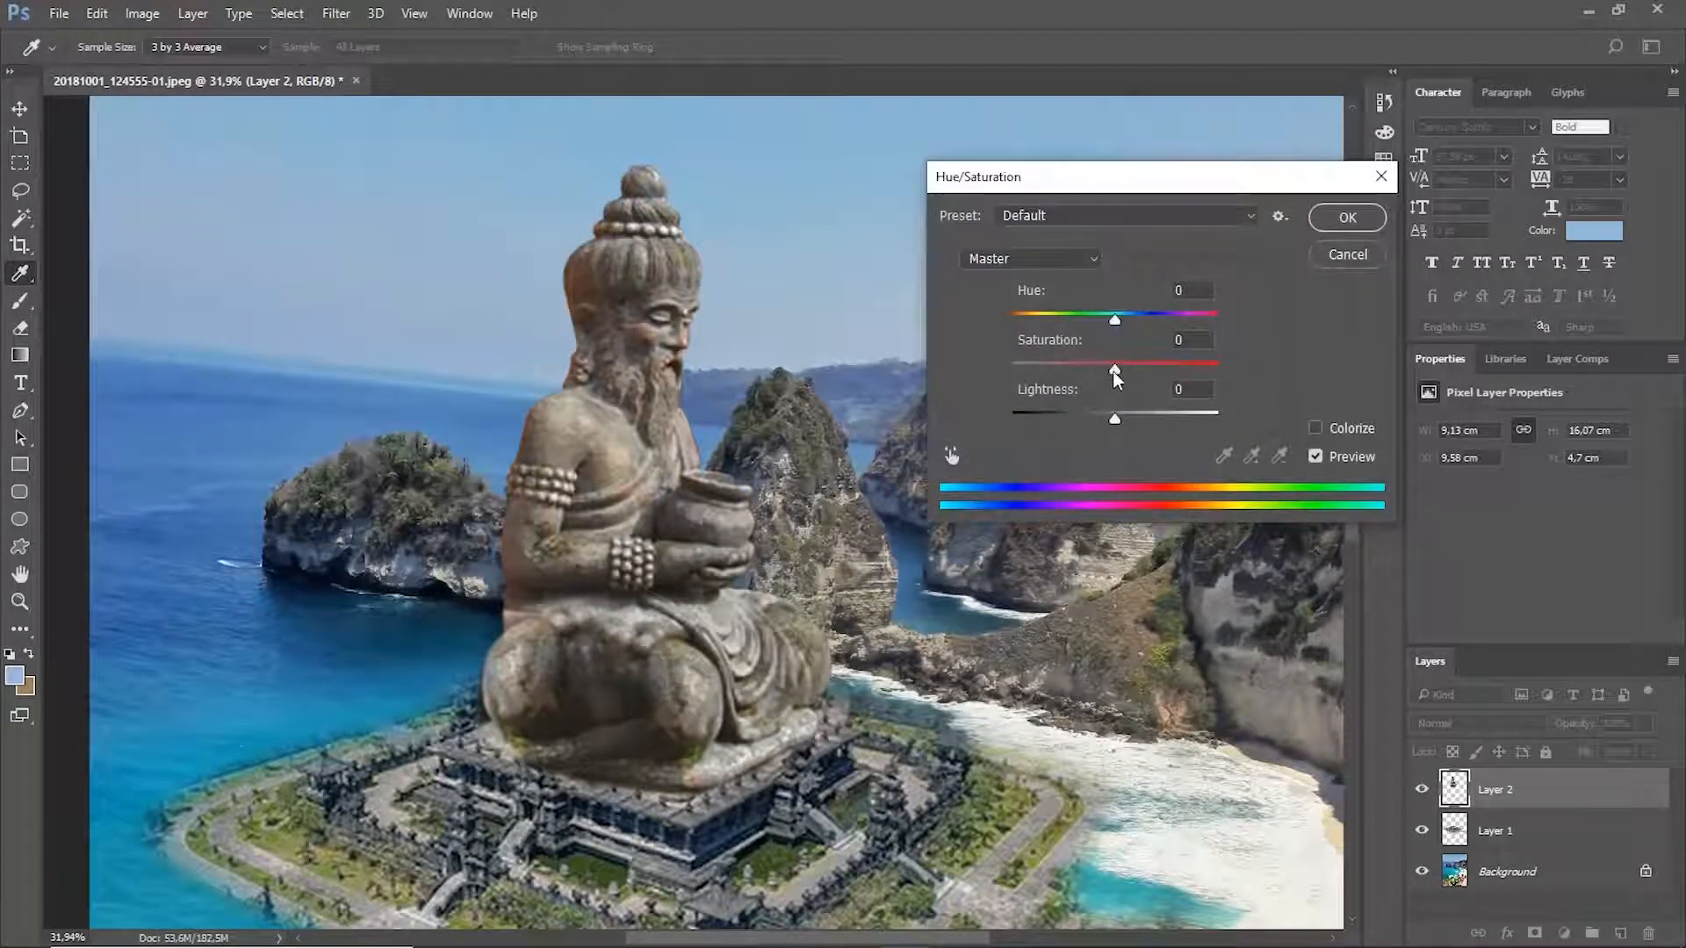
{"action": "left_click_drag", "start_coordinate": [1113, 371], "coordinate": [1088, 373]}
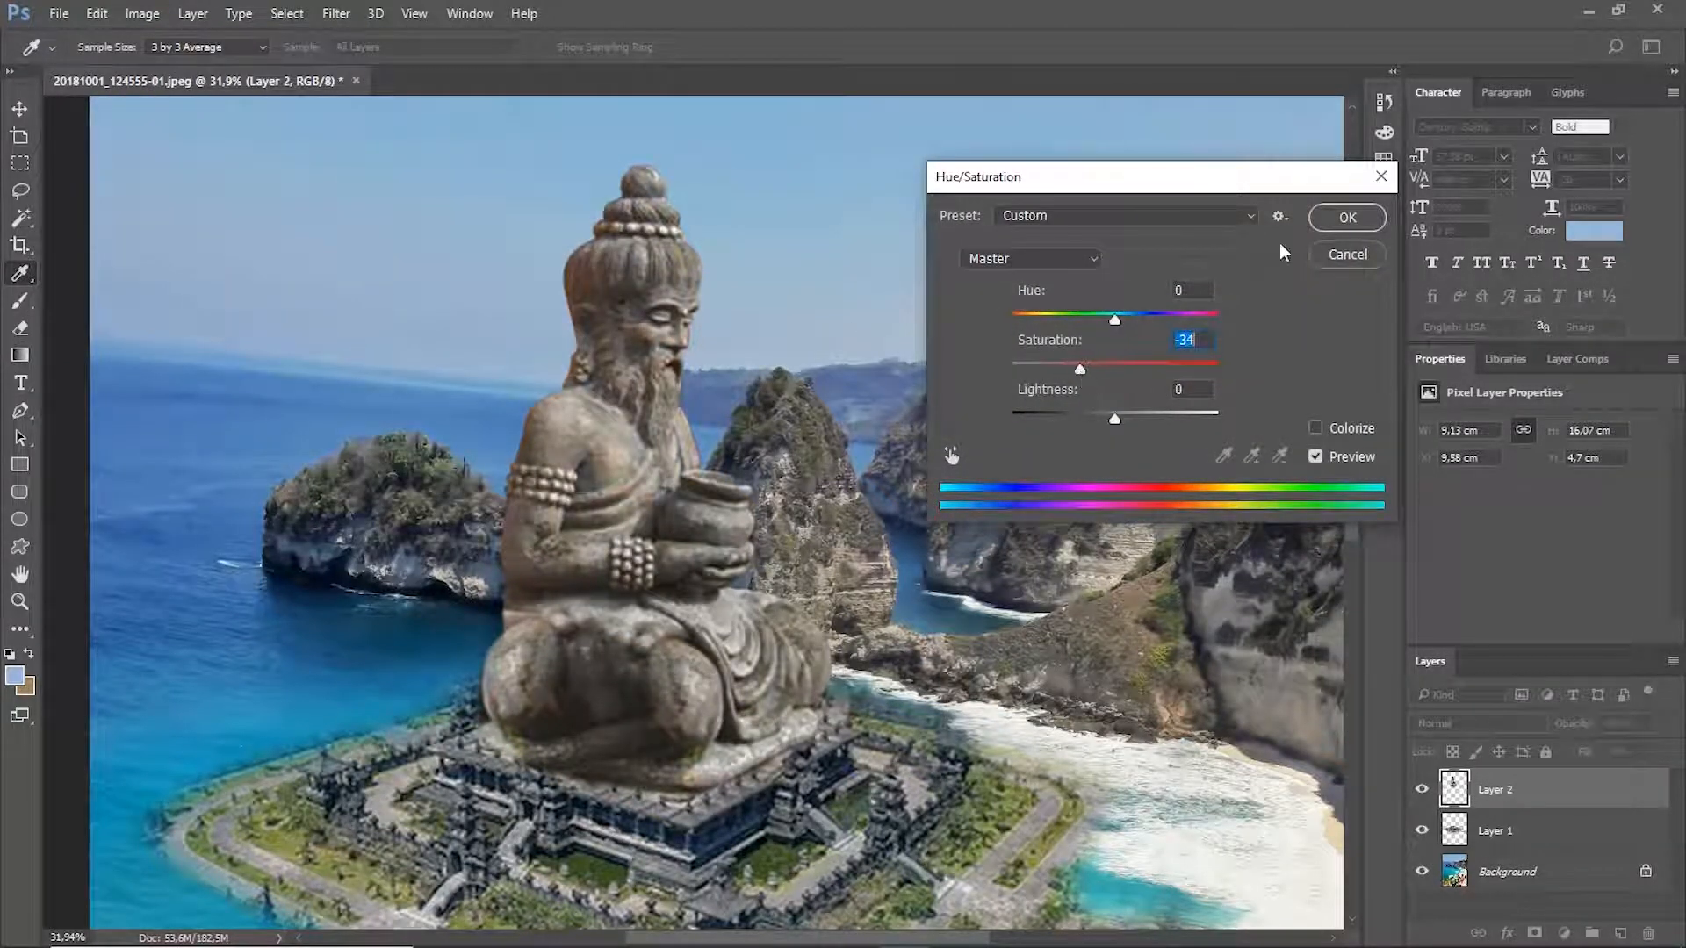
{"action": "left_click", "coordinate": [1346, 217]}
Shift the statue's midtones towards blue by +14 with a Color Balance adjustment.
{"action": "left_click", "coordinate": [142, 14]}
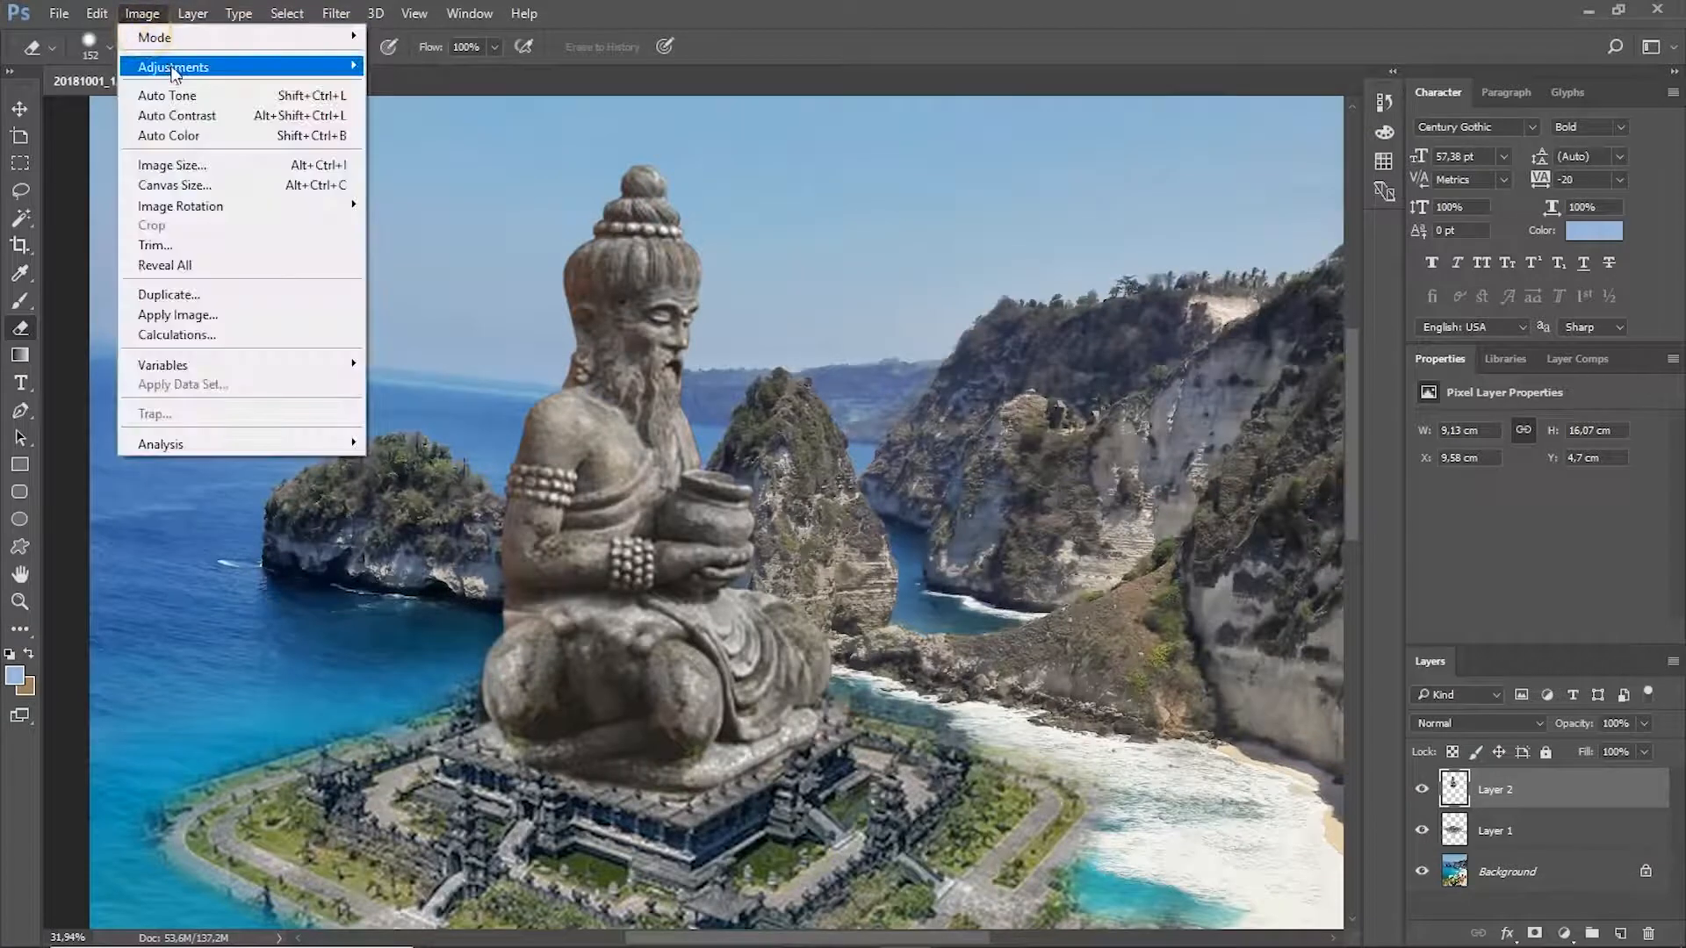
{"action": "mouse_move", "coordinate": [173, 72]}
{"action": "left_click", "coordinate": [417, 195]}
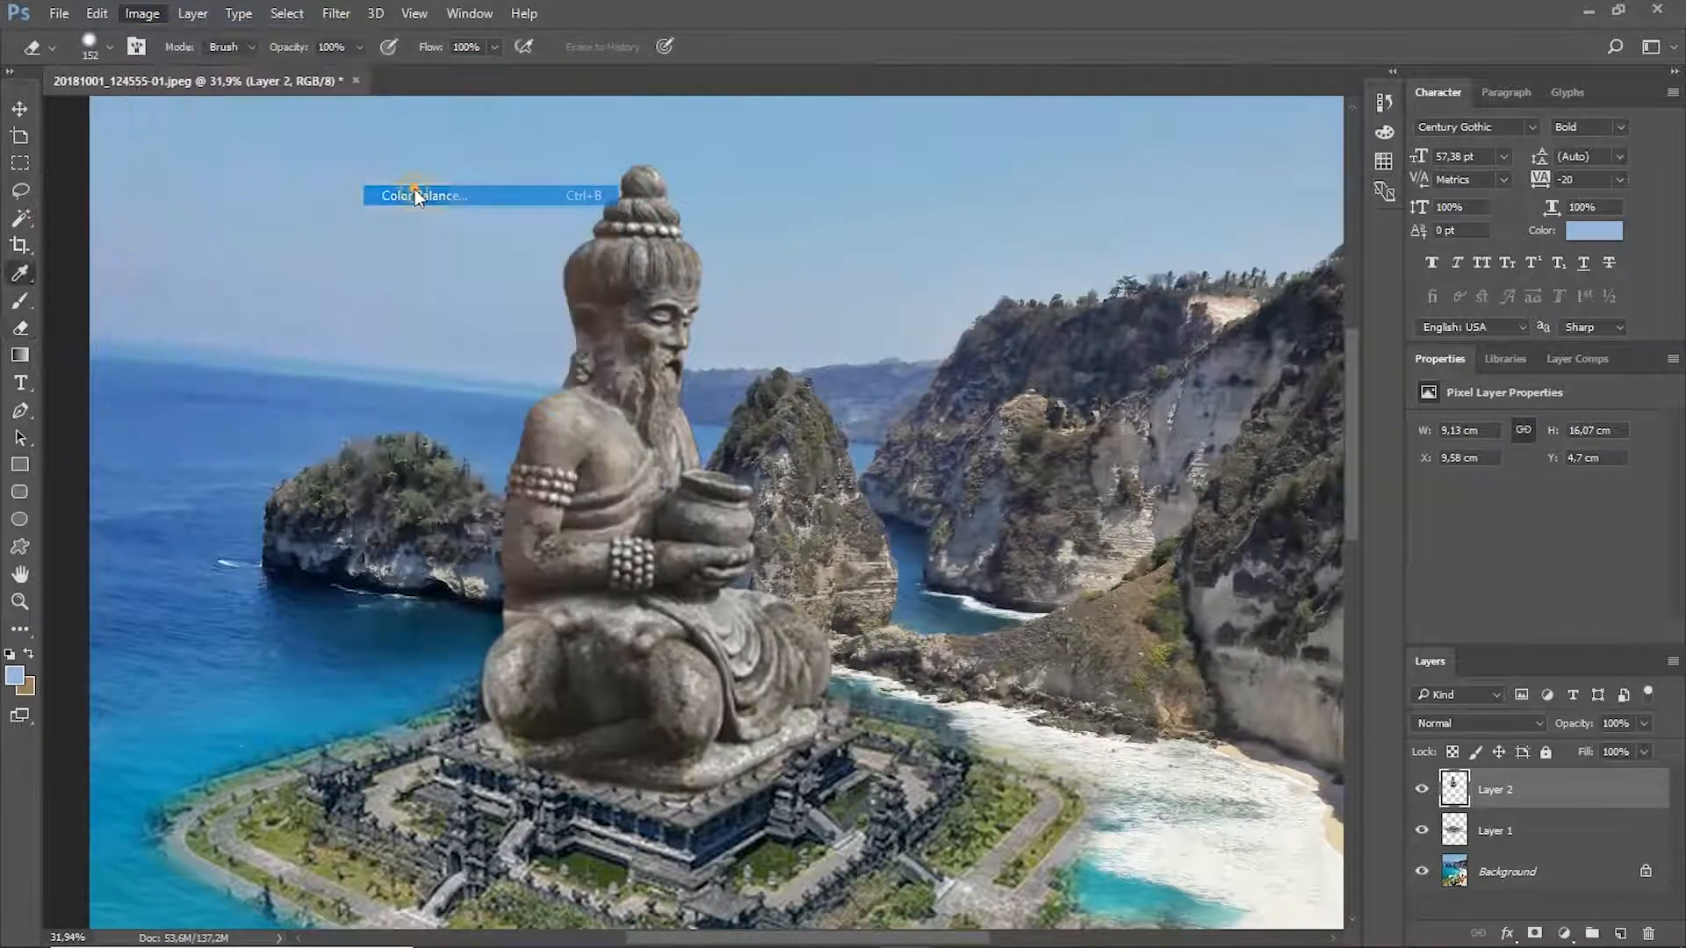
{"action": "left_click_drag", "start_coordinate": [1042, 341], "coordinate": [1057, 341]}
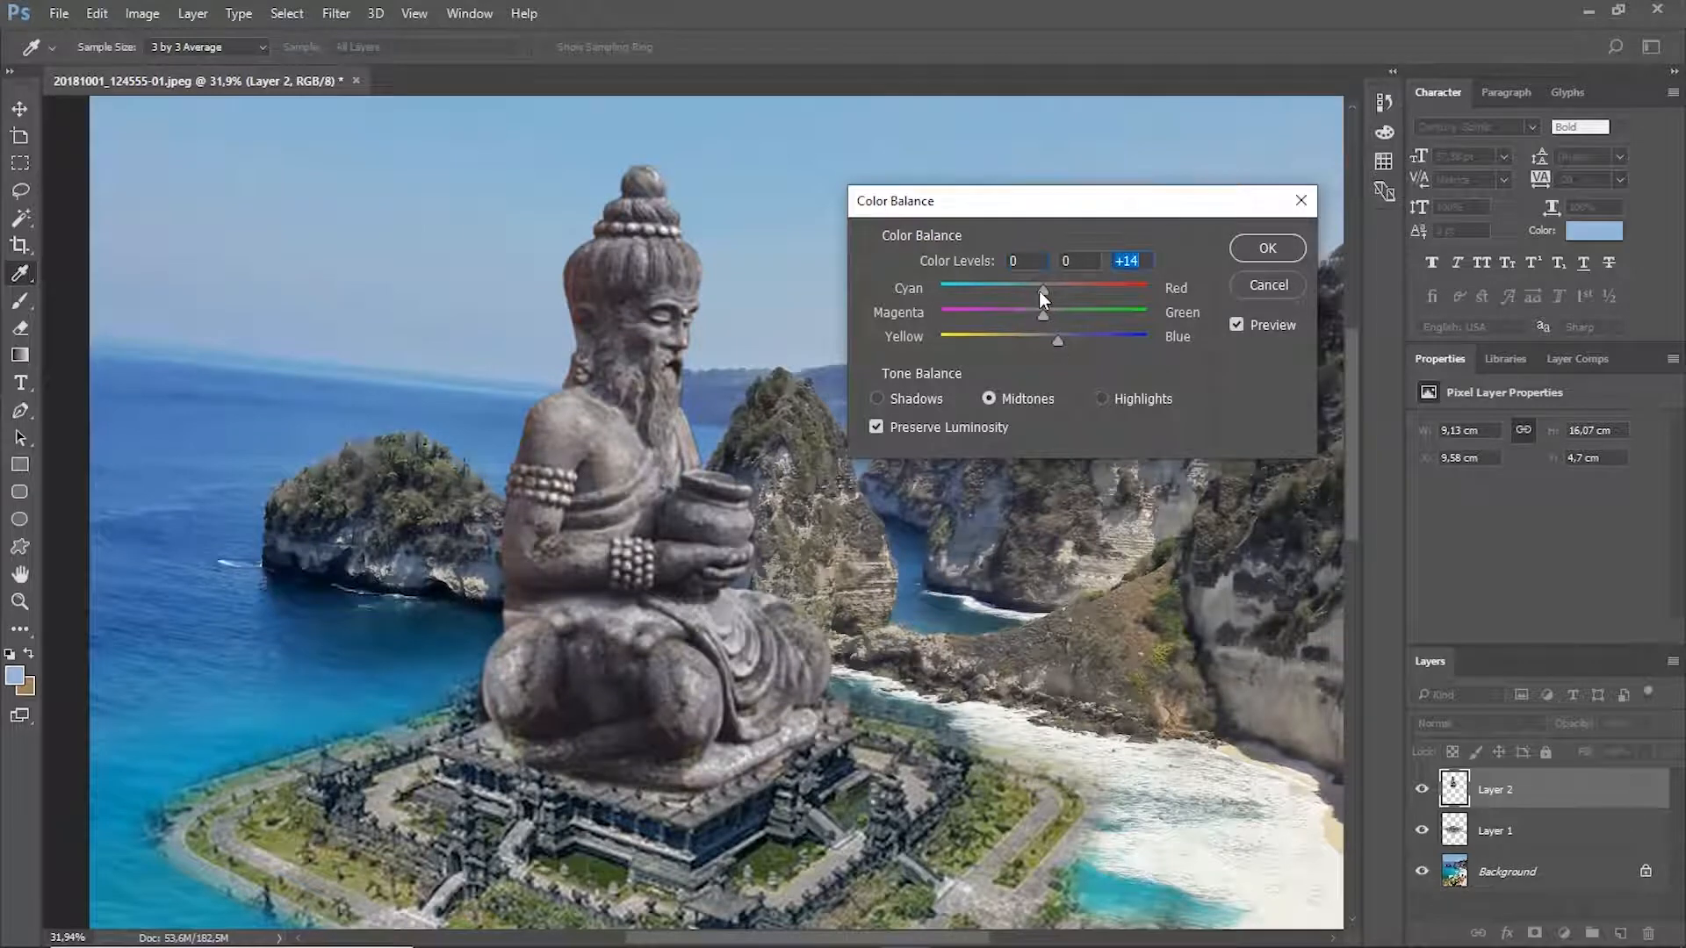
{"action": "left_click", "coordinate": [1245, 250]}
{"action": "key", "text": "e"}
Darken the statue layer with a Brightness/Contrast adjustment, setting the brightness to -12.
{"action": "left_click", "coordinate": [141, 13]}
{"action": "mouse_move", "coordinate": [174, 65]}
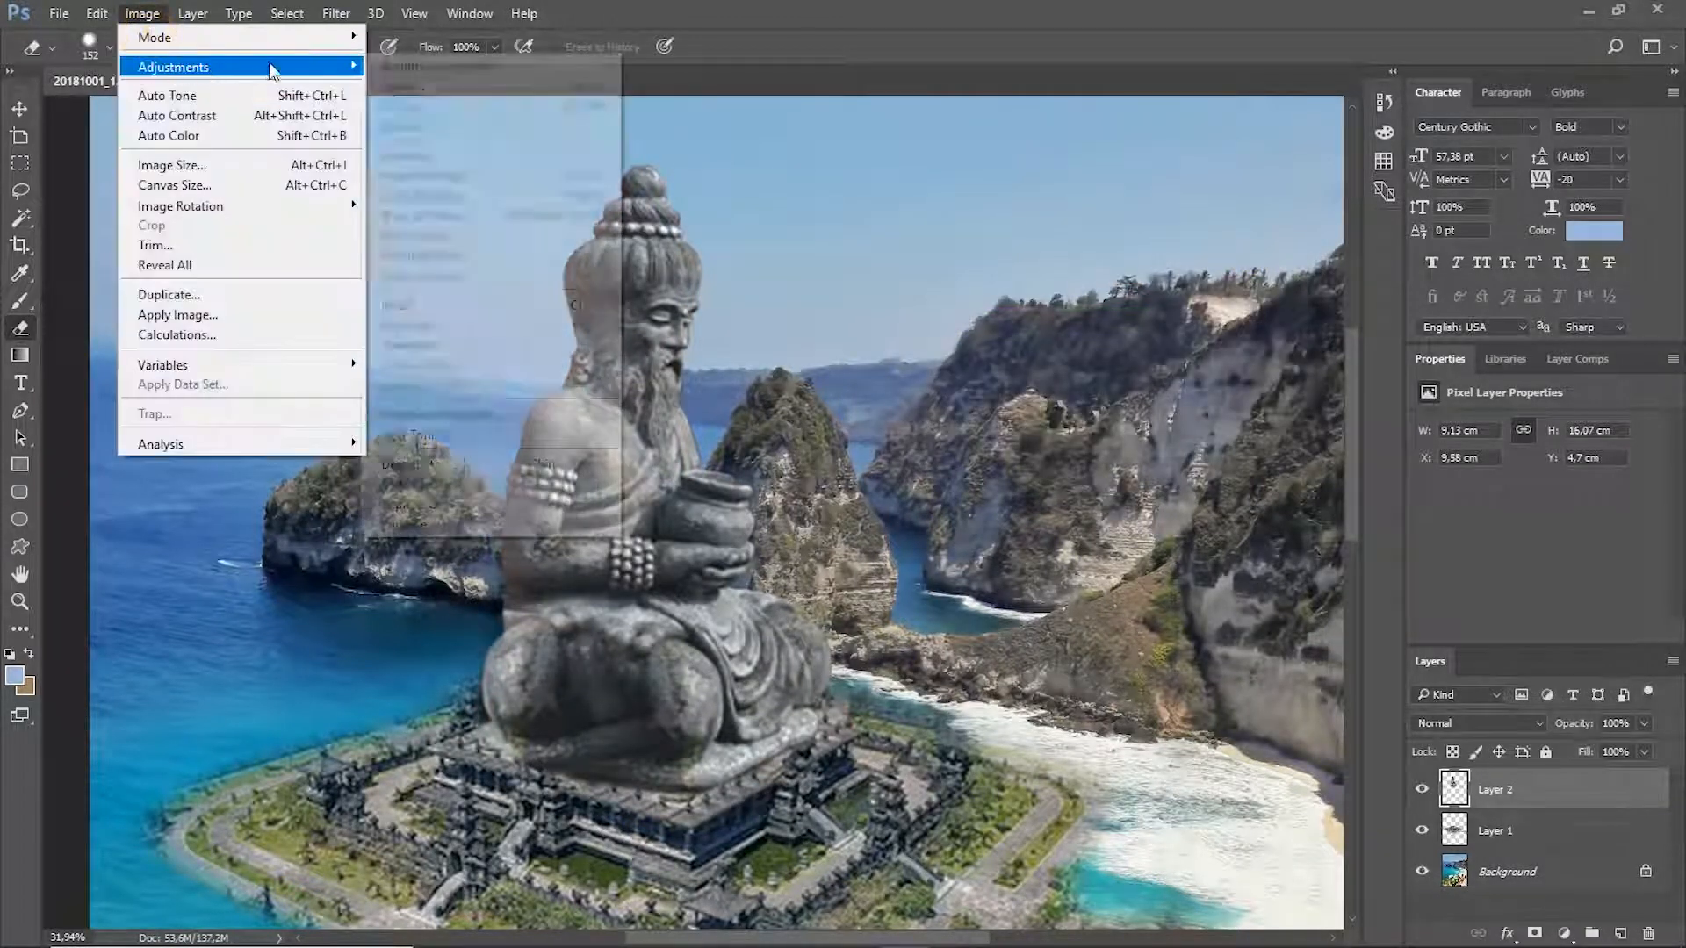
{"action": "left_click", "coordinate": [397, 67]}
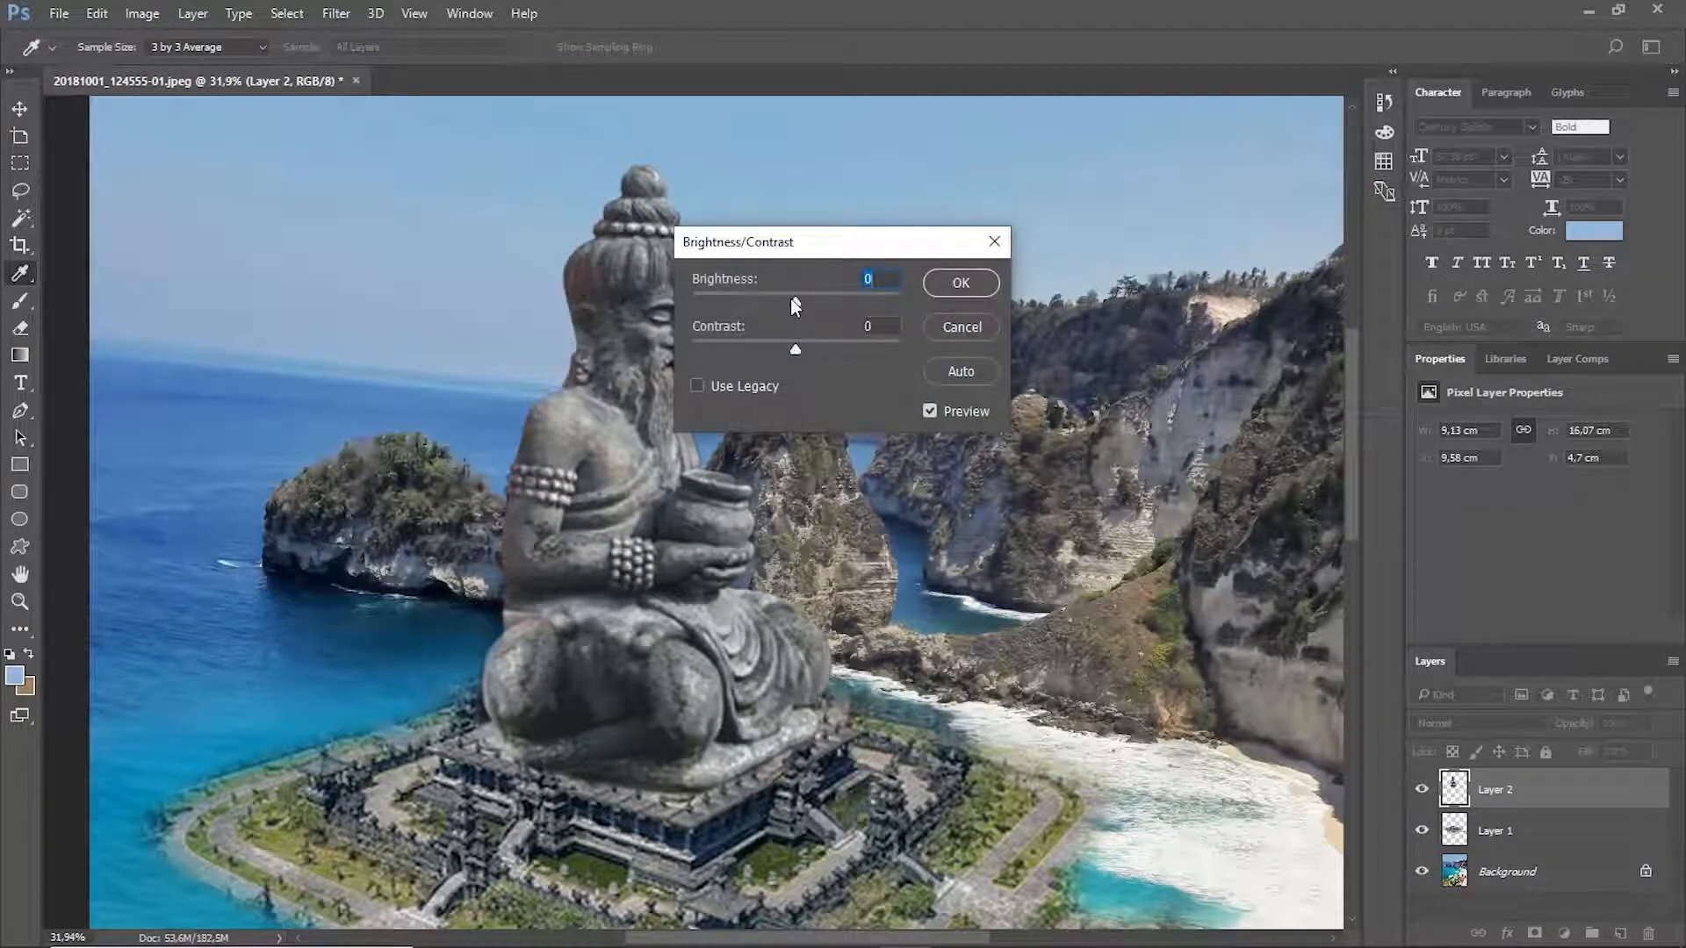
{"action": "left_click_drag", "start_coordinate": [790, 298], "coordinate": [787, 300]}
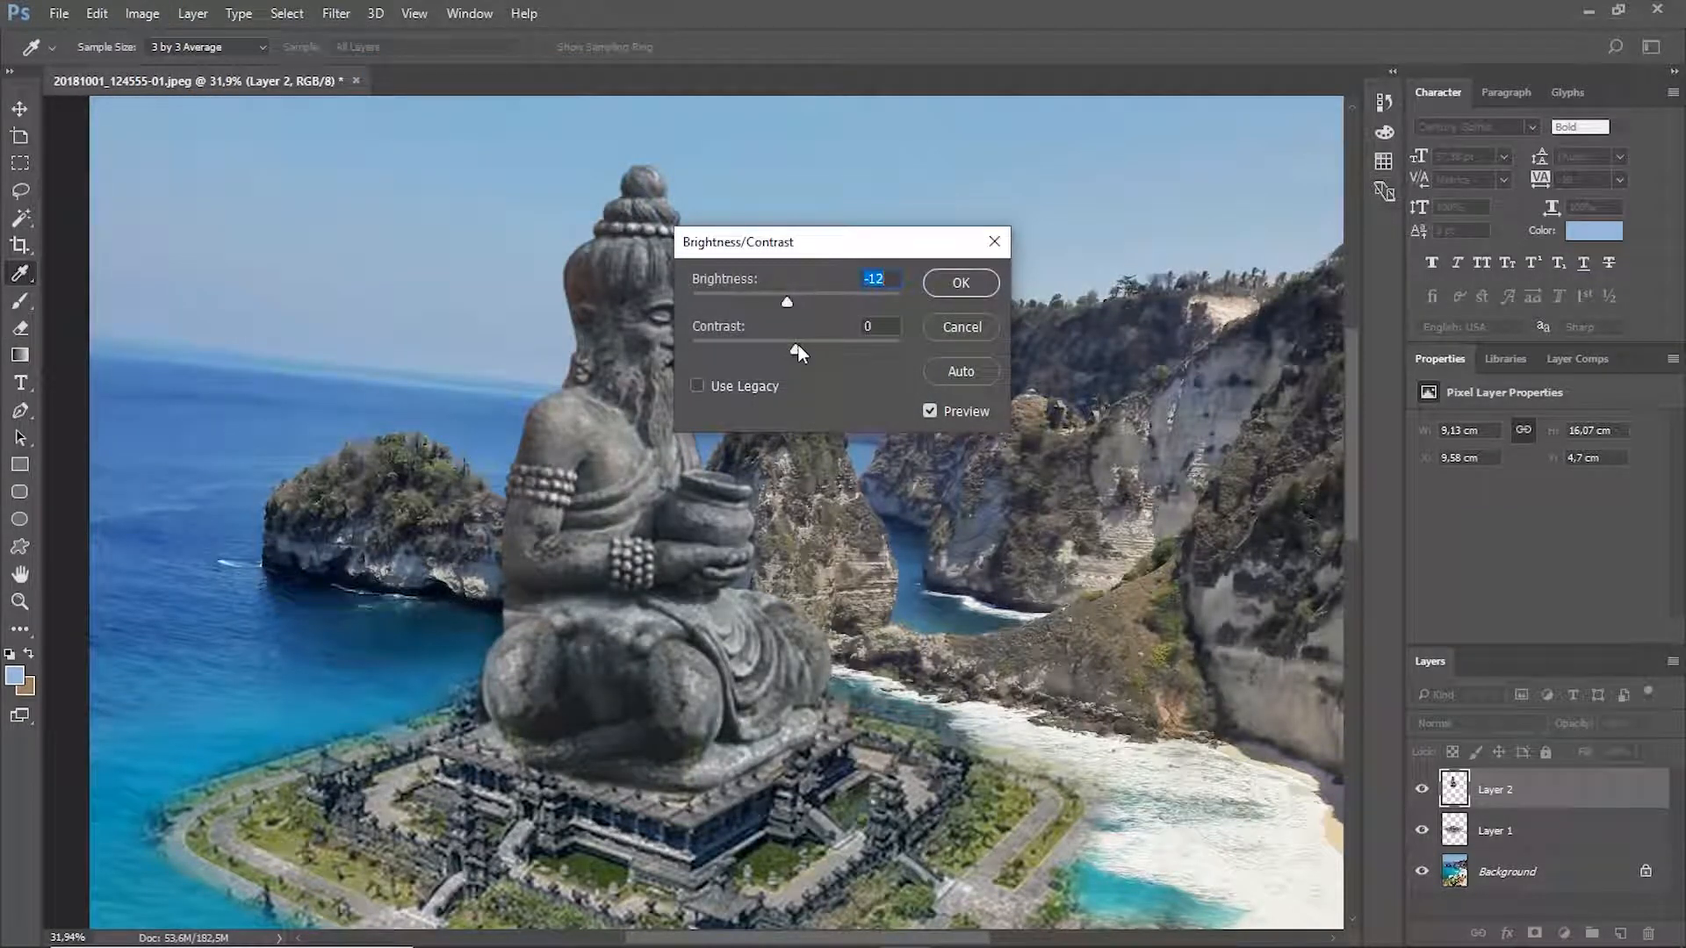
{"action": "left_click", "coordinate": [953, 286]}
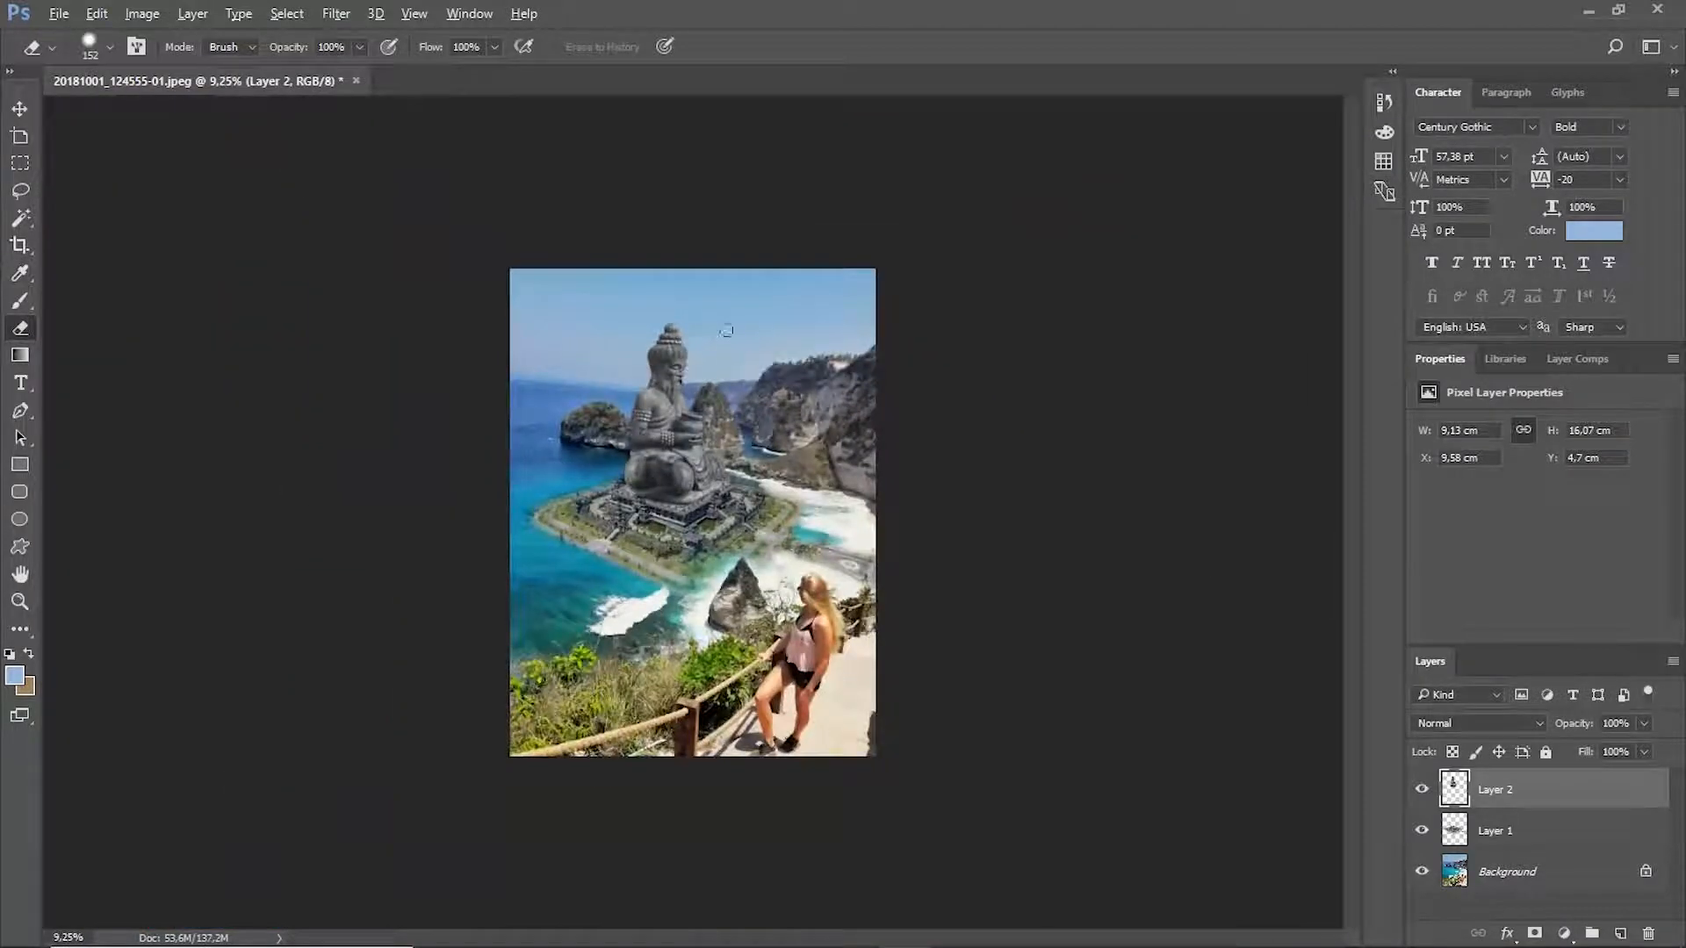
Examine the statue's colour match against the temple and cliffs, both in the whole photo and close up.
{"action": "scroll", "coordinate": [725, 330], "scroll_direction": "up", "scroll_amount": 3}
{"action": "scroll", "coordinate": [725, 330], "scroll_direction": "down", "scroll_amount": 5}
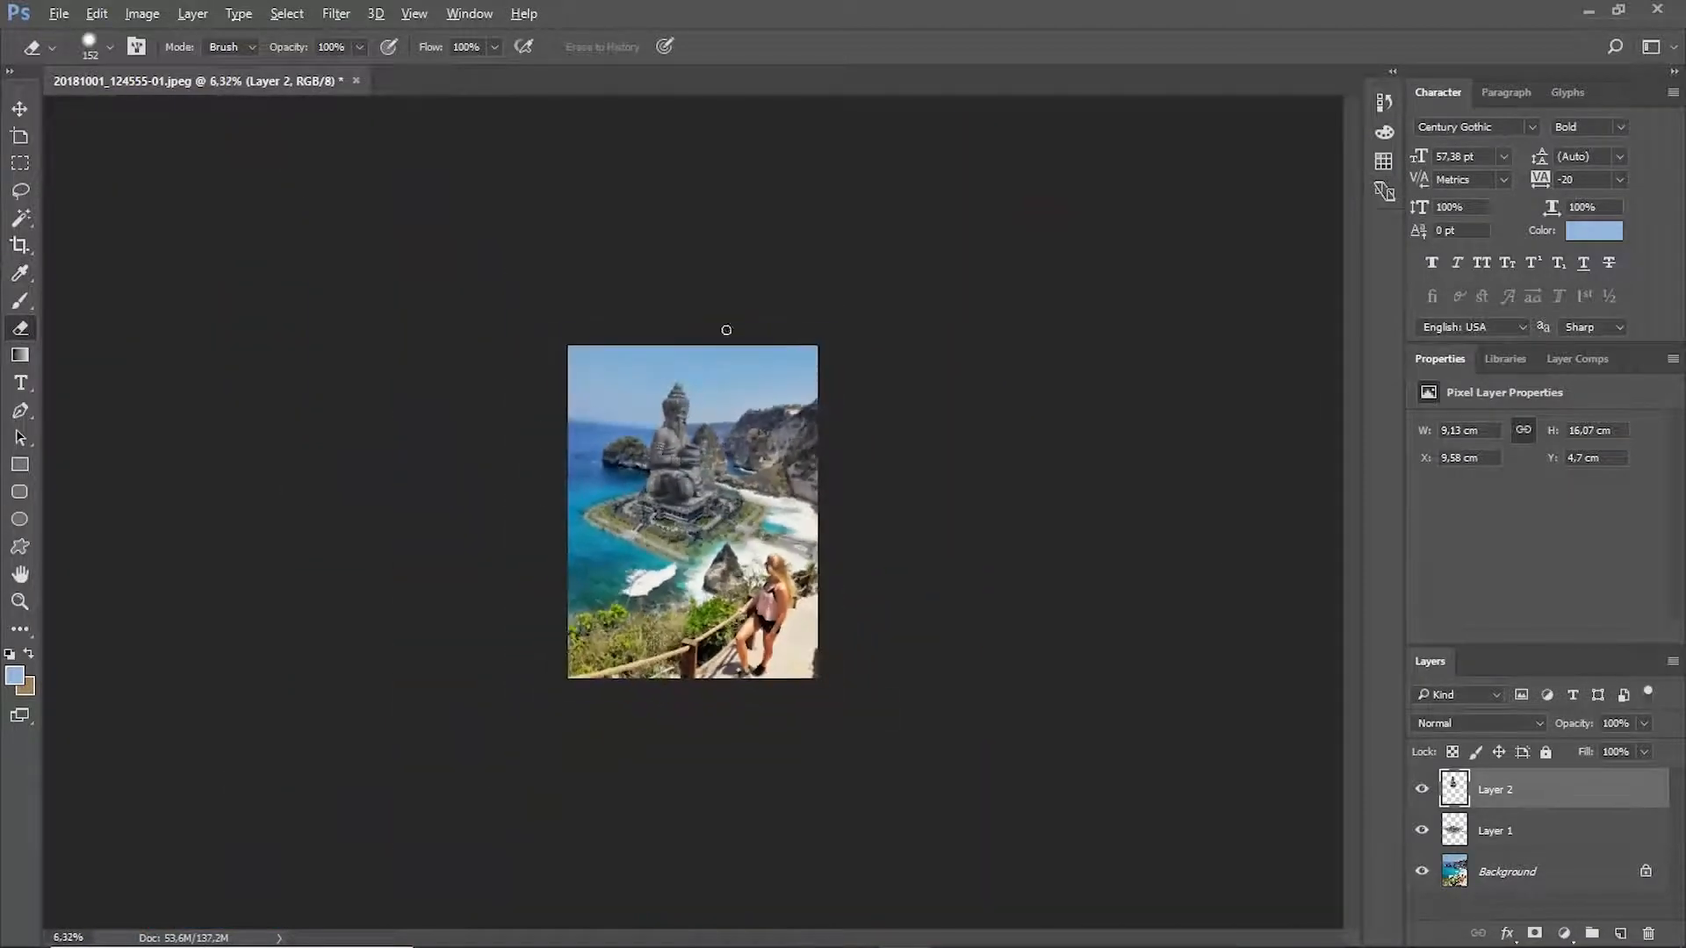
{"action": "scroll", "coordinate": [725, 331], "scroll_direction": "up", "scroll_amount": 5}
{"action": "scroll", "coordinate": [709, 387], "scroll_direction": "up", "scroll_amount": 2}
{"action": "scroll", "coordinate": [709, 387], "scroll_direction": "down", "scroll_amount": 4}
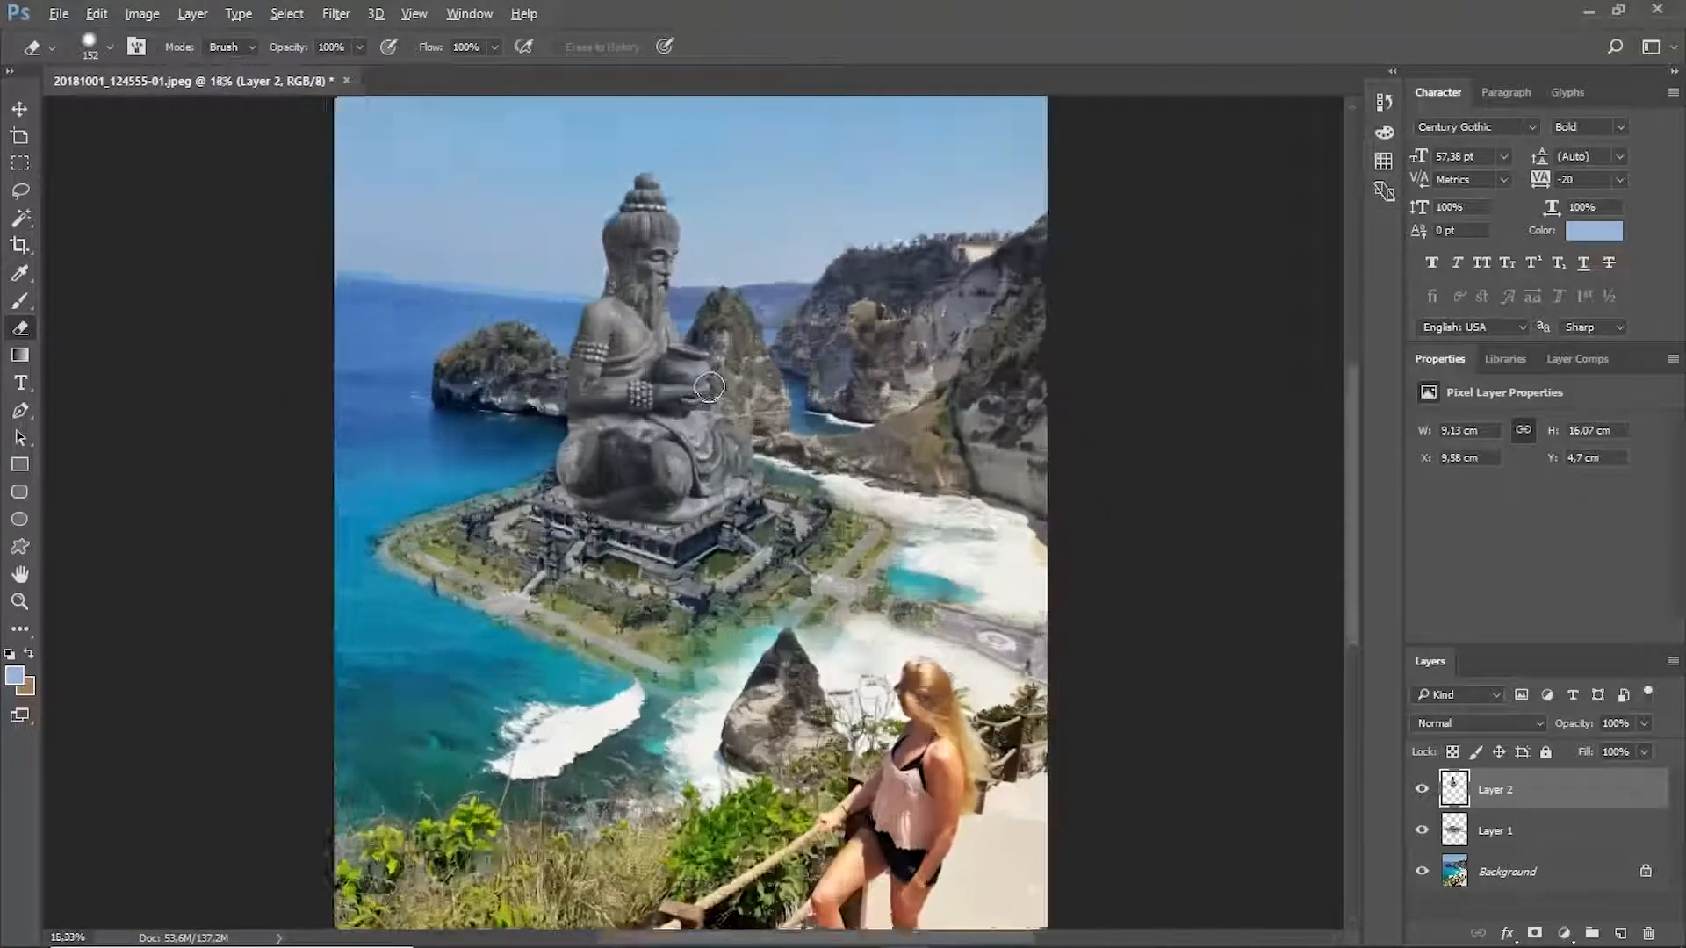
{"action": "scroll", "coordinate": [710, 388], "scroll_direction": "up", "scroll_amount": 3}
{"action": "scroll", "coordinate": [710, 387], "scroll_direction": "down", "scroll_amount": 1}
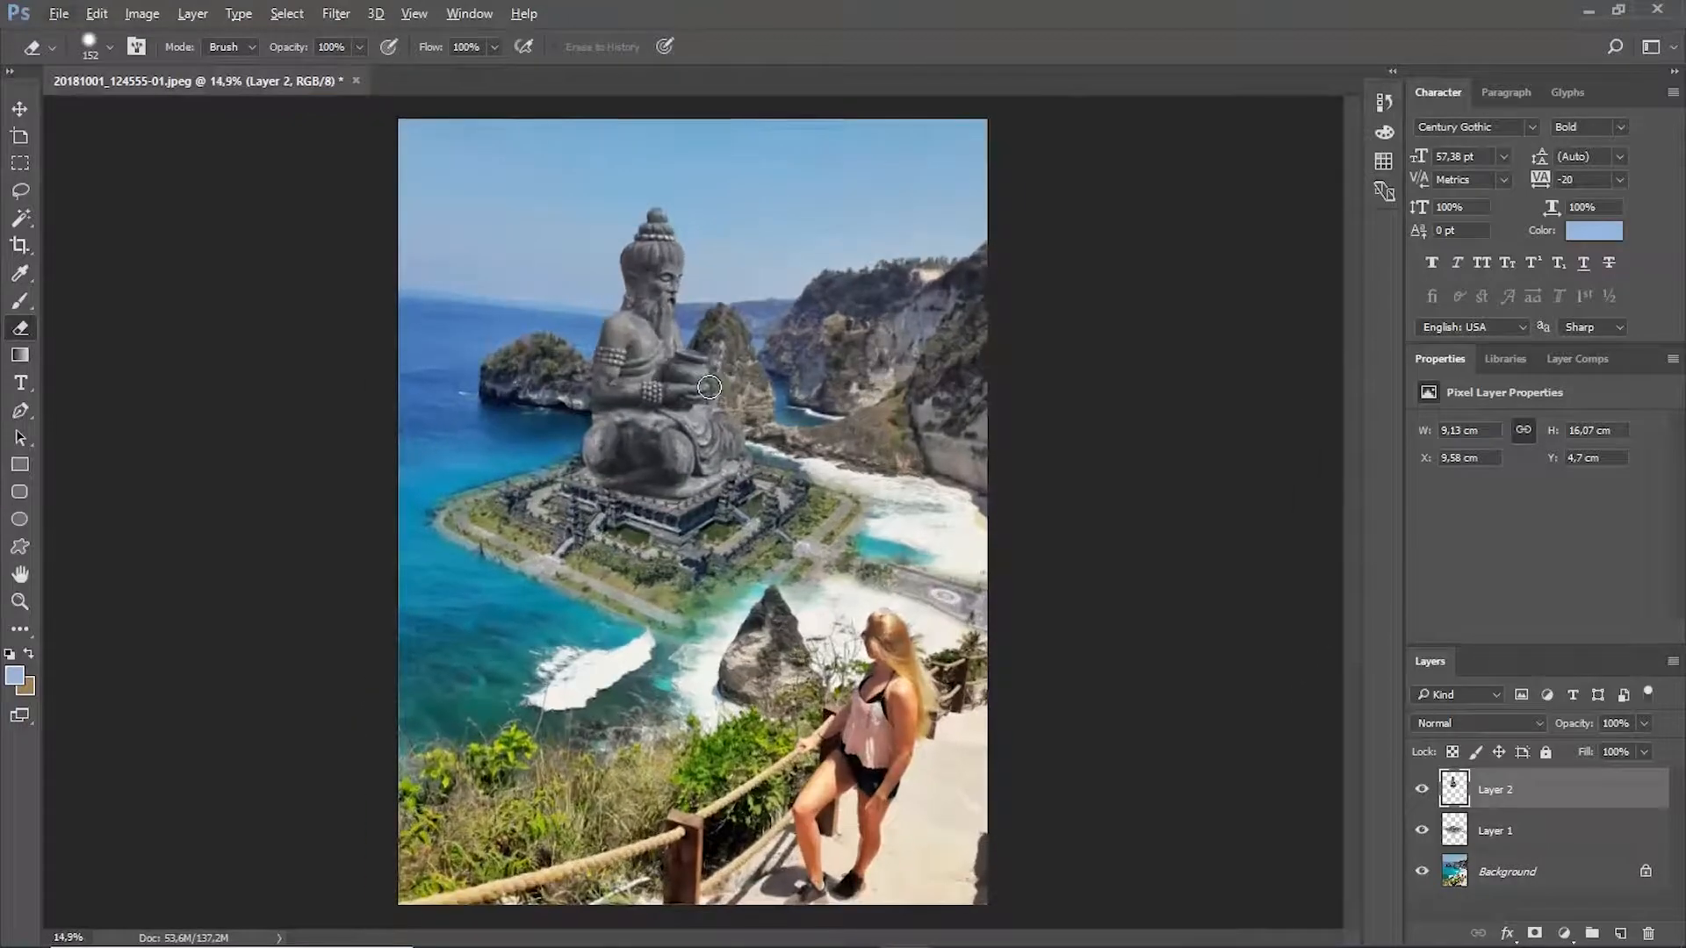
{"action": "scroll", "coordinate": [709, 387], "scroll_direction": "up", "scroll_amount": 5}
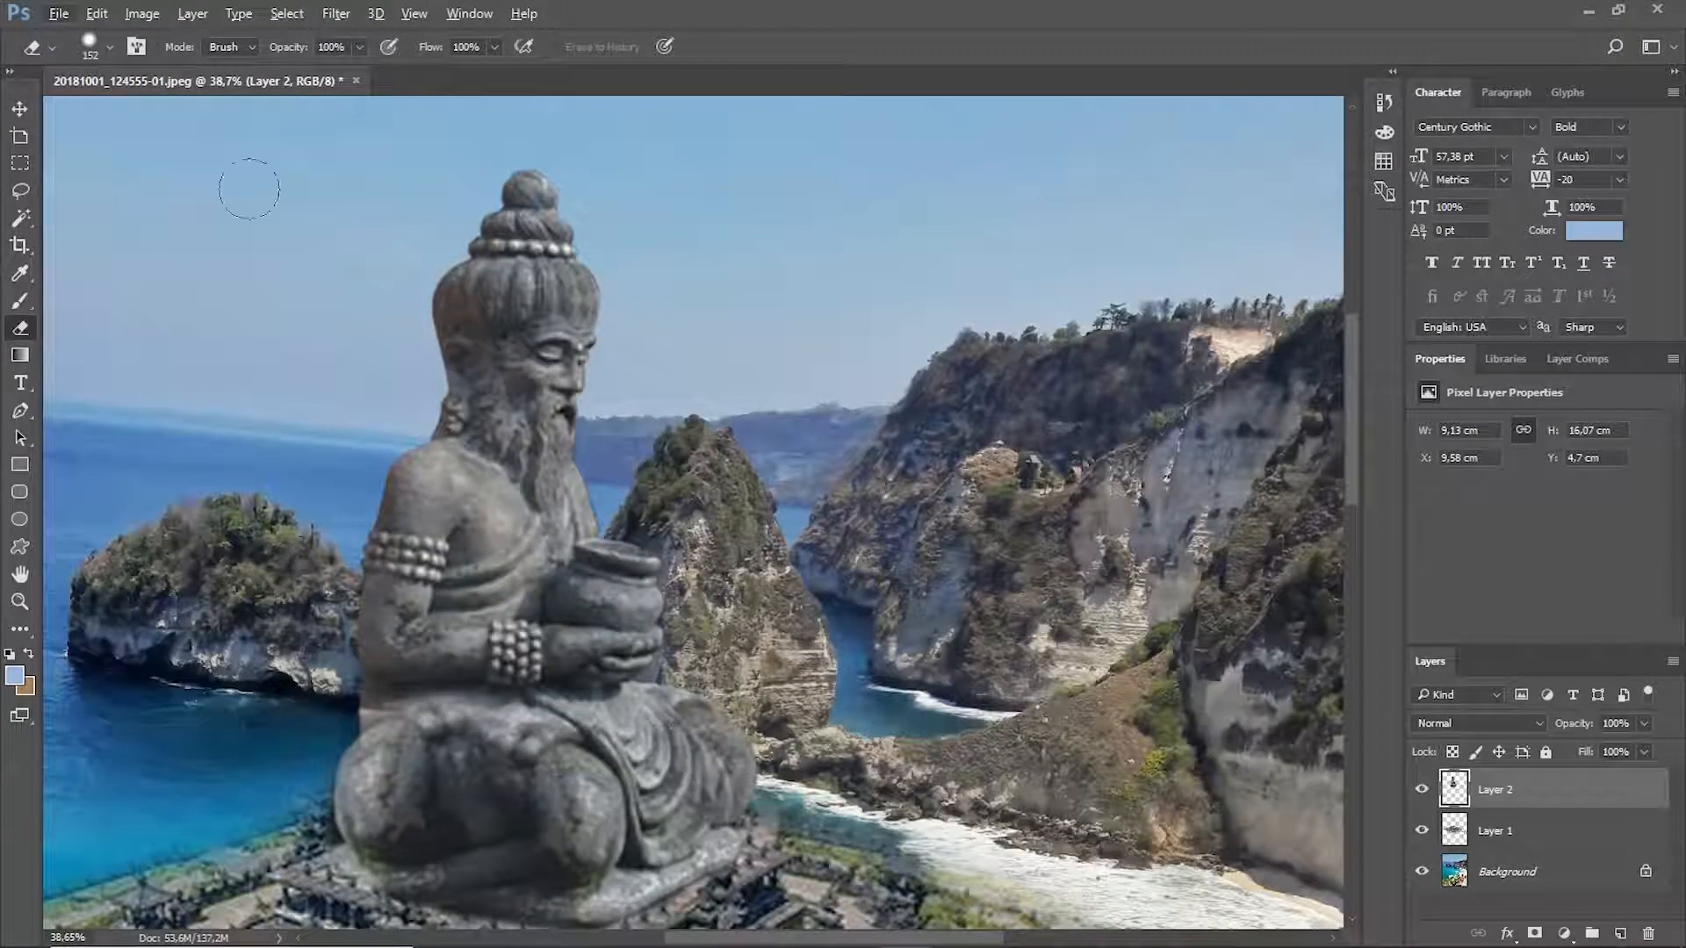
Open the waterfall image "air trjun" and bring it into the coastal photo as a new layer over the statue.
{"action": "left_click", "coordinate": [58, 14]}
{"action": "left_click", "coordinate": [53, 53]}
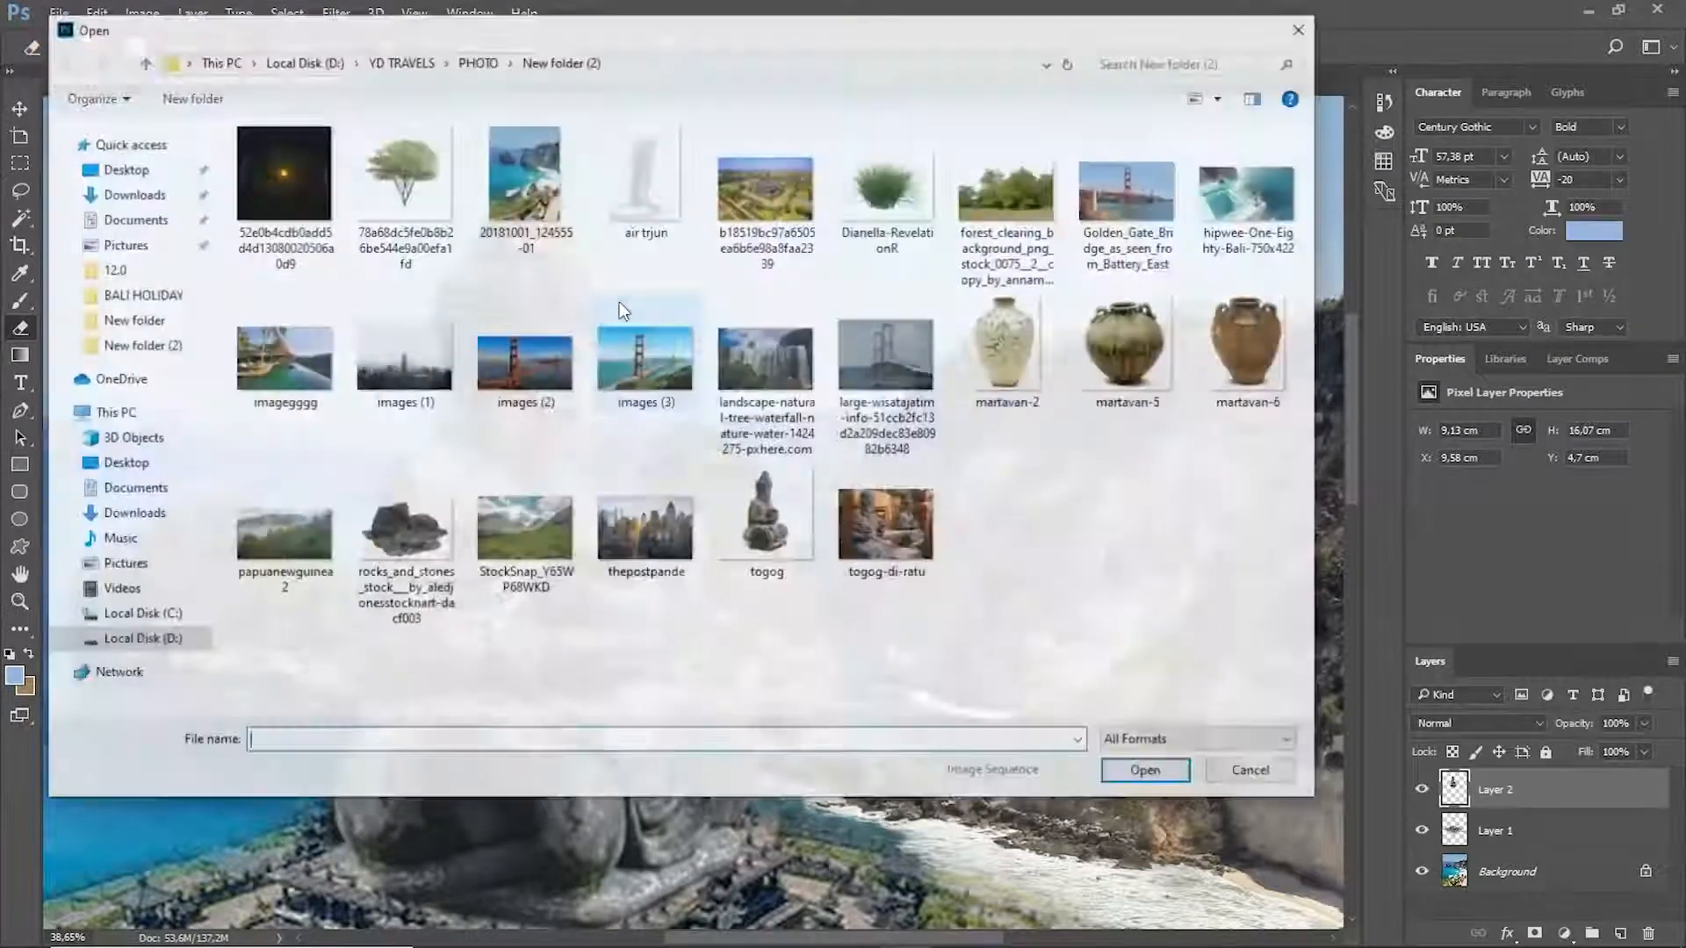
{"action": "double_click", "coordinate": [645, 180]}
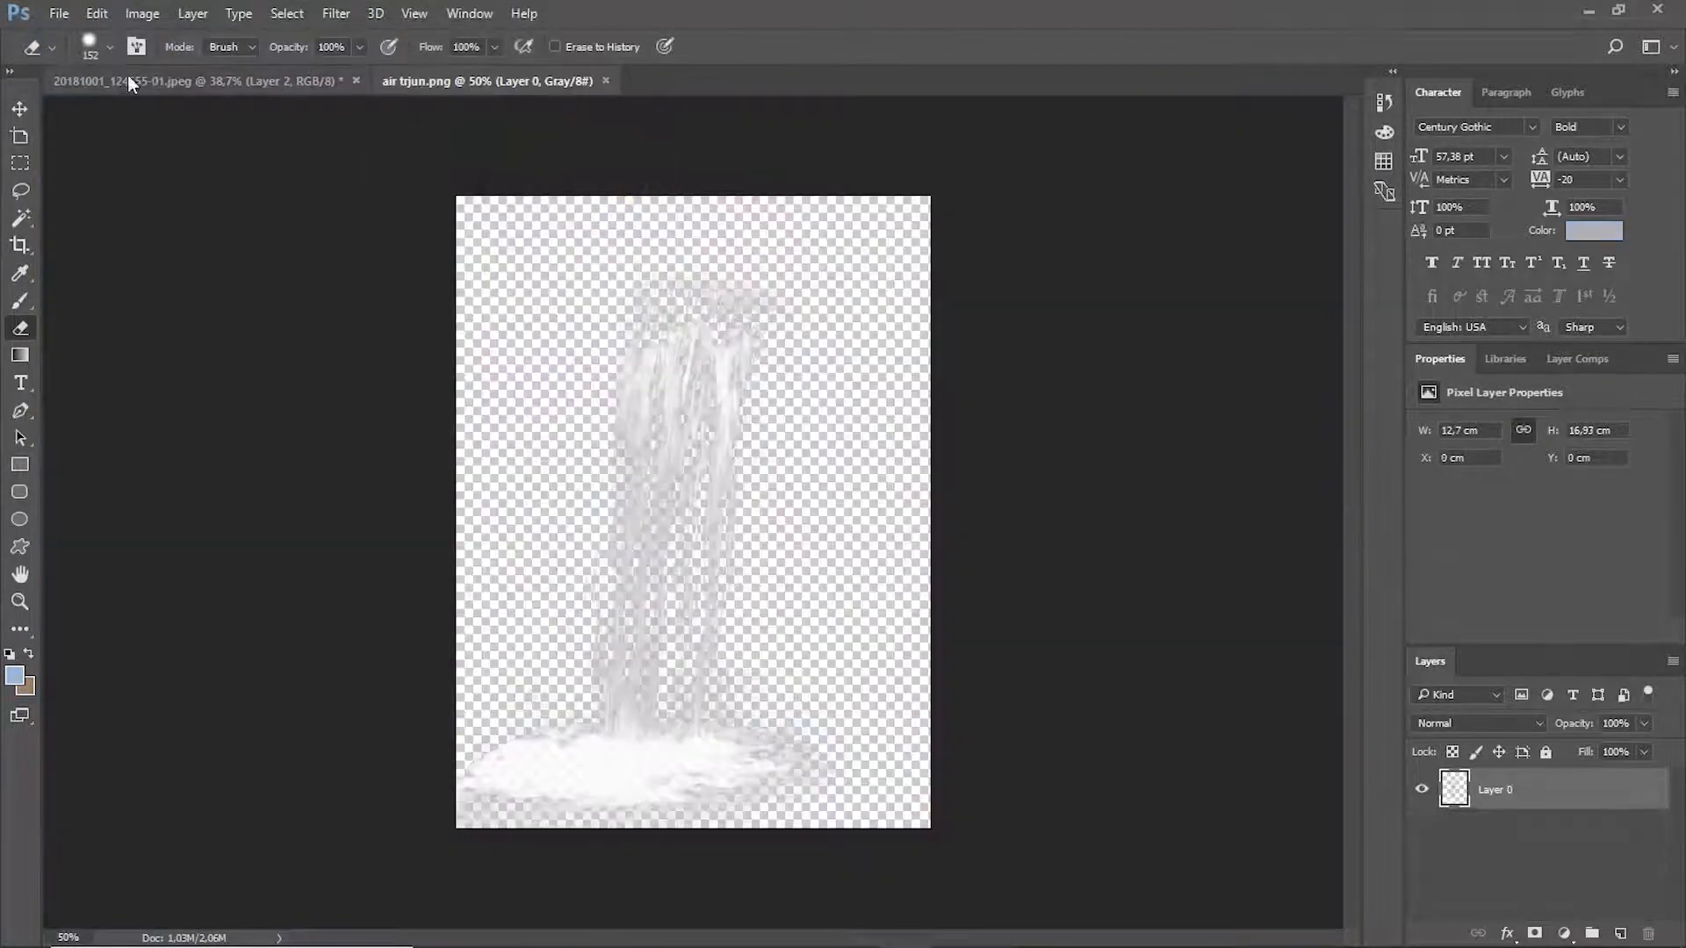
{"action": "left_click", "coordinate": [22, 109]}
{"action": "mouse_move", "coordinate": [714, 351]}
{"action": "left_mouse_down"}
{"action": "mouse_move", "coordinate": [395, 161]}
{"action": "mouse_move", "coordinate": [302, 77]}
{"action": "mouse_move", "coordinate": [669, 356]}
{"action": "mouse_move", "coordinate": [685, 386]}
{"action": "left_mouse_up"}
Flip the waterfall layer horizontally and move it down so it falls from the statue's pot.
{"action": "left_click", "coordinate": [23, 191]}
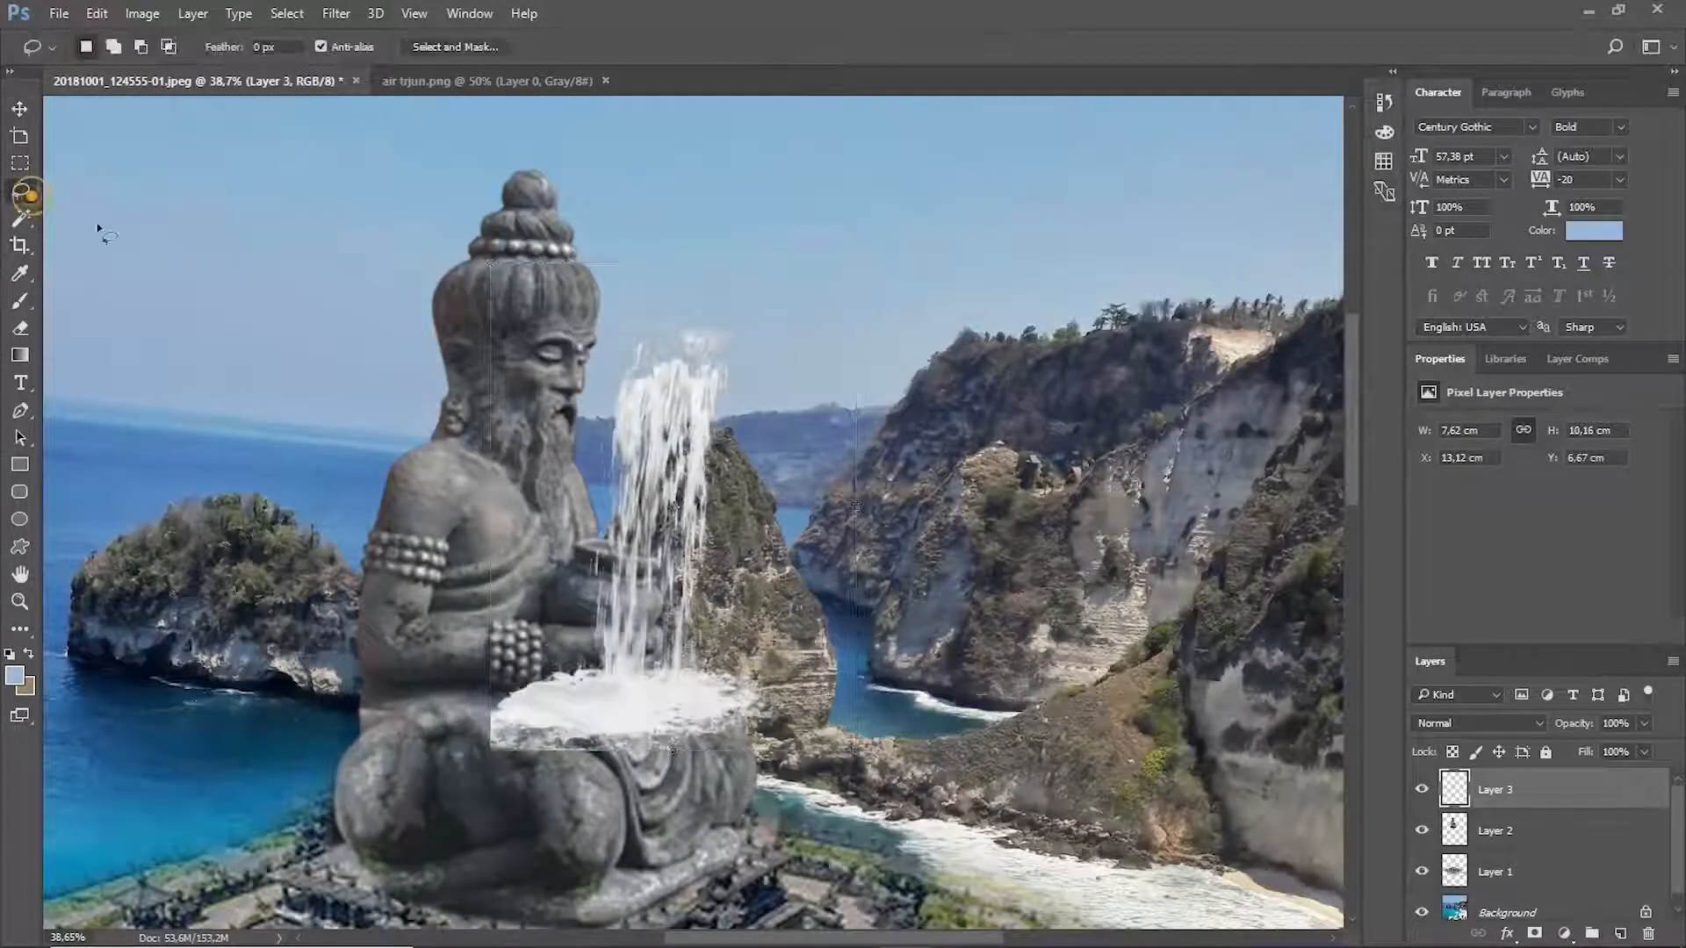
{"action": "right_click", "coordinate": [652, 292]}
{"action": "left_click", "coordinate": [702, 492]}
{"action": "right_click", "coordinate": [678, 434]}
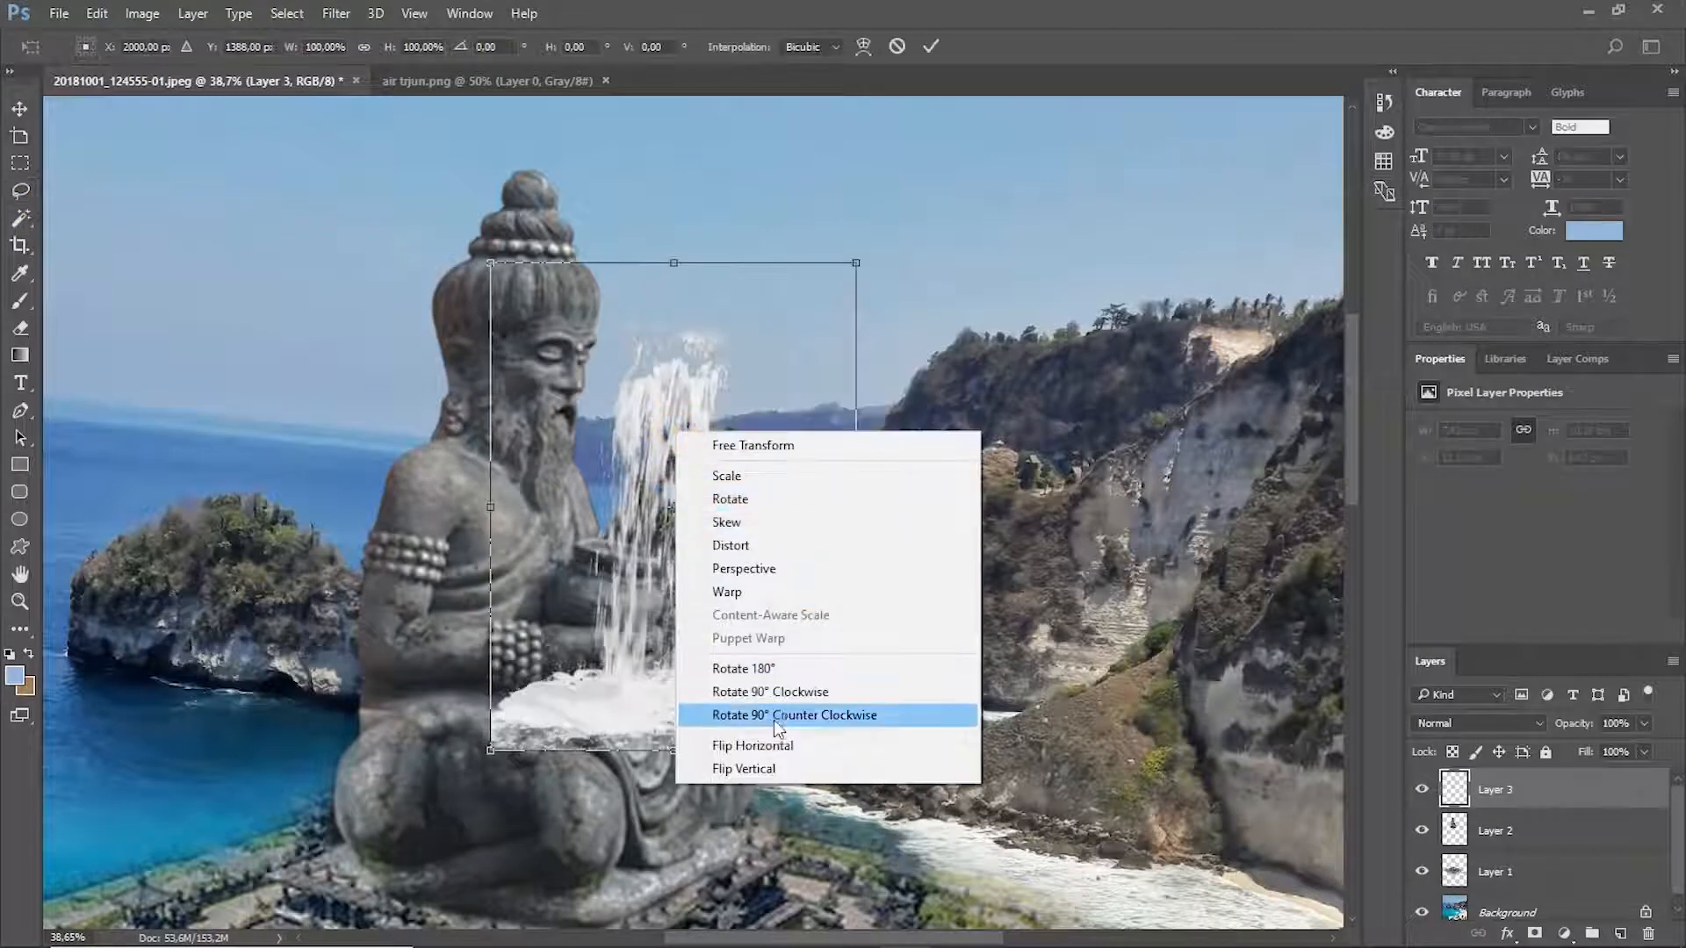
{"action": "left_click", "coordinate": [753, 745]}
{"action": "left_click_drag", "start_coordinate": [715, 441], "coordinate": [671, 601]}
Scale the waterfall to about 64.67% and position its upper end at the mouth of the pot.
{"action": "scroll", "coordinate": [674, 332], "scroll_direction": "down", "scroll_amount": 6}
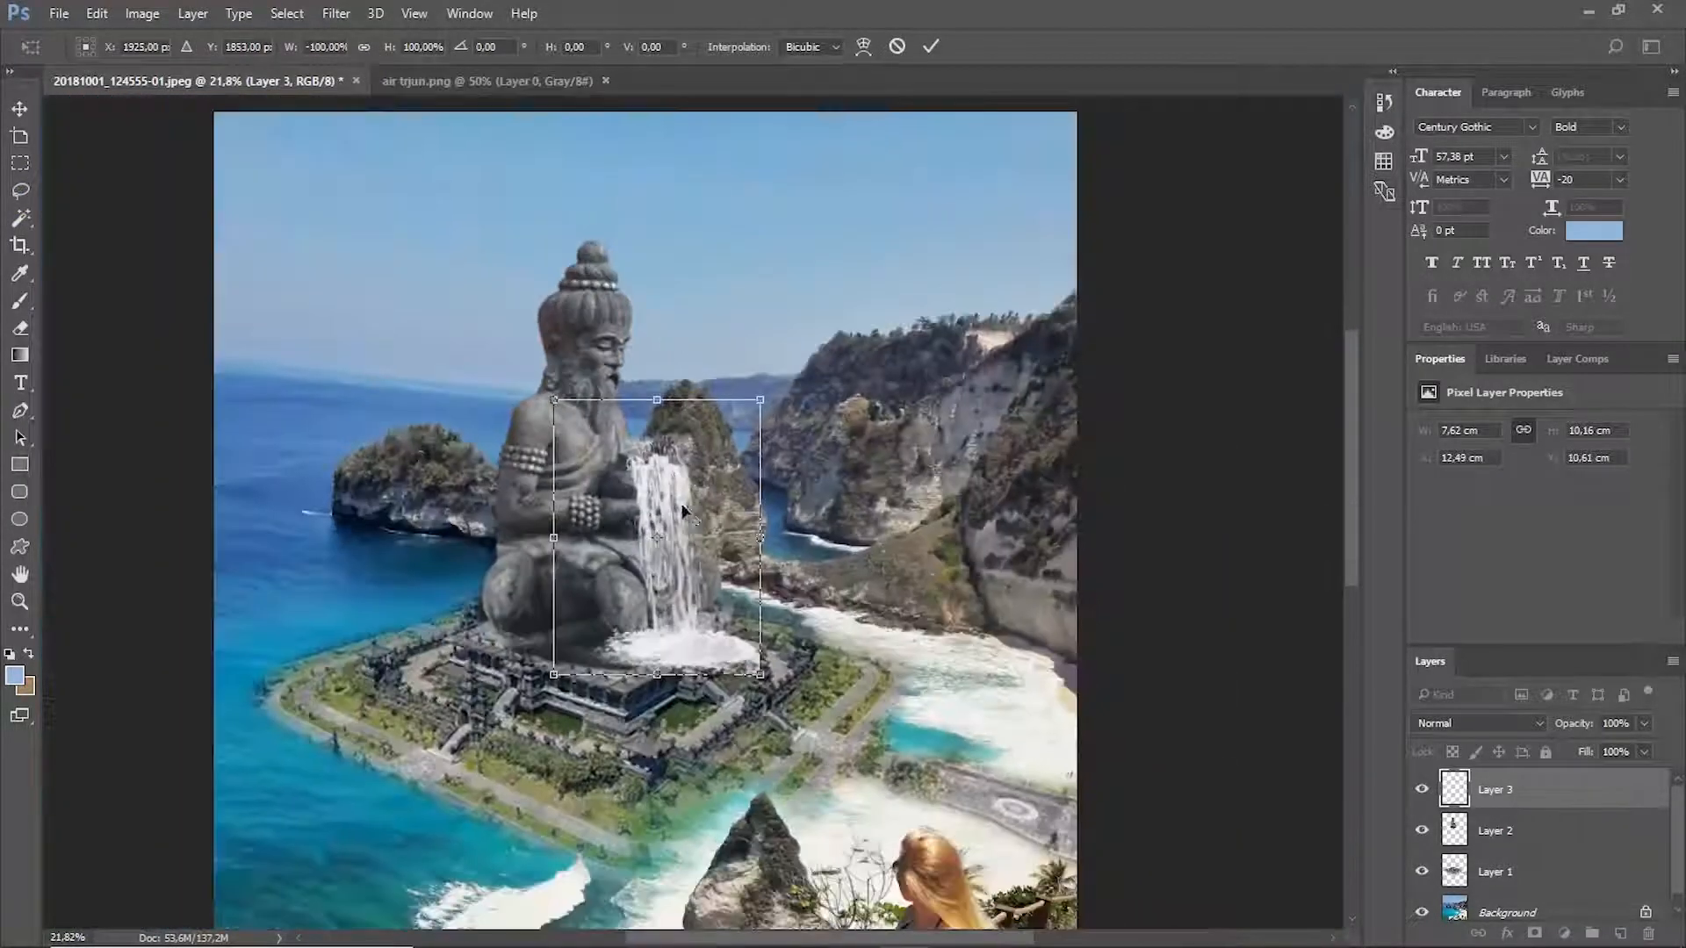
{"action": "scroll", "coordinate": [694, 500], "scroll_direction": "up", "scroll_amount": 2}
{"action": "left_click_drag", "start_coordinate": [778, 374], "coordinate": [696, 495]}
{"action": "left_click_drag", "start_coordinate": [619, 567], "coordinate": [660, 478]}
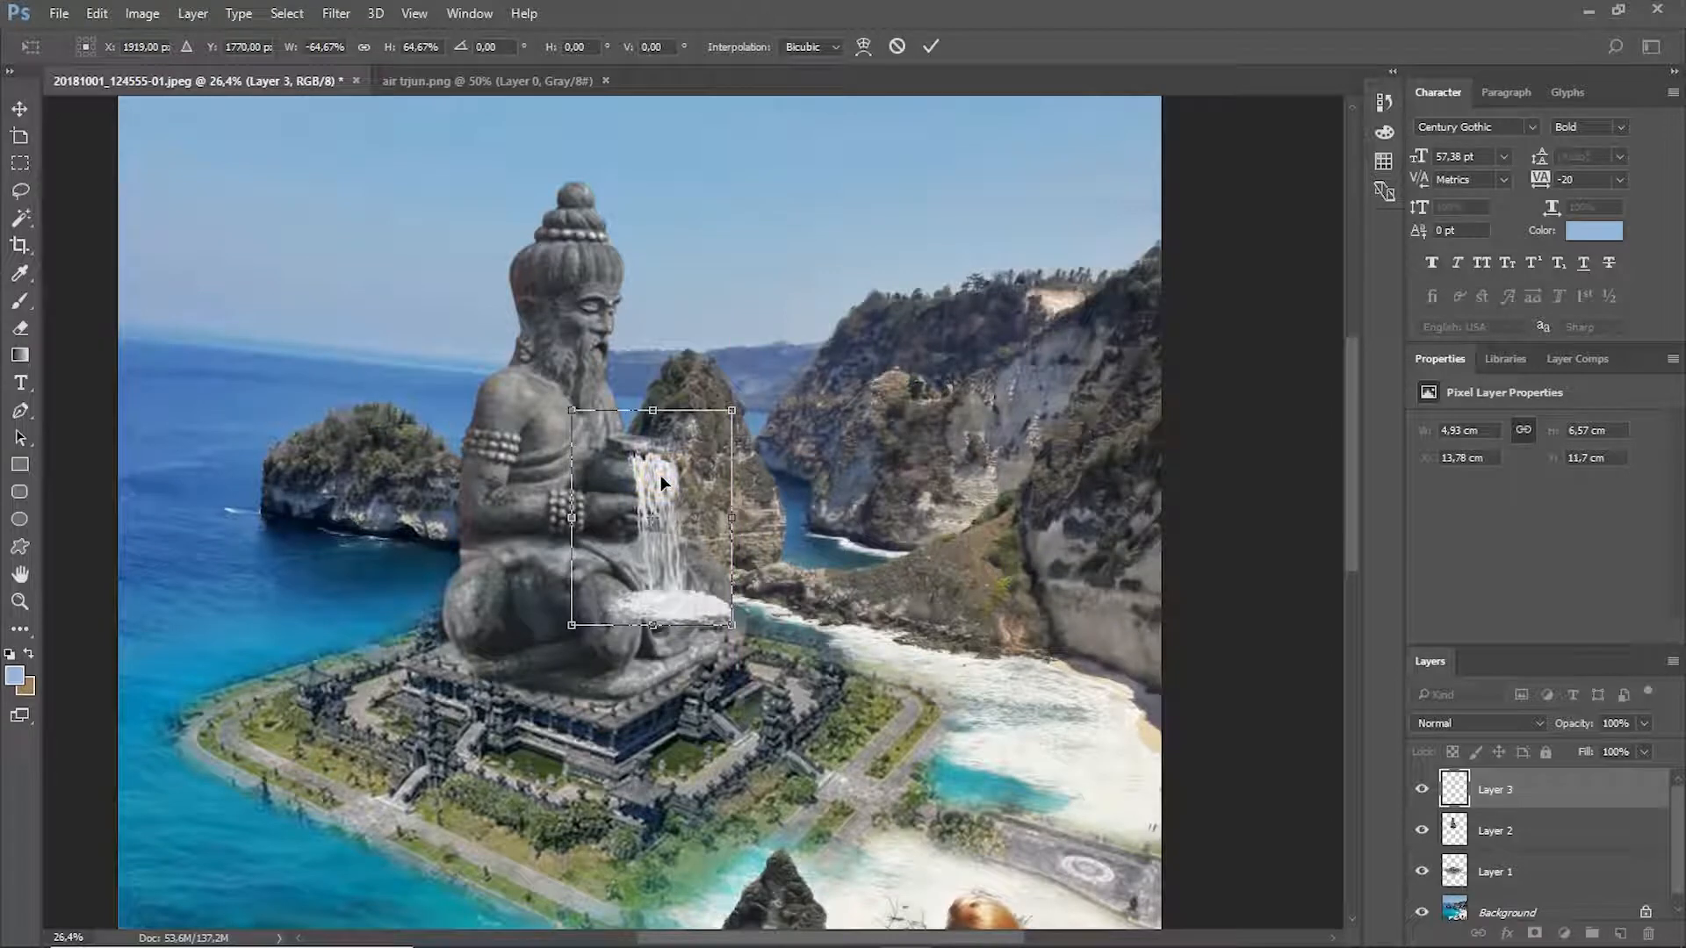
{"action": "left_click", "coordinate": [929, 47]}
Set the eraser to 174 px with 0% hardness and erase the splash foam at the waterfall's lower end.
{"action": "scroll", "coordinate": [700, 649], "scroll_direction": "up", "scroll_amount": 3}
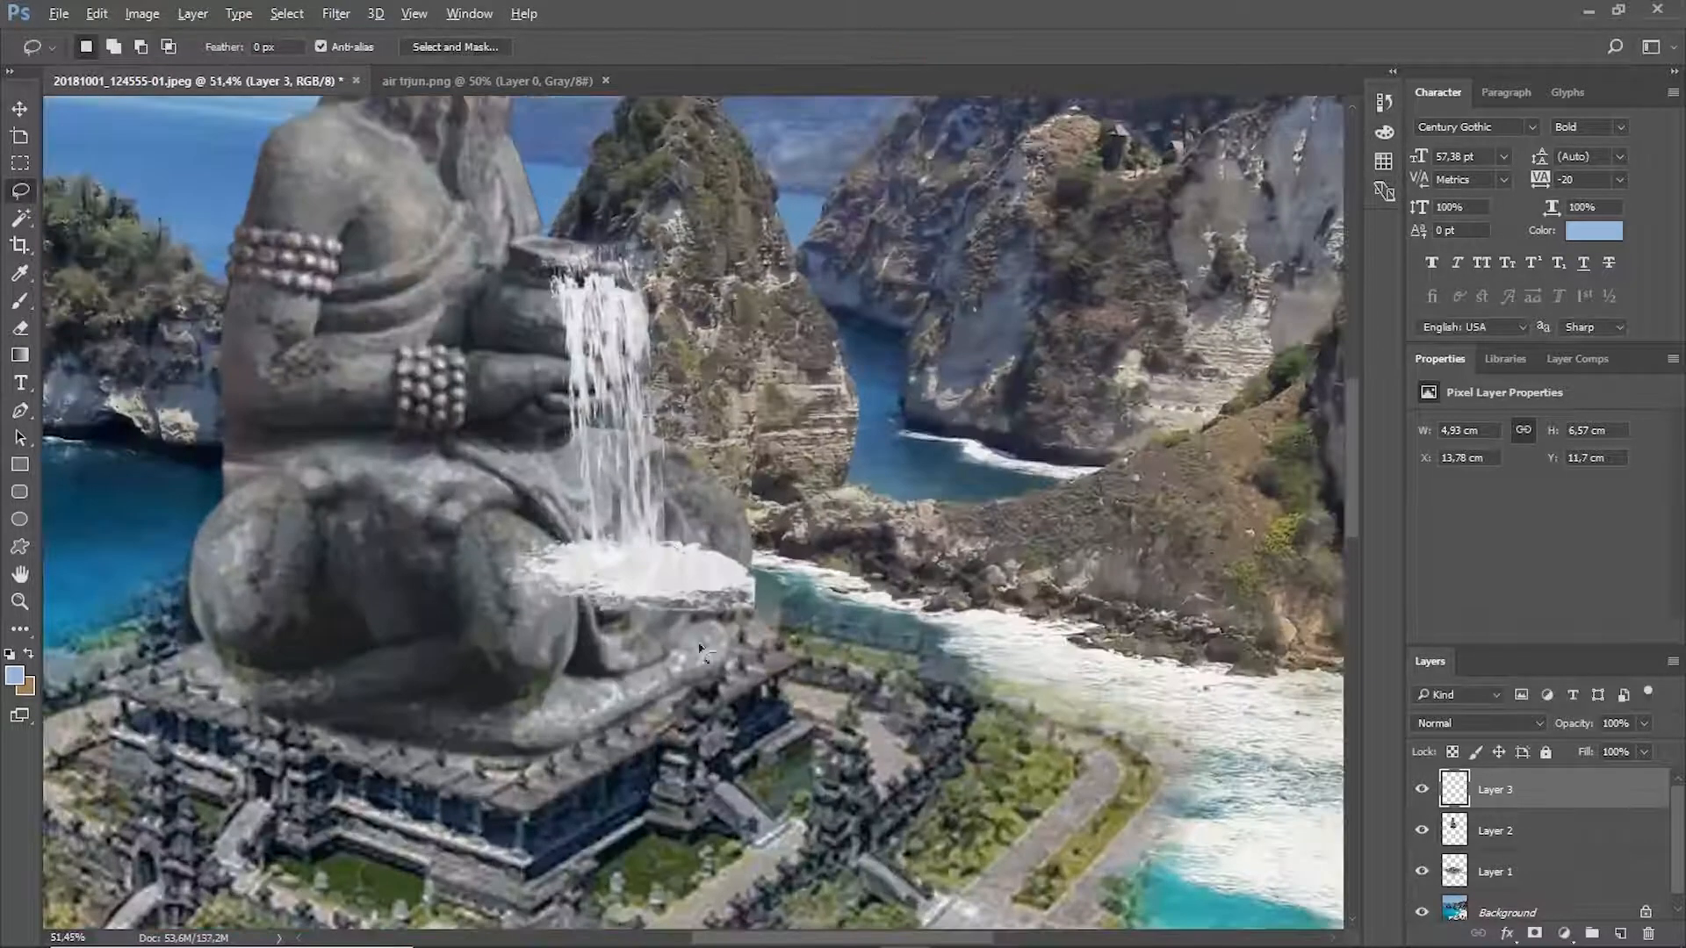
{"action": "left_click", "coordinate": [20, 328]}
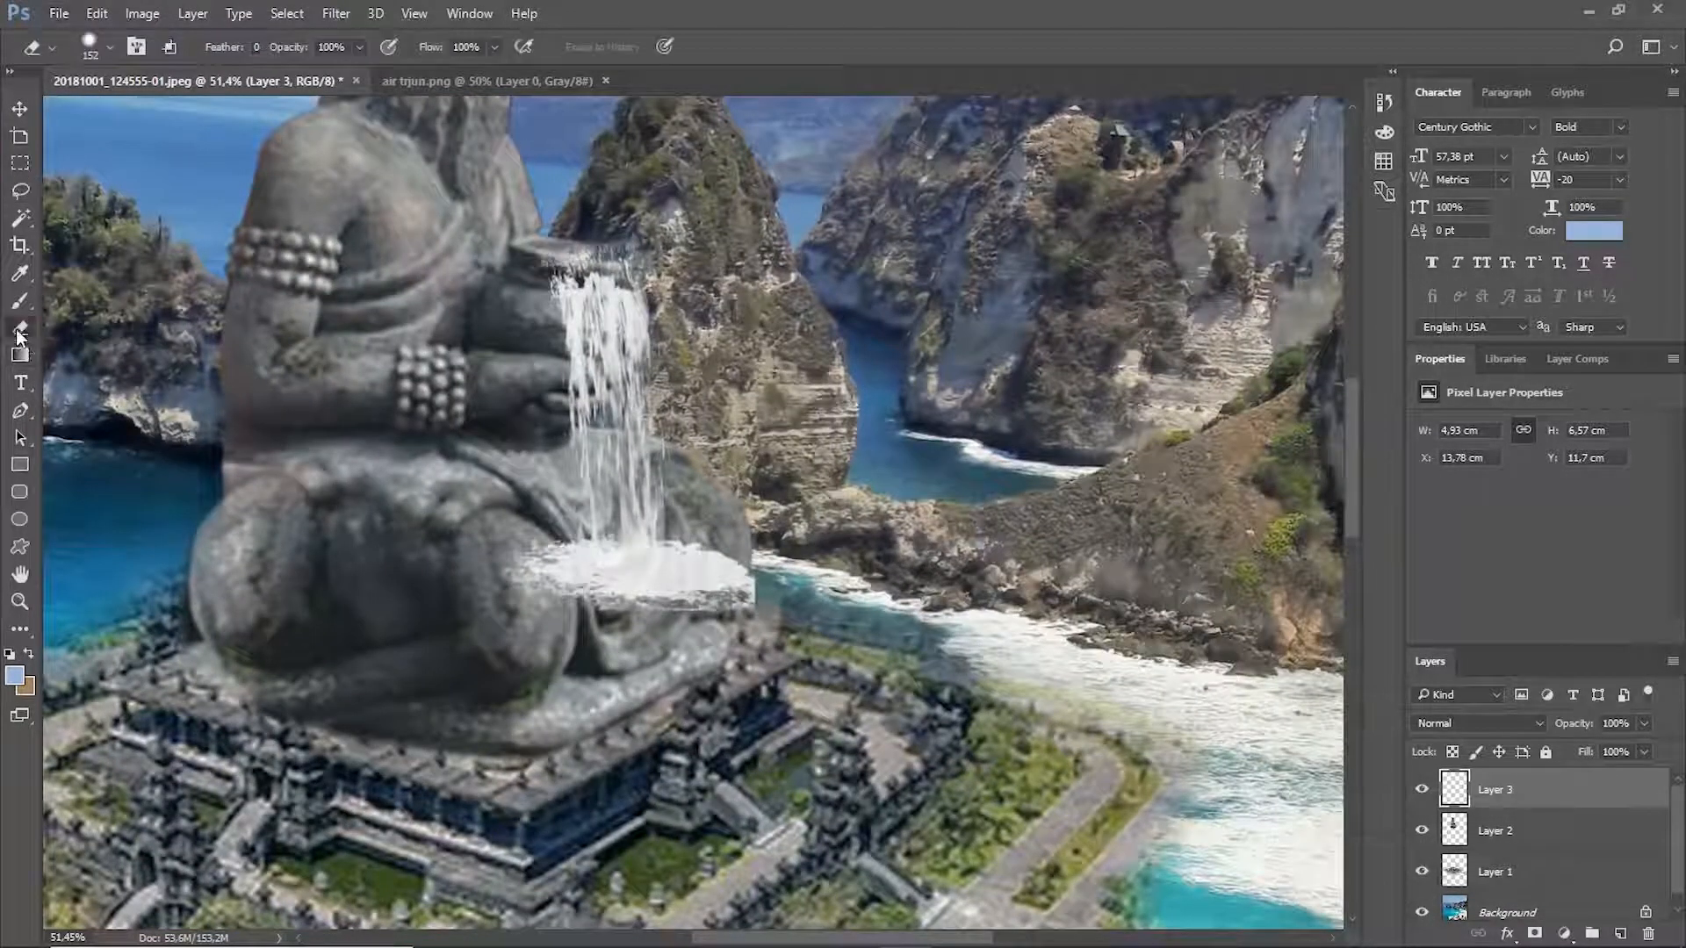
{"action": "right_click", "coordinate": [580, 654]}
{"action": "left_click_drag", "start_coordinate": [750, 728], "coordinate": [651, 730]}
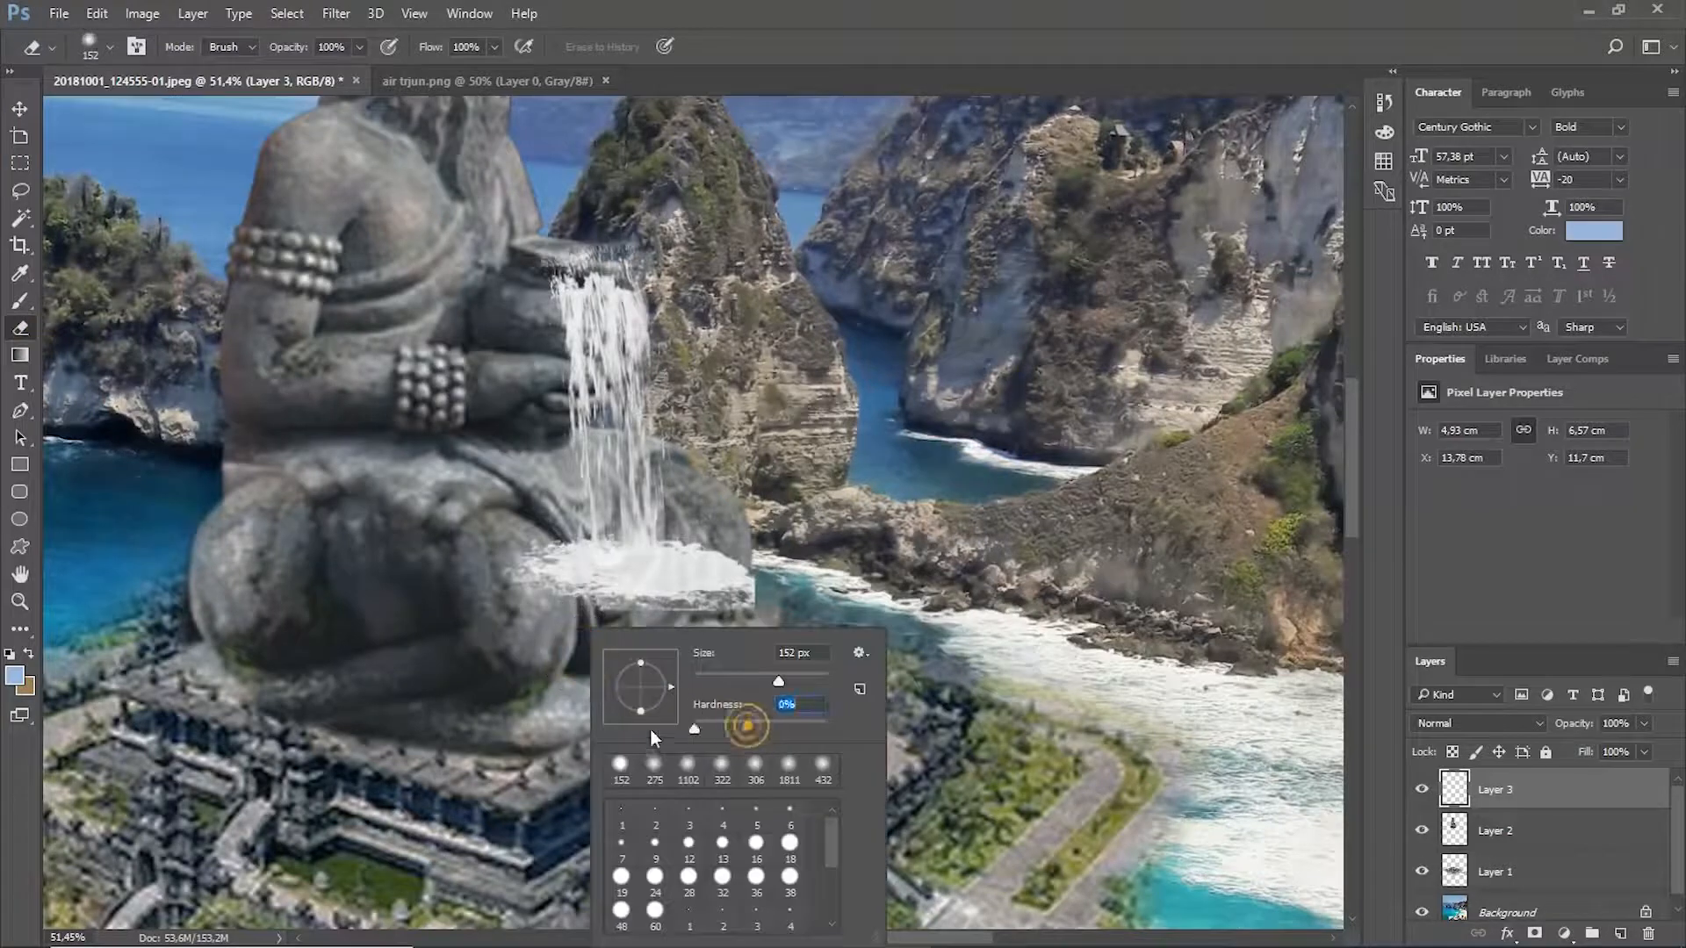
{"action": "left_click_drag", "start_coordinate": [778, 682], "coordinate": [785, 682]}
{"action": "mouse_move", "coordinate": [562, 629]}
{"action": "left_mouse_down"}
{"action": "mouse_move", "coordinate": [742, 618]}
{"action": "mouse_move", "coordinate": [494, 583]}
{"action": "mouse_move", "coordinate": [722, 603]}
{"action": "mouse_move", "coordinate": [593, 581]}
{"action": "mouse_move", "coordinate": [718, 575]}
{"action": "left_mouse_up"}
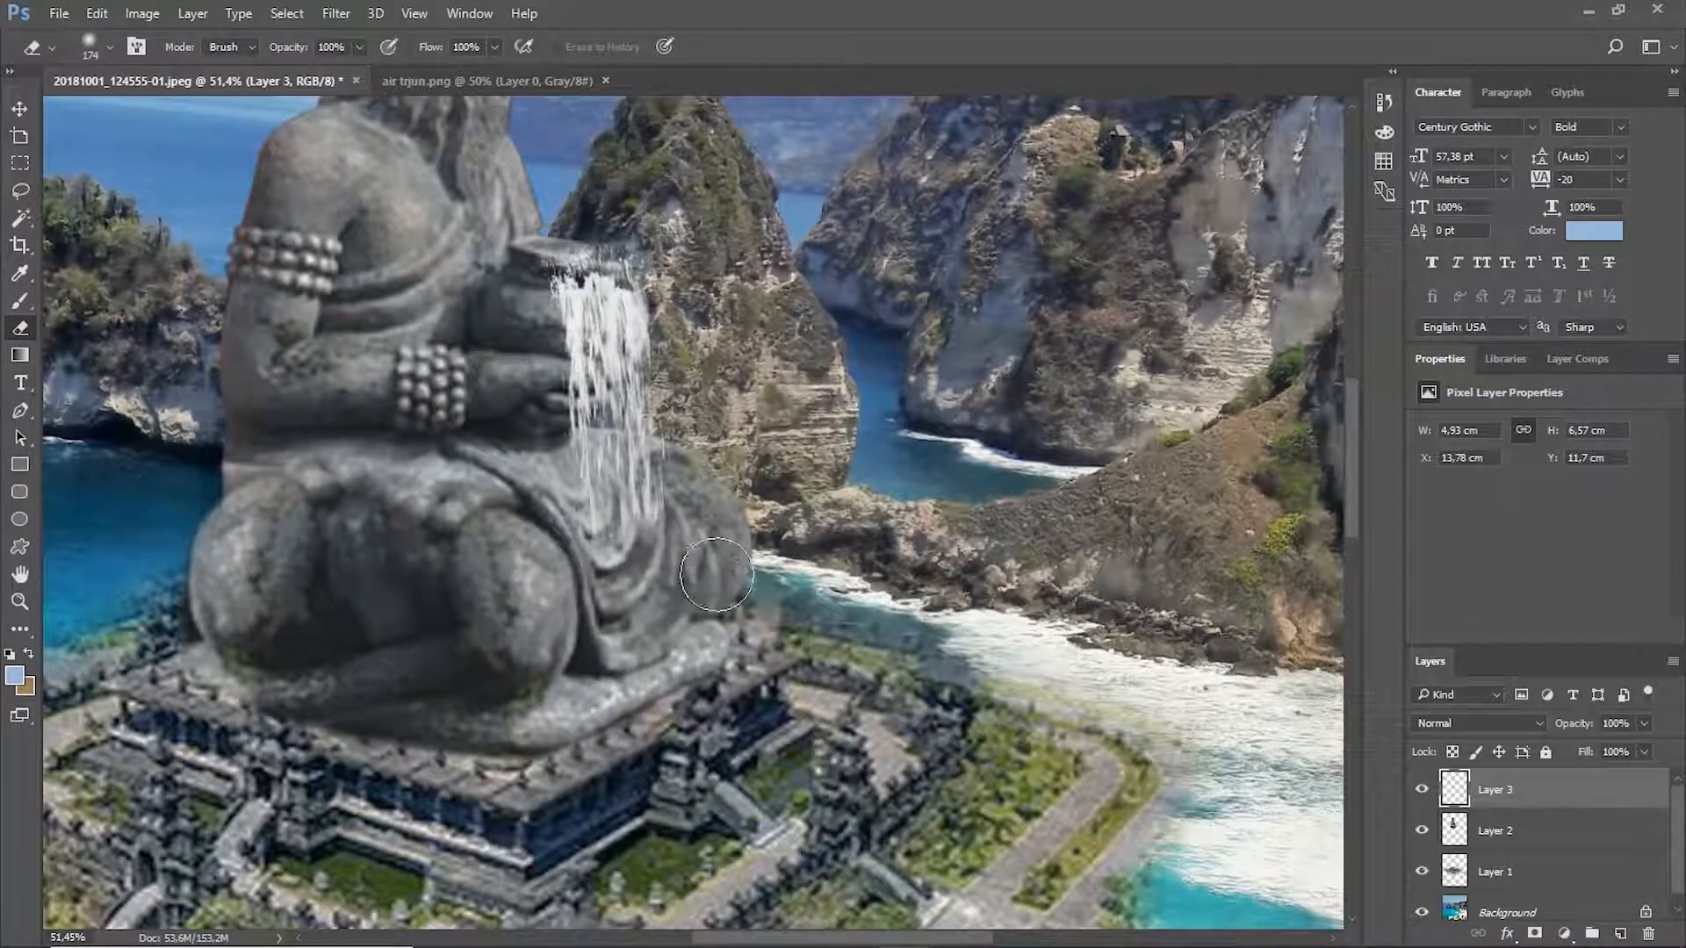
Set the waterfall layer's opacity to 65% and check it in the whole photo.
{"action": "scroll", "coordinate": [730, 570], "scroll_direction": "down", "scroll_amount": 4}
{"action": "scroll", "coordinate": [779, 425], "scroll_direction": "up", "scroll_amount": 3}
{"action": "scroll", "coordinate": [779, 426], "scroll_direction": "up", "scroll_amount": 1}
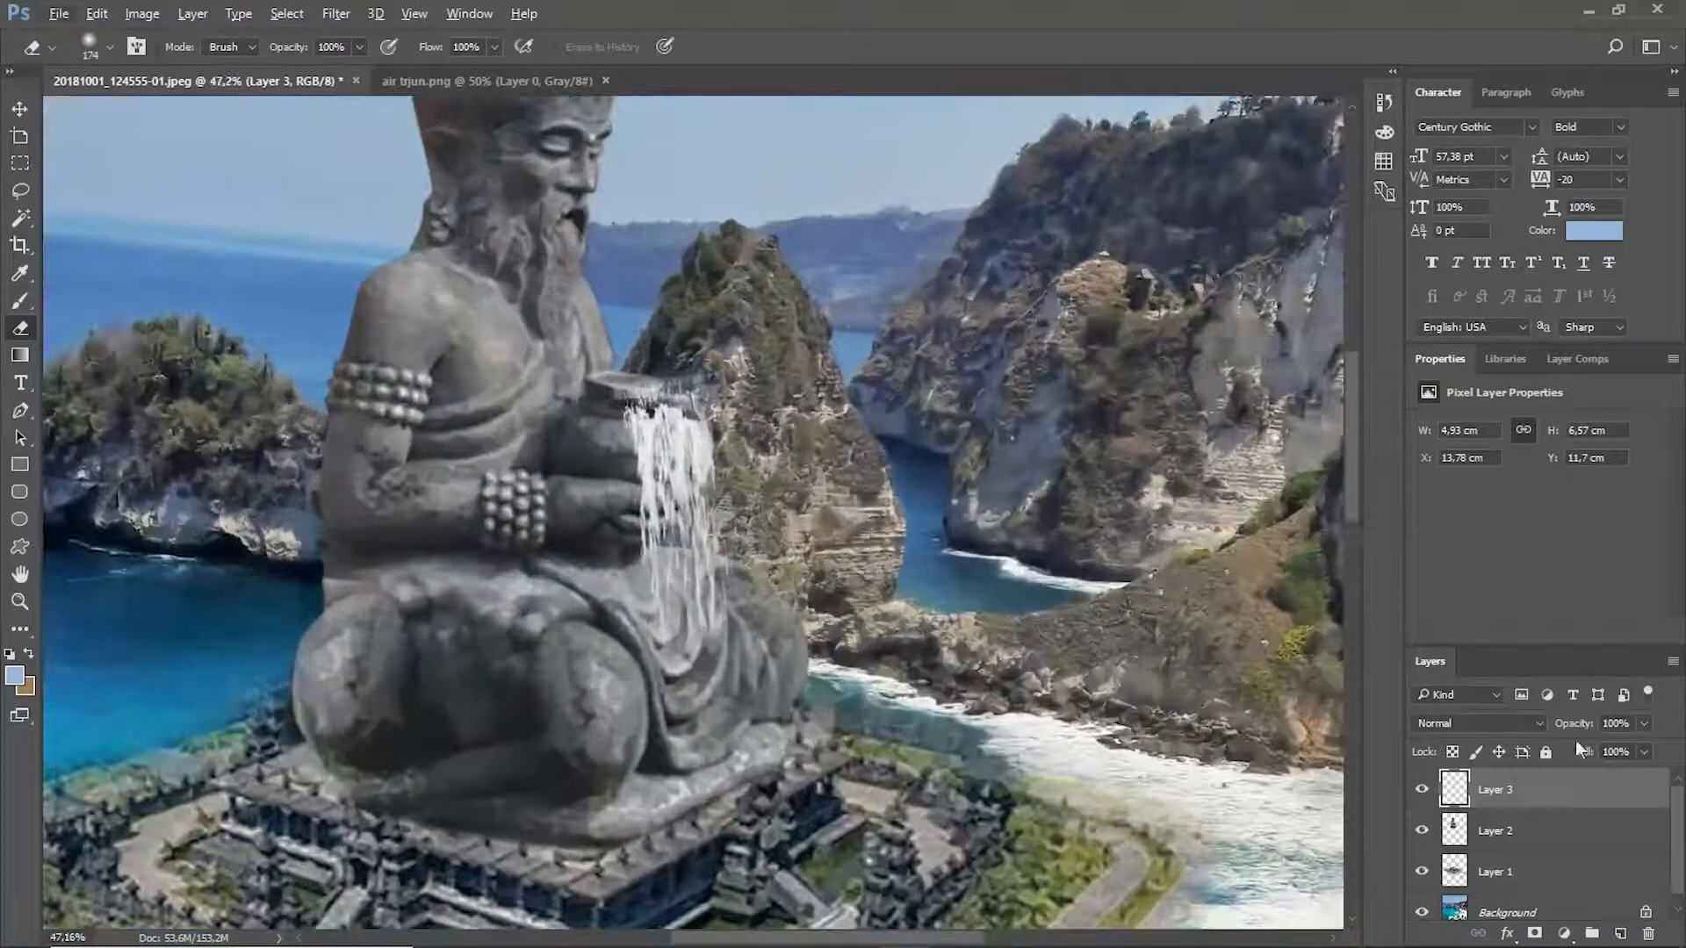
{"action": "left_click", "coordinate": [1610, 748]}
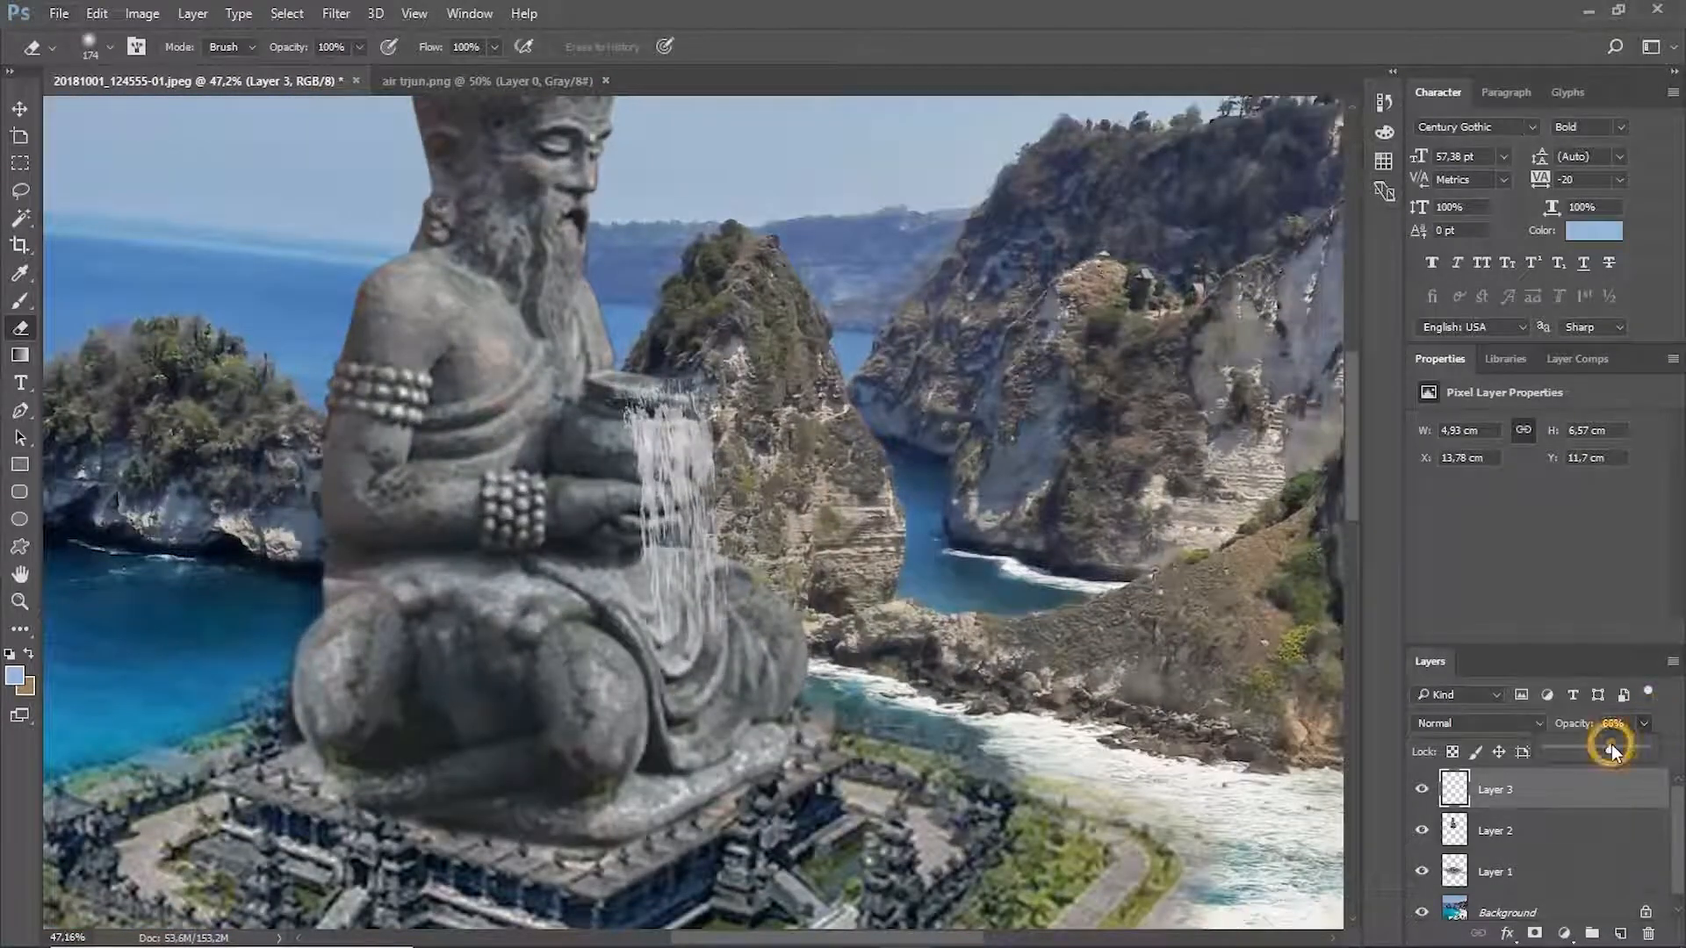
{"action": "scroll", "coordinate": [301, 431], "scroll_direction": "down", "scroll_amount": 4}
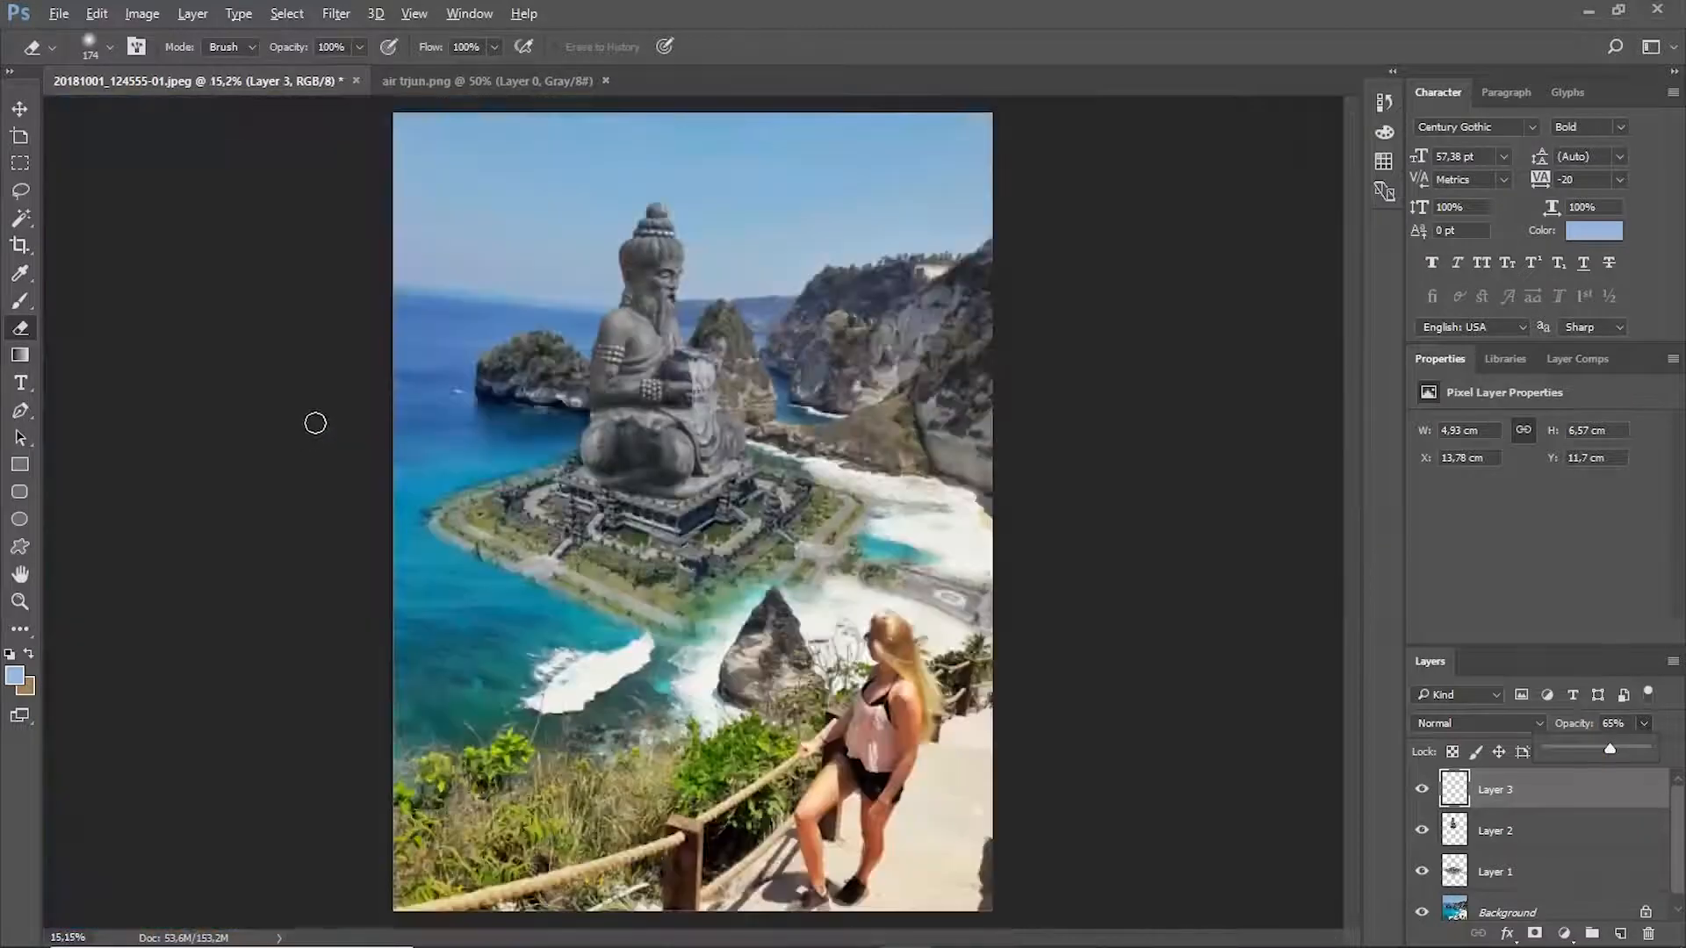
Erase the waterfall's upper edge around the pot's rim and nudge the water up to the pot's mouth.
{"action": "scroll", "coordinate": [812, 553], "scroll_direction": "up", "scroll_amount": 5}
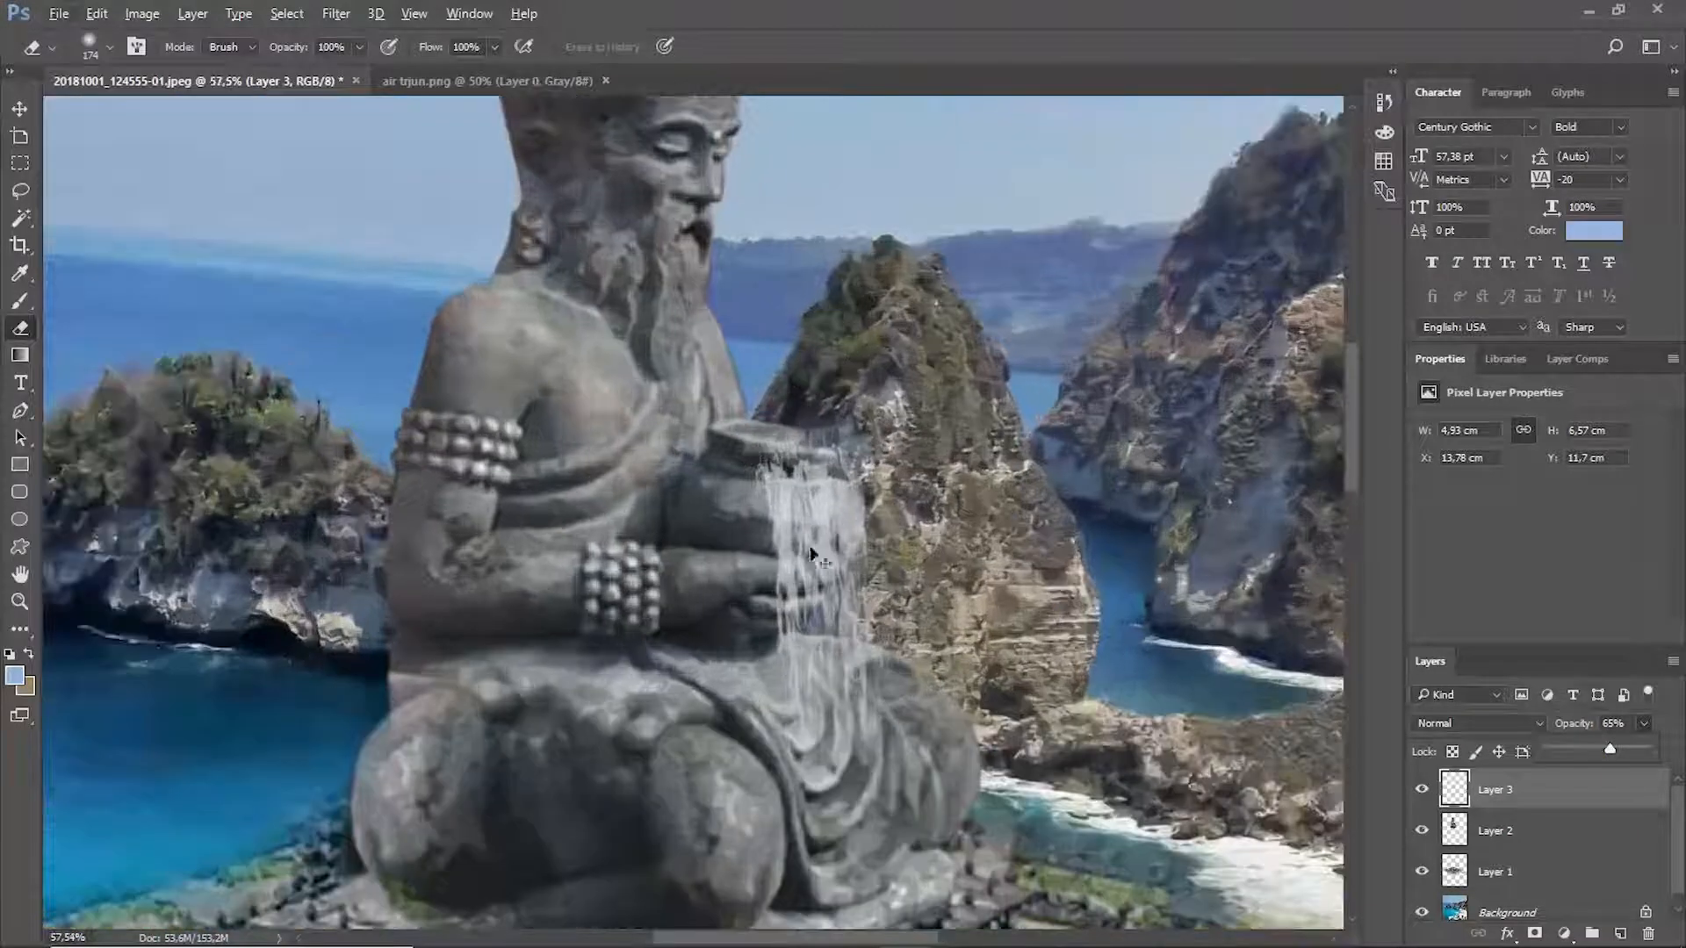
{"action": "left_click_drag", "start_coordinate": [810, 553], "coordinate": [822, 489]}
{"action": "key", "text": "ctrl+z"}
{"action": "left_click_drag", "start_coordinate": [847, 411], "coordinate": [746, 408]}
{"action": "left_click_drag", "start_coordinate": [829, 498], "coordinate": [821, 471]}
{"action": "scroll", "coordinate": [825, 430], "scroll_direction": "down", "scroll_amount": 3}
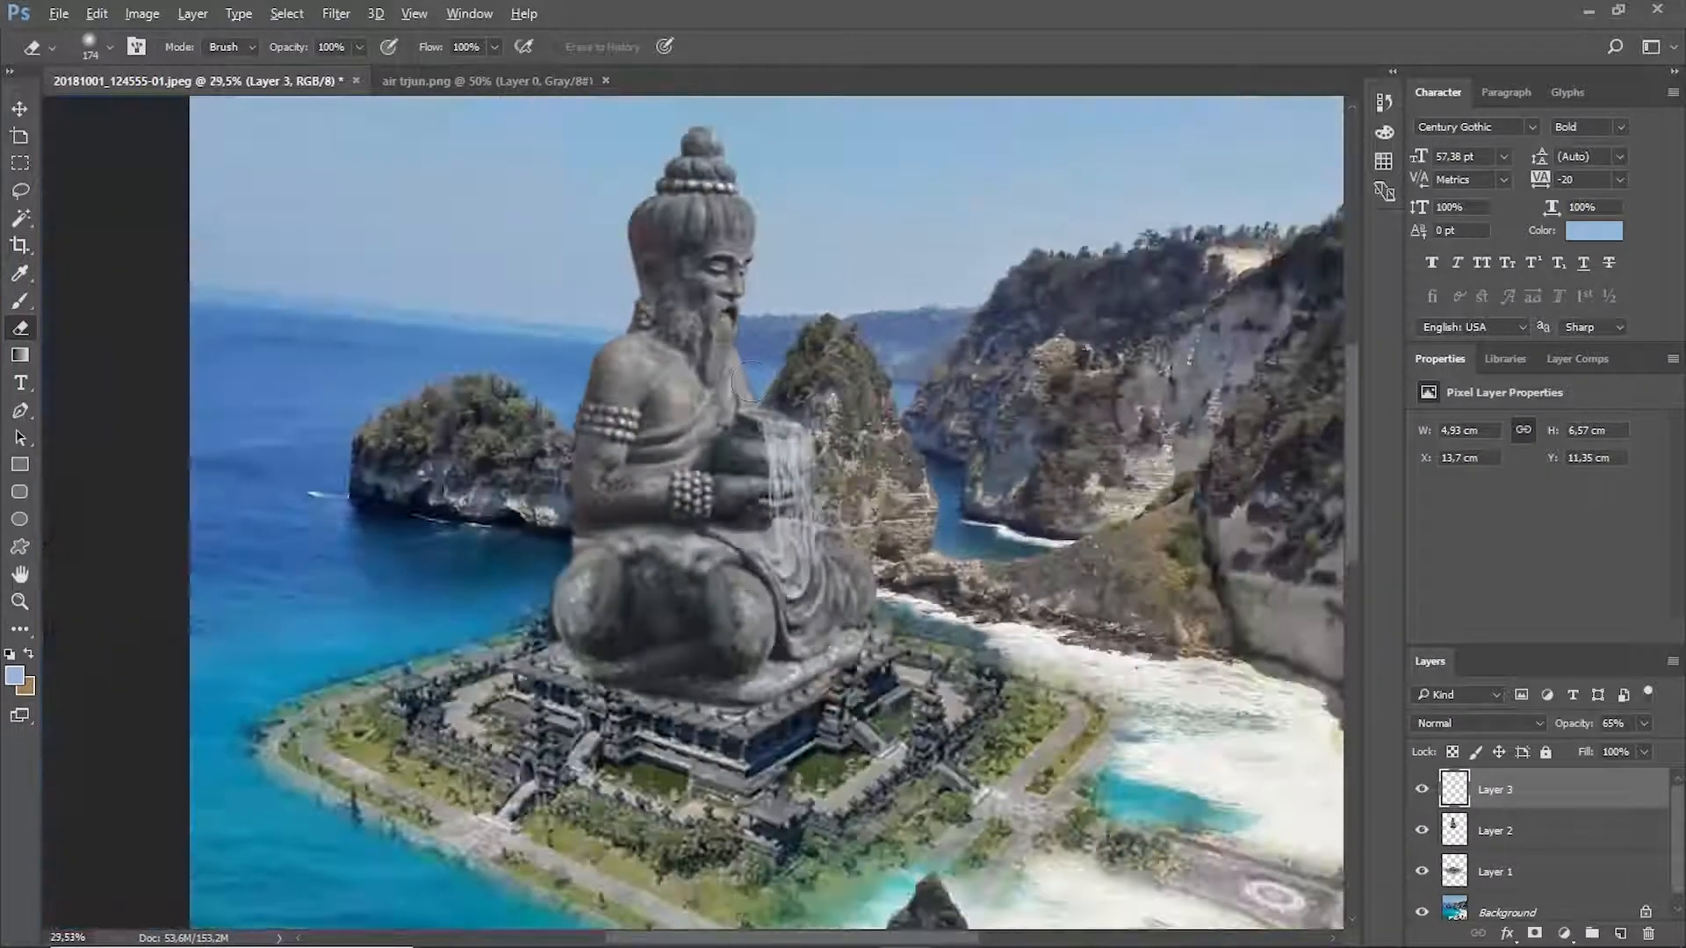
Set the waterfall layer's opacity to 80% and review the composite up close and as a whole.
{"action": "scroll", "coordinate": [822, 449], "scroll_direction": "up", "scroll_amount": 1}
{"action": "scroll", "coordinate": [822, 449], "scroll_direction": "up", "scroll_amount": 1}
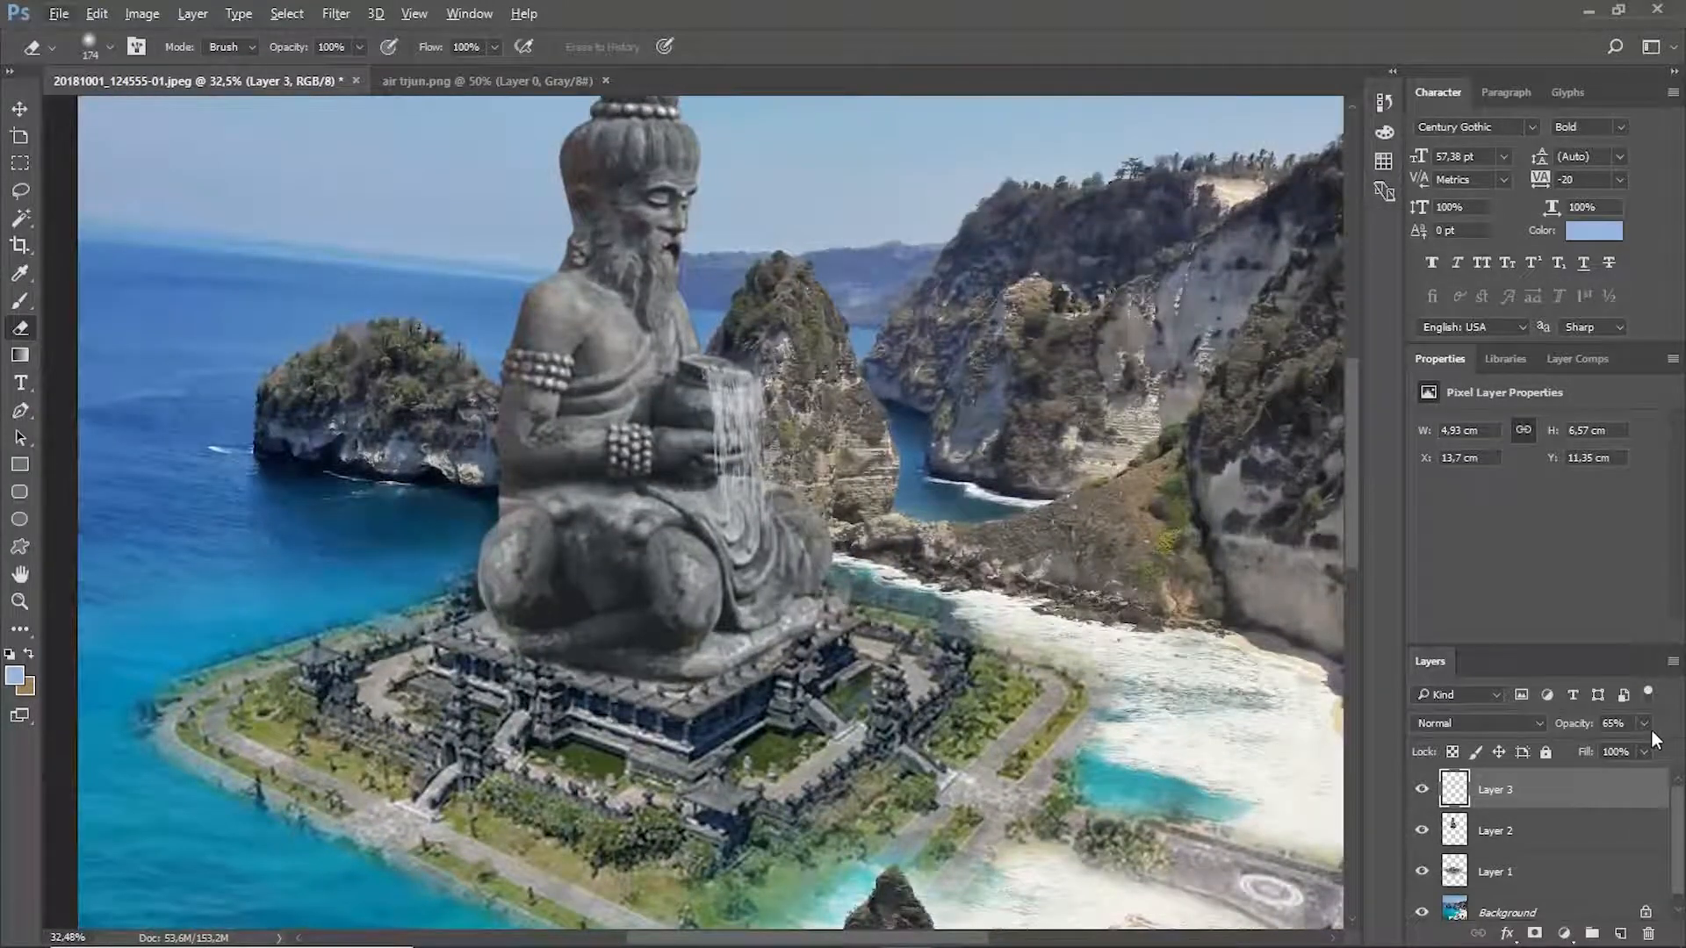
{"action": "left_click_drag", "start_coordinate": [1644, 738], "coordinate": [1647, 746]}
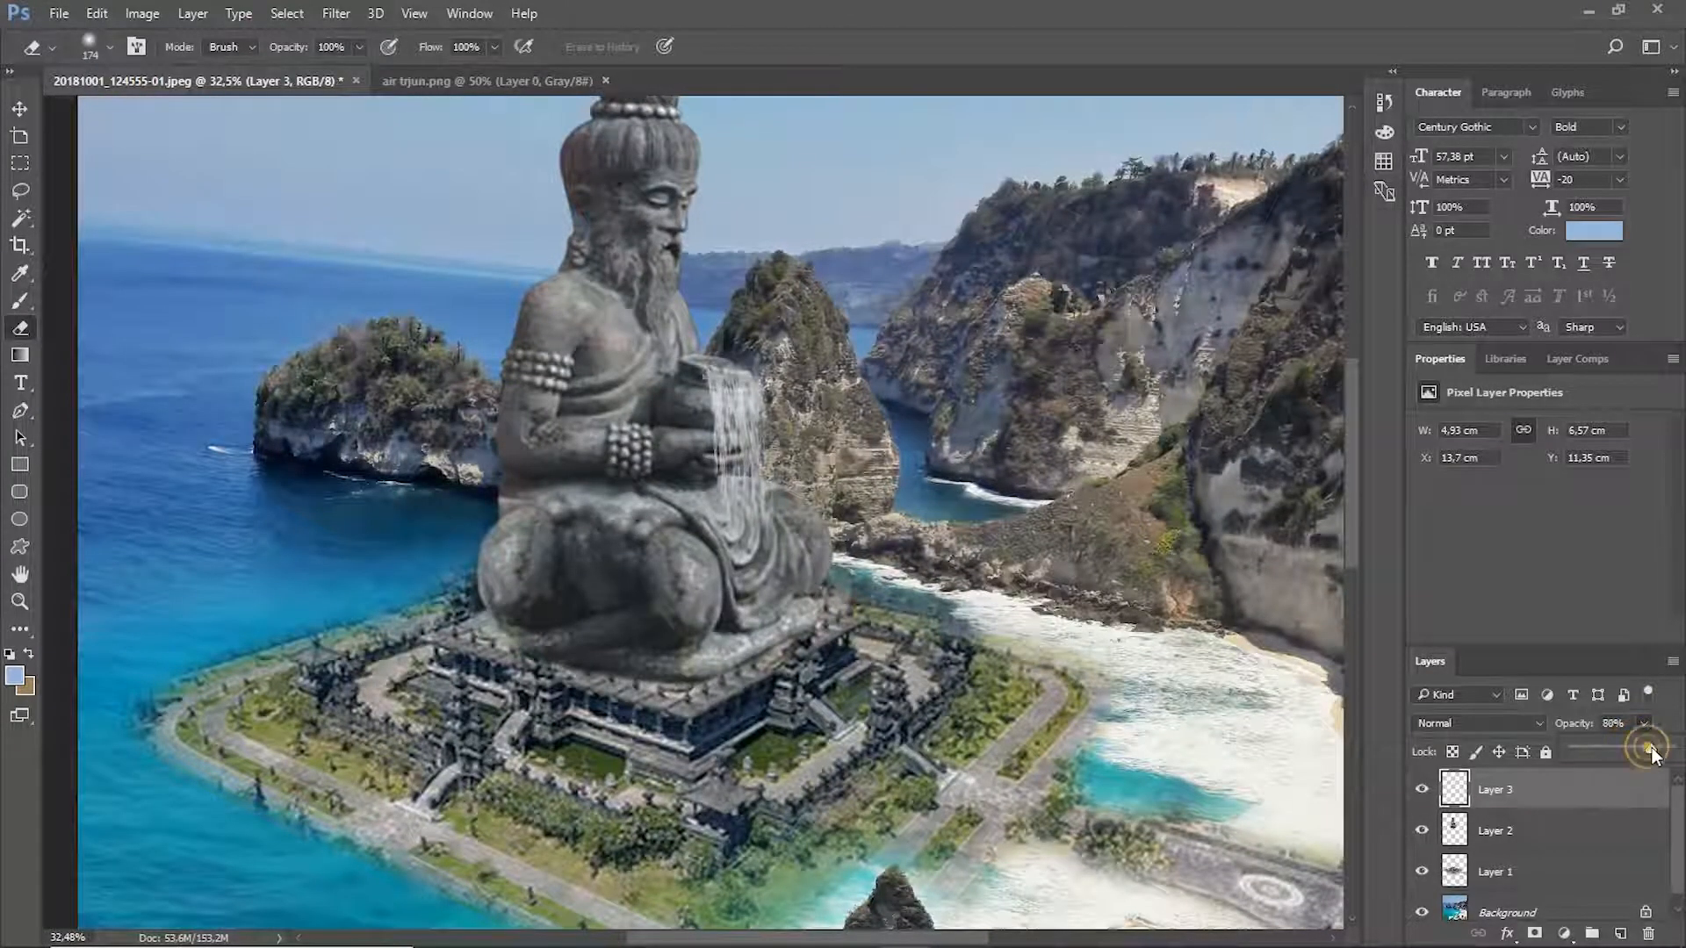
{"action": "scroll", "coordinate": [973, 595], "scroll_direction": "down", "scroll_amount": 3}
{"action": "scroll", "coordinate": [747, 475], "scroll_direction": "up", "scroll_amount": 4}
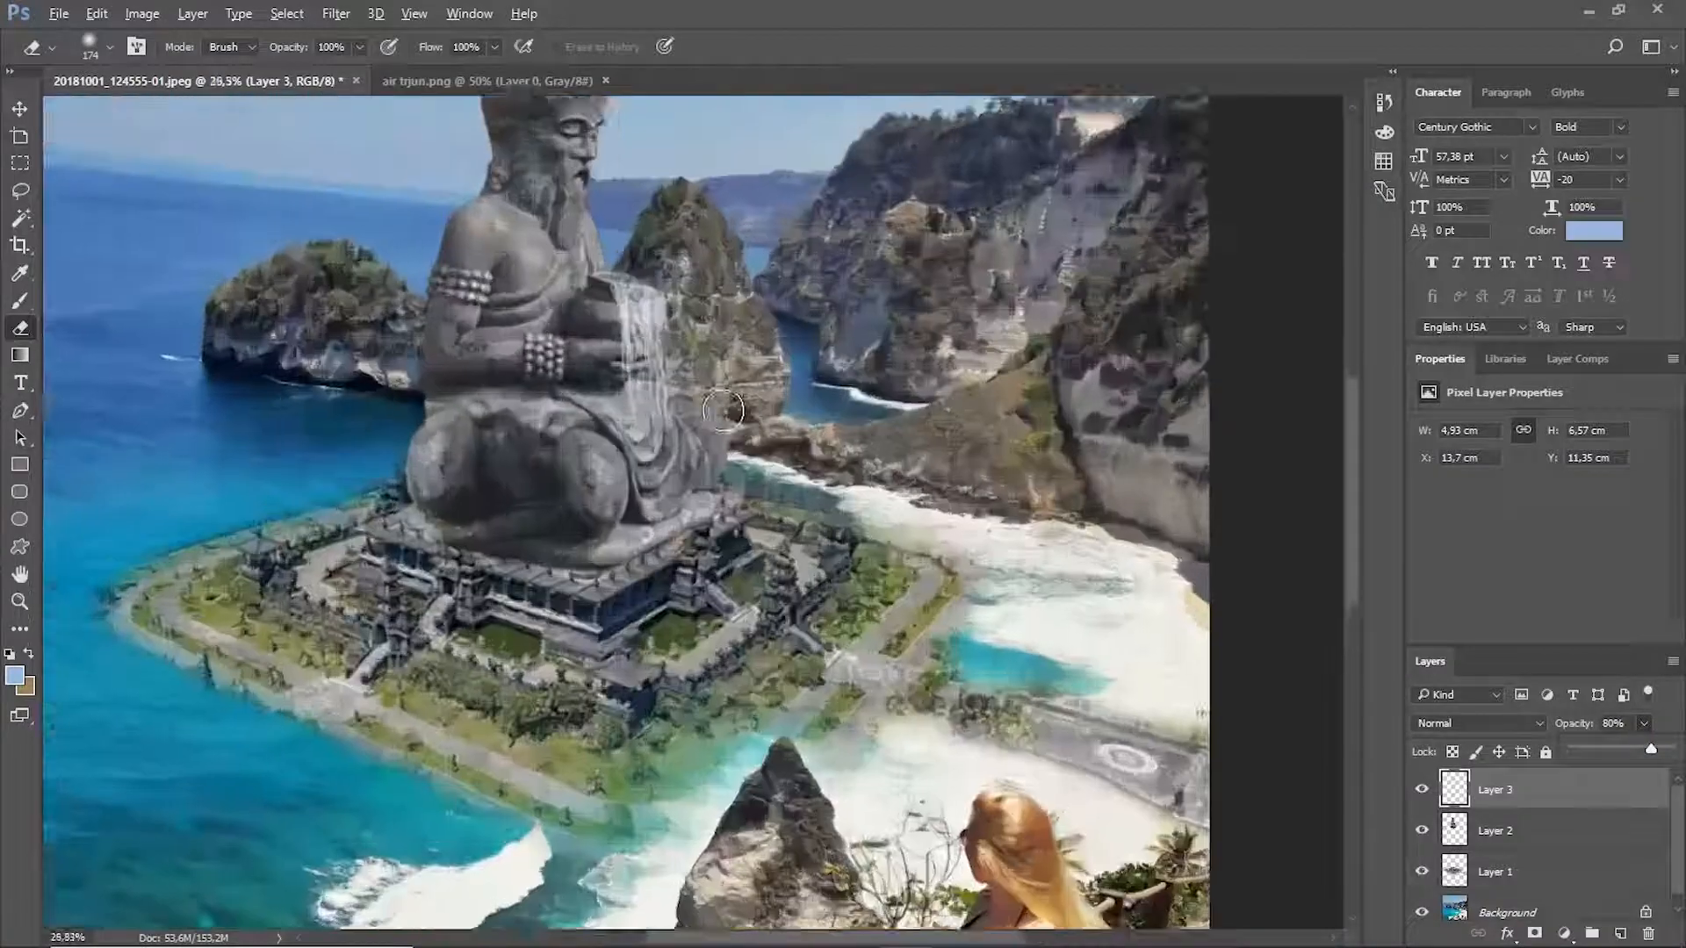
{"action": "scroll", "coordinate": [747, 475], "scroll_direction": "down", "scroll_amount": 5}
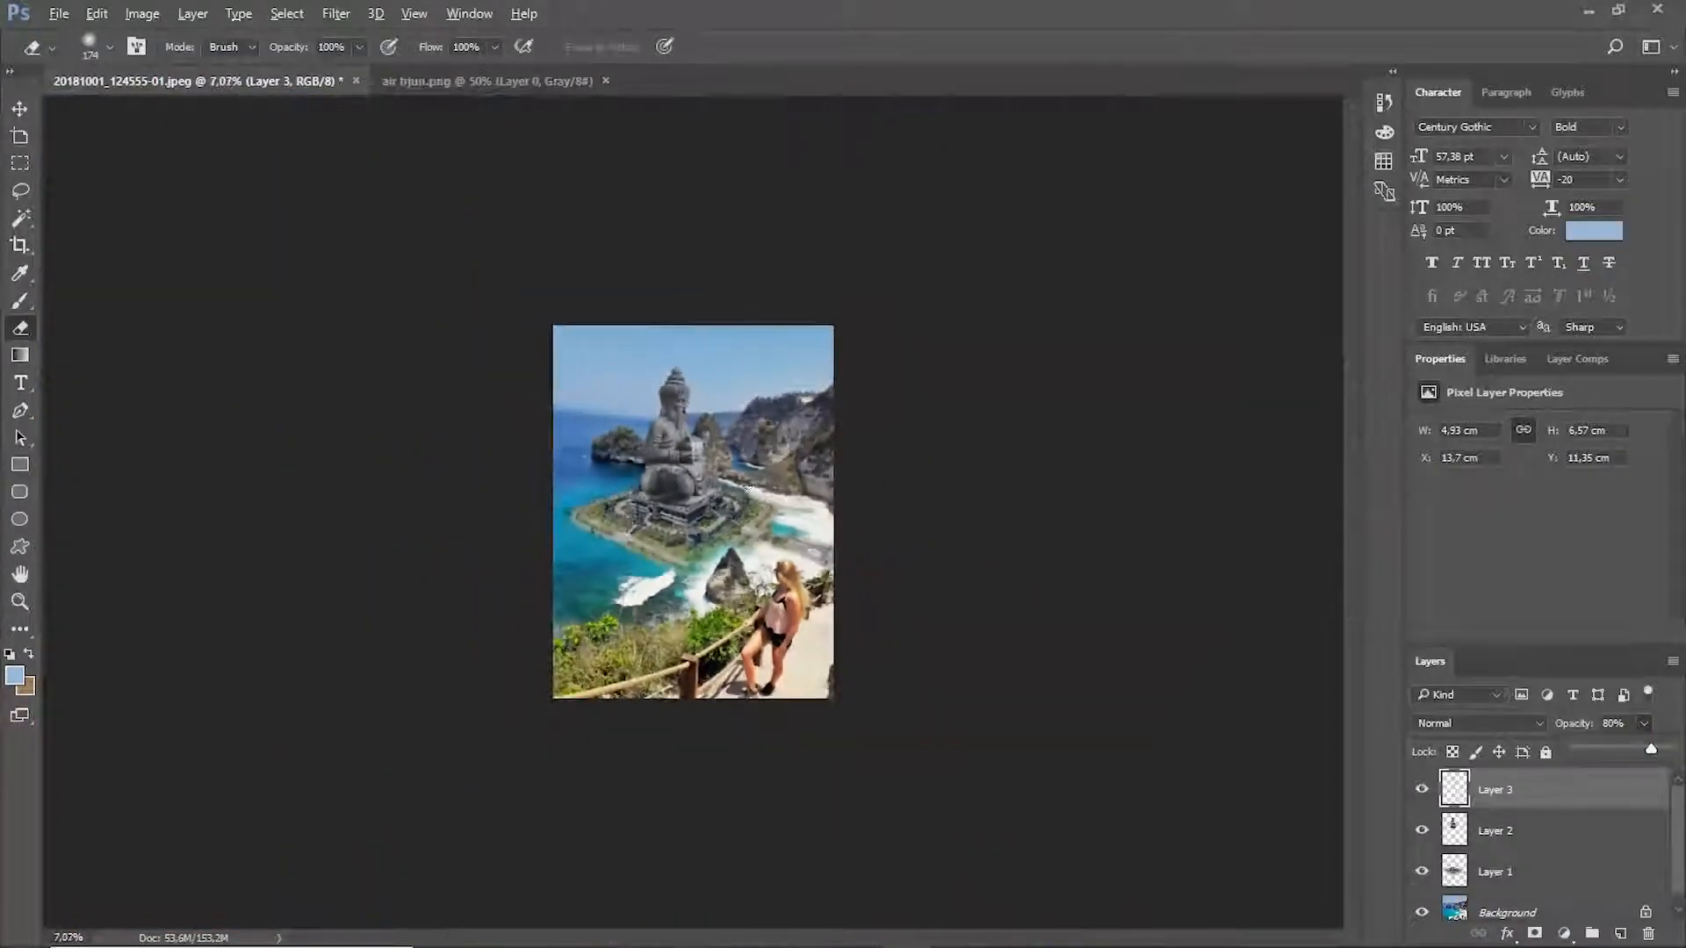
{"action": "scroll", "coordinate": [700, 369], "scroll_direction": "up", "scroll_amount": 3}
{"action": "scroll", "coordinate": [699, 370], "scroll_direction": "up", "scroll_amount": 3}
{"action": "scroll", "coordinate": [678, 308], "scroll_direction": "down", "scroll_amount": 2}
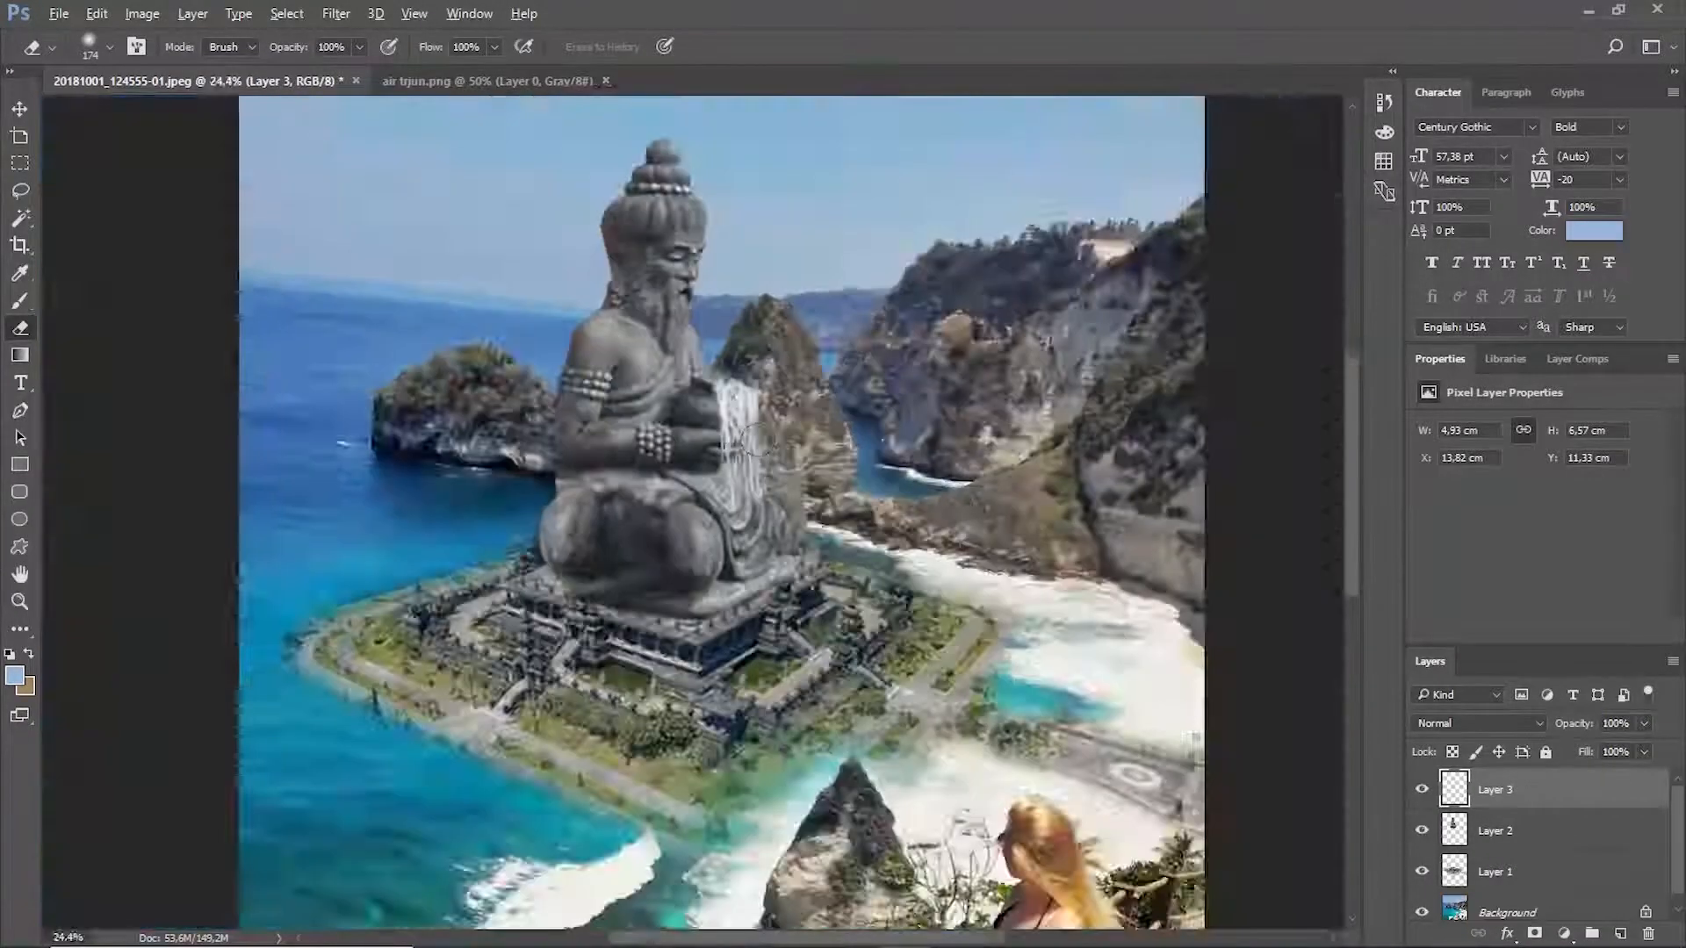
Duplicate the waterfall layer twice and move each copy further down to lengthen the stream to the statue's base.
{"action": "scroll", "coordinate": [703, 342], "scroll_direction": "up", "scroll_amount": 1}
{"action": "key", "text": "ctrl+j"}
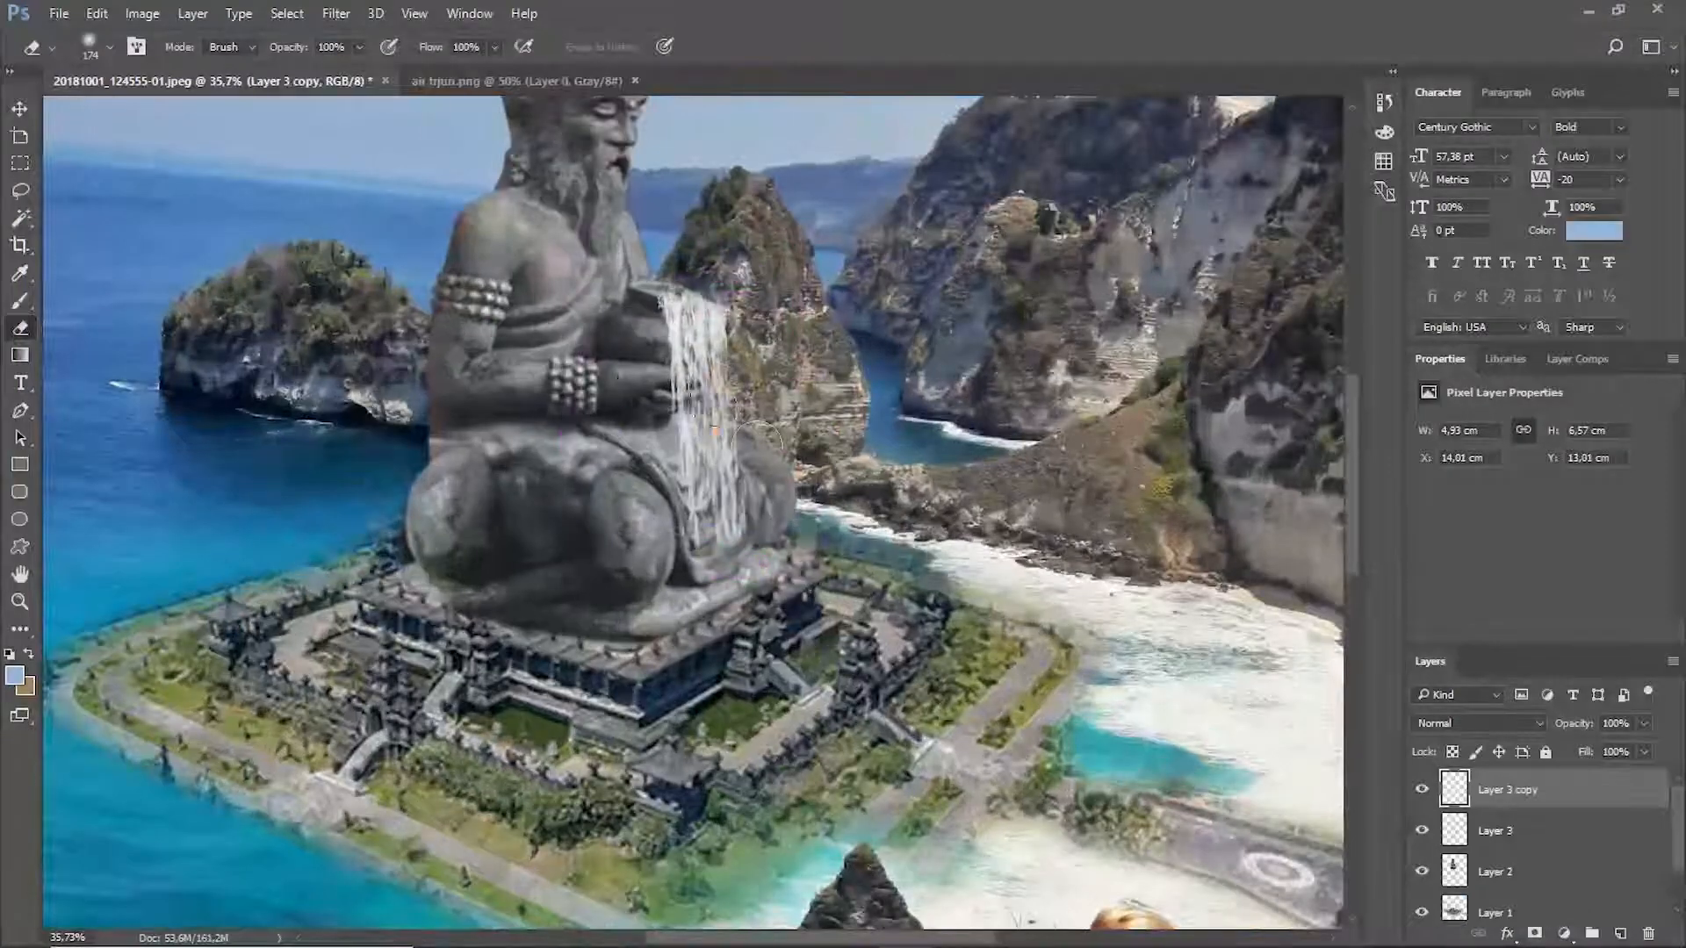
{"action": "scroll", "coordinate": [746, 503], "scroll_direction": "down", "scroll_amount": 4}
{"action": "scroll", "coordinate": [698, 498], "scroll_direction": "up", "scroll_amount": 3}
{"action": "scroll", "coordinate": [736, 401], "scroll_direction": "down", "scroll_amount": 4}
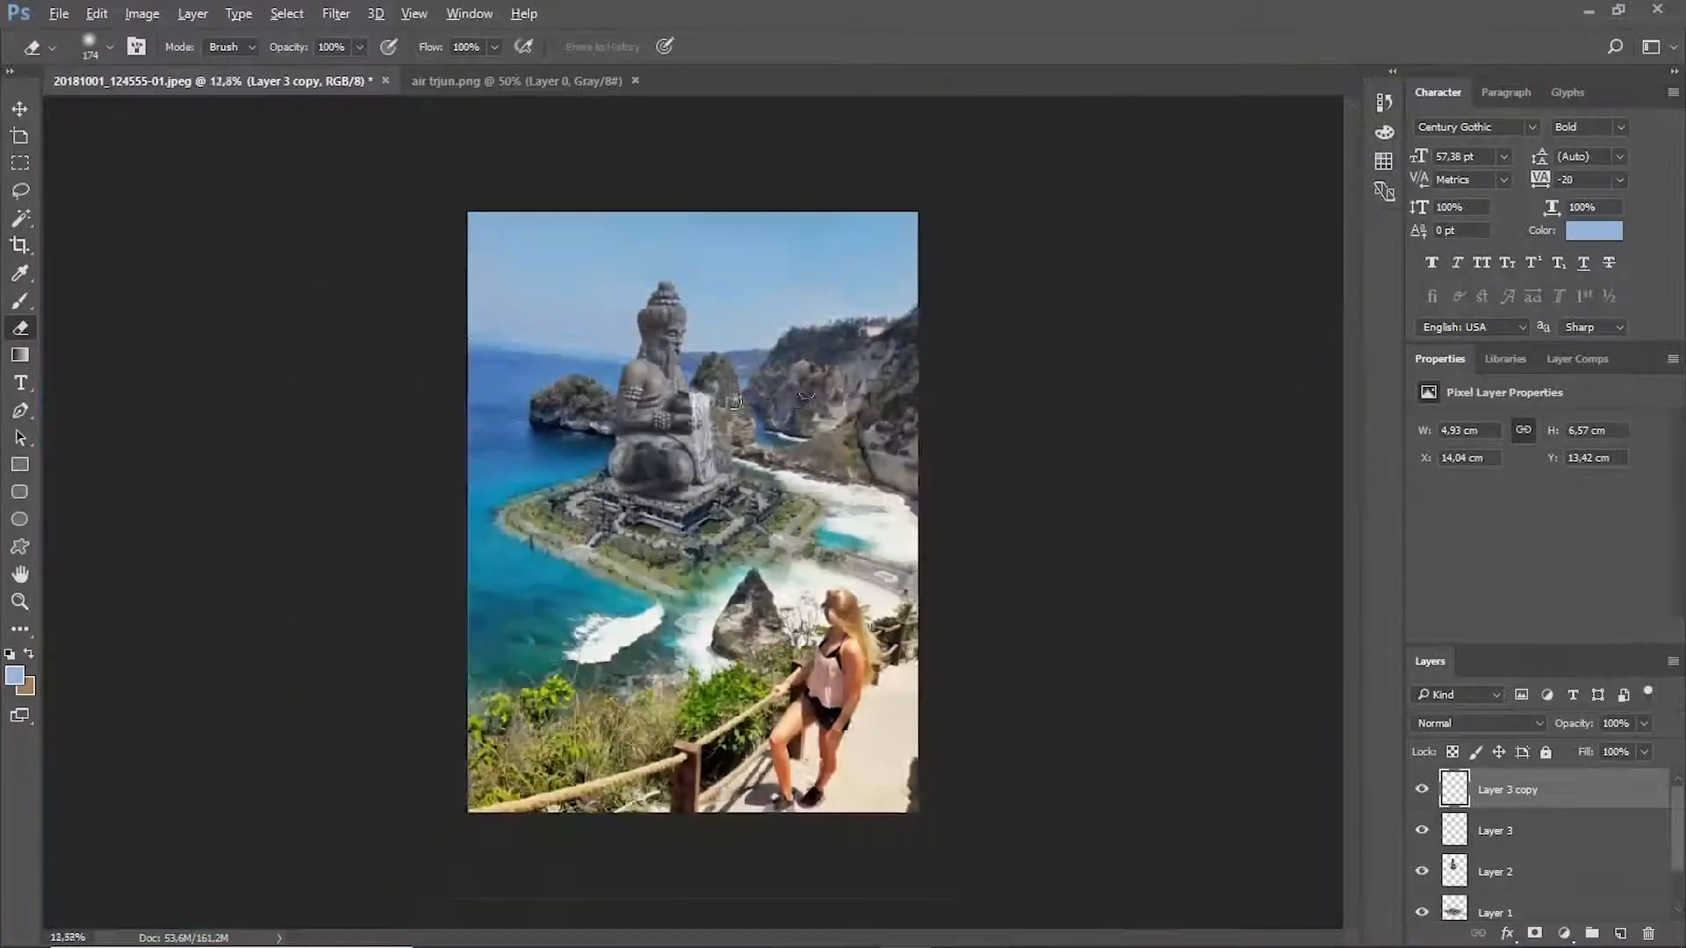
{"action": "scroll", "coordinate": [709, 446], "scroll_direction": "up", "scroll_amount": 3}
{"action": "left_click_drag", "start_coordinate": [720, 445], "coordinate": [727, 497]}
{"action": "scroll", "coordinate": [727, 497], "scroll_direction": "down", "scroll_amount": 3}
{"action": "scroll", "coordinate": [702, 466], "scroll_direction": "up", "scroll_amount": 3}
{"action": "scroll", "coordinate": [703, 492], "scroll_direction": "down", "scroll_amount": 3}
{"action": "scroll", "coordinate": [762, 374], "scroll_direction": "up", "scroll_amount": 3}
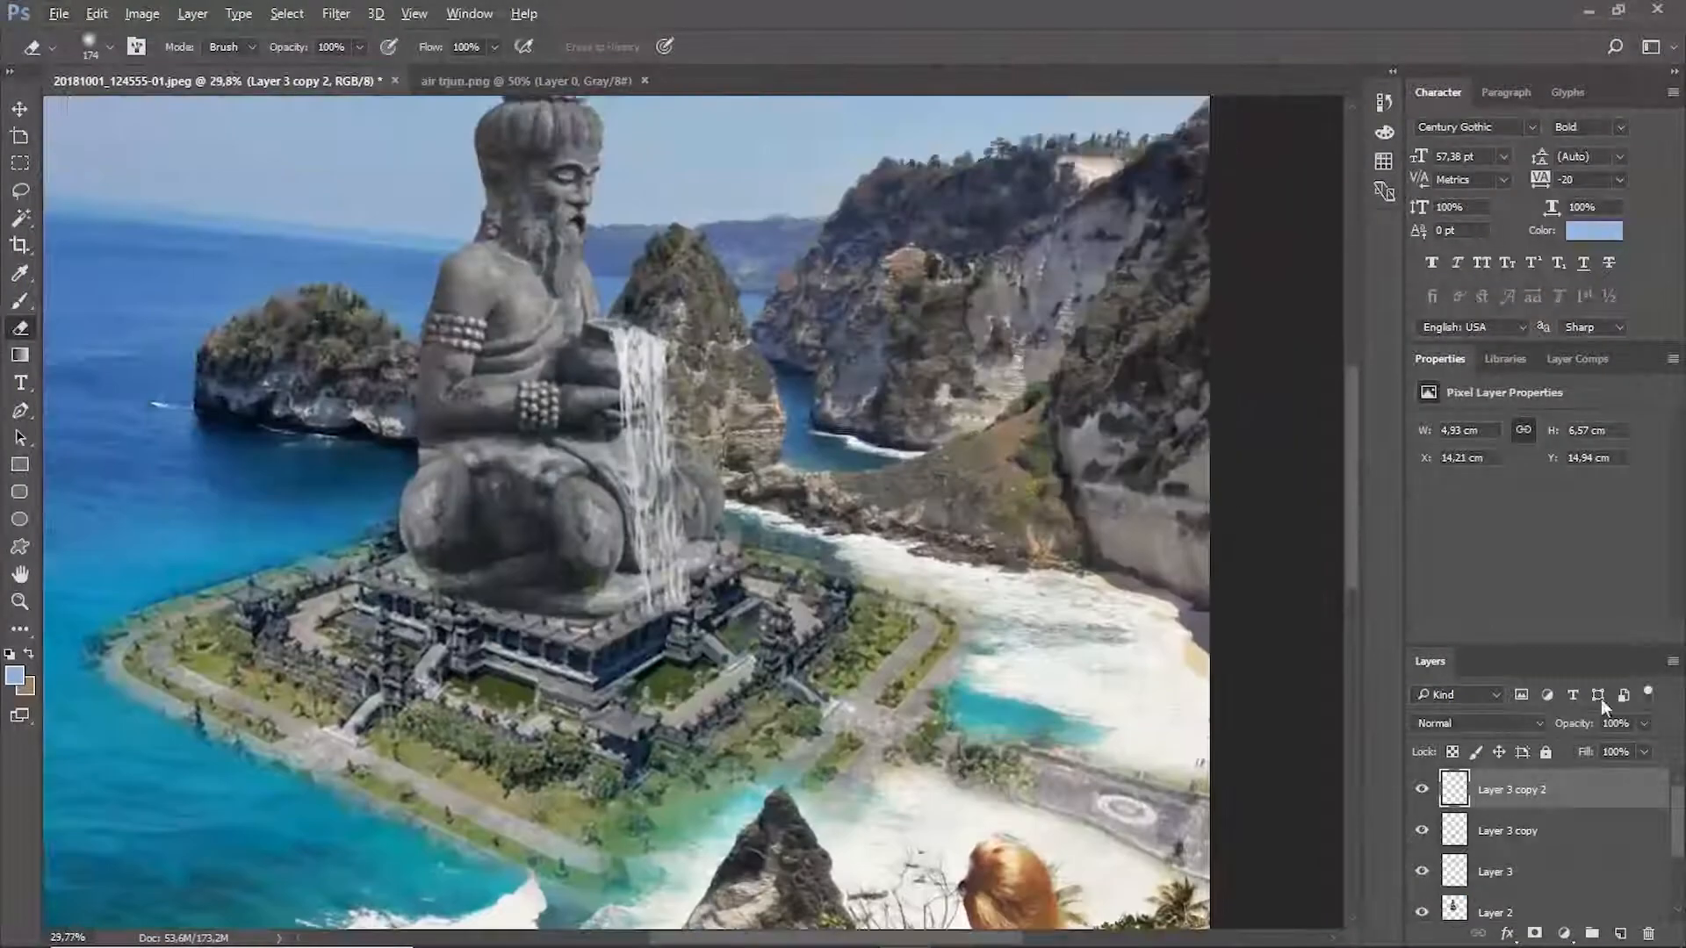
Set the opacity of the lowest waterfall copy to 63%.
{"action": "left_click_drag", "start_coordinate": [1610, 745], "coordinate": [1608, 748]}
{"action": "scroll", "coordinate": [765, 421], "scroll_direction": "down", "scroll_amount": 3}
{"action": "scroll", "coordinate": [766, 420], "scroll_direction": "up", "scroll_amount": 1}
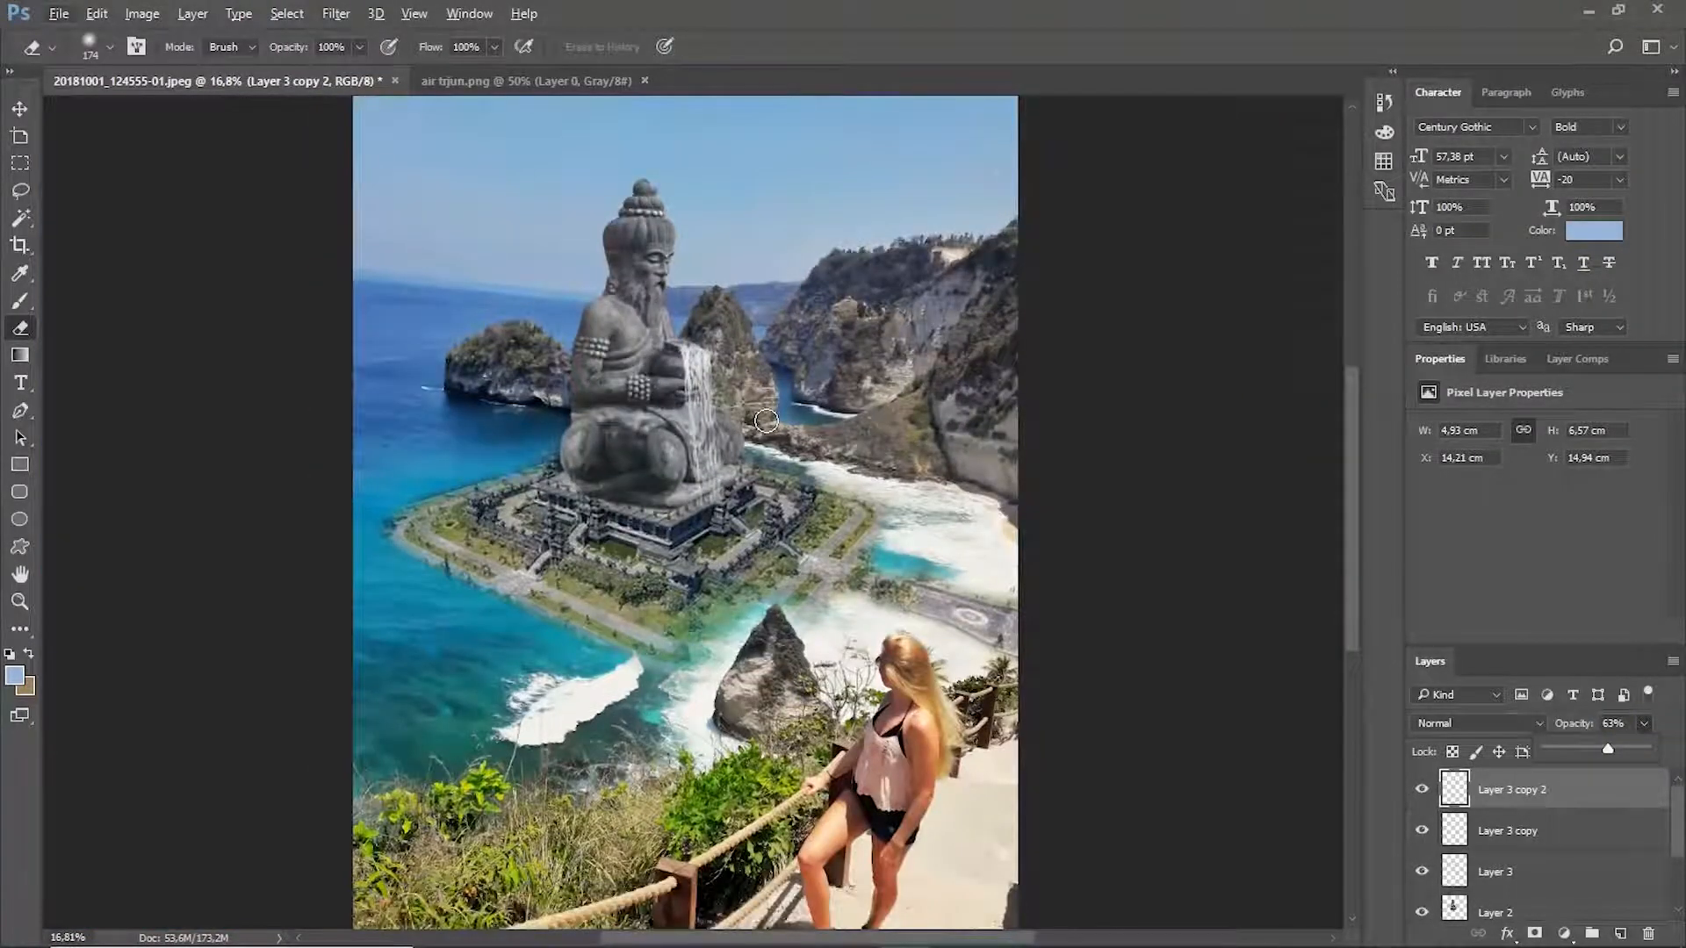
Select the original waterfall layer and dab away its upper edge at the pot's rim.
{"action": "scroll", "coordinate": [703, 358], "scroll_direction": "up", "scroll_amount": 4}
{"action": "left_click", "coordinate": [711, 365], "text": "ctrl"}
{"action": "left_click", "coordinate": [687, 295]}
{"action": "scroll", "coordinate": [737, 301], "scroll_direction": "down", "scroll_amount": 6}
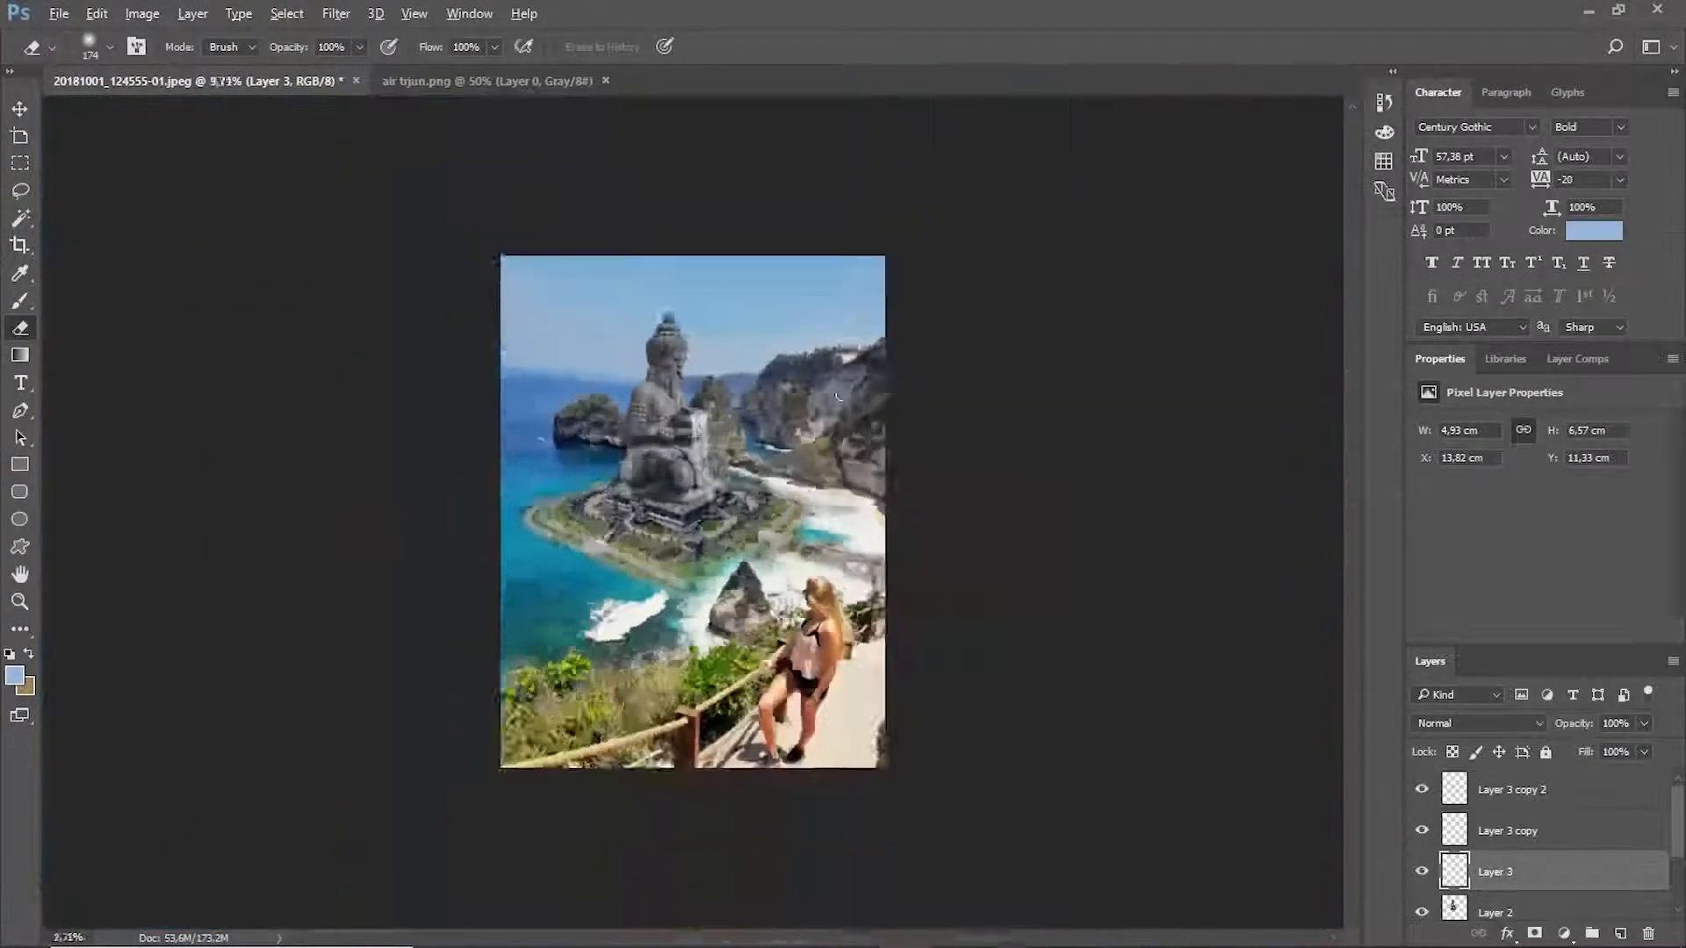
Merge both waterfall copies into Layer 3 and compare the composite with the waterfall hidden and shown.
{"action": "scroll", "coordinate": [838, 397], "scroll_direction": "up", "scroll_amount": 4}
{"action": "left_click", "coordinate": [1553, 795]}
{"action": "key", "text": "ctrl+e"}
{"action": "key", "text": "ctrl+e"}
{"action": "left_click", "coordinate": [1421, 789]}
{"action": "left_click", "coordinate": [1422, 789]}
{"action": "scroll", "coordinate": [694, 317], "scroll_direction": "up", "scroll_amount": 2}
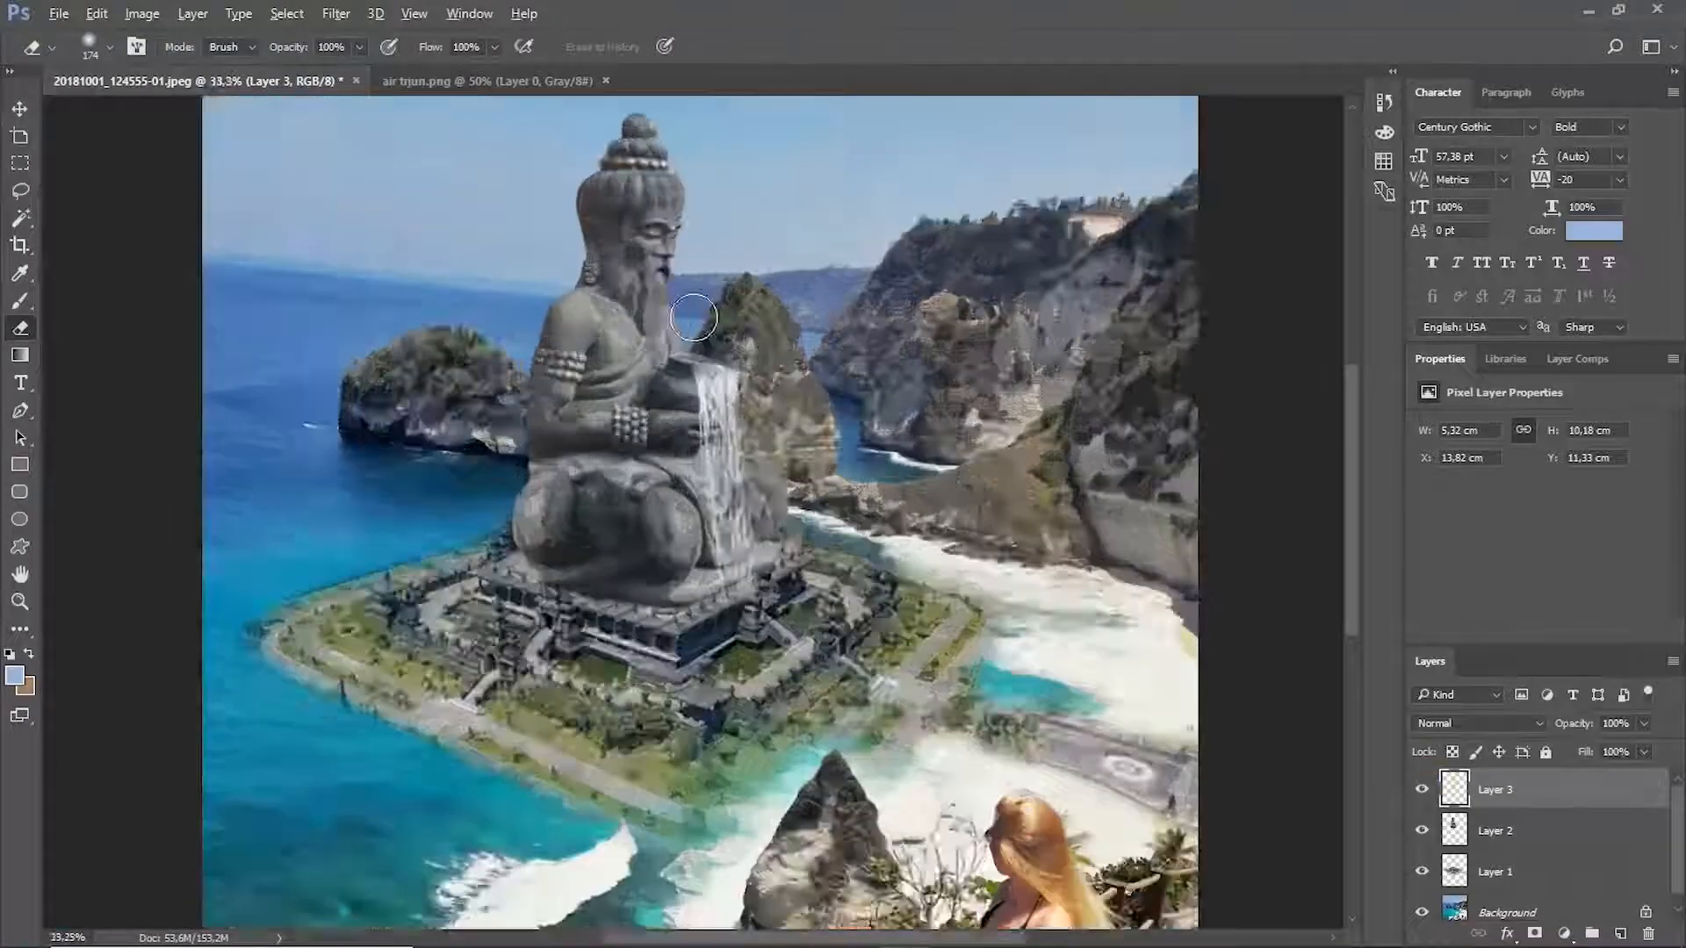
Scale the merged waterfall down slightly and reposition it at the pot's mouth.
{"action": "scroll", "coordinate": [694, 317], "scroll_direction": "up", "scroll_amount": 2}
{"action": "key", "text": "v"}
{"action": "left_click_drag", "start_coordinate": [608, 318], "coordinate": [656, 380]}
{"action": "left_click_drag", "start_coordinate": [762, 474], "coordinate": [744, 430]}
{"action": "key", "text": "Return"}
{"action": "scroll", "coordinate": [732, 434], "scroll_direction": "down", "scroll_amount": 6}
{"action": "left_click", "coordinate": [732, 433]}
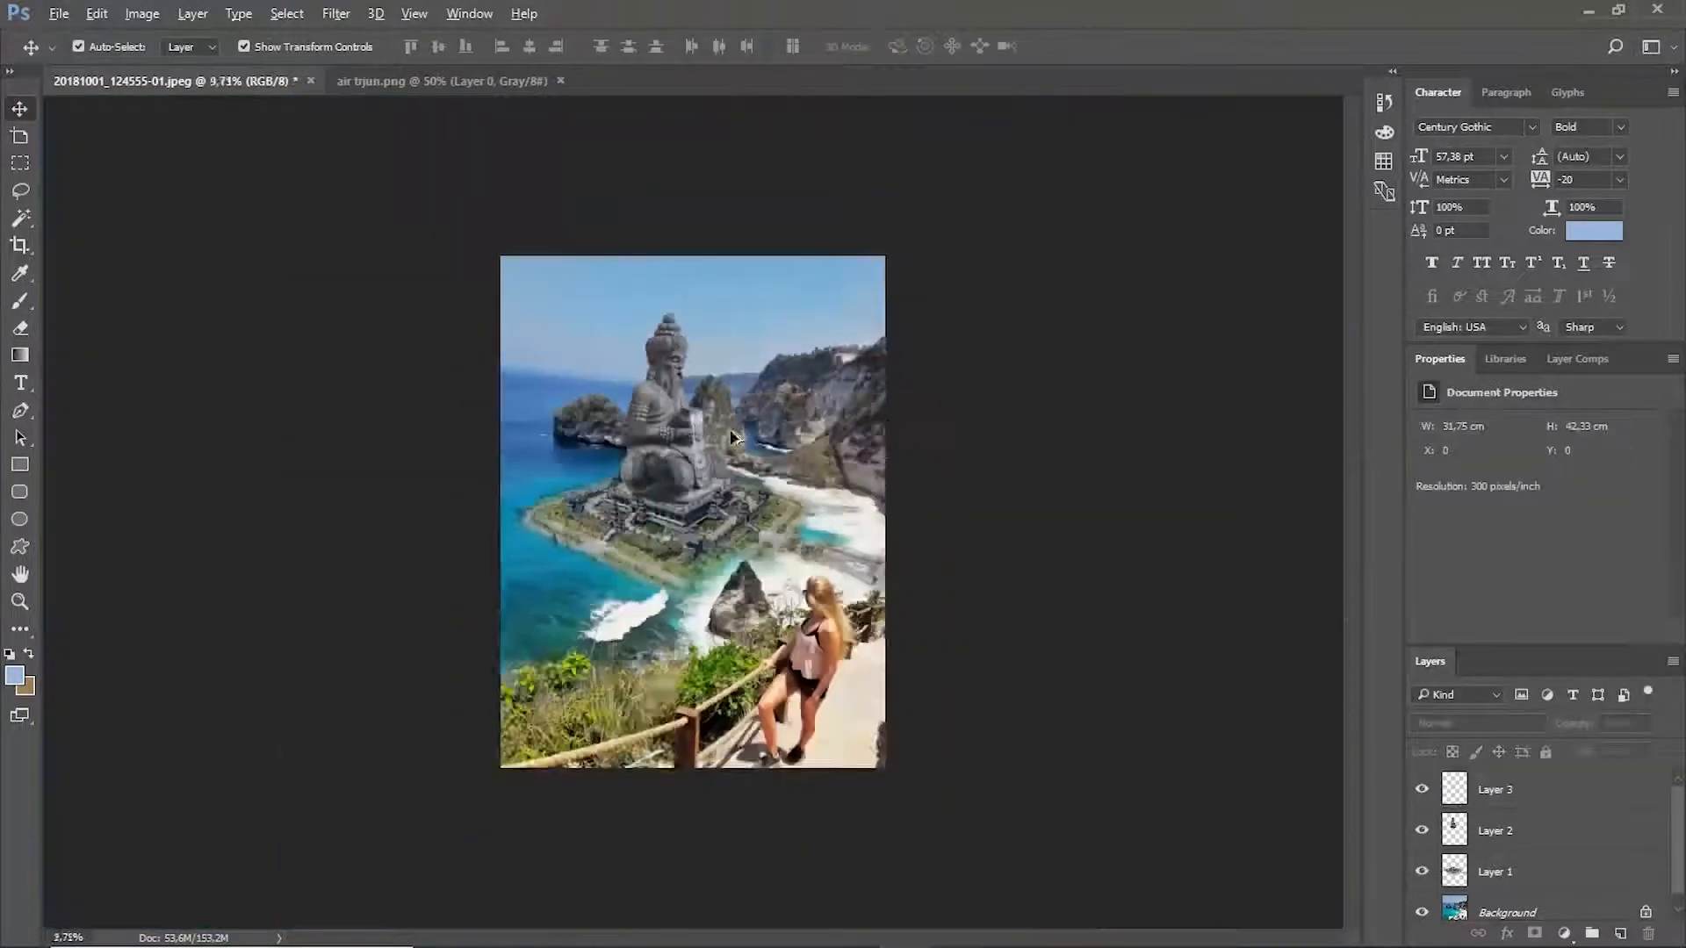
Open thepostpande.jpg and place the city skyline into the coastal composite, above the cliffs.
{"action": "scroll", "coordinate": [732, 436], "scroll_direction": "up", "scroll_amount": 2}
{"action": "scroll", "coordinate": [867, 341], "scroll_direction": "up", "scroll_amount": 2}
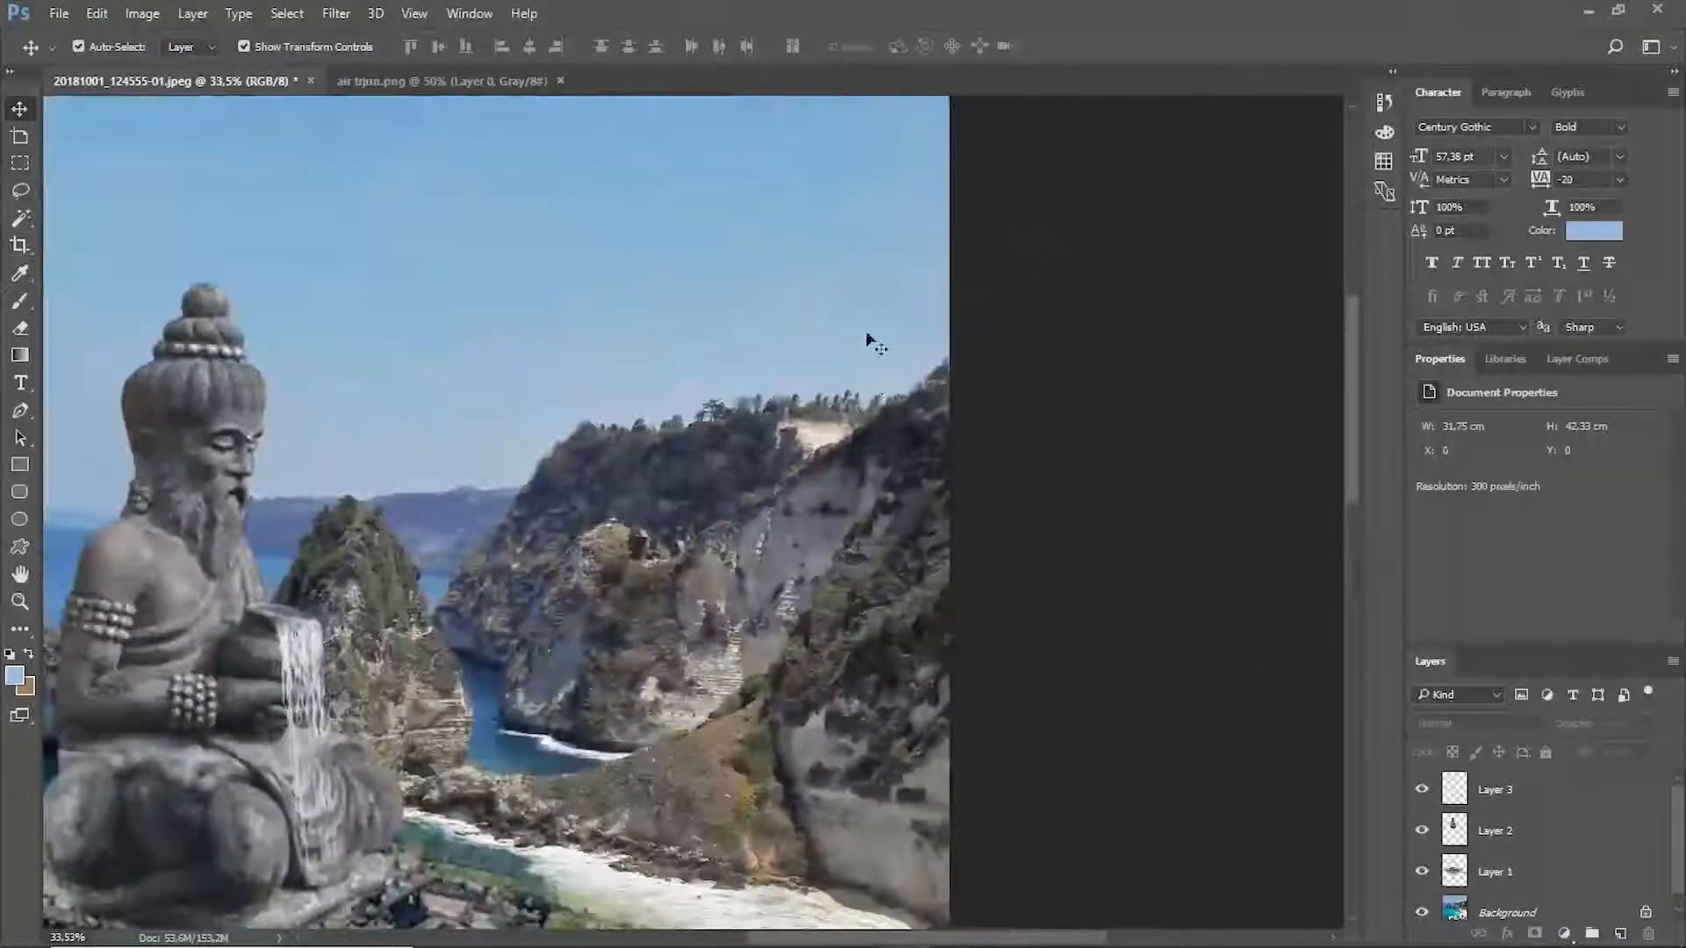
{"action": "left_click", "coordinate": [59, 13]}
{"action": "left_click", "coordinate": [67, 60]}
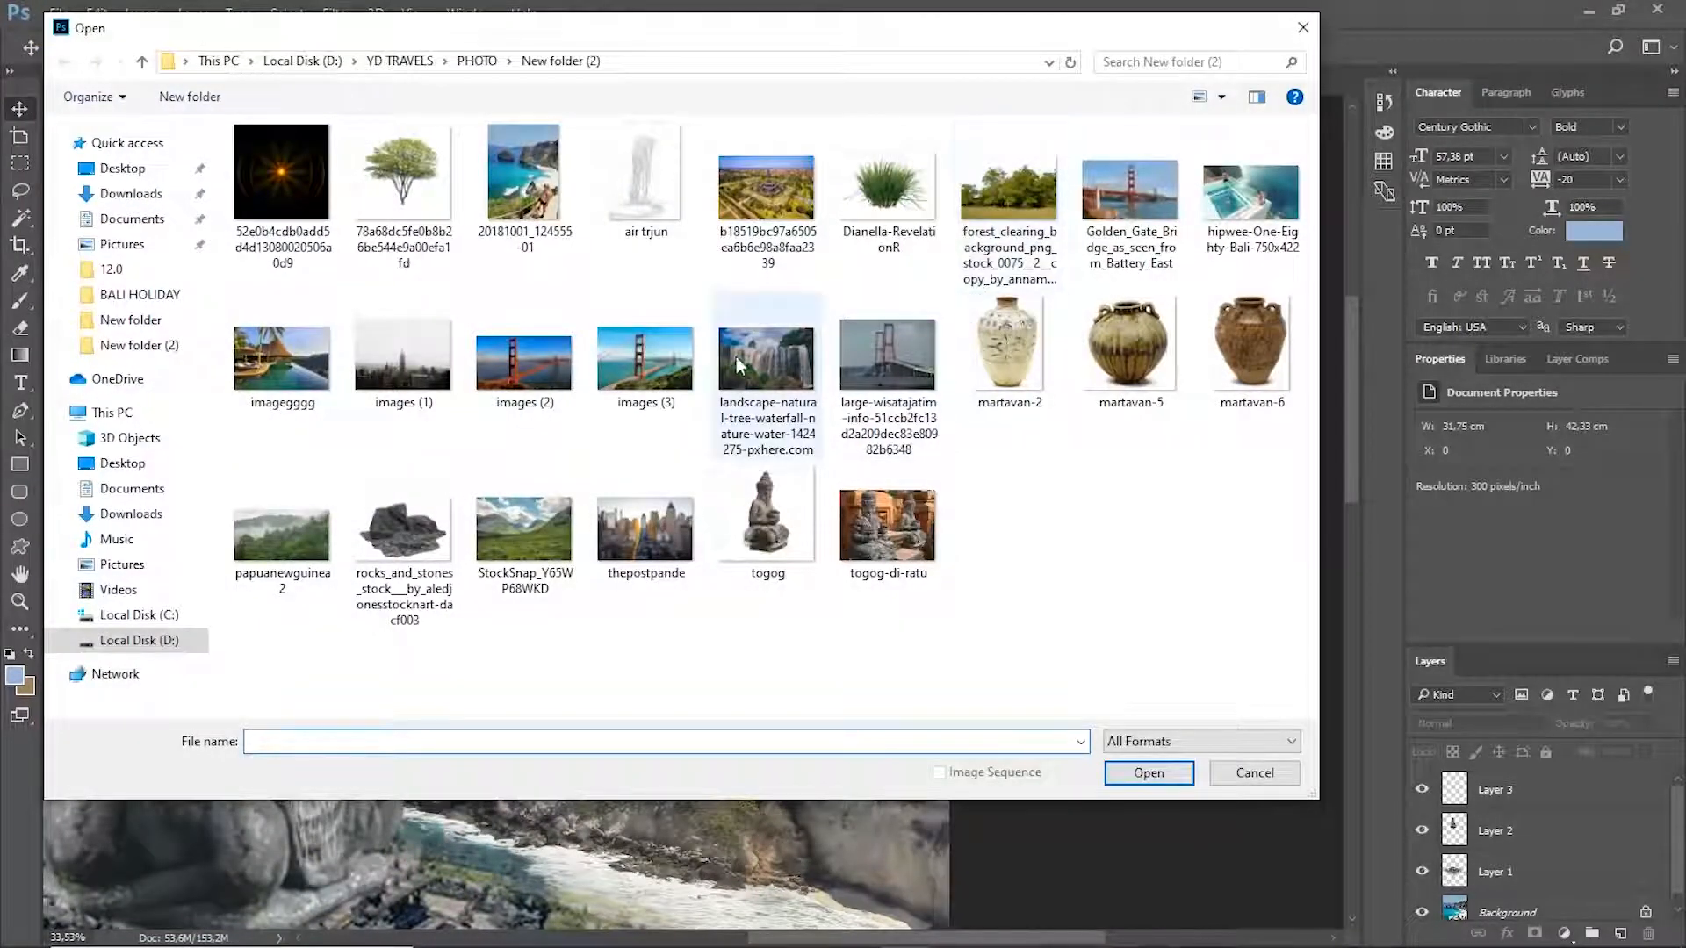
{"action": "left_click", "coordinate": [660, 520]}
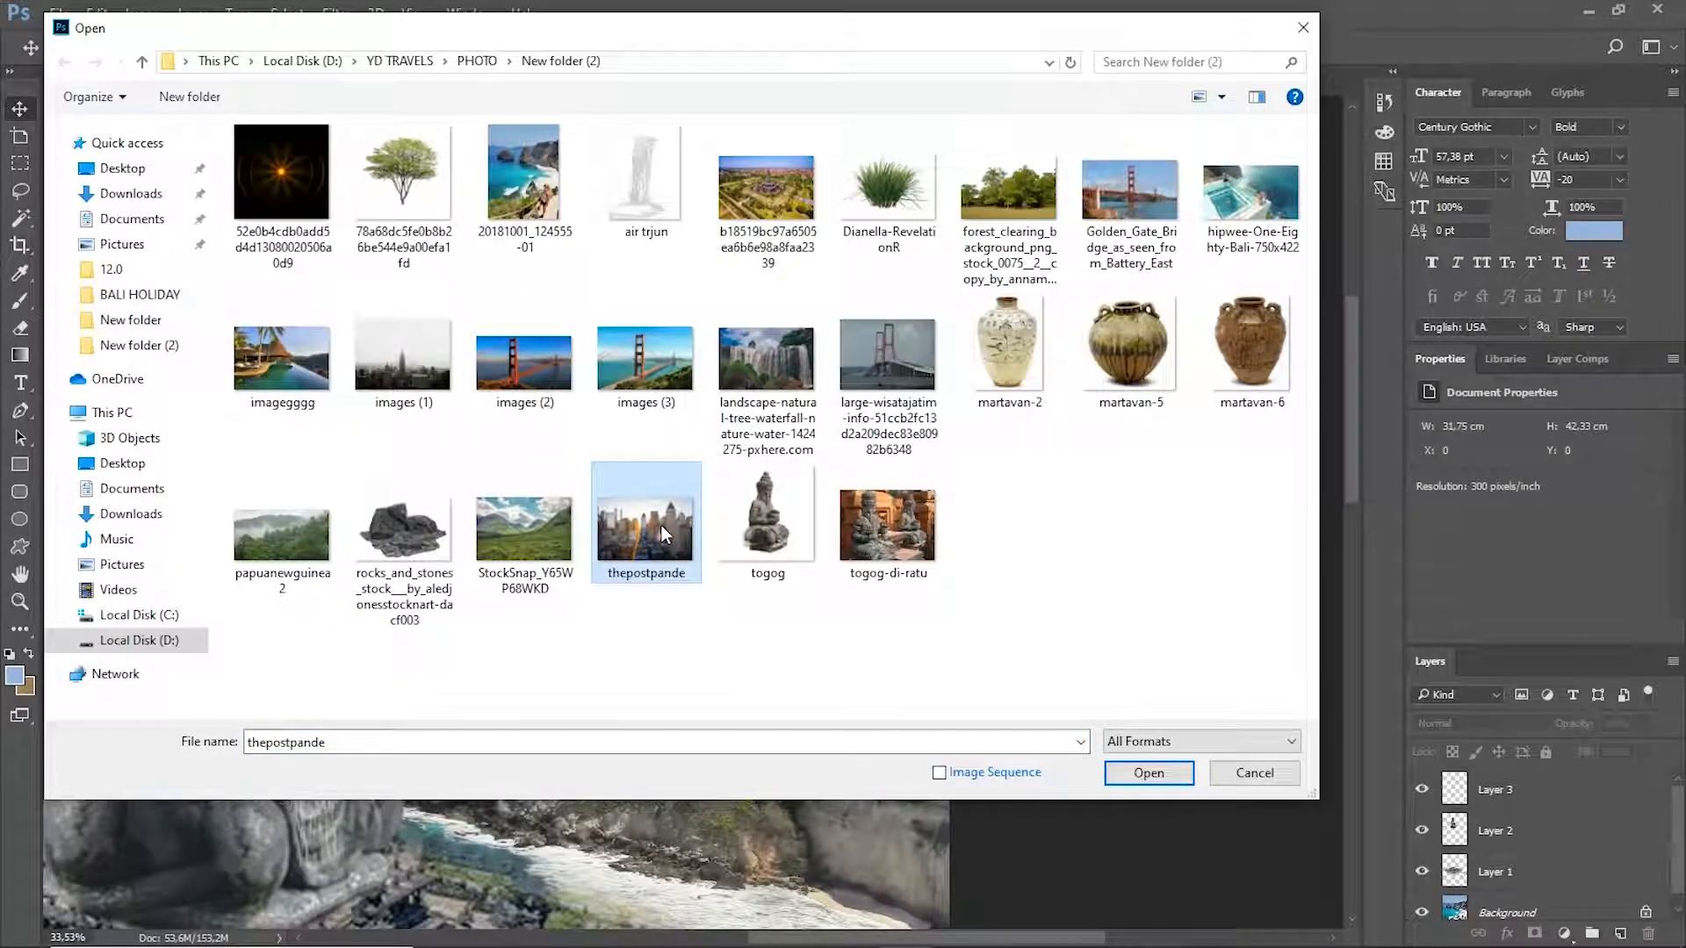
{"action": "double_click", "coordinate": [661, 525]}
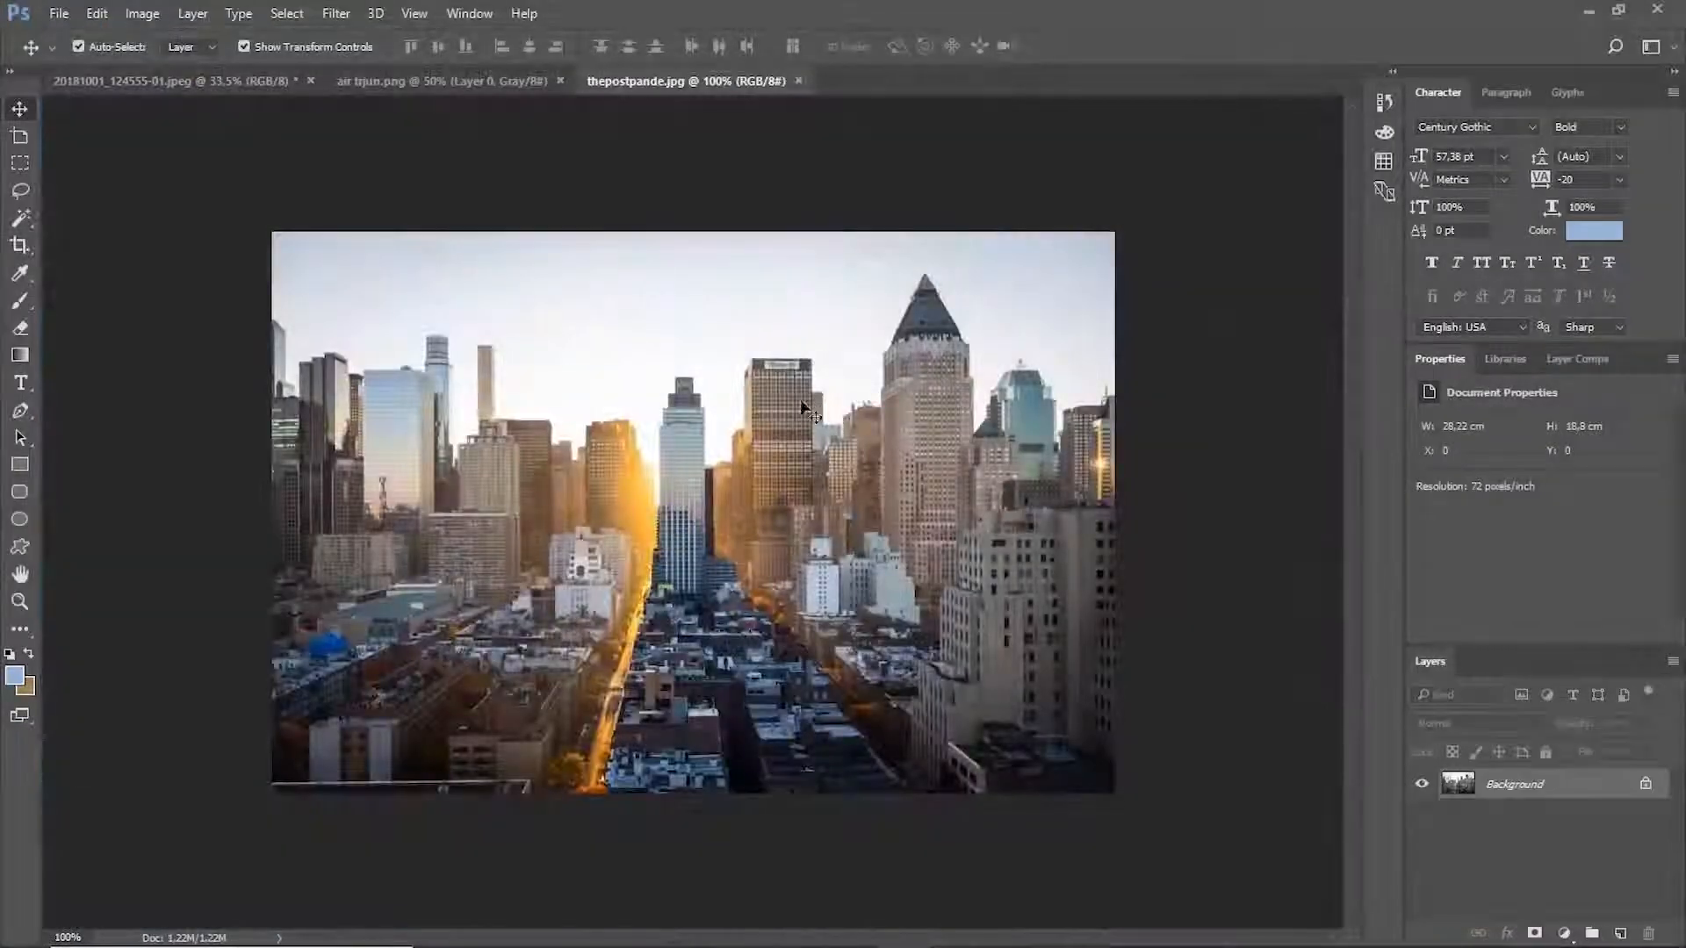
{"action": "left_click_drag", "start_coordinate": [795, 409], "coordinate": [671, 249]}
{"action": "scroll", "coordinate": [672, 549], "scroll_direction": "up", "scroll_amount": 1}
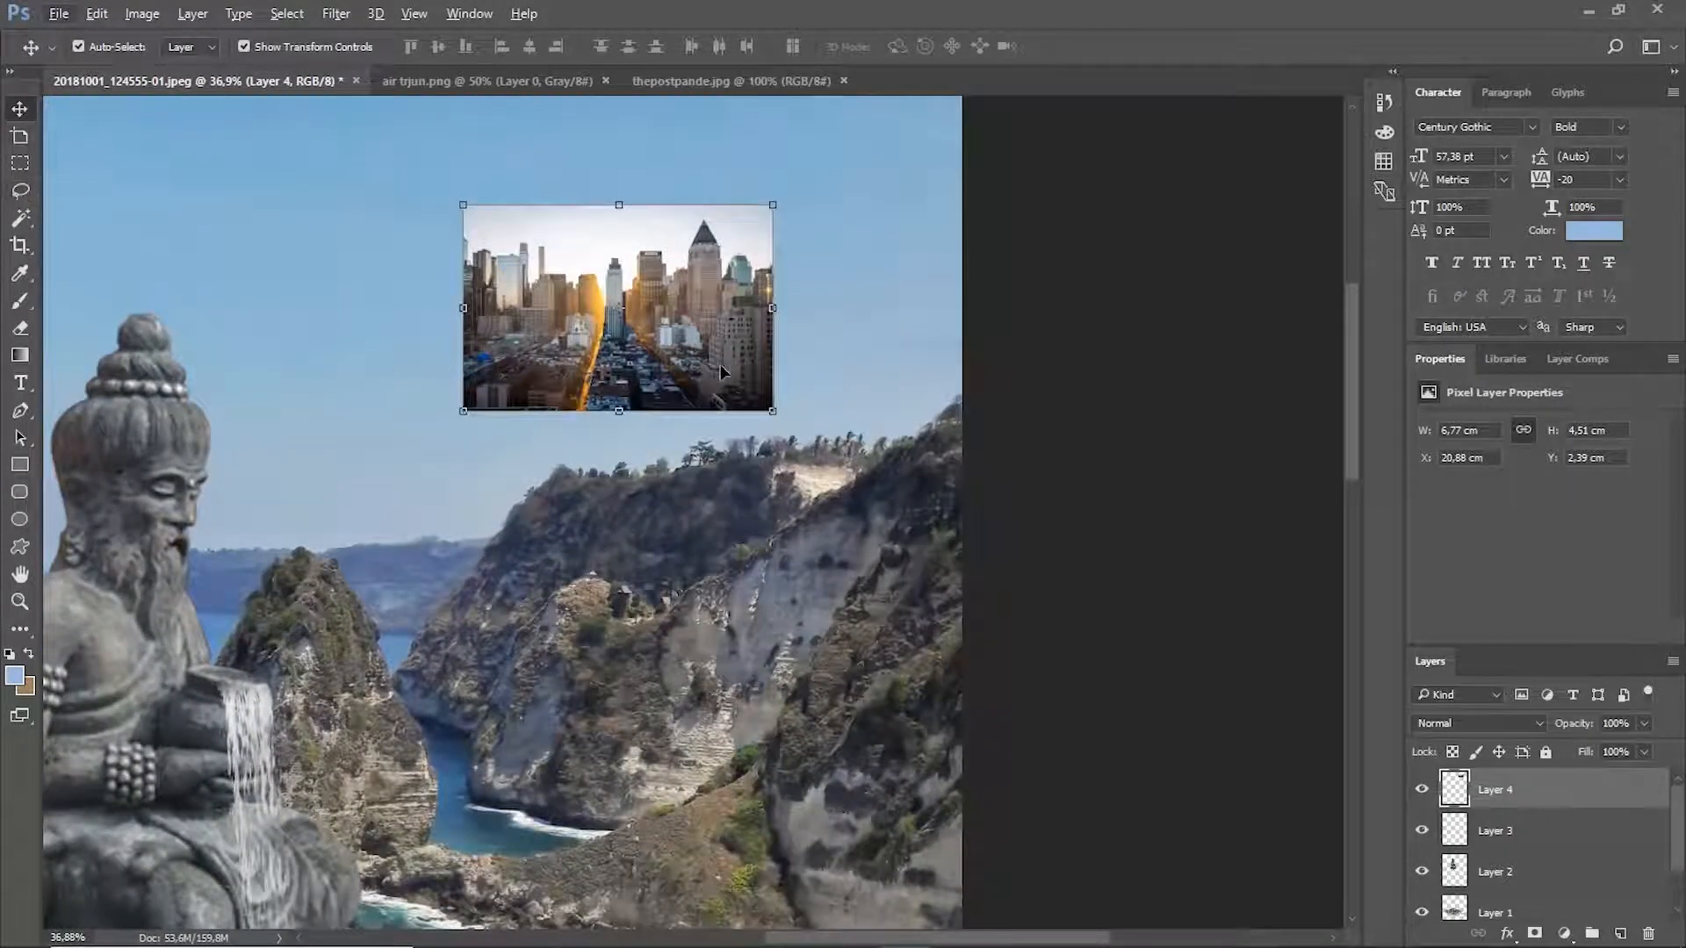
Scale the skyline to about 164% and position it just above the cliff top at the photo's edge.
{"action": "left_click_drag", "start_coordinate": [762, 415], "coordinate": [931, 606]}
{"action": "left_click_drag", "start_coordinate": [909, 512], "coordinate": [929, 475]}
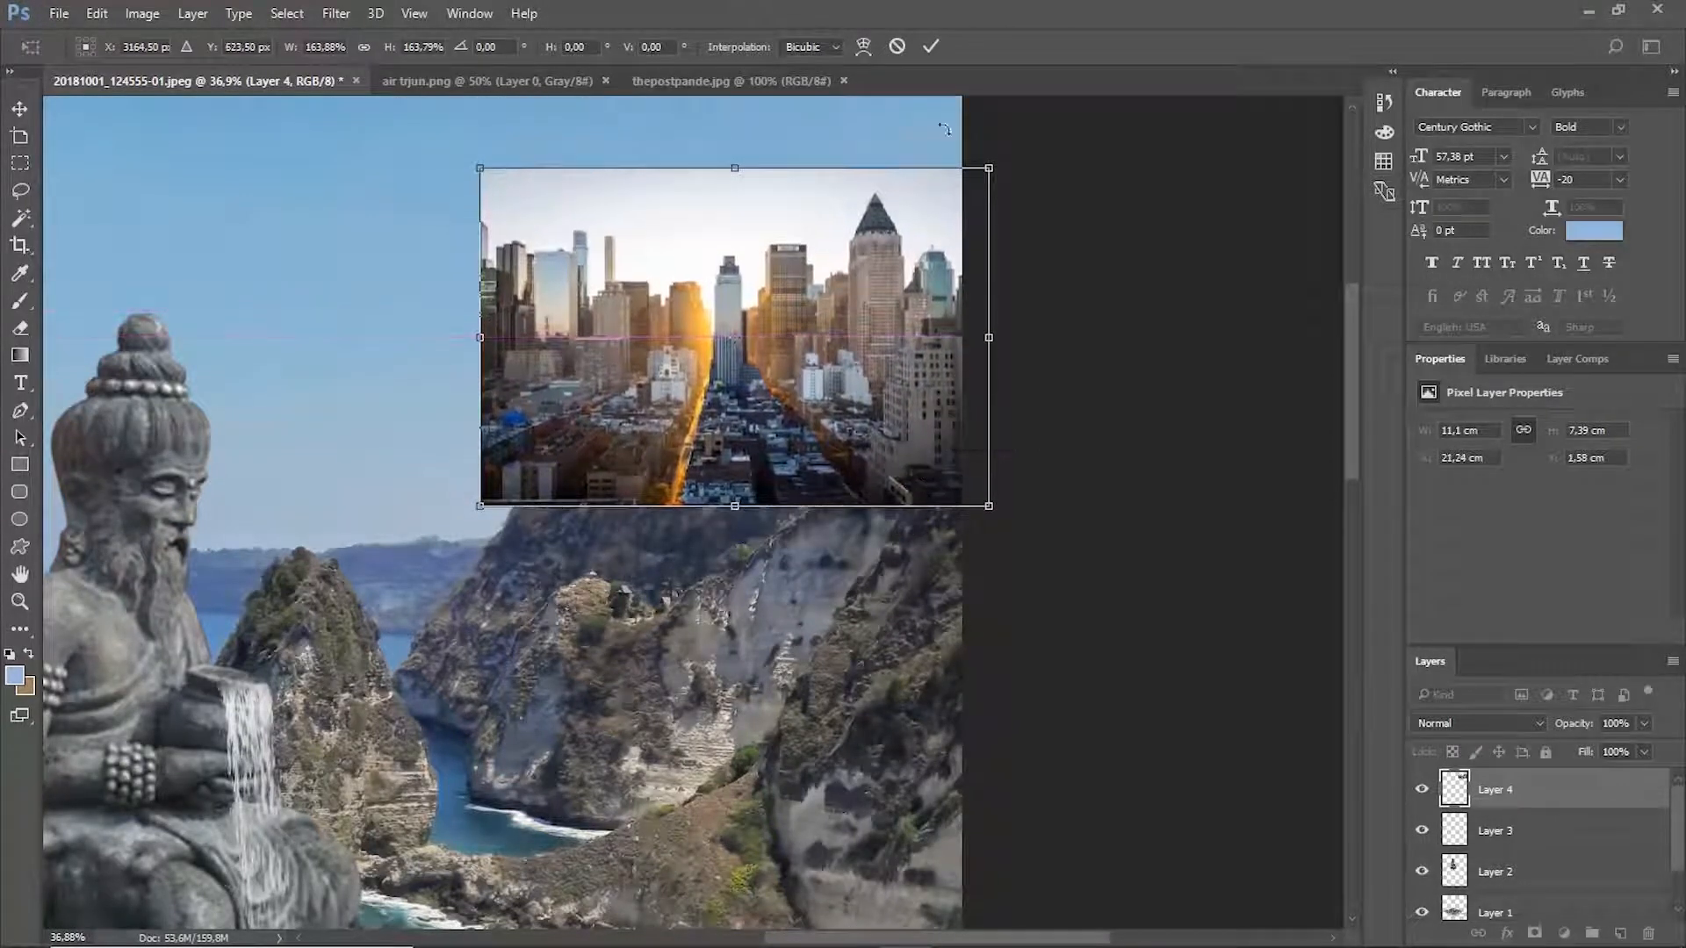
{"action": "left_click", "coordinate": [931, 51]}
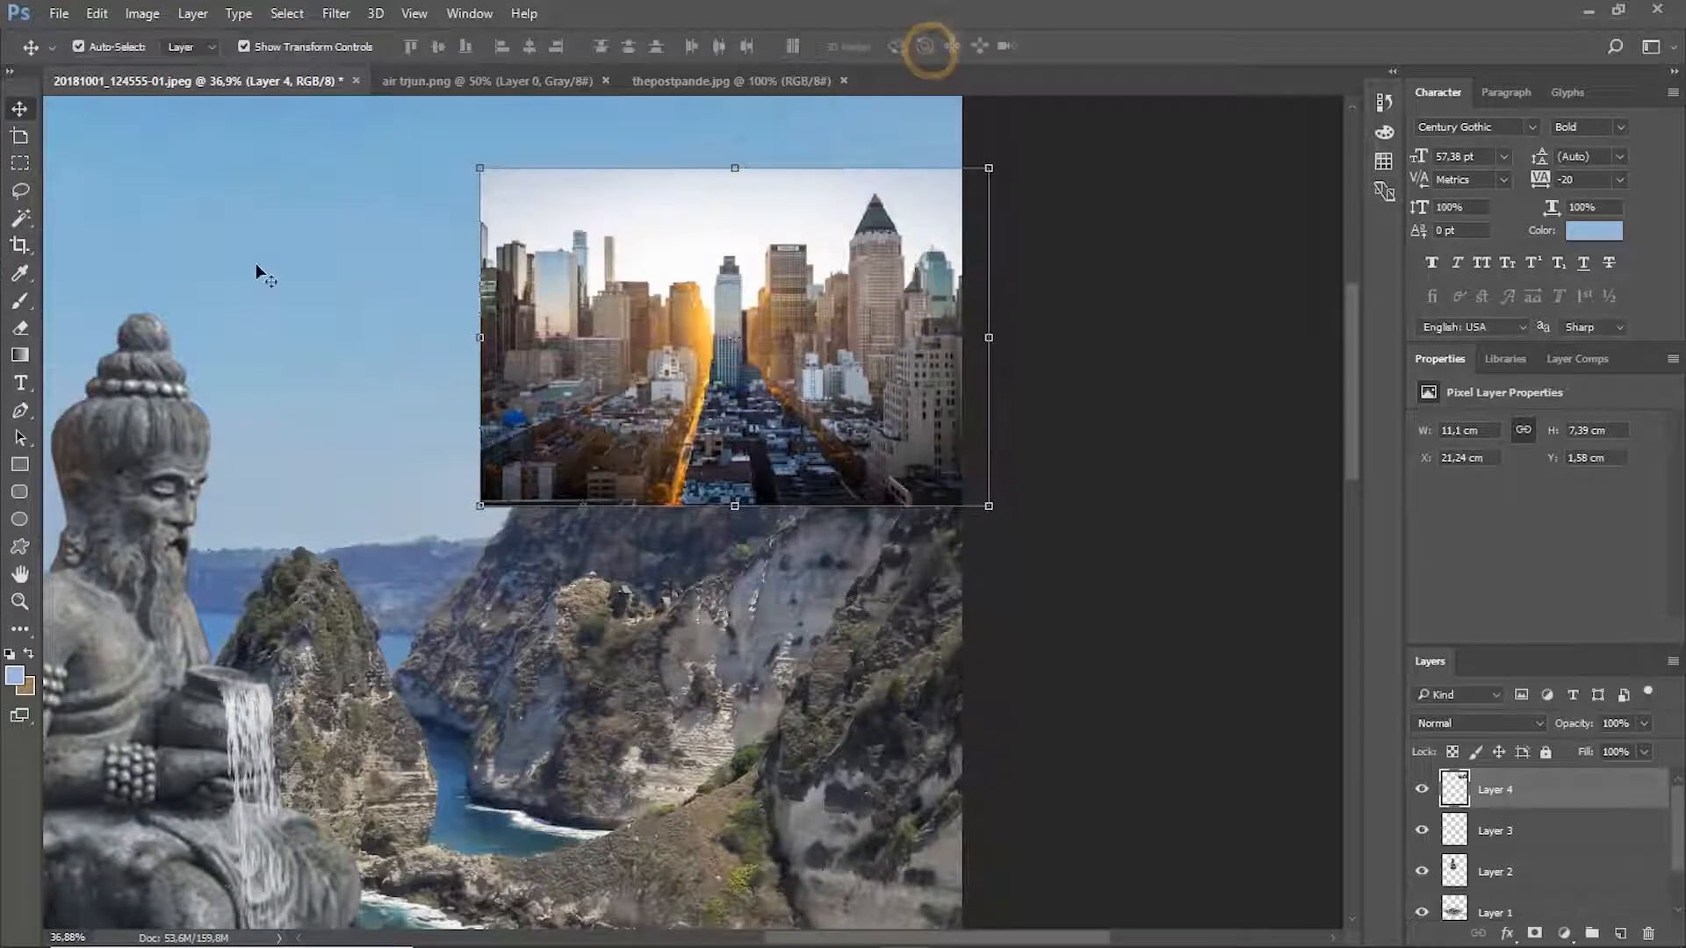
Remove the skyline's pale sky by selecting it with the Magic Wand, extending to similar tones and deleting it.
{"action": "left_click", "coordinate": [22, 221]}
{"action": "left_click", "coordinate": [686, 215]}
{"action": "right_click", "coordinate": [698, 216]}
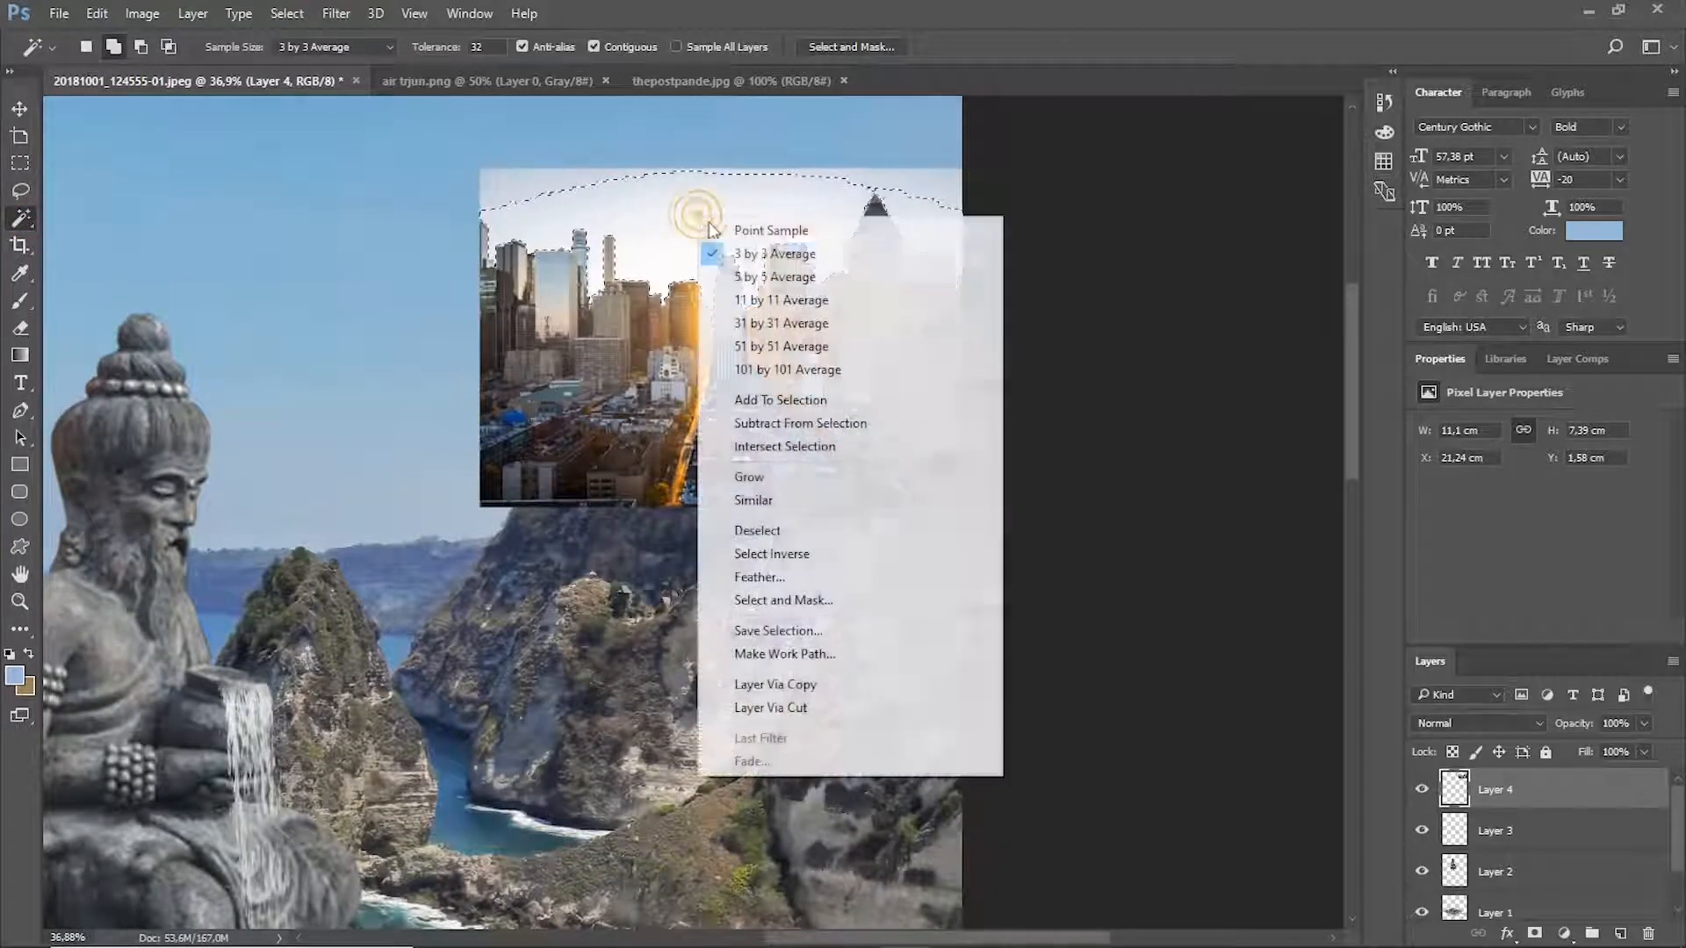
{"action": "left_click", "coordinate": [753, 499]}
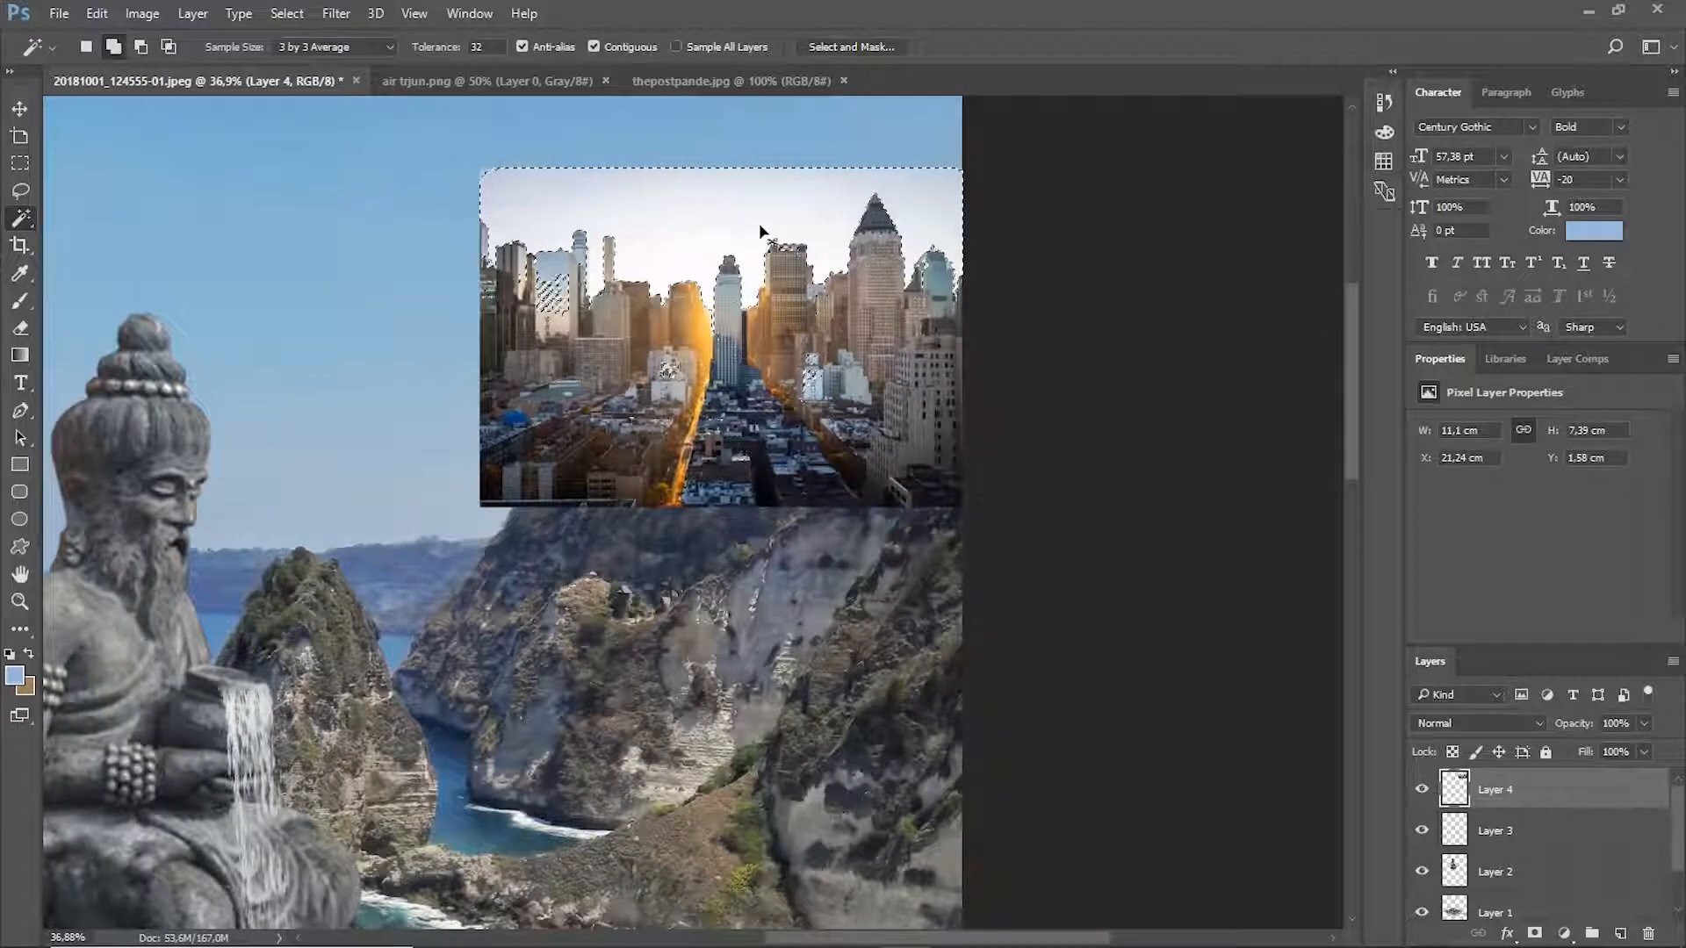
{"action": "key", "text": "Delete"}
{"action": "key", "text": "ctrl+d"}
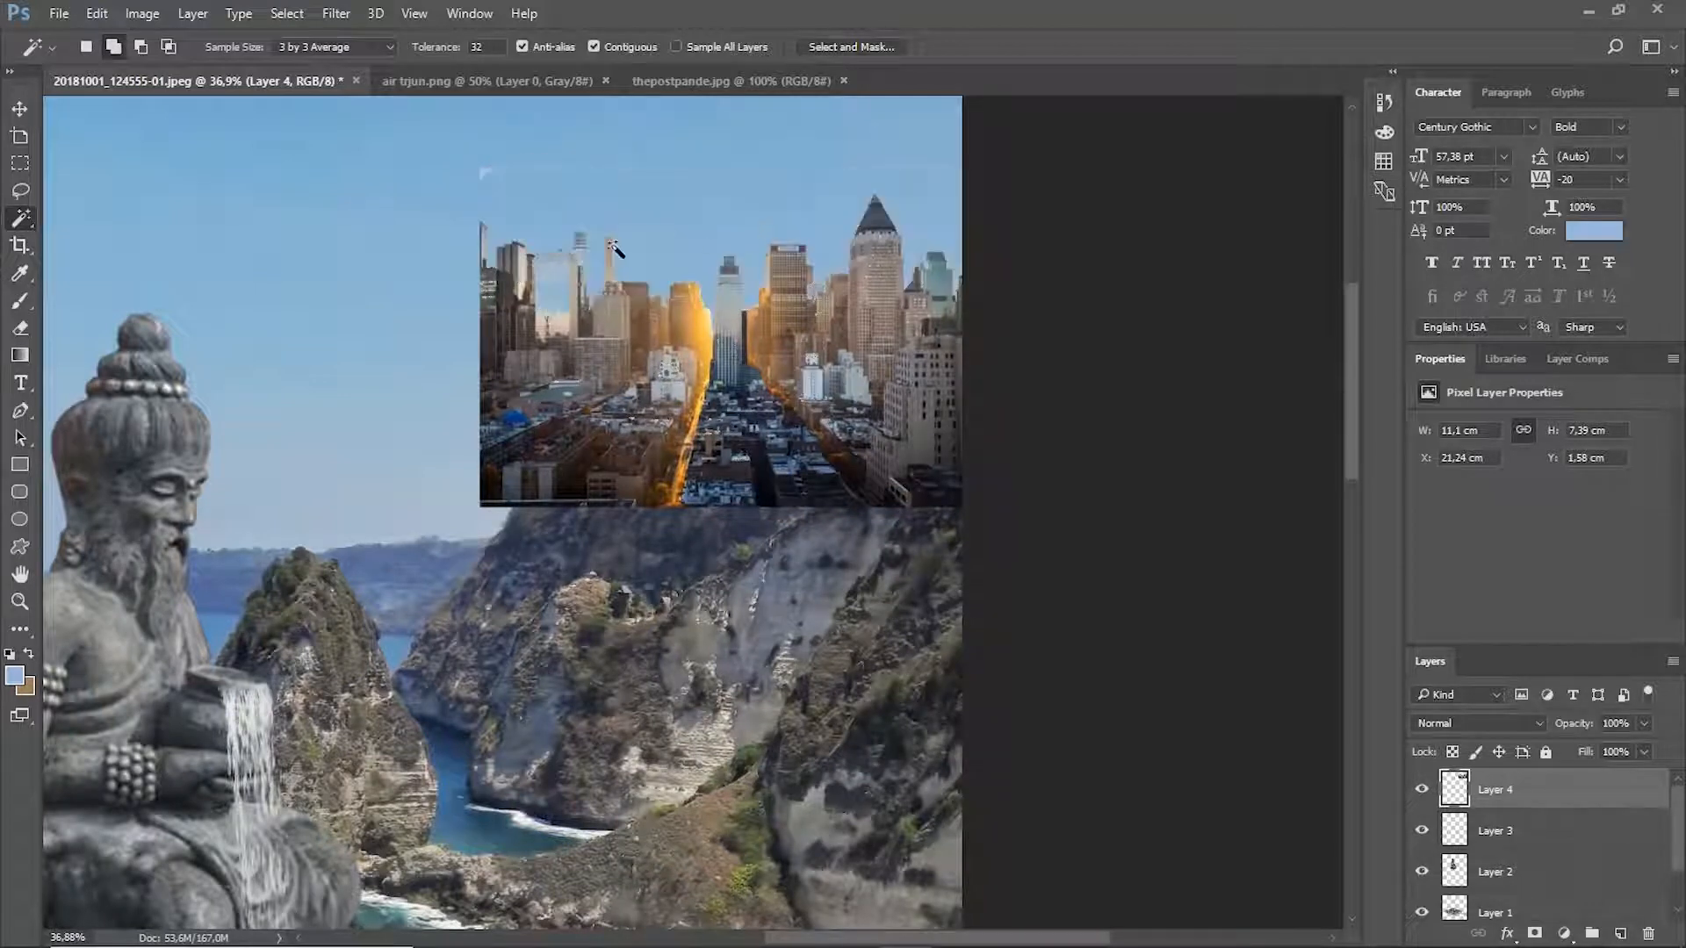
Erase the skyline's left-hand buildings with a soft 338 px eraser so the cliff slope stays clear.
{"action": "left_click", "coordinate": [21, 334]}
{"action": "right_click", "coordinate": [606, 259]}
{"action": "left_click", "coordinate": [819, 319]}
{"action": "left_click_drag", "start_coordinate": [505, 263], "coordinate": [602, 444]}
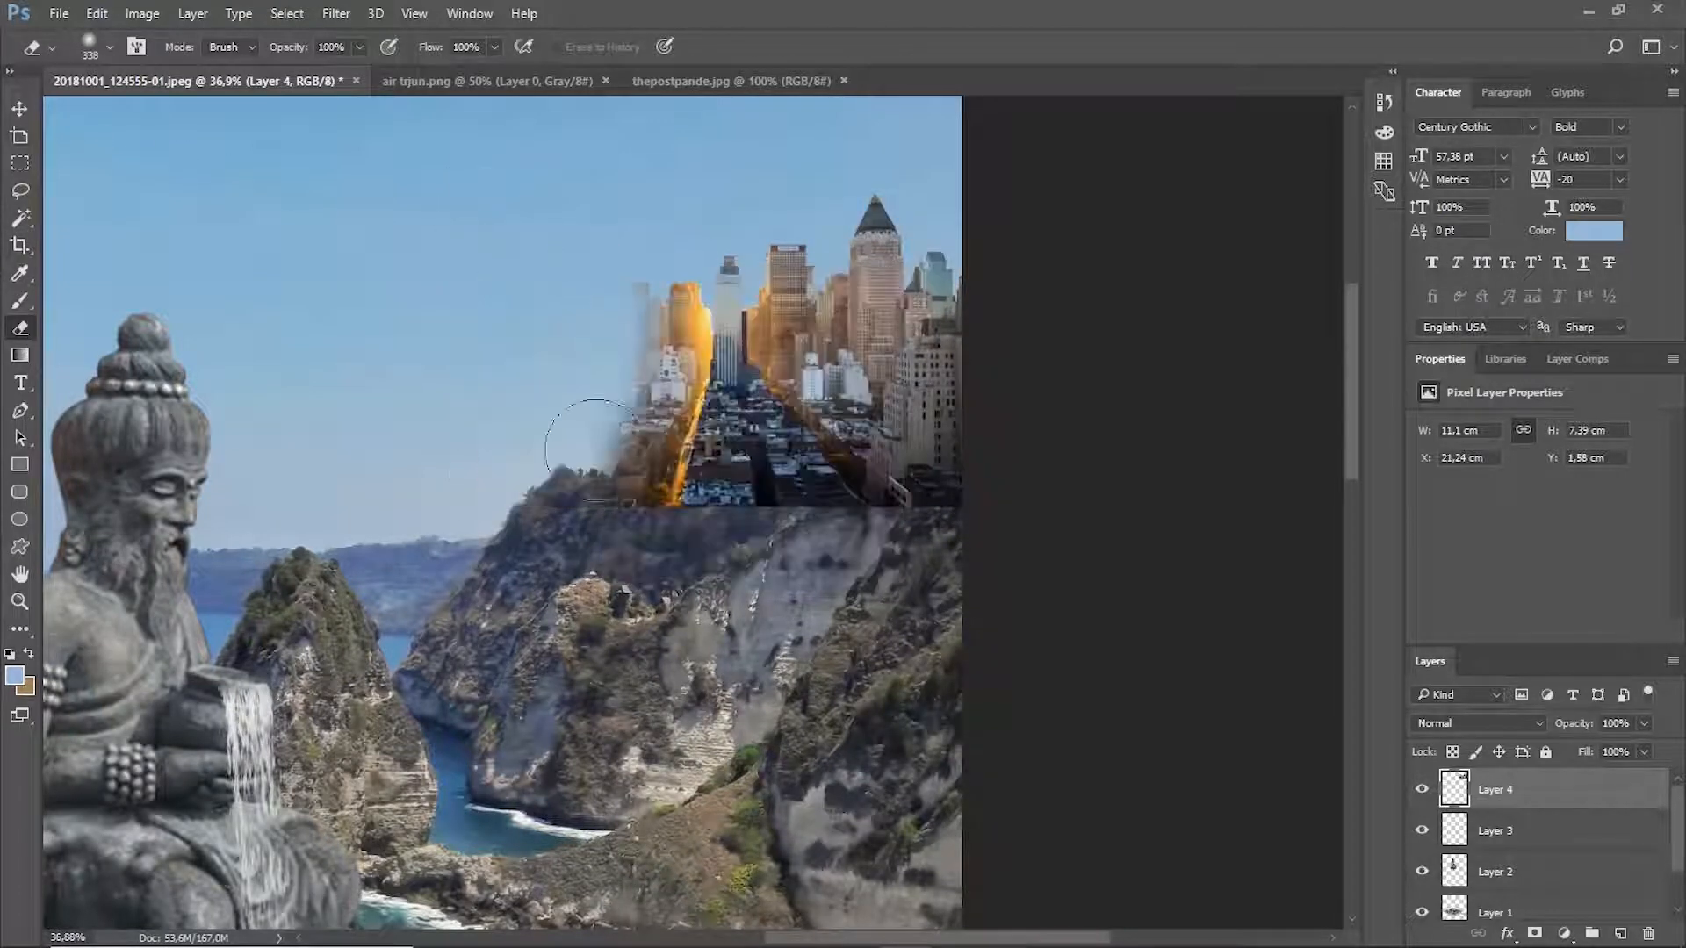
{"action": "right_click", "coordinate": [640, 339]}
{"action": "left_click", "coordinate": [801, 440]}
{"action": "left_click_drag", "start_coordinate": [632, 281], "coordinate": [640, 390]}
Enlarge the soft eraser to 401 px and fade the skyline's lower edge into the cliff.
{"action": "right_click", "coordinate": [729, 536]}
{"action": "left_click", "coordinate": [835, 642]}
{"action": "left_click", "coordinate": [753, 520]}
{"action": "right_click", "coordinate": [772, 546]}
{"action": "left_click", "coordinate": [992, 610]}
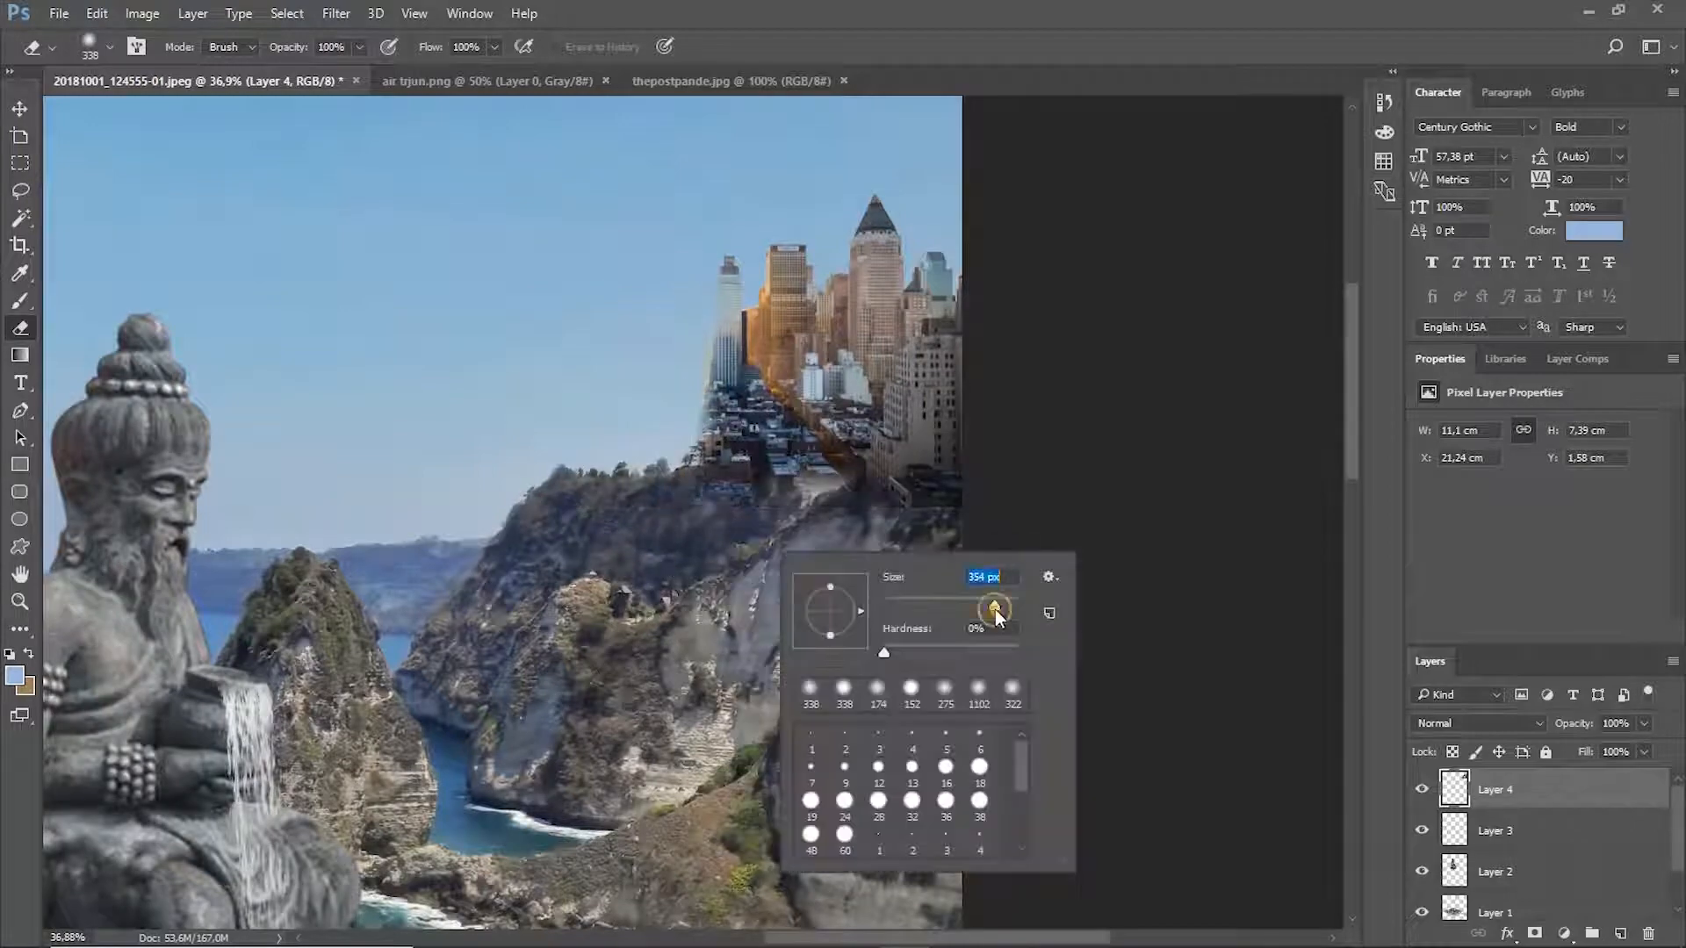
{"action": "left_click_drag", "start_coordinate": [786, 538], "coordinate": [720, 514]}
Nudge the skyline down onto the cliff top and erase the remaining hard edges along the ridge.
{"action": "left_click_drag", "start_coordinate": [814, 358], "coordinate": [817, 387], "text": "ctrl"}
{"action": "left_click_drag", "start_coordinate": [738, 540], "coordinate": [680, 520]}
{"action": "scroll", "coordinate": [632, 463], "scroll_direction": "down", "scroll_amount": 5}
{"action": "scroll", "coordinate": [760, 422], "scroll_direction": "up", "scroll_amount": 4}
{"action": "left_click_drag", "start_coordinate": [924, 176], "coordinate": [926, 203], "text": "ctrl"}
{"action": "scroll", "coordinate": [925, 203], "scroll_direction": "down", "scroll_amount": 4}
{"action": "scroll", "coordinate": [752, 329], "scroll_direction": "up", "scroll_amount": 5}
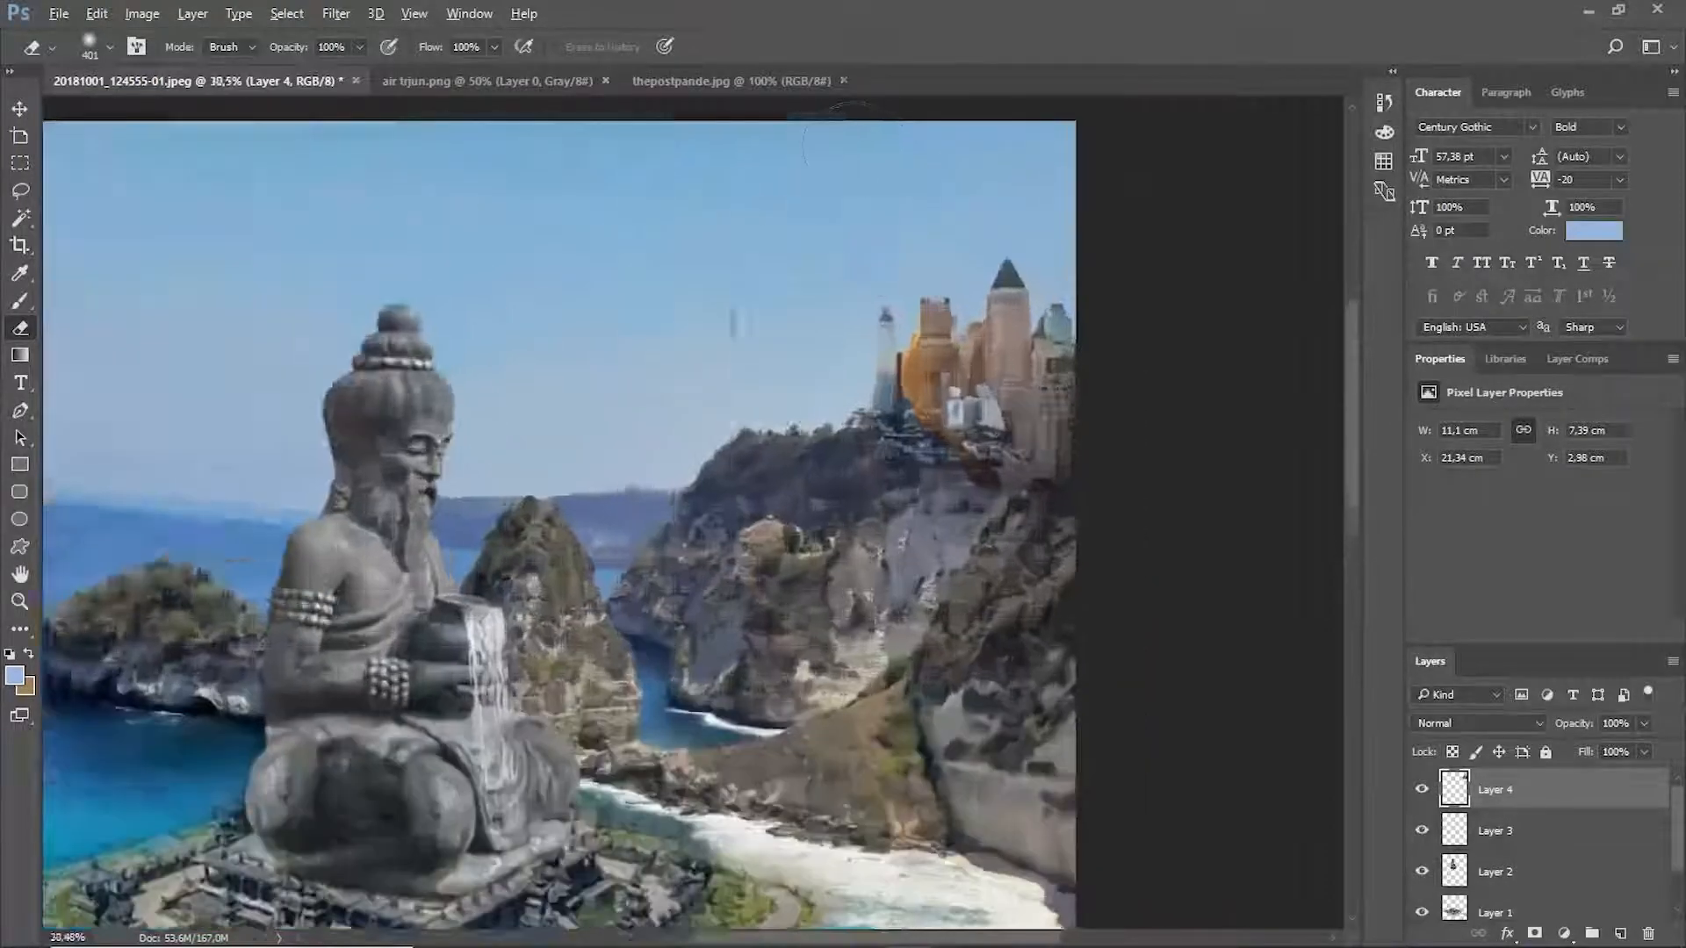
{"action": "left_click", "coordinate": [765, 466]}
{"action": "scroll", "coordinate": [850, 405], "scroll_direction": "down", "scroll_amount": 5}
{"action": "scroll", "coordinate": [850, 406], "scroll_direction": "up", "scroll_amount": 6}
{"action": "scroll", "coordinate": [850, 405], "scroll_direction": "down", "scroll_amount": 1}
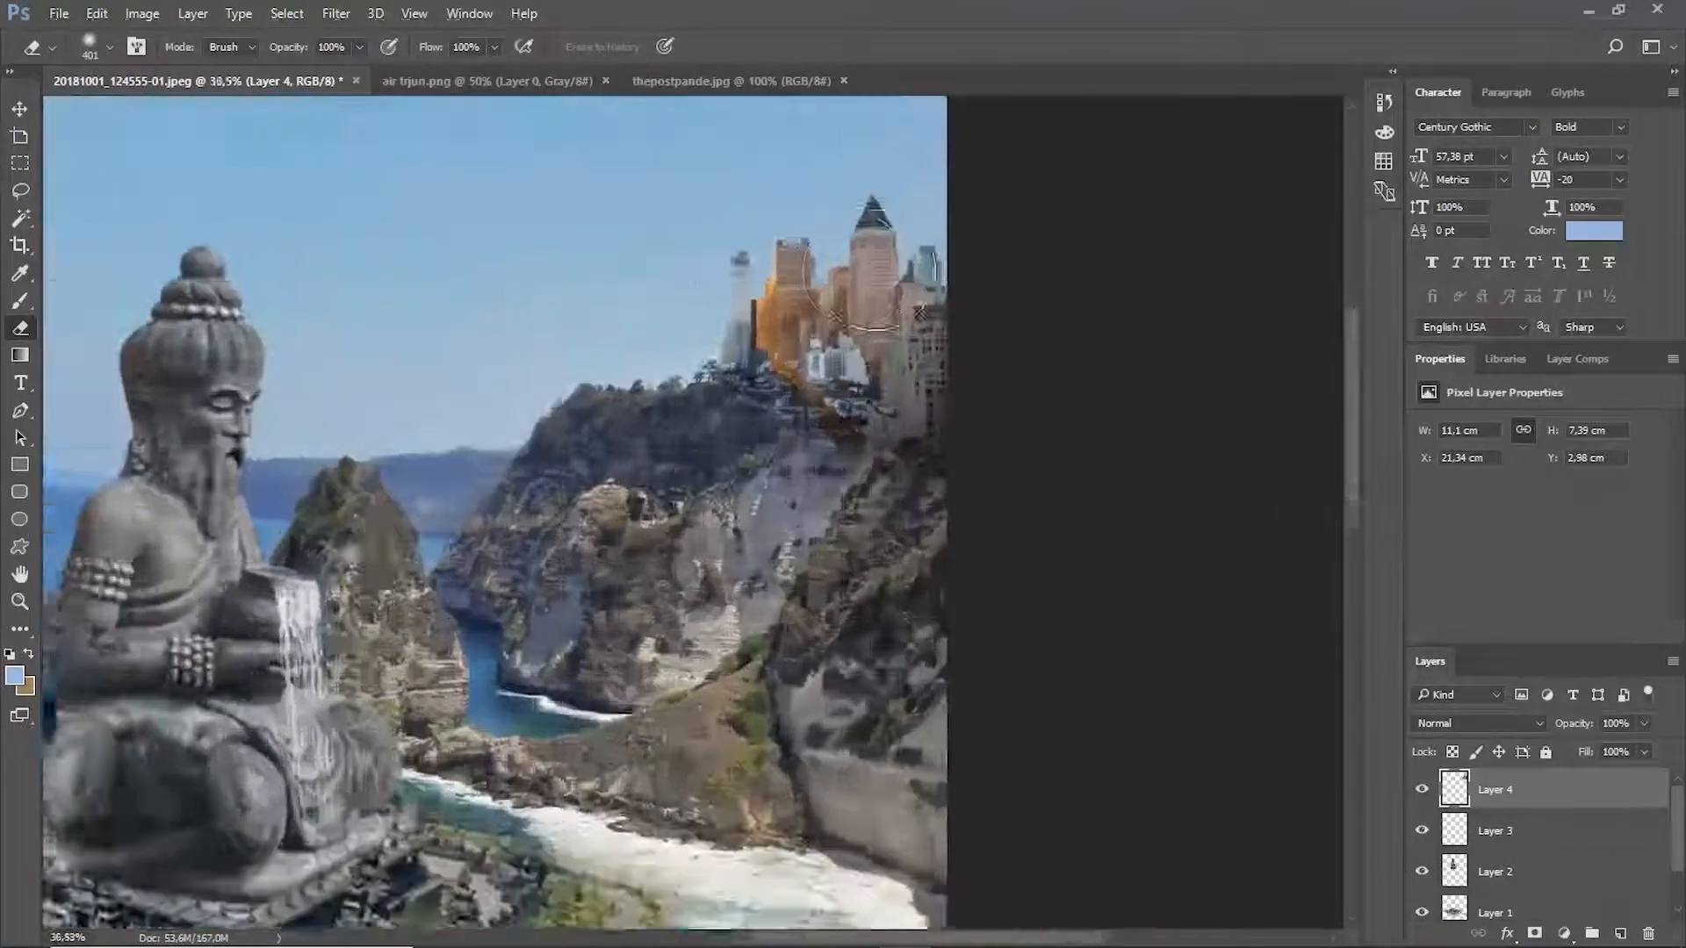
Reduce the skyline layer's saturation to -67 with Hue/Saturation.
{"action": "scroll", "coordinate": [850, 406], "scroll_direction": "up", "scroll_amount": 1}
{"action": "left_click", "coordinate": [97, 13]}
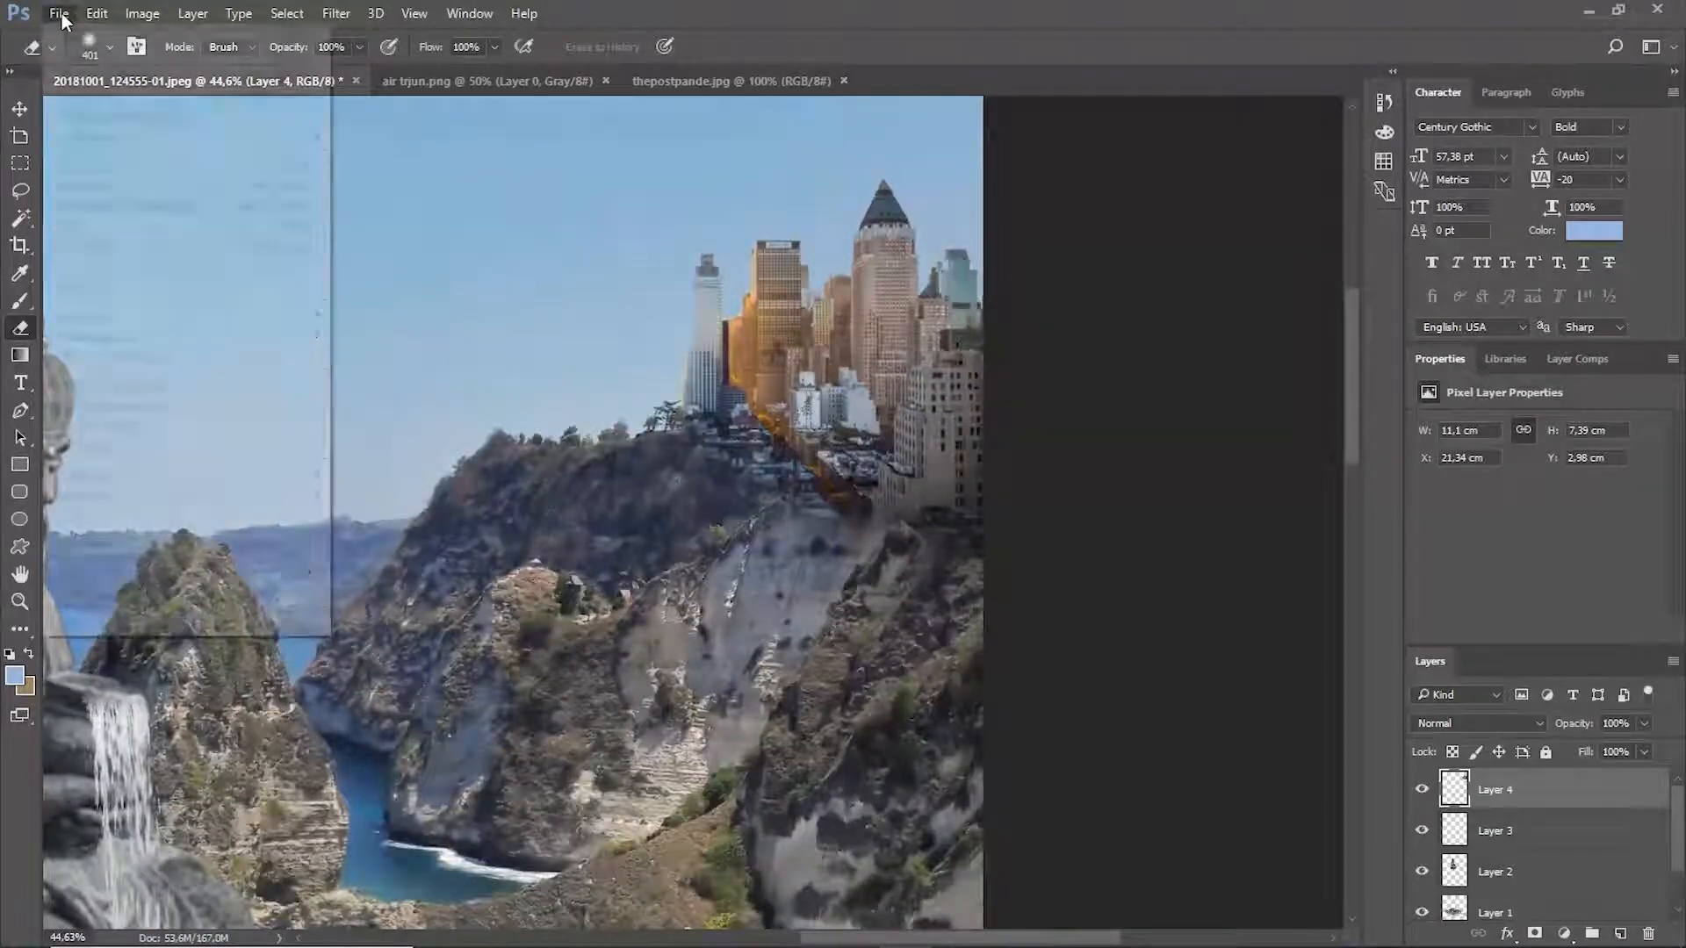
{"action": "mouse_move", "coordinate": [142, 13]}
{"action": "mouse_move", "coordinate": [175, 67]}
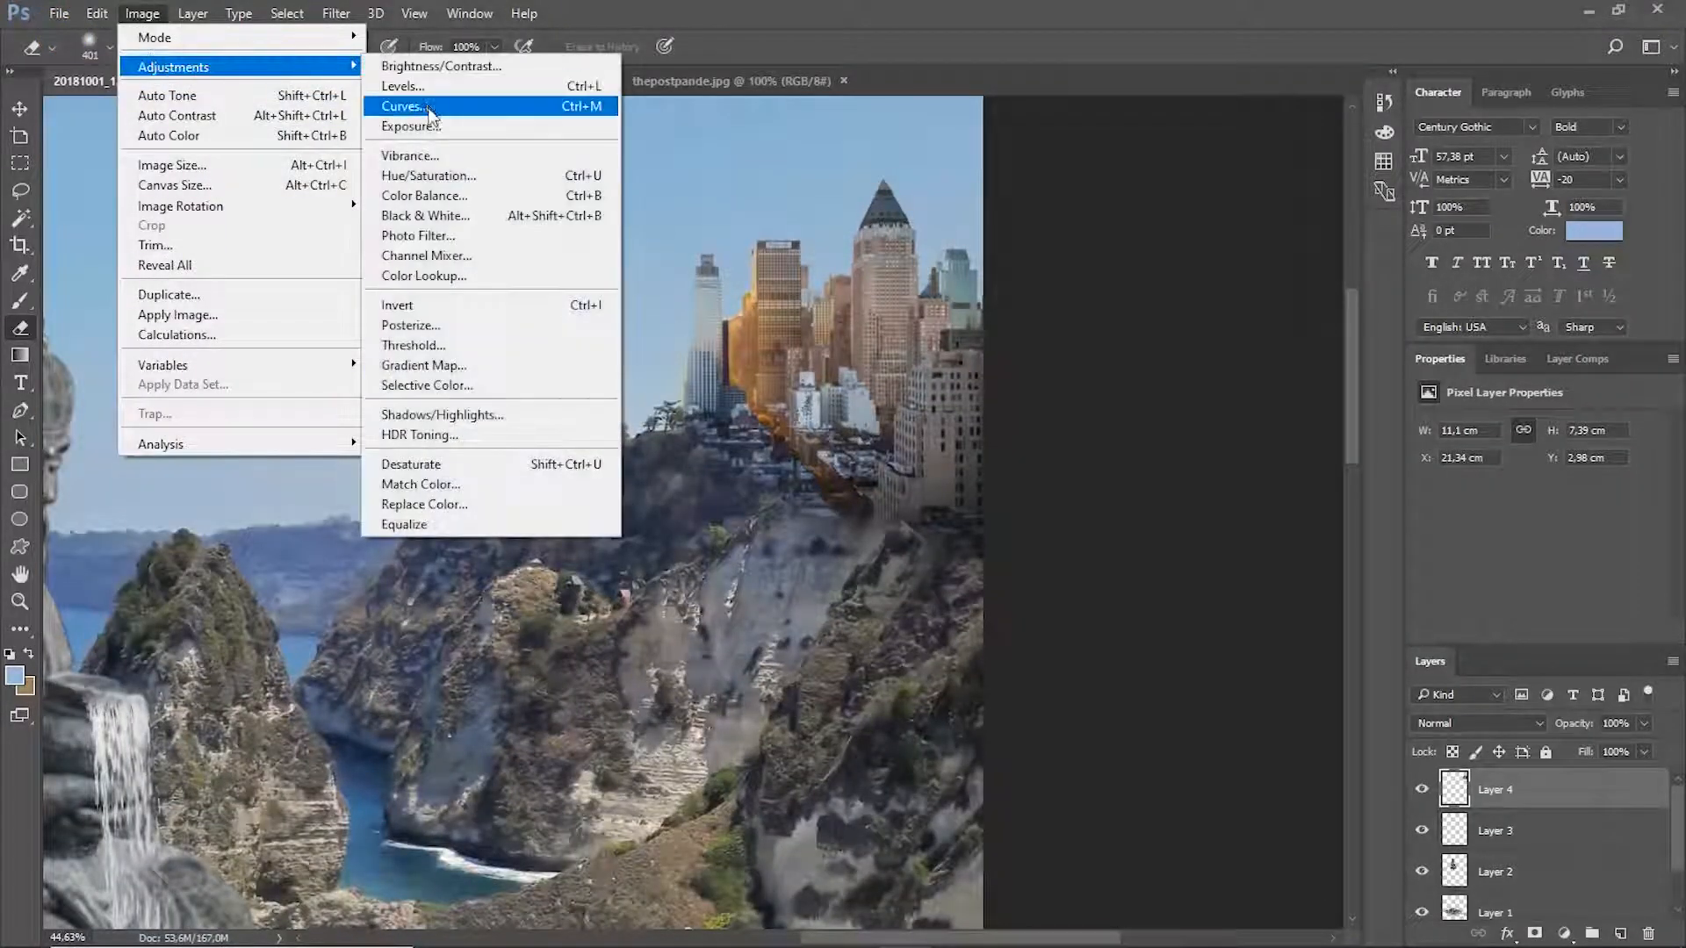
{"action": "left_click", "coordinate": [436, 178]}
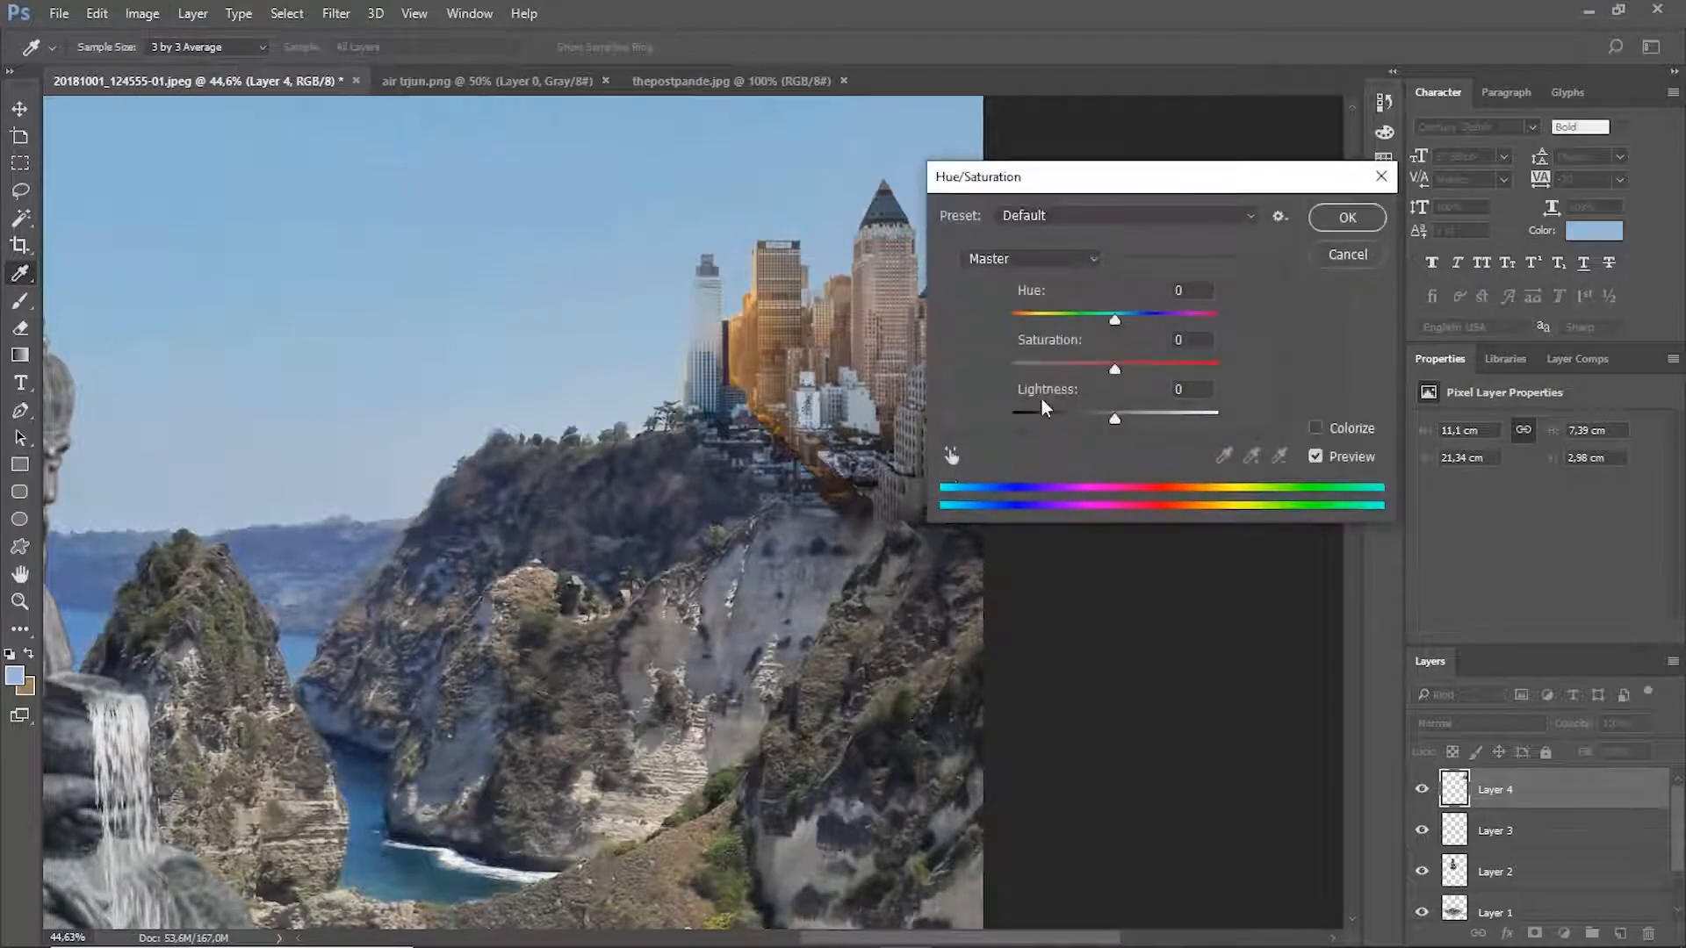
{"action": "left_click_drag", "start_coordinate": [1115, 369], "coordinate": [1048, 367]}
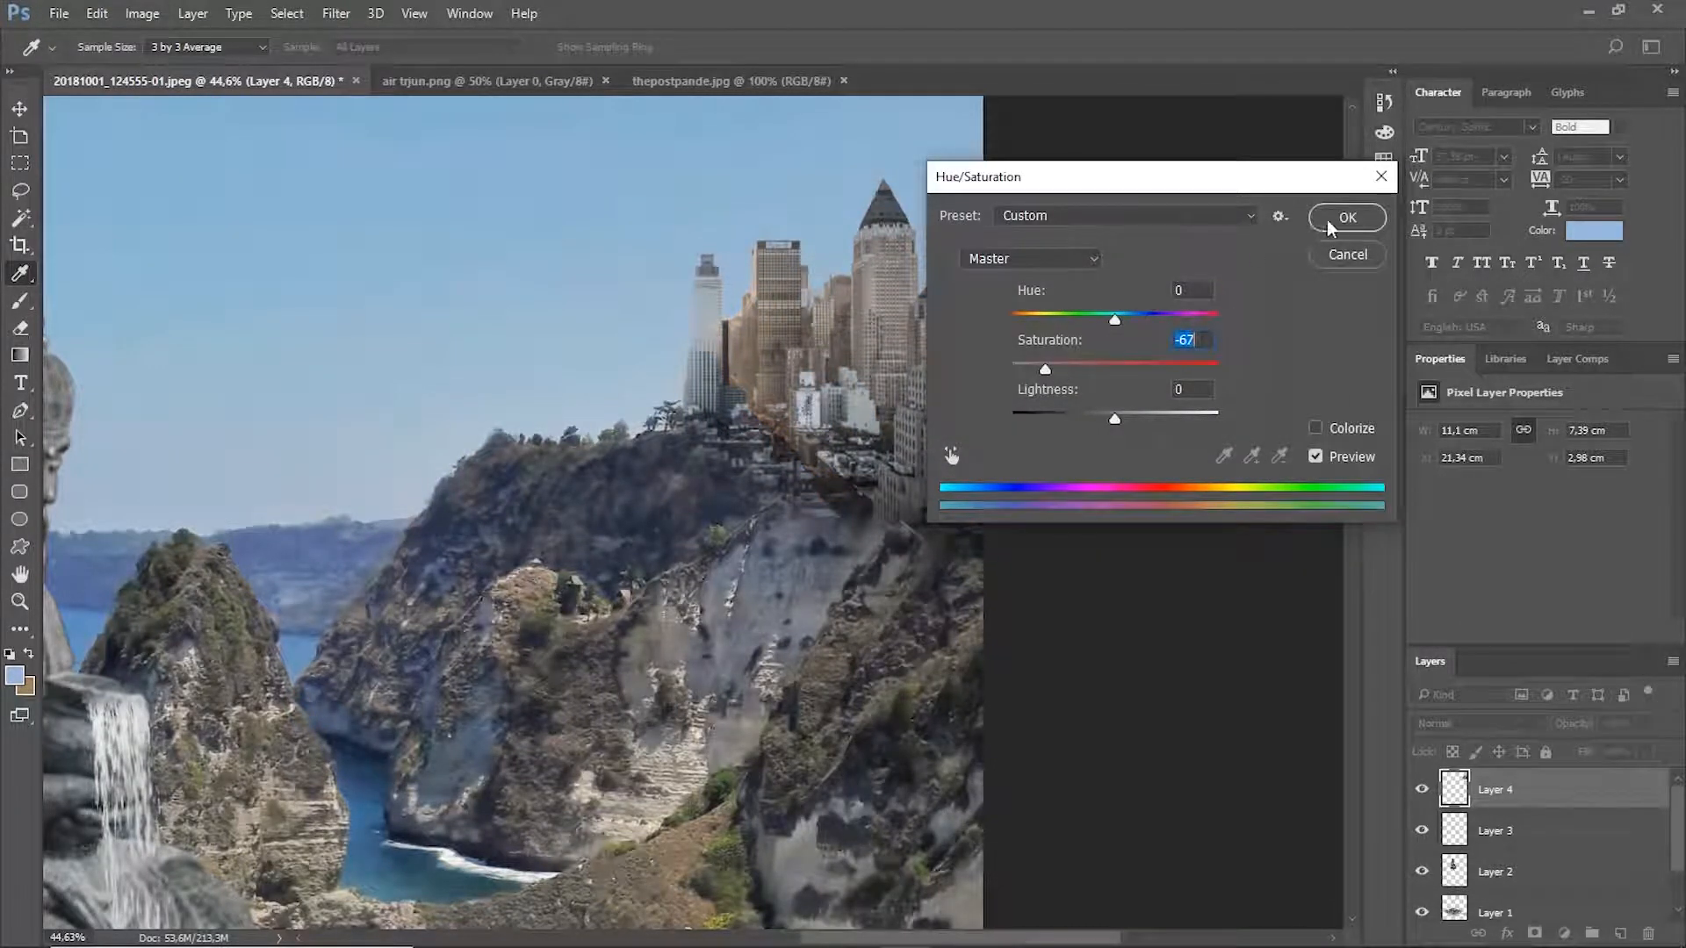
{"action": "left_click", "coordinate": [1346, 218]}
Examine how the desaturated skyline blends with the cliff, up close and in the whole photo.
{"action": "key", "text": "e"}
{"action": "scroll", "coordinate": [743, 234], "scroll_direction": "down", "scroll_amount": 5}
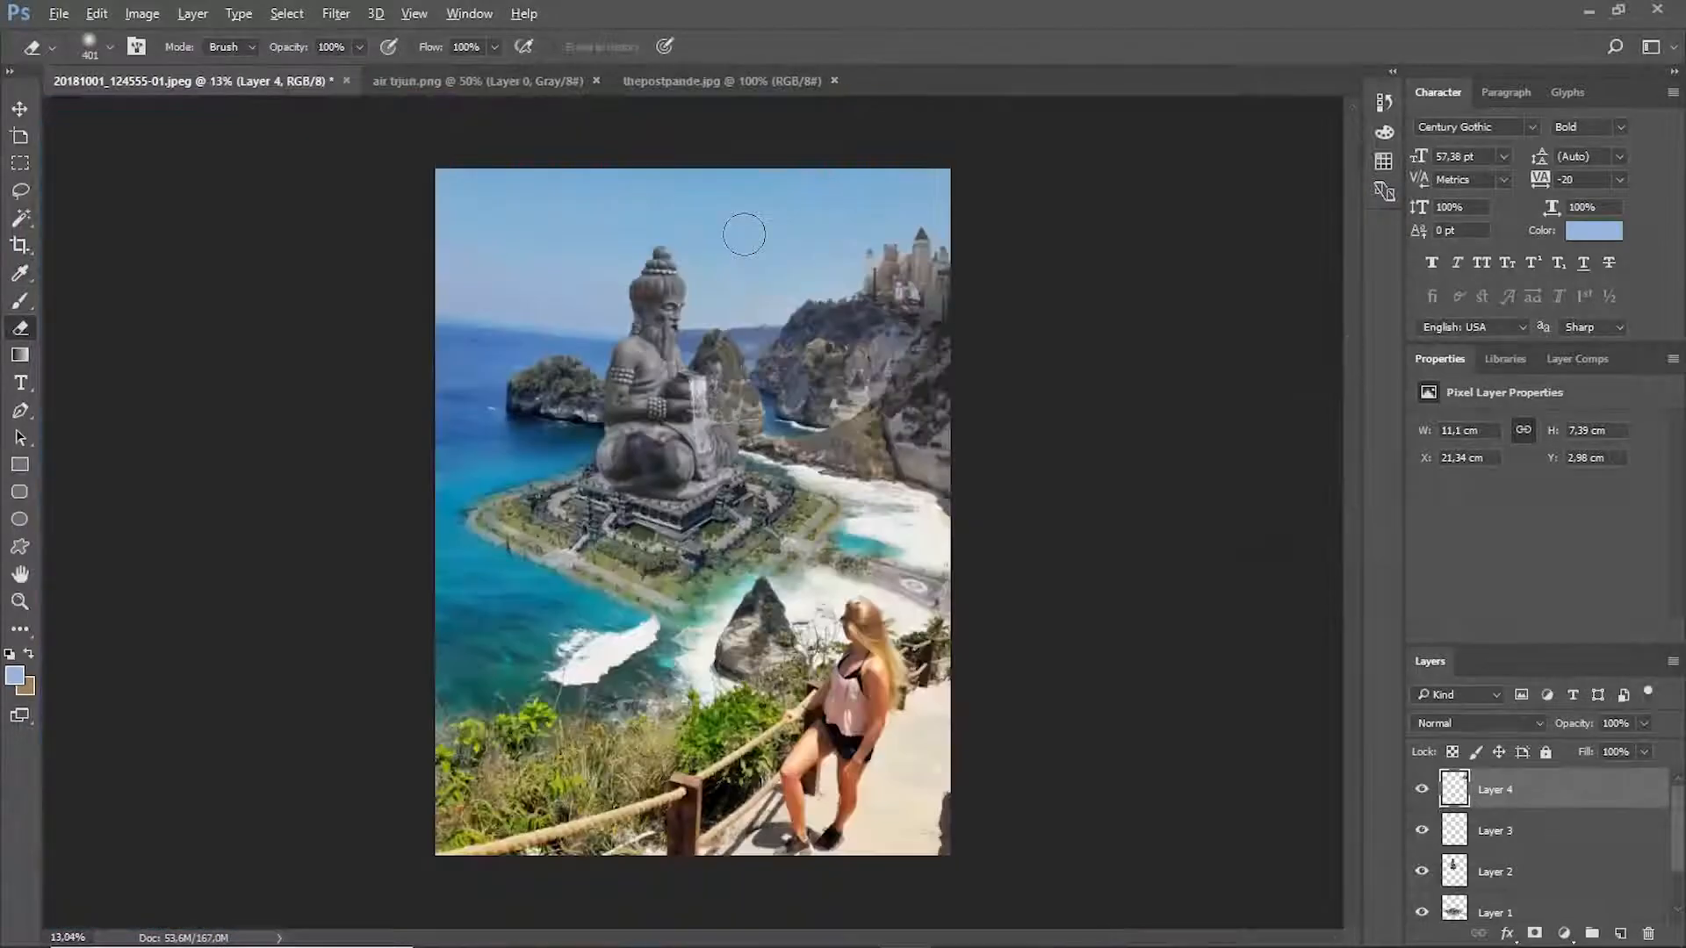
{"action": "scroll", "coordinate": [812, 237], "scroll_direction": "up", "scroll_amount": 3}
{"action": "scroll", "coordinate": [809, 234], "scroll_direction": "down", "scroll_amount": 2}
{"action": "scroll", "coordinate": [865, 214], "scroll_direction": "up", "scroll_amount": 4}
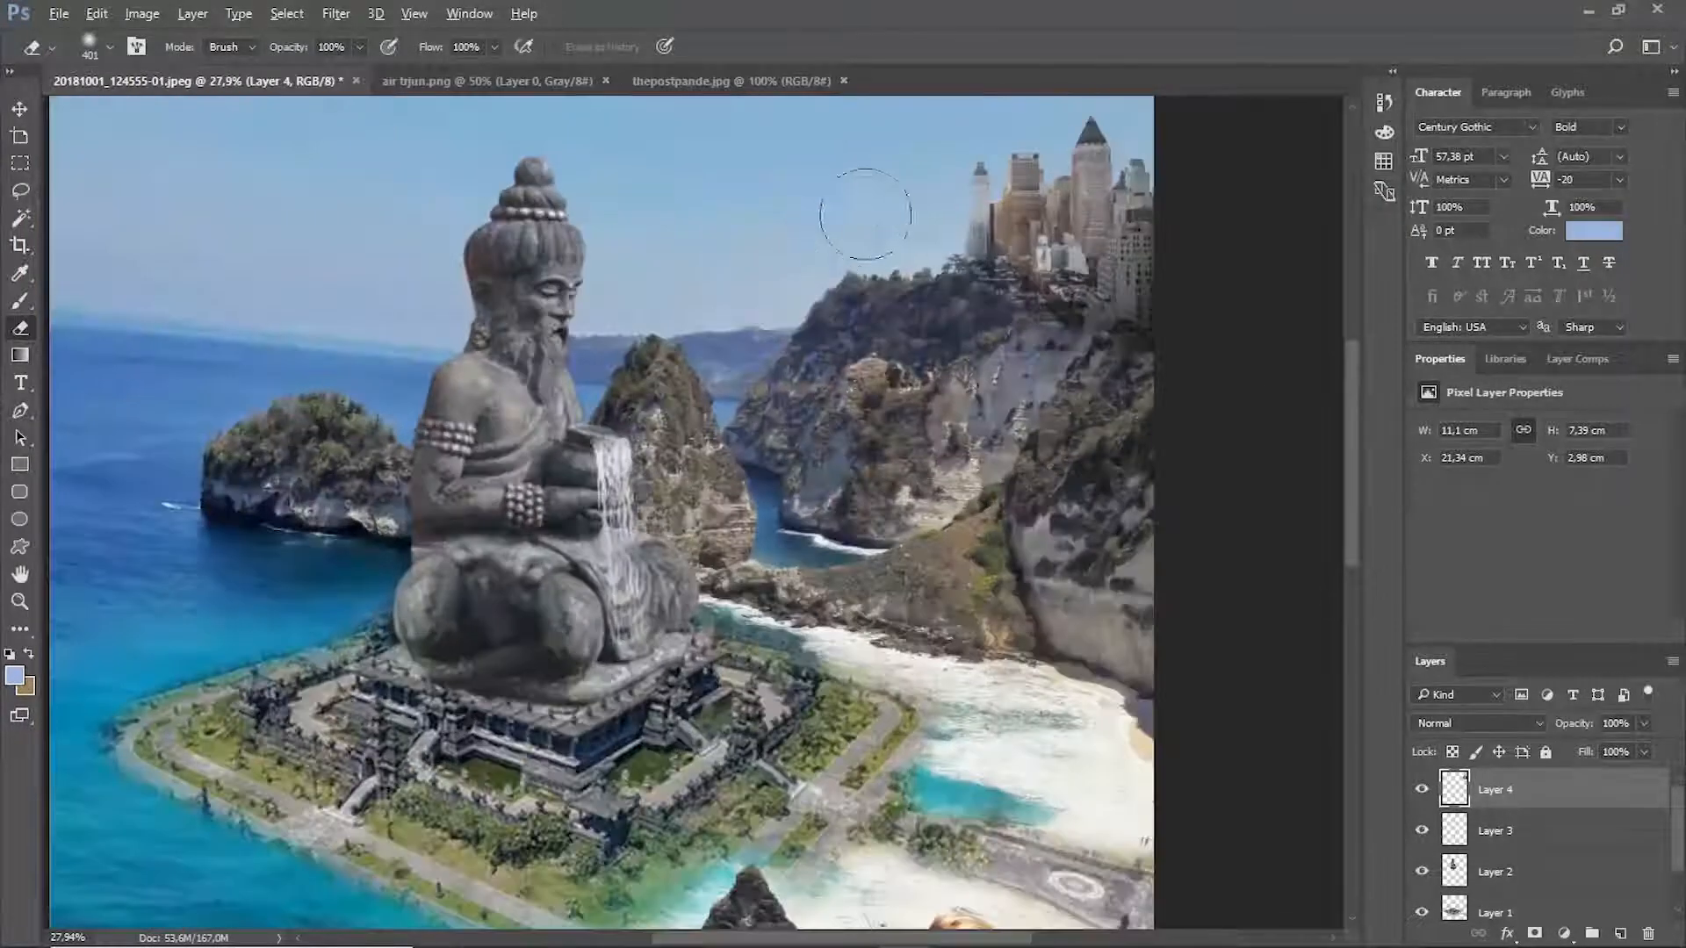
{"action": "scroll", "coordinate": [725, 479], "scroll_direction": "down", "scroll_amount": 3}
{"action": "scroll", "coordinate": [746, 421], "scroll_direction": "up", "scroll_amount": 1}
{"action": "scroll", "coordinate": [764, 369], "scroll_direction": "down", "scroll_amount": 3}
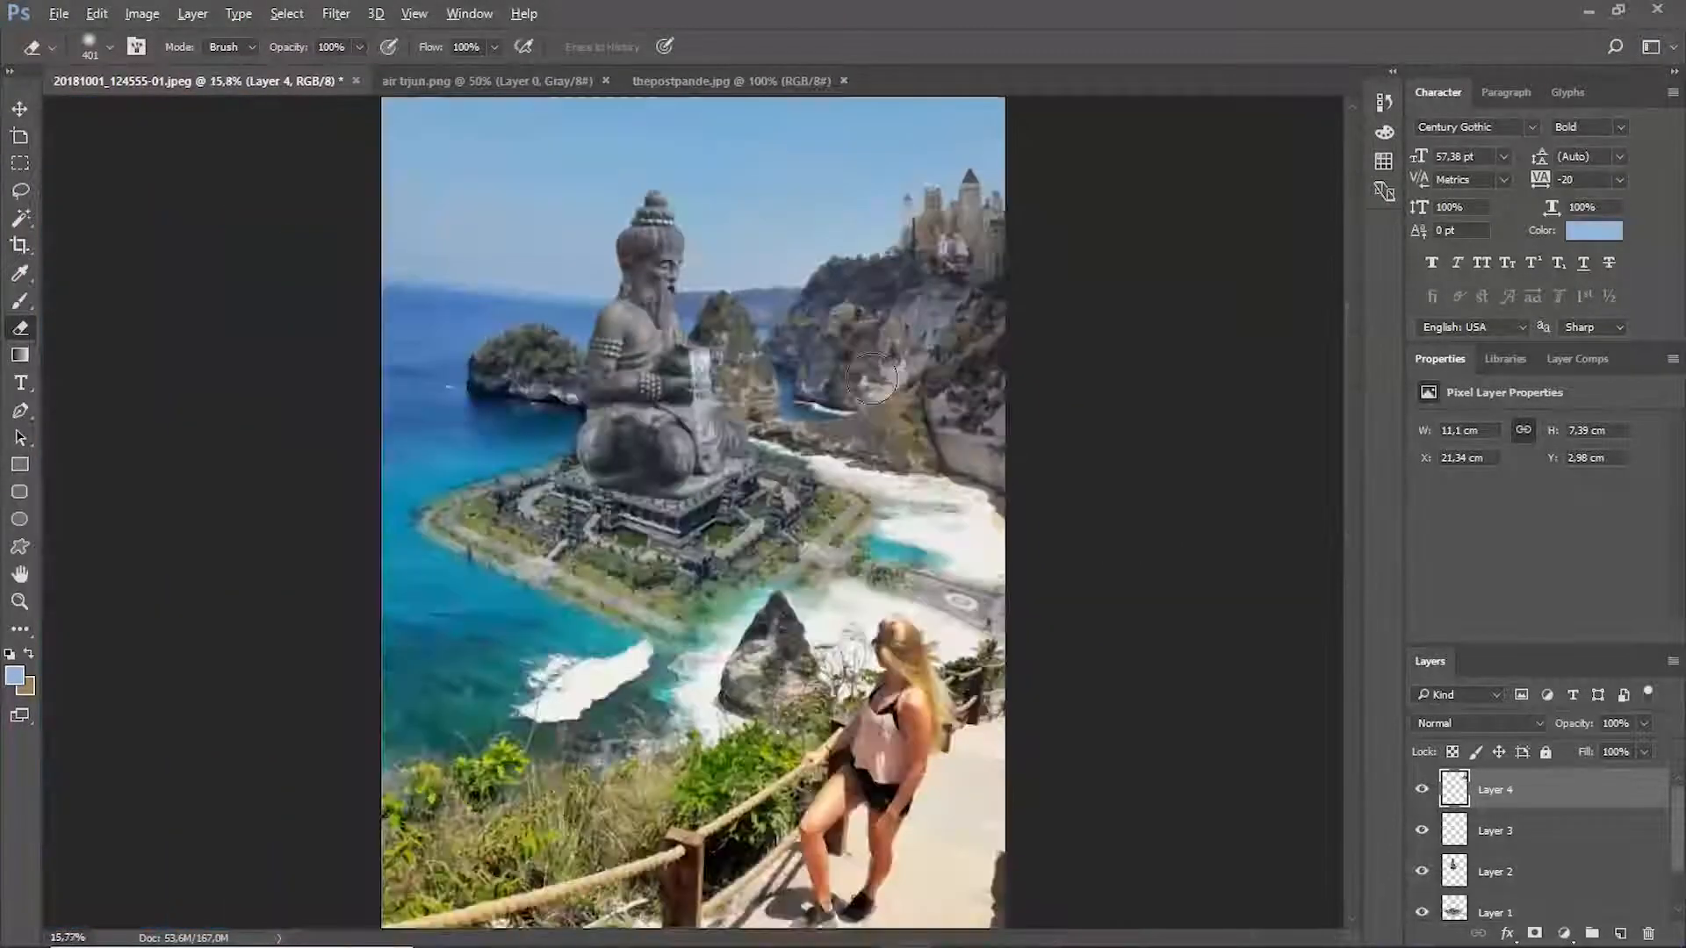
{"action": "scroll", "coordinate": [769, 360], "scroll_direction": "up", "scroll_amount": 1}
{"action": "scroll", "coordinate": [769, 360], "scroll_direction": "down", "scroll_amount": 1}
{"action": "scroll", "coordinate": [769, 361], "scroll_direction": "up", "scroll_amount": 1}
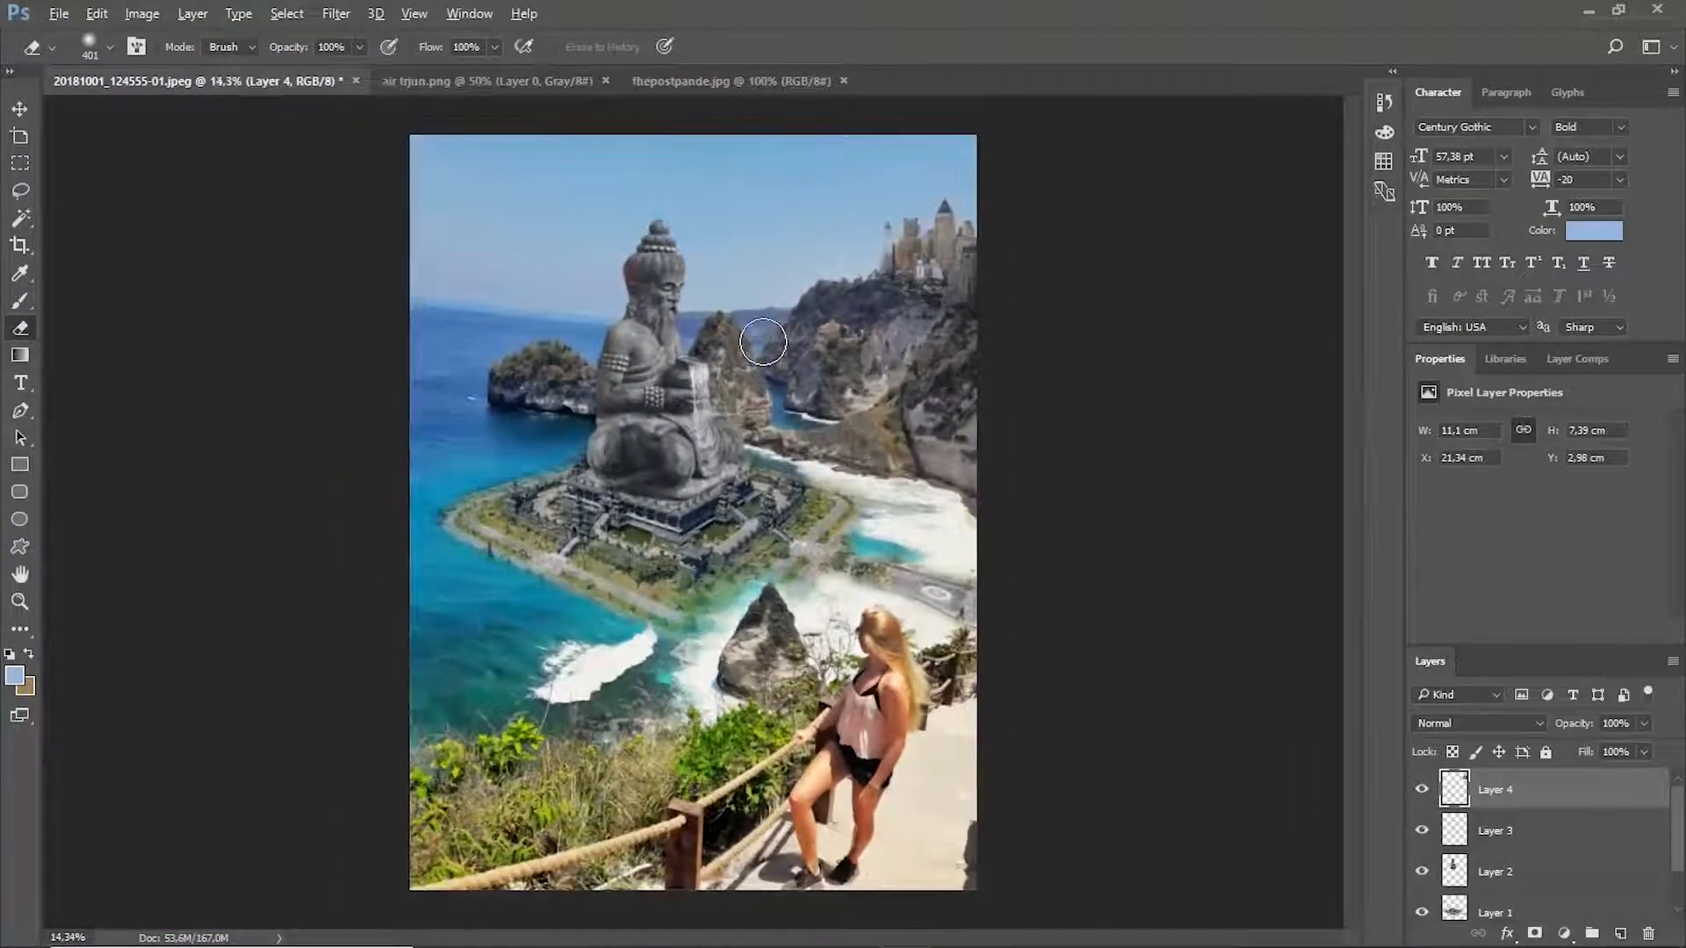
Open images (1).jpeg and place the foggy skyscraper skyline into the coastal composite.
{"action": "scroll", "coordinate": [781, 355], "scroll_direction": "up", "scroll_amount": 3}
{"action": "left_click", "coordinate": [61, 15]}
{"action": "left_click", "coordinate": [70, 55]}
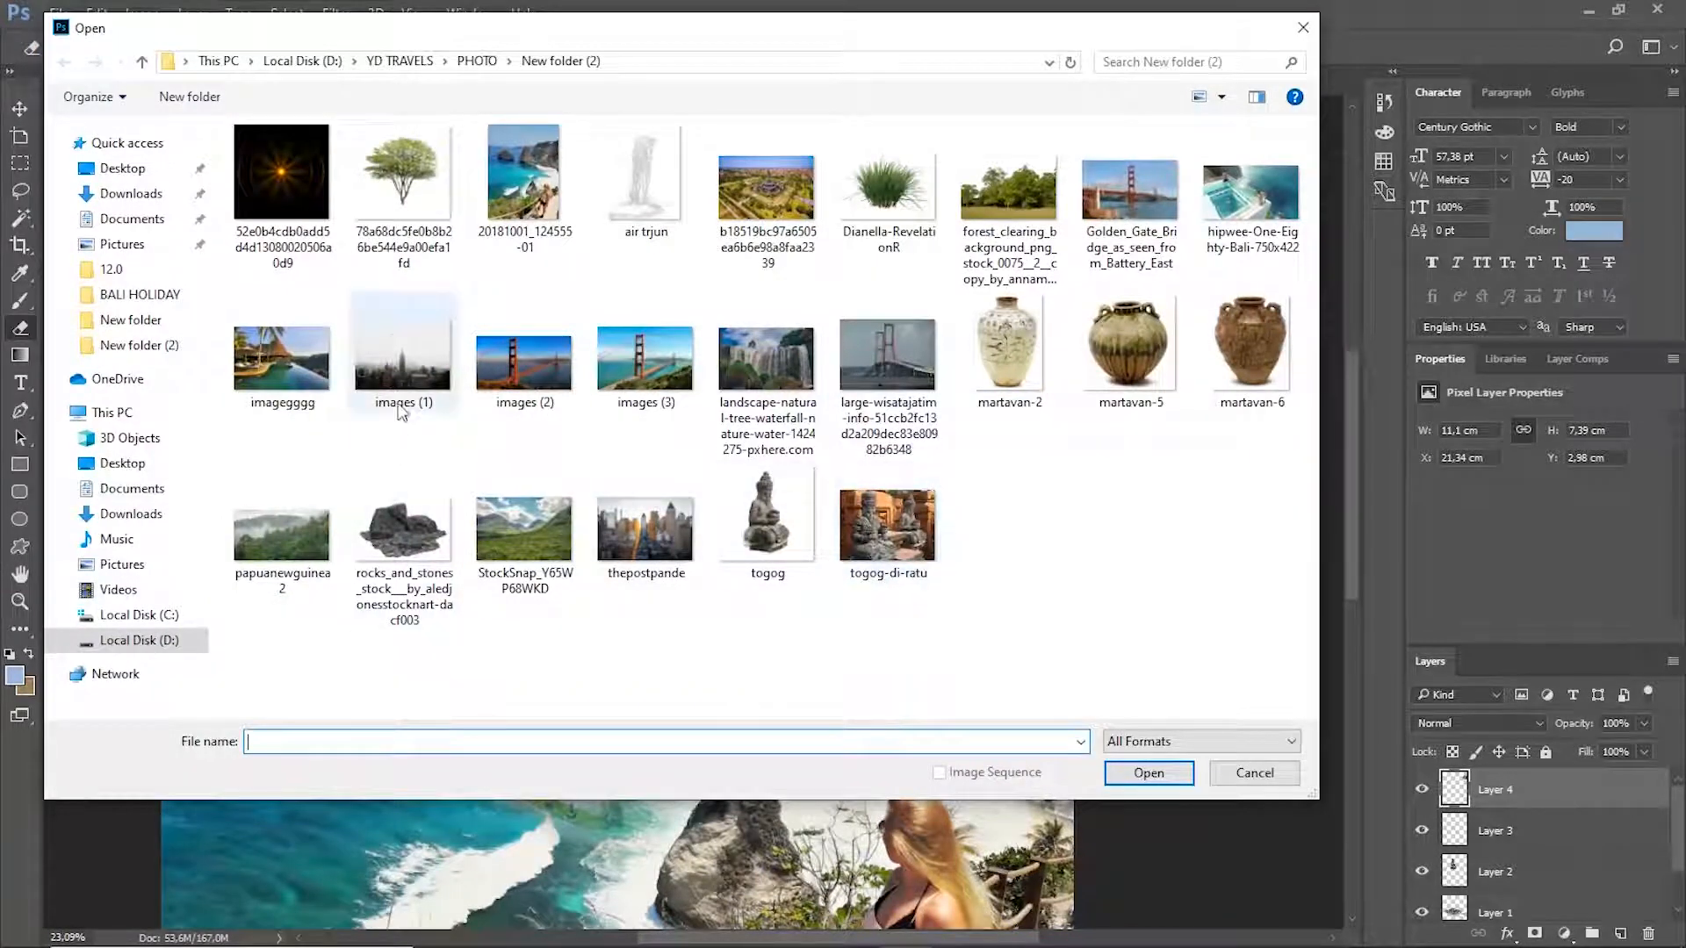
{"action": "double_click", "coordinate": [406, 386]}
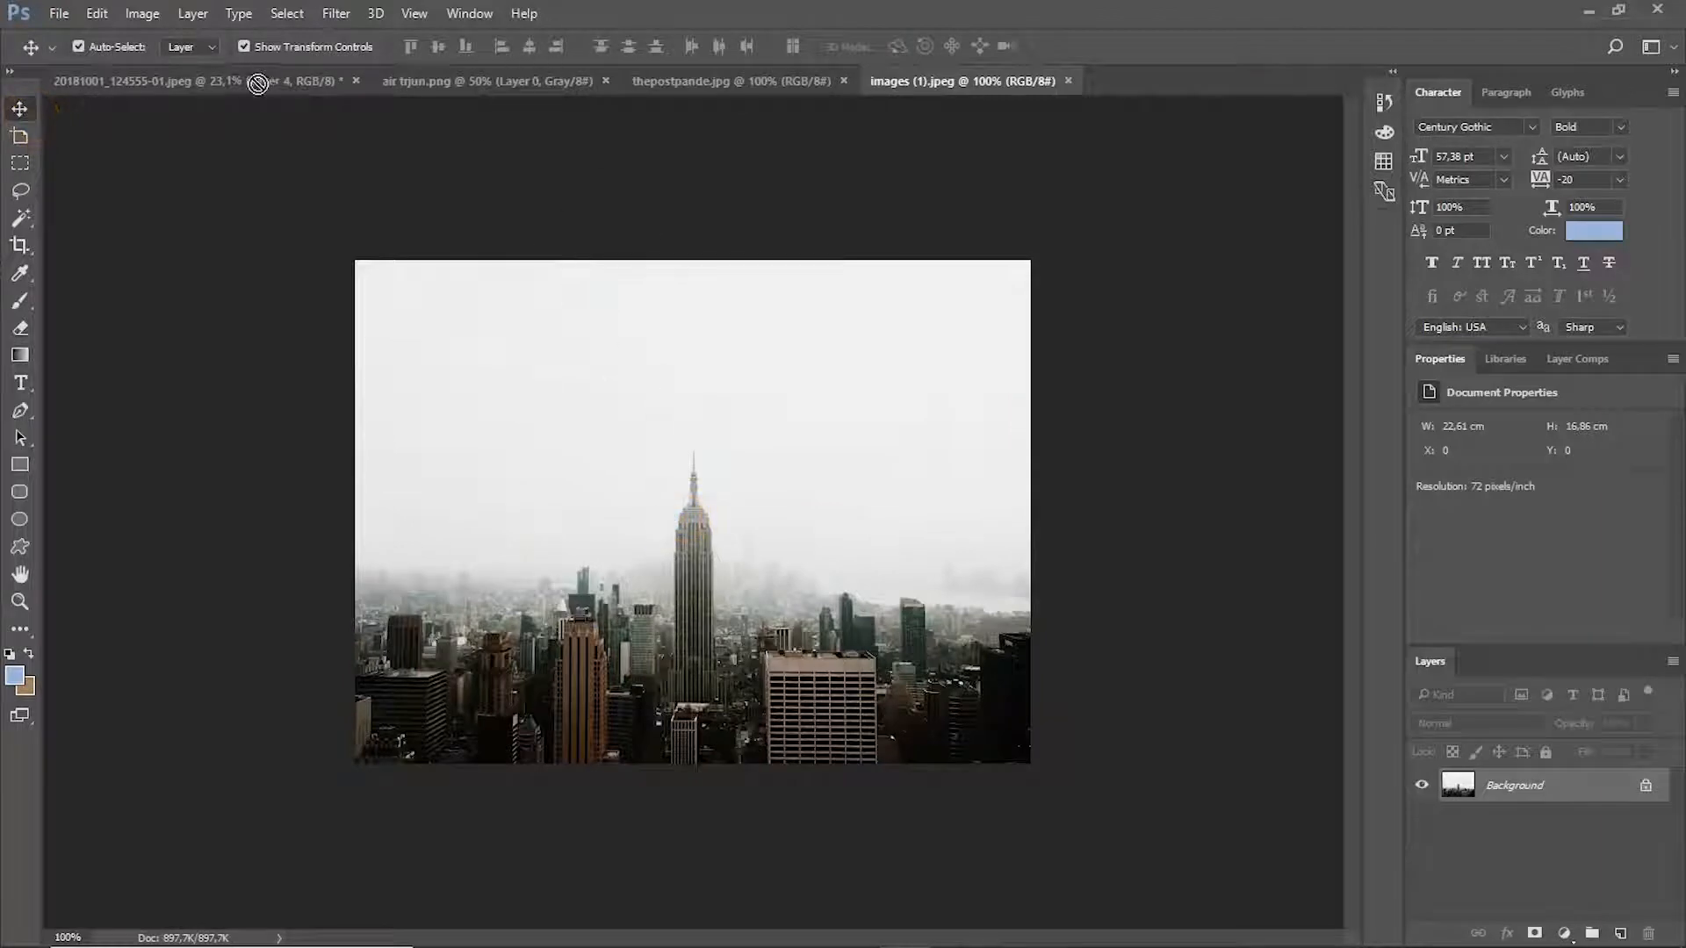
{"action": "left_click_drag", "start_coordinate": [258, 84], "coordinate": [840, 351]}
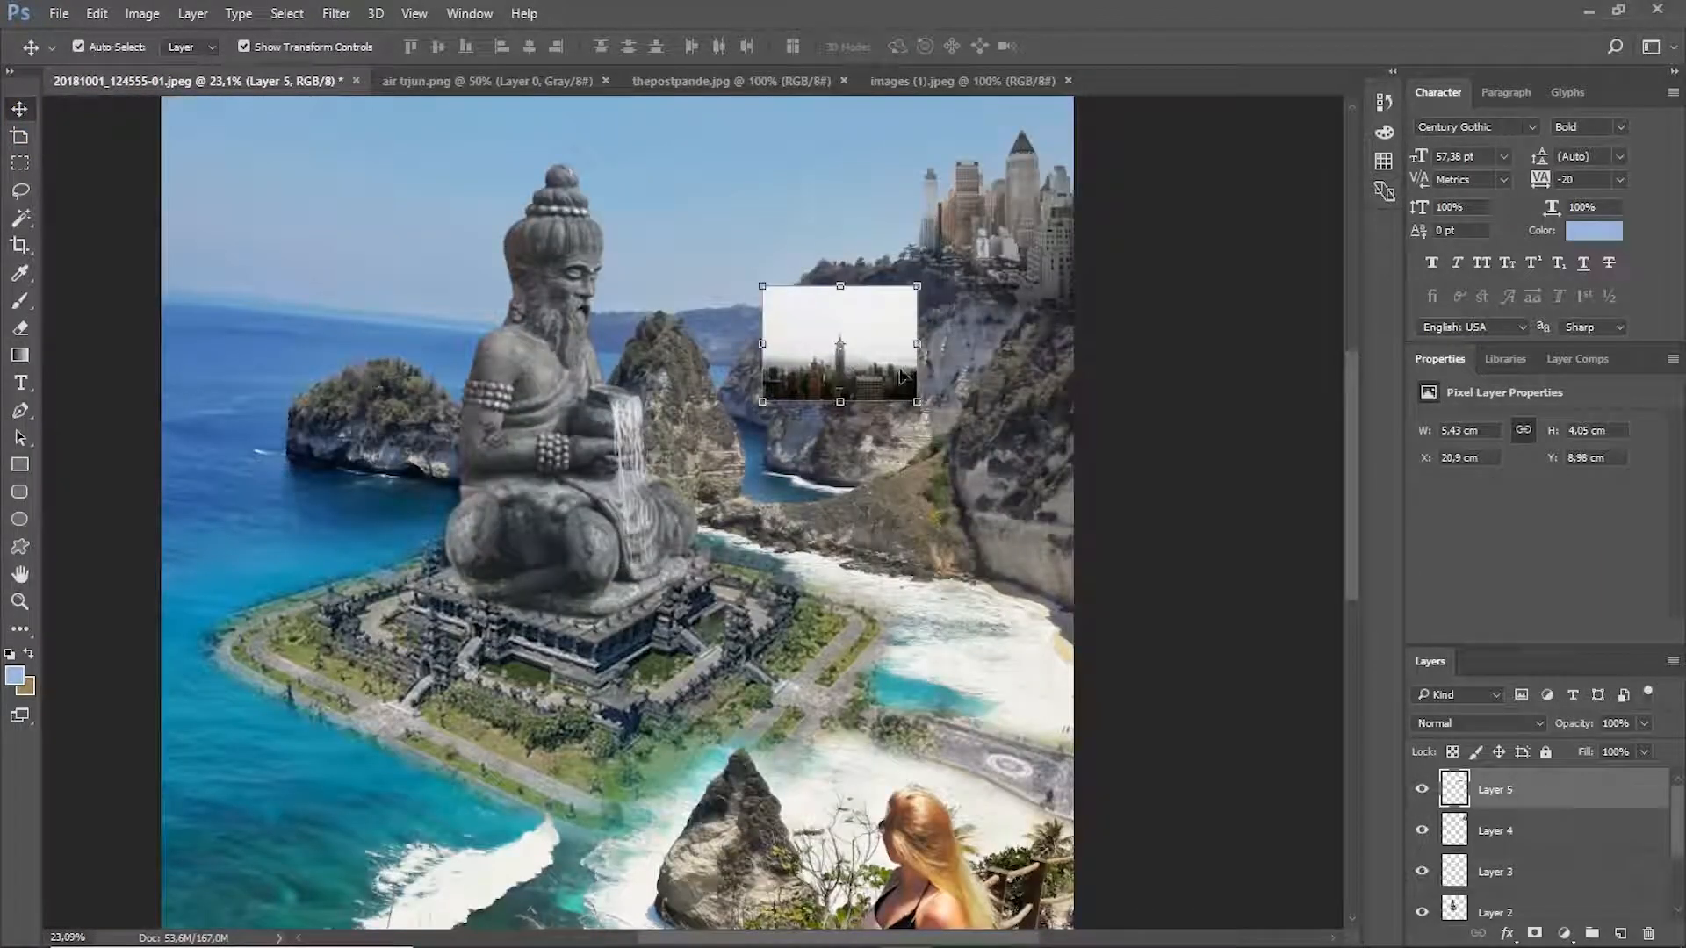
Scale the foggy skyline to about 10.63 by 7.93 cm and position it over the cliff's upper part.
{"action": "scroll", "coordinate": [1035, 336], "scroll_direction": "up", "scroll_amount": 3}
{"action": "left_click_drag", "start_coordinate": [813, 476], "coordinate": [1106, 688]}
{"action": "left_click_drag", "start_coordinate": [952, 593], "coordinate": [953, 379]}
{"action": "scroll", "coordinate": [498, 544], "scroll_direction": "down", "scroll_amount": 2}
{"action": "key", "text": "Return"}
Select the foggy skyline's white sky with the Magic Wand, delete it and clear the selection.
{"action": "left_click", "coordinate": [20, 219]}
{"action": "left_click", "coordinate": [661, 297]}
{"action": "right_click", "coordinate": [619, 331]}
{"action": "key", "text": "Escape"}
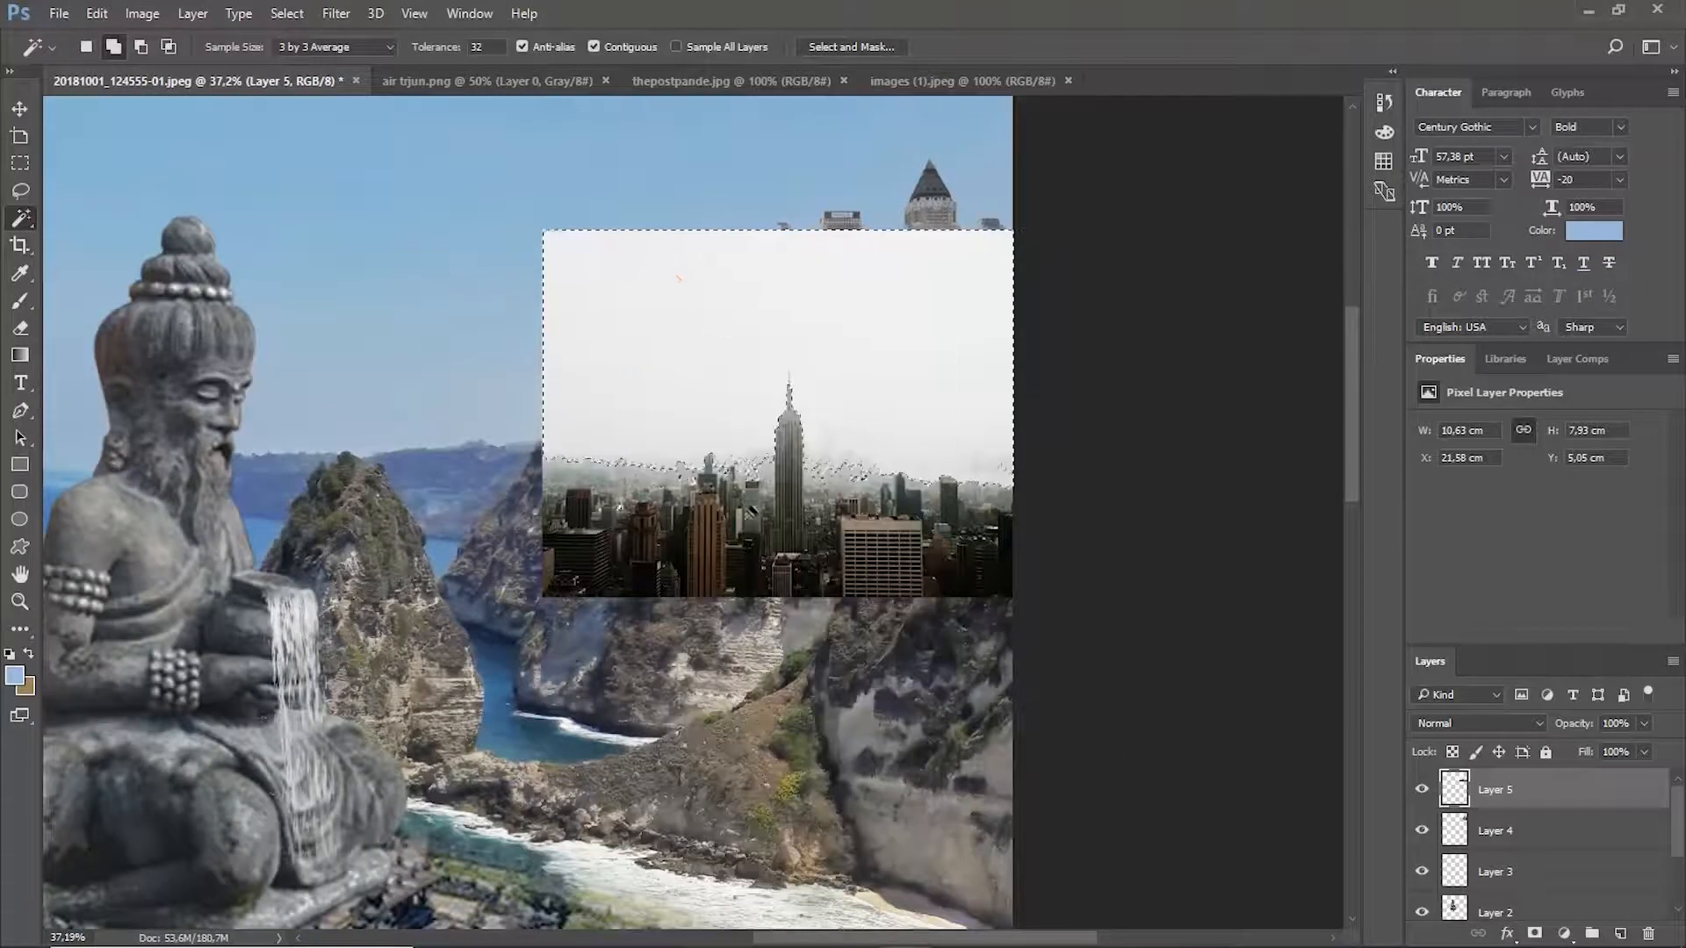
{"action": "key", "text": "Delete"}
{"action": "key", "text": "ctrl+d"}
Move the foggy skyline up and left so its tall tower stands on the cliff ridge beside the first skyline.
{"action": "scroll", "coordinate": [874, 183], "scroll_direction": "up", "scroll_amount": 1}
{"action": "key", "text": "v"}
{"action": "left_click_drag", "start_coordinate": [803, 532], "coordinate": [638, 427]}
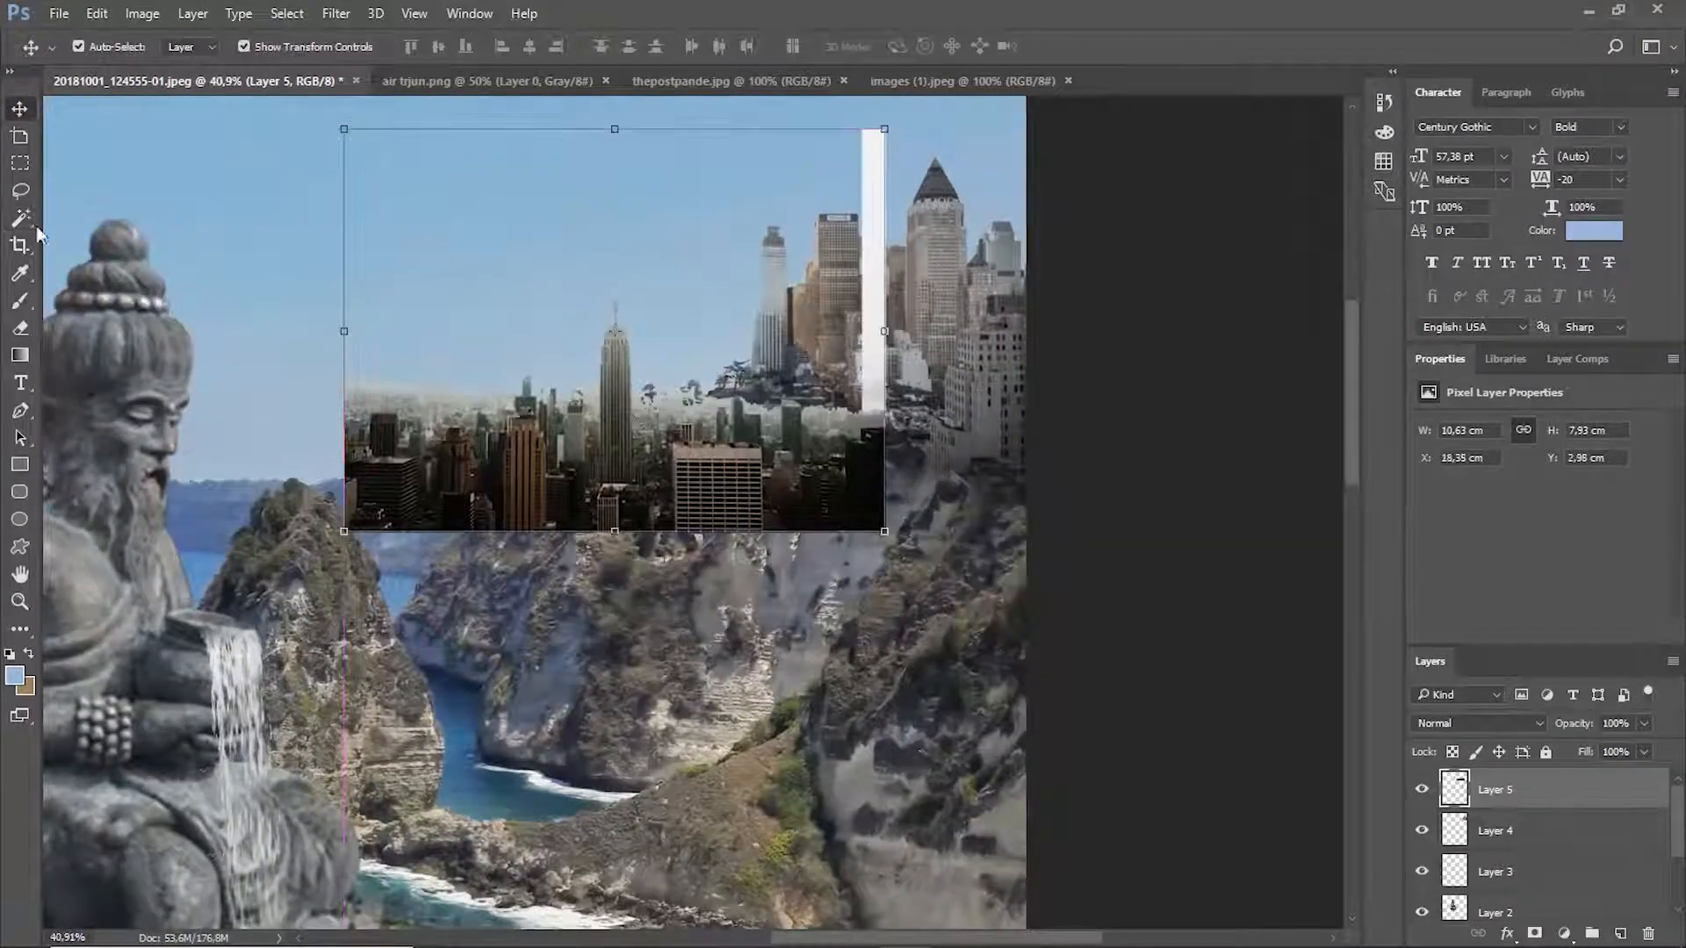
Erase the foggy skyline's white strip, lower edge and outer buildings so only the tall tower and nearby blocks blend into the cliff ridge.
{"action": "left_click", "coordinate": [20, 327]}
{"action": "left_click_drag", "start_coordinate": [873, 150], "coordinate": [804, 360]}
{"action": "left_click_drag", "start_coordinate": [562, 596], "coordinate": [484, 396]}
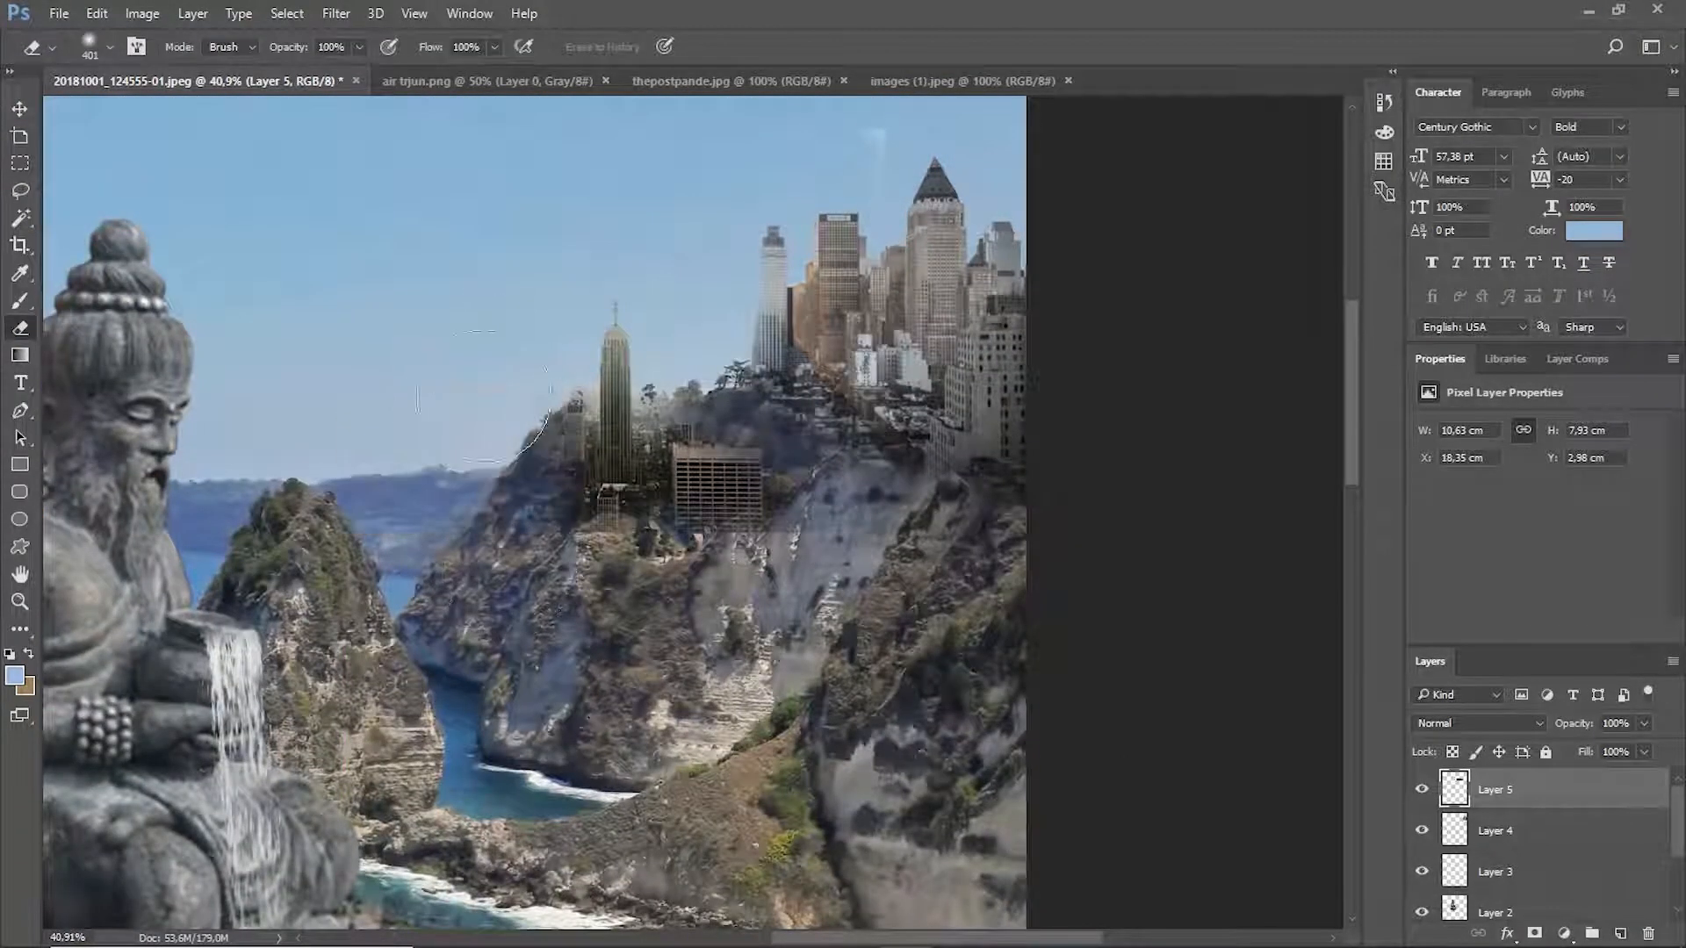
{"action": "scroll", "coordinate": [713, 368], "scroll_direction": "up", "scroll_amount": 2, "text": "alt"}
Duplicate the erased foggy skyline twice, spreading the copies across the cliff face below the first skyline.
{"action": "left_click_drag", "start_coordinate": [550, 594], "coordinate": [762, 648], "text": "ctrl+alt"}
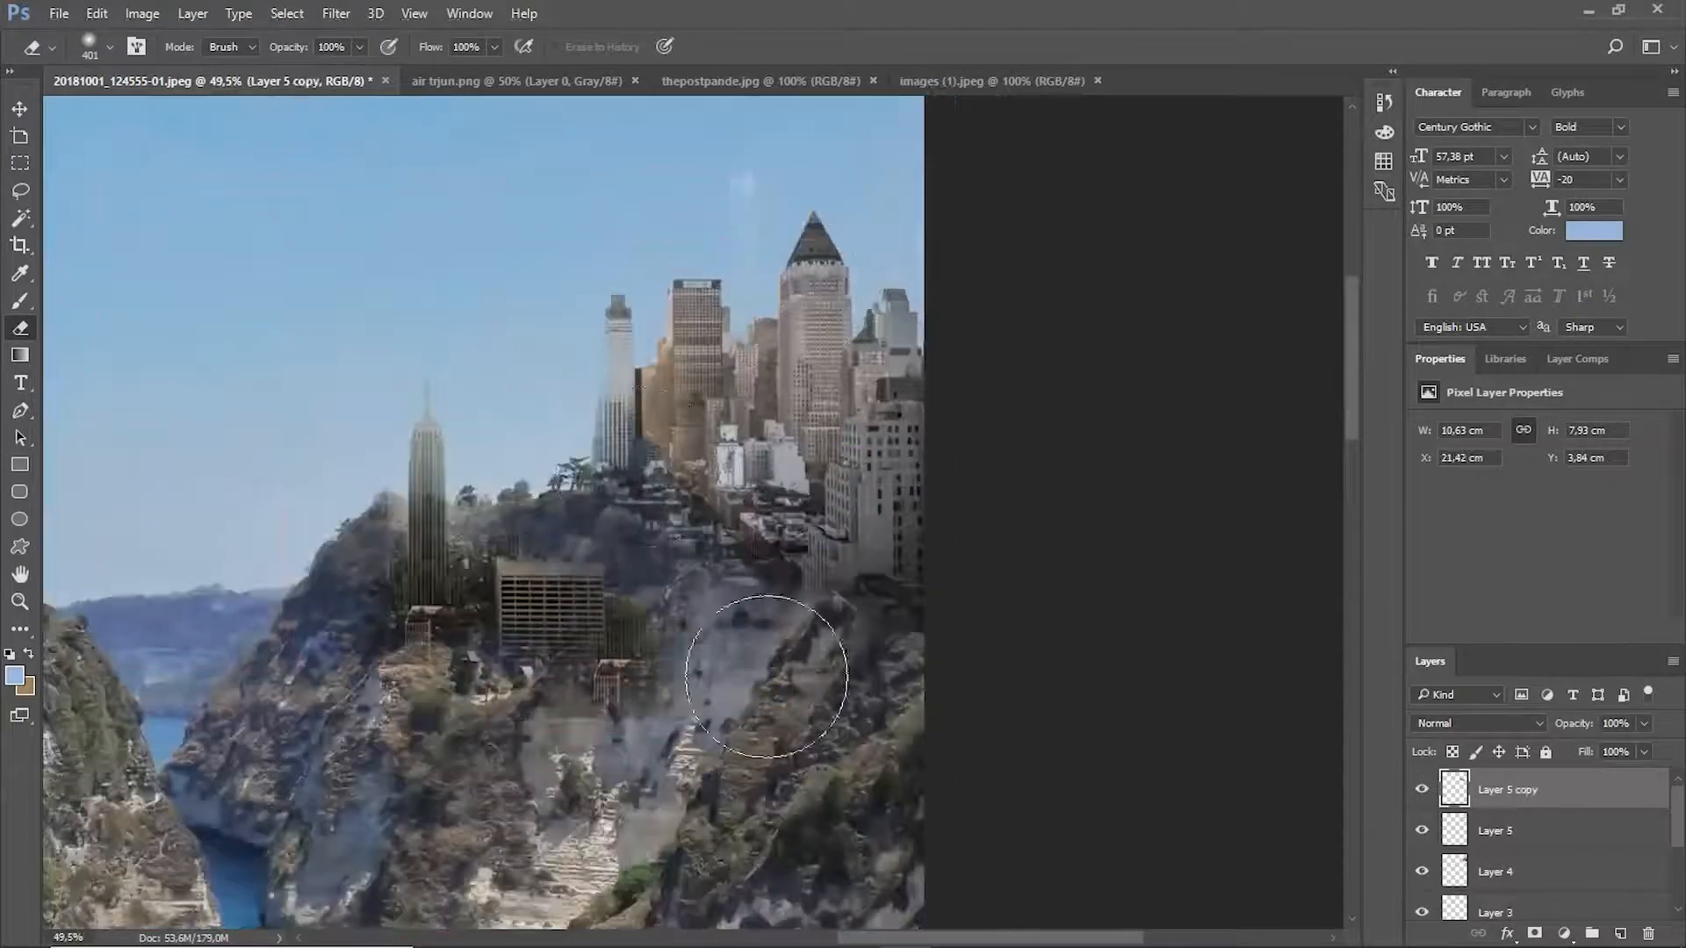
{"action": "left_click_drag", "start_coordinate": [610, 698], "coordinate": [706, 639], "text": "ctrl+alt"}
{"action": "scroll", "coordinate": [869, 492], "scroll_direction": "down", "scroll_amount": 3, "text": "alt"}
{"action": "scroll", "coordinate": [888, 478], "scroll_direction": "up", "scroll_amount": 1, "text": "alt"}
Duplicate the first skyscraper skyline and place the copy slightly lower on the cliff.
{"action": "left_click_drag", "start_coordinate": [803, 432], "coordinate": [786, 527], "text": "ctrl+alt"}
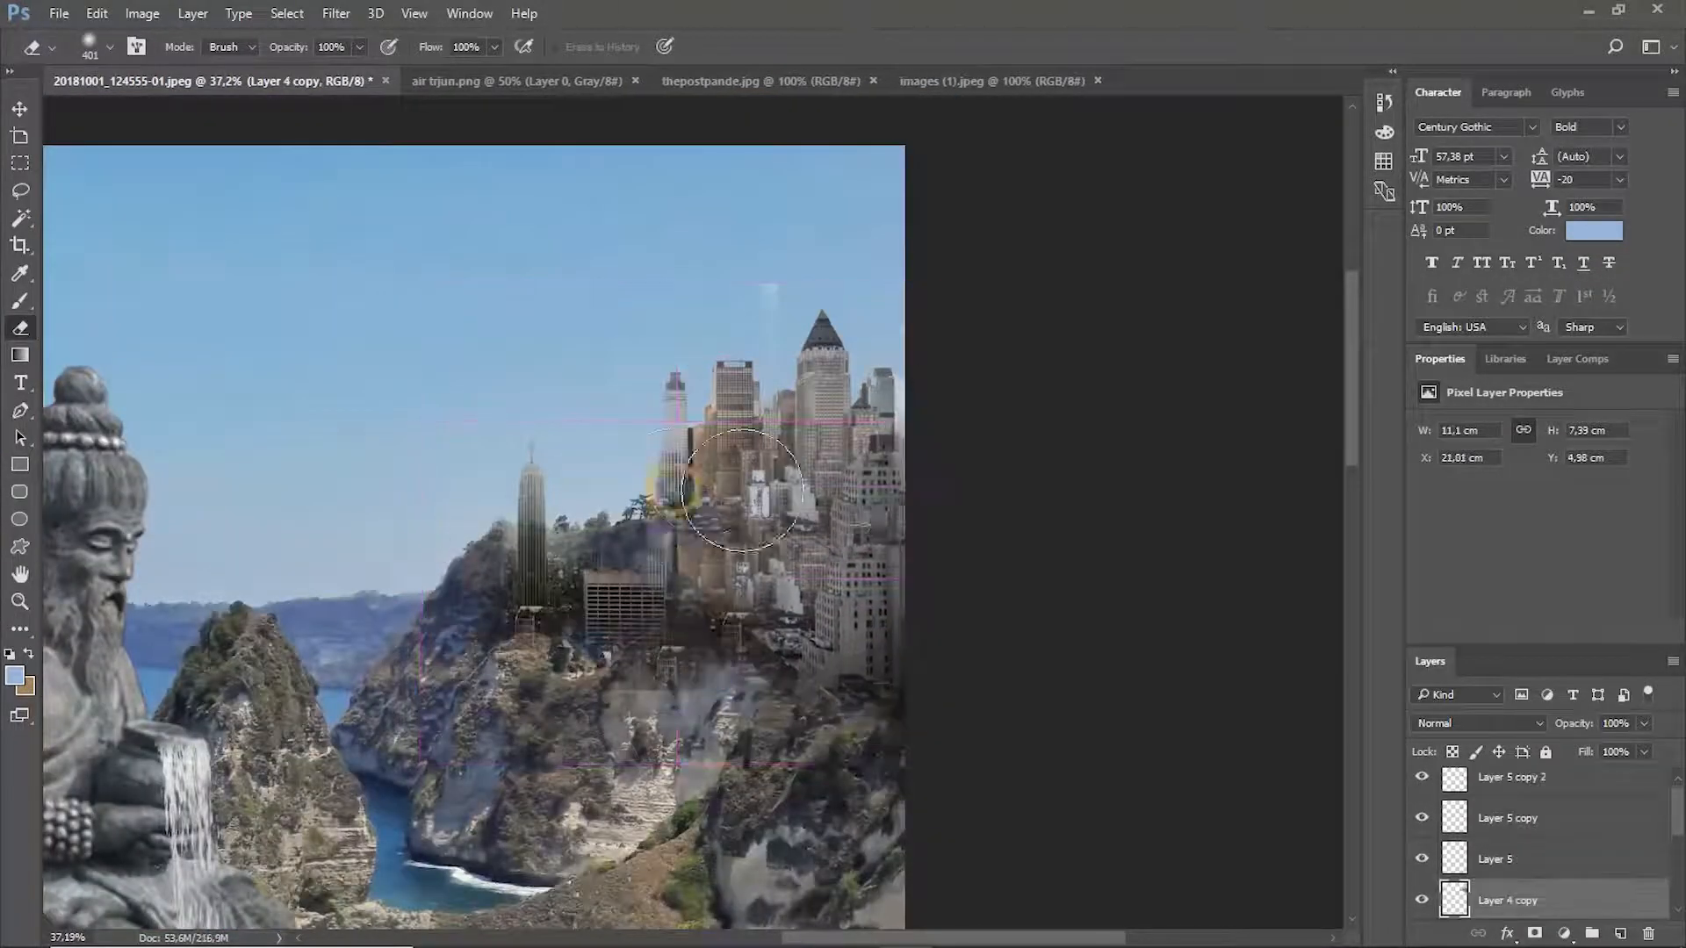
{"action": "scroll", "coordinate": [843, 500], "scroll_direction": "down", "scroll_amount": 3, "text": "alt"}
{"action": "scroll", "coordinate": [708, 334], "scroll_direction": "up", "scroll_amount": 3, "text": "alt"}
Copy Layer 4 to the top of the layer stack, move the copy down the cliff face and erase parts of it to blend.
{"action": "left_click", "coordinate": [926, 326], "text": "ctrl"}
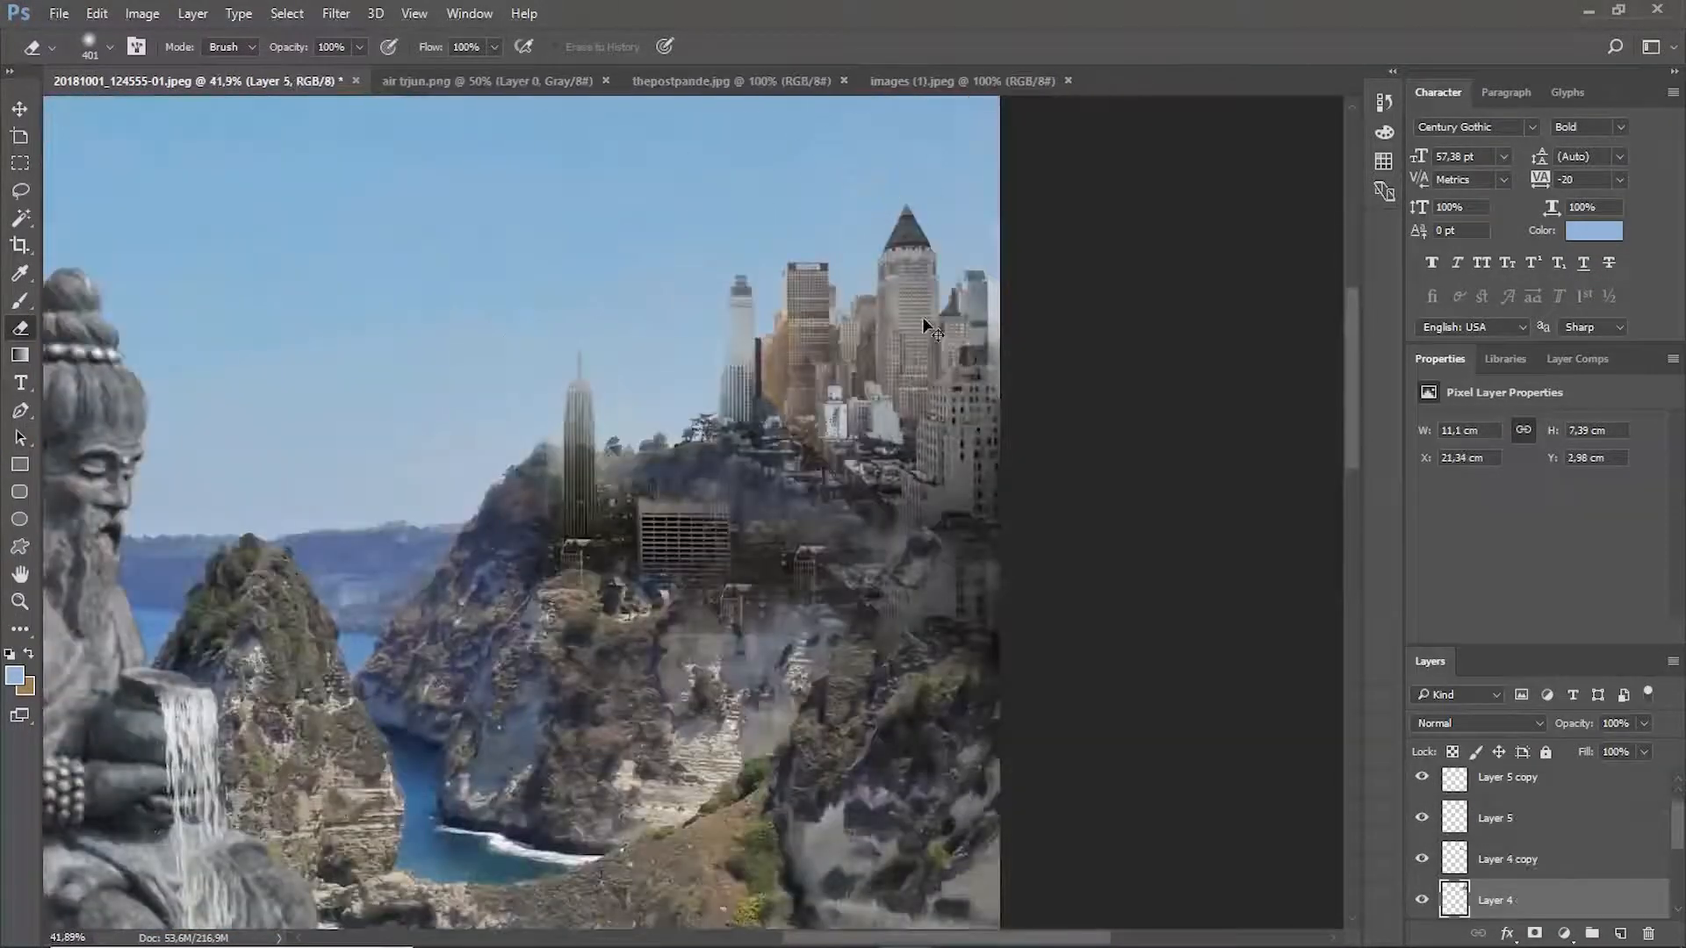
{"action": "left_click_drag", "start_coordinate": [1573, 904], "coordinate": [1592, 790]}
{"action": "left_click_drag", "start_coordinate": [902, 430], "coordinate": [901, 615], "text": "ctrl"}
{"action": "left_click_drag", "start_coordinate": [895, 492], "coordinate": [956, 745]}
{"action": "scroll", "coordinate": [878, 351], "scroll_direction": "down", "scroll_amount": 3, "text": "alt"}
{"action": "scroll", "coordinate": [834, 264], "scroll_direction": "up", "scroll_amount": 3, "text": "alt"}
{"action": "scroll", "coordinate": [836, 219], "scroll_direction": "down", "scroll_amount": 3, "text": "alt"}
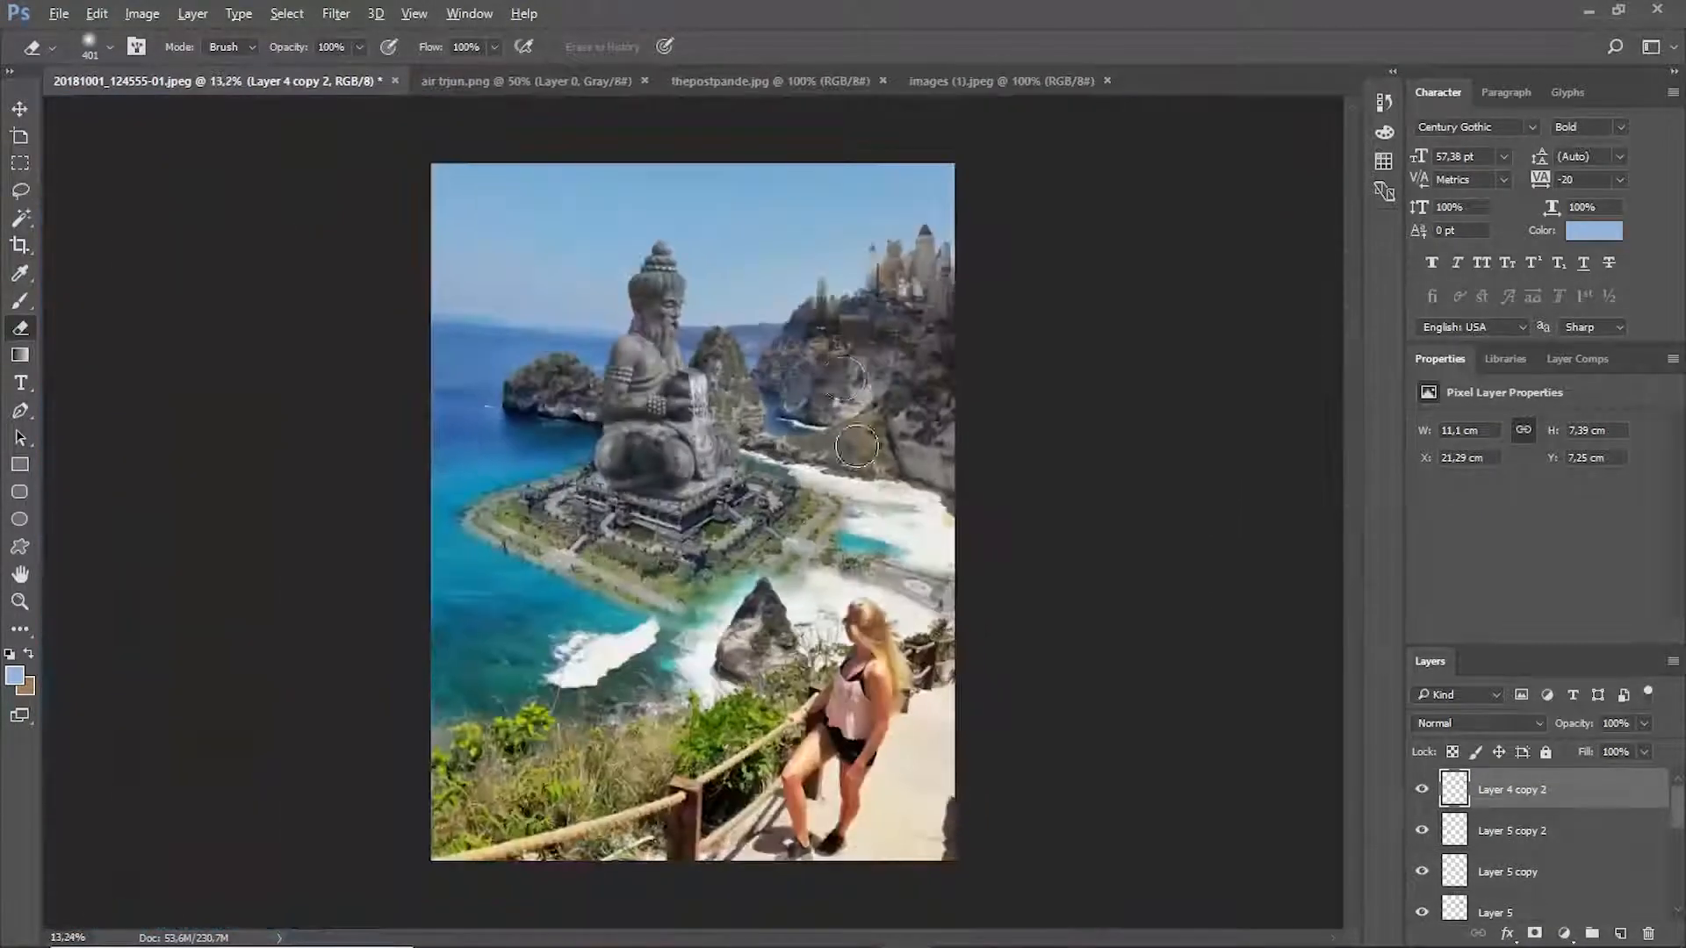
{"action": "scroll", "coordinate": [840, 274], "scroll_direction": "up", "scroll_amount": 4, "text": "alt"}
Open rocks_and_stones_stock__by_aledjonesstocknart-dacf003.png and place the rocks into the coastal composite.
{"action": "left_click", "coordinate": [58, 13]}
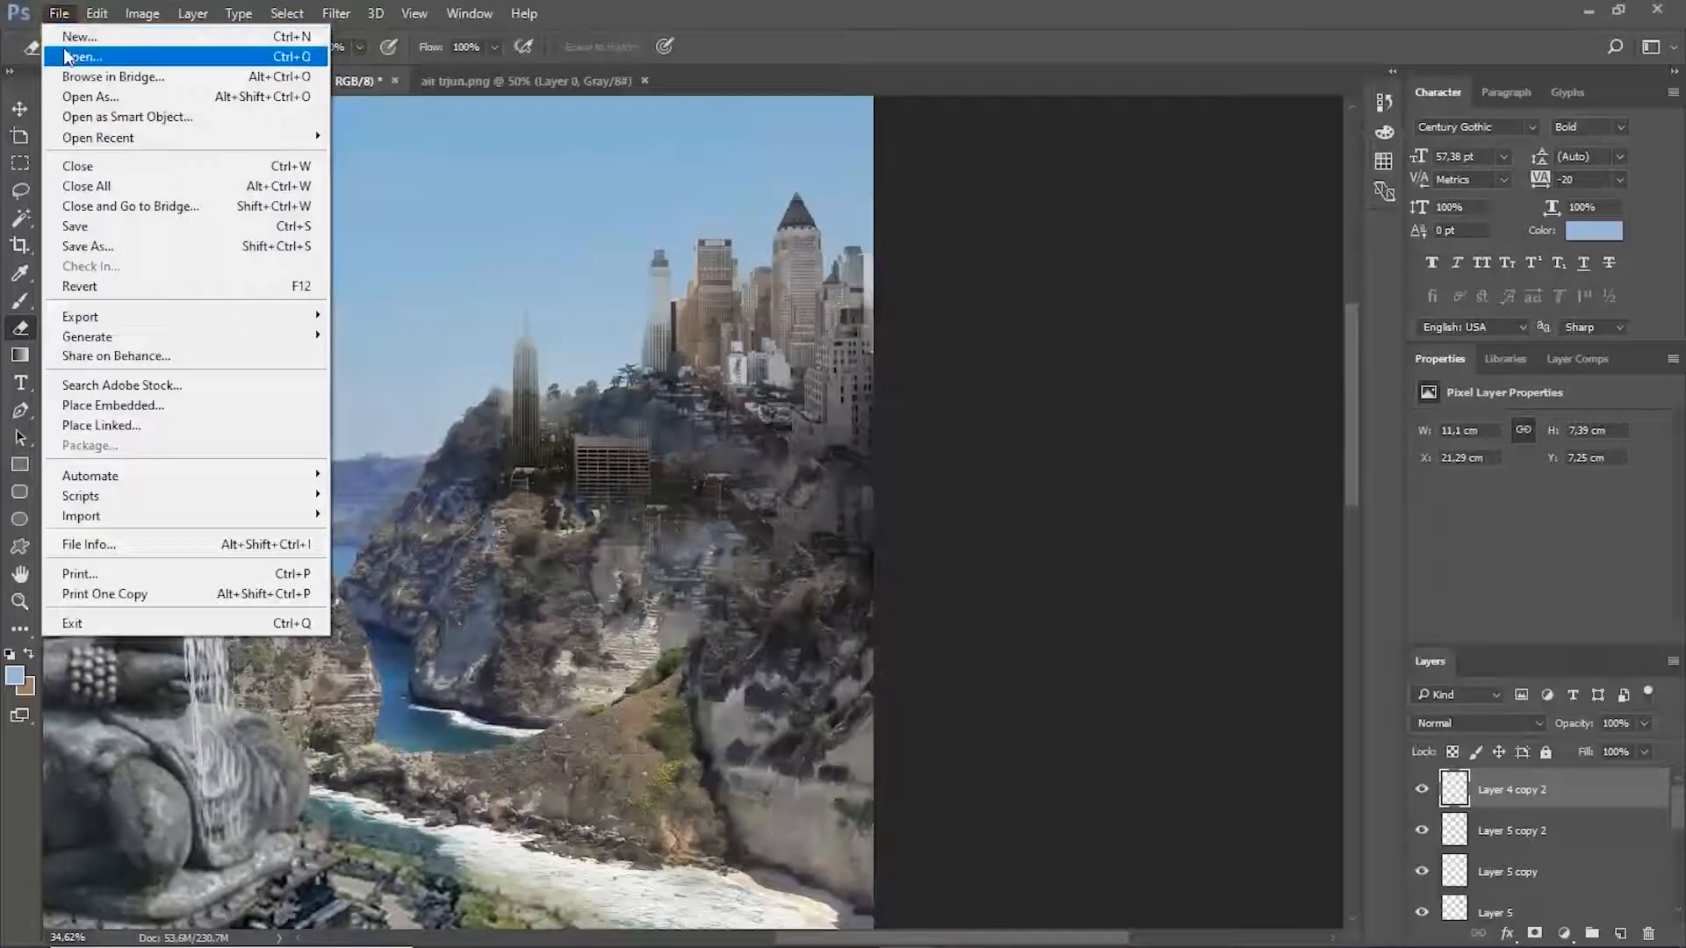
{"action": "left_click", "coordinate": [61, 51]}
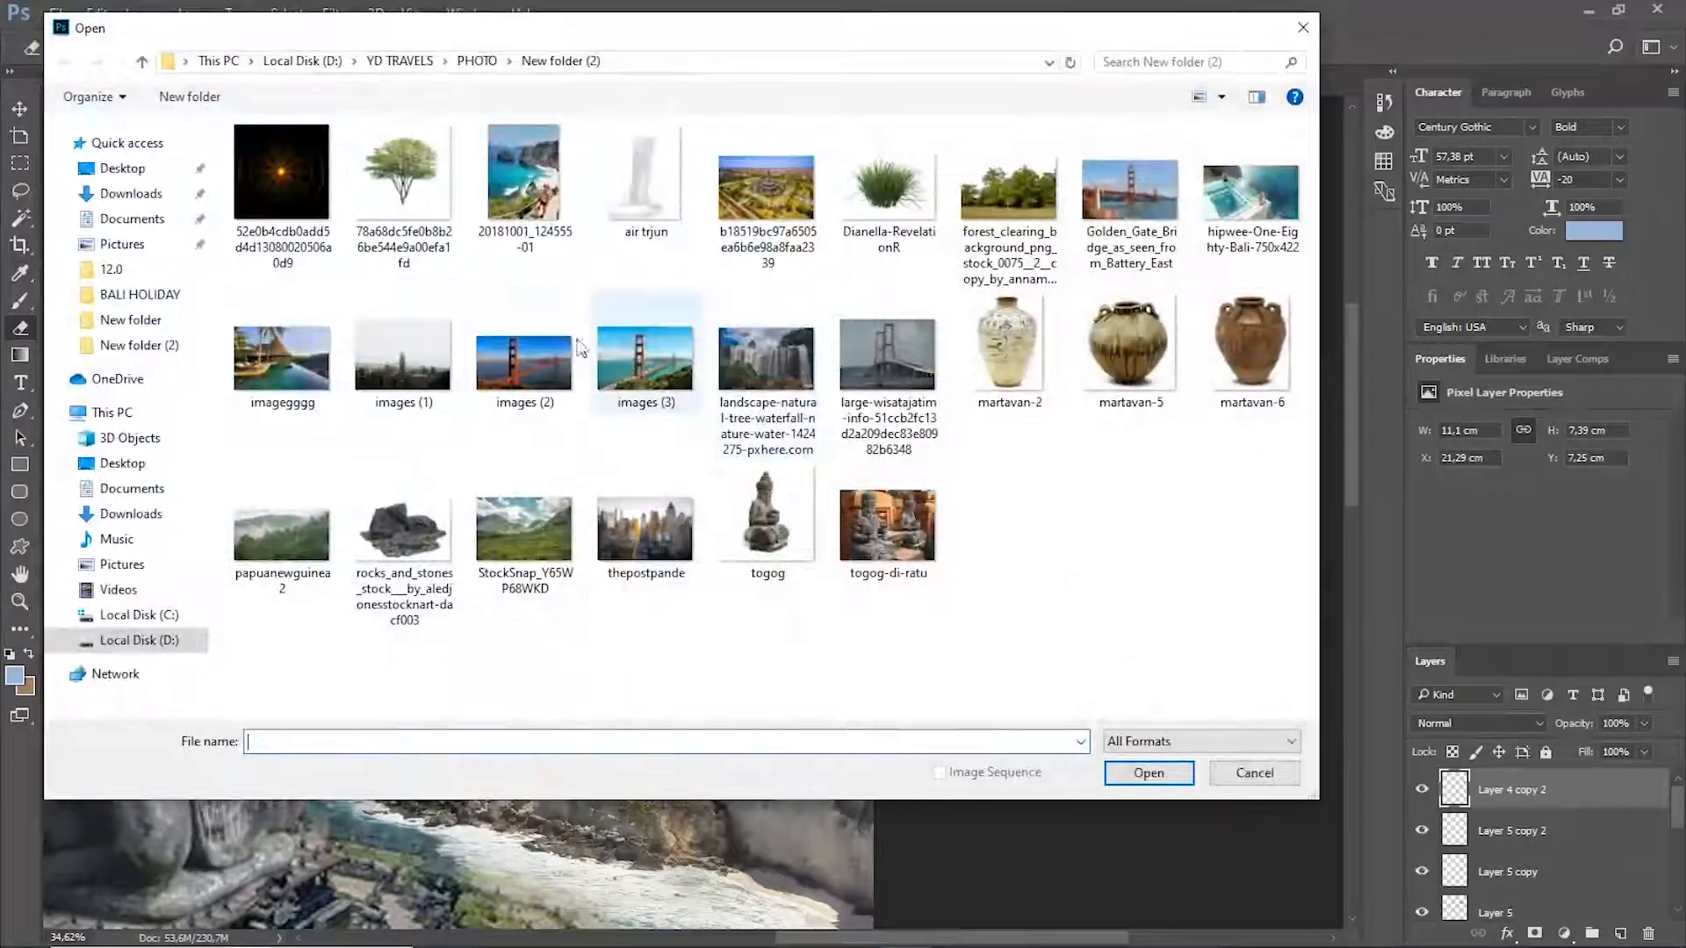
{"action": "left_click", "coordinate": [416, 187]}
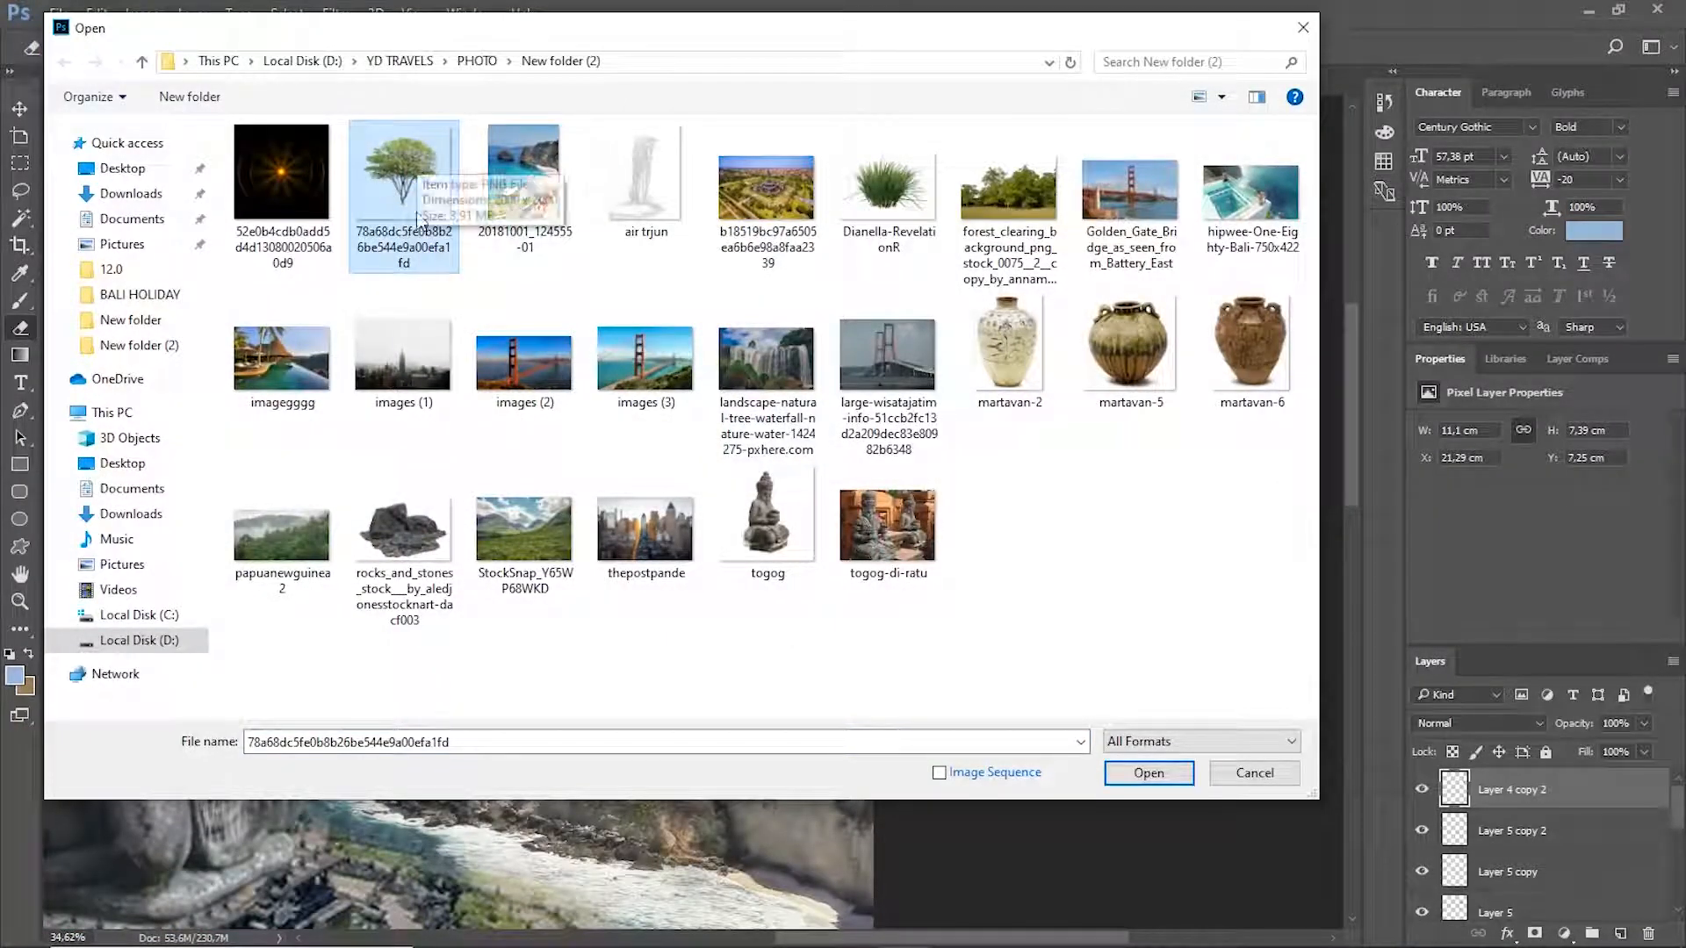
{"action": "double_click", "coordinate": [411, 535]}
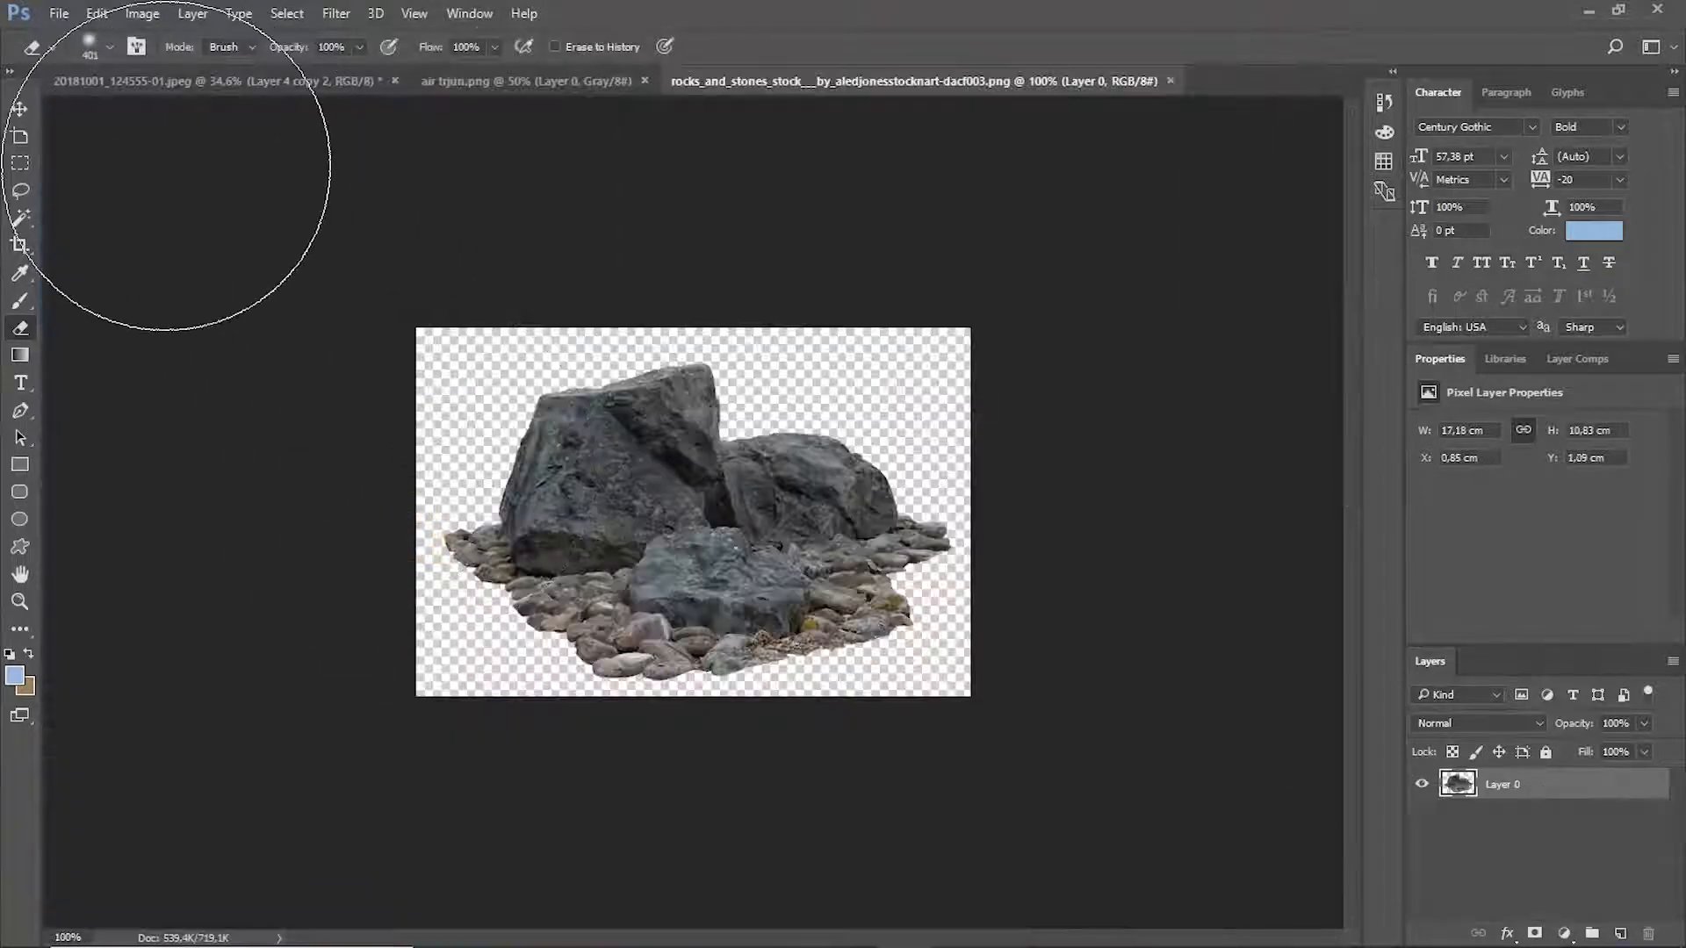
{"action": "left_click", "coordinate": [20, 109]}
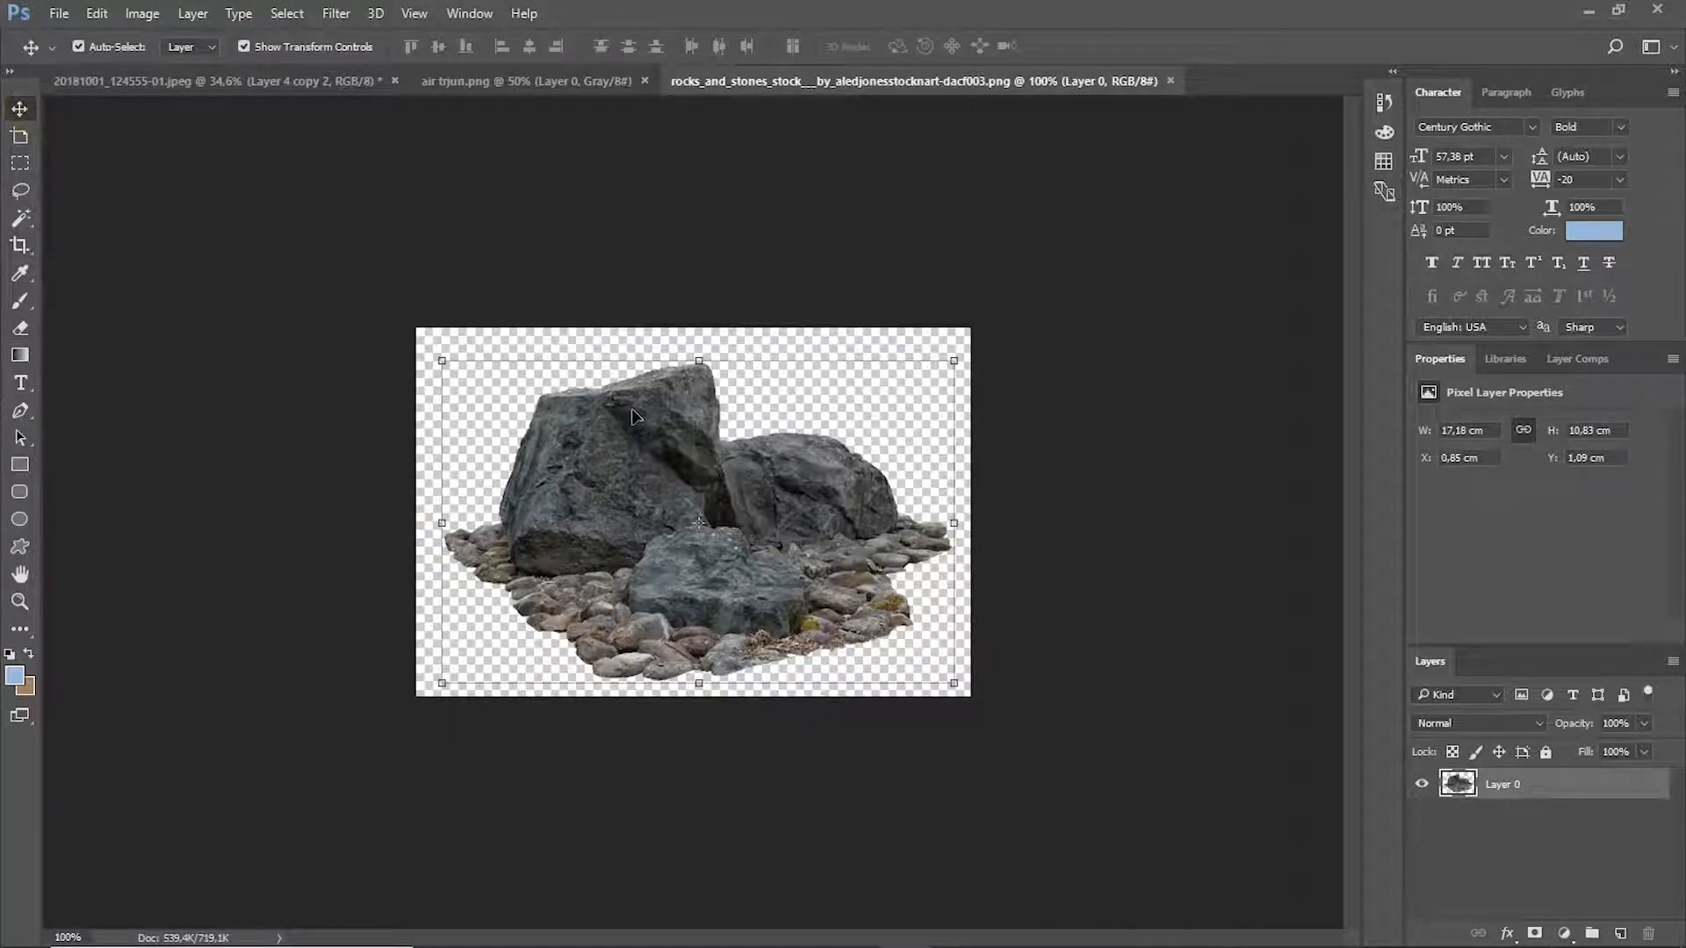
{"action": "left_click_drag", "start_coordinate": [636, 416], "coordinate": [358, 200]}
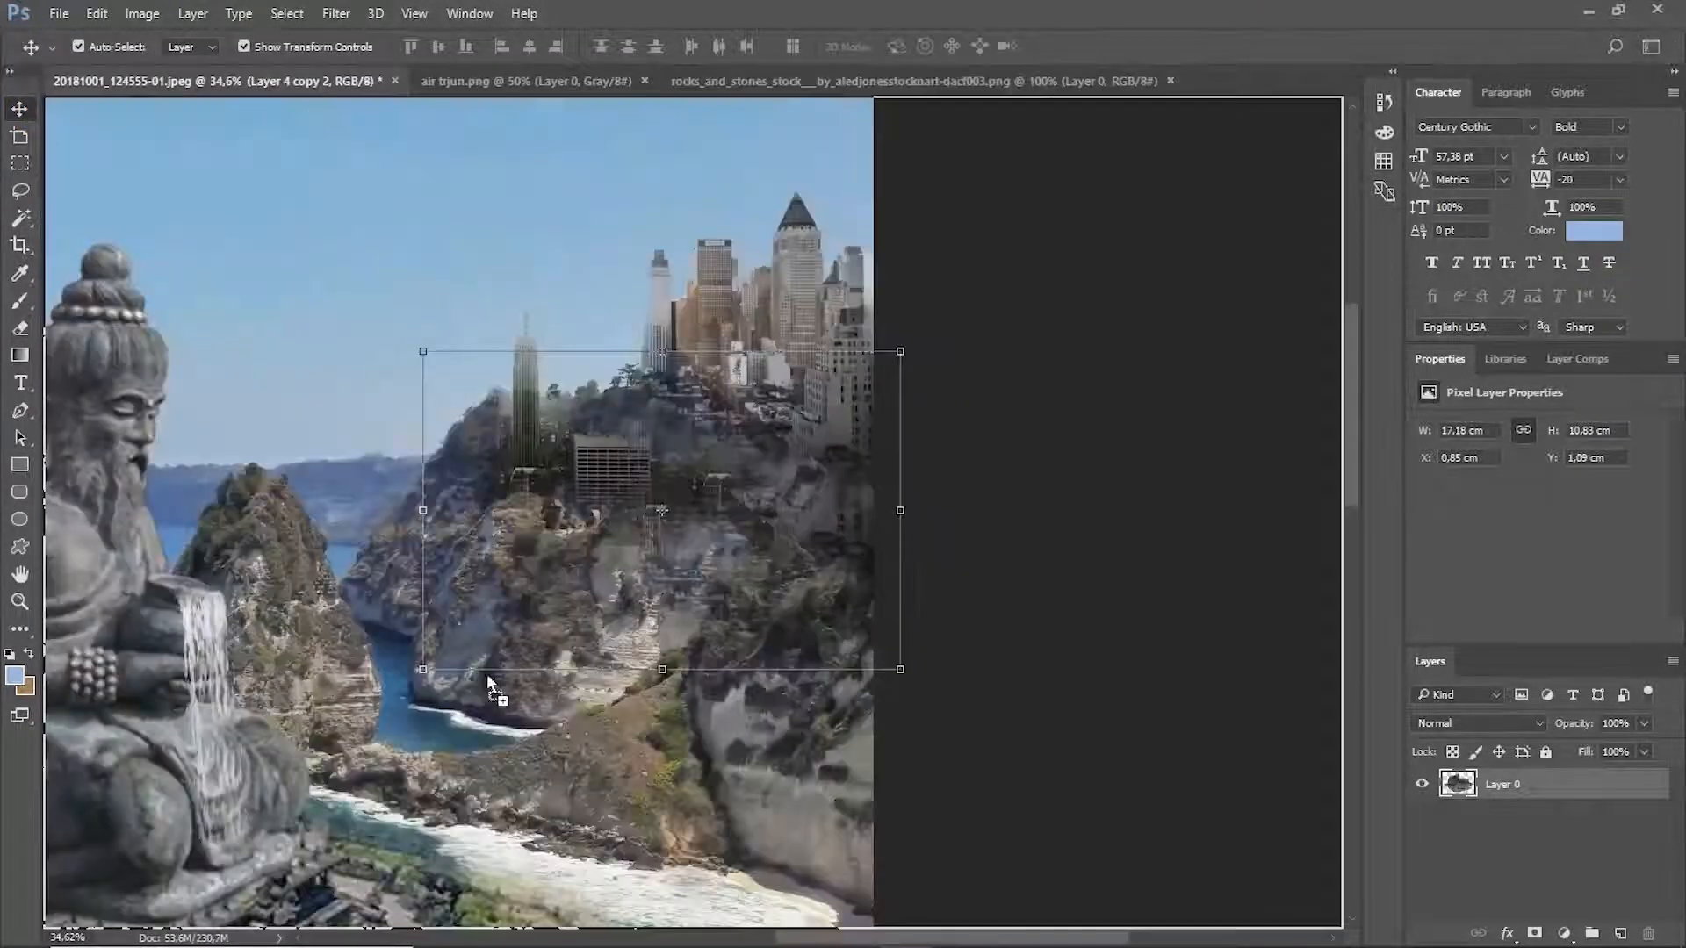
{"action": "left_click_drag", "start_coordinate": [487, 676], "coordinate": [489, 679]}
Scale the rocks to about 4.12 by 2.6 cm and position them on the shore below the brown slope behind the temple.
{"action": "left_click_drag", "start_coordinate": [587, 425], "coordinate": [588, 325]}
{"action": "scroll", "coordinate": [619, 326], "scroll_direction": "down", "scroll_amount": 5}
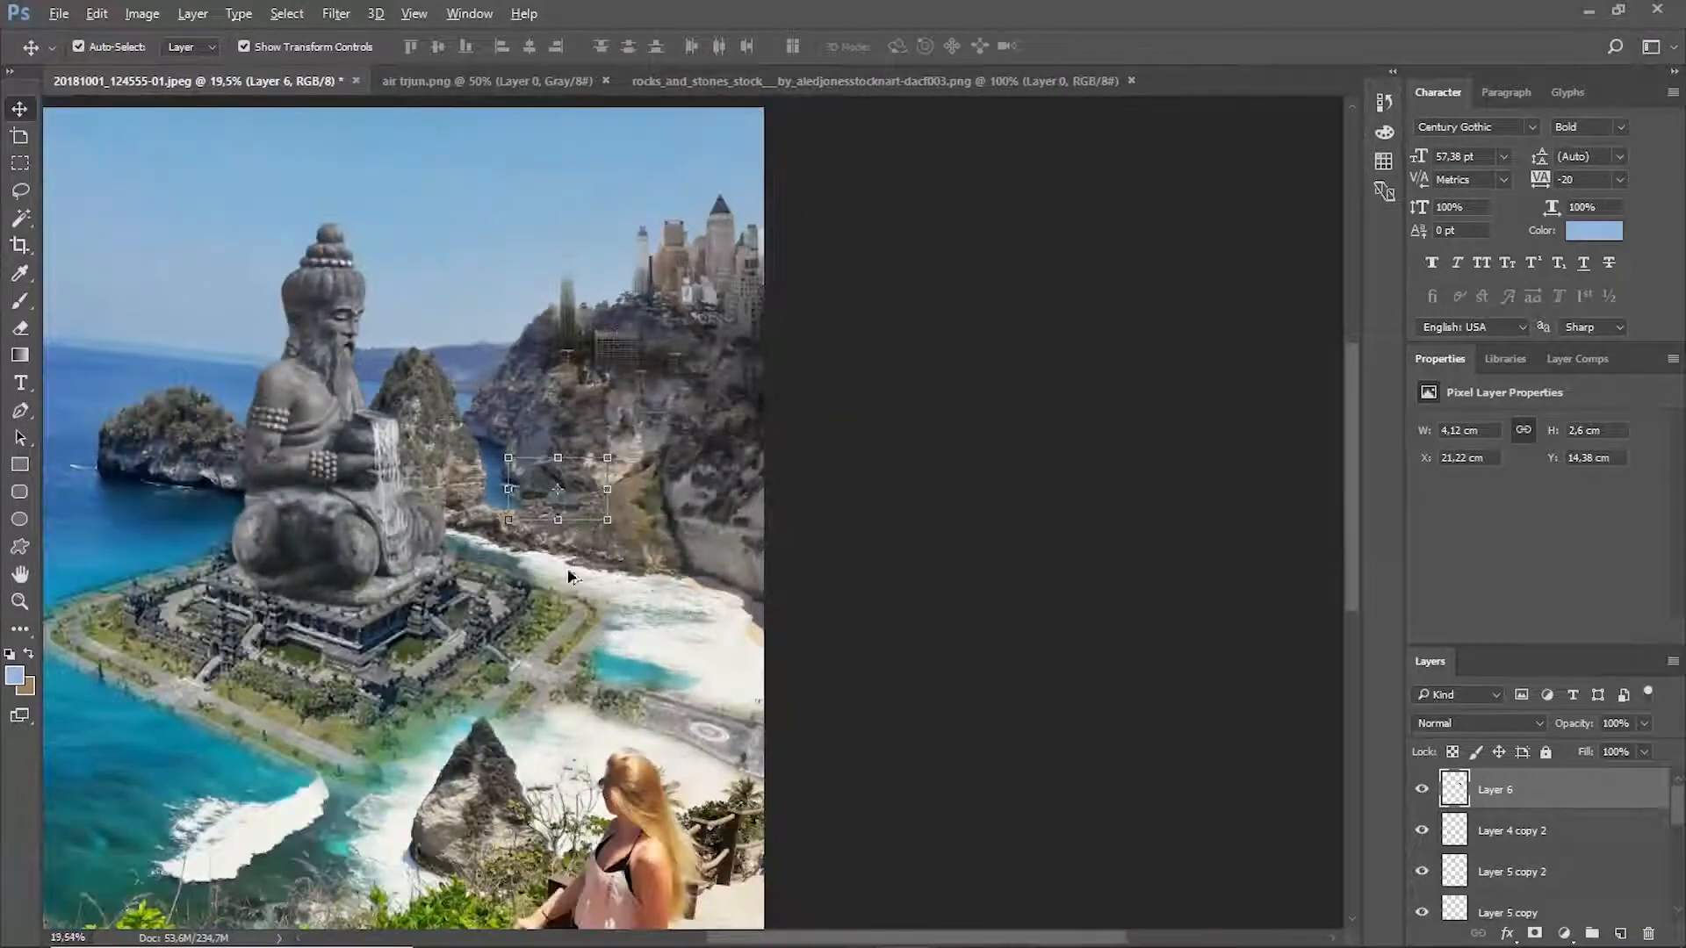
{"action": "scroll", "coordinate": [568, 571], "scroll_direction": "up", "scroll_amount": 5}
{"action": "left_click_drag", "start_coordinate": [604, 410], "coordinate": [200, 854]}
{"action": "scroll", "coordinate": [874, 626], "scroll_direction": "down", "scroll_amount": 3}
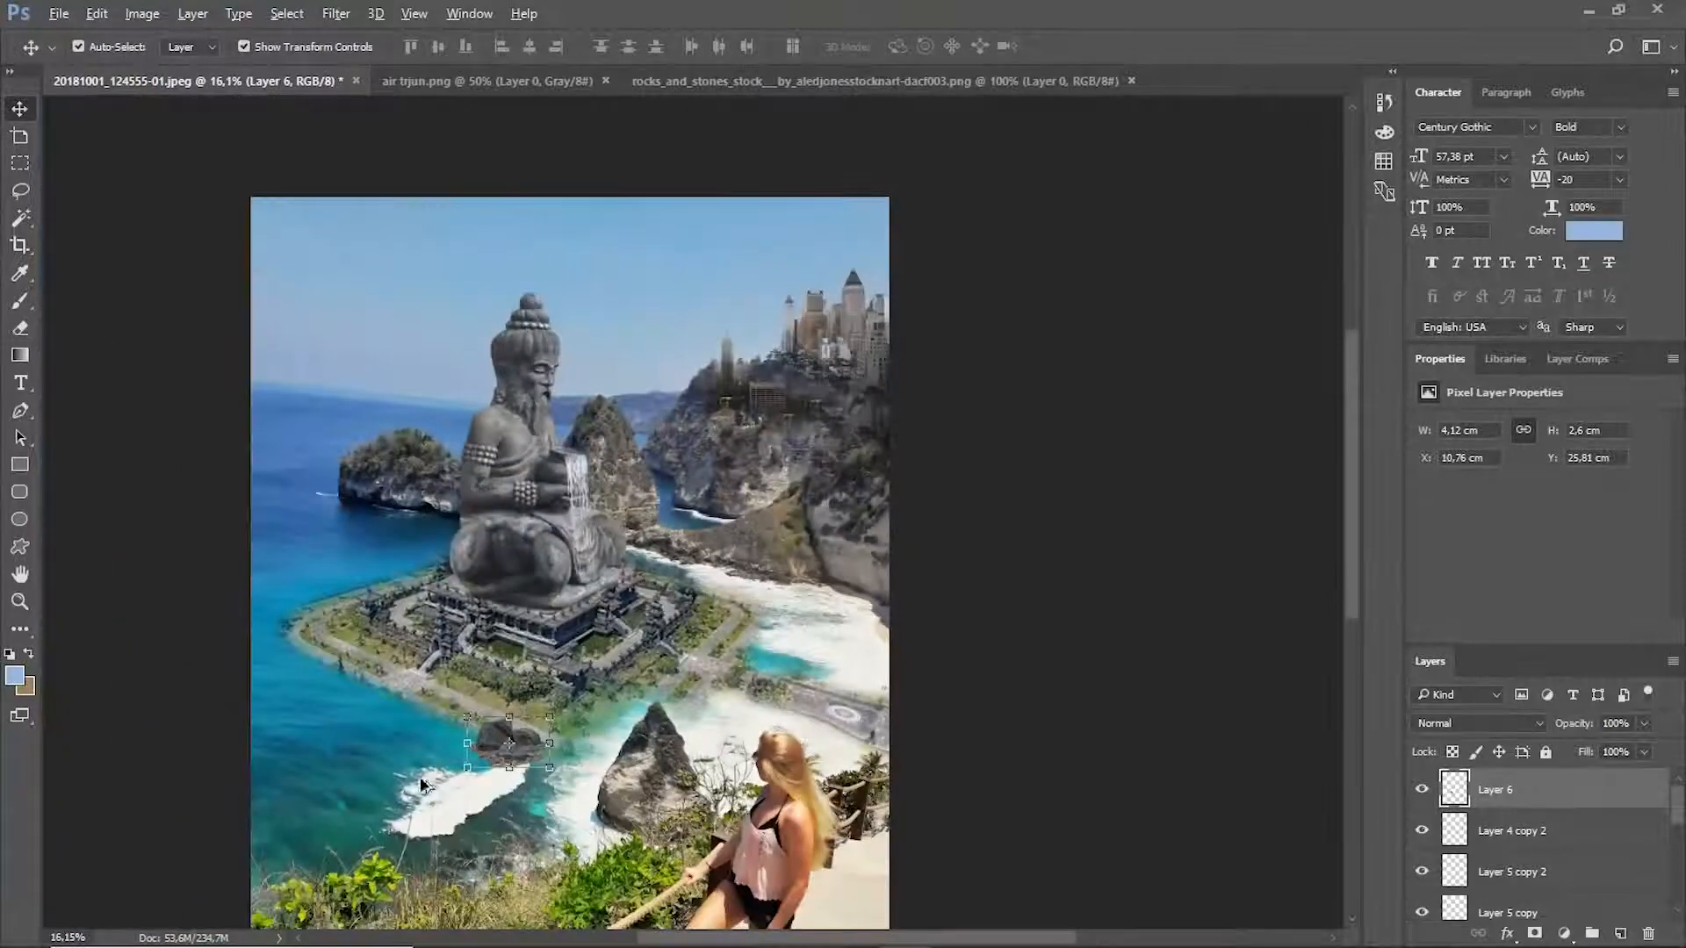
{"action": "scroll", "coordinate": [436, 784], "scroll_direction": "up", "scroll_amount": 3}
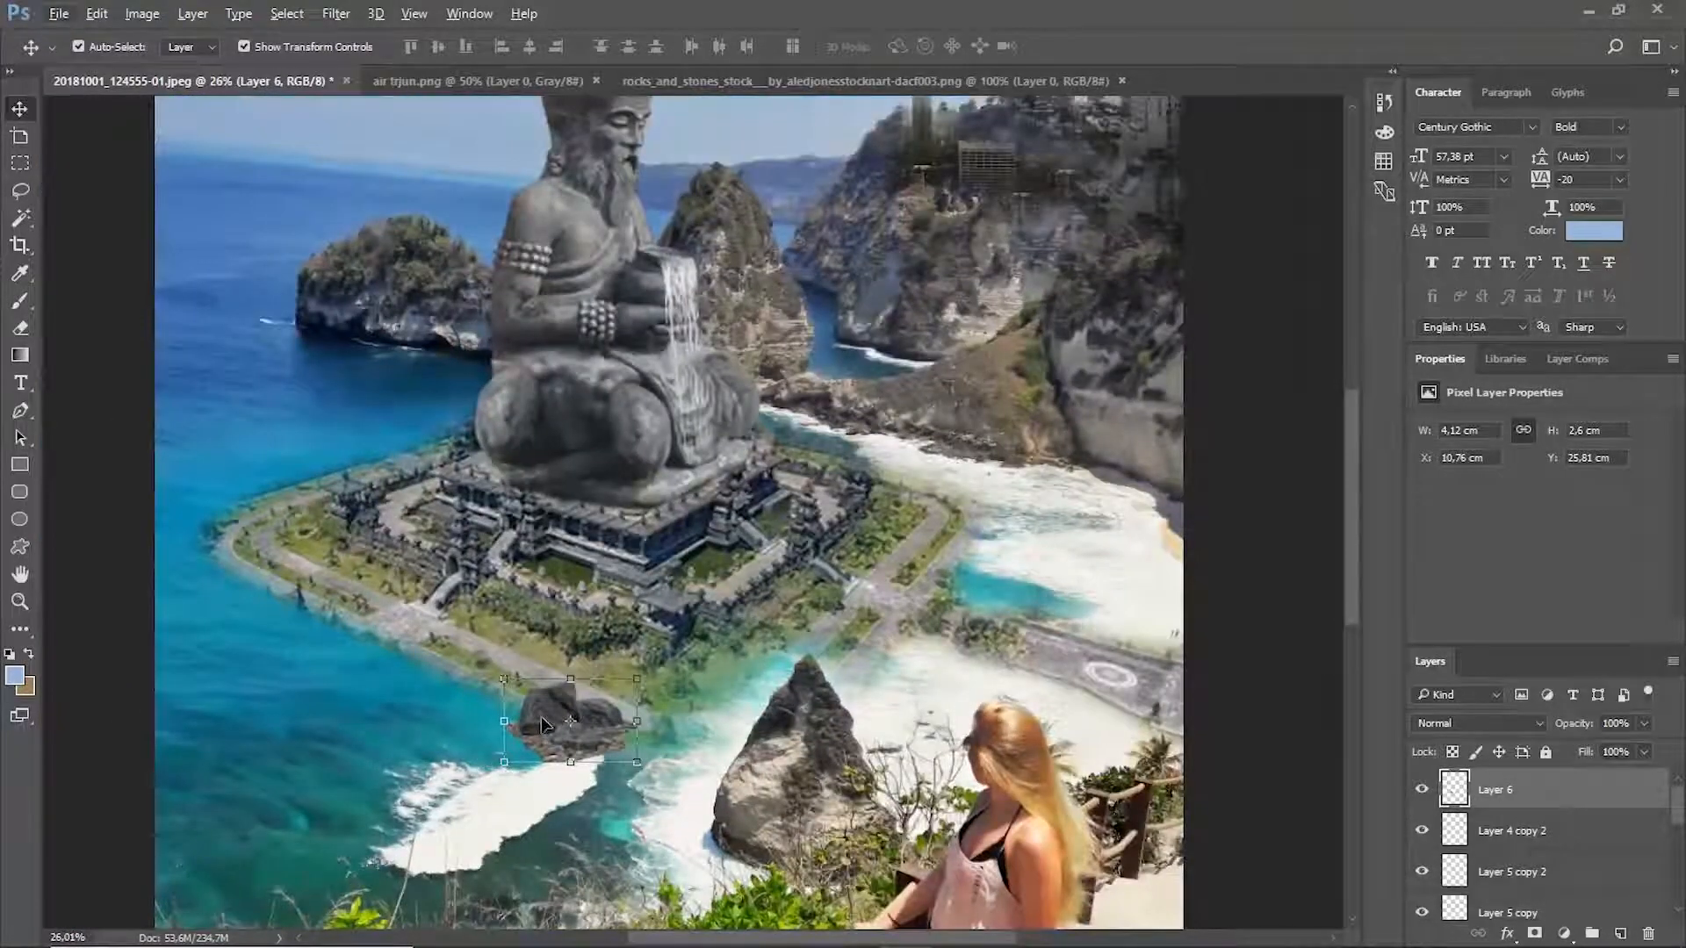
{"action": "left_click_drag", "start_coordinate": [542, 724], "coordinate": [907, 445]}
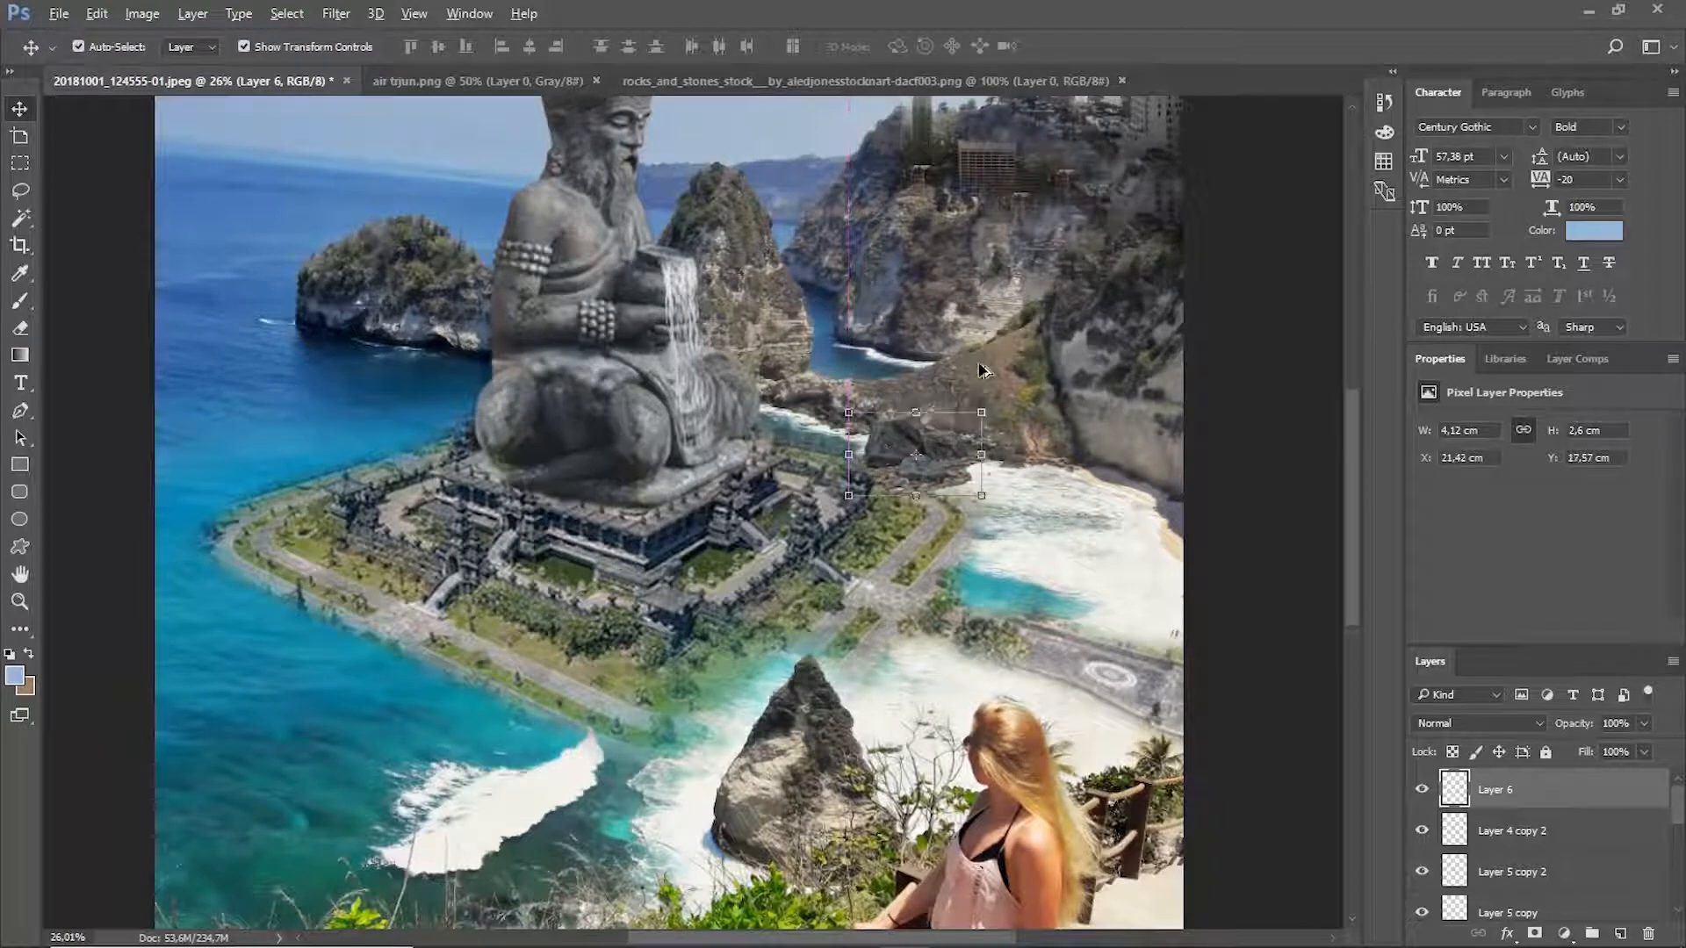
Duplicate the shore rocks, enlarge the copy to about 6.33 by 4 cm and set it beside the original rocks.
{"action": "scroll", "coordinate": [982, 369], "scroll_direction": "up", "scroll_amount": 2}
{"action": "left_click_drag", "start_coordinate": [884, 508], "coordinate": [1073, 583]}
{"action": "left_click_drag", "start_coordinate": [1160, 695], "coordinate": [1186, 693]}
{"action": "left_click", "coordinate": [897, 45]}
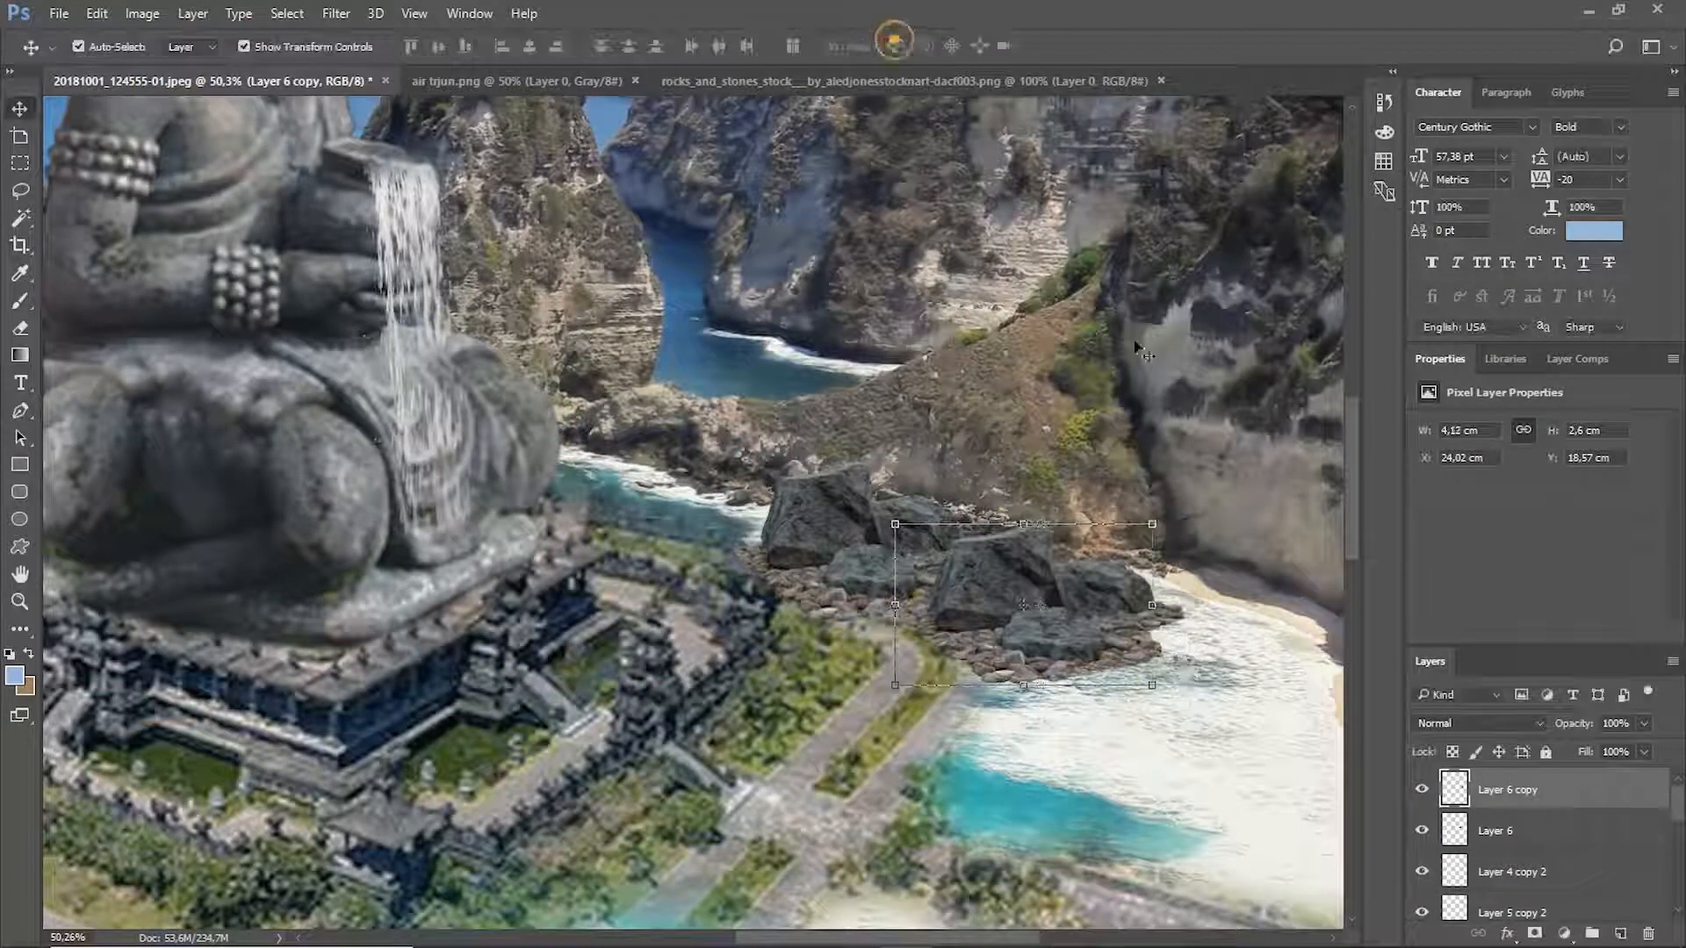
{"action": "left_click_drag", "start_coordinate": [1159, 694], "coordinate": [1110, 586]}
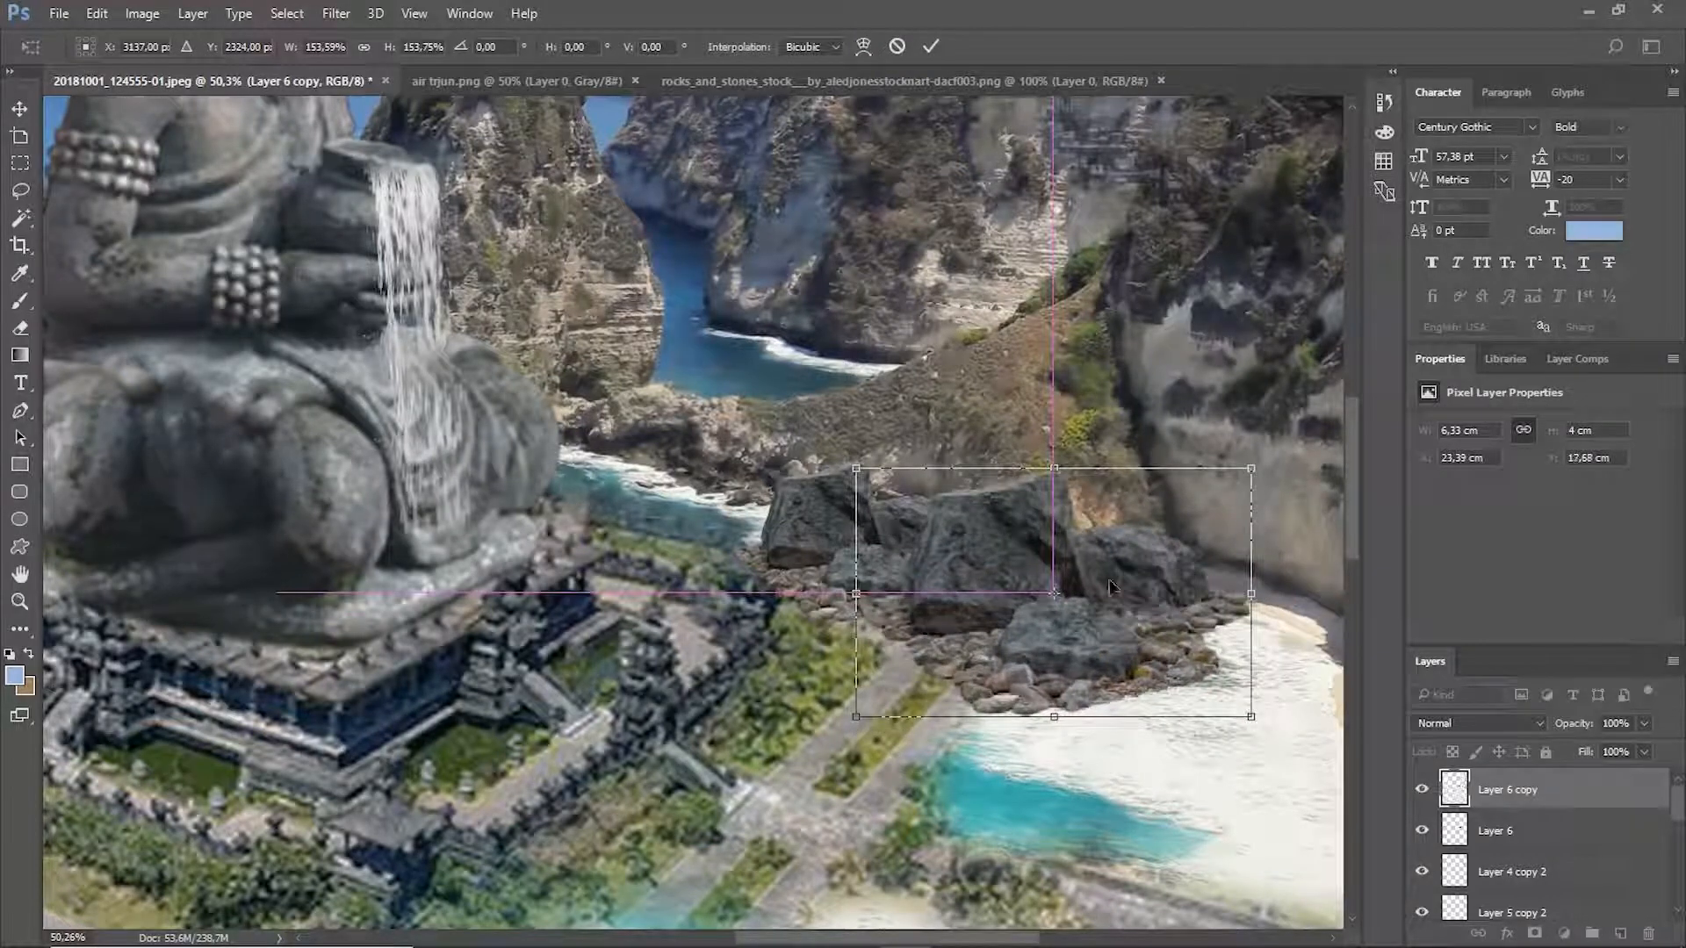
{"action": "left_click", "coordinate": [930, 45]}
{"action": "scroll", "coordinate": [622, 398], "scroll_direction": "down", "scroll_amount": 3}
{"action": "scroll", "coordinate": [796, 481], "scroll_direction": "up", "scroll_amount": 2}
{"action": "left_click_drag", "start_coordinate": [795, 481], "coordinate": [734, 518]}
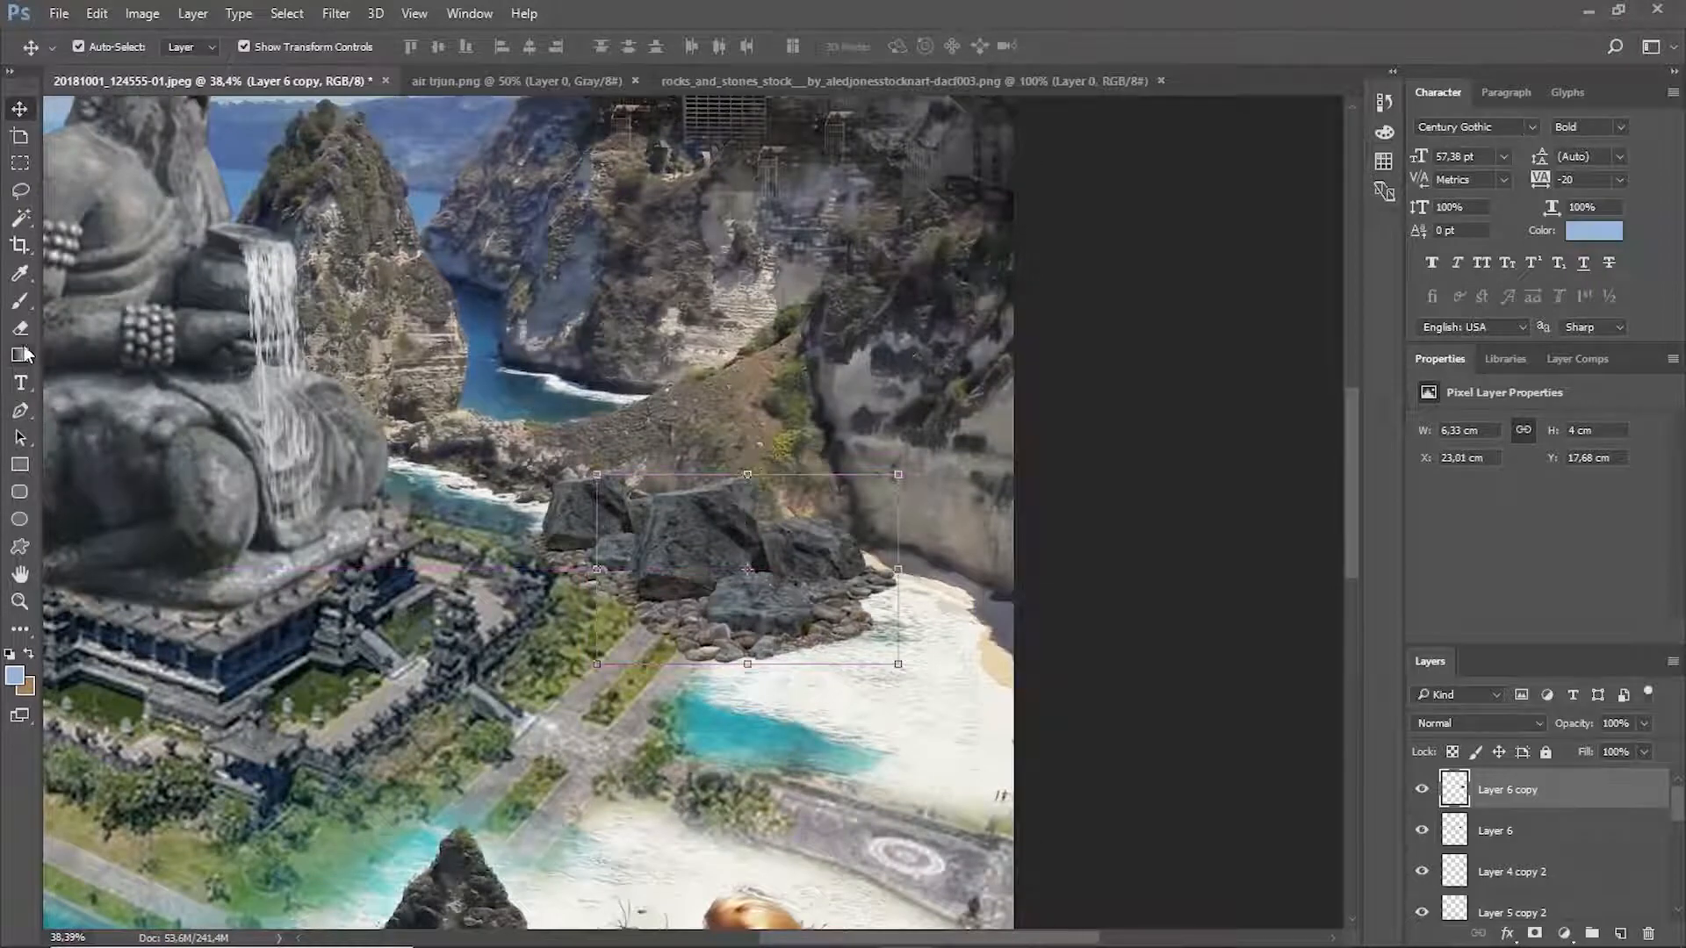
Move the enlarged rocks to the foot of the large cliff and erase their lower edge over the white beach.
{"action": "scroll", "coordinate": [741, 508], "scroll_direction": "down", "scroll_amount": 13}
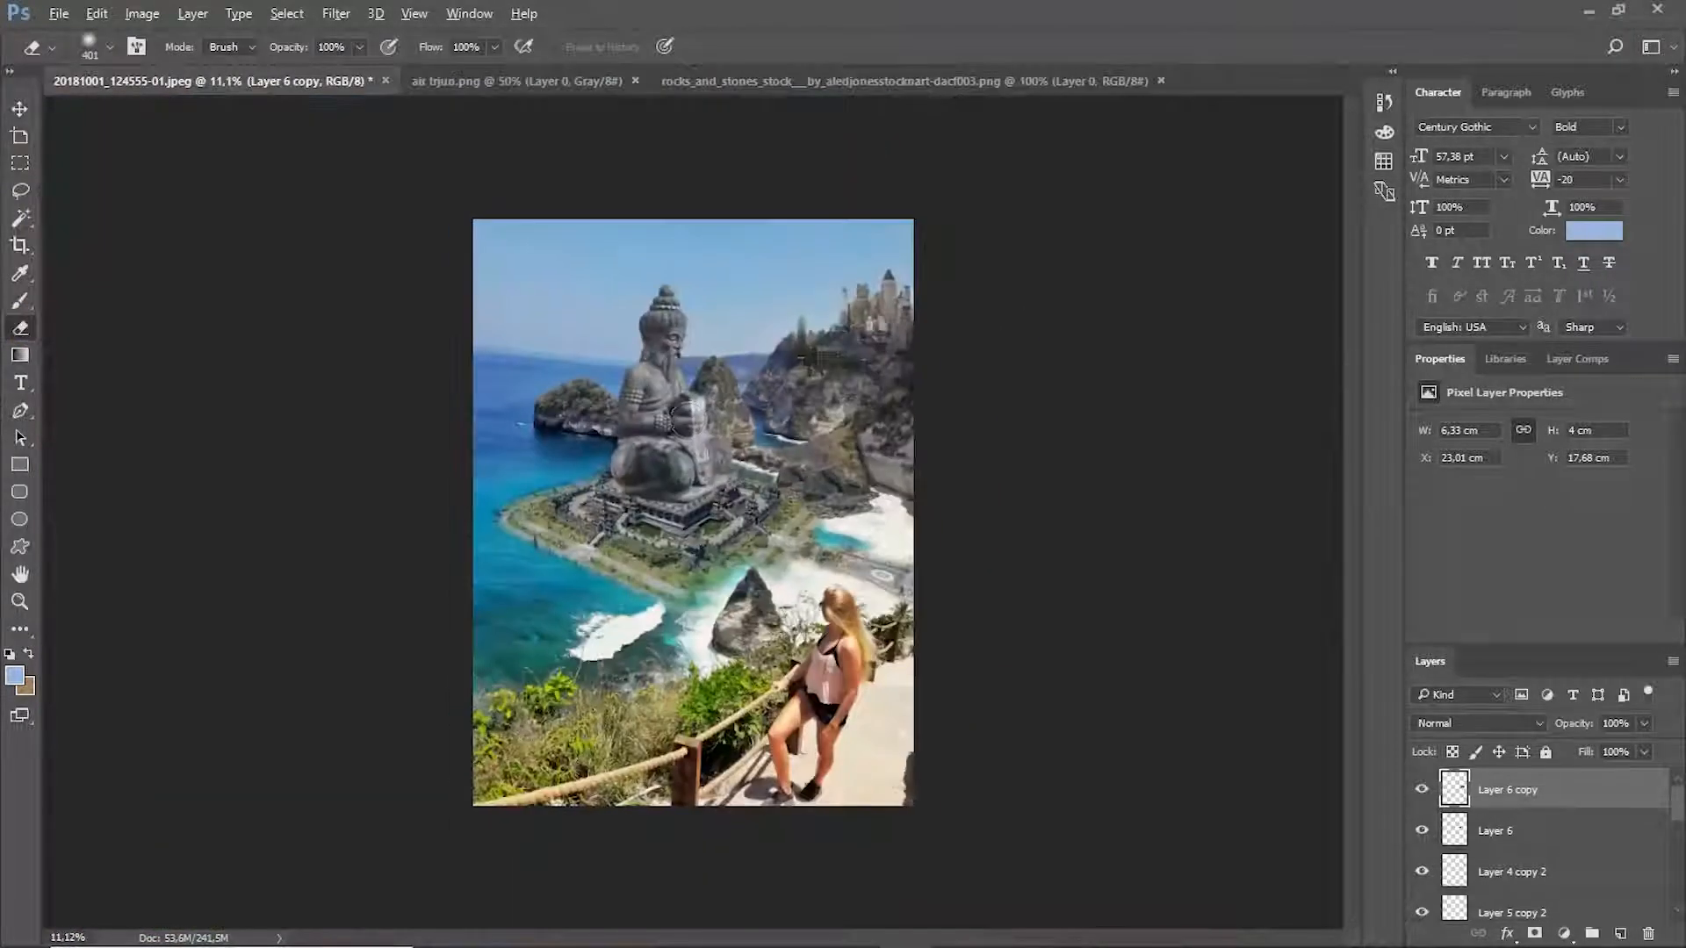
{"action": "scroll", "coordinate": [944, 417], "scroll_direction": "up", "scroll_amount": 12}
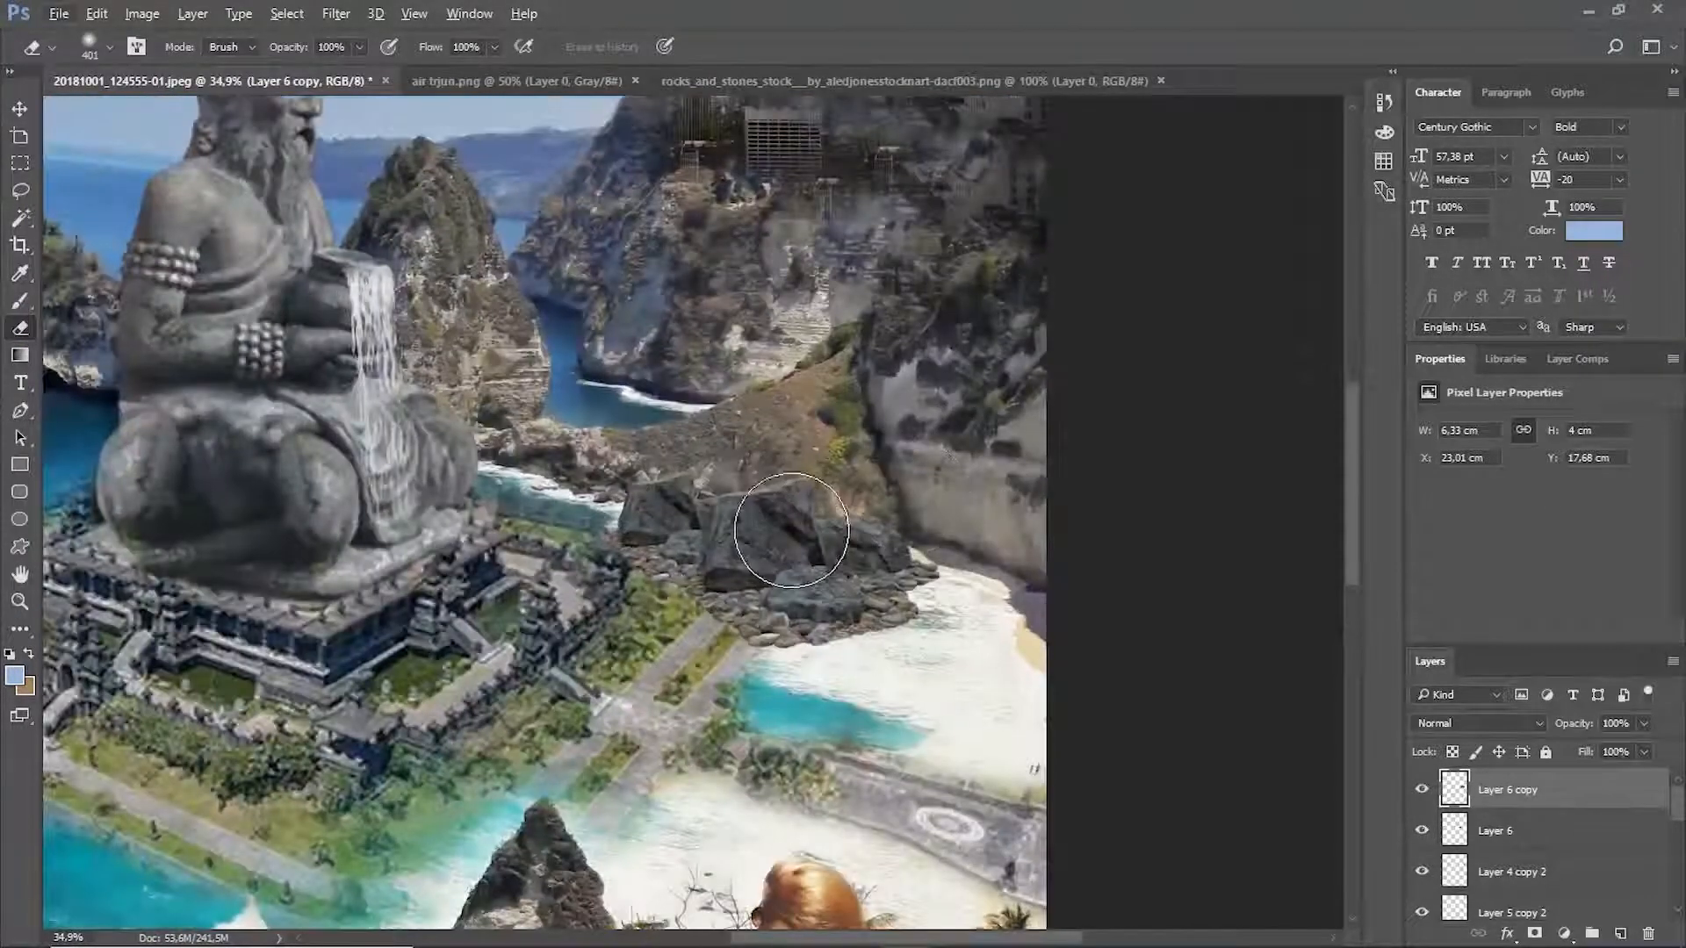
{"action": "left_click_drag", "start_coordinate": [791, 530], "coordinate": [948, 548]}
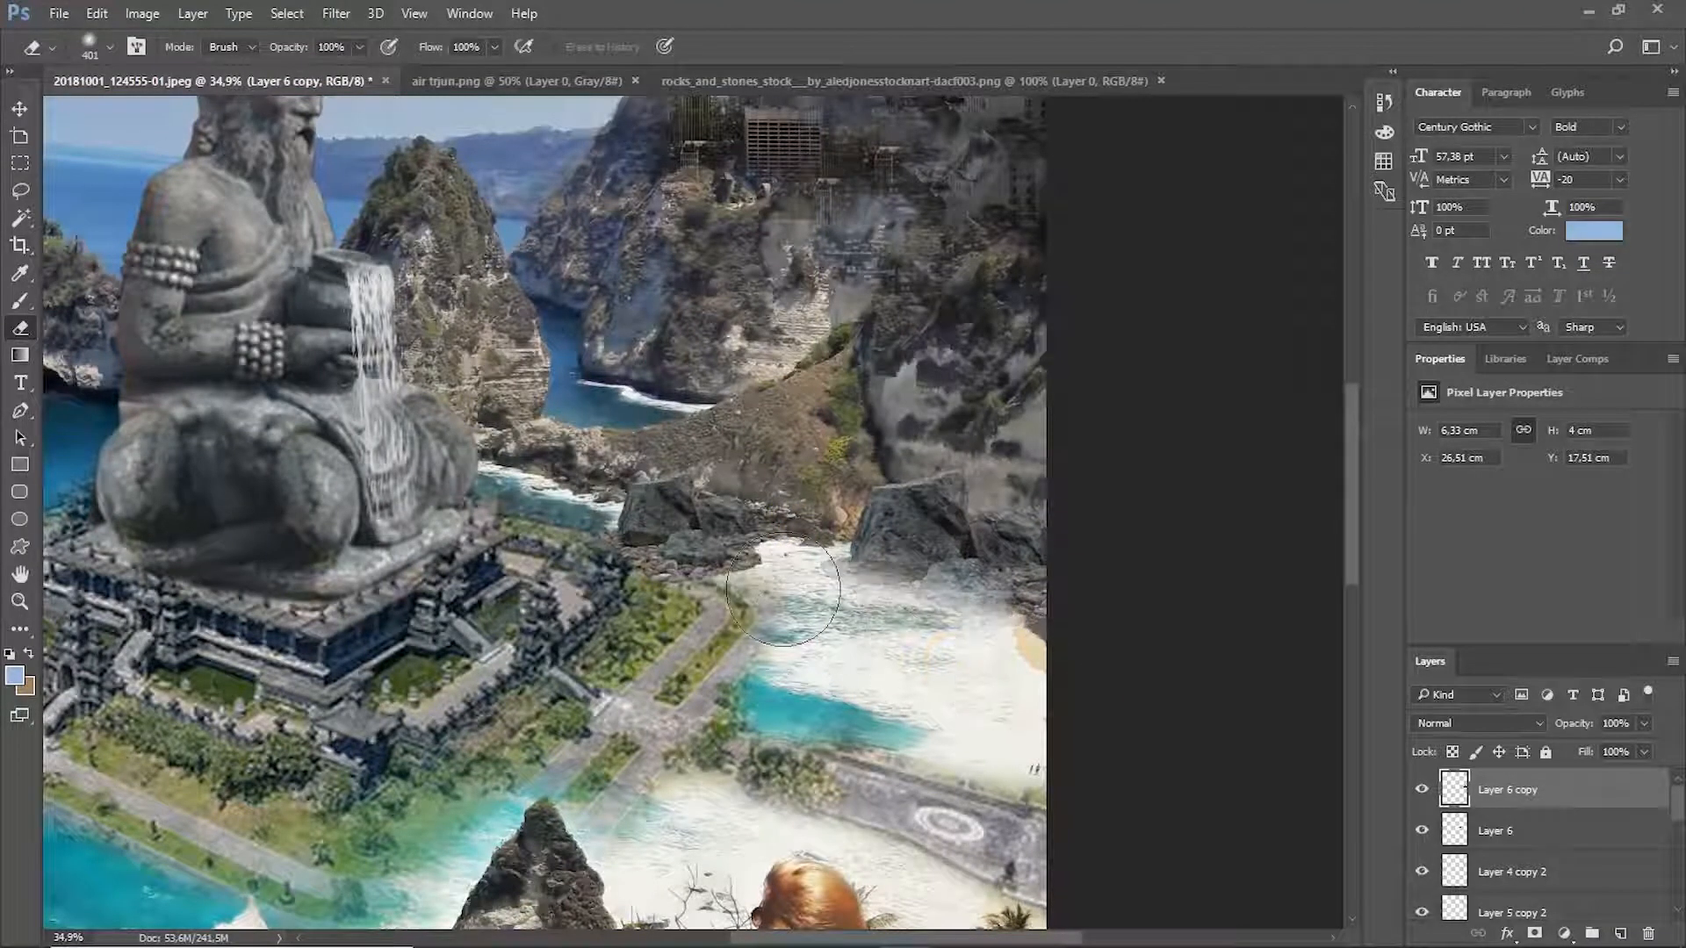
{"action": "left_click_drag", "start_coordinate": [926, 534], "coordinate": [922, 488]}
Examine how the added rocks and skylines blend into the whole composite and up close.
{"action": "scroll", "coordinate": [922, 489], "scroll_direction": "down", "scroll_amount": 5}
{"action": "scroll", "coordinate": [720, 361], "scroll_direction": "up", "scroll_amount": 4}
{"action": "scroll", "coordinate": [721, 360], "scroll_direction": "down", "scroll_amount": 3}
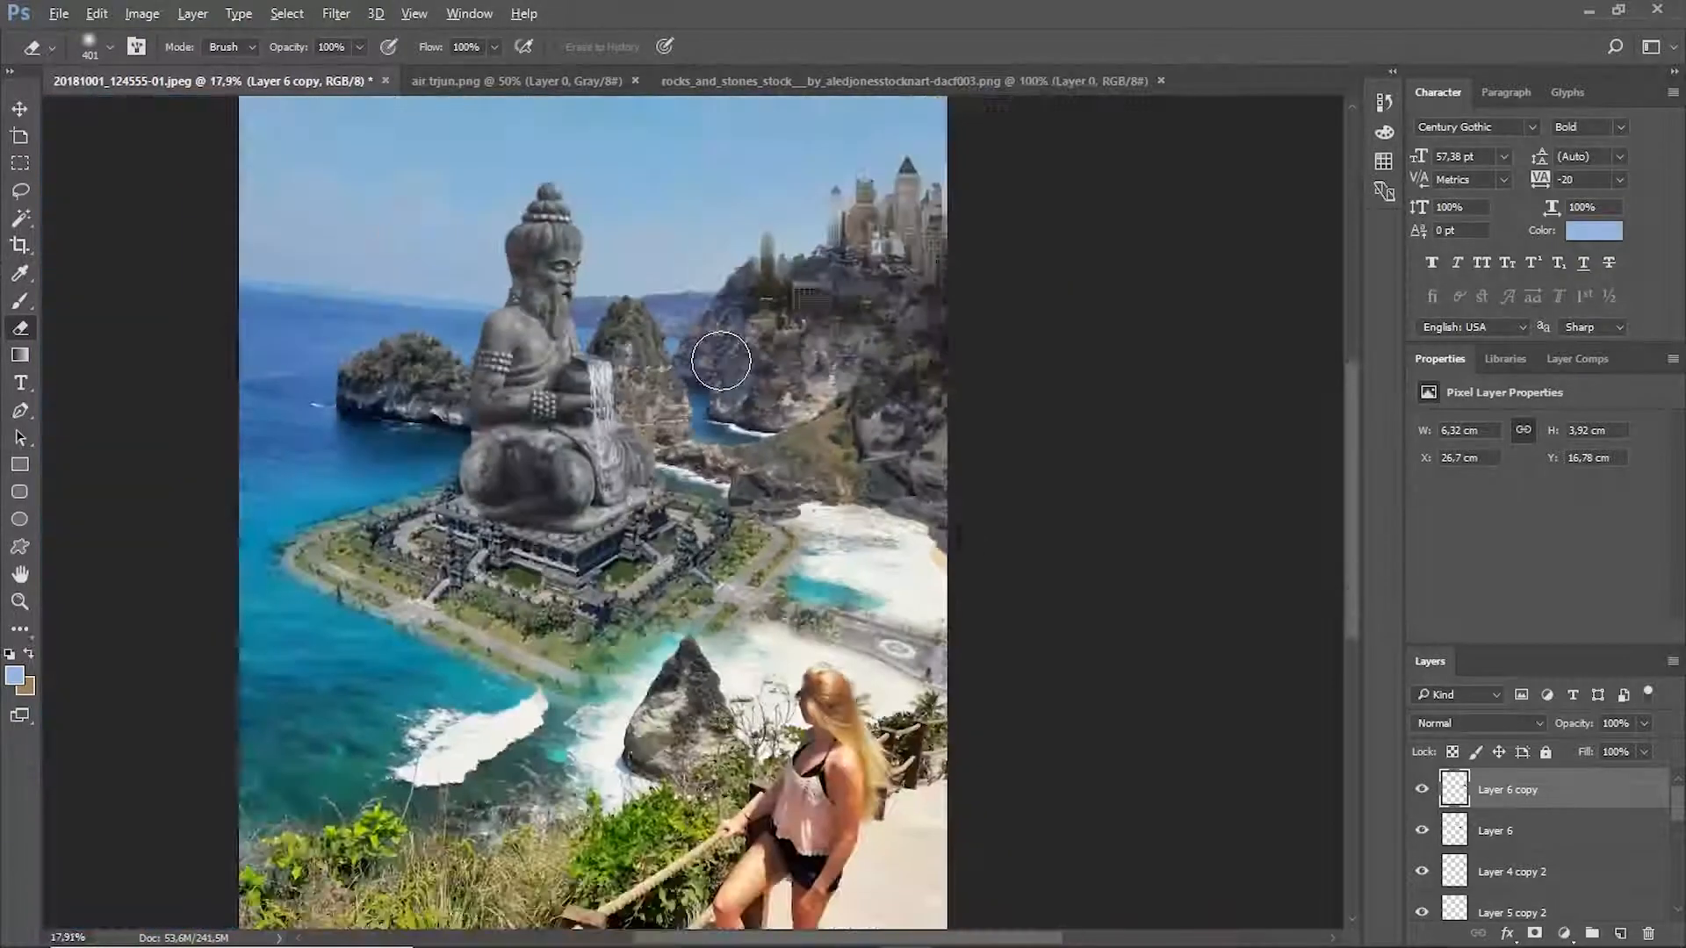
{"action": "scroll", "coordinate": [721, 361], "scroll_direction": "up", "scroll_amount": 2}
{"action": "scroll", "coordinate": [721, 361], "scroll_direction": "down", "scroll_amount": 2}
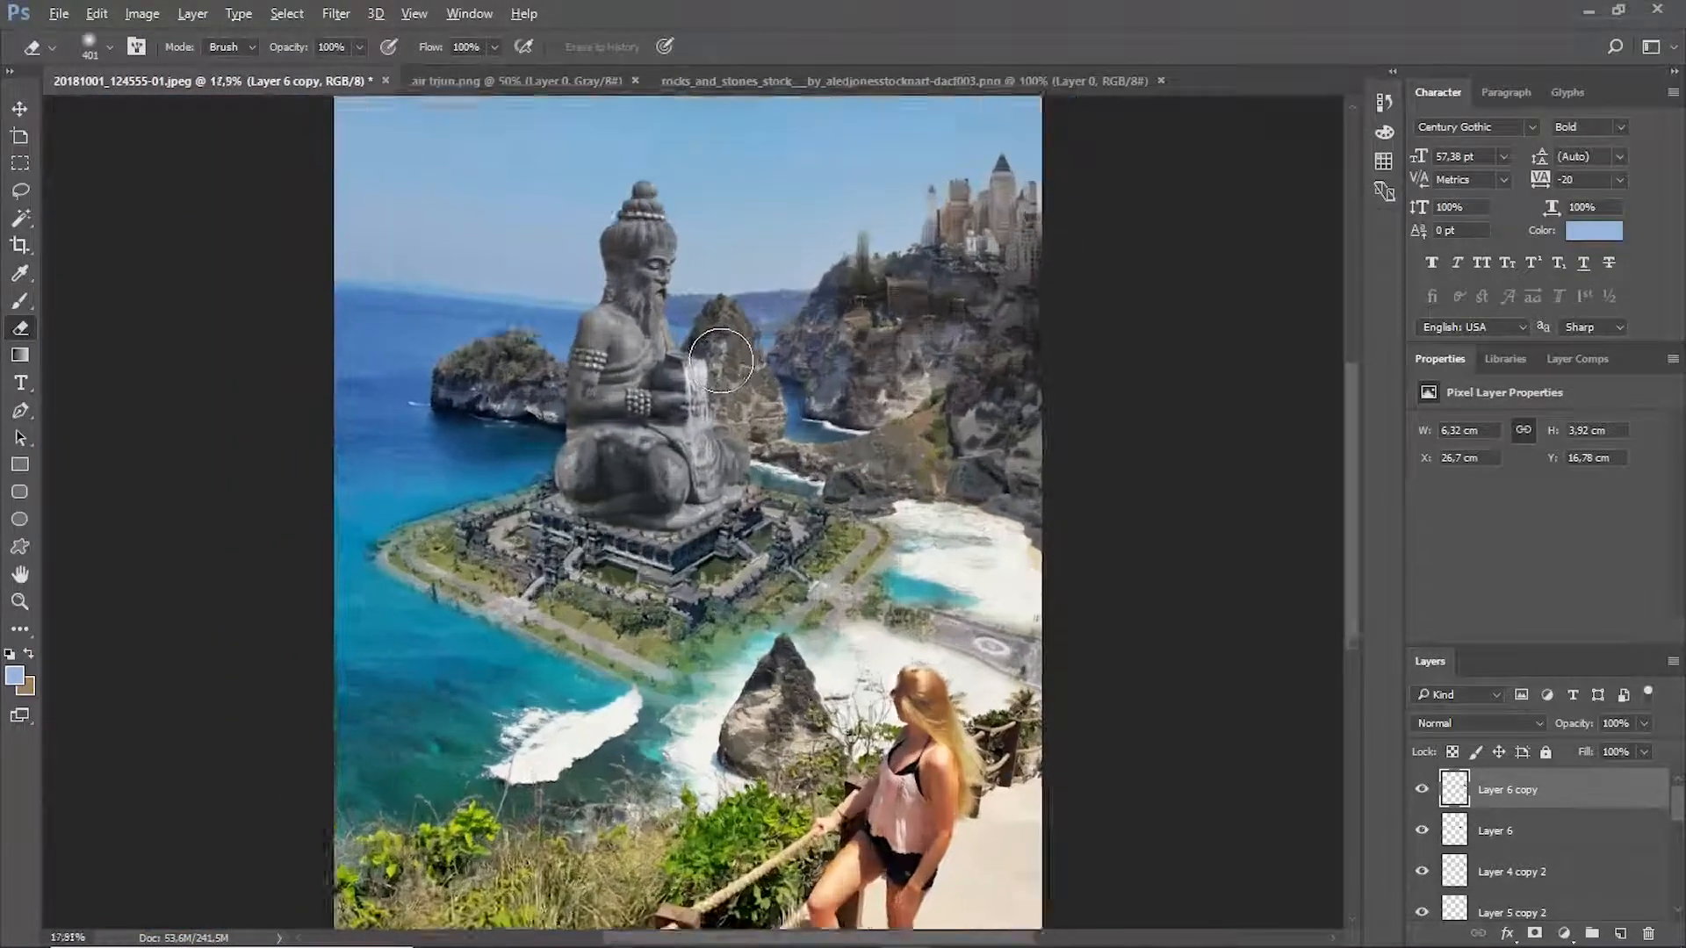
{"action": "scroll", "coordinate": [950, 478], "scroll_direction": "up", "scroll_amount": 4}
{"action": "scroll", "coordinate": [896, 474], "scroll_direction": "down", "scroll_amount": 3}
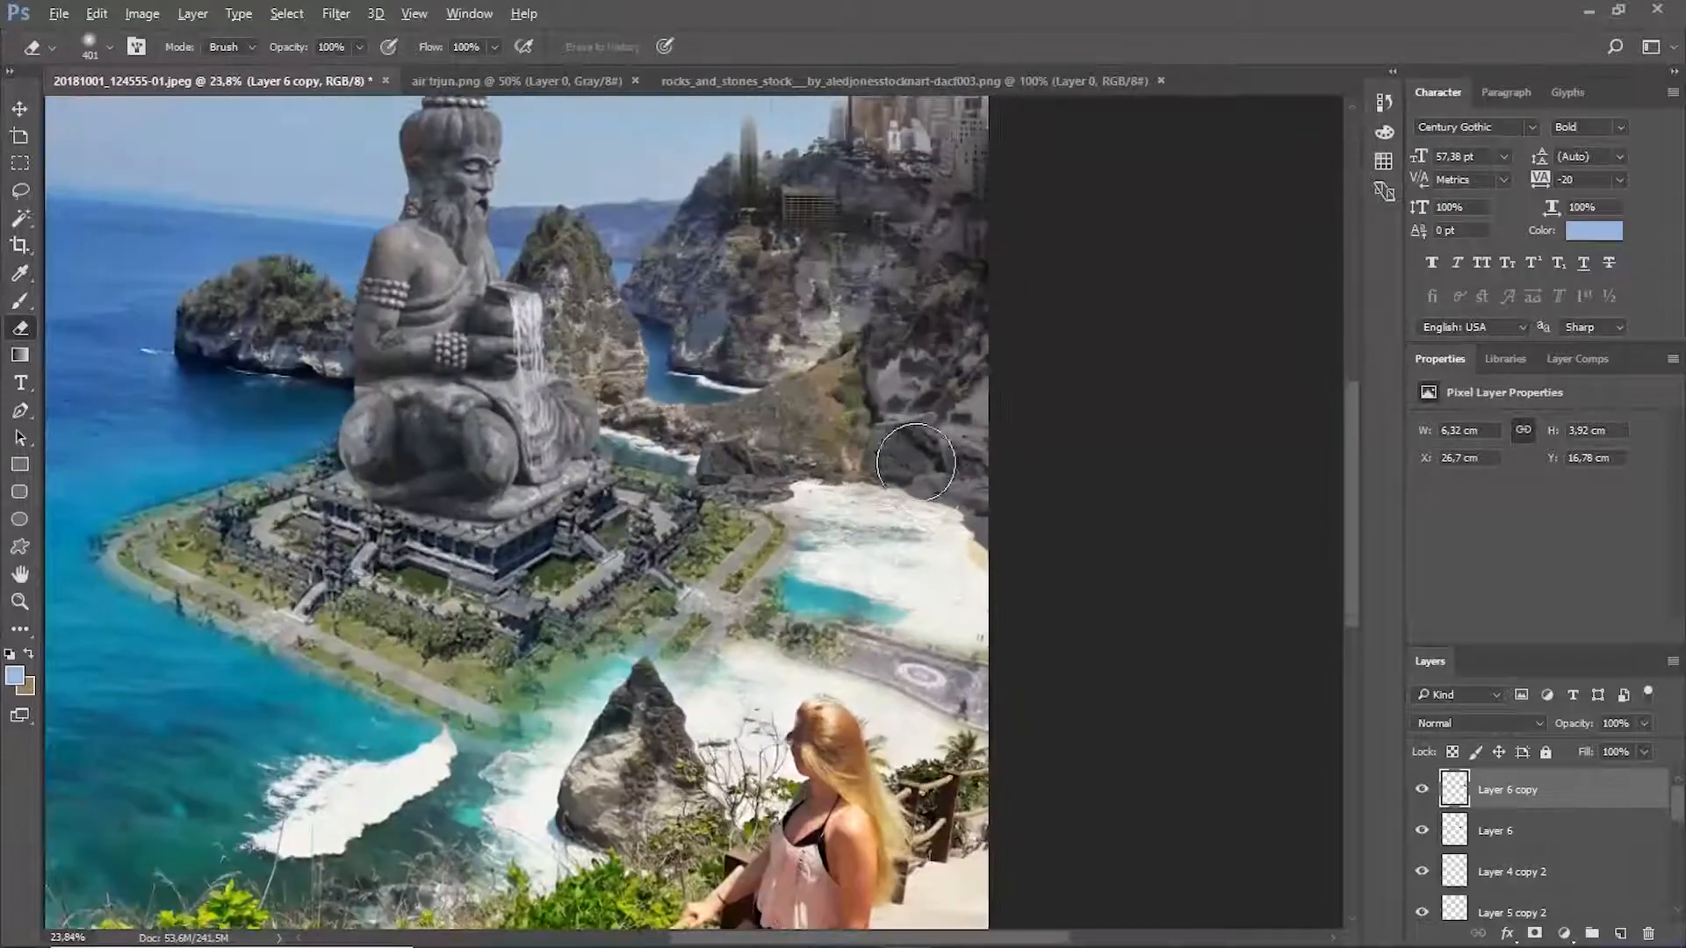
{"action": "scroll", "coordinate": [856, 428], "scroll_direction": "up", "scroll_amount": 2}
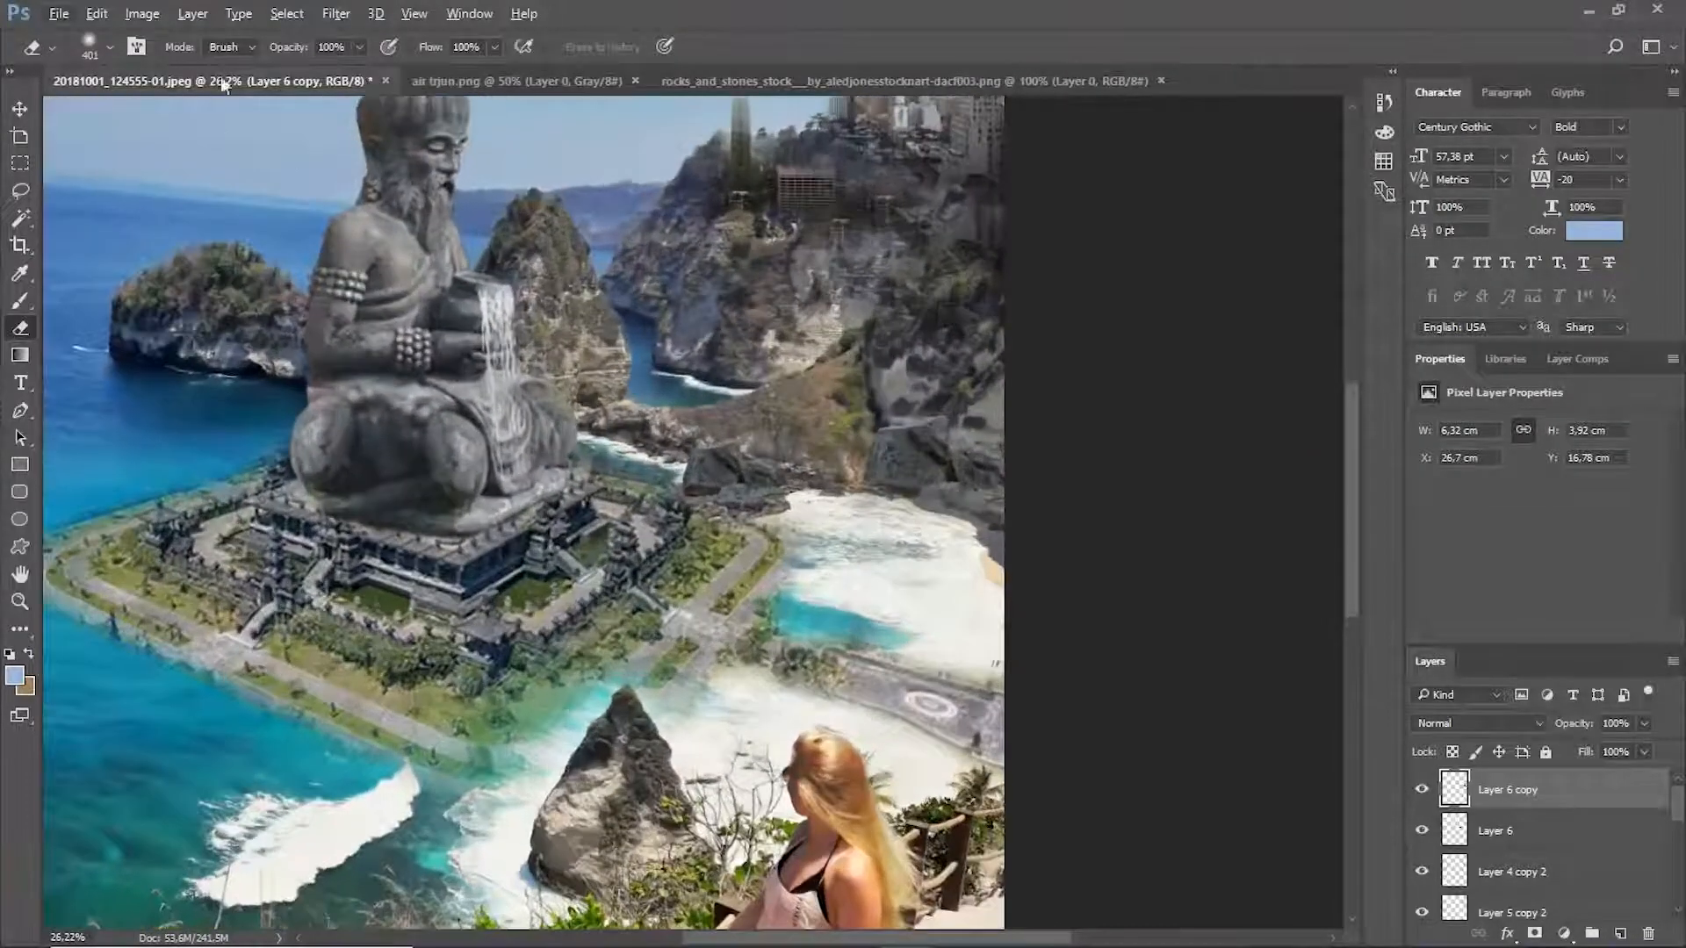
Close the rocks_and_stones stock image and review the coastal composite.
{"action": "left_click", "coordinate": [878, 83]}
{"action": "left_click", "coordinate": [1159, 78]}
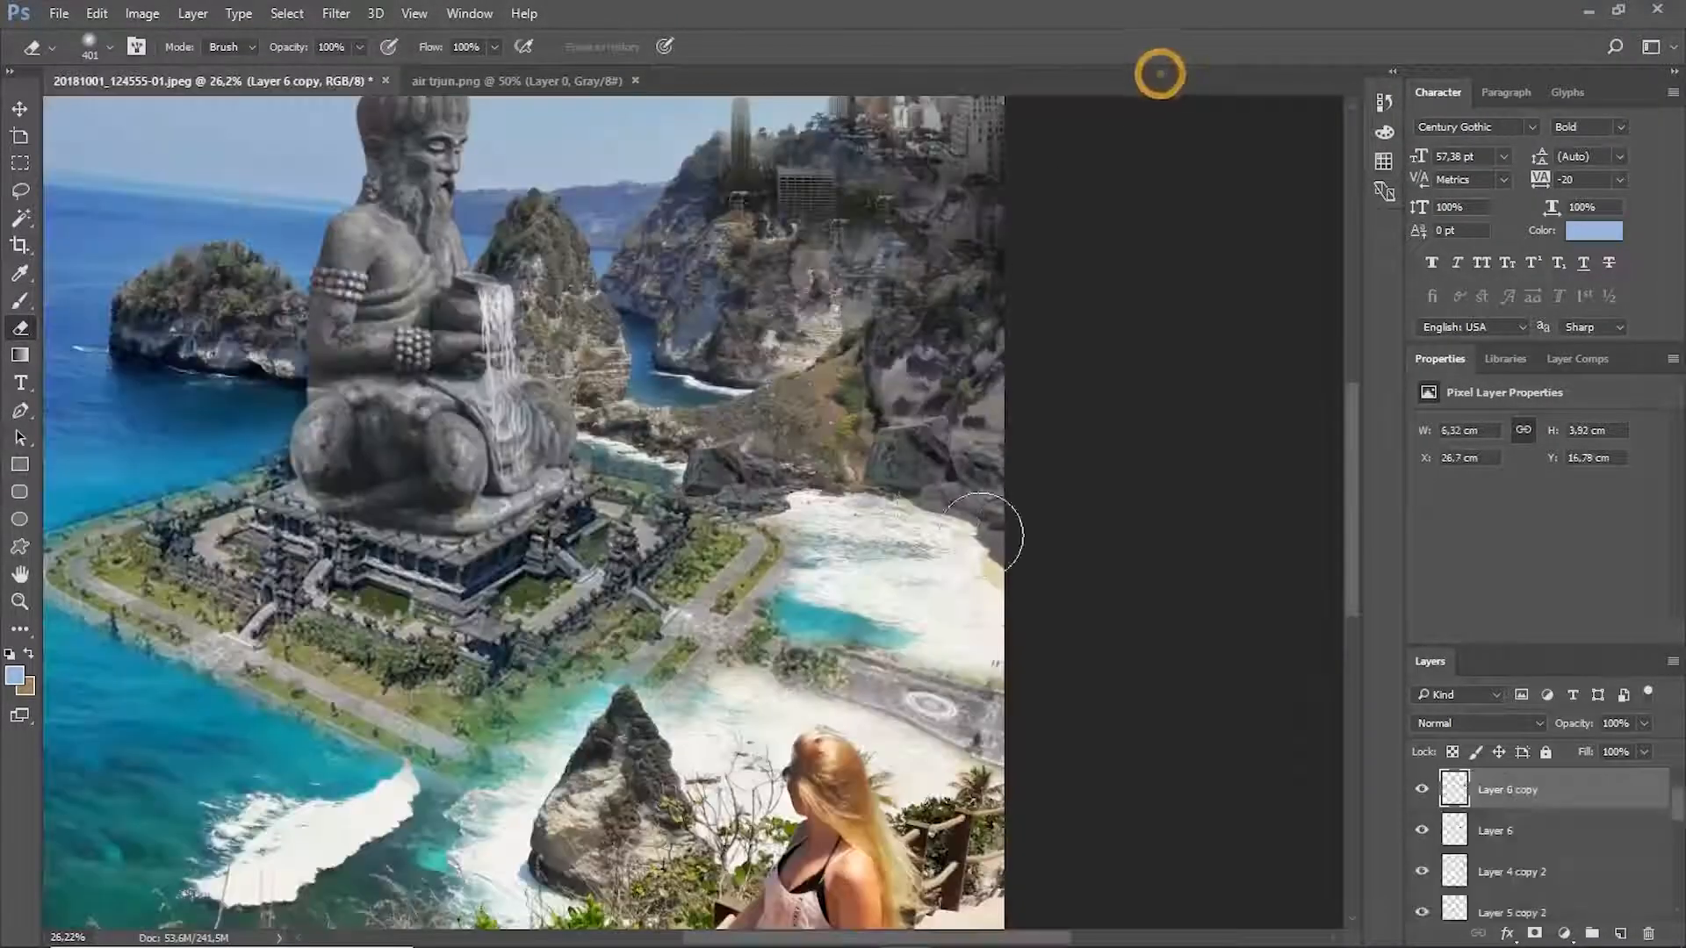
{"action": "scroll", "coordinate": [742, 368], "scroll_direction": "down", "scroll_amount": 4}
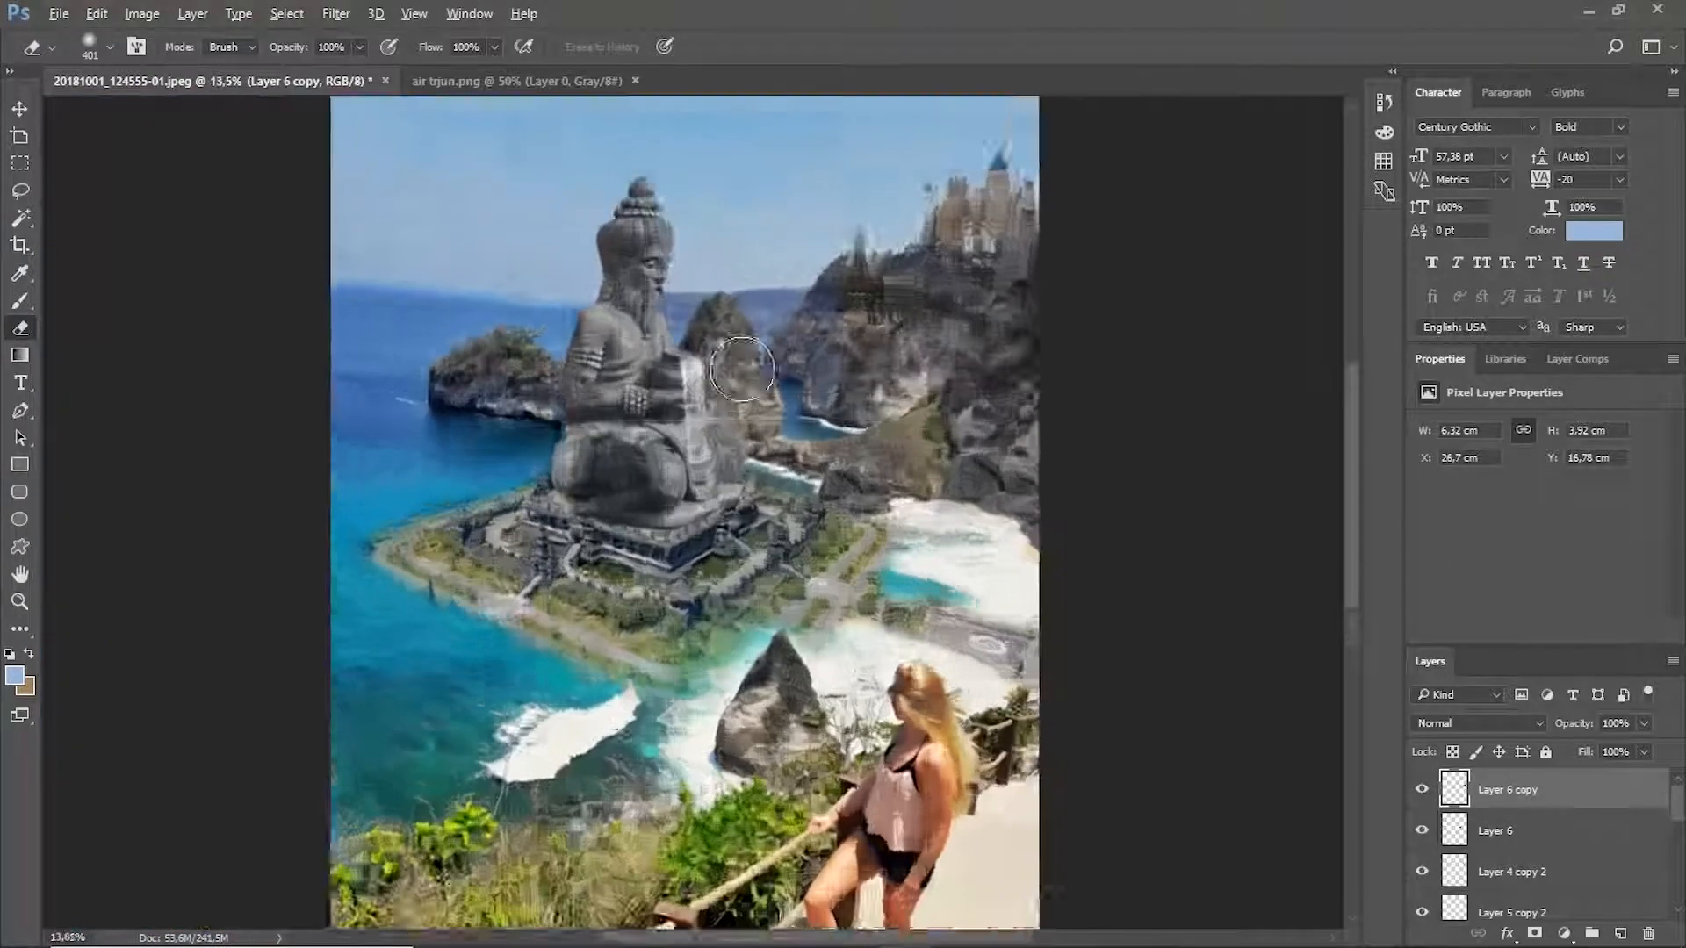
{"action": "scroll", "coordinate": [914, 283], "scroll_direction": "up", "scroll_amount": 3}
{"action": "scroll", "coordinate": [914, 283], "scroll_direction": "down", "scroll_amount": 1}
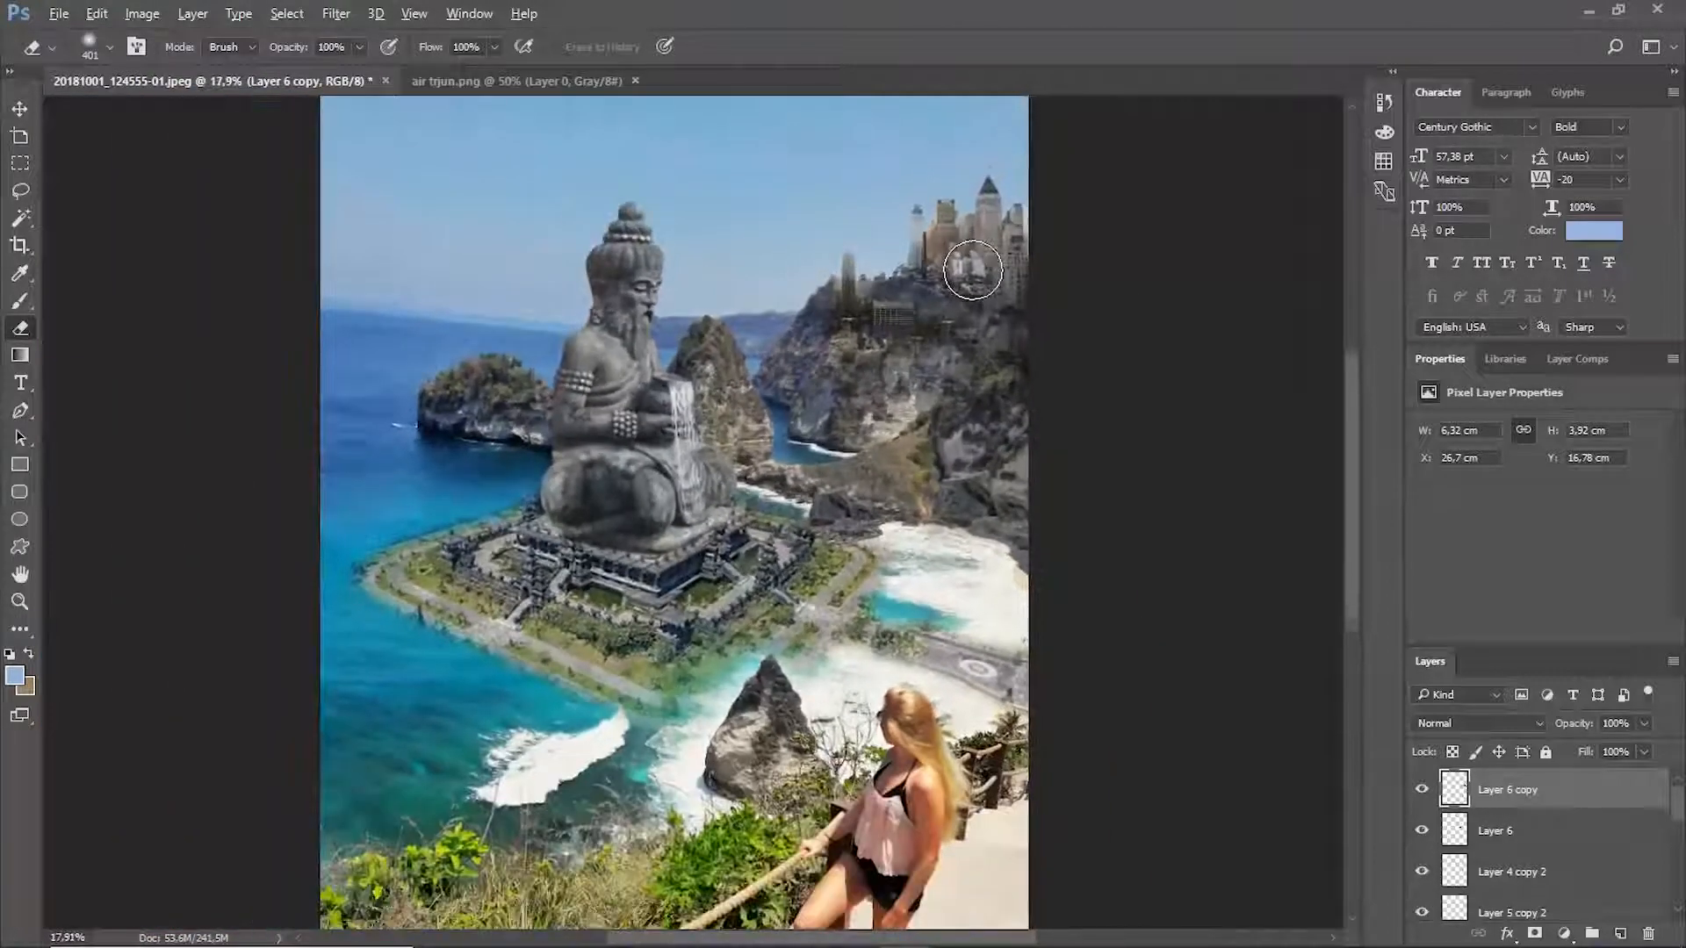
{"action": "scroll", "coordinate": [971, 270], "scroll_direction": "up", "scroll_amount": 1}
Open the tree image 78a68dc5fe0b8b26be544e9a00efa1fd.png and place the tree into the coastal composite.
{"action": "left_click", "coordinate": [58, 13]}
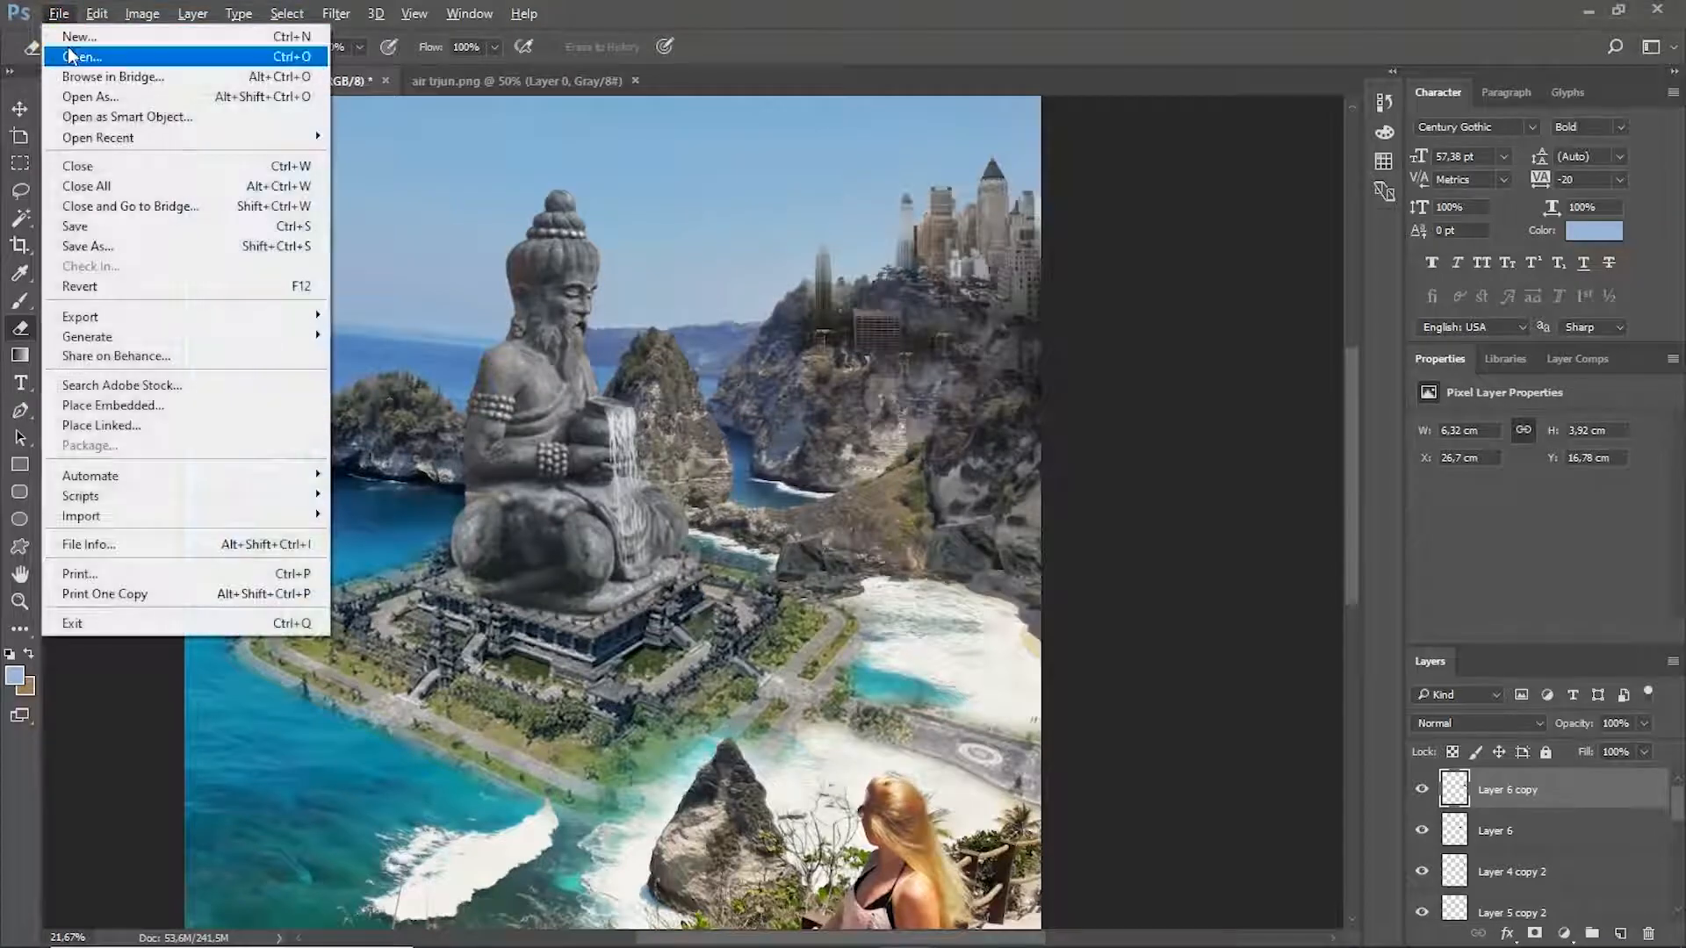
{"action": "left_click", "coordinate": [66, 51]}
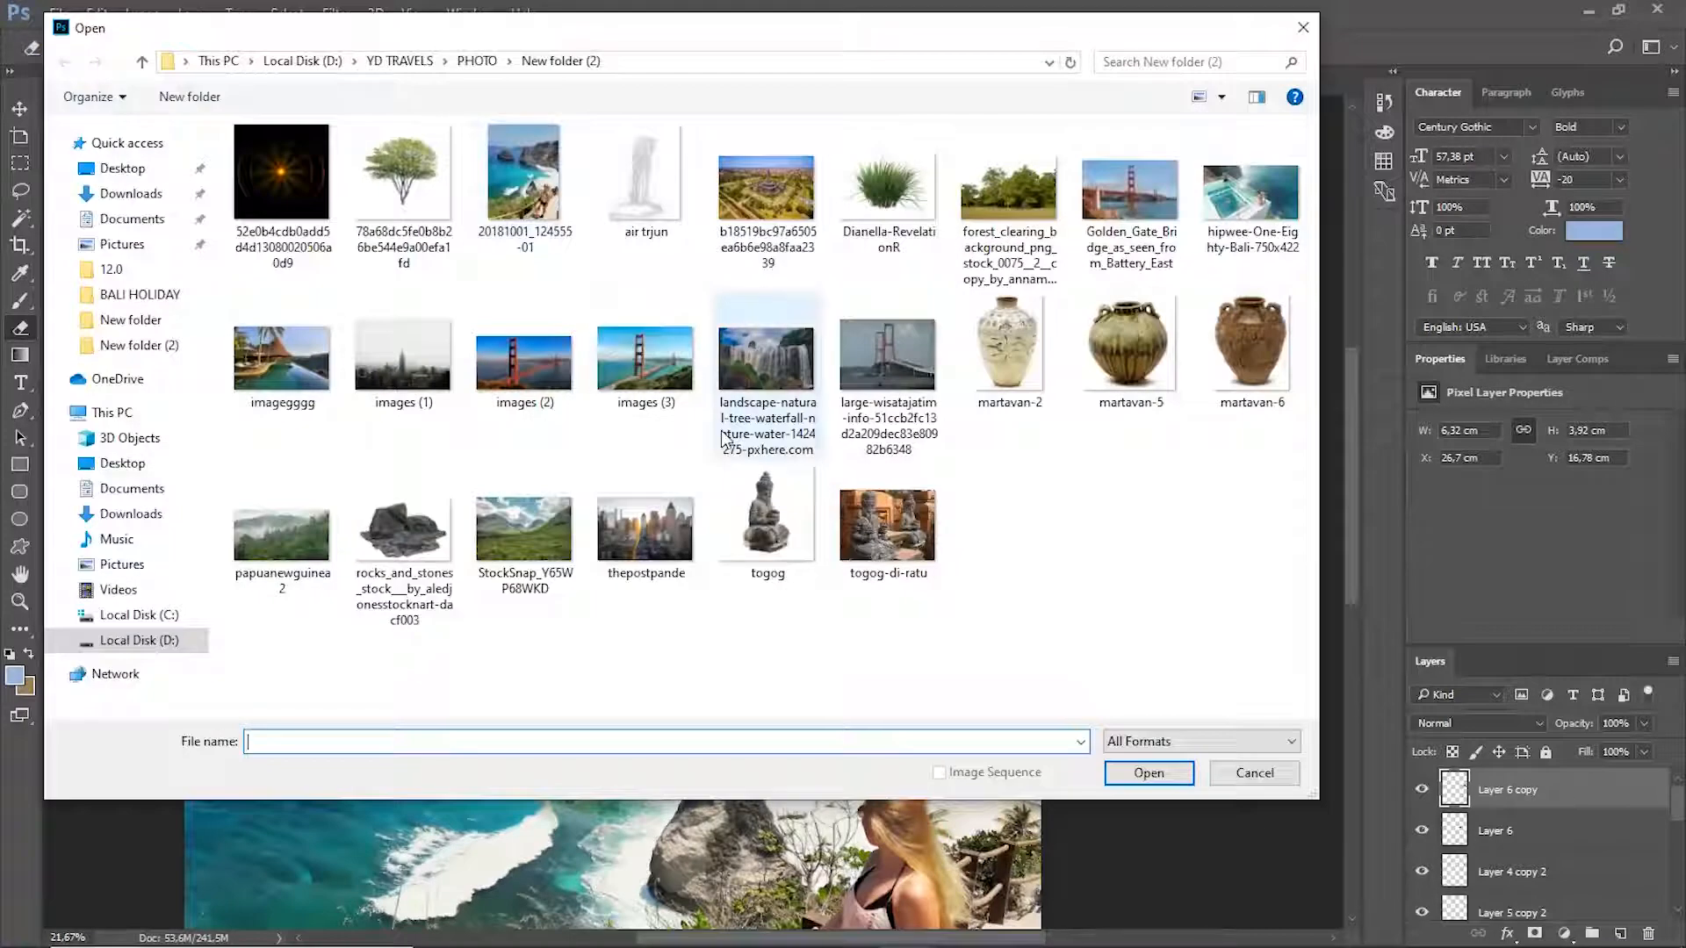
{"action": "left_click", "coordinate": [309, 356]}
{"action": "left_click", "coordinate": [424, 204]}
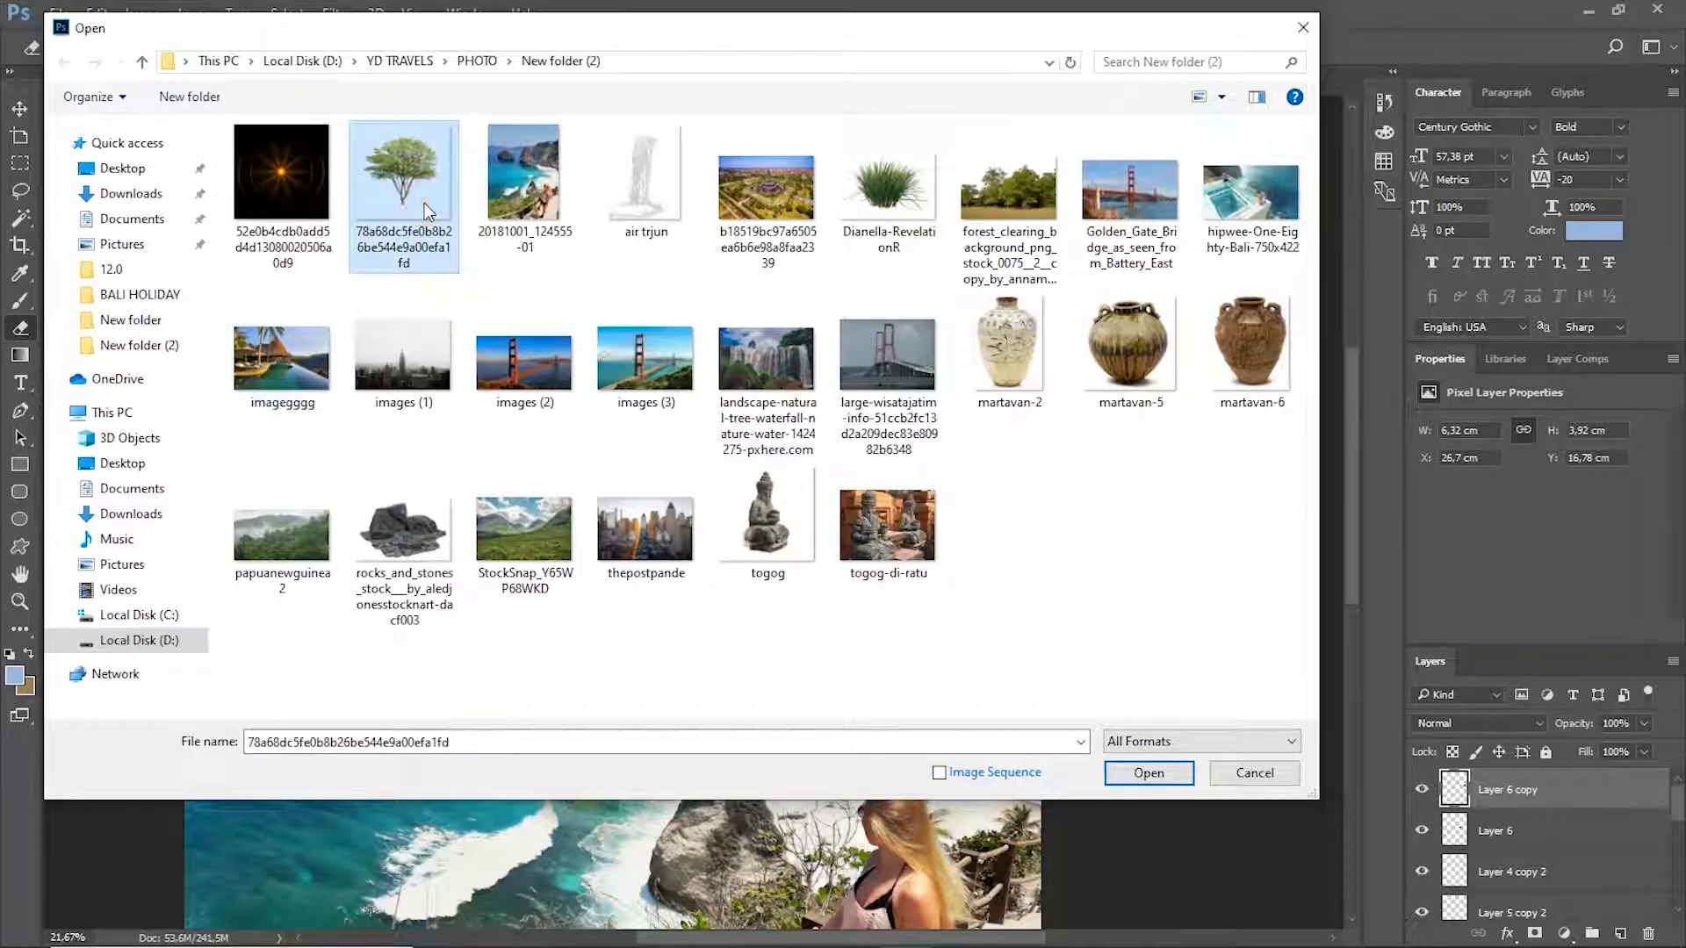
{"action": "double_click", "coordinate": [424, 203]}
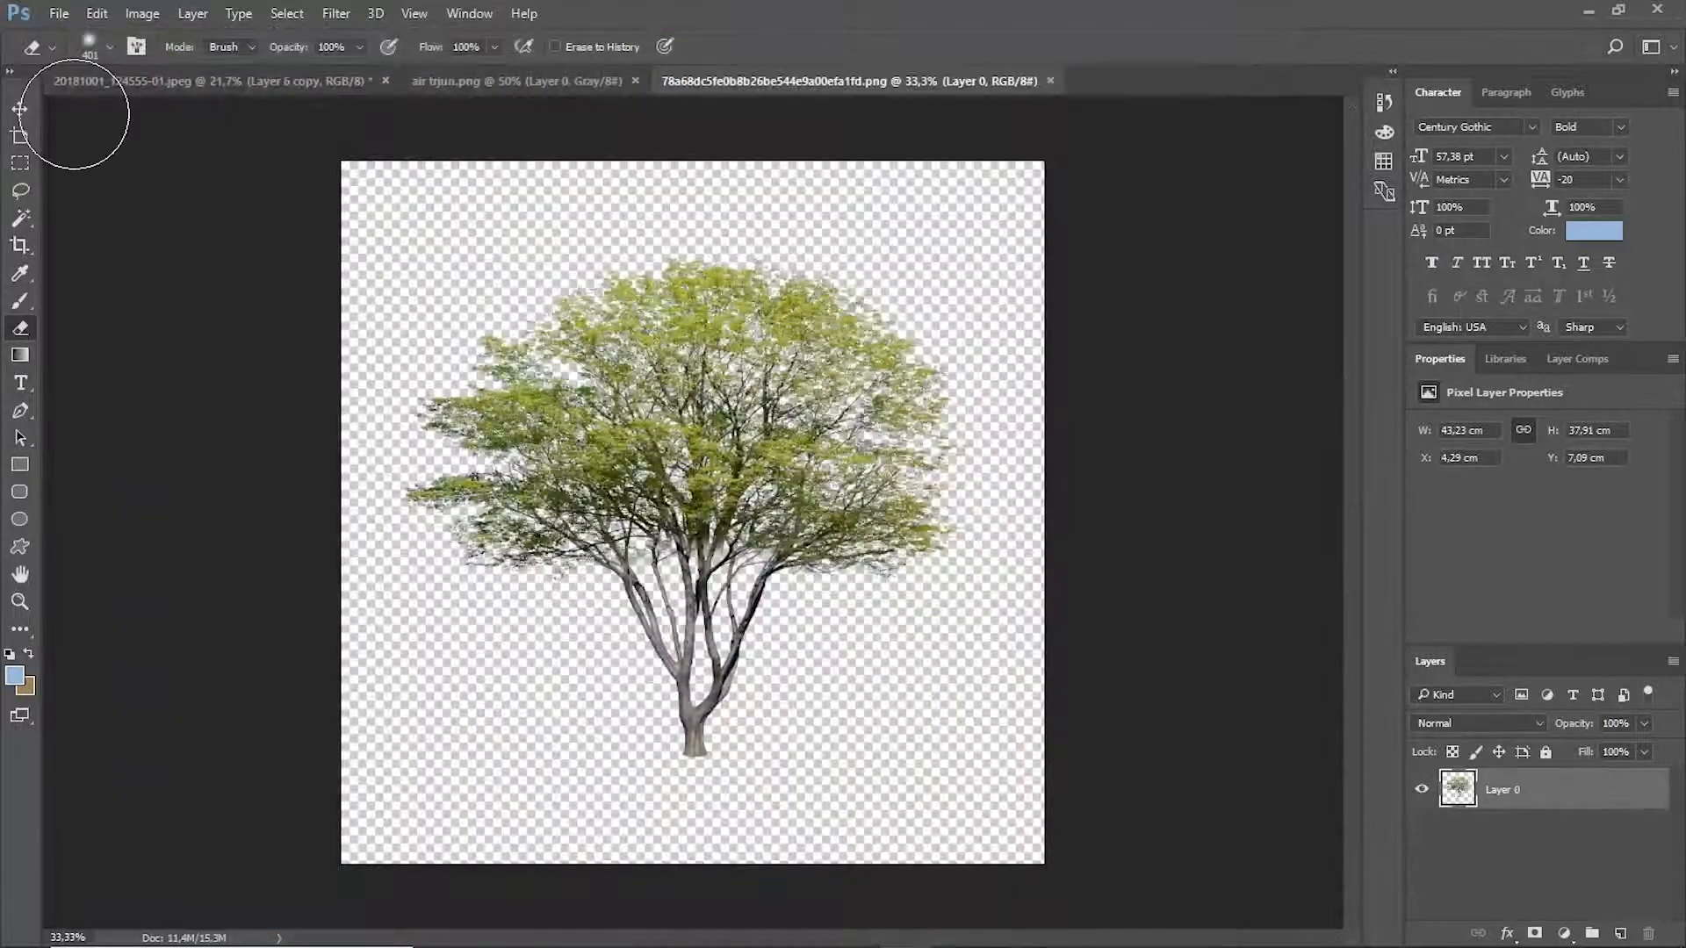
{"action": "left_click", "coordinate": [20, 108]}
{"action": "left_click_drag", "start_coordinate": [627, 345], "coordinate": [555, 286]}
Scale the tree to about 5.25 by 4.61 cm, stand it at the photo's right edge beside the beach road and deselect its layer.
{"action": "left_click_drag", "start_coordinate": [841, 484], "coordinate": [872, 482]}
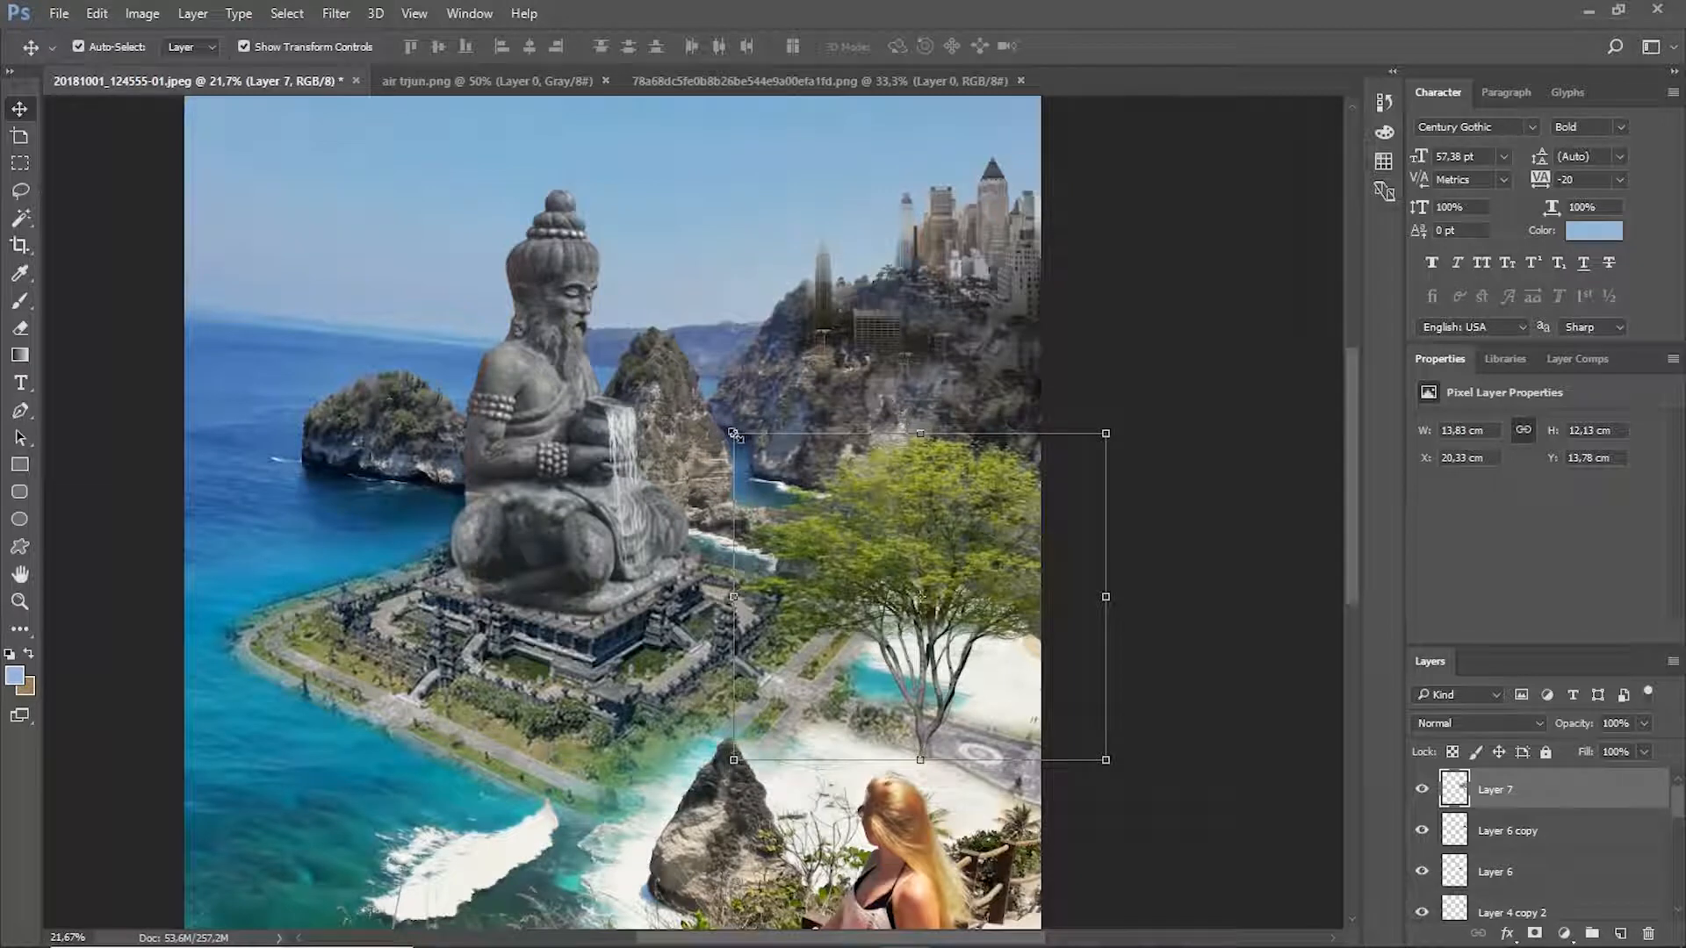
{"action": "left_click_drag", "start_coordinate": [734, 434], "coordinate": [904, 709]}
{"action": "left_click_drag", "start_coordinate": [999, 671], "coordinate": [1014, 636]}
{"action": "left_click", "coordinate": [935, 44]}
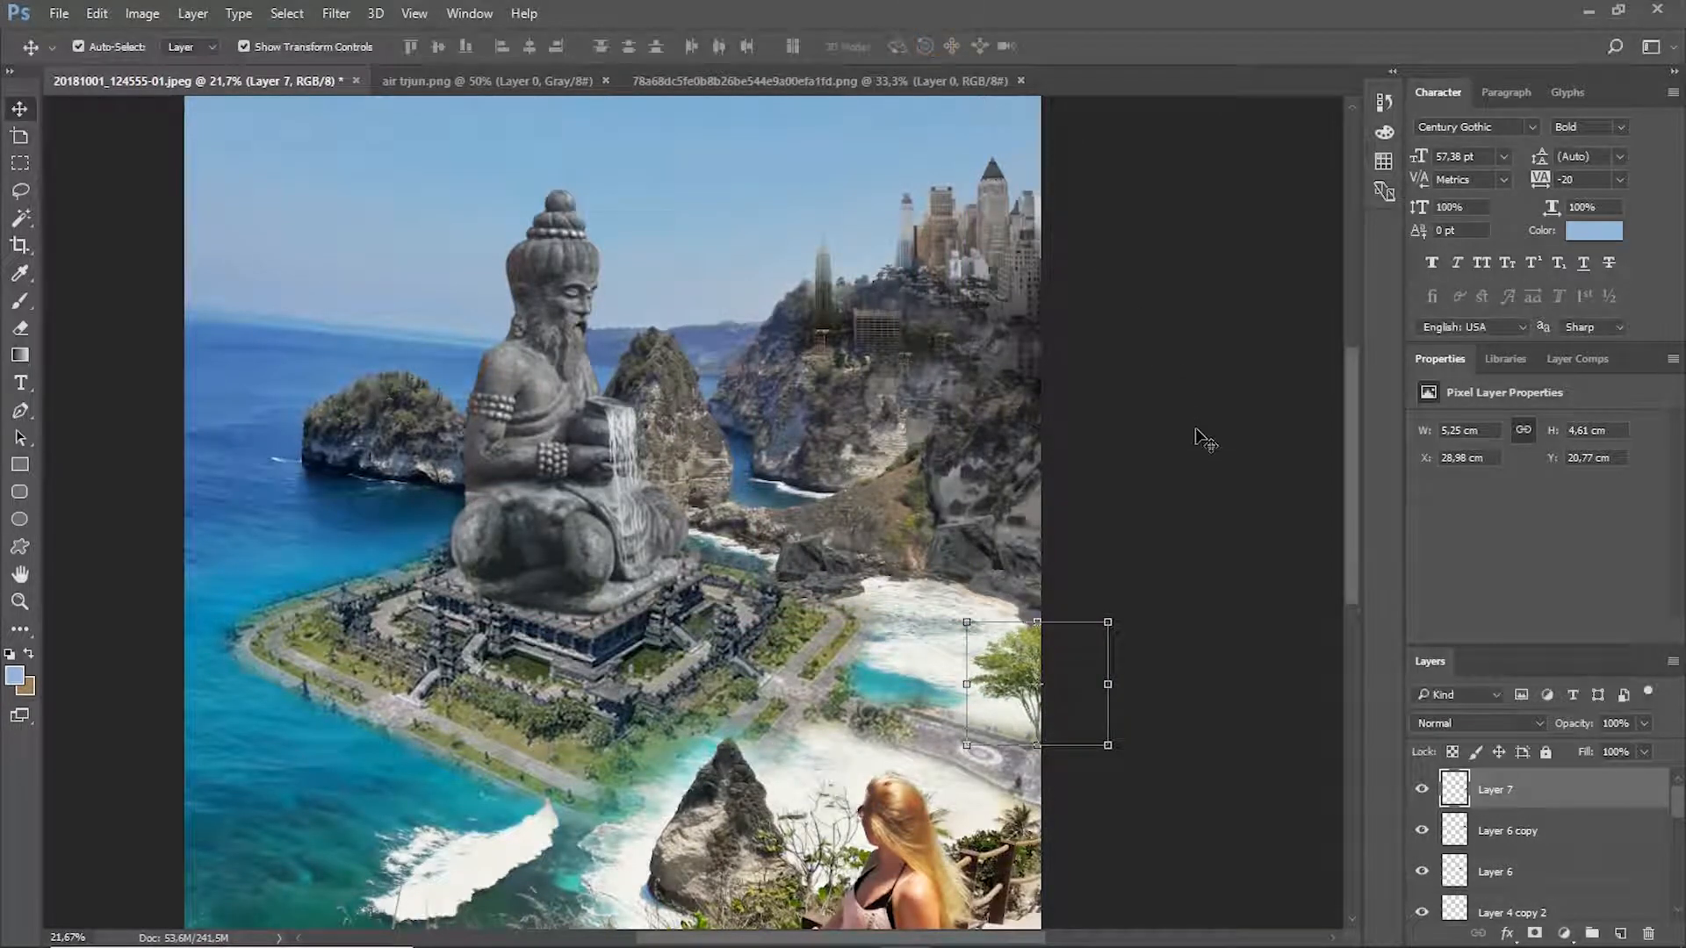
{"action": "left_click", "coordinate": [1119, 551]}
{"action": "scroll", "coordinate": [809, 497], "scroll_direction": "up", "scroll_amount": 3}
{"action": "scroll", "coordinate": [808, 498], "scroll_direction": "down", "scroll_amount": 2}
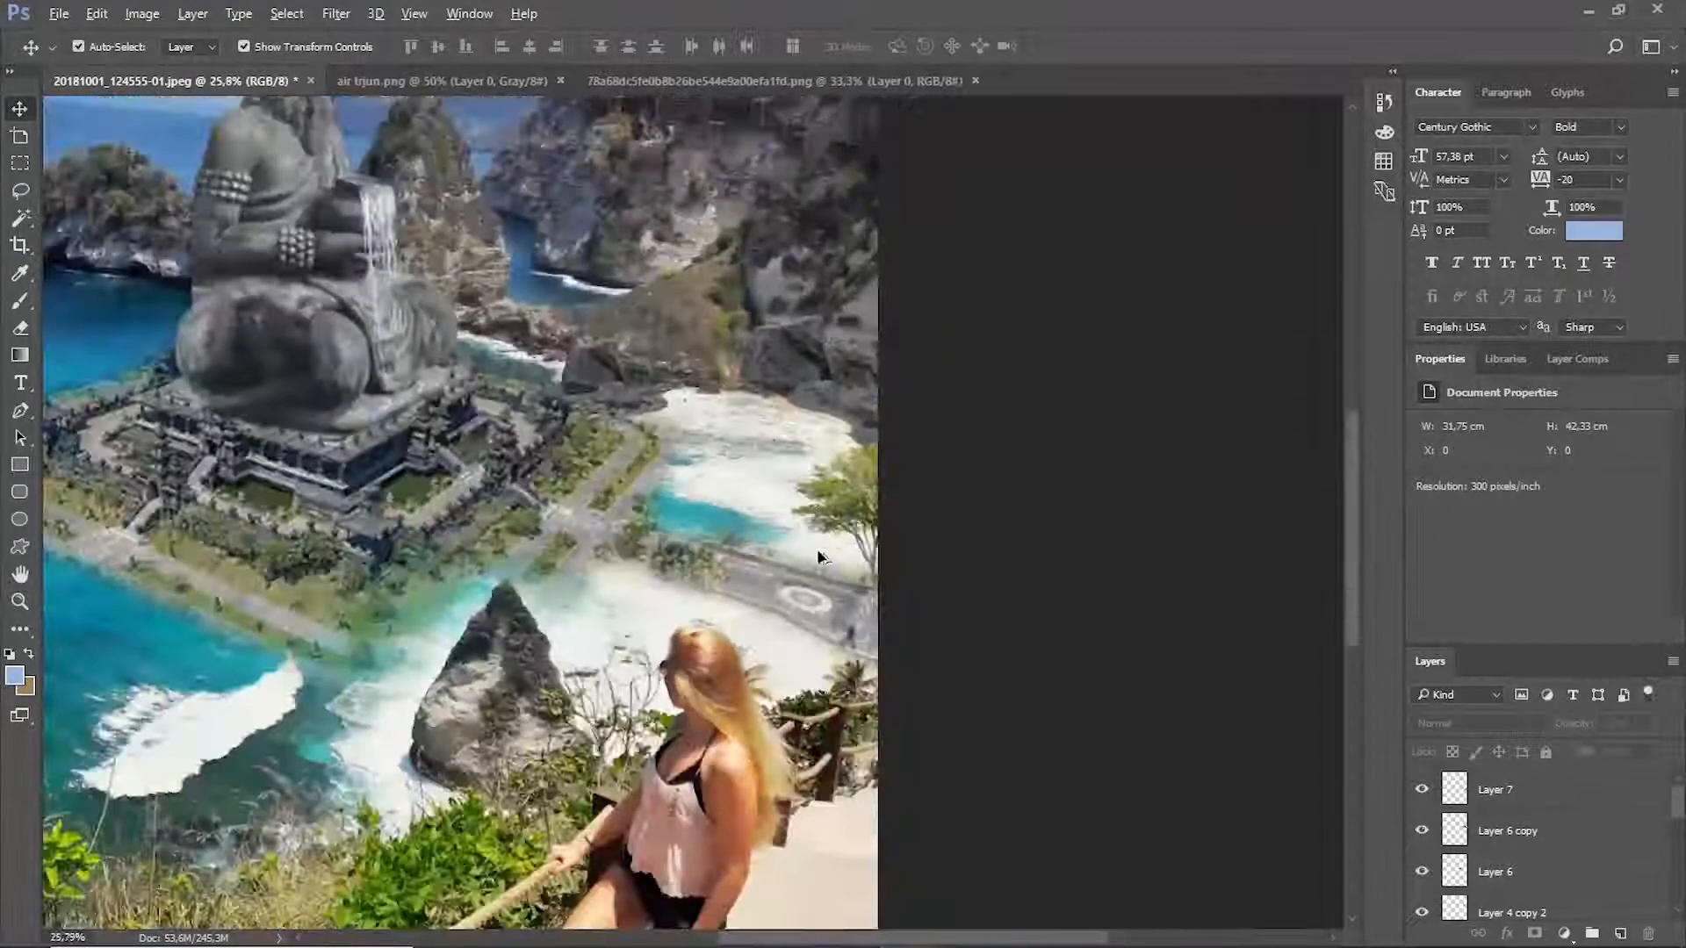
Place two smaller copies of the tree, one behind the beach path and one on the monument island's front-left edge.
{"action": "left_click_drag", "start_coordinate": [855, 520], "coordinate": [453, 575]}
{"action": "scroll", "coordinate": [451, 571], "scroll_direction": "down", "scroll_amount": 5}
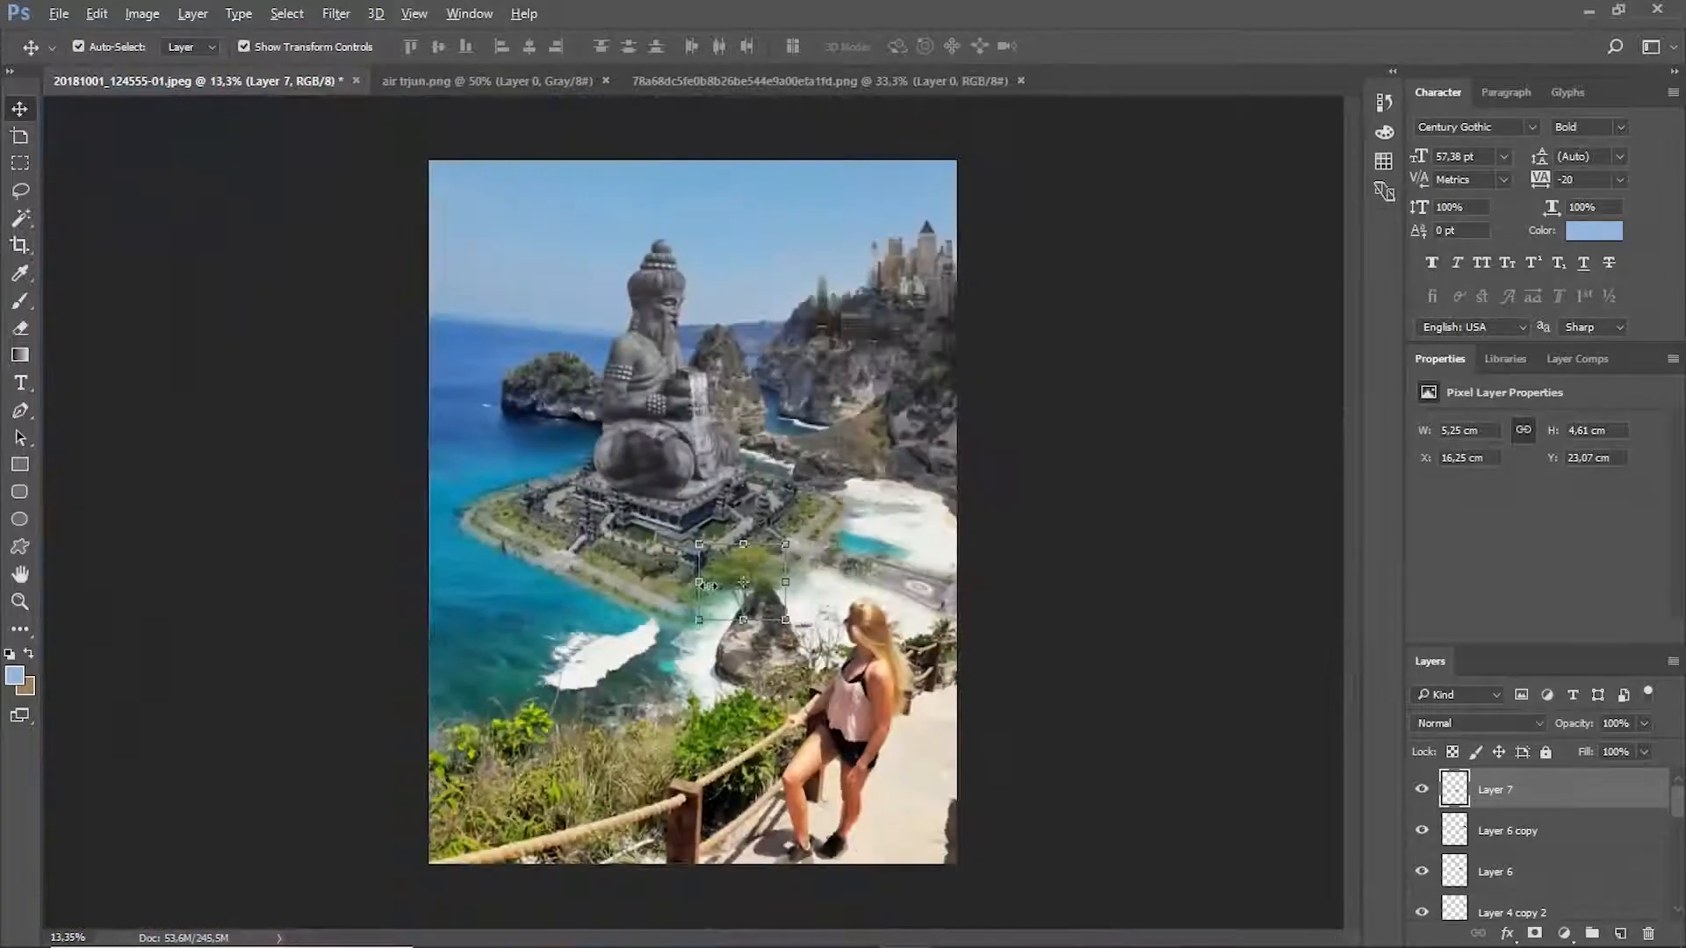
{"action": "scroll", "coordinate": [822, 588], "scroll_direction": "up", "scroll_amount": 6}
{"action": "left_click_drag", "start_coordinate": [718, 558], "coordinate": [879, 312]}
{"action": "left_click_drag", "start_coordinate": [960, 272], "coordinate": [897, 328], "text": "shift"}
{"action": "left_click_drag", "start_coordinate": [871, 359], "coordinate": [307, 535]}
{"action": "left_click", "coordinate": [930, 47]}
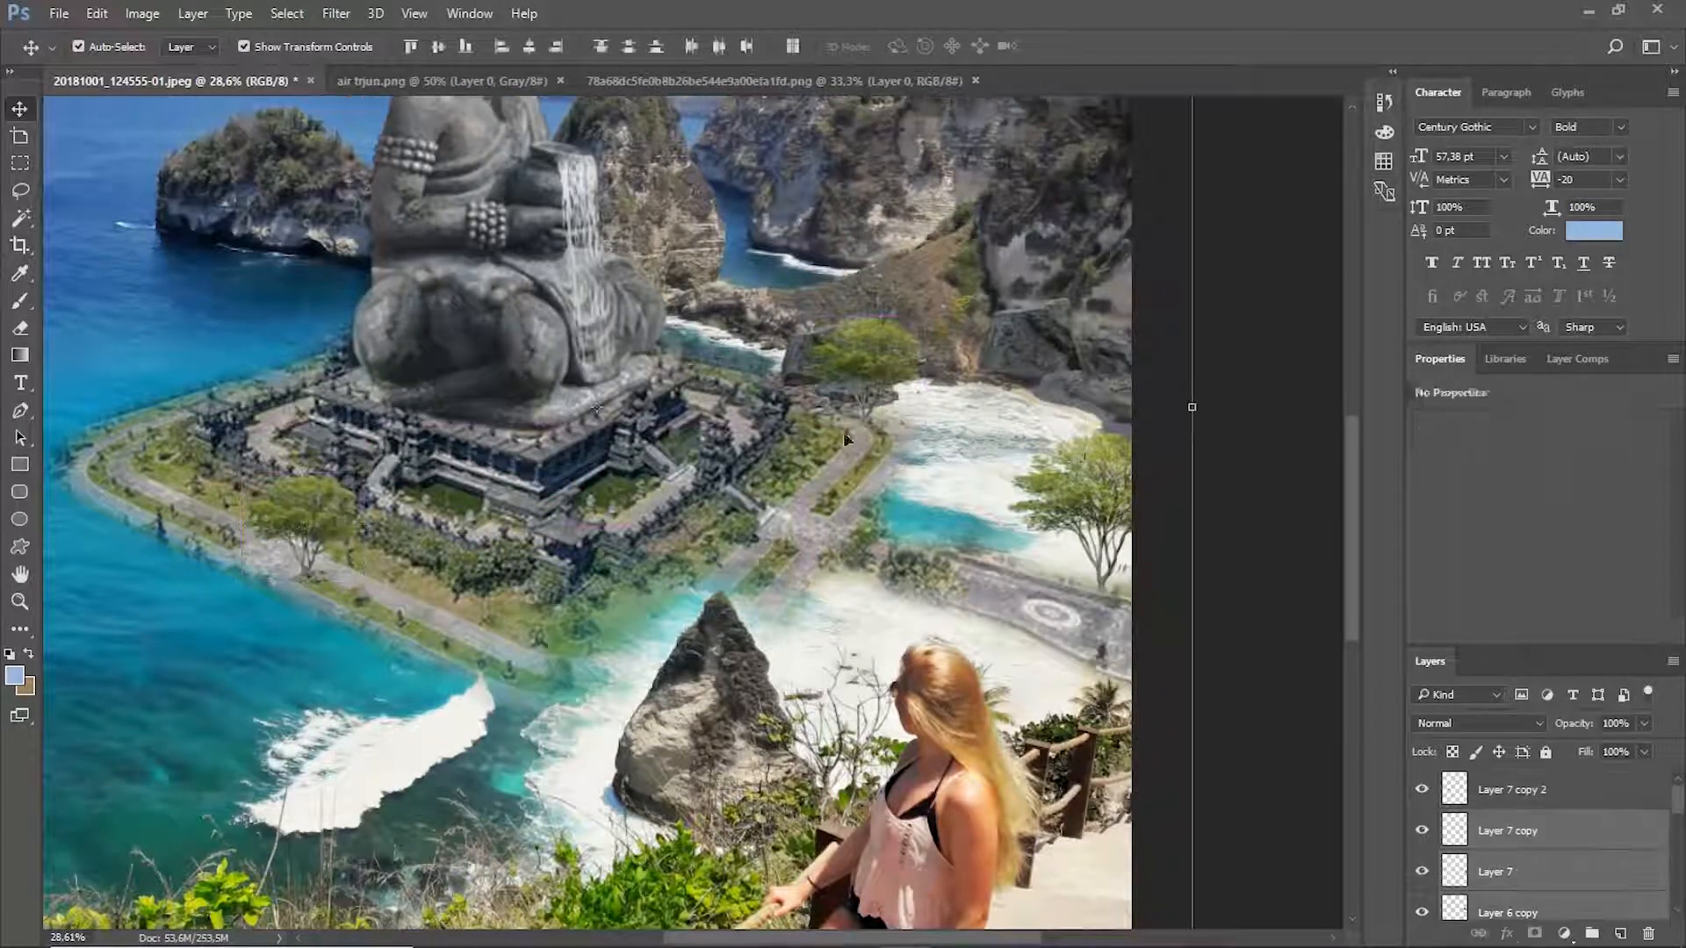
Duplicate the right-edge tree and place the copy on the far left corner of the monument island.
{"action": "left_click_drag", "start_coordinate": [1097, 492], "coordinate": [96, 380], "text": "alt"}
{"action": "key", "text": "ctrl+0"}
{"action": "left_click", "coordinate": [269, 530]}
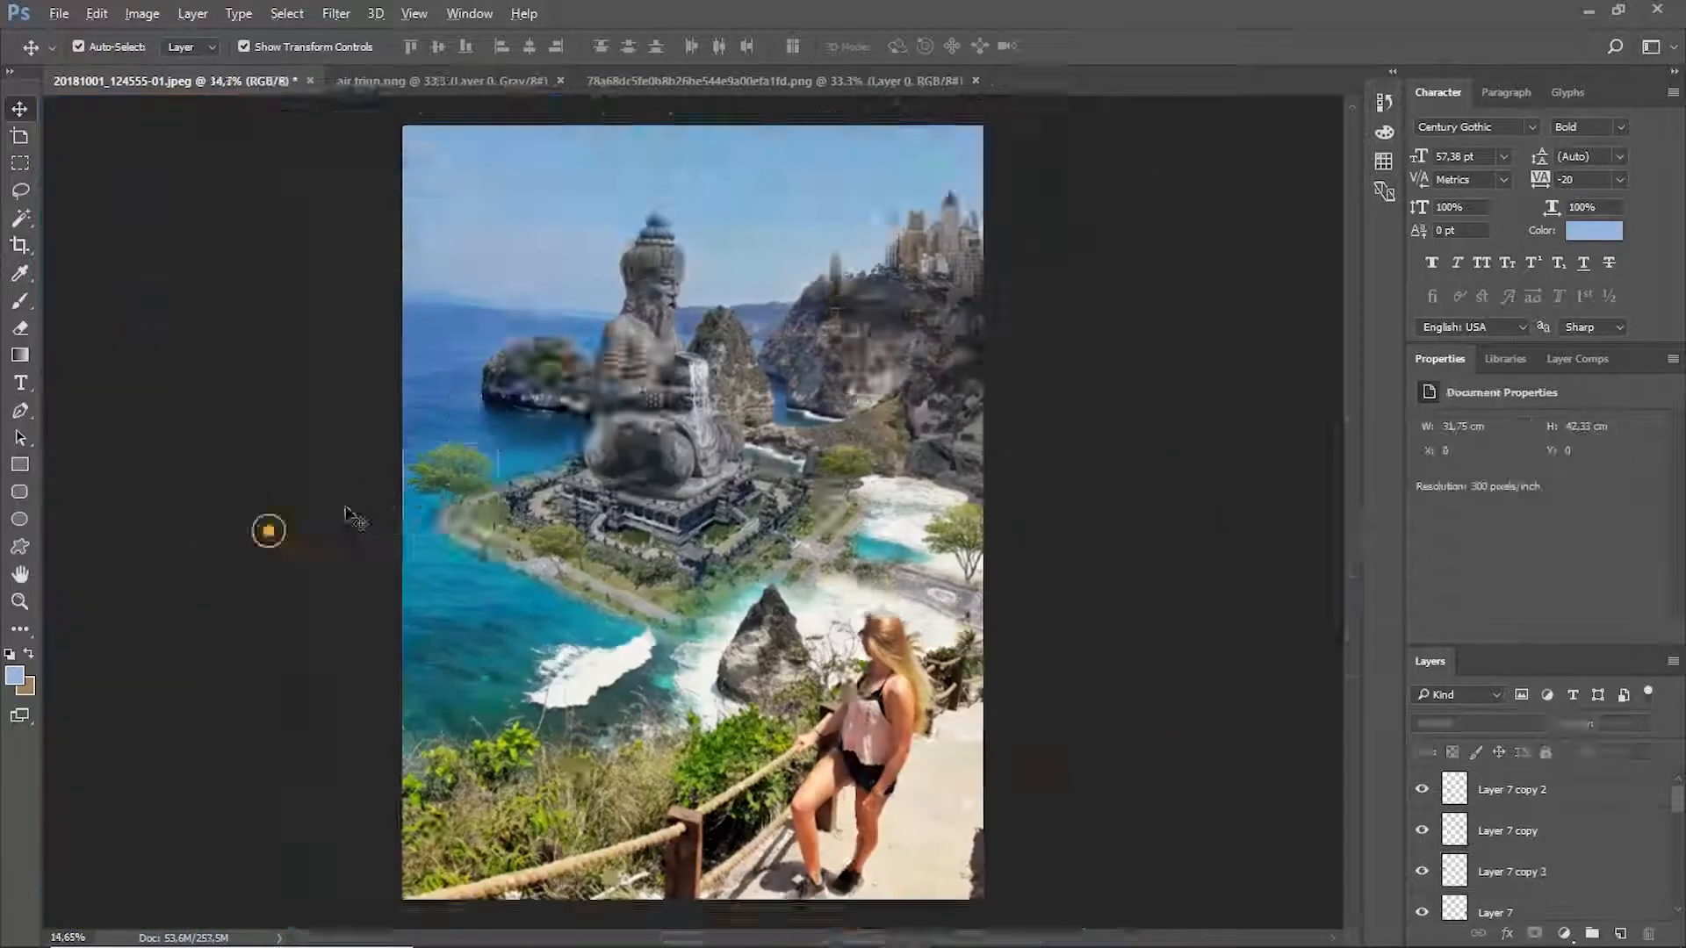
Copy the far-left tree, scale the copy to about 3.64 by 3.19 cm and place it at the statue's left side.
{"action": "scroll", "coordinate": [485, 406], "scroll_direction": "up", "scroll_amount": 8}
{"action": "left_click_drag", "start_coordinate": [453, 540], "coordinate": [694, 418], "text": "alt"}
{"action": "left_click_drag", "start_coordinate": [746, 378], "coordinate": [656, 459], "text": "shift"}
{"action": "left_click_drag", "start_coordinate": [621, 499], "coordinate": [666, 492]}
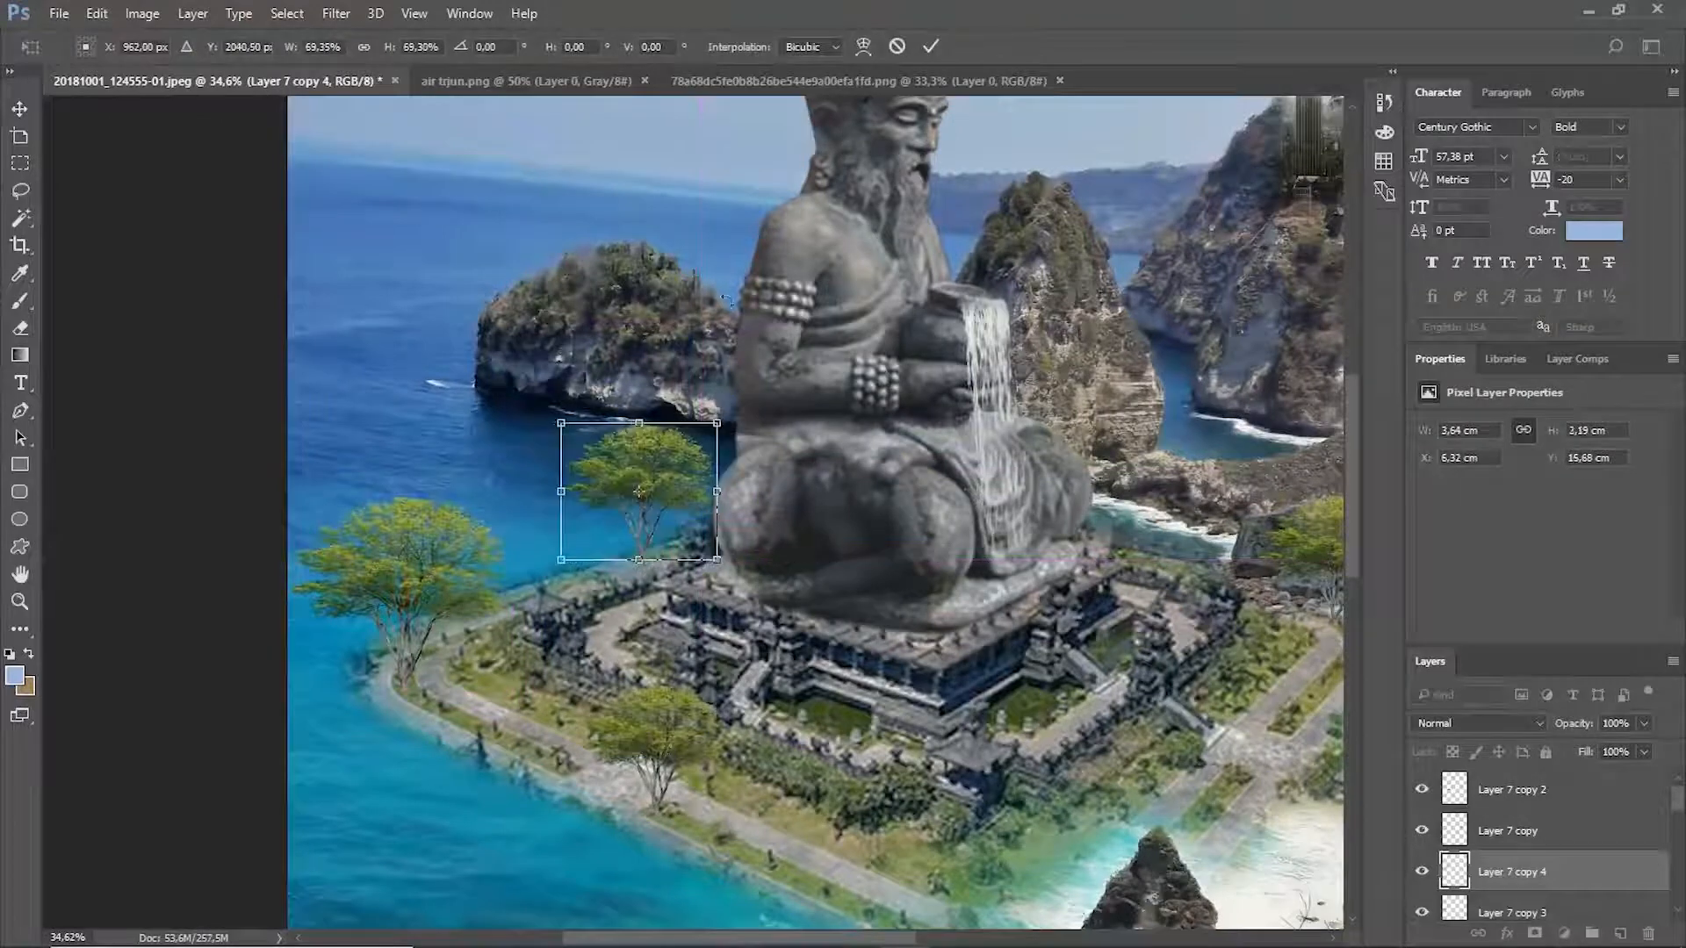
{"action": "left_click", "coordinate": [930, 47]}
Rotate the far-left tree slightly and the tree beside the statue's left side about -2.5°.
{"action": "scroll", "coordinate": [574, 470], "scroll_direction": "down", "scroll_amount": 7}
{"action": "left_click", "coordinate": [229, 425]}
{"action": "scroll", "coordinate": [629, 493], "scroll_direction": "up", "scroll_amount": 6}
{"action": "left_click", "coordinate": [326, 491]}
{"action": "left_click_drag", "start_coordinate": [425, 594], "coordinate": [438, 579]}
{"action": "left_click", "coordinate": [932, 46]}
{"action": "left_click", "coordinate": [526, 413]}
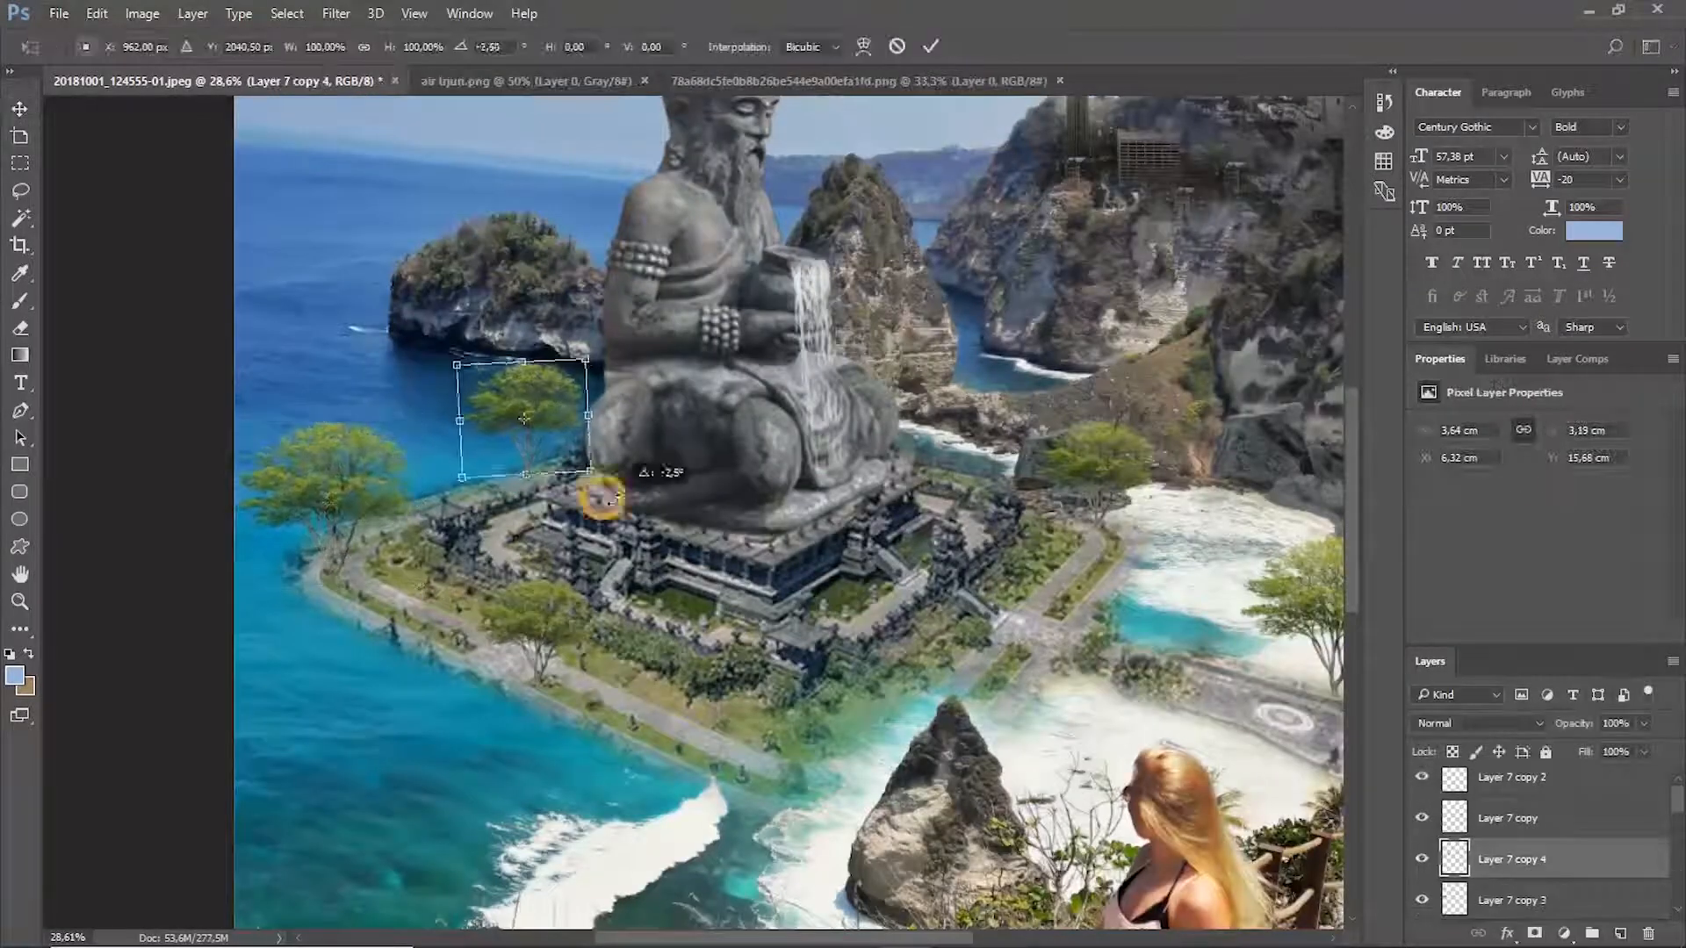
{"action": "left_click_drag", "start_coordinate": [614, 497], "coordinate": [617, 492]}
{"action": "key", "text": "Return"}
Tuck the tree at the statue's left side behind the statue by moving its layer below Layer 2.
{"action": "scroll", "coordinate": [668, 412], "scroll_direction": "down", "scroll_amount": 6}
{"action": "left_click", "coordinate": [1148, 406]}
{"action": "scroll", "coordinate": [788, 368], "scroll_direction": "up", "scroll_amount": 6}
{"action": "left_click_drag", "start_coordinate": [452, 461], "coordinate": [491, 444]}
{"action": "mouse_move", "coordinate": [1574, 865]}
{"action": "left_mouse_down"}
{"action": "mouse_move", "coordinate": [1571, 944]}
{"action": "mouse_move", "coordinate": [1562, 843]}
{"action": "left_mouse_up"}
Duplicate the tree behind the statue, place the copy behind the statue's right side and deselect it.
{"action": "left_click_drag", "start_coordinate": [487, 426], "coordinate": [812, 397], "text": "alt"}
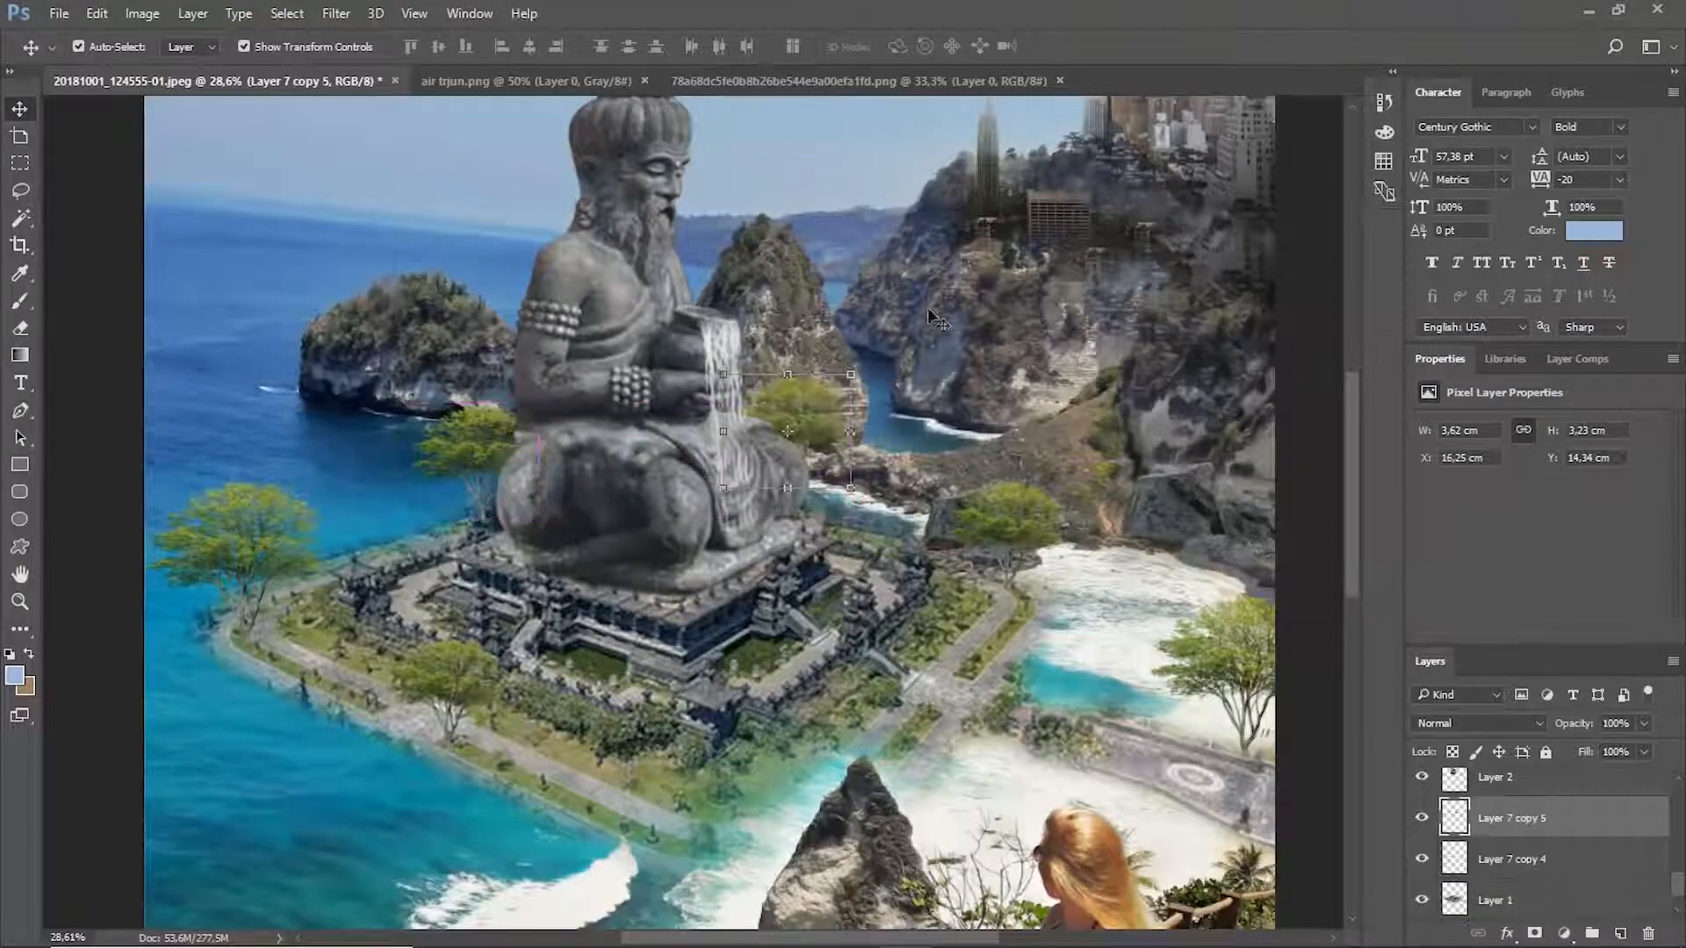
{"action": "scroll", "coordinate": [834, 393], "scroll_direction": "down", "scroll_amount": 6}
{"action": "left_click", "coordinate": [1141, 404]}
{"action": "scroll", "coordinate": [702, 386], "scroll_direction": "up", "scroll_amount": 7}
{"action": "scroll", "coordinate": [614, 403], "scroll_direction": "down", "scroll_amount": 7}
{"action": "scroll", "coordinate": [577, 413], "scroll_direction": "up", "scroll_amount": 3}
Open the forest_clearing_background stock image, place its forest to the right of the statue and order its layer directly above Layer 1.
{"action": "key", "text": "ctrl+o"}
{"action": "double_click", "coordinate": [1009, 197]}
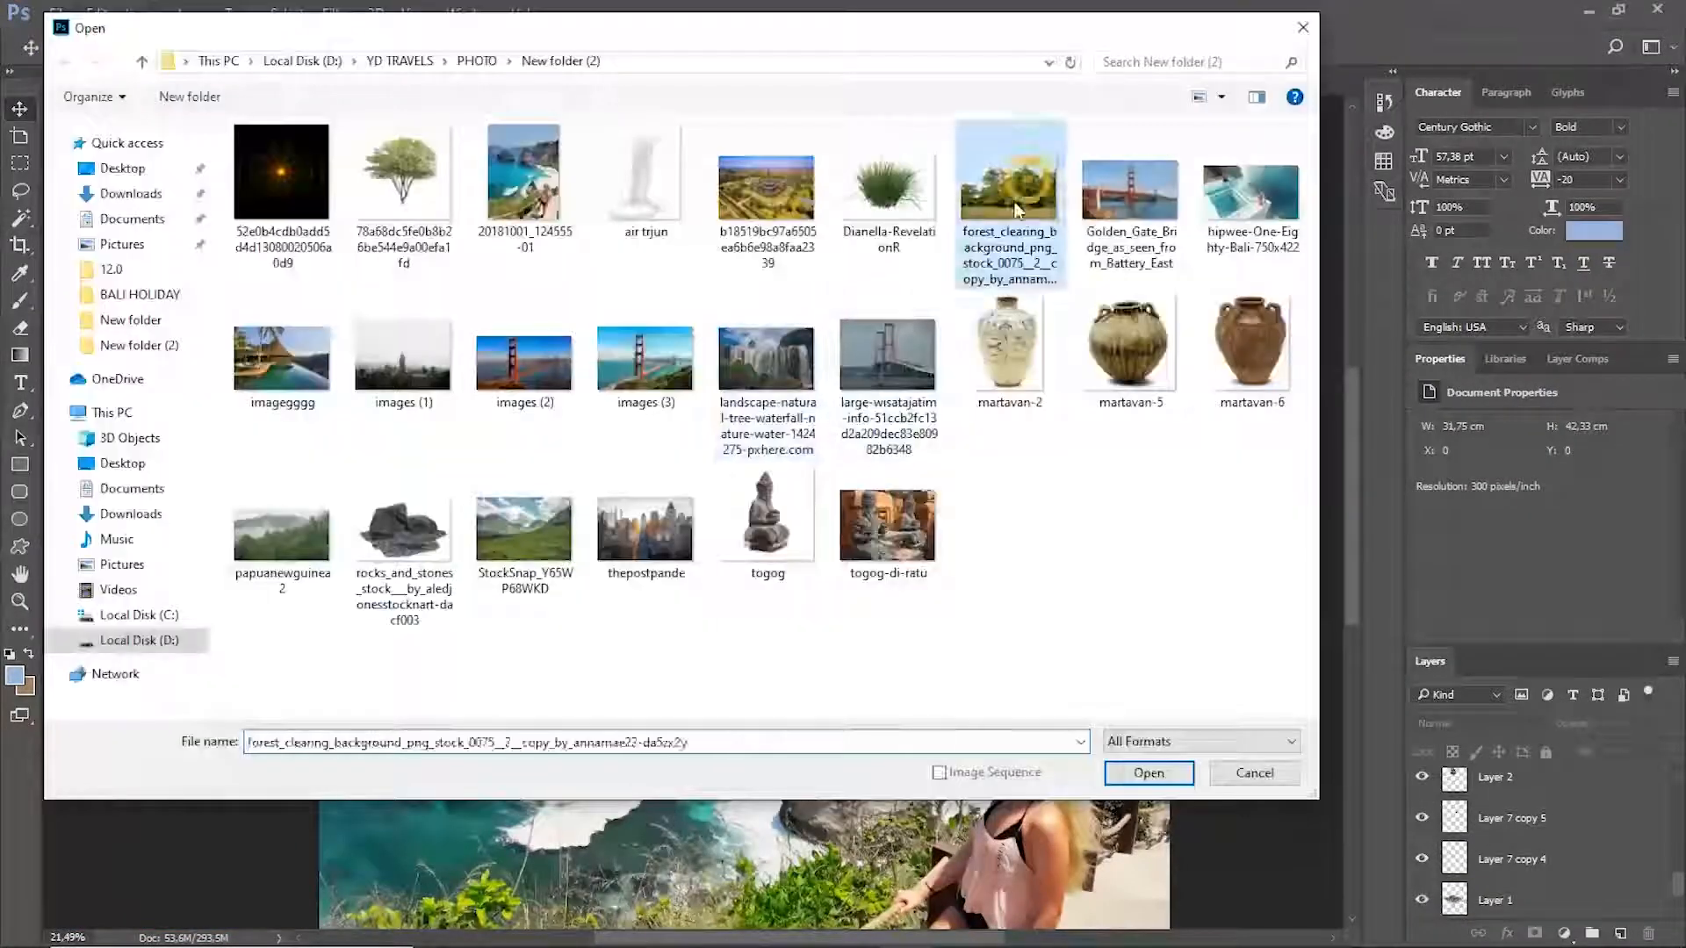
{"action": "left_click_drag", "start_coordinate": [1010, 368], "coordinate": [671, 474]}
{"action": "left_click_drag", "start_coordinate": [670, 474], "coordinate": [931, 434]}
{"action": "left_click_drag", "start_coordinate": [1505, 790], "coordinate": [1579, 836]}
Soften the forest's hard edges with the Eraser and blend a small tree copy, about 3.47 by 2.58 cm, in beside it.
{"action": "scroll", "coordinate": [1068, 423], "scroll_direction": "up", "scroll_amount": 5}
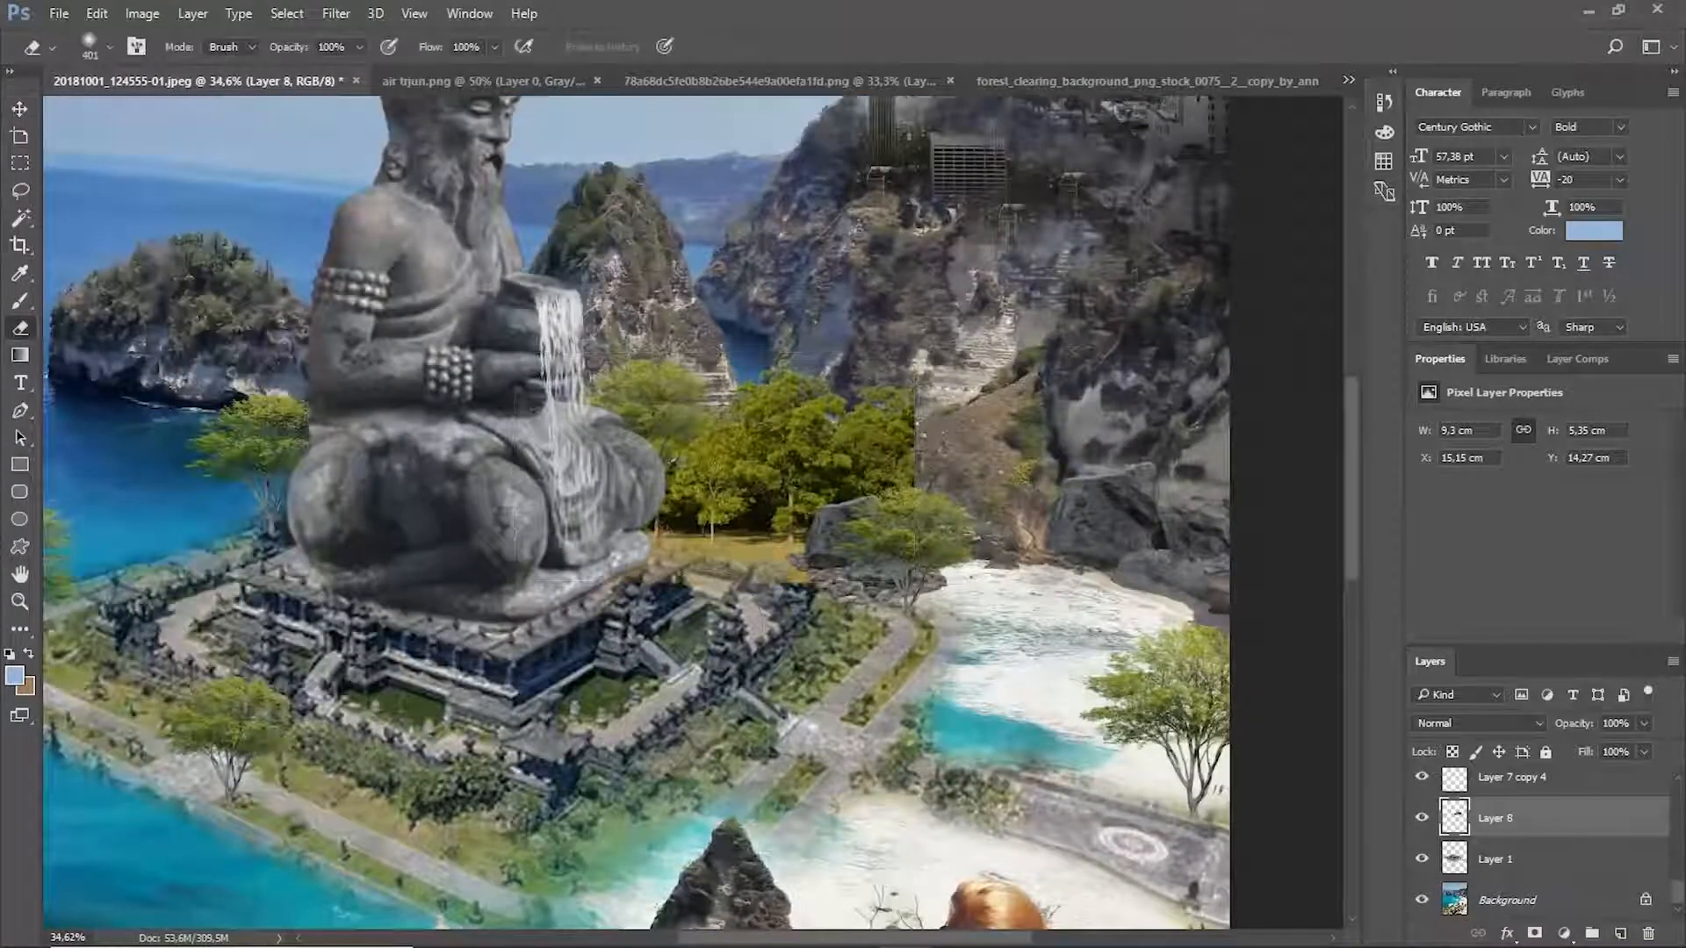
{"action": "left_click_drag", "start_coordinate": [843, 449], "coordinate": [939, 452]}
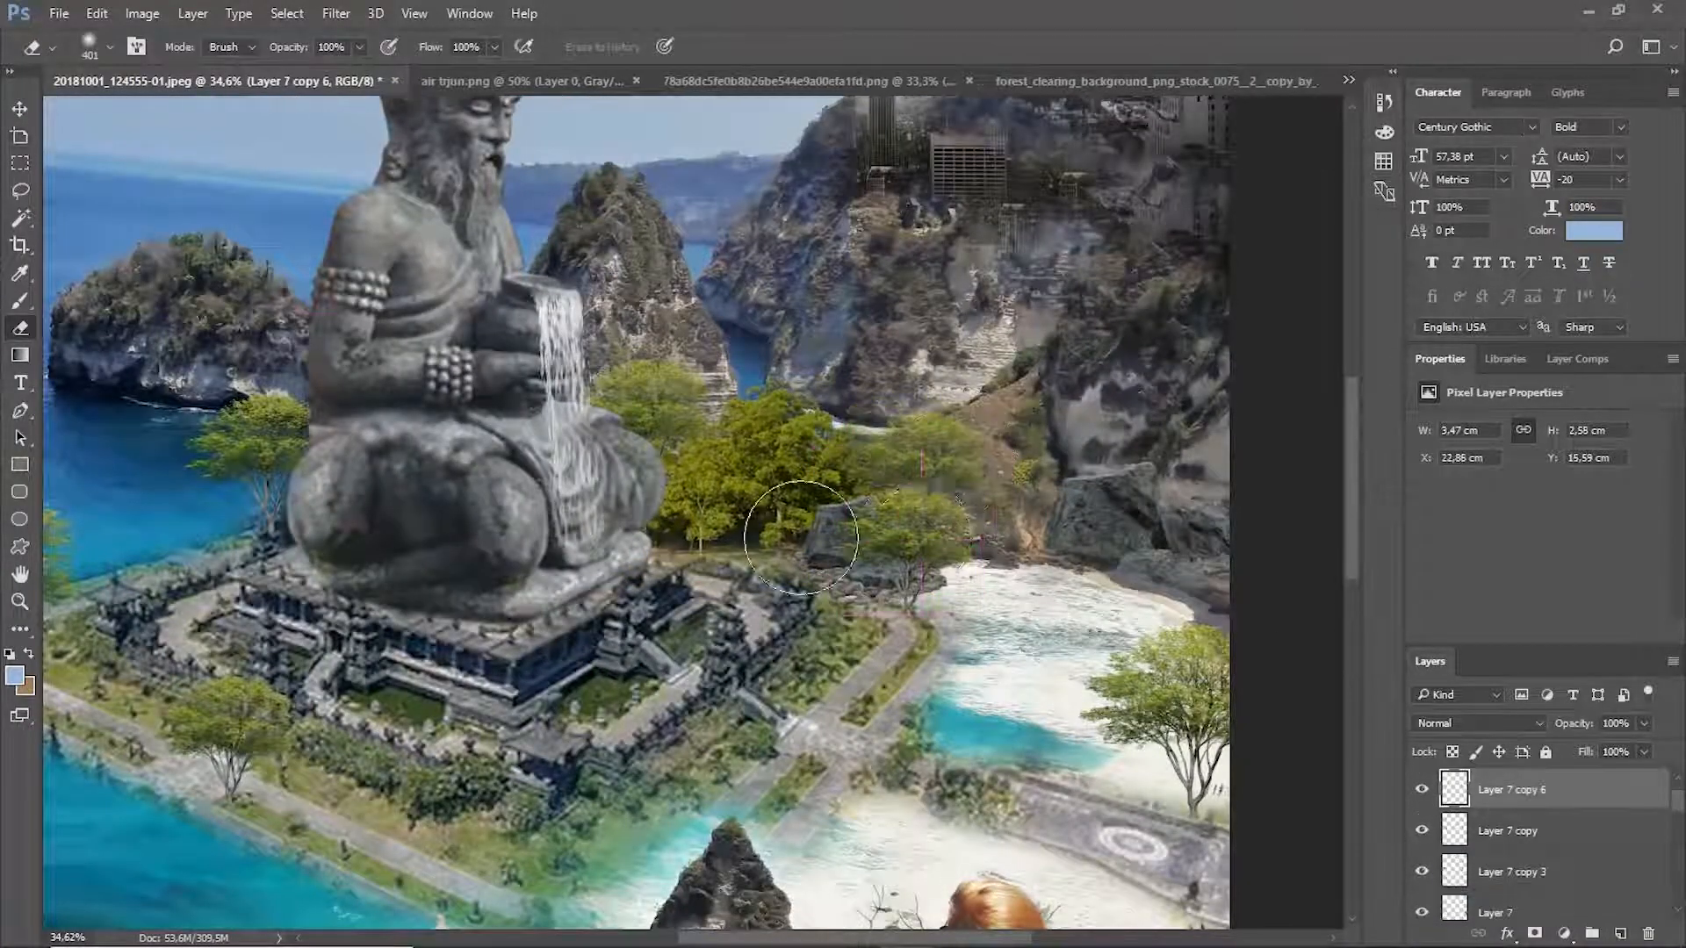
{"action": "scroll", "coordinate": [858, 514], "scroll_direction": "down", "scroll_amount": 5}
{"action": "scroll", "coordinate": [707, 416], "scroll_direction": "up", "scroll_amount": 4}
{"action": "left_click_drag", "start_coordinate": [1009, 535], "coordinate": [1001, 536]}
{"action": "scroll", "coordinate": [492, 356], "scroll_direction": "down", "scroll_amount": 7}
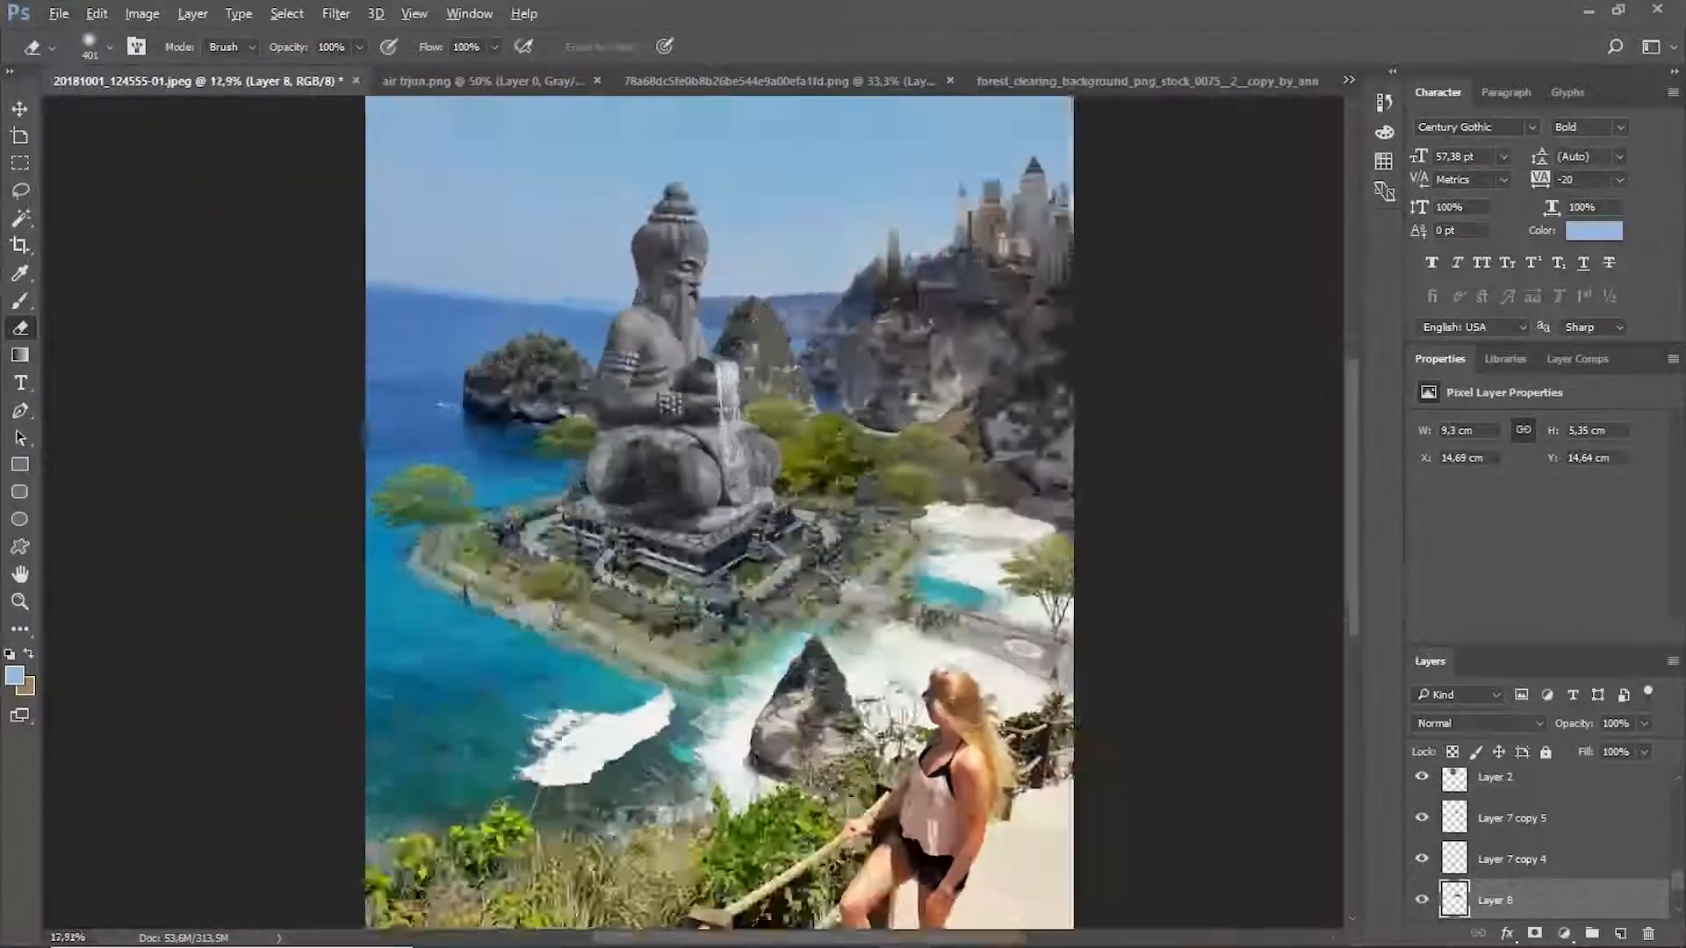
{"action": "scroll", "coordinate": [421, 325], "scroll_direction": "up", "scroll_amount": 4}
Duplicate the forest behind the statue's left side and add a tree copy, about 5.21 by 4.63 cm, in front of it.
{"action": "left_click", "coordinate": [26, 108]}
{"action": "left_click_drag", "start_coordinate": [934, 489], "coordinate": [665, 434]}
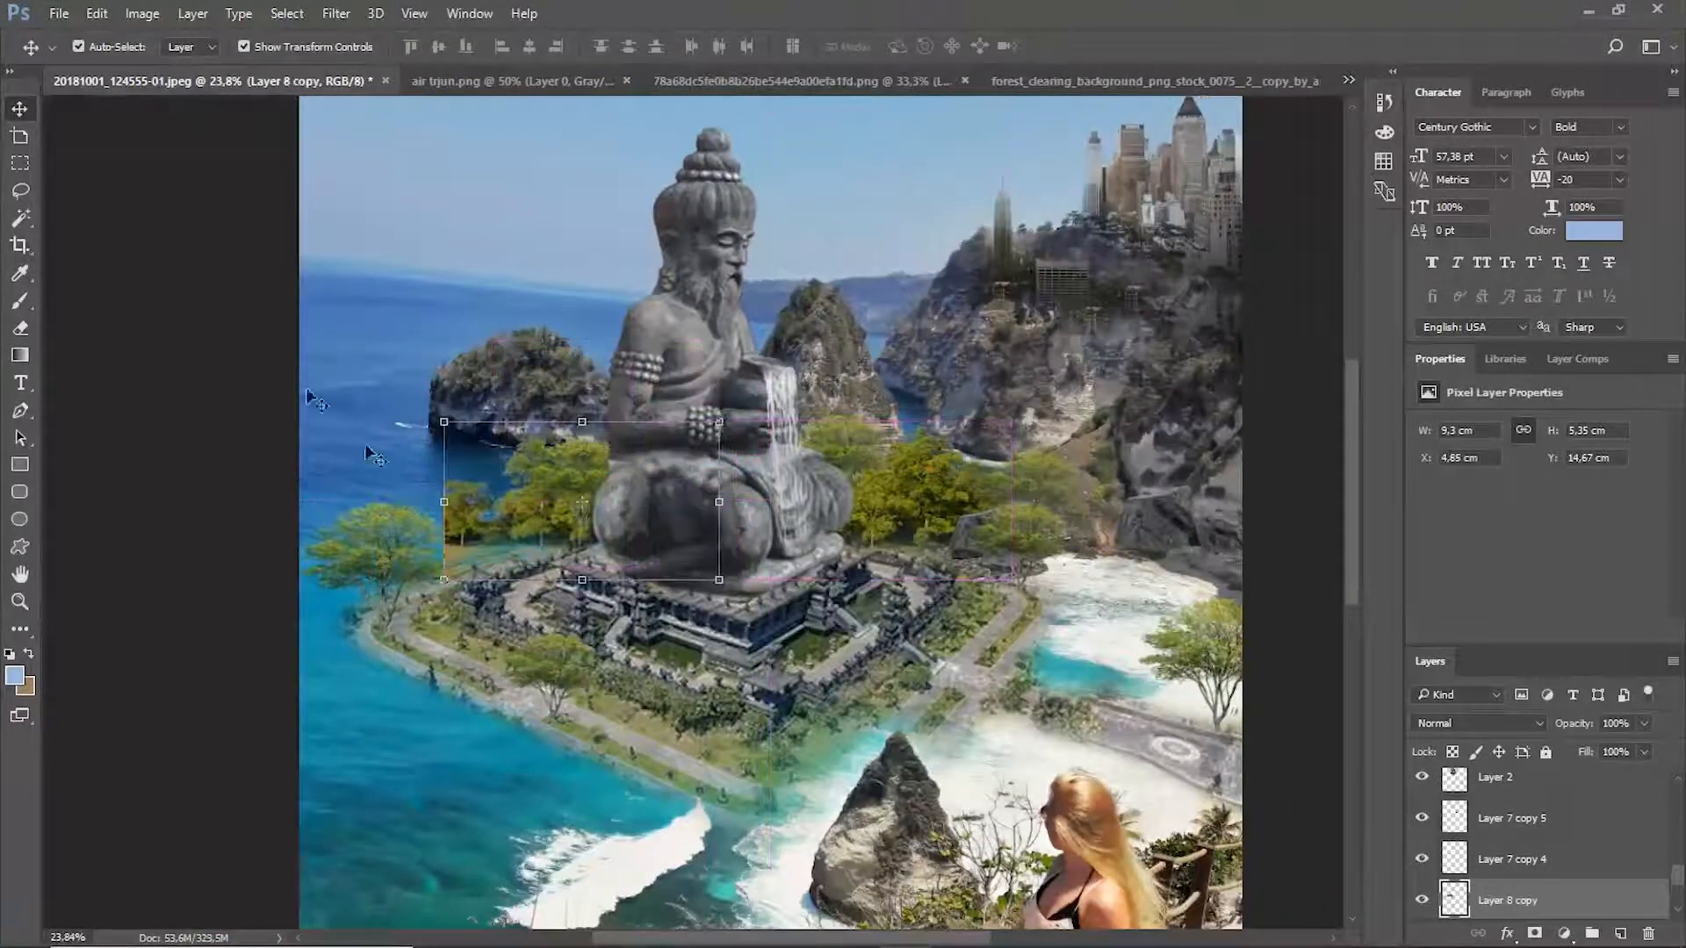
{"action": "left_click_drag", "start_coordinate": [397, 551], "coordinate": [518, 468]}
{"action": "scroll", "coordinate": [514, 652], "scroll_direction": "up", "scroll_amount": 3}
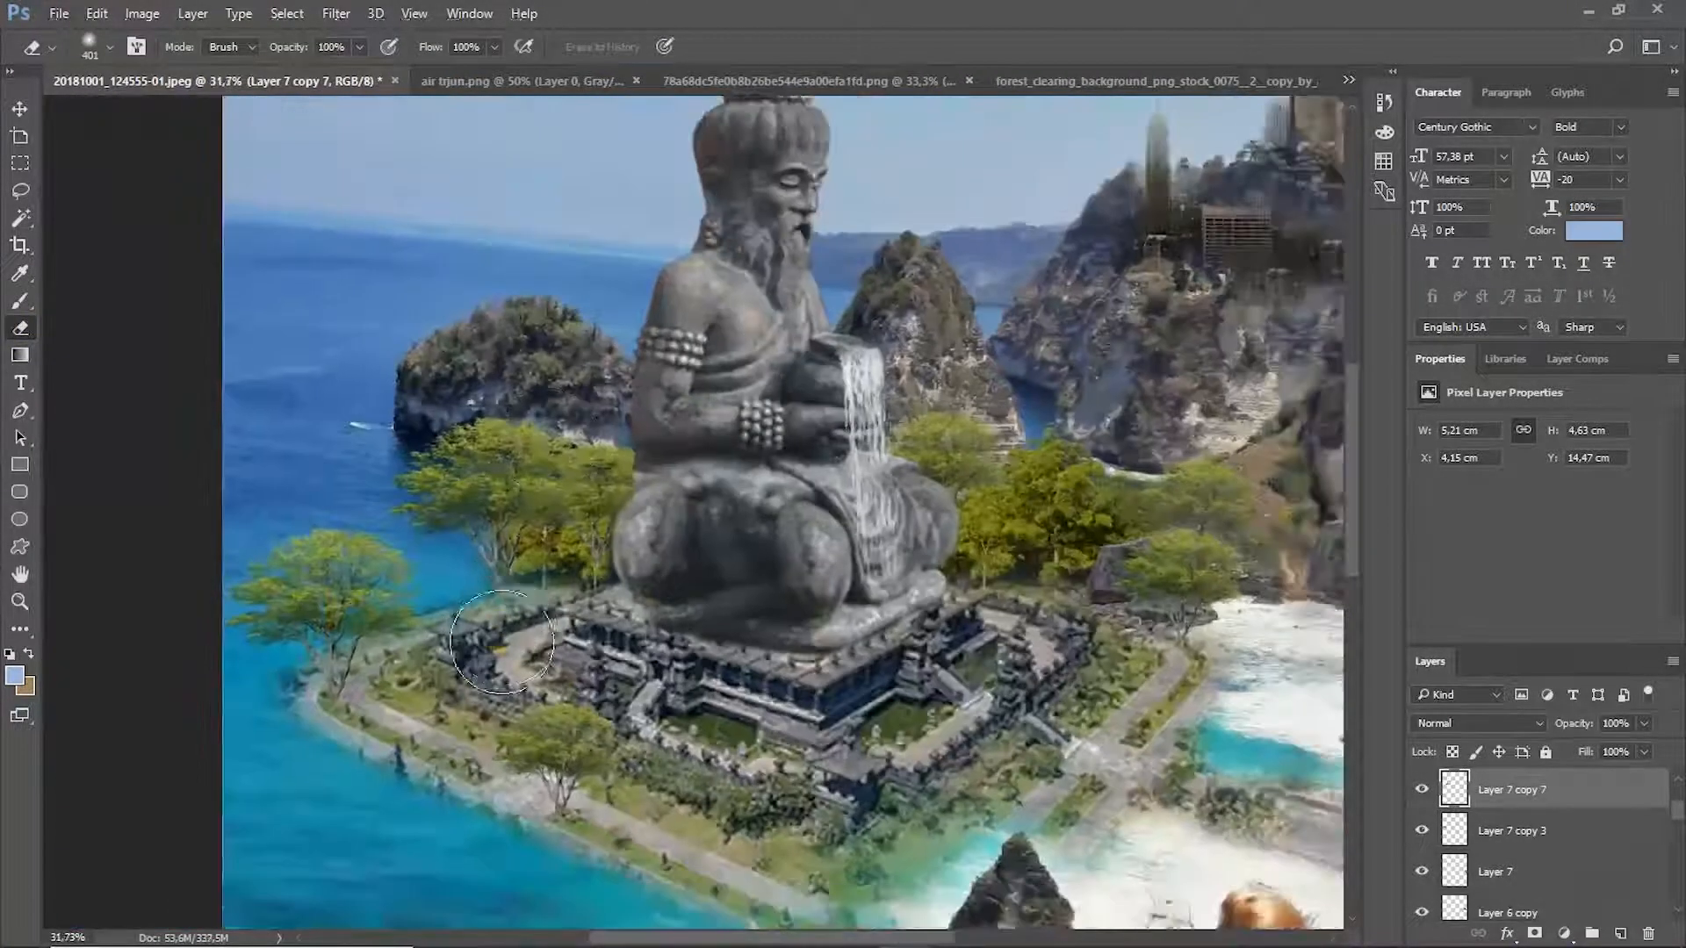
Examine how the added trees and forest blend into the whole composite and up close.
{"action": "scroll", "coordinate": [834, 318], "scroll_direction": "down", "scroll_amount": 10}
{"action": "scroll", "coordinate": [834, 318], "scroll_direction": "up", "scroll_amount": 8}
{"action": "scroll", "coordinate": [875, 387], "scroll_direction": "down", "scroll_amount": 5}
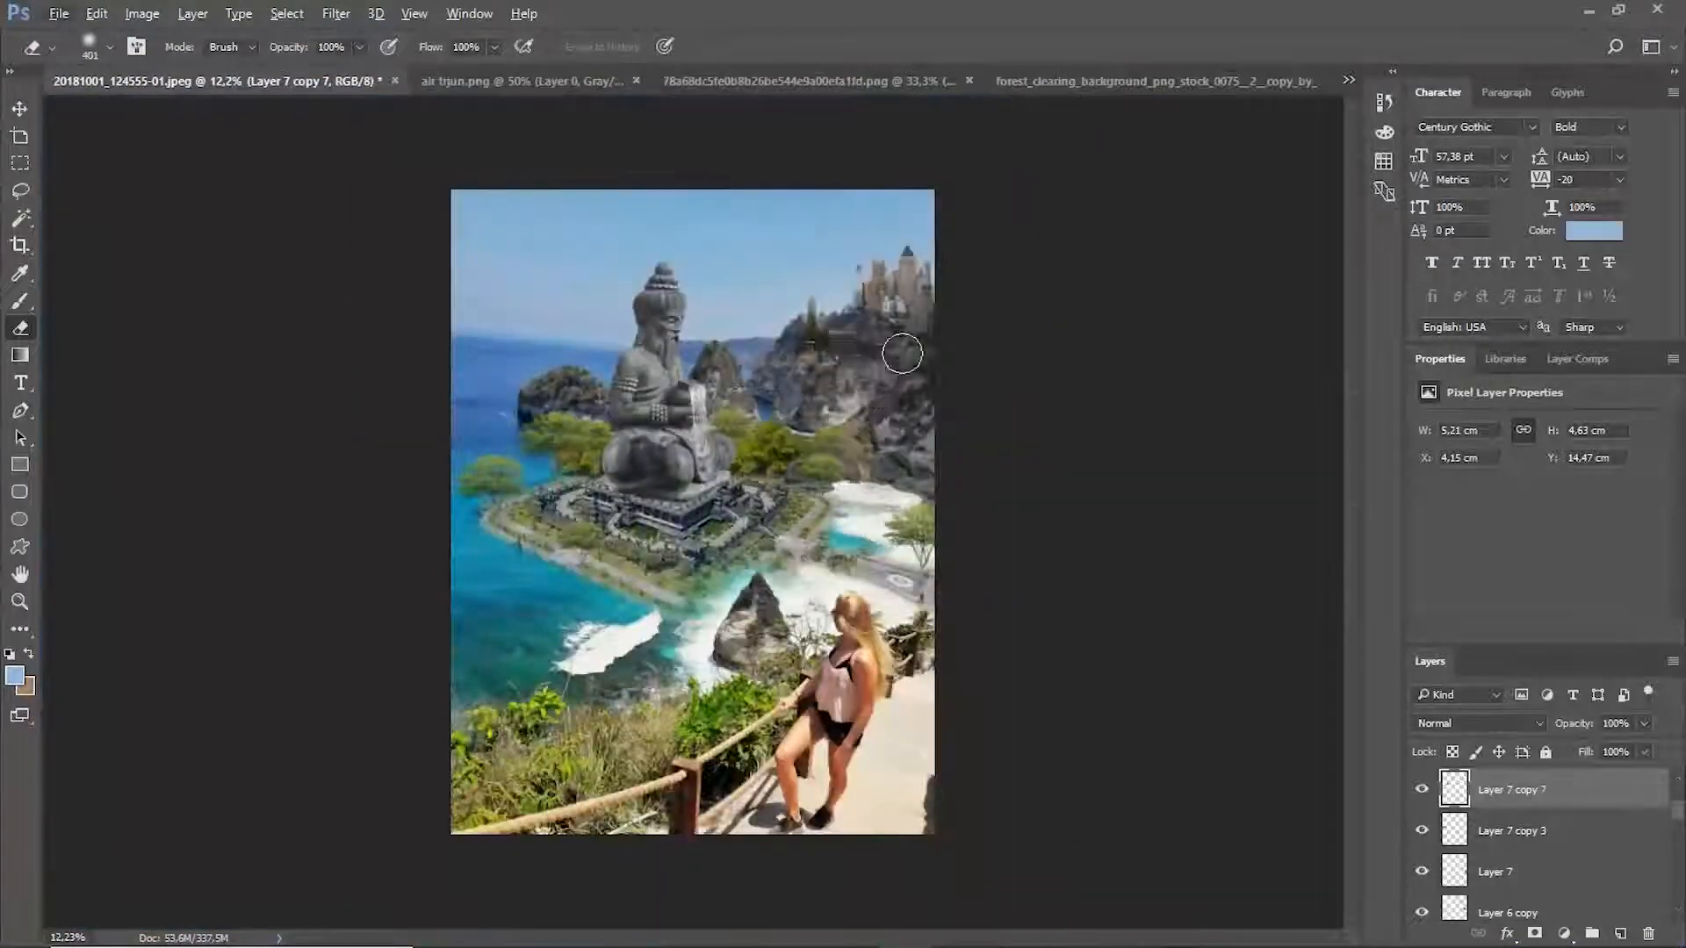
{"action": "scroll", "coordinate": [901, 353], "scroll_direction": "up", "scroll_amount": 4}
{"action": "scroll", "coordinate": [901, 353], "scroll_direction": "down", "scroll_amount": 4}
{"action": "scroll", "coordinate": [694, 439], "scroll_direction": "up", "scroll_amount": 1}
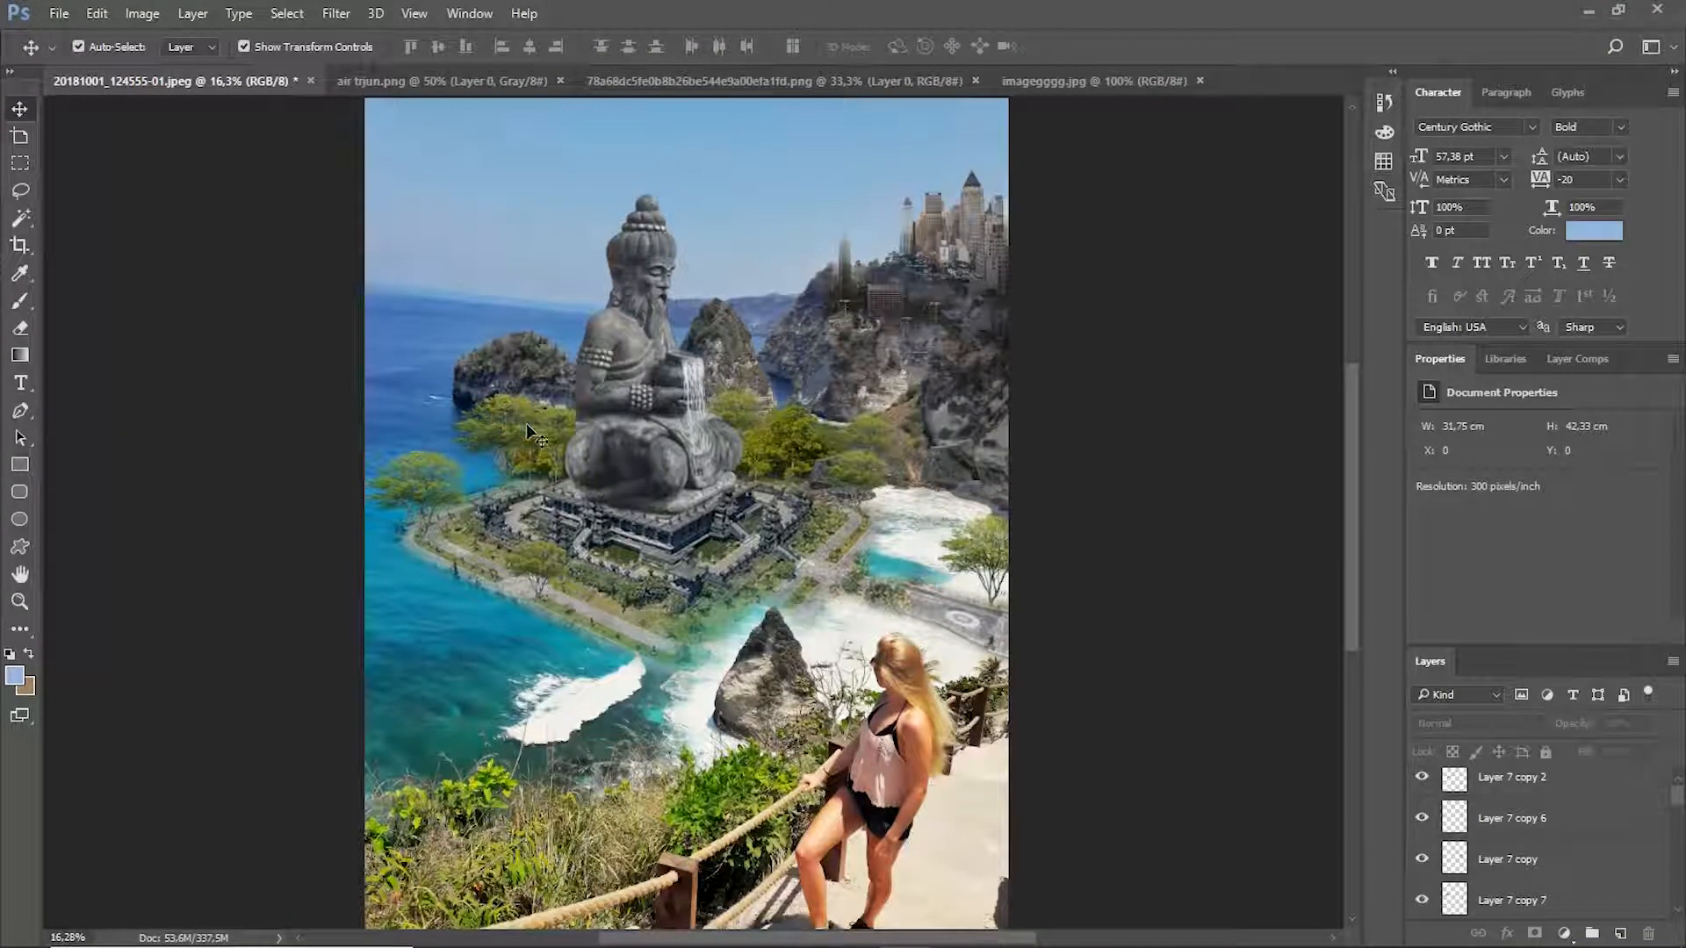
Open landscape-natural-tree-waterfall-nature-water-1424275-pxhere.com.jpg and place the waterfall picture into the coastal composite.
{"action": "left_click", "coordinate": [432, 477]}
{"action": "left_click", "coordinate": [58, 14]}
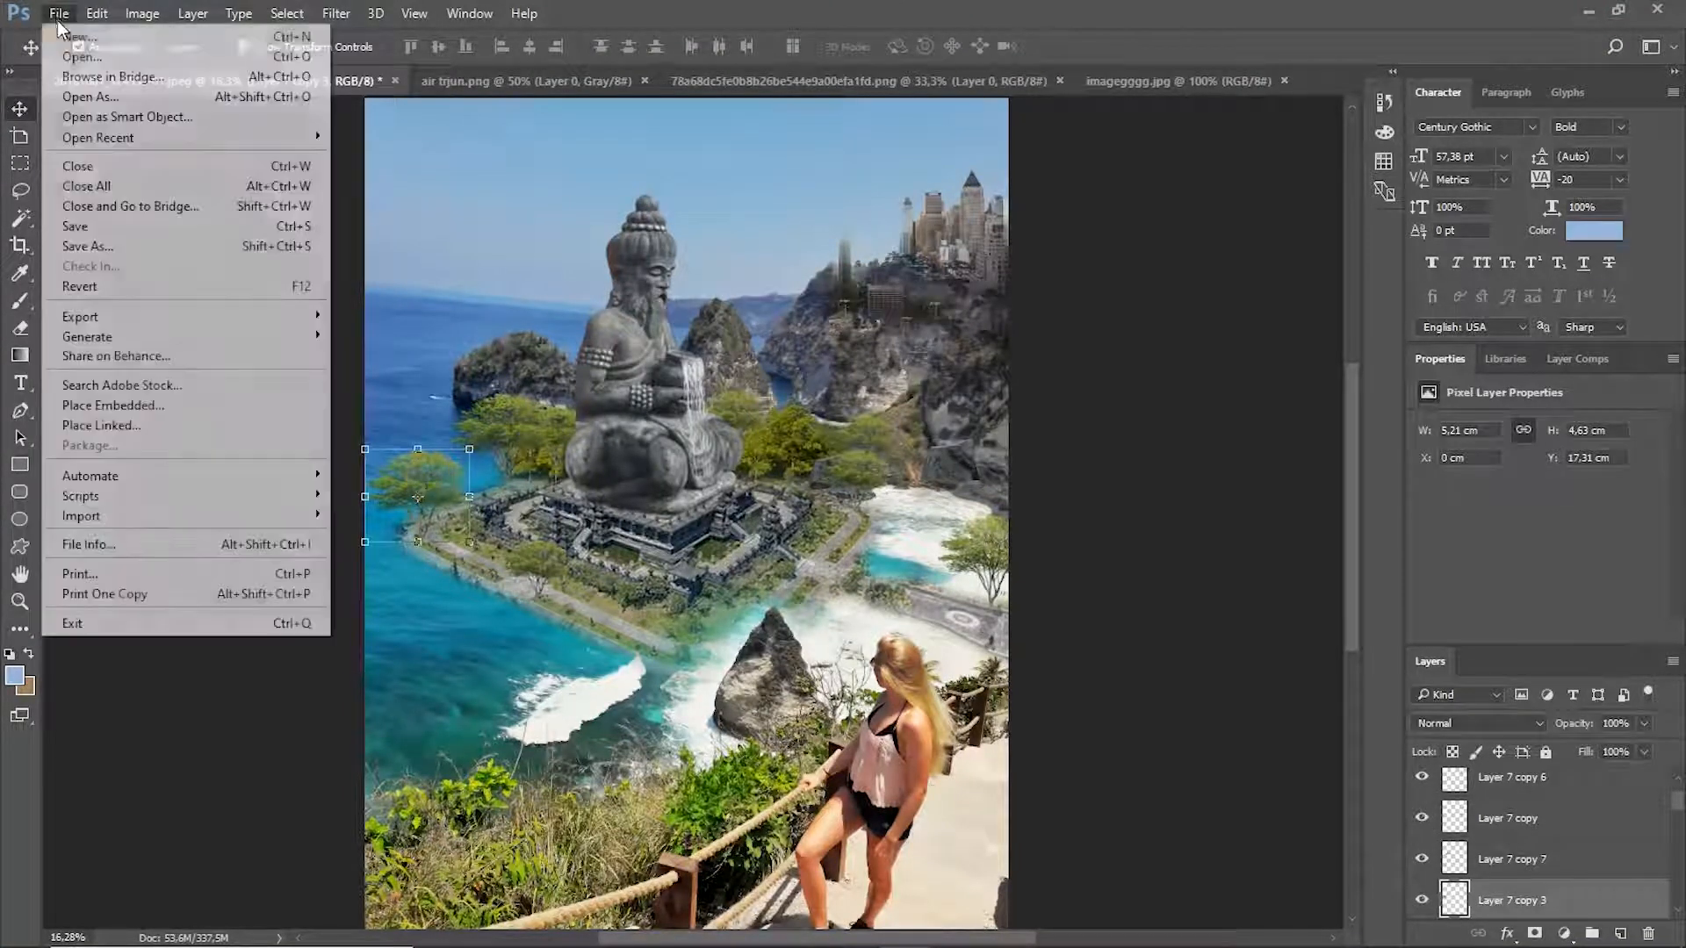
{"action": "left_click", "coordinate": [81, 56]}
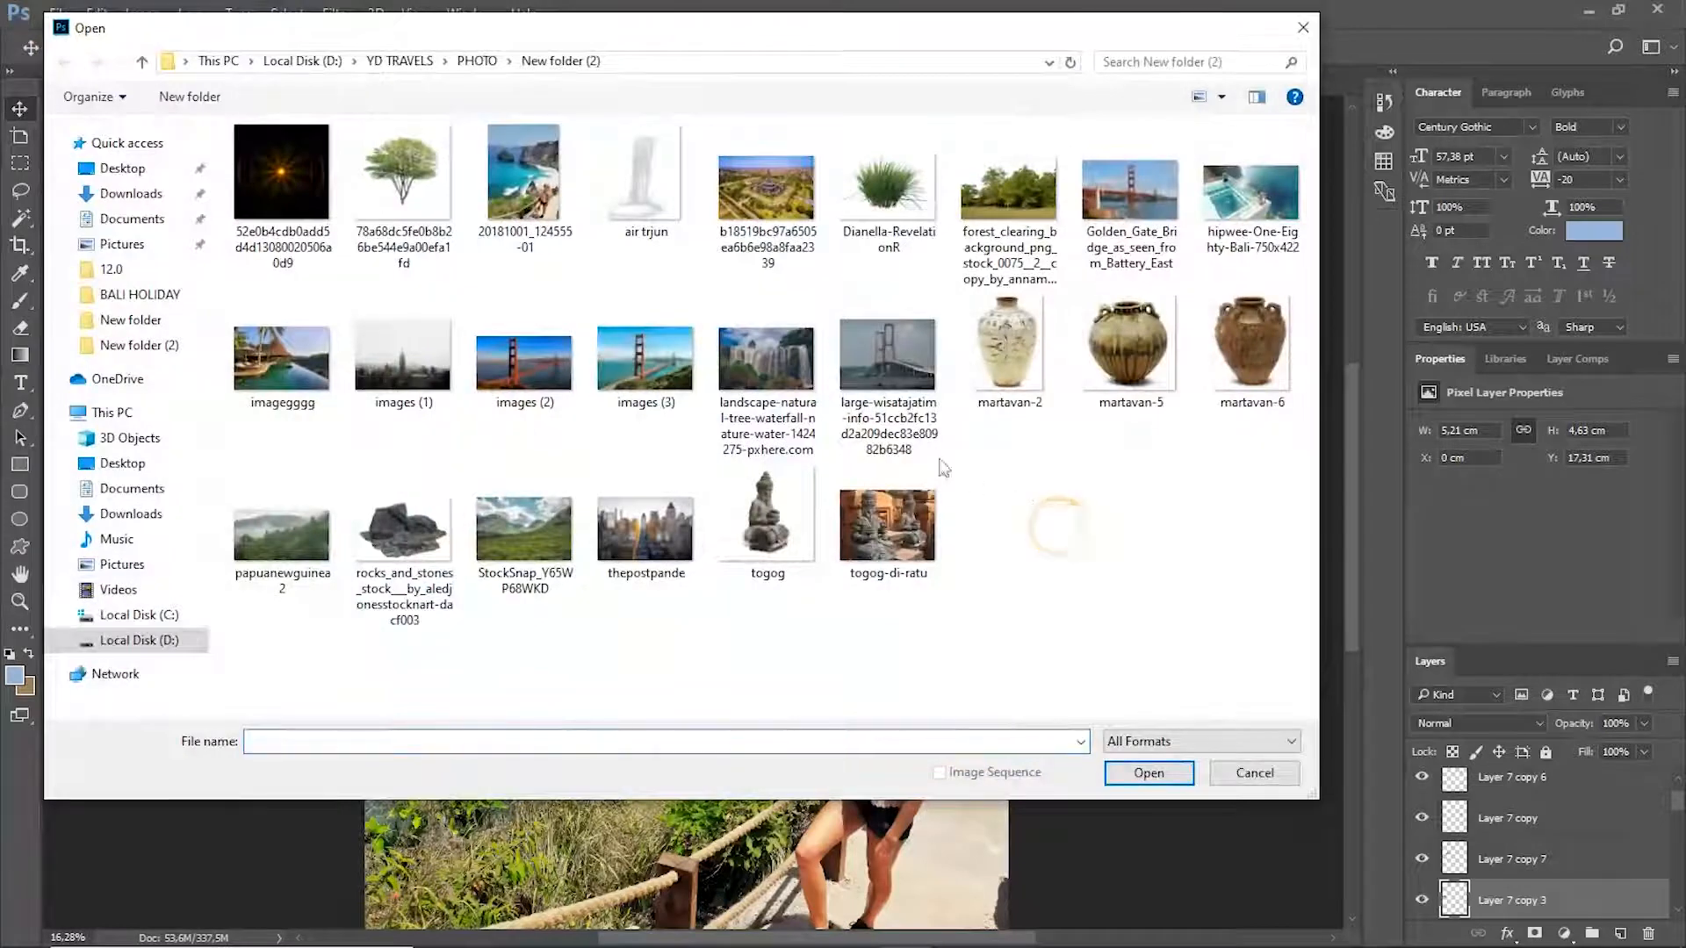
{"action": "double_click", "coordinate": [765, 369]}
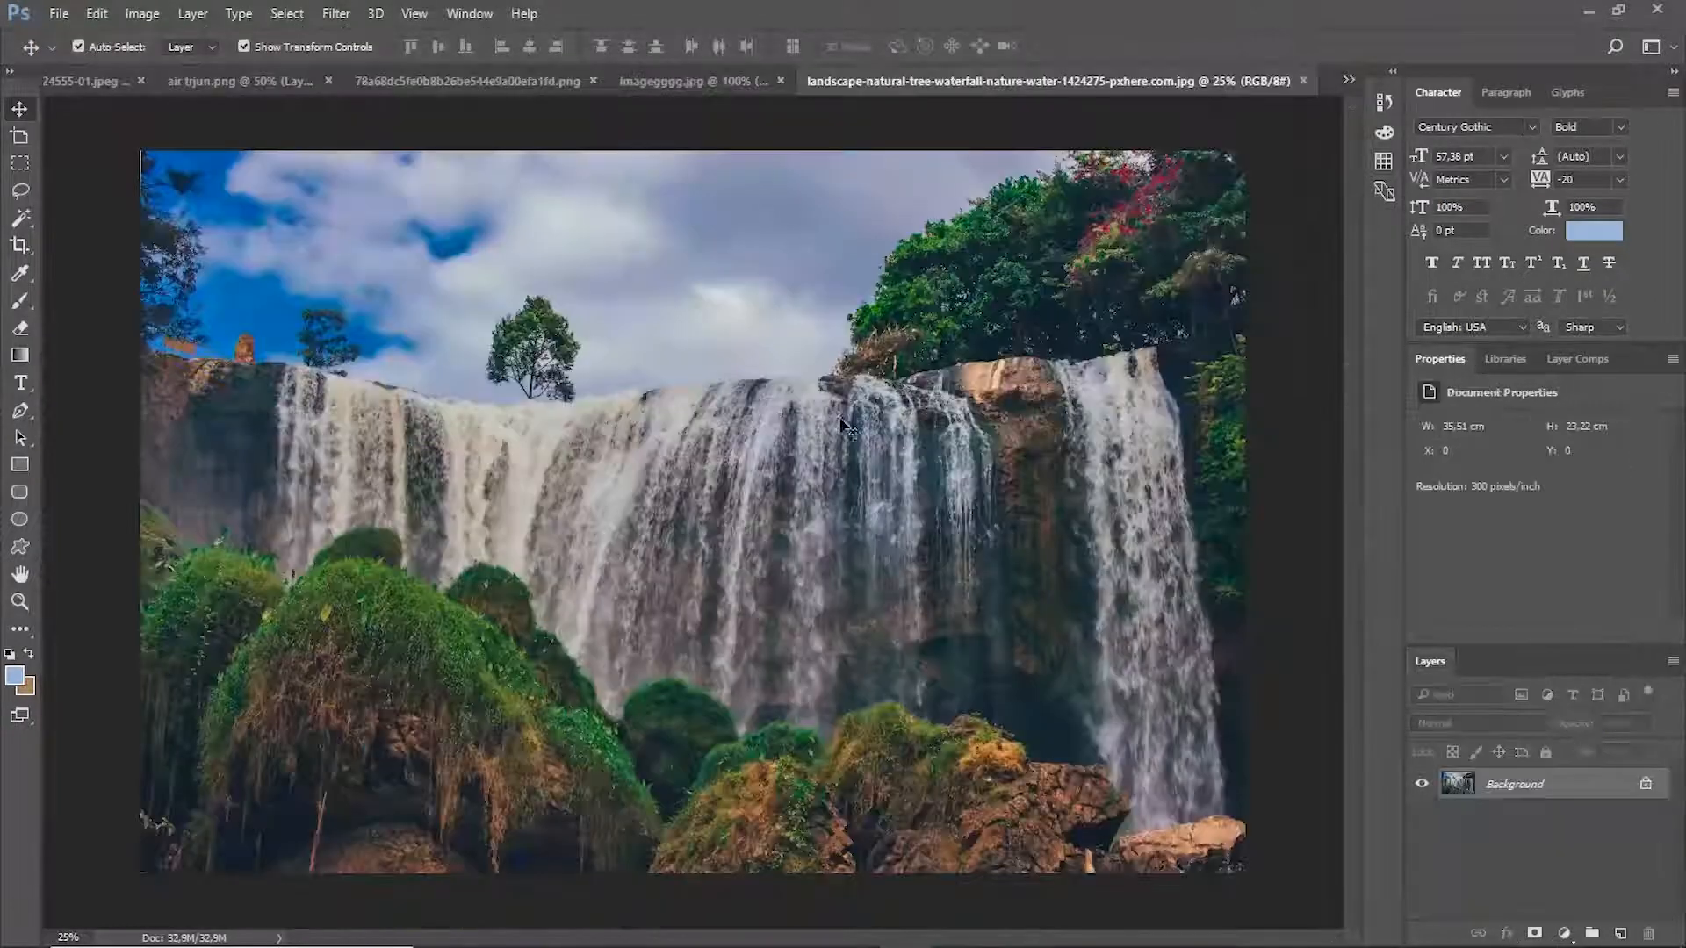
{"action": "left_click", "coordinate": [109, 83]}
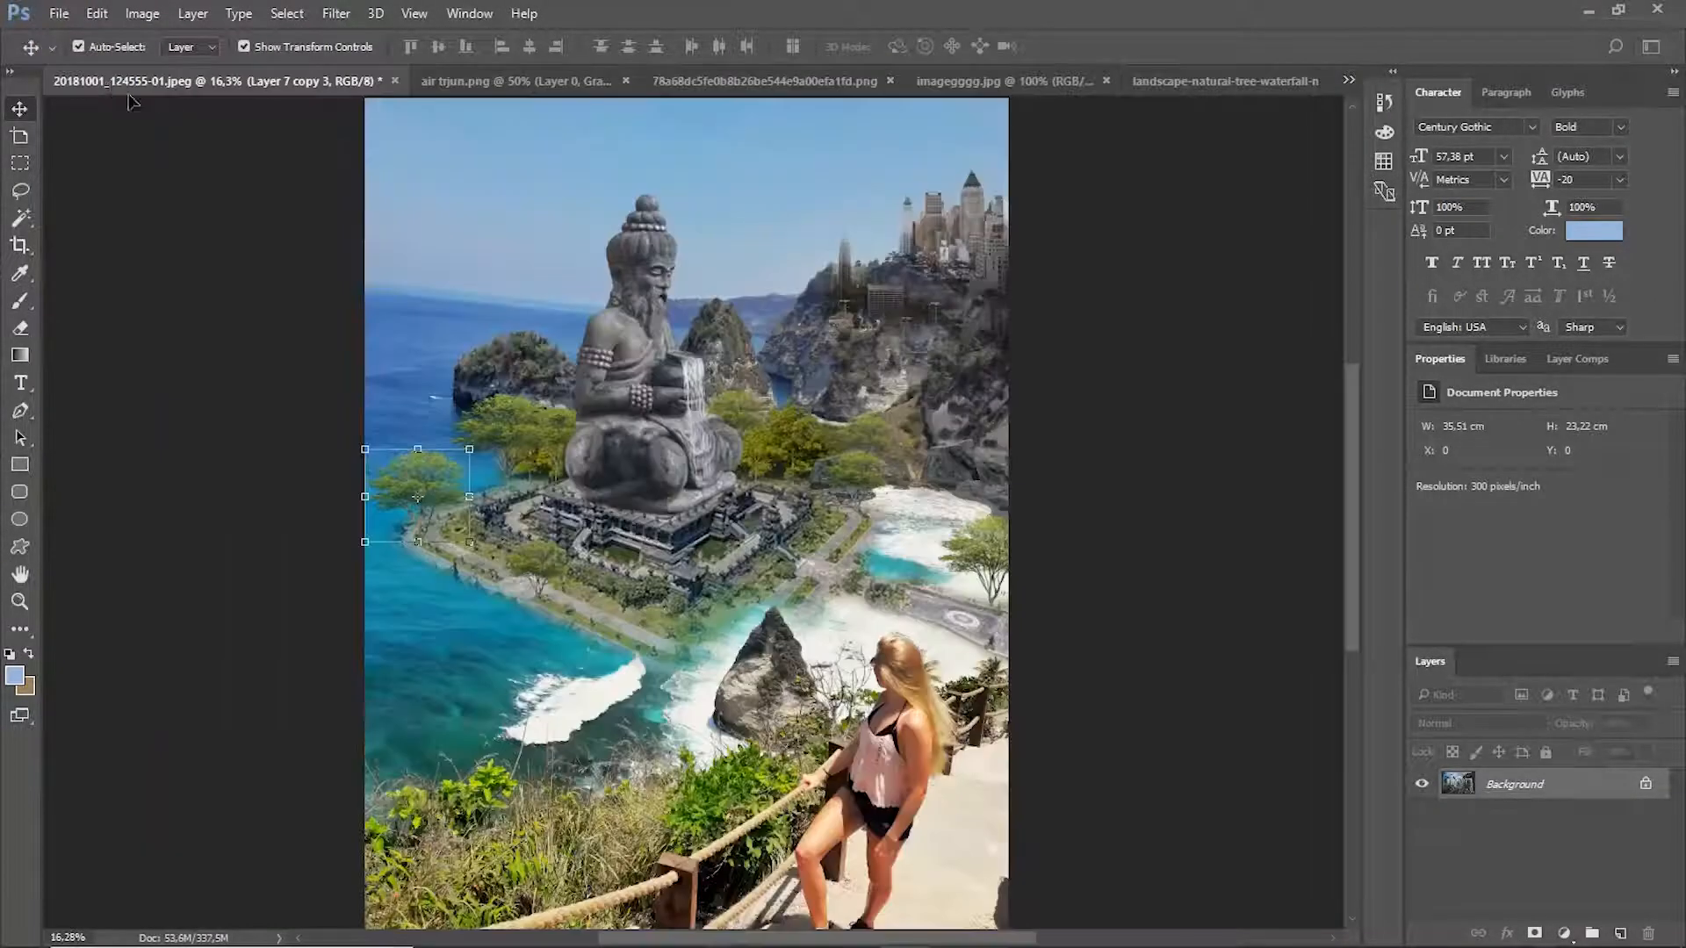
{"action": "left_click_drag", "start_coordinate": [913, 338], "coordinate": [927, 358]}
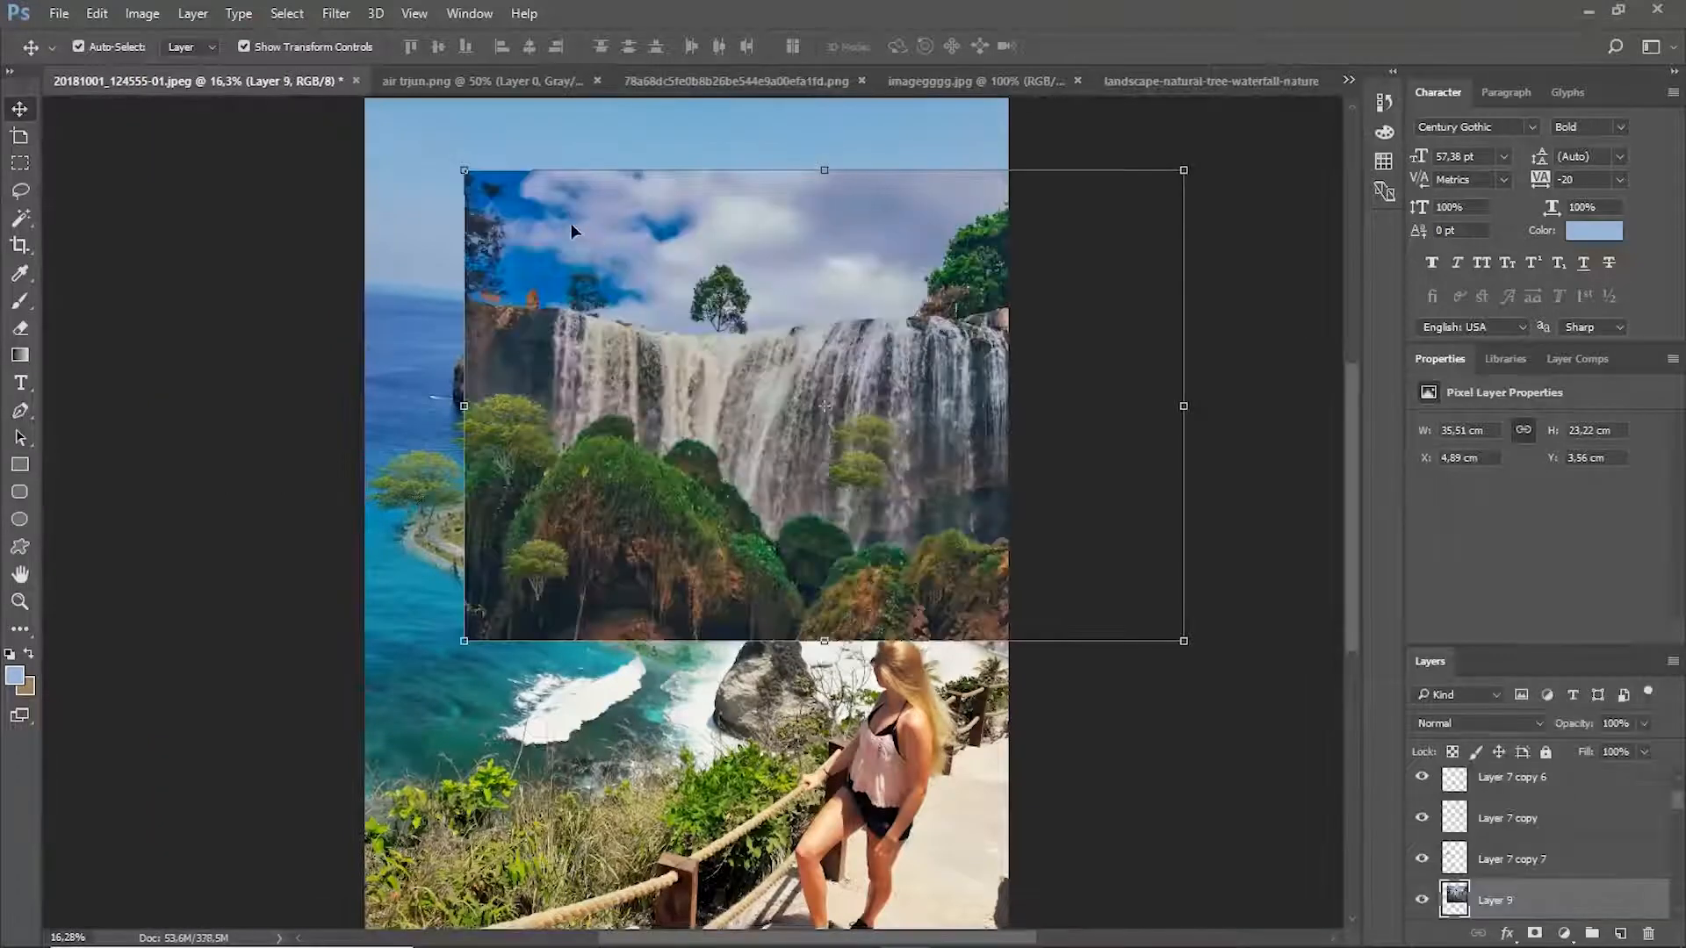
Scale the waterfall picture to about 10.66 by 6.98 cm and position it over the cliff below the skyline.
{"action": "left_click_drag", "start_coordinate": [460, 168], "coordinate": [801, 368]}
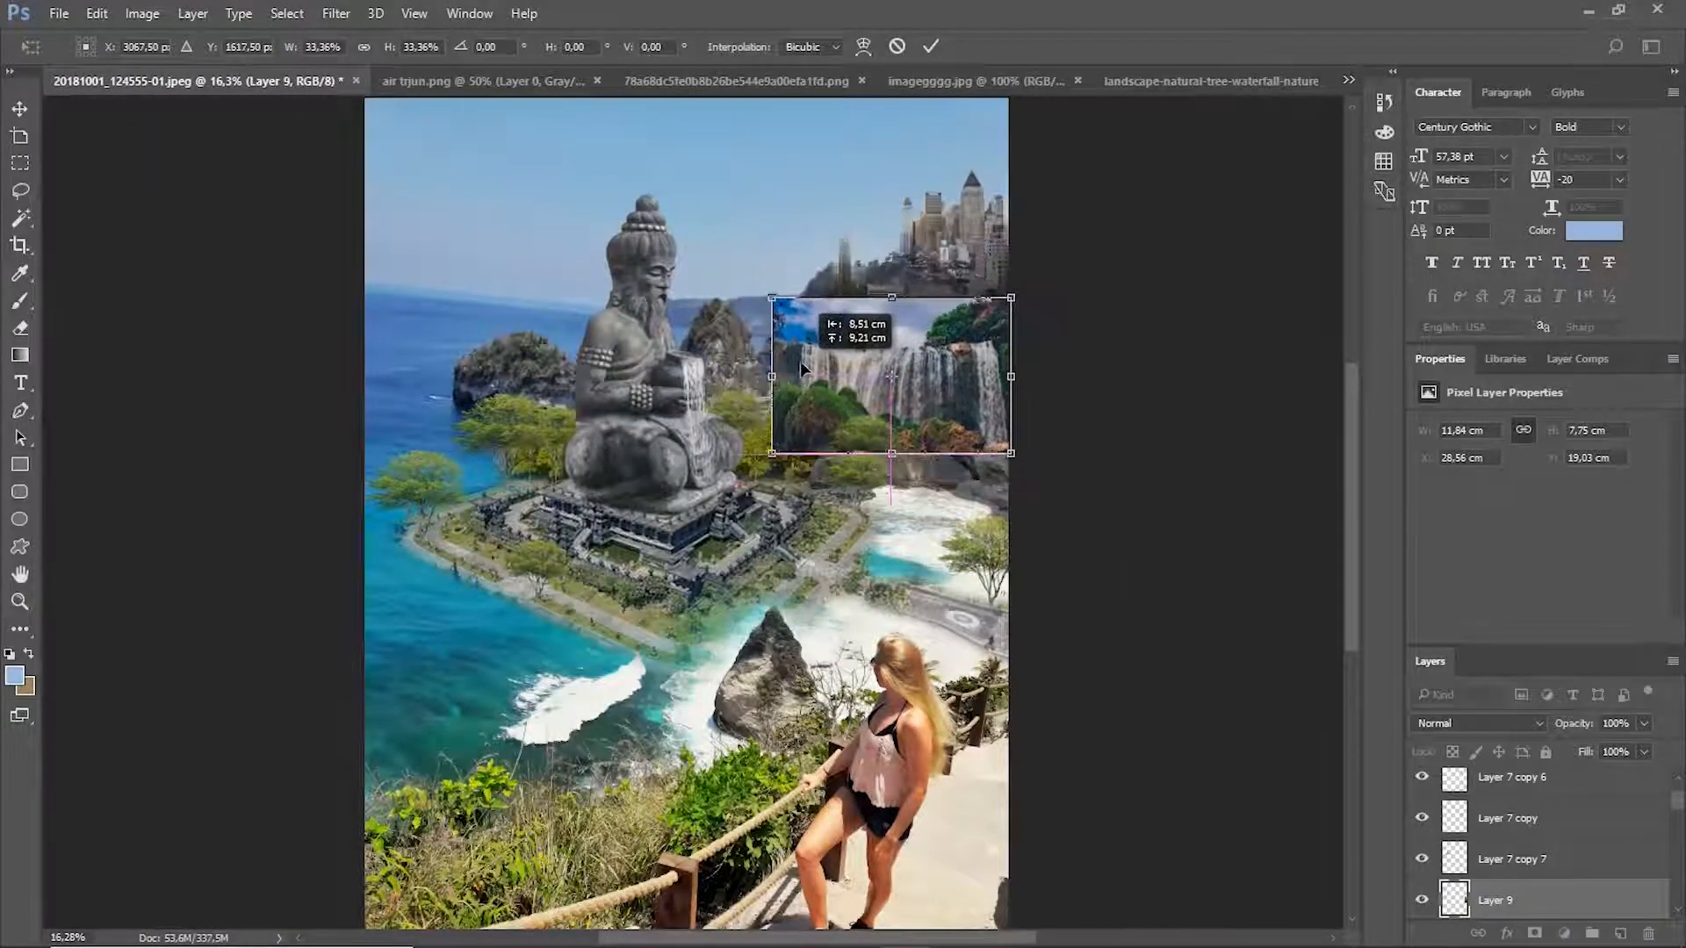
{"action": "scroll", "coordinate": [799, 361], "scroll_direction": "up", "scroll_amount": 6}
{"action": "left_click_drag", "start_coordinate": [803, 439], "coordinate": [815, 395]}
{"action": "mouse_move", "coordinate": [368, 217]}
{"action": "left_mouse_down"}
{"action": "mouse_move", "coordinate": [490, 278]}
{"action": "mouse_move", "coordinate": [381, 458]}
{"action": "left_mouse_up"}
{"action": "left_click", "coordinate": [28, 328]}
{"action": "key", "text": "Return"}
Erase the sky, edges and lower rocks of the waterfall picture so the falls blend into the cliff.
{"action": "left_click_drag", "start_coordinate": [577, 471], "coordinate": [576, 487]}
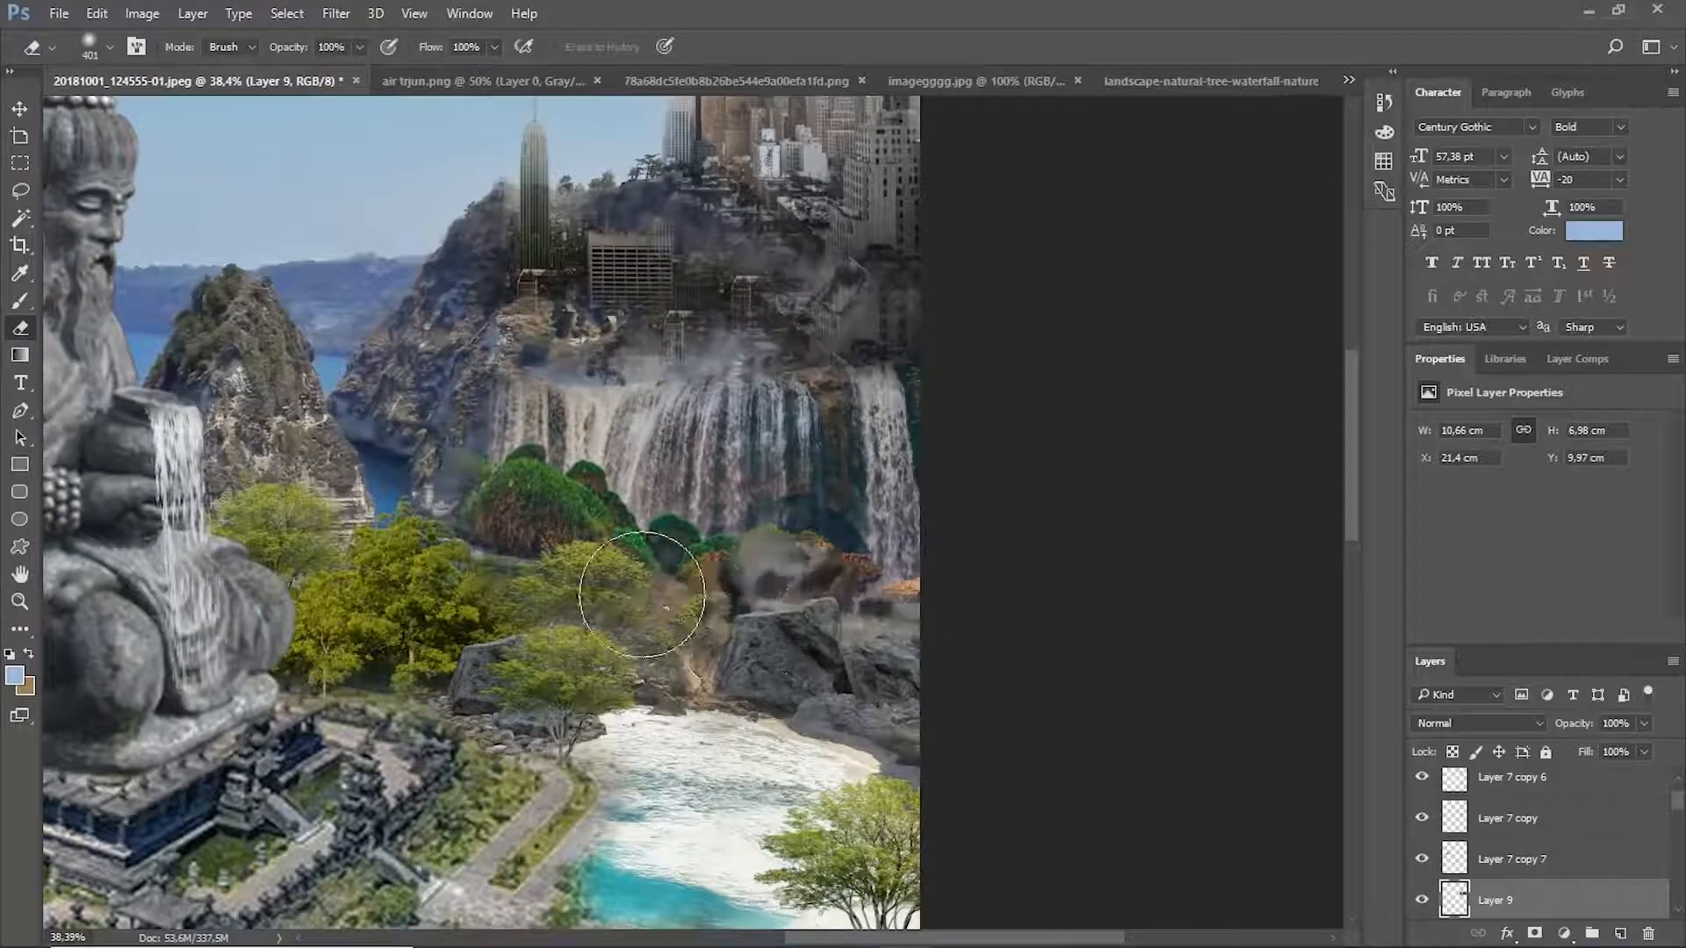
{"action": "left_click_drag", "start_coordinate": [642, 595], "coordinate": [741, 604]}
{"action": "left_click_drag", "start_coordinate": [687, 353], "coordinate": [903, 391]}
{"action": "scroll", "coordinate": [651, 379], "scroll_direction": "down", "scroll_amount": 1}
{"action": "scroll", "coordinate": [633, 360], "scroll_direction": "up", "scroll_amount": 3}
{"action": "left_click_drag", "start_coordinate": [826, 534], "coordinate": [829, 583]}
Examine how the cliff waterfall blends into the whole composite and up close.
{"action": "scroll", "coordinate": [925, 349], "scroll_direction": "down", "scroll_amount": 7}
{"action": "scroll", "coordinate": [929, 403], "scroll_direction": "up", "scroll_amount": 5}
{"action": "scroll", "coordinate": [930, 403], "scroll_direction": "down", "scroll_amount": 5}
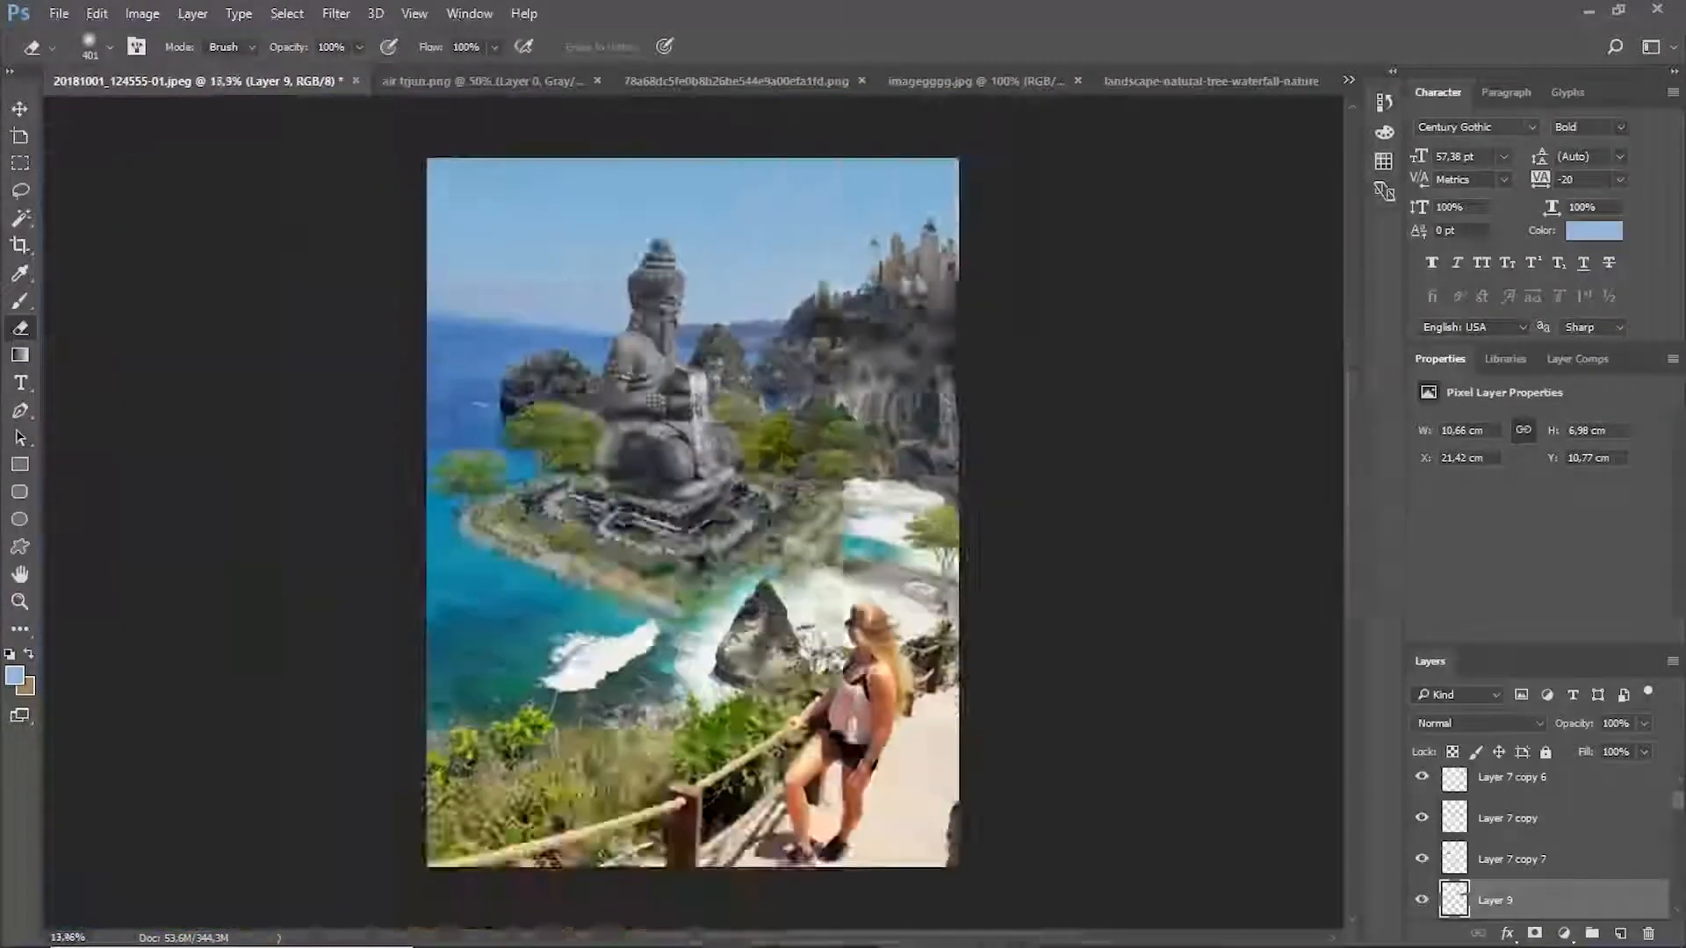
{"action": "scroll", "coordinate": [929, 224], "scroll_direction": "up", "scroll_amount": 6}
{"action": "scroll", "coordinate": [896, 250], "scroll_direction": "down", "scroll_amount": 6}
{"action": "scroll", "coordinate": [891, 236], "scroll_direction": "up", "scroll_amount": 5}
{"action": "scroll", "coordinate": [887, 238], "scroll_direction": "down", "scroll_amount": 2}
Merge the duplicated forest and the two tree copies behind the statue into Layer 8.
{"action": "key", "text": "v"}
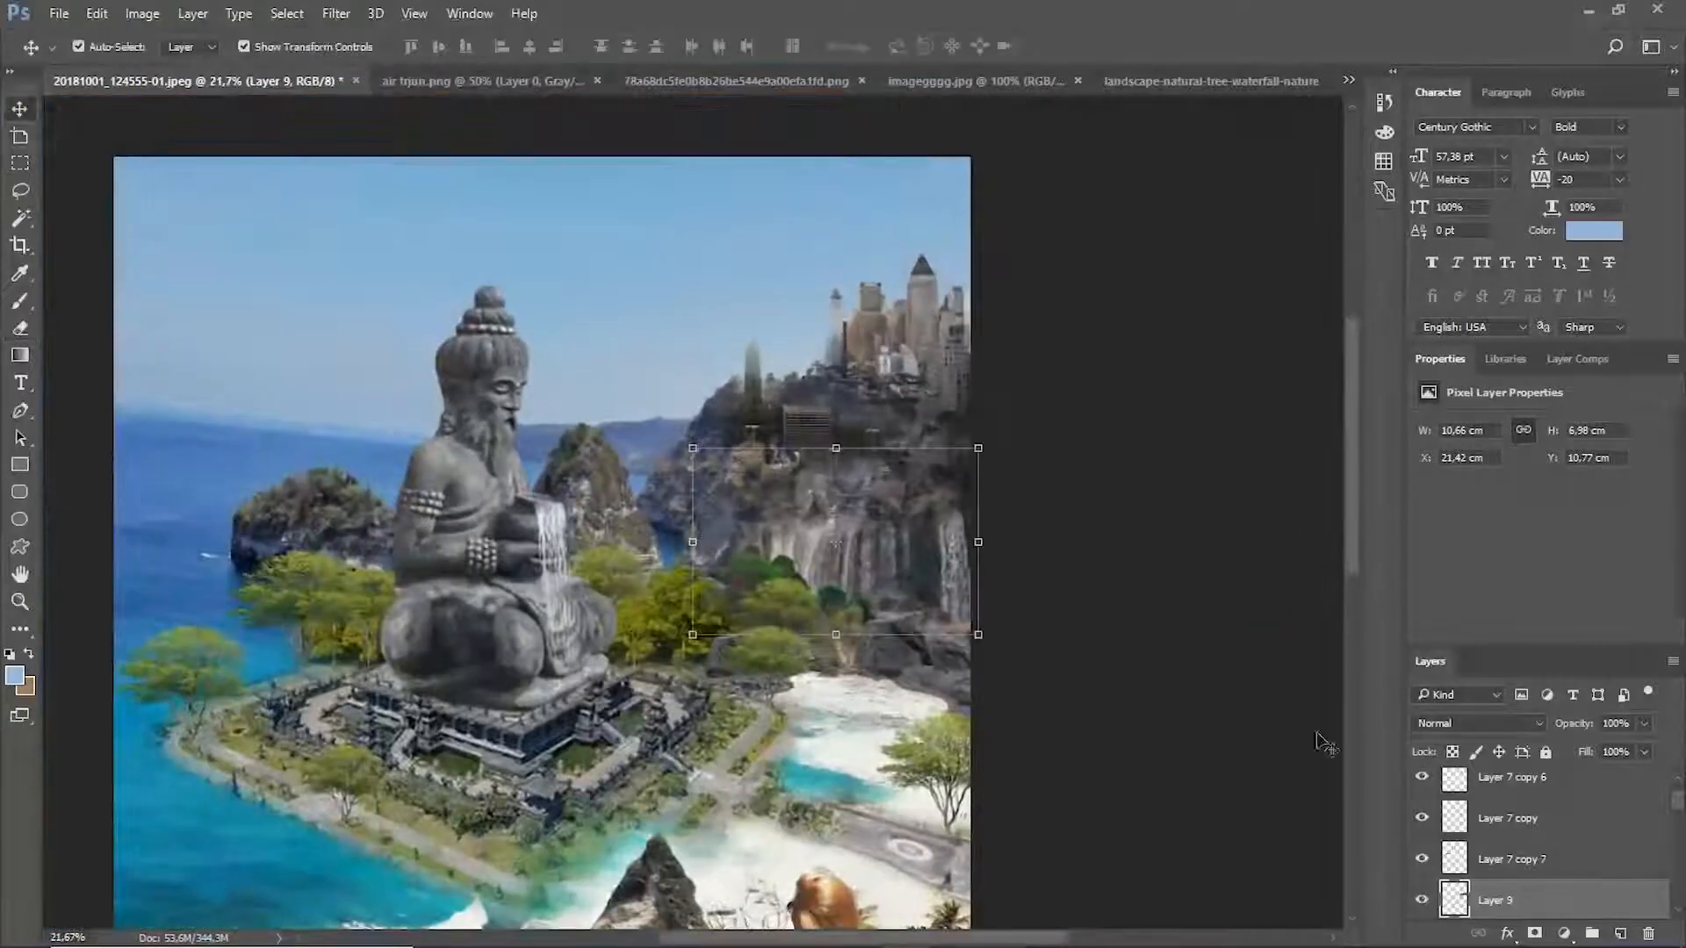
{"action": "scroll", "coordinate": [1591, 880], "scroll_direction": "down", "scroll_amount": 1}
{"action": "left_click", "coordinate": [1552, 821]}
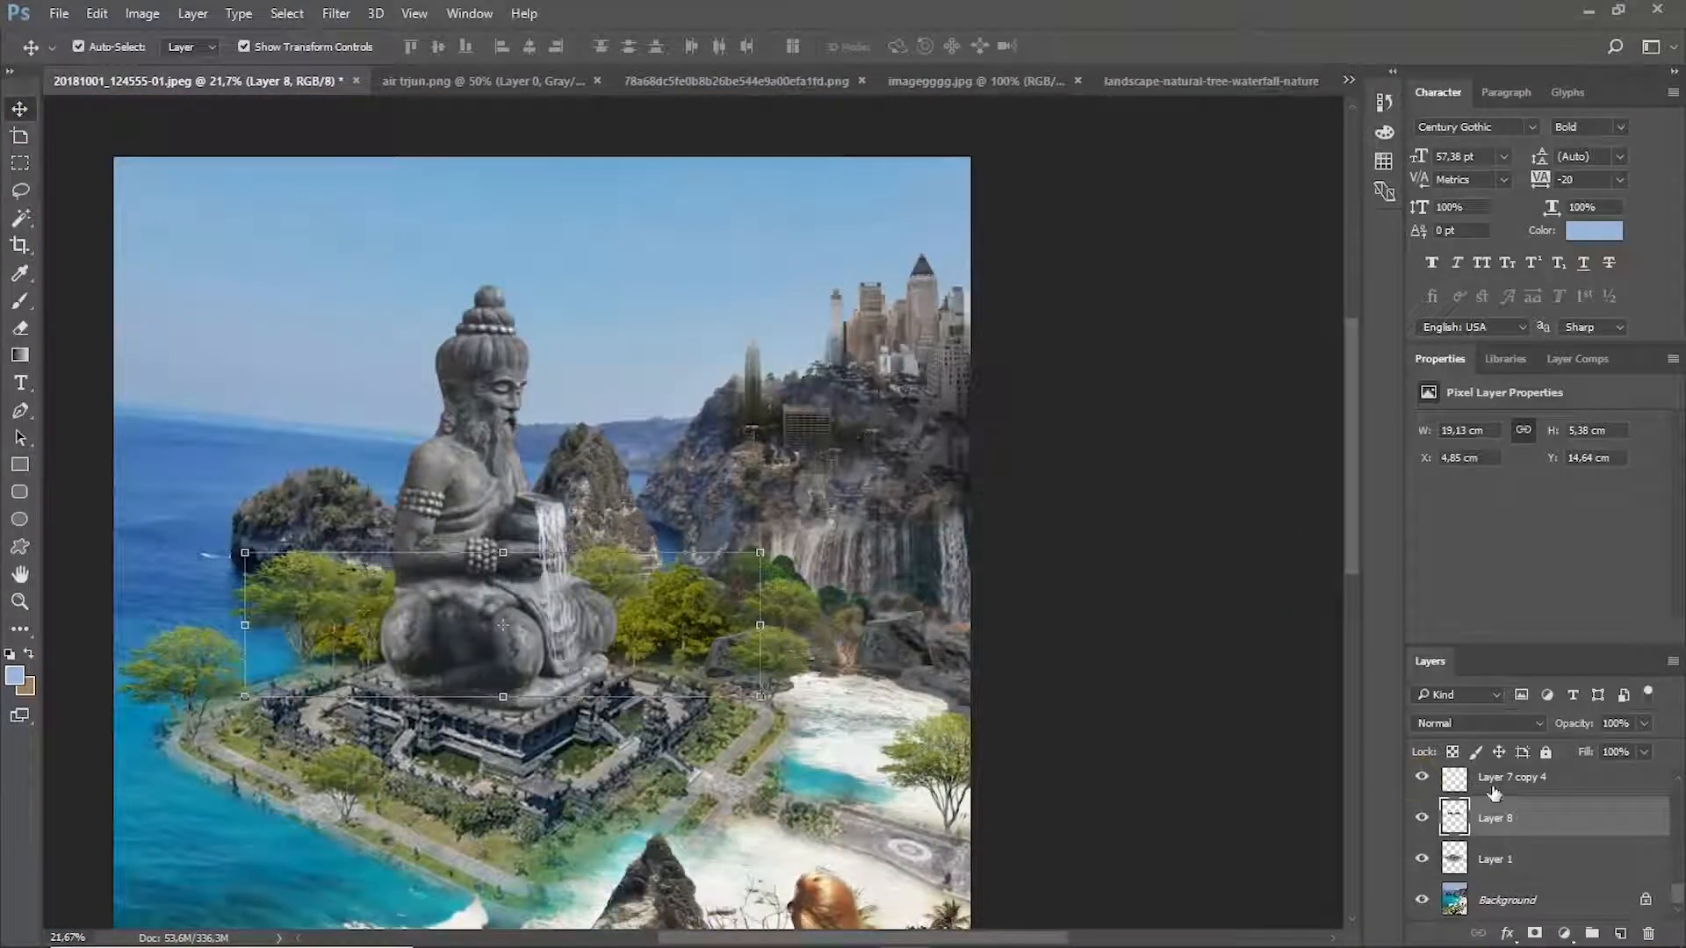
{"action": "left_click", "coordinate": [1500, 790]}
{"action": "key", "text": "ctrl+e"}
{"action": "scroll", "coordinate": [1520, 808], "scroll_direction": "up", "scroll_amount": 2}
{"action": "left_click", "coordinate": [1535, 862]}
{"action": "key", "text": "ctrl+e"}
{"action": "left_click", "coordinate": [1419, 859]}
{"action": "scroll", "coordinate": [1509, 836], "scroll_direction": "down", "scroll_amount": 1}
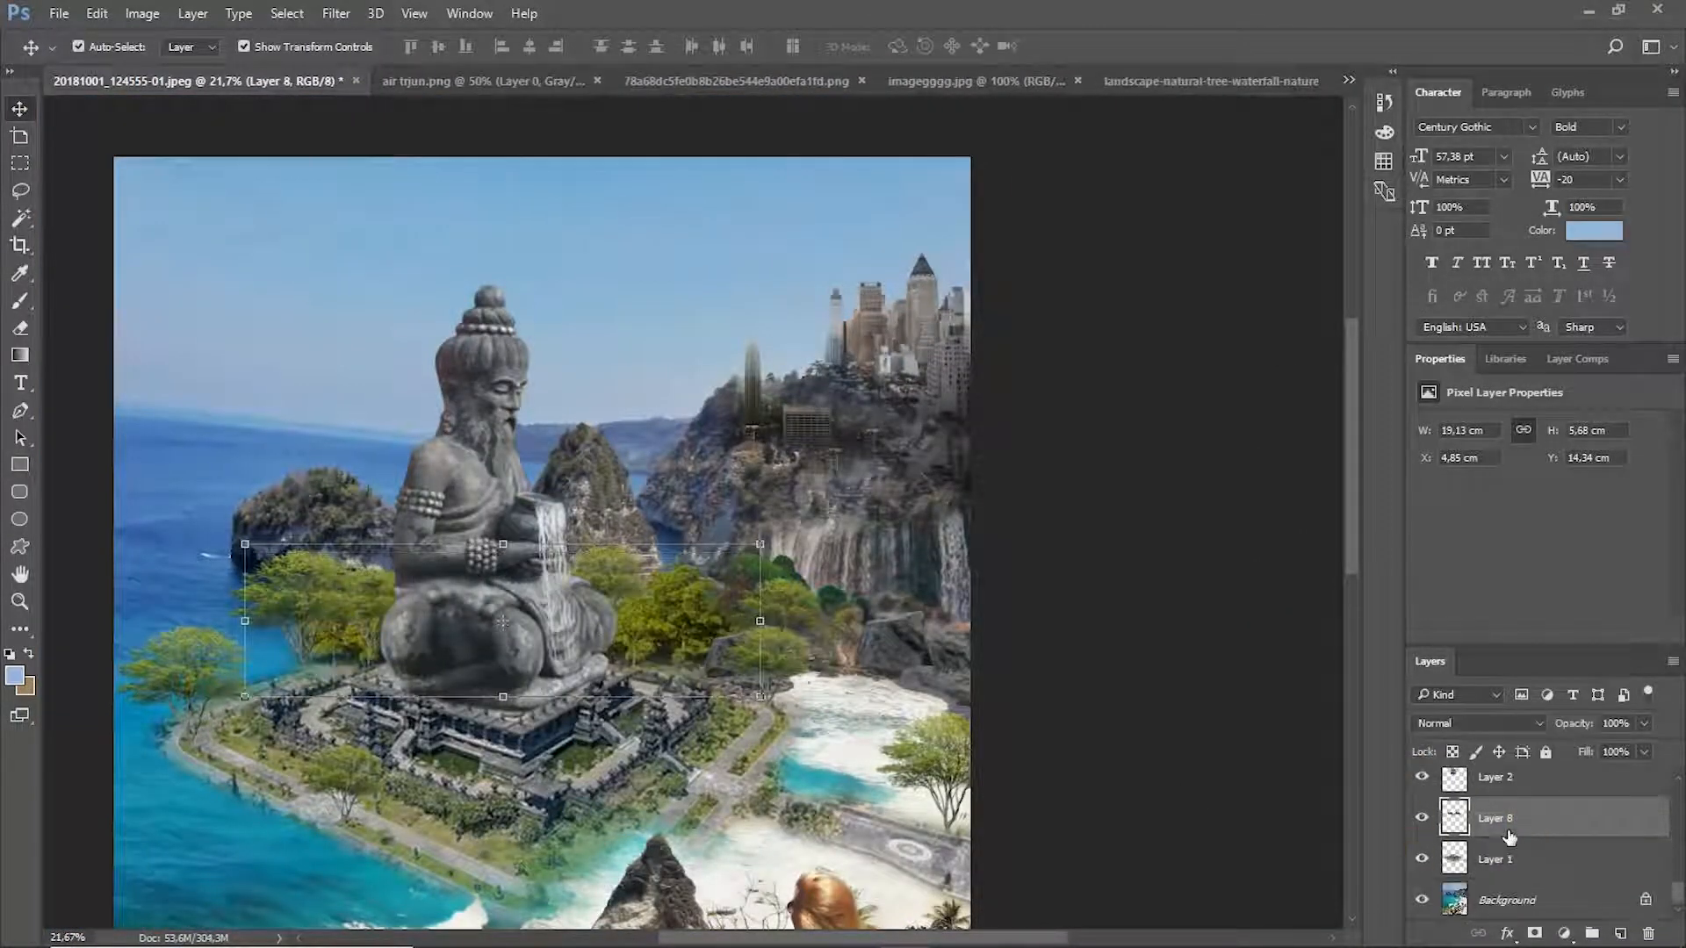
Merge the upper tree copies into Layer 7 copy 7, and the far-left tree into Layer 7.
{"action": "scroll", "coordinate": [1508, 834], "scroll_direction": "up", "scroll_amount": 5}
{"action": "left_click", "coordinate": [1524, 795]}
{"action": "key", "text": "ctrl+e"}
{"action": "left_click", "coordinate": [1537, 869]}
{"action": "scroll", "coordinate": [1548, 867], "scroll_direction": "down", "scroll_amount": 1}
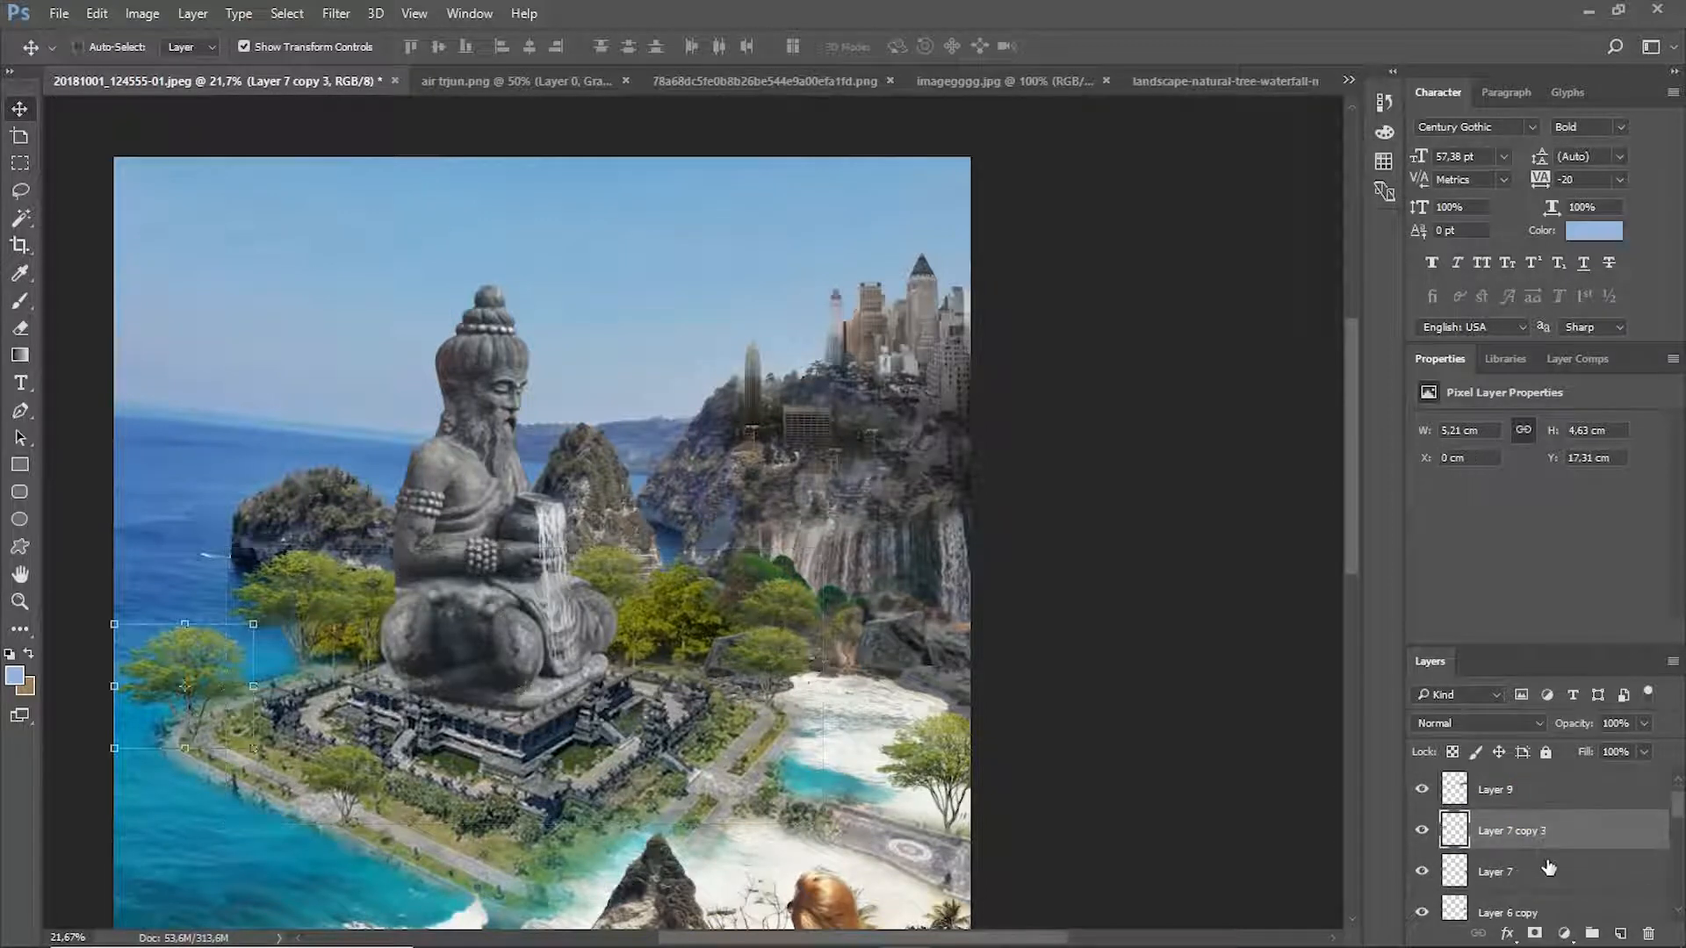
{"action": "key", "text": "ctrl+e"}
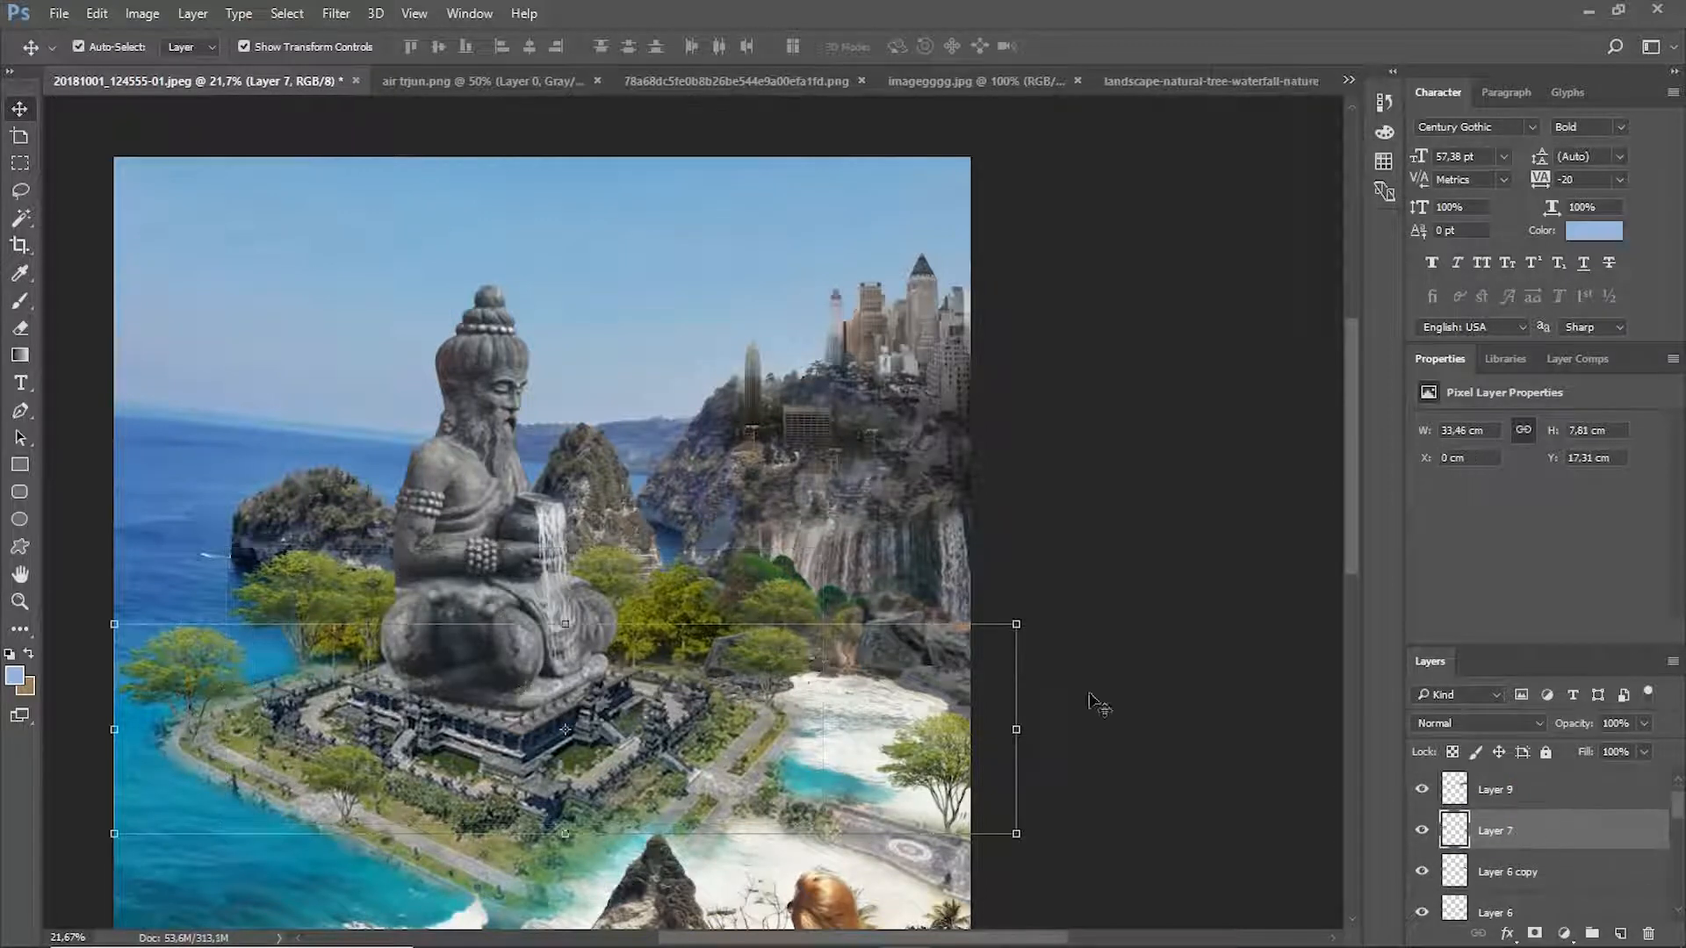
Lower the saturation of the merged forest layer, Layer 8, to -58 with Hue/Saturation.
{"action": "left_click", "coordinate": [604, 575]}
{"action": "left_click", "coordinate": [141, 13]}
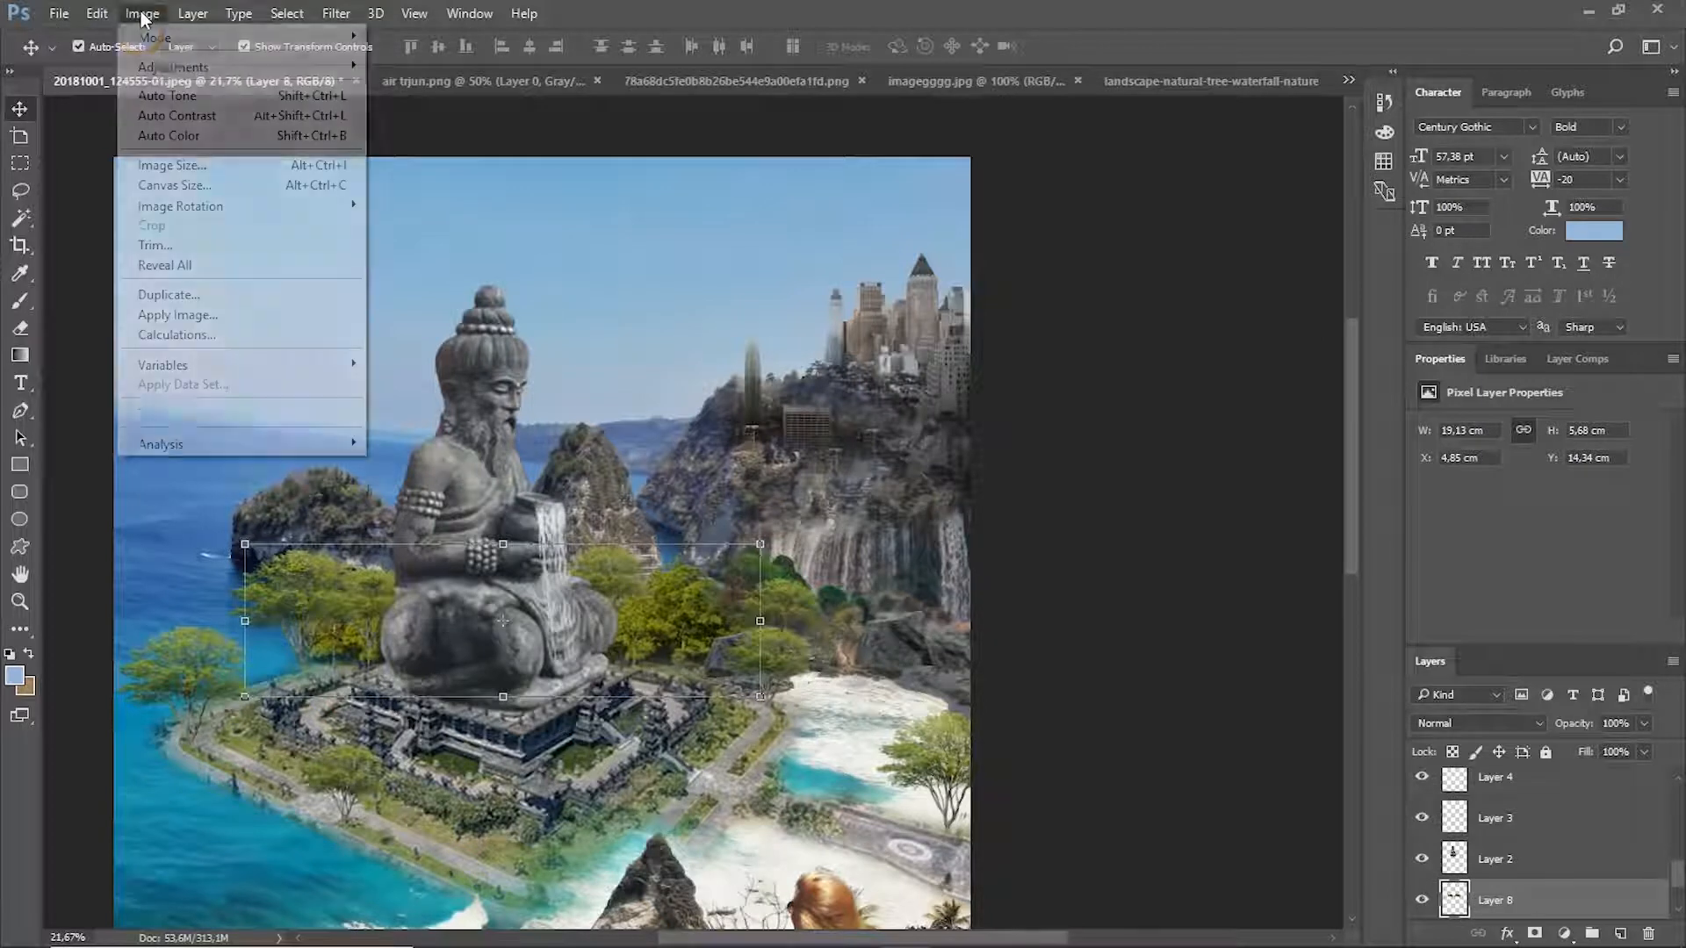
{"action": "mouse_move", "coordinate": [351, 68]}
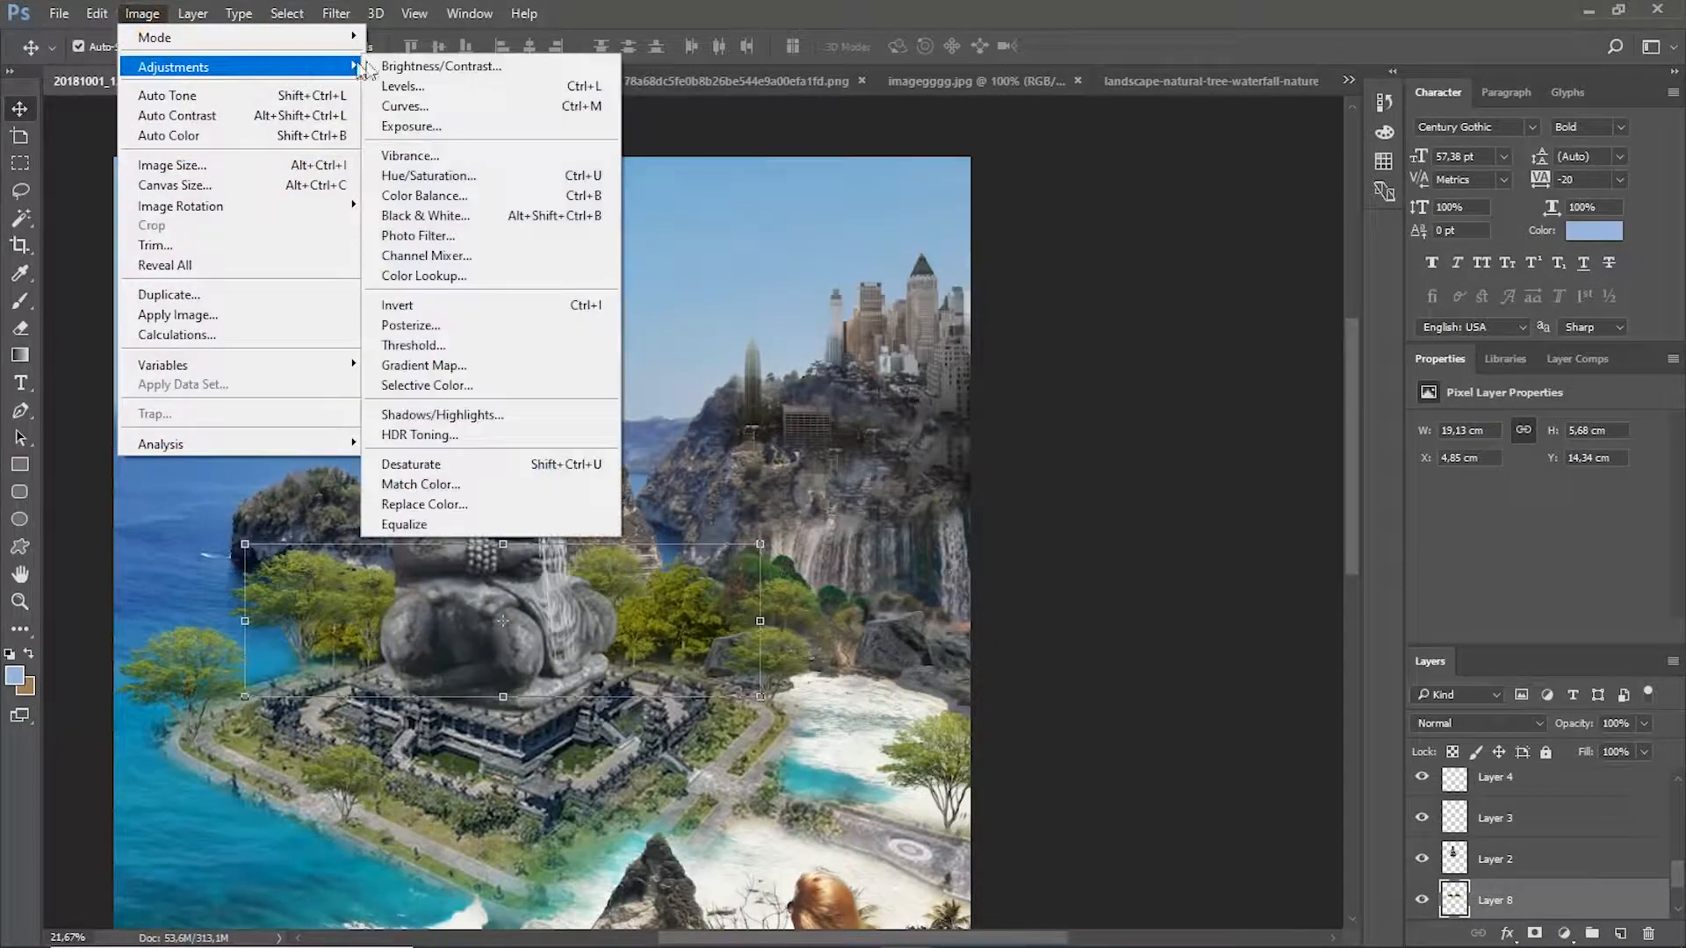
{"action": "left_click", "coordinate": [445, 182]}
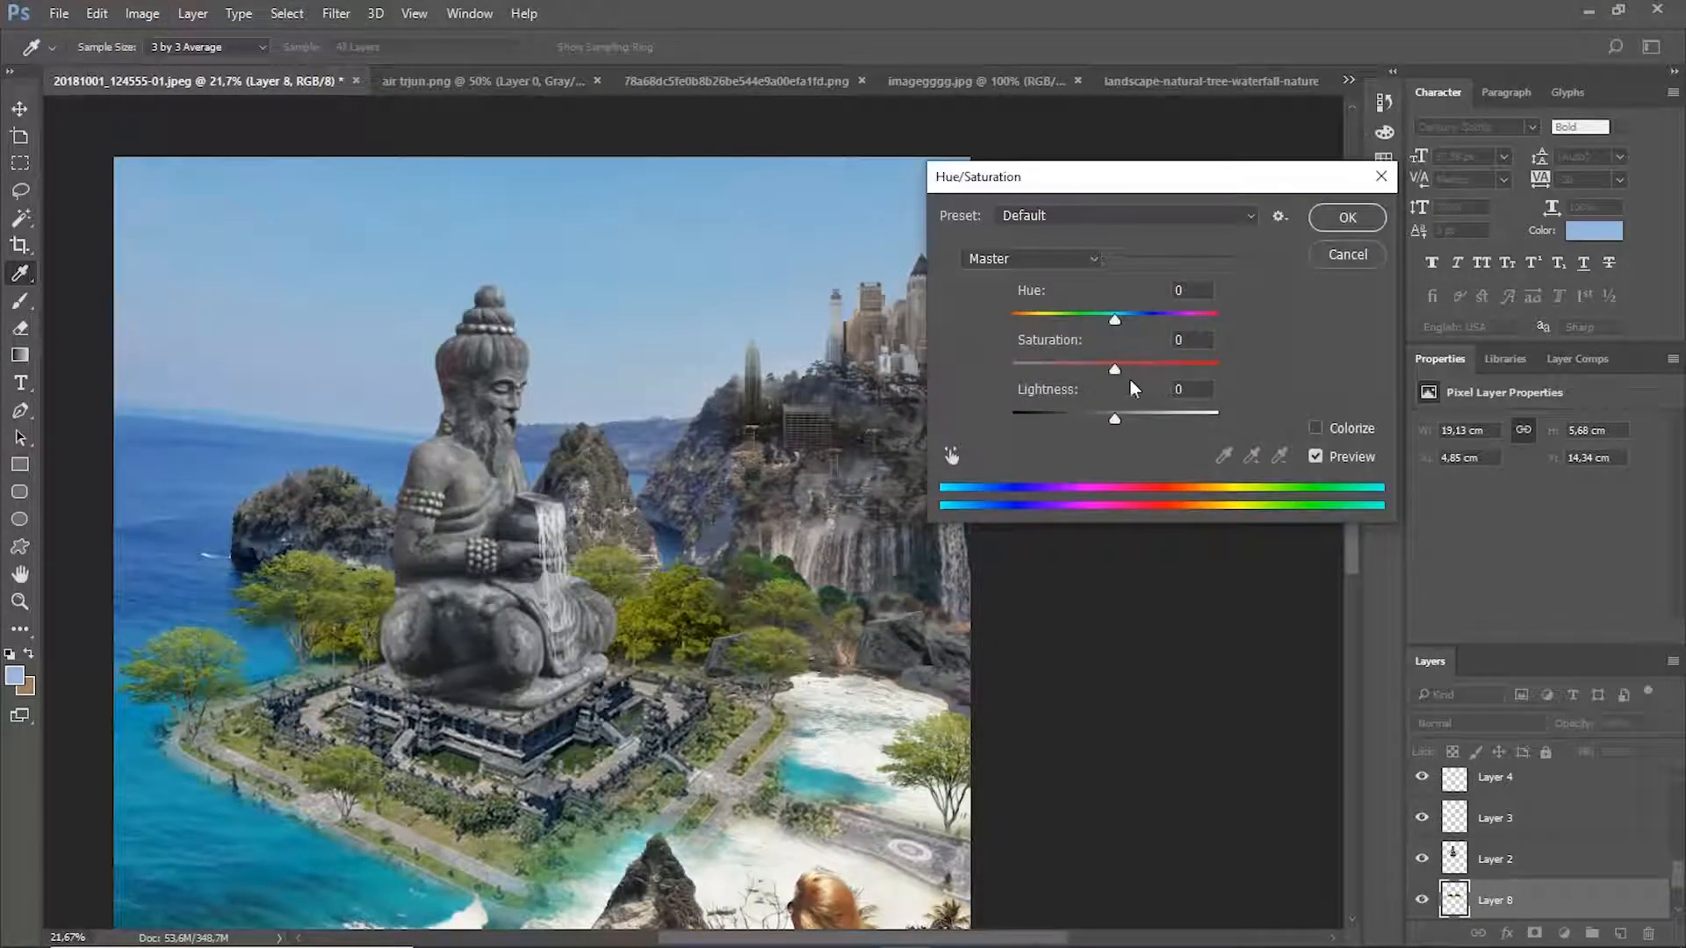
{"action": "left_click_drag", "start_coordinate": [1115, 368], "coordinate": [1064, 373]}
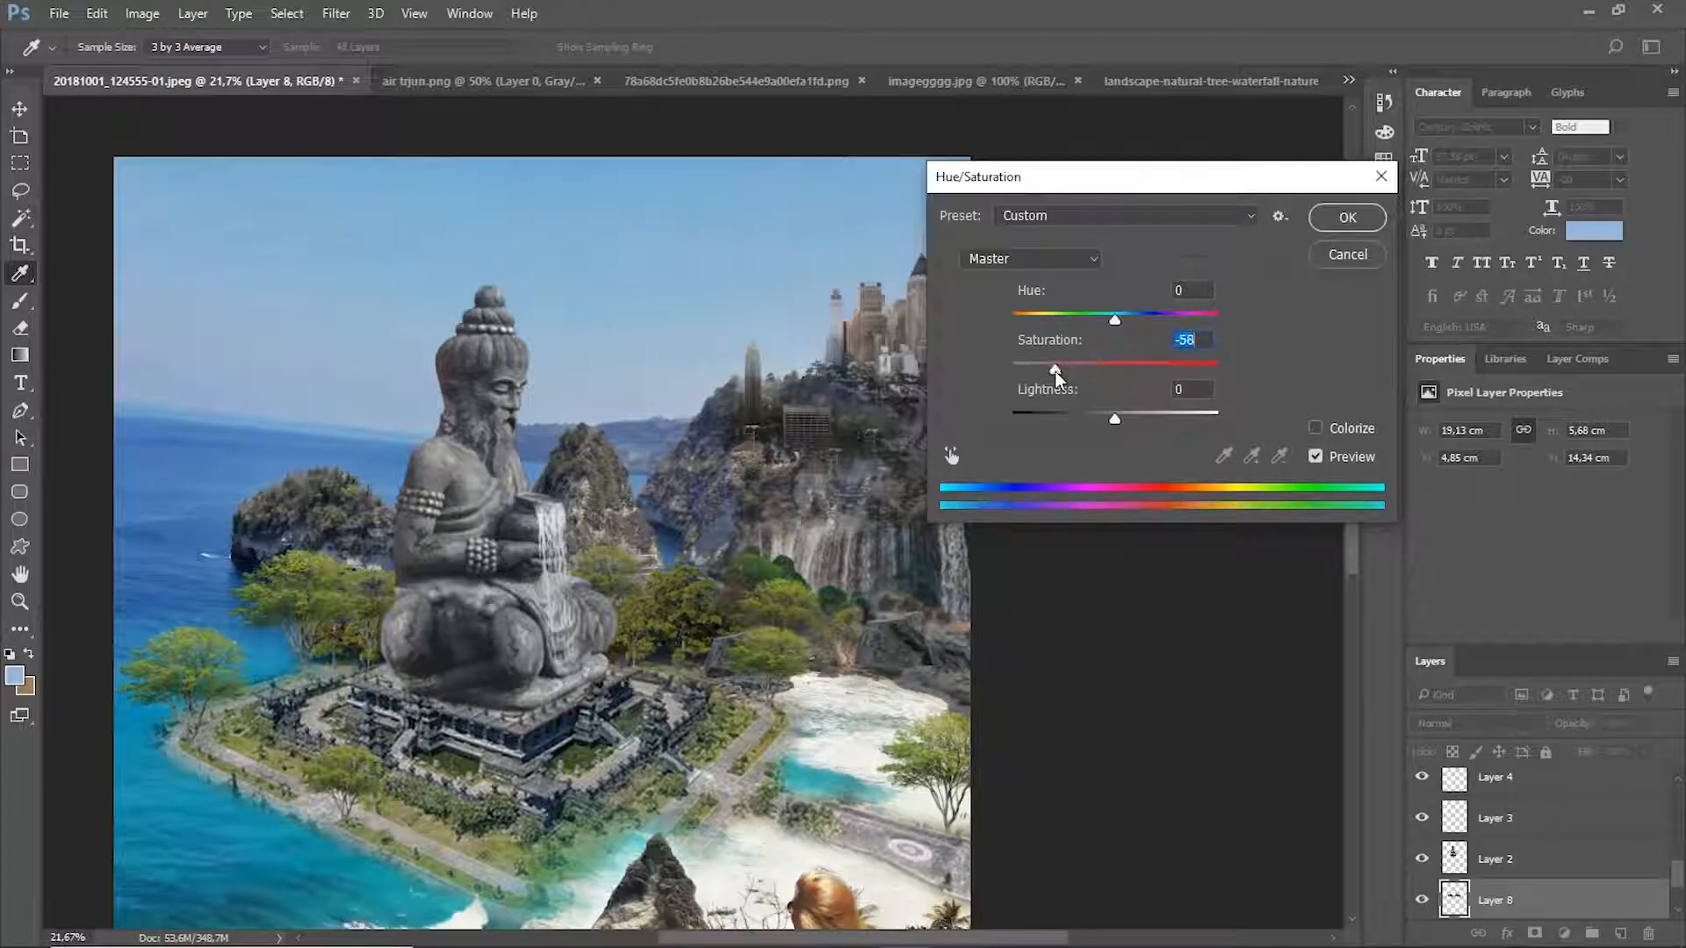
{"action": "left_click", "coordinate": [1330, 221]}
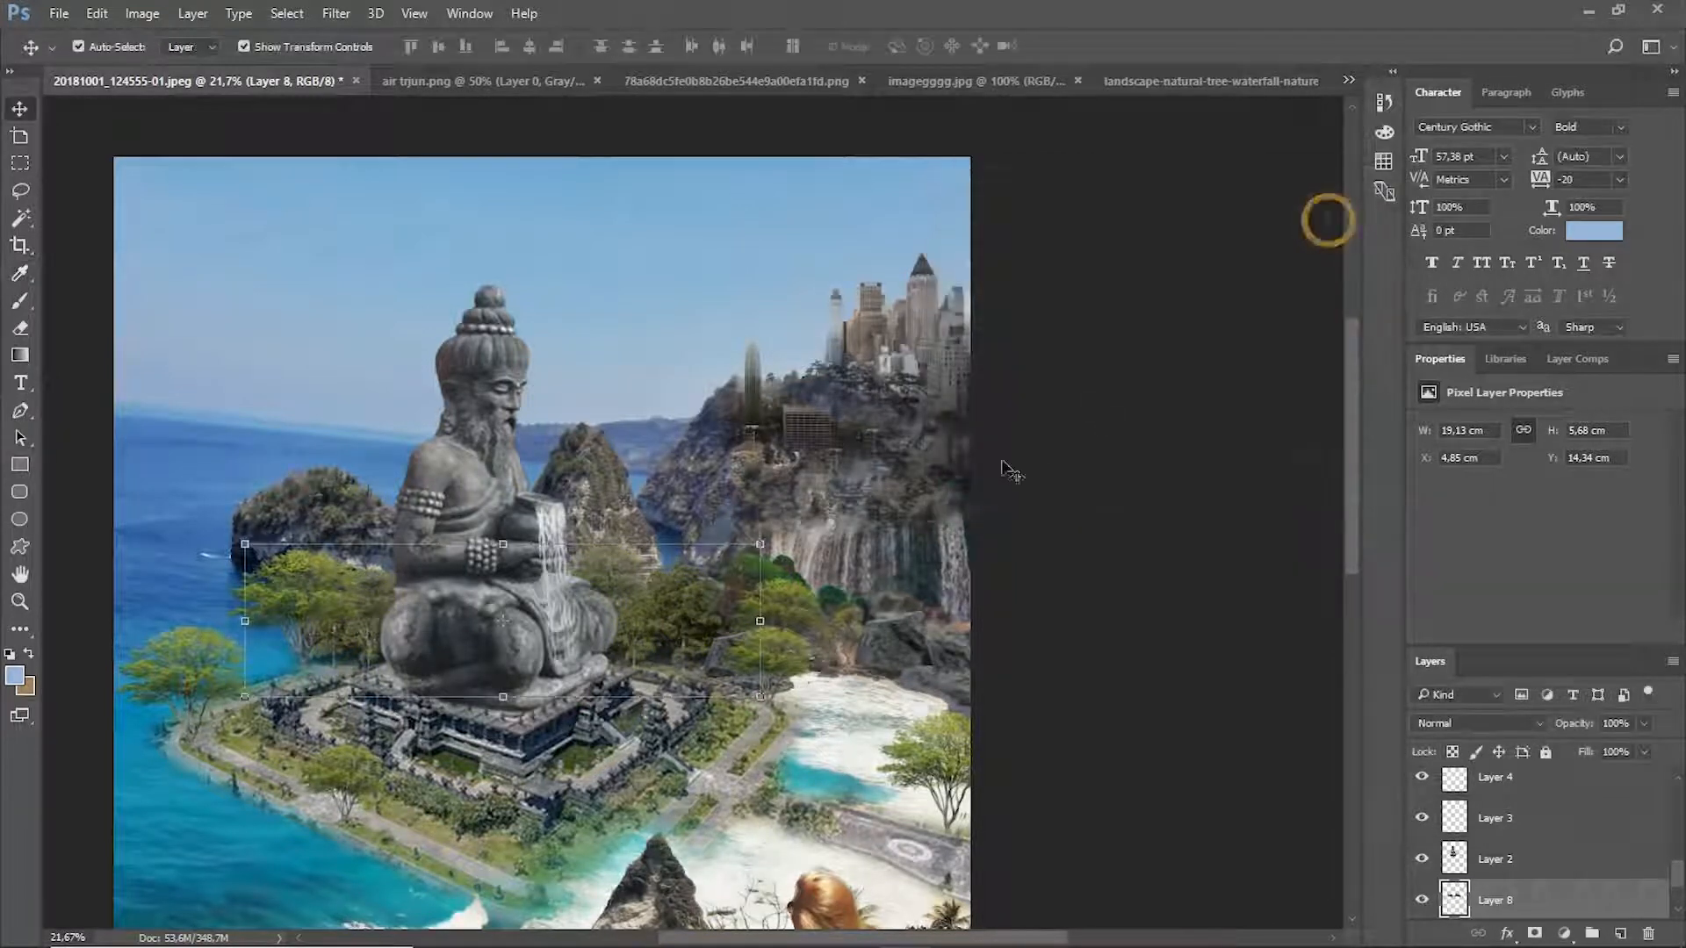
{"action": "left_click", "coordinate": [795, 654]}
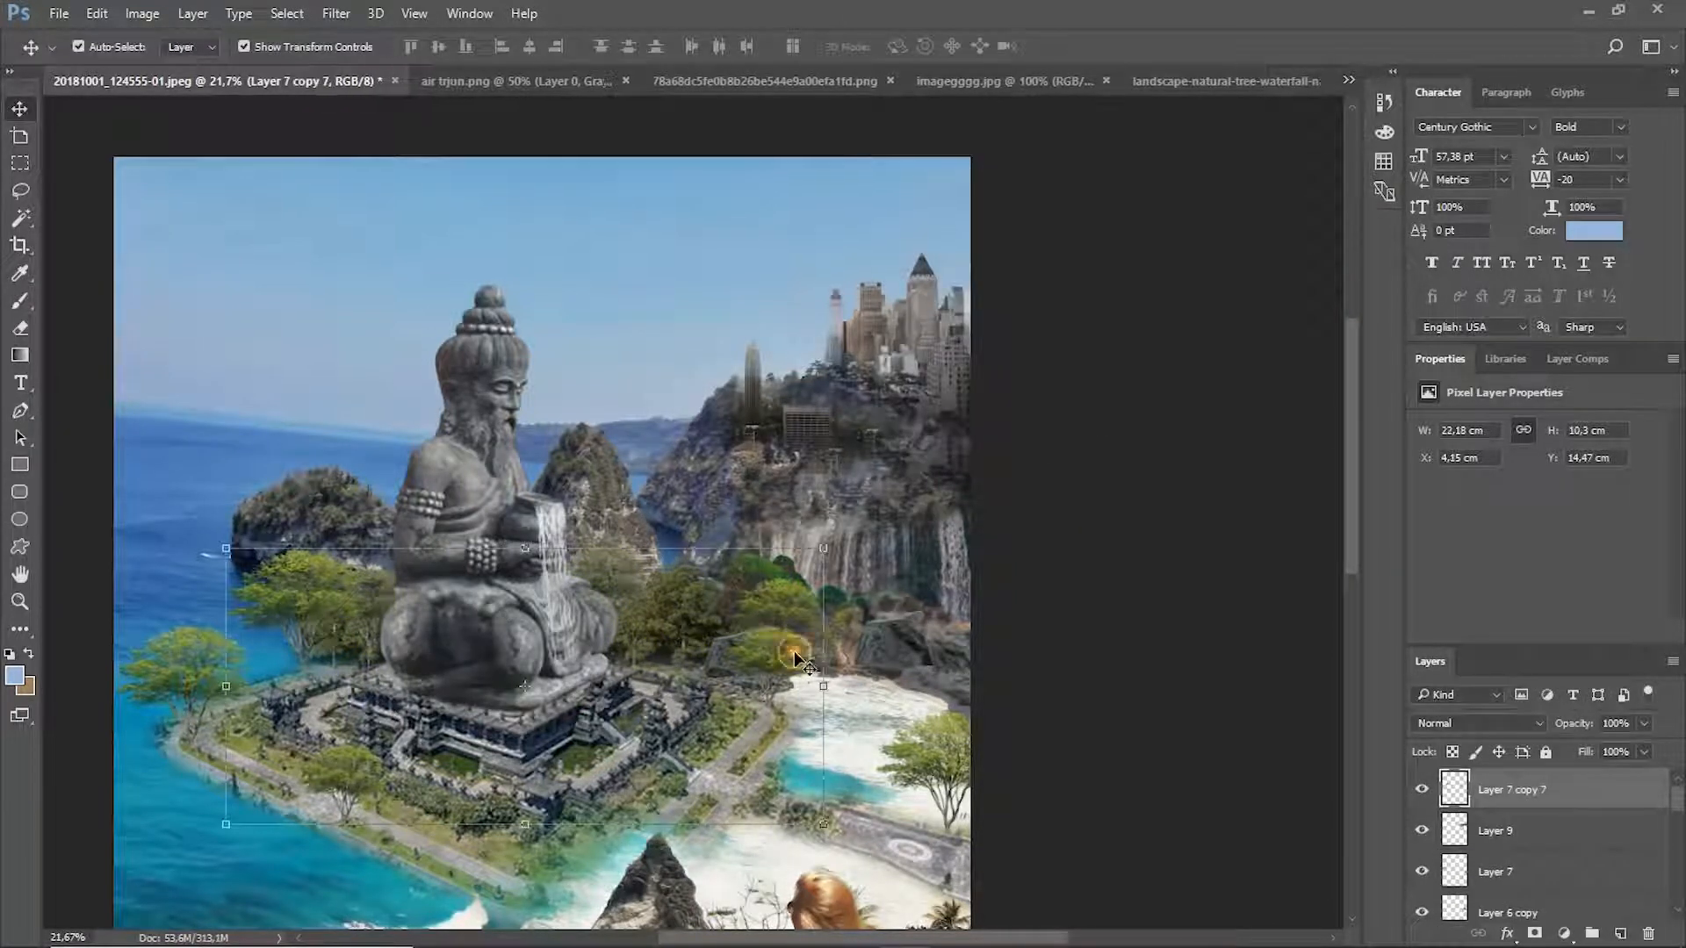
{"action": "left_click", "coordinate": [124, 21]}
{"action": "mouse_move", "coordinate": [169, 64]}
{"action": "left_click", "coordinate": [390, 63]}
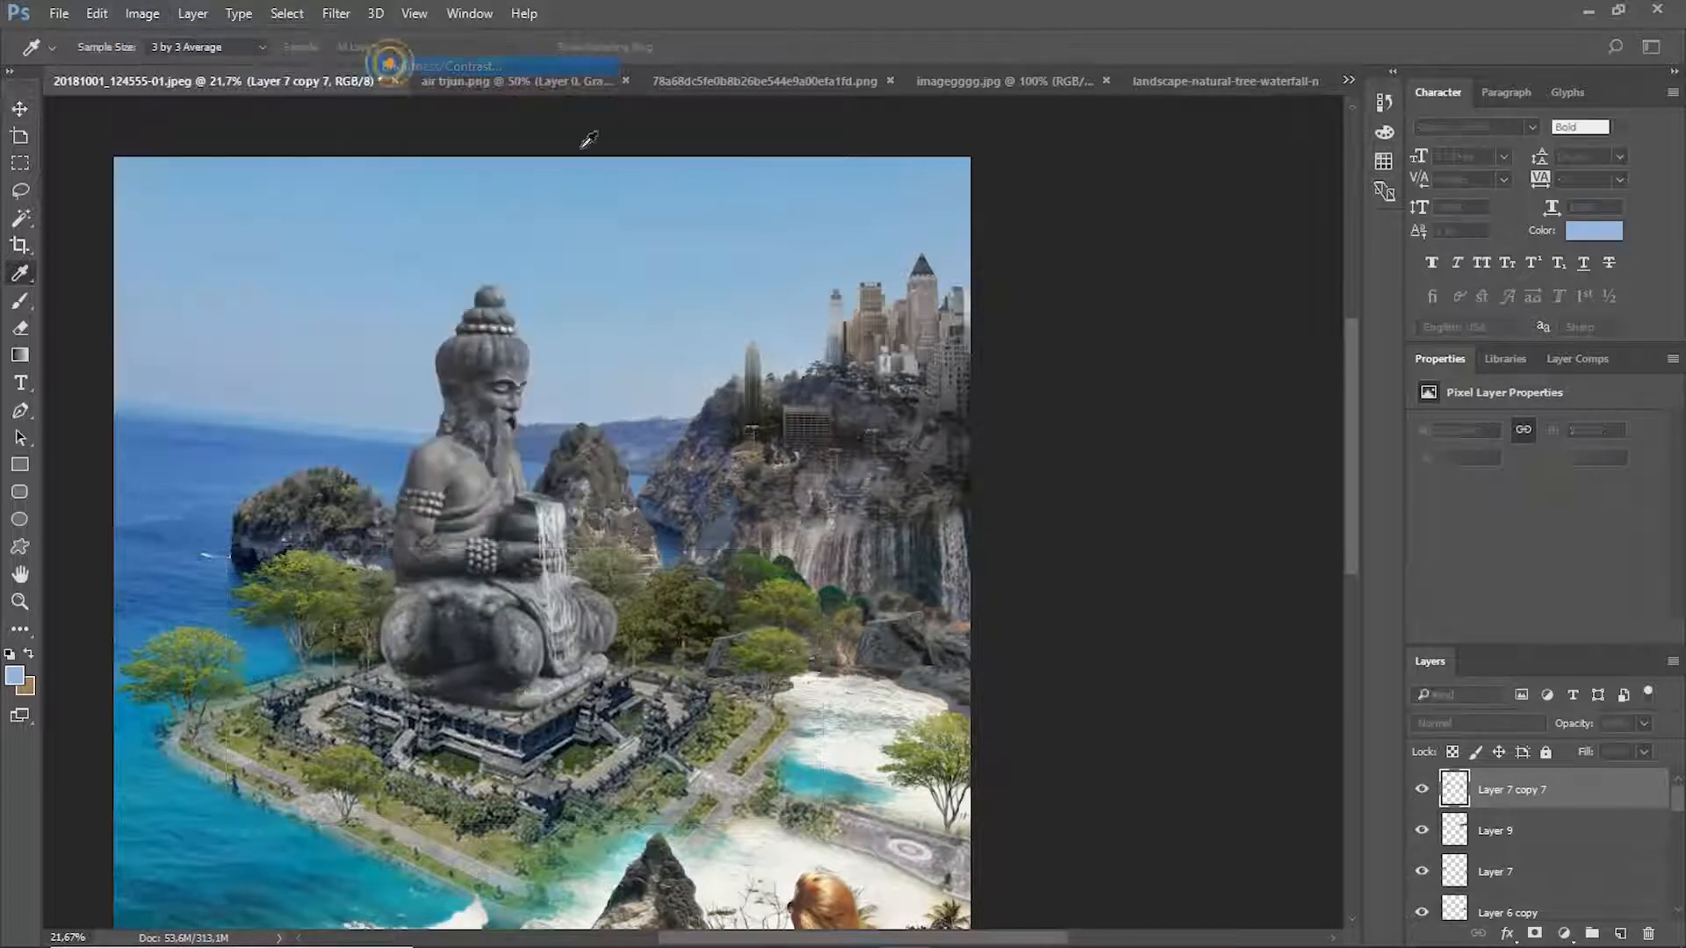
{"action": "left_click", "coordinate": [993, 244]}
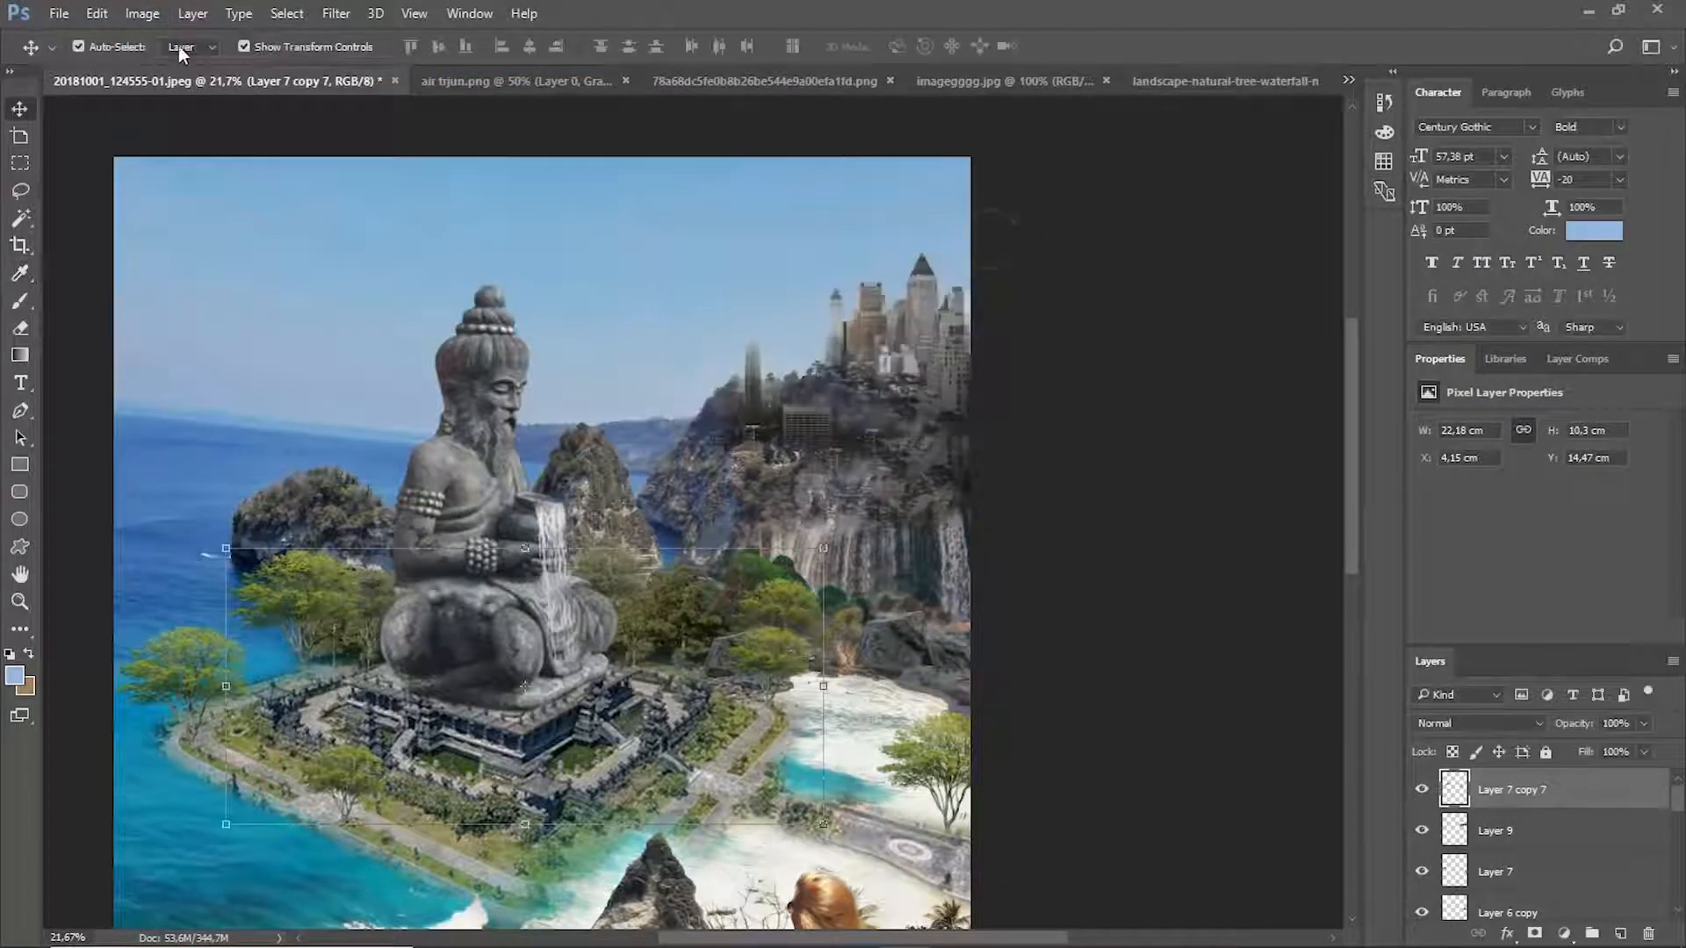
Lower the saturation of the merged tree layer, Layer 7 copy 7, to -56 with Hue/Saturation.
{"action": "left_click", "coordinate": [142, 13]}
{"action": "mouse_move", "coordinate": [216, 67]}
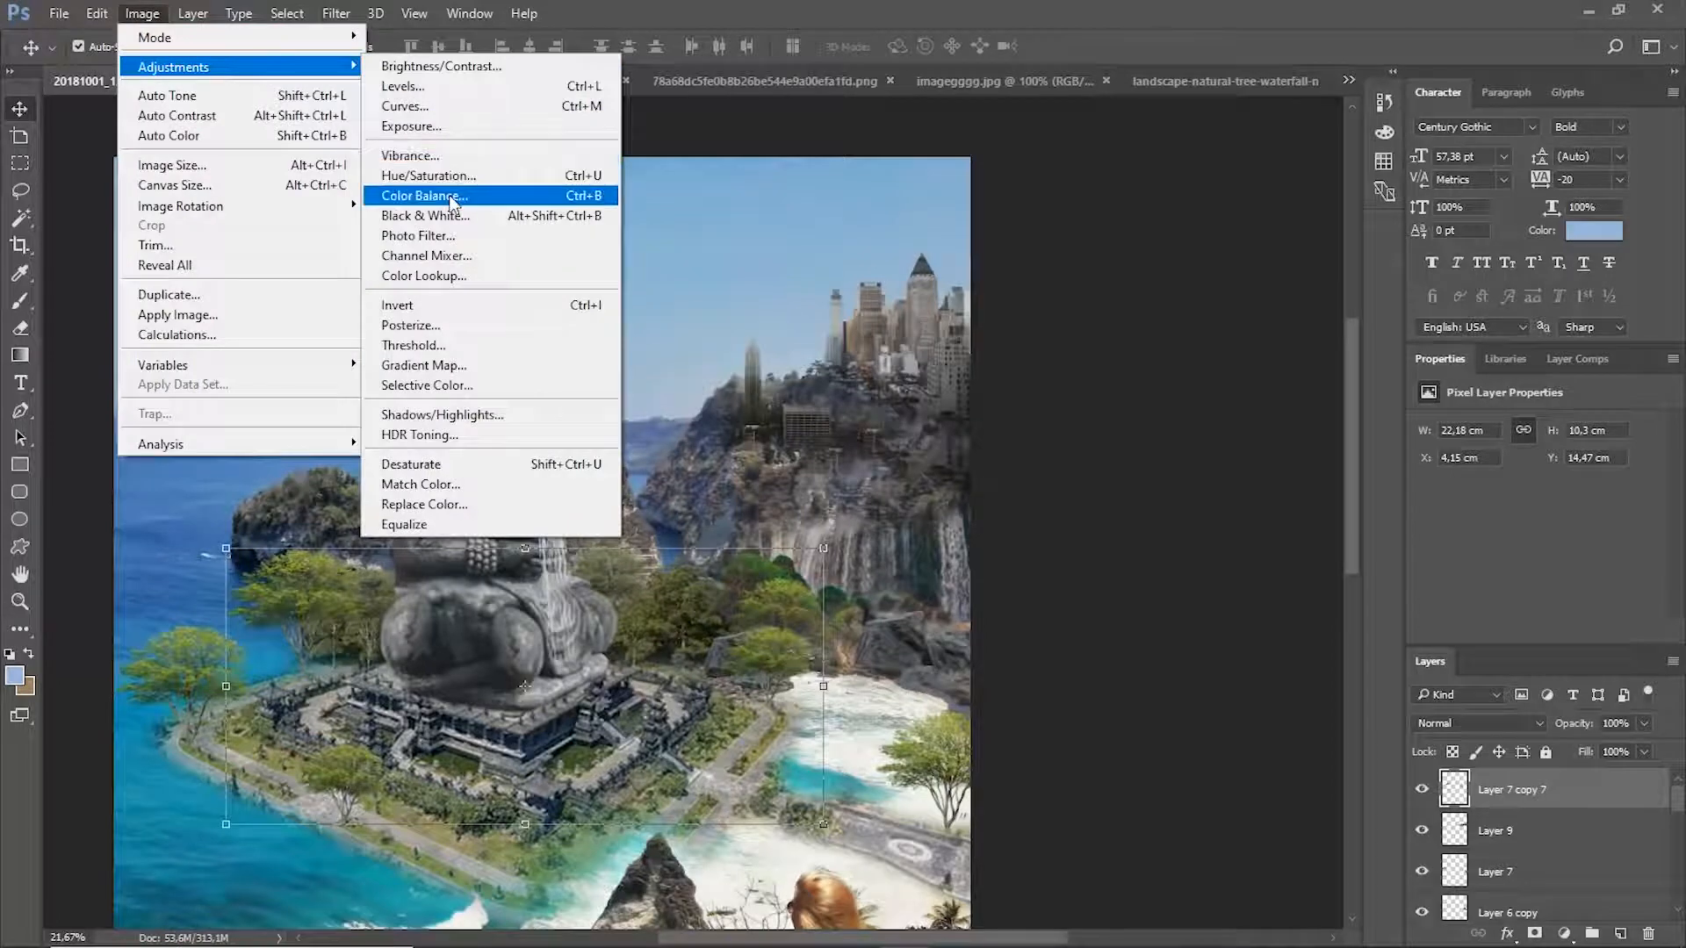
{"action": "left_click", "coordinate": [465, 176]}
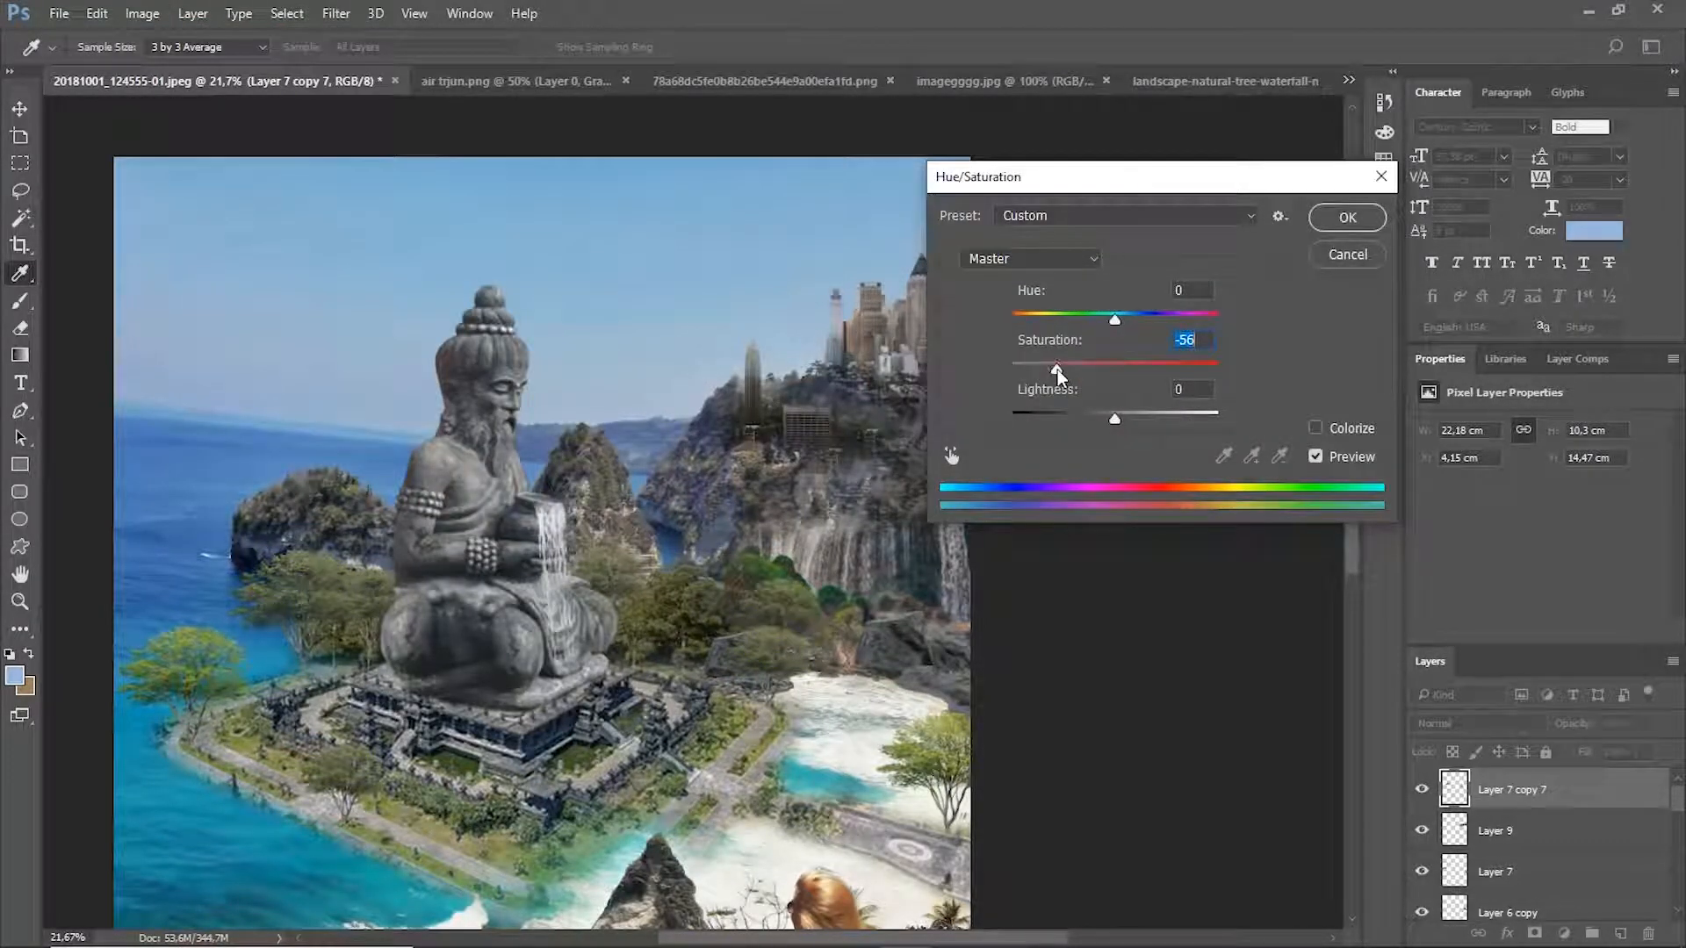
{"action": "left_click", "coordinate": [1346, 218]}
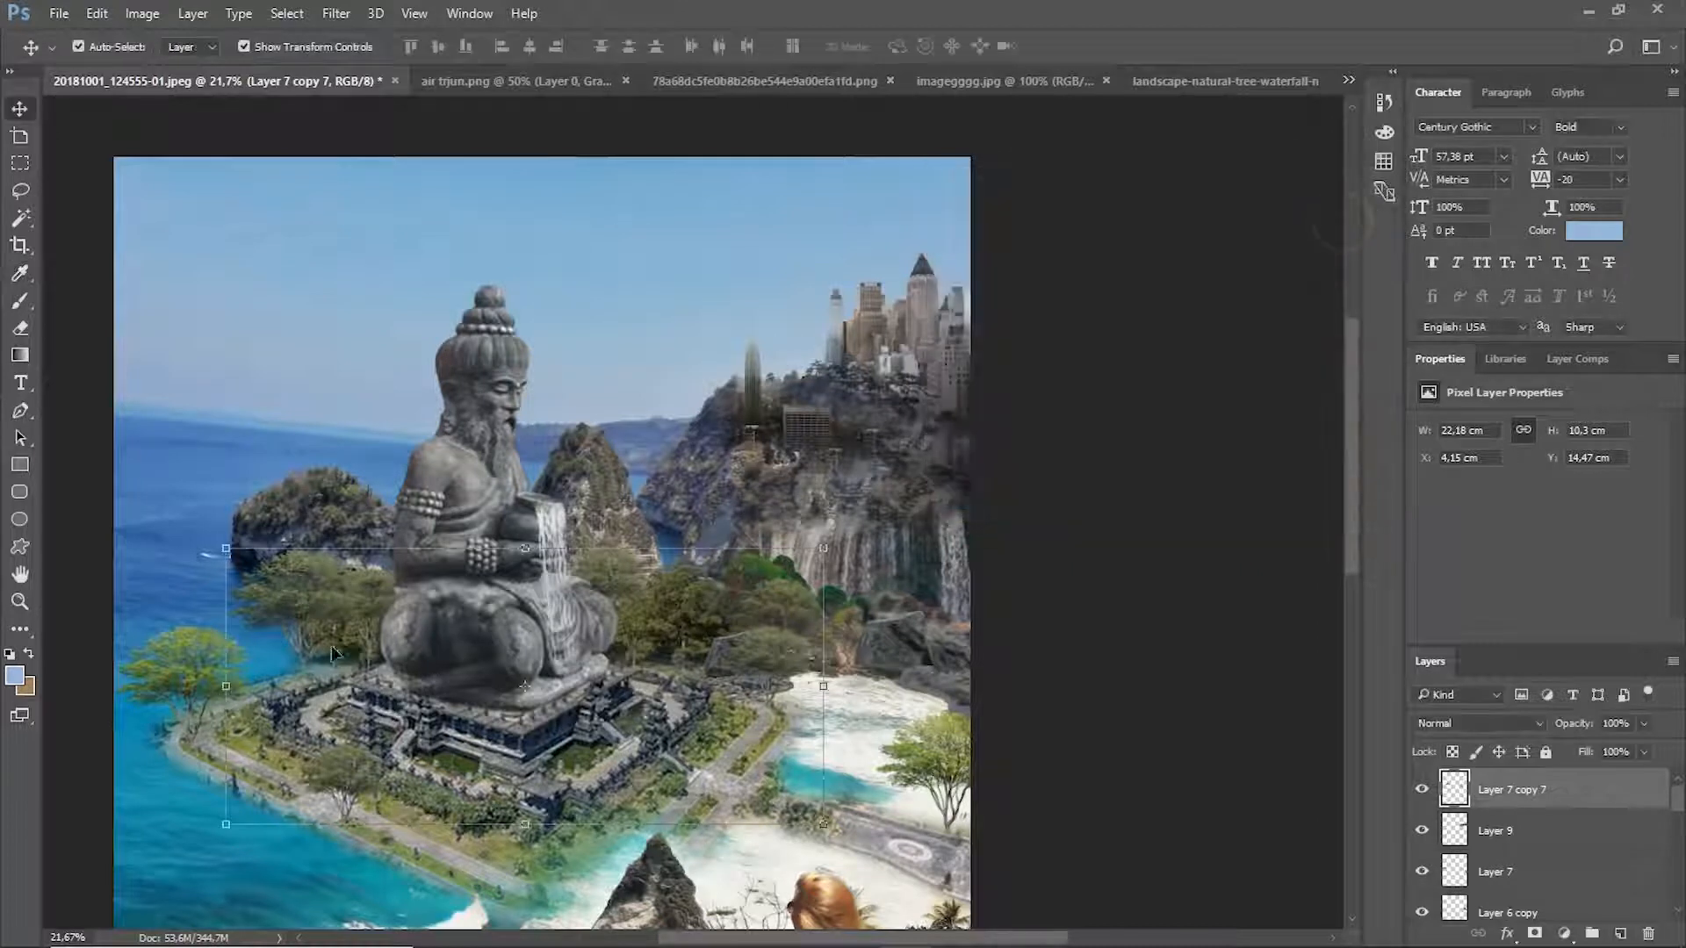
Darken the outer left and right trees on Layer 7 by setting Brightness to -66 in Brightness/Contrast.
{"action": "left_click", "coordinate": [187, 679]}
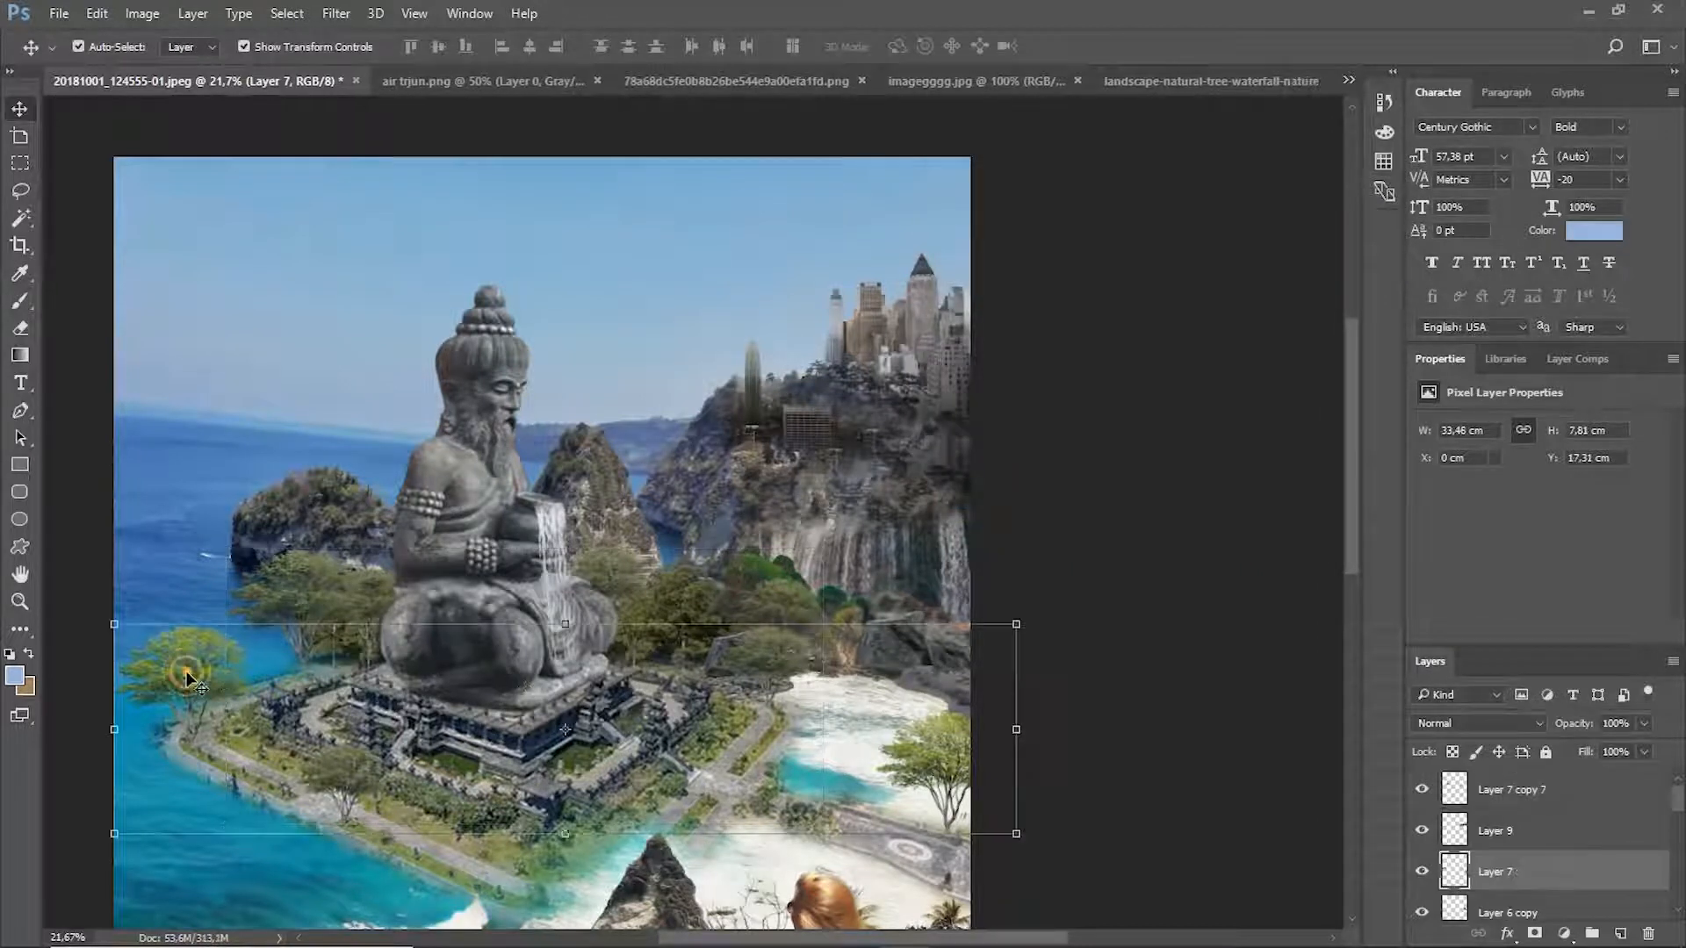
{"action": "left_click", "coordinate": [148, 19]}
{"action": "mouse_move", "coordinate": [171, 66]}
{"action": "left_click", "coordinate": [389, 65]}
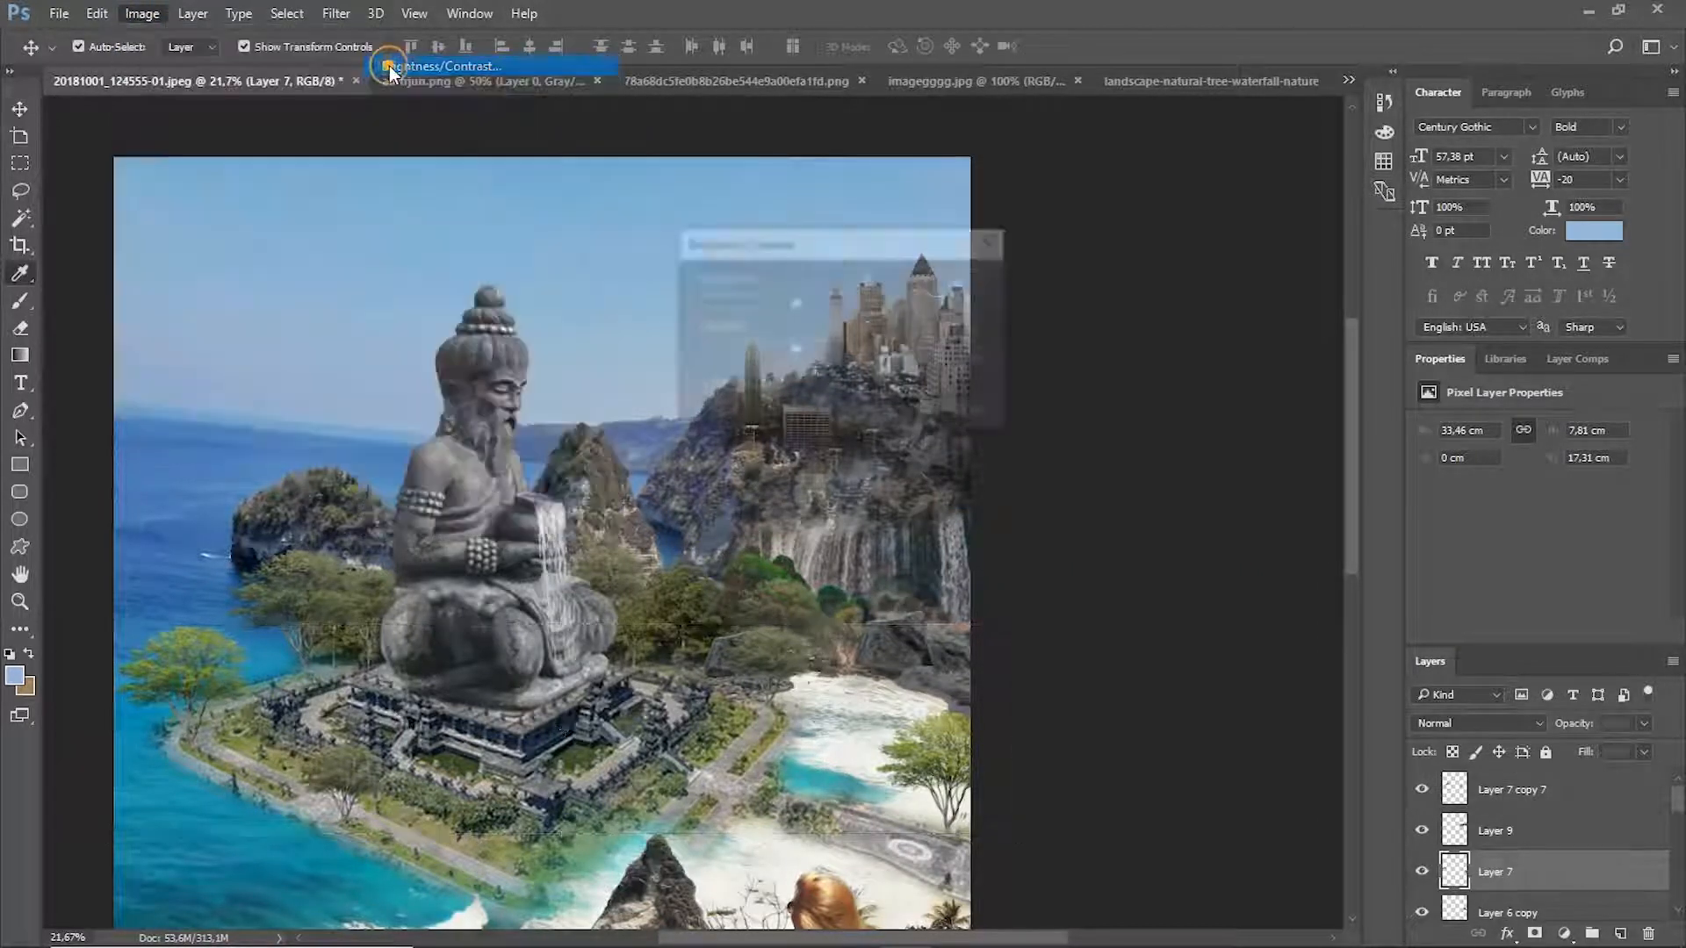
{"action": "left_click_drag", "start_coordinate": [790, 306], "coordinate": [751, 301]}
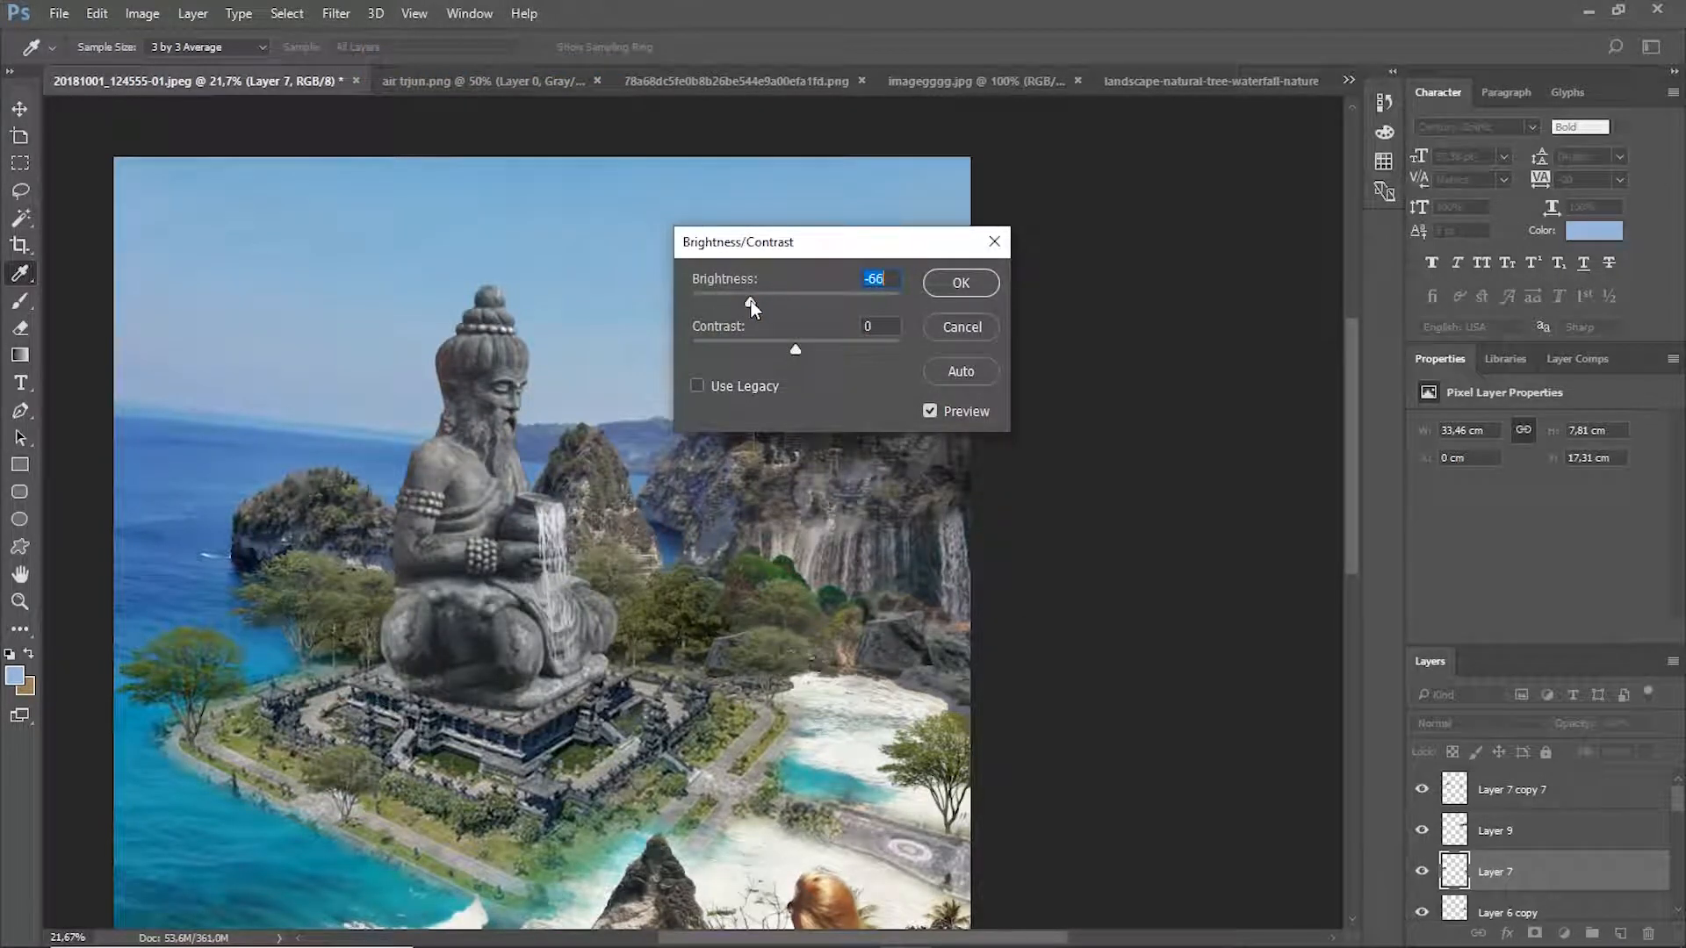
{"action": "left_click", "coordinate": [957, 288]}
Adjust the base coastal photo, Layer 0, to brightness 16 and contrast -28 with Brightness/Contrast.
{"action": "scroll", "coordinate": [553, 430], "scroll_direction": "down", "scroll_amount": 6}
{"action": "left_click", "coordinate": [1108, 428]}
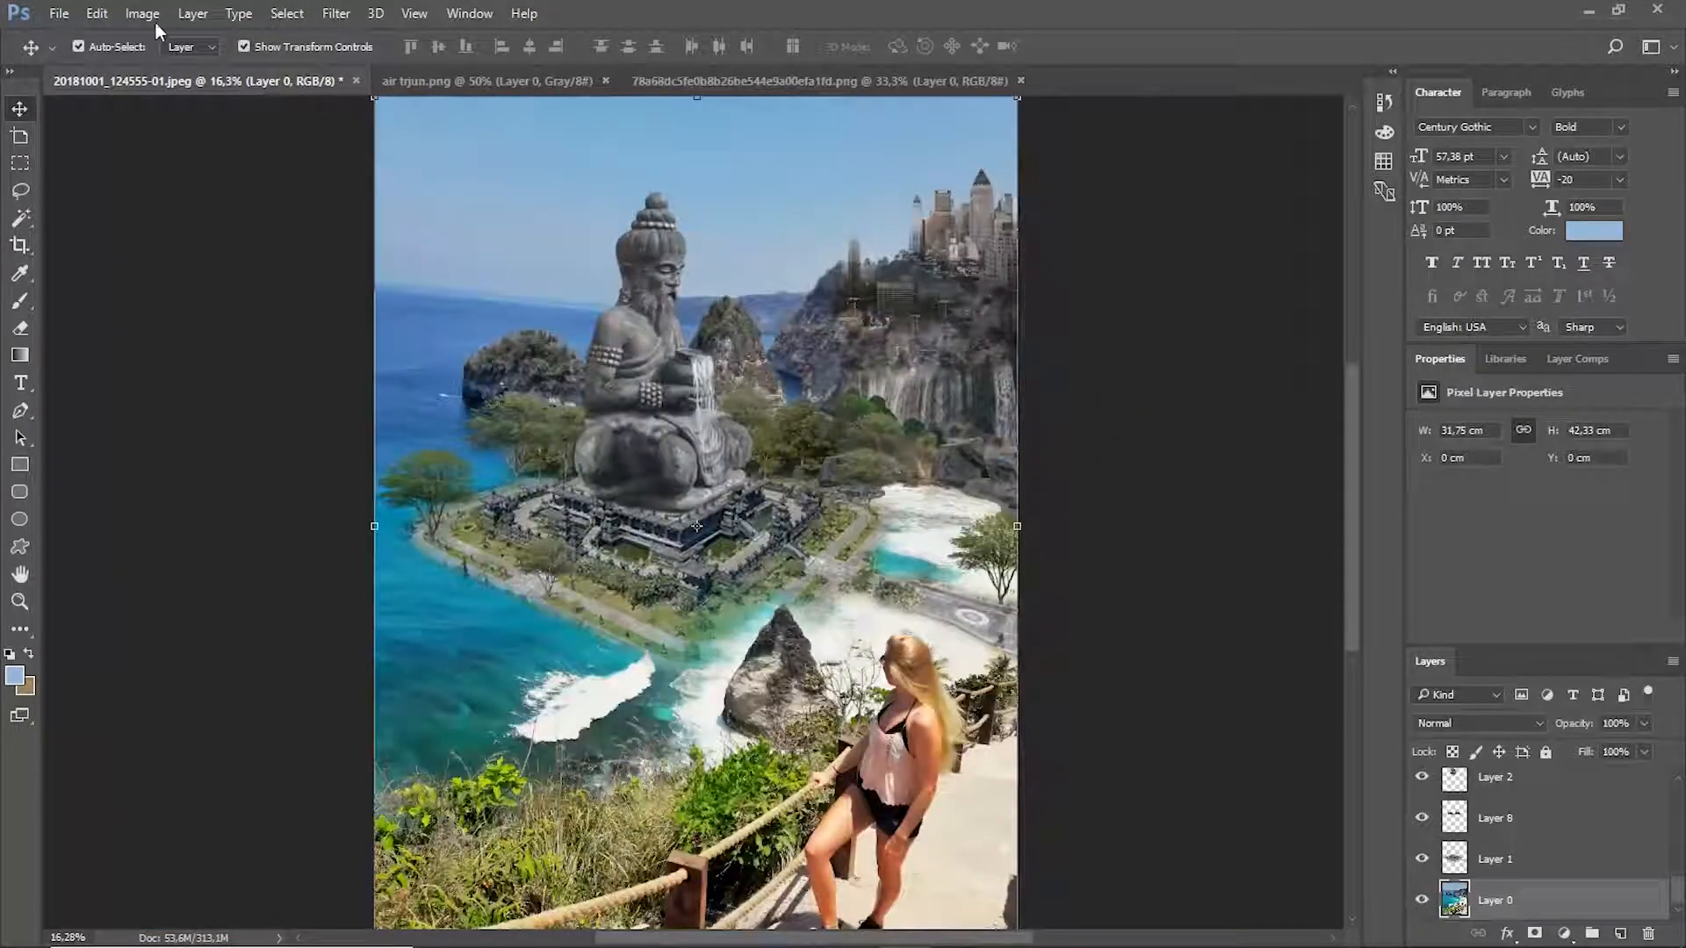
{"action": "left_click", "coordinate": [144, 14]}
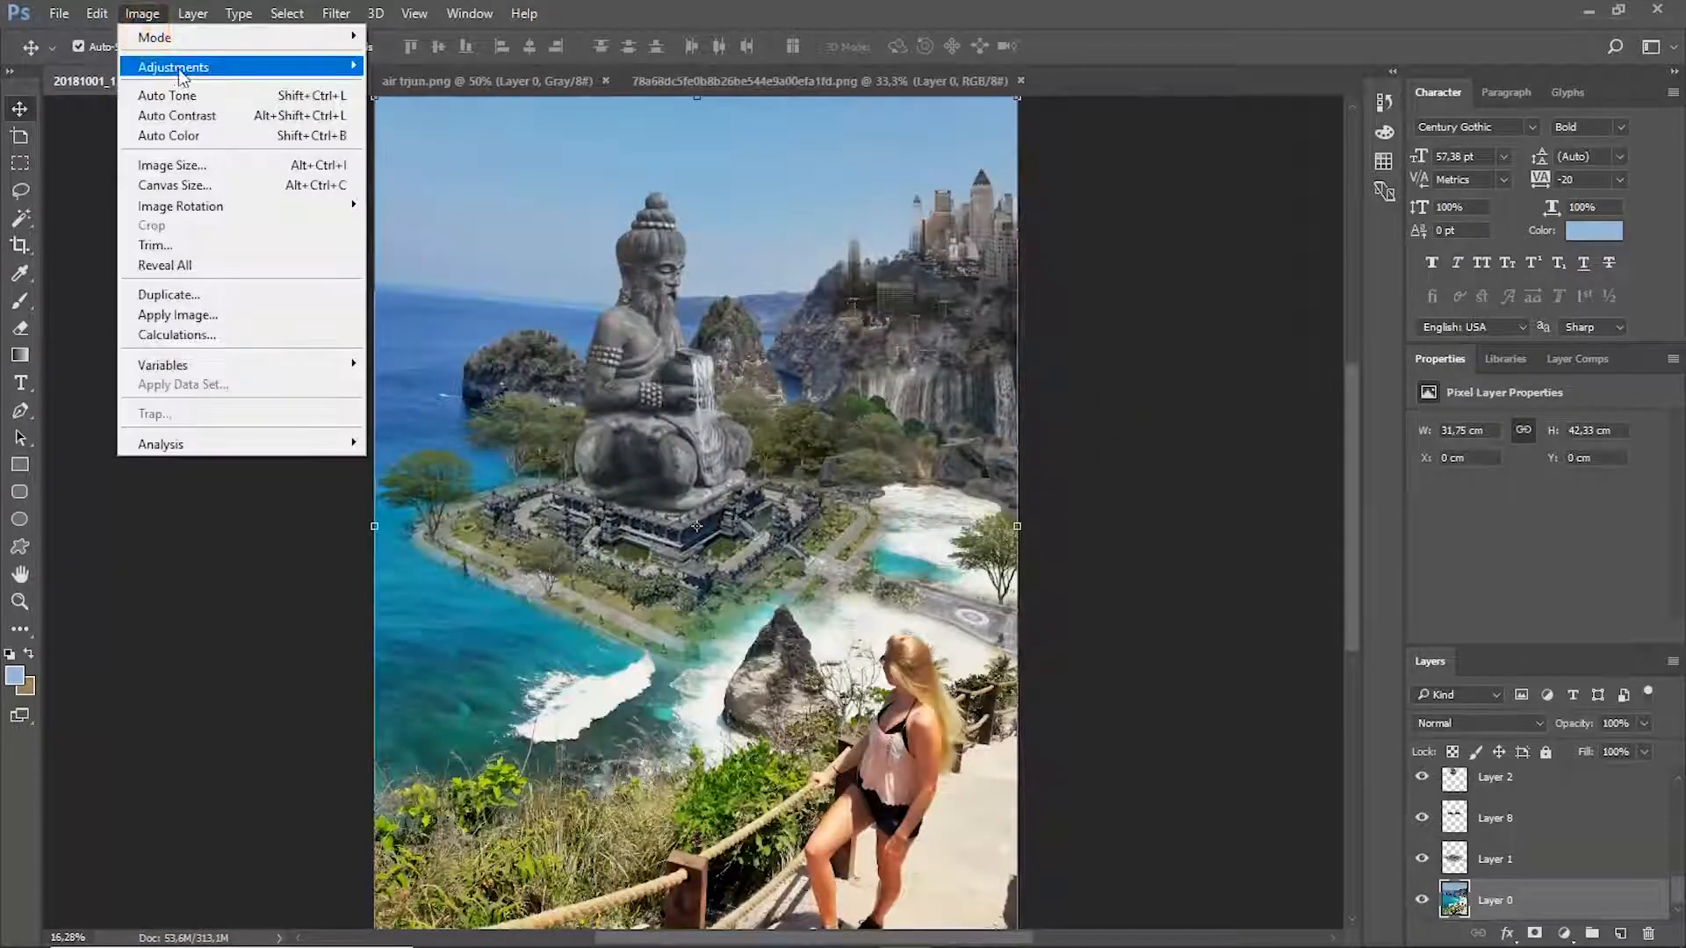
{"action": "mouse_move", "coordinate": [182, 66]}
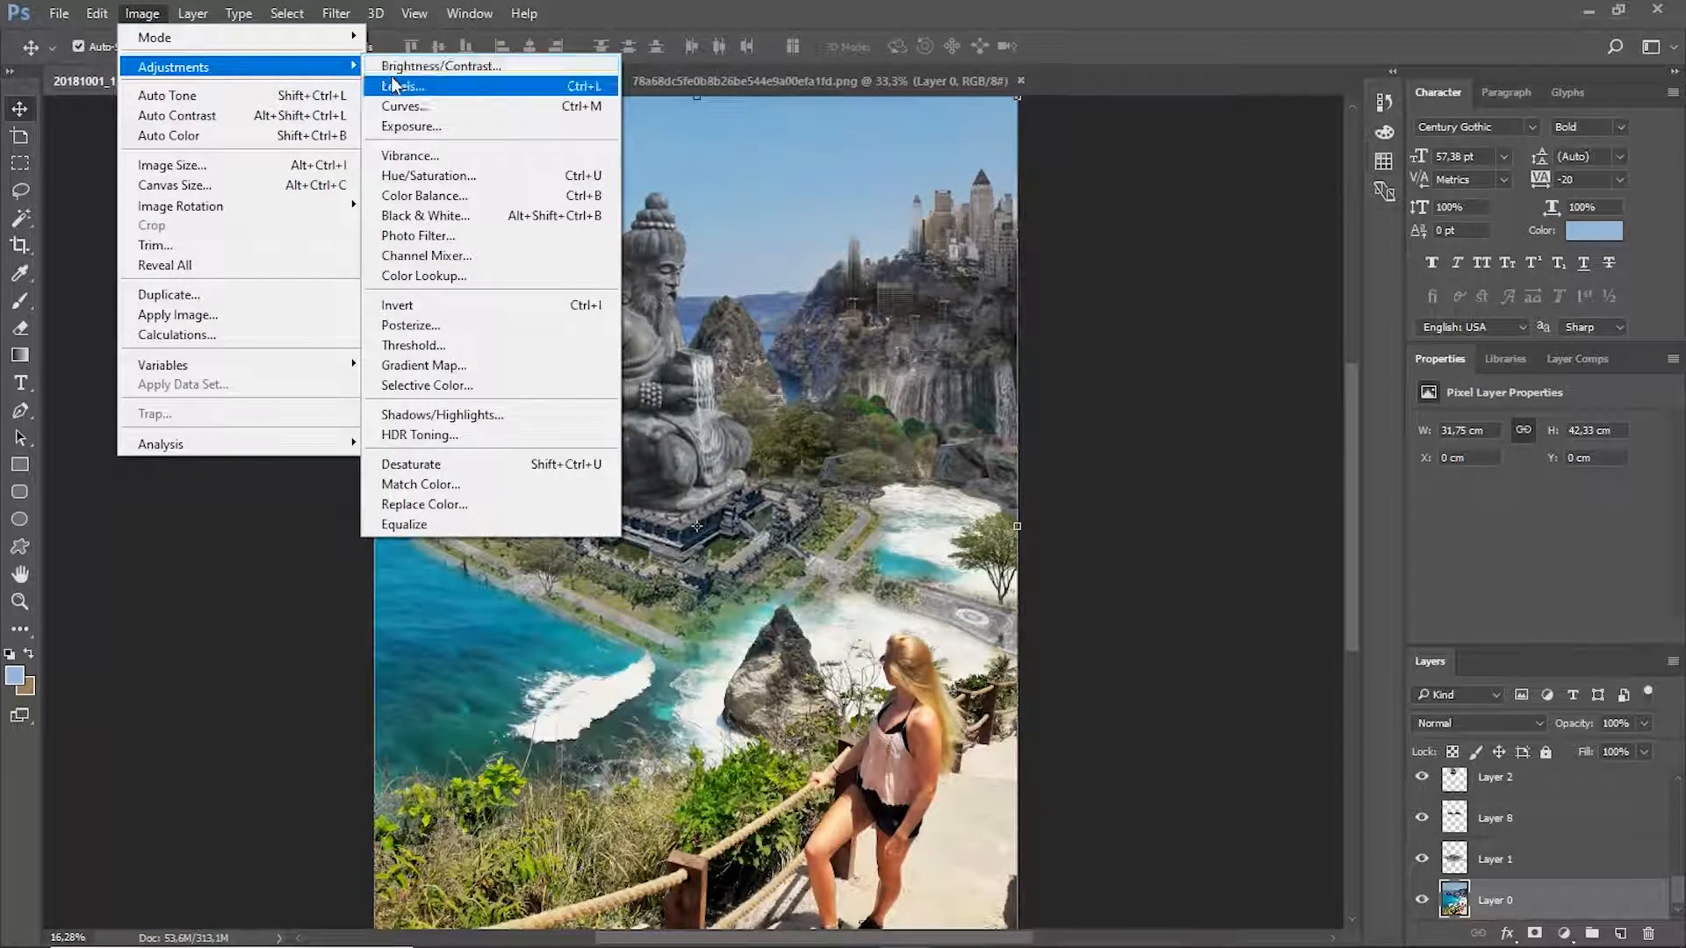
{"action": "left_click", "coordinate": [413, 67]}
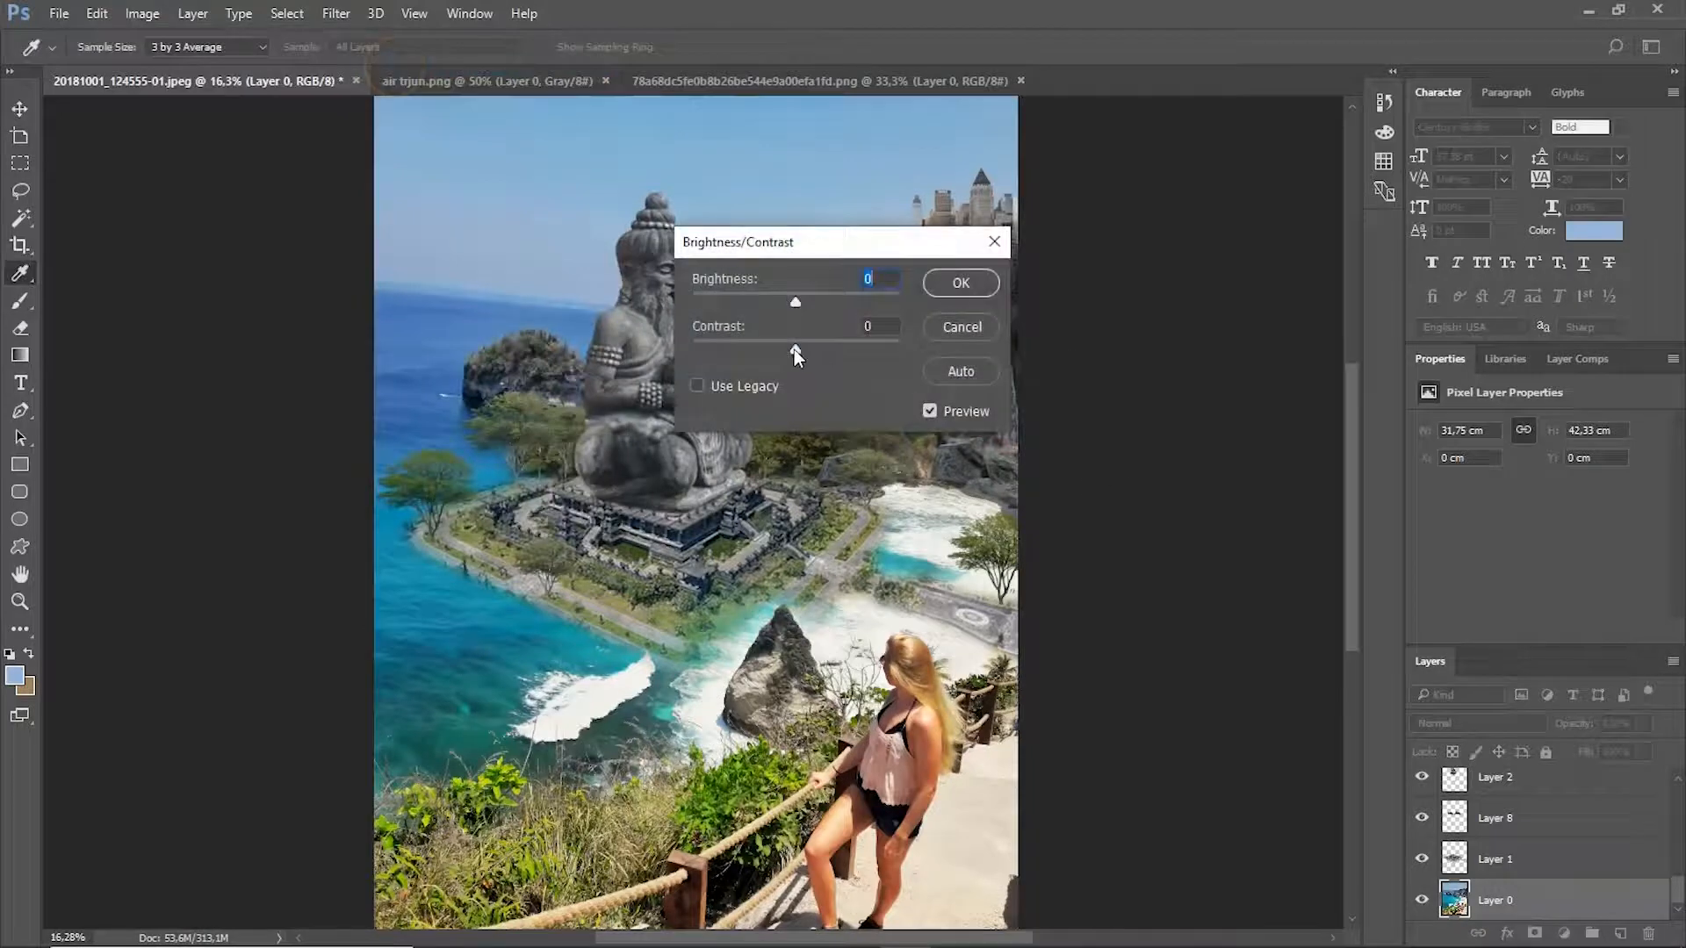
{"action": "left_click_drag", "start_coordinate": [795, 349], "coordinate": [809, 298]}
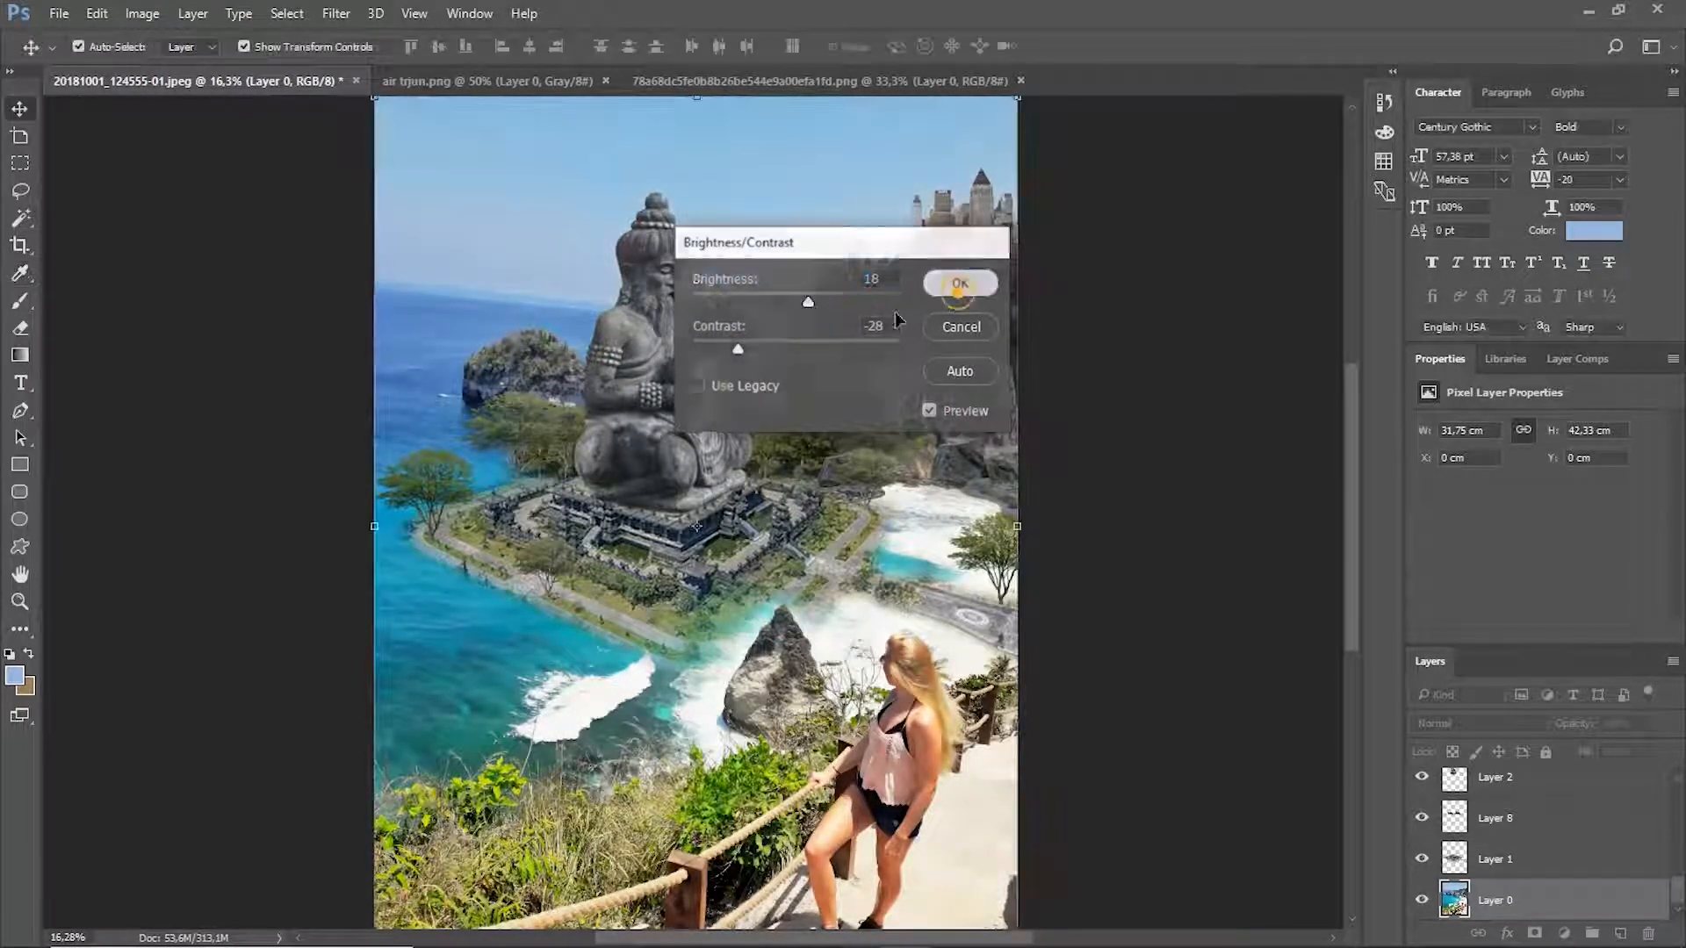
{"action": "left_click", "coordinate": [961, 283]}
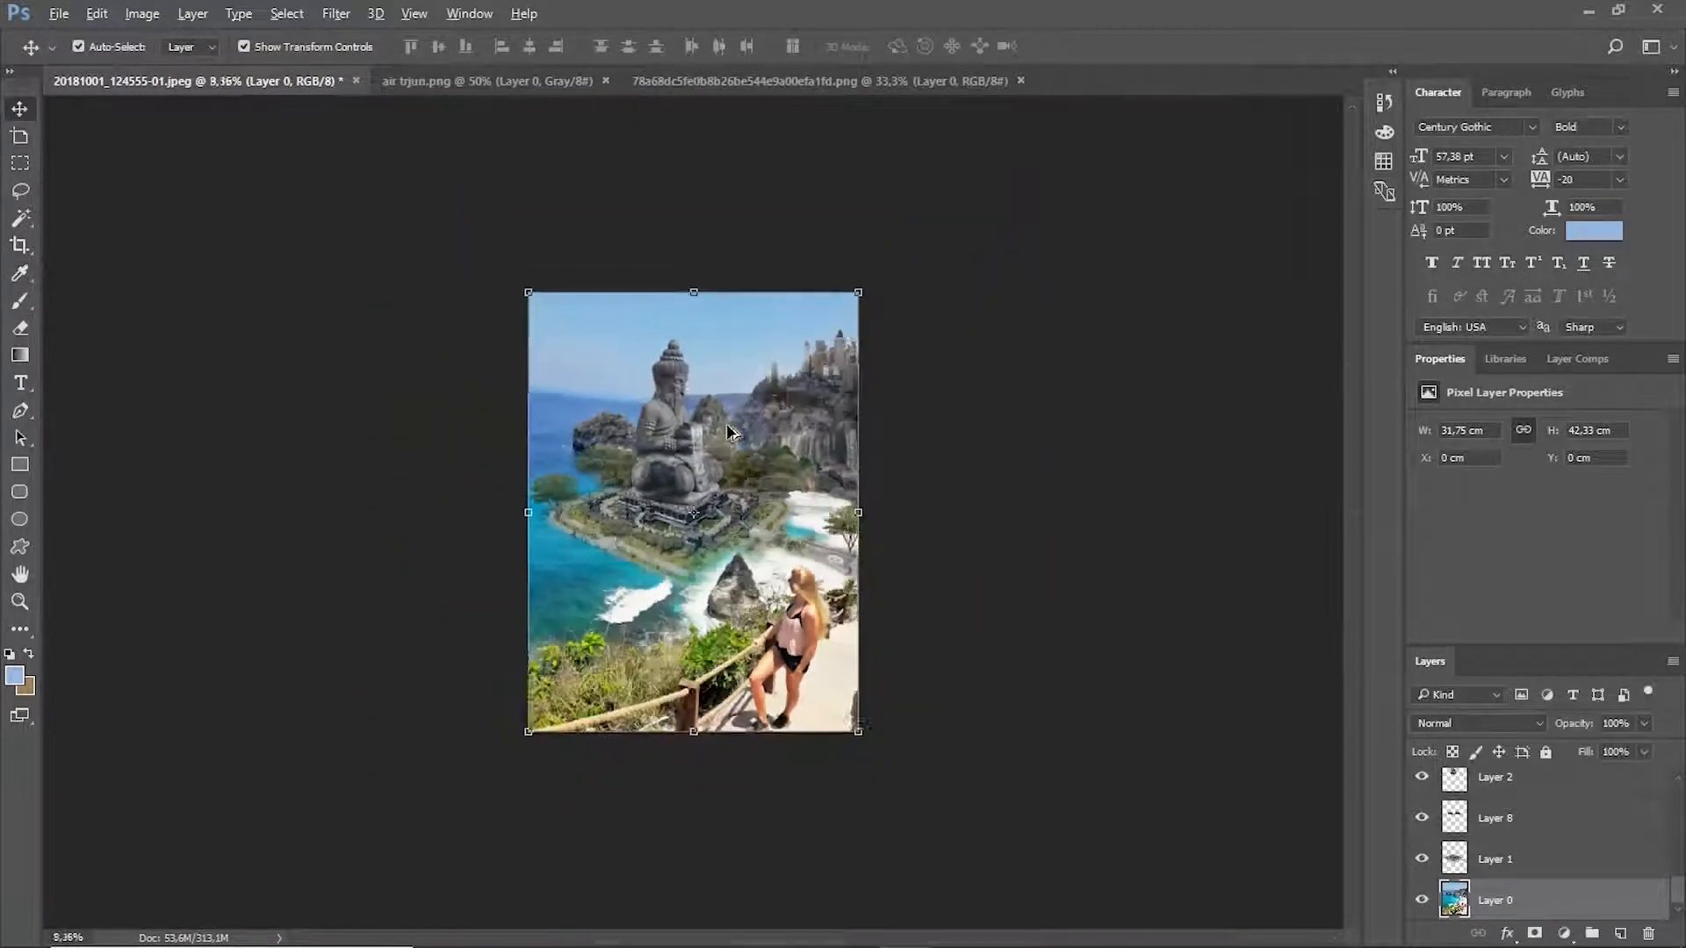
Open the red suspension bridge photo images (3) from New folder (2).
{"action": "left_click", "coordinate": [58, 13]}
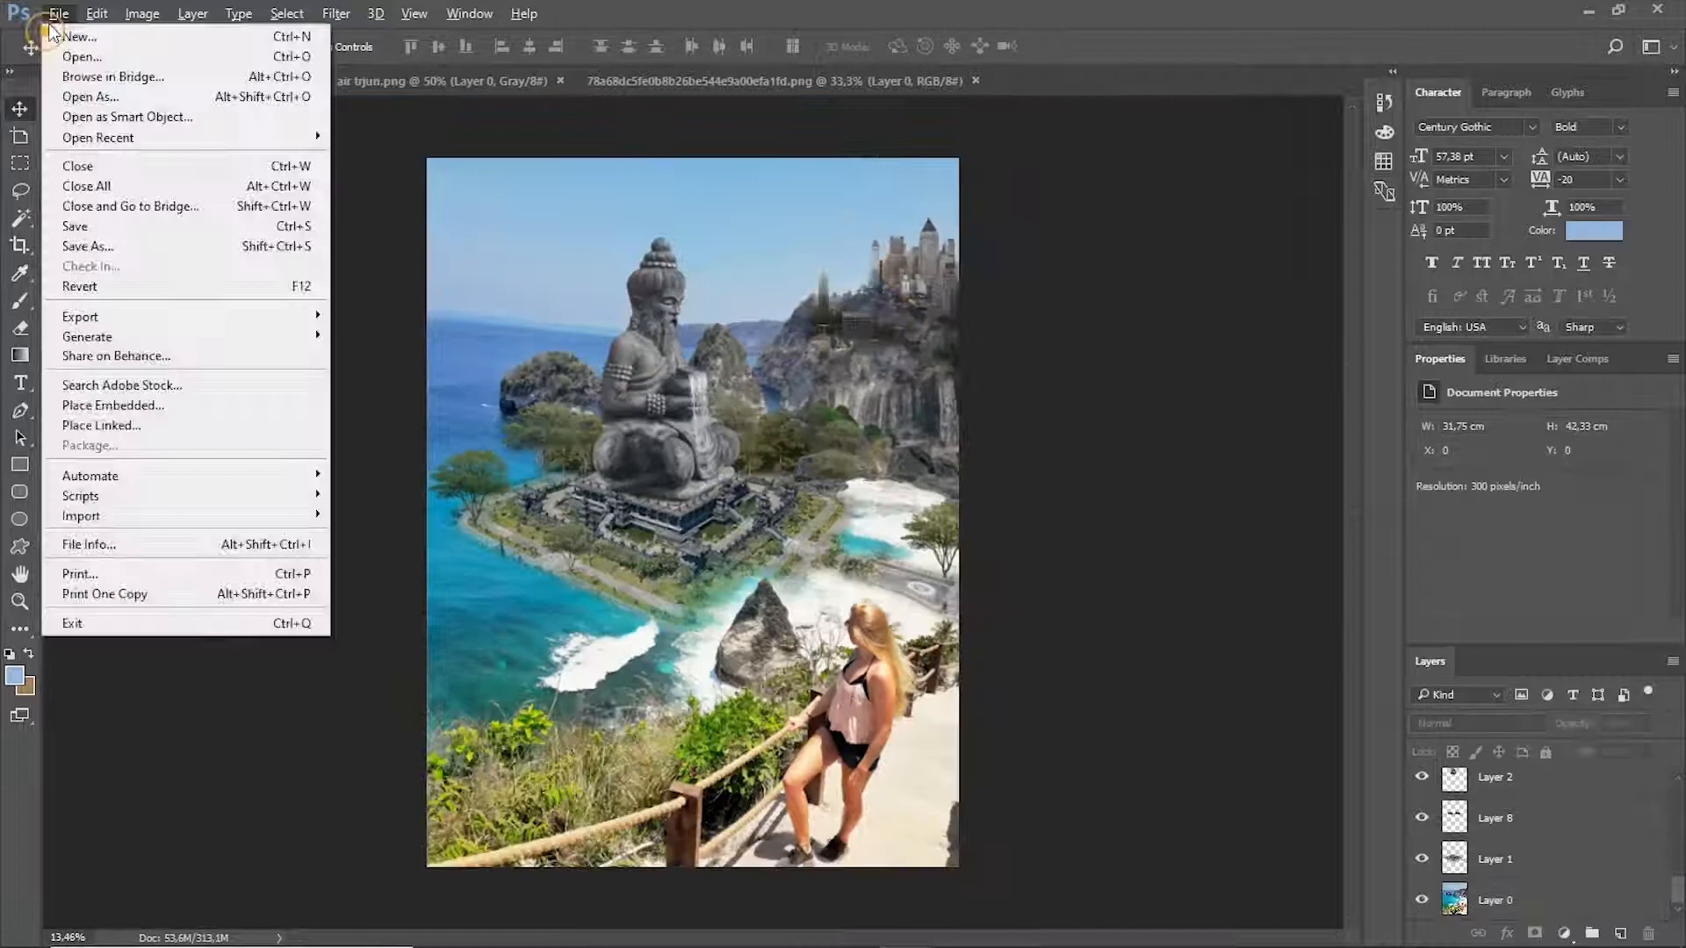
{"action": "left_click", "coordinate": [81, 56]}
{"action": "left_click", "coordinate": [667, 359]}
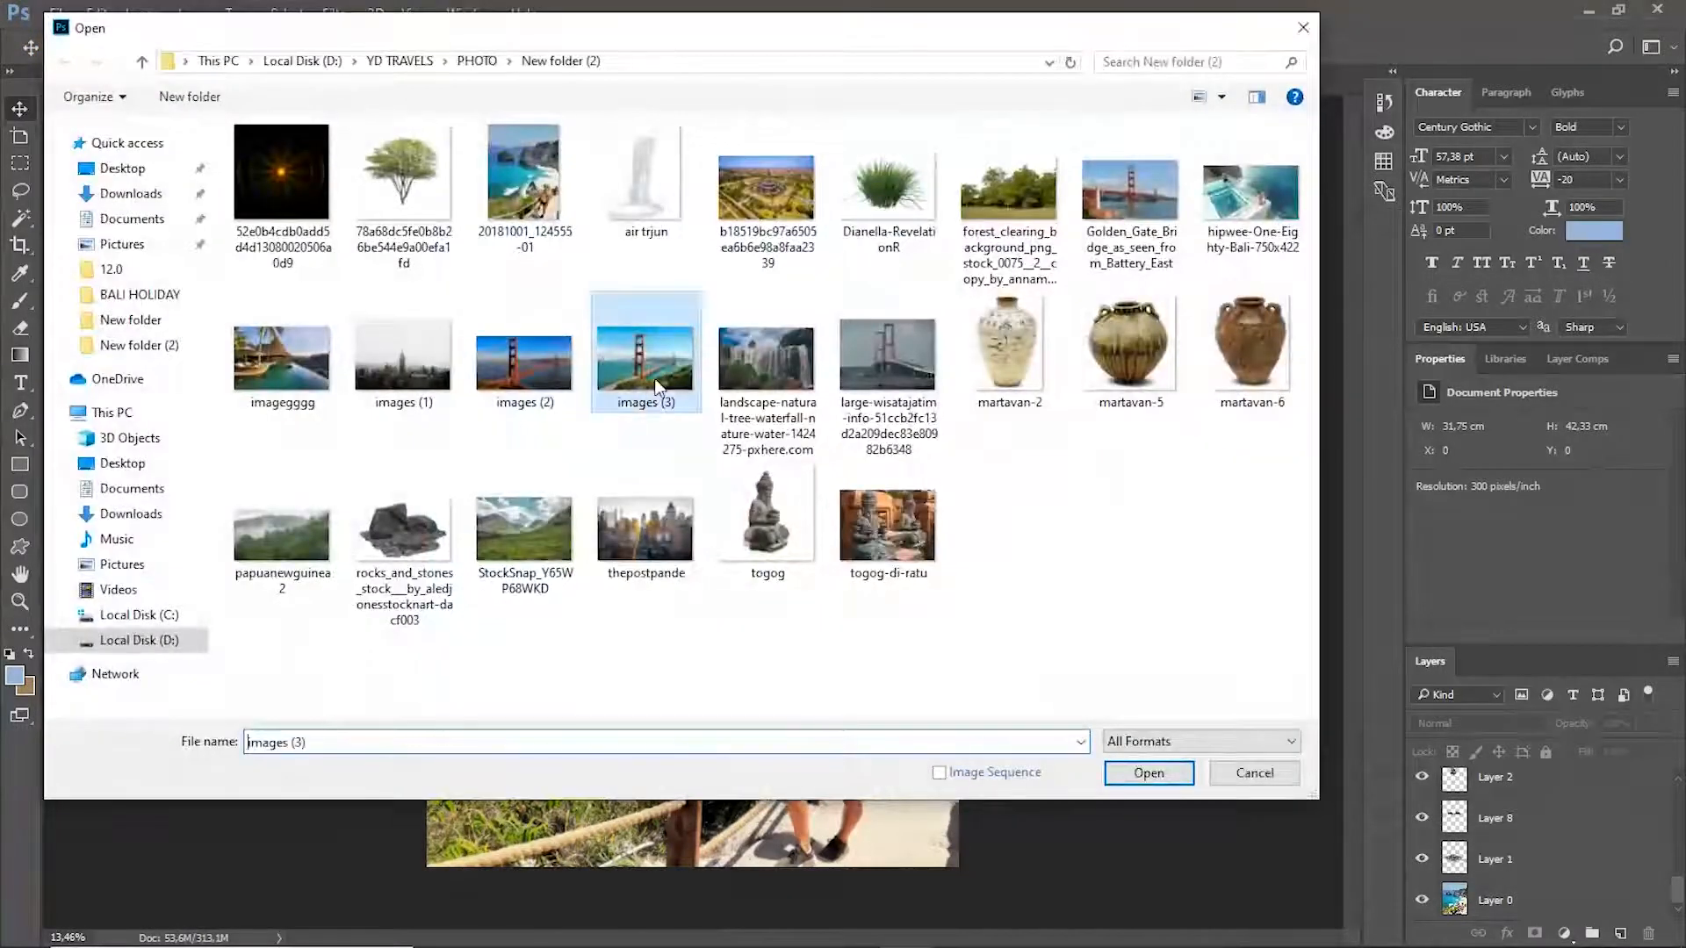
{"action": "double_click", "coordinate": [678, 354]}
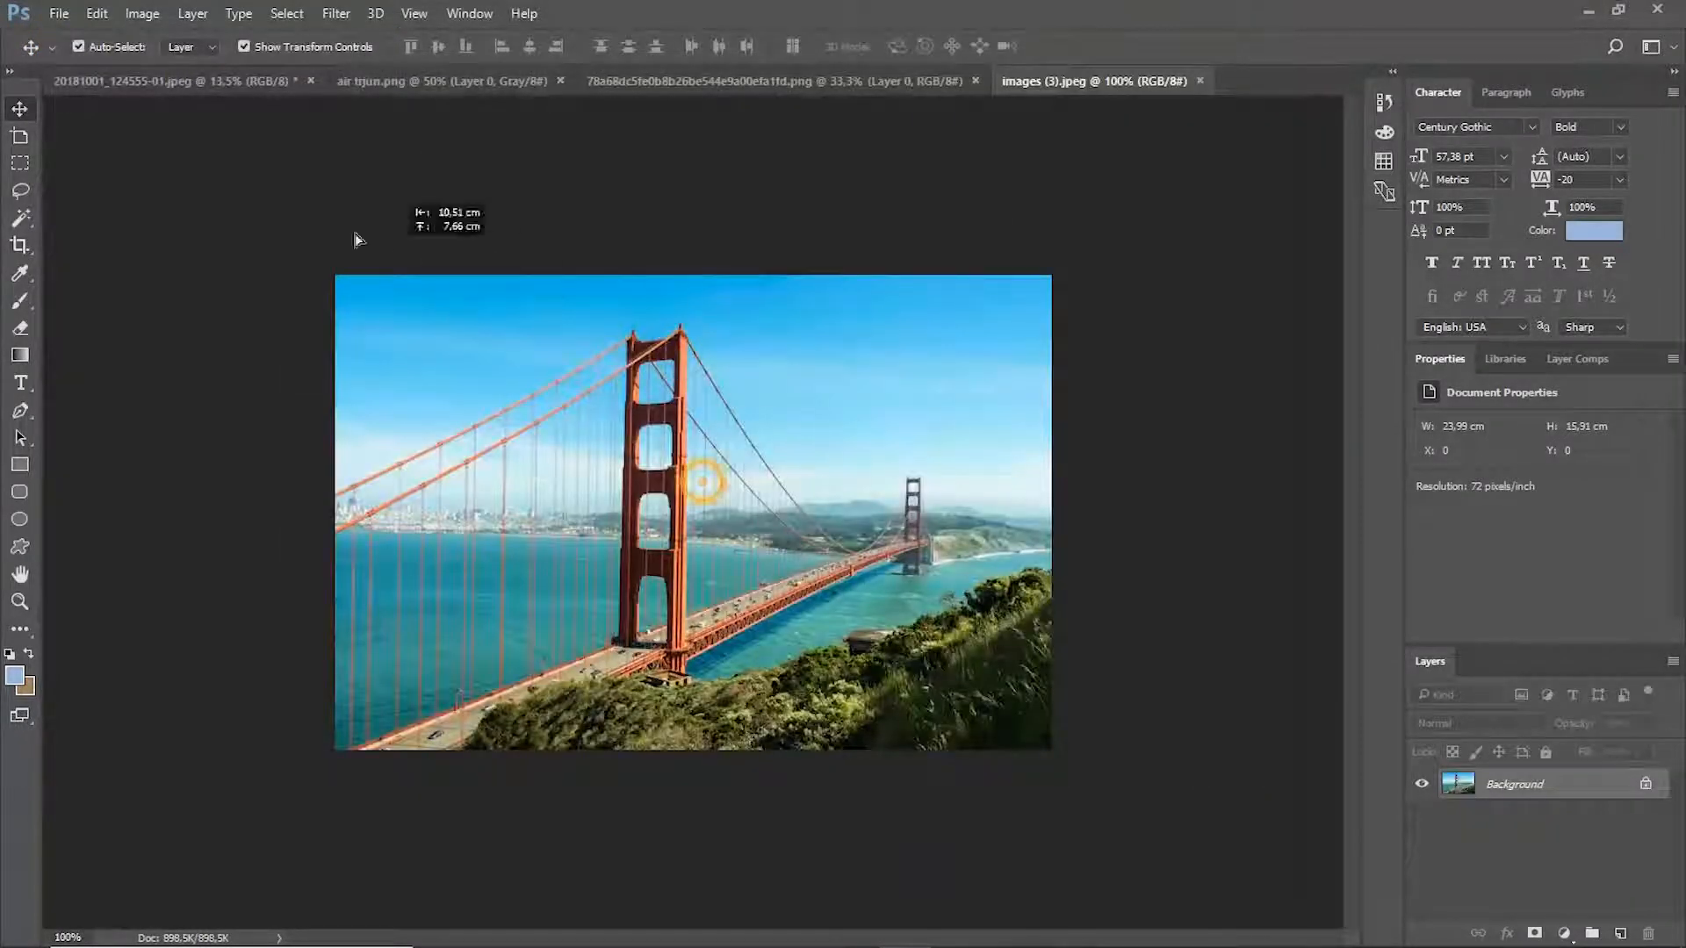
Bring the bridge photo into the composite, scaled to about 15.13 × 10.03 cm, over the sea at the coastal photo's left edge.
{"action": "left_click_drag", "start_coordinate": [190, 95], "coordinate": [387, 650]}
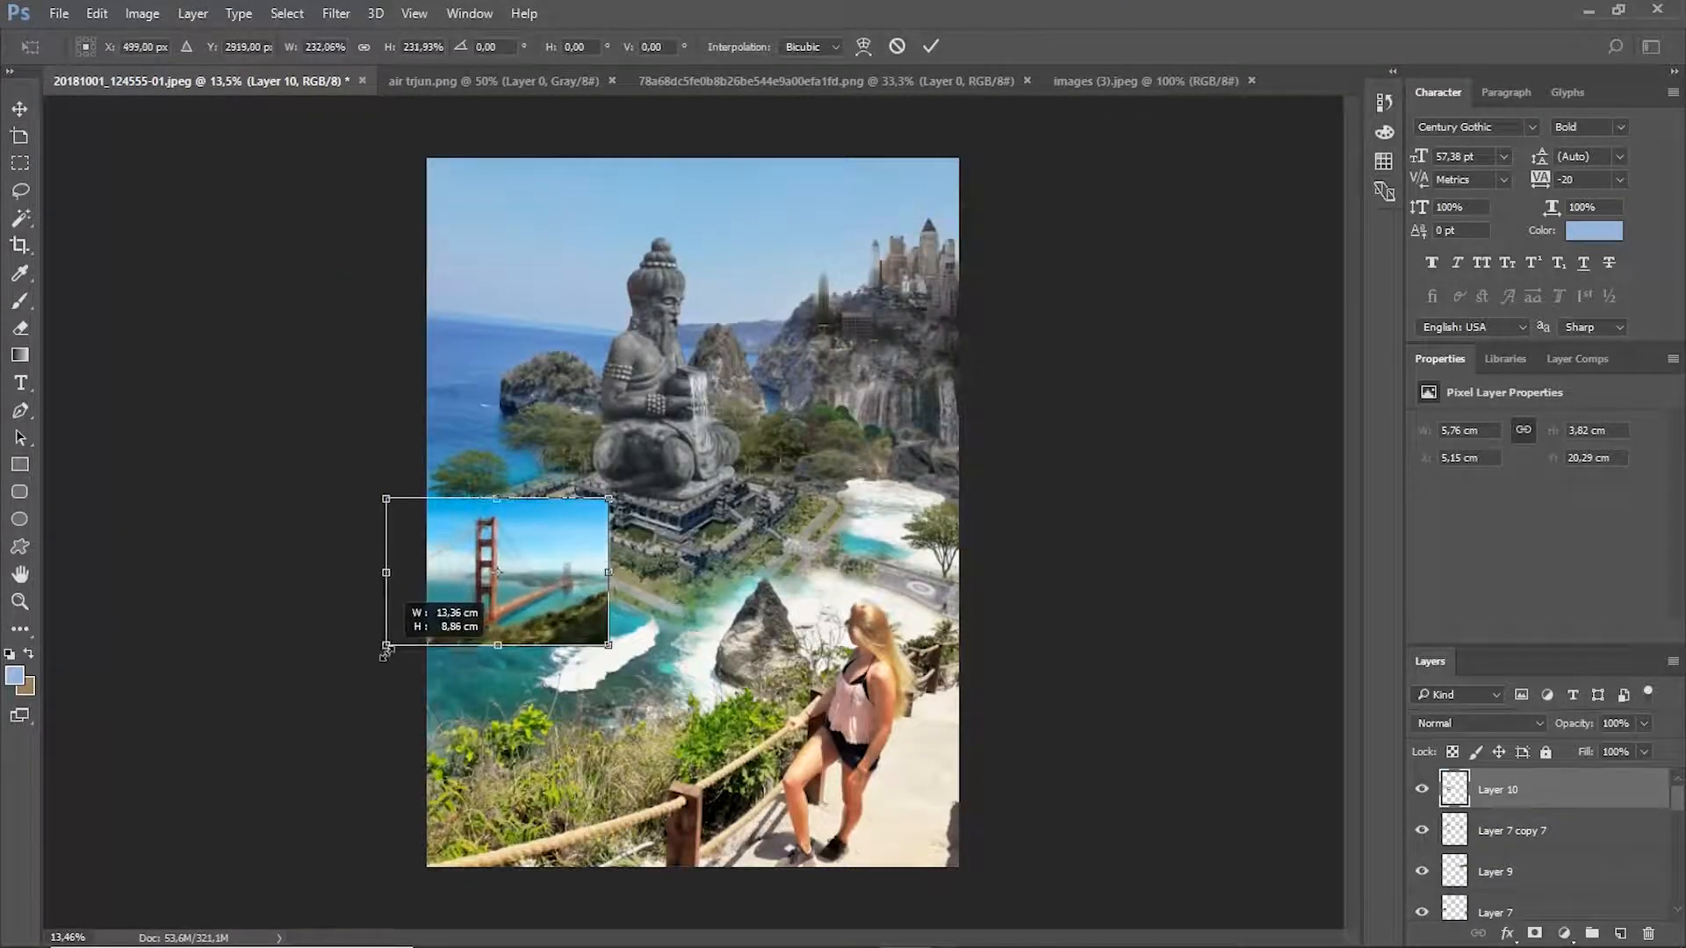
{"action": "mouse_move", "coordinate": [582, 600]}
{"action": "left_mouse_down"}
{"action": "mouse_move", "coordinate": [527, 729]}
{"action": "mouse_move", "coordinate": [568, 587]}
{"action": "left_mouse_up"}
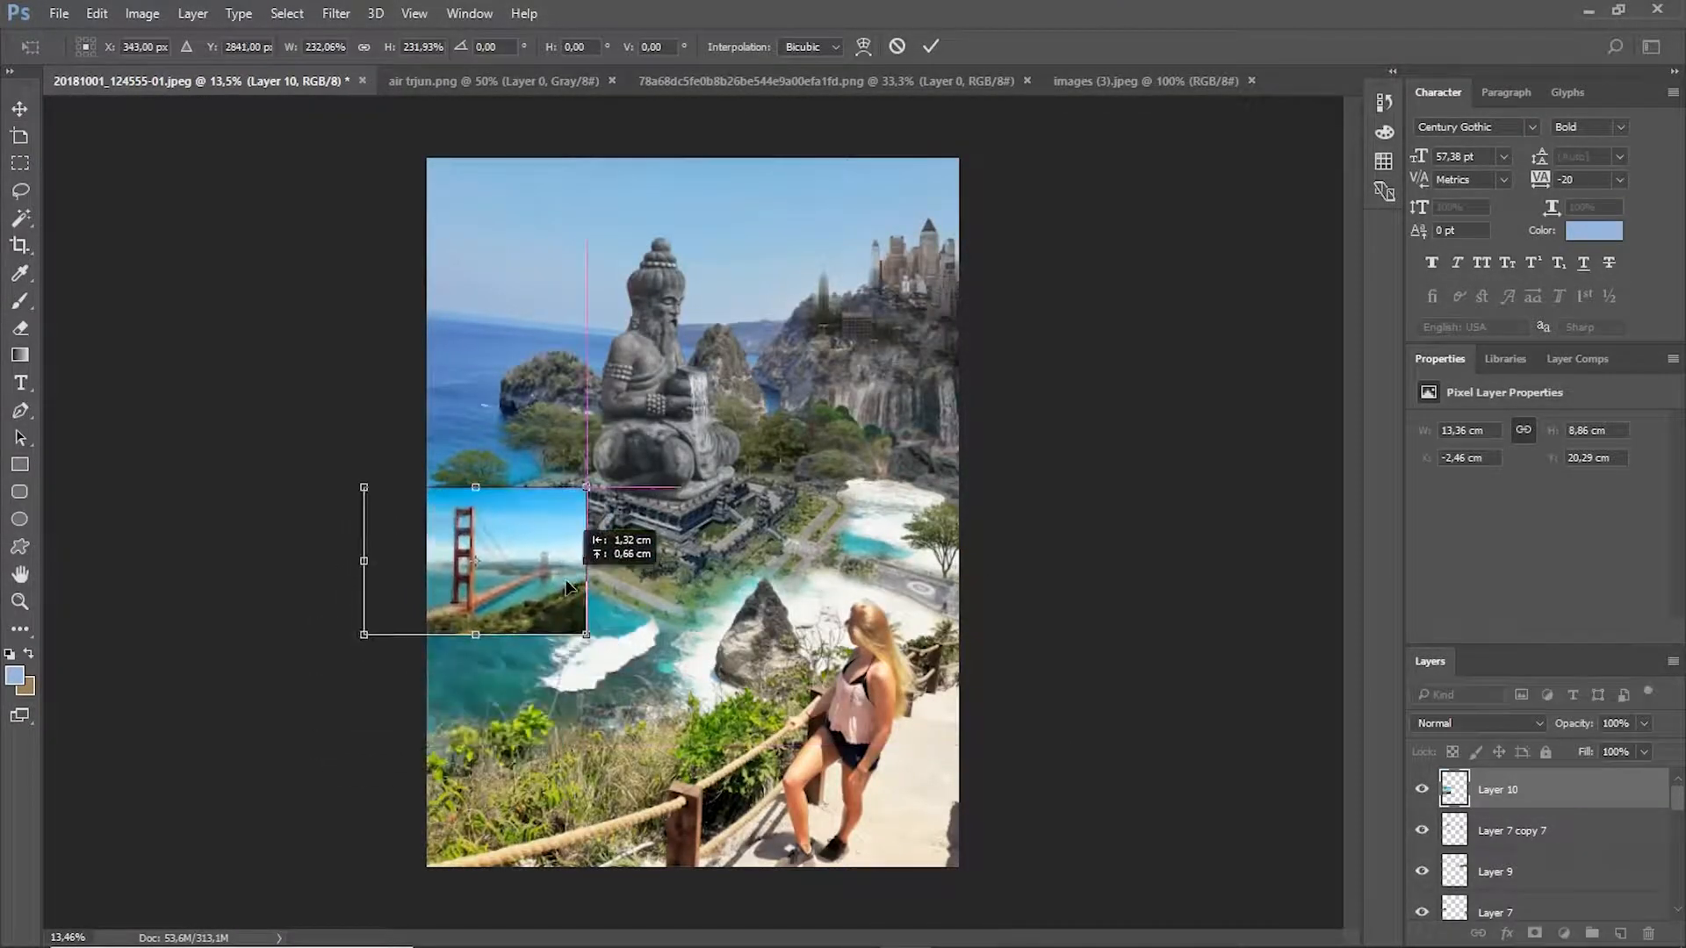
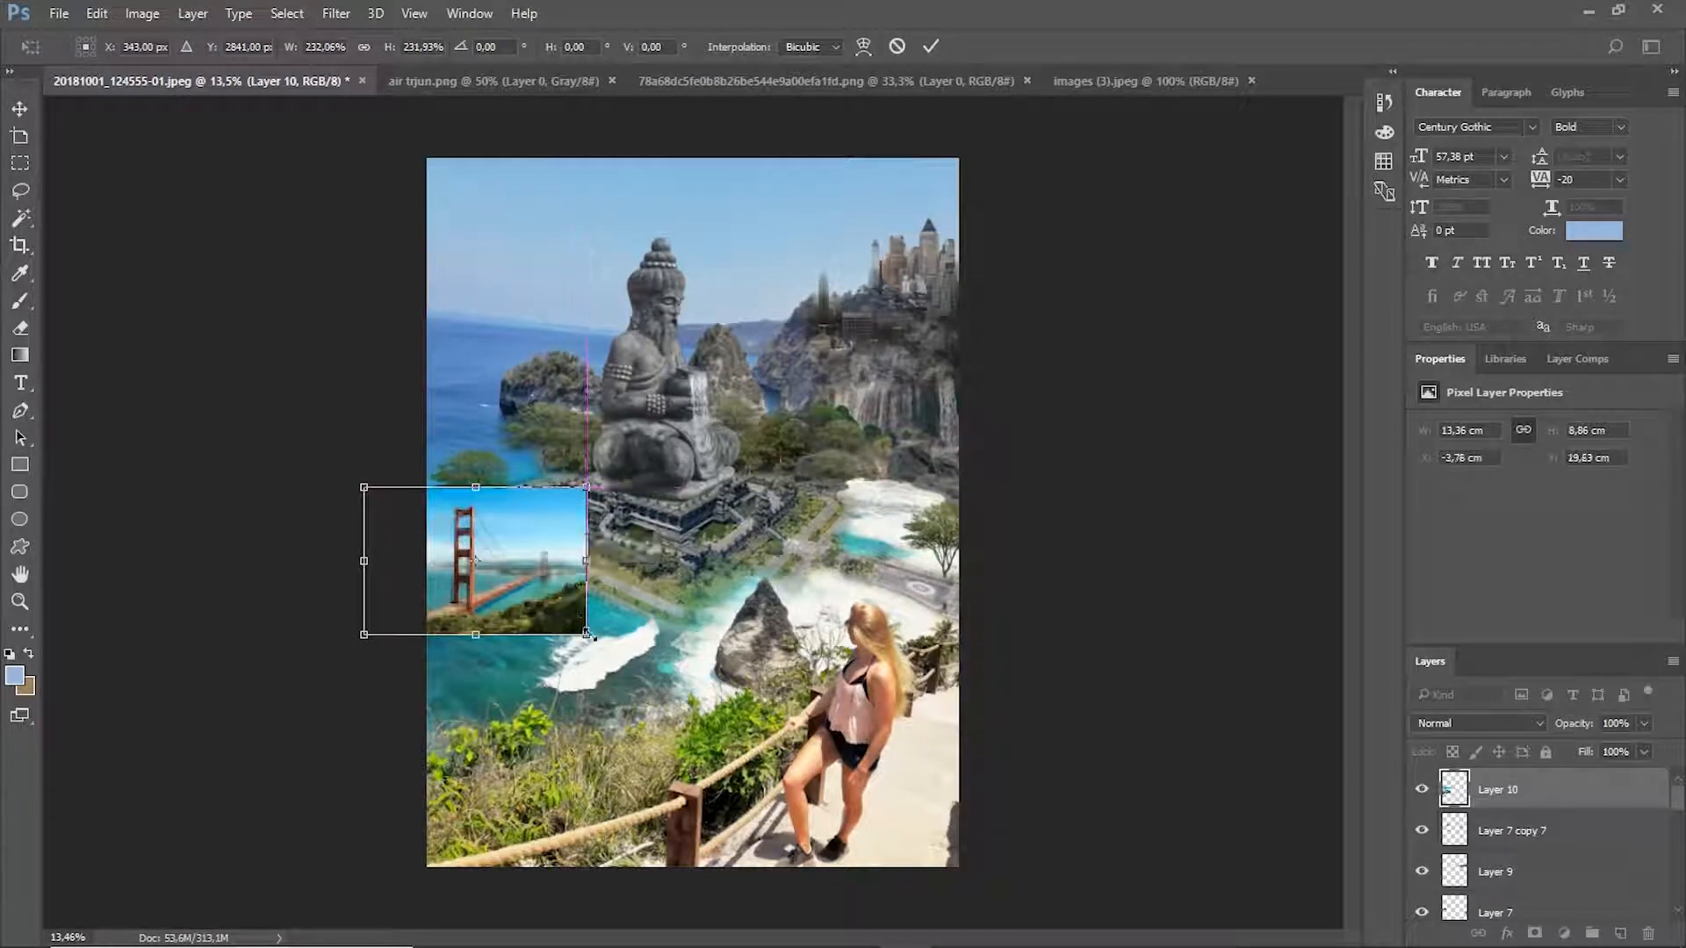
{"action": "left_click_drag", "start_coordinate": [590, 636], "coordinate": [613, 648]}
{"action": "left_click_drag", "start_coordinate": [567, 577], "coordinate": [556, 561]}
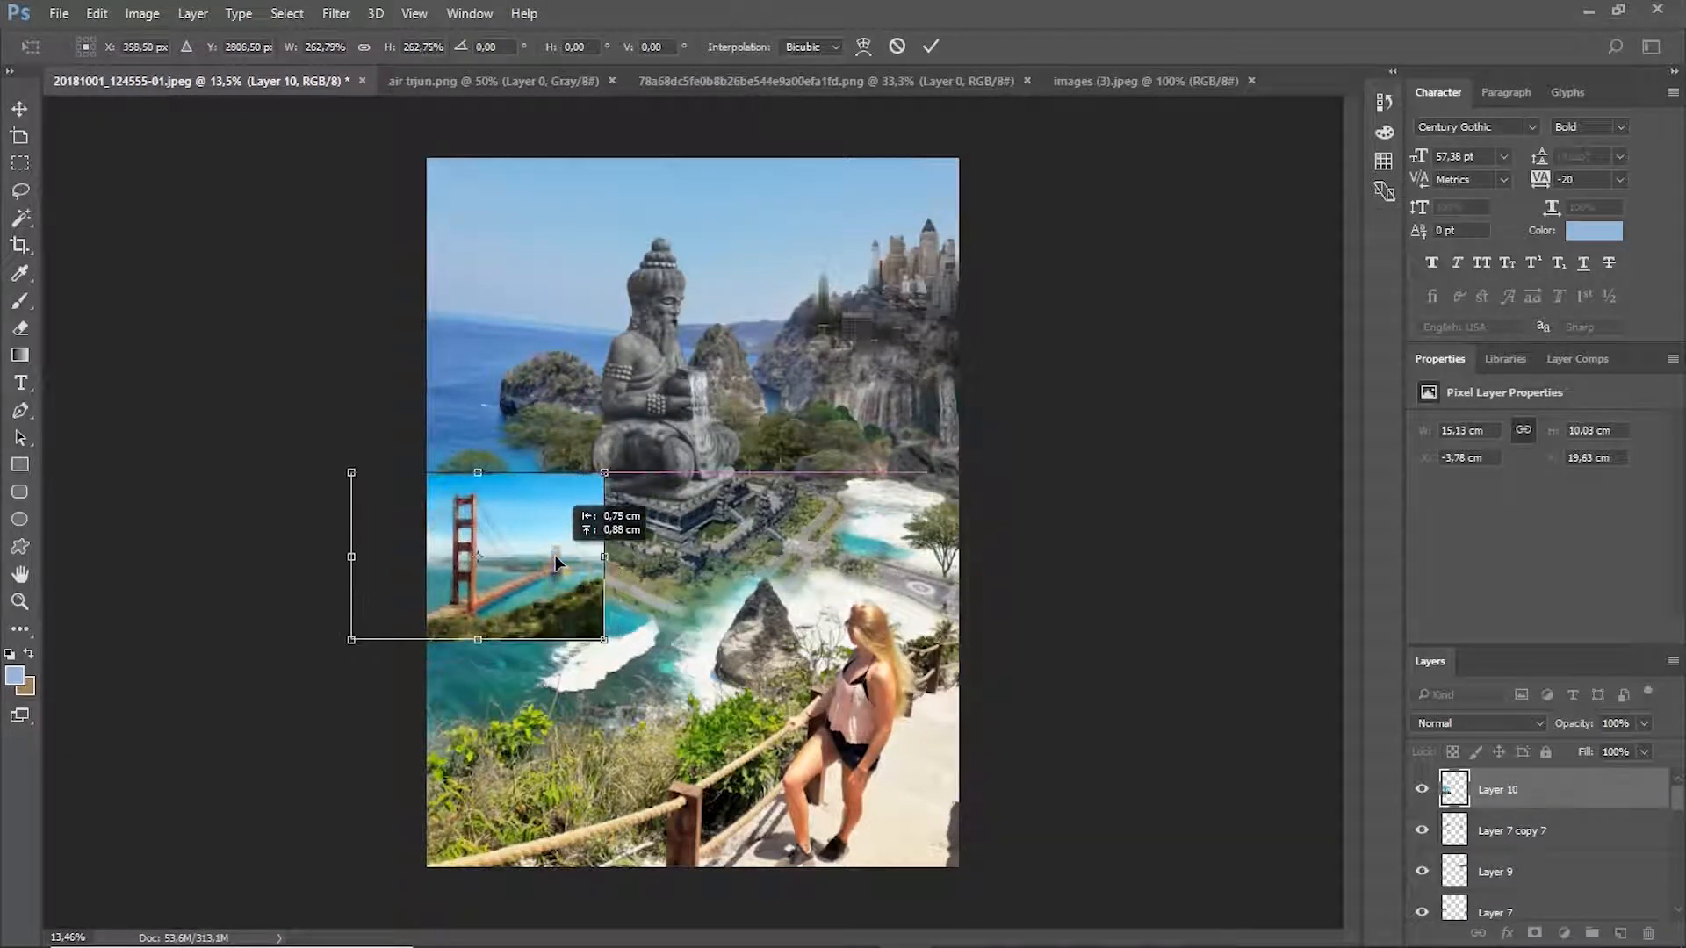
{"action": "left_click", "coordinate": [930, 48]}
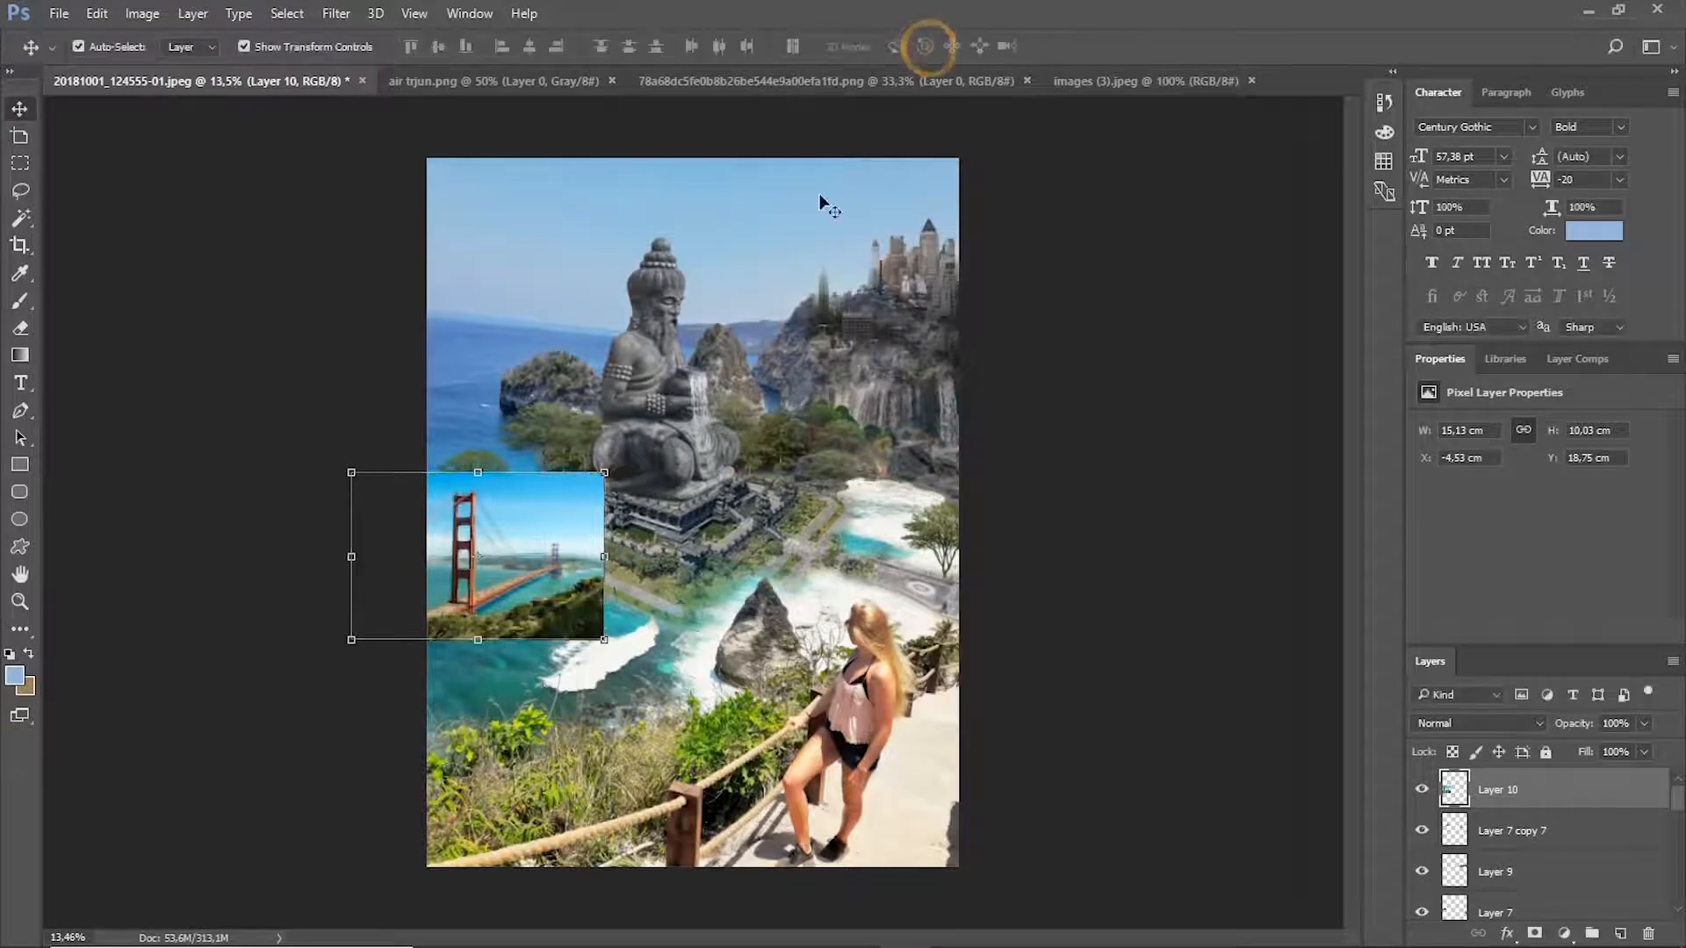
Enlarge the bridge layer to about 20.12 × 13.72 cm and rotate it about -1.97 degrees beside the monument island.
{"action": "scroll", "coordinate": [558, 582], "scroll_direction": "up", "scroll_amount": 7}
{"action": "scroll", "coordinate": [558, 595], "scroll_direction": "down", "scroll_amount": 5}
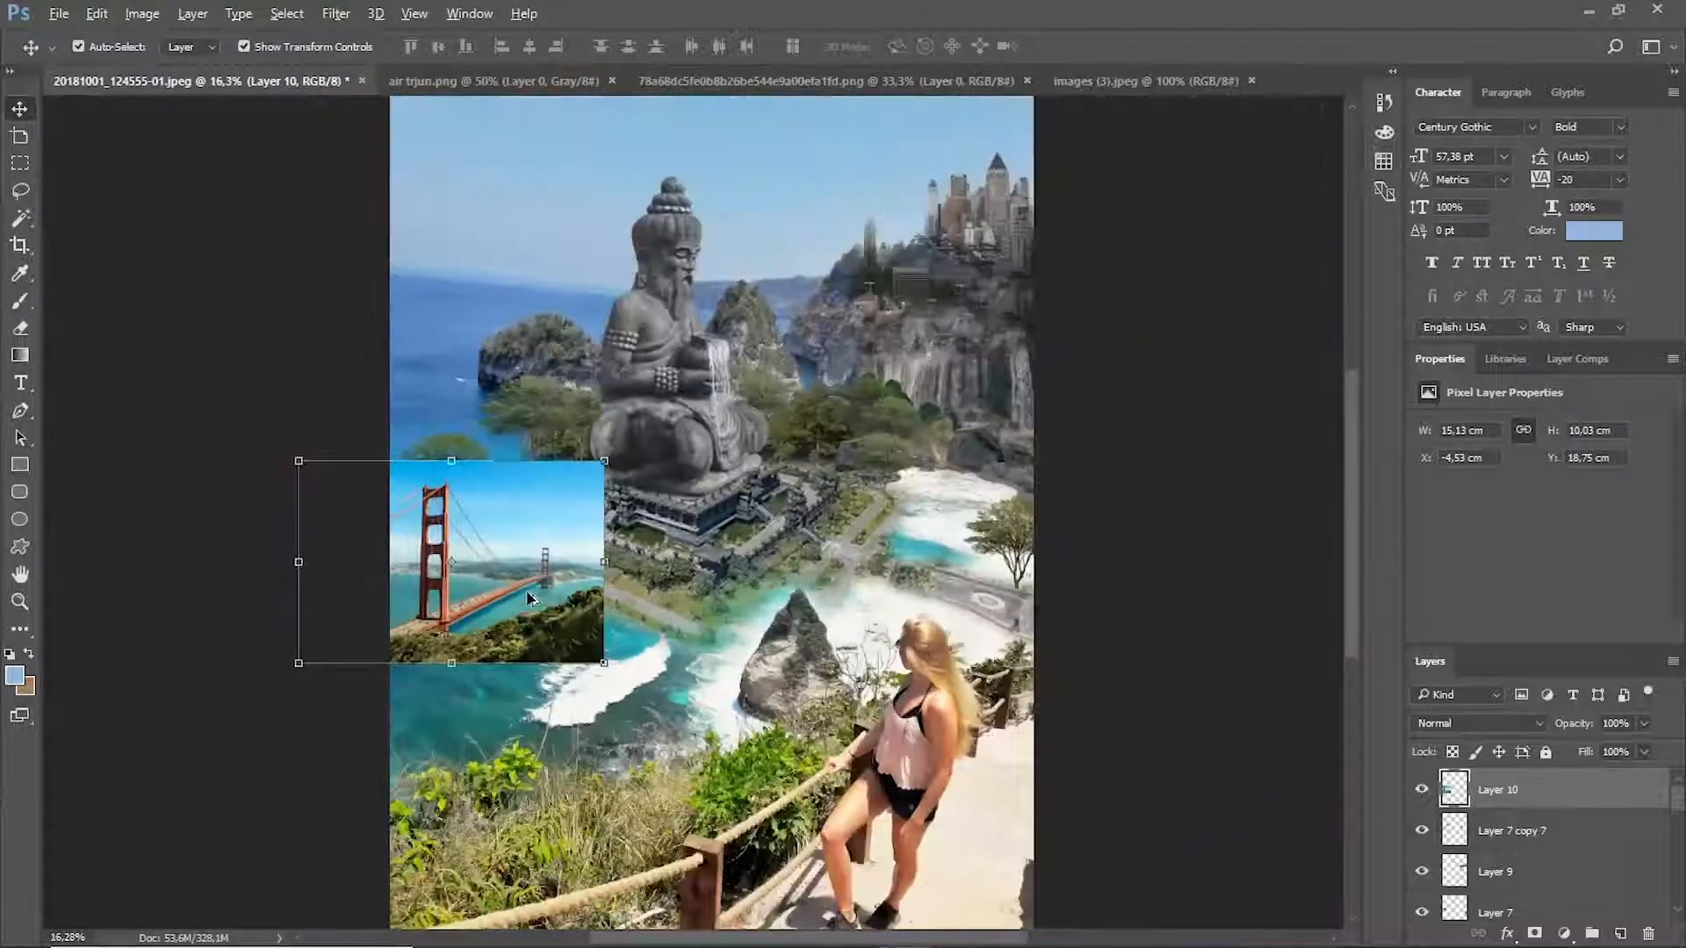
{"action": "scroll", "coordinate": [527, 597], "scroll_direction": "up", "scroll_amount": 1}
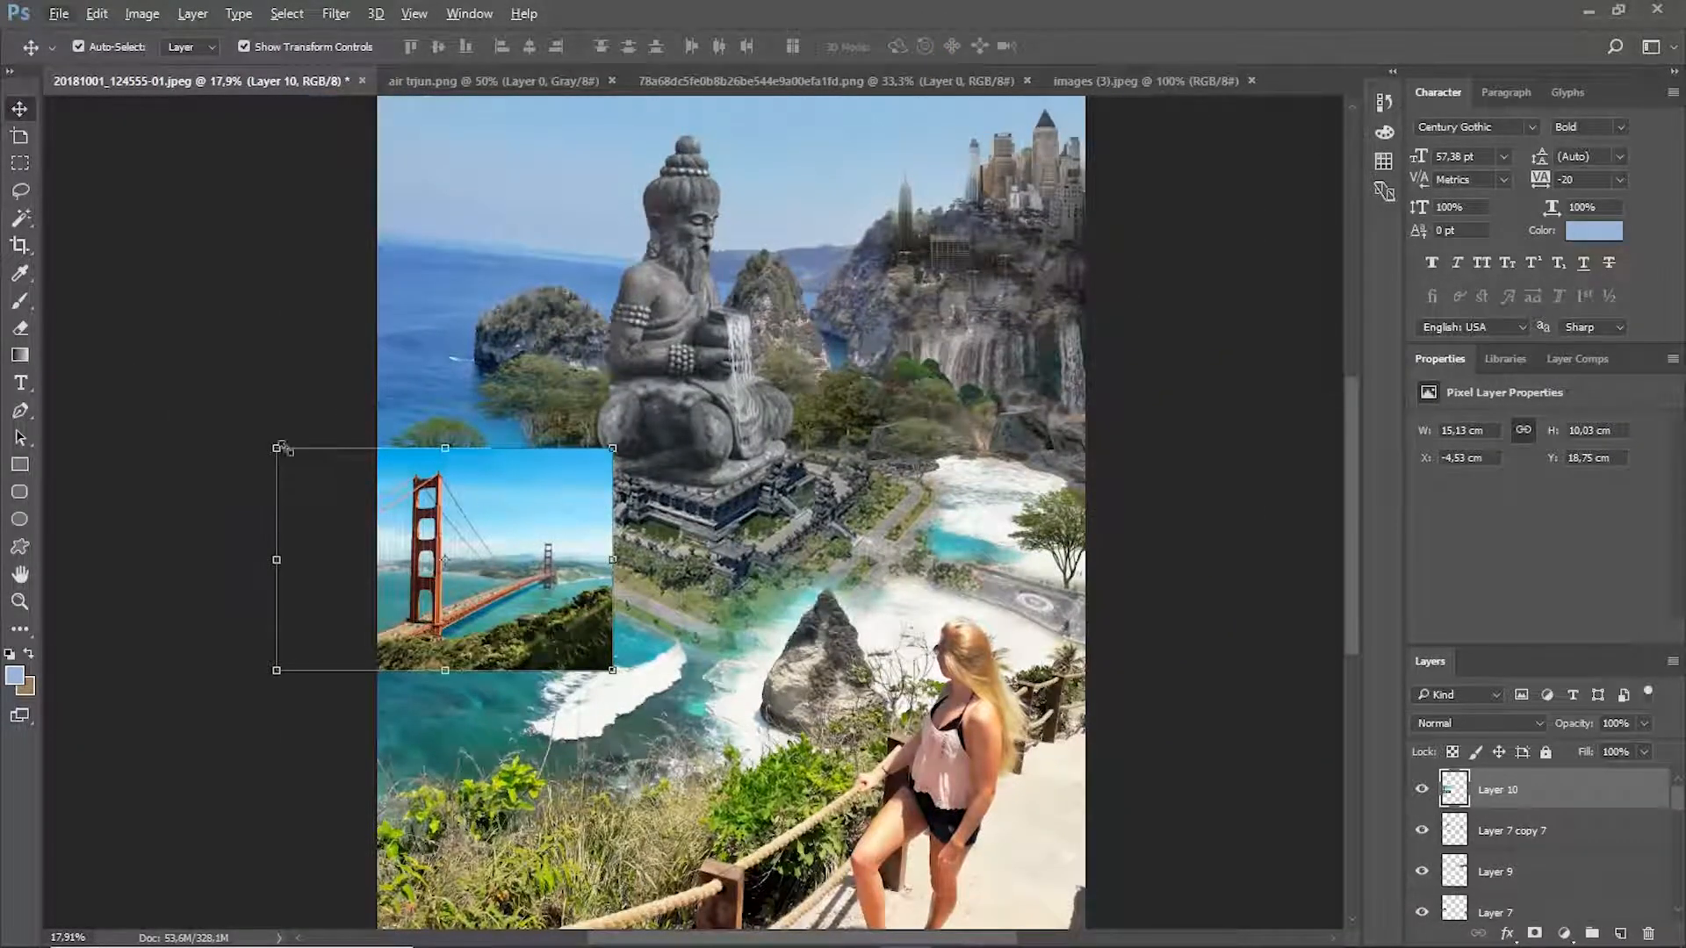
{"action": "left_click_drag", "start_coordinate": [276, 447], "coordinate": [175, 381]}
{"action": "left_click_drag", "start_coordinate": [460, 497], "coordinate": [519, 508]}
{"action": "left_click_drag", "start_coordinate": [689, 715], "coordinate": [694, 706]}
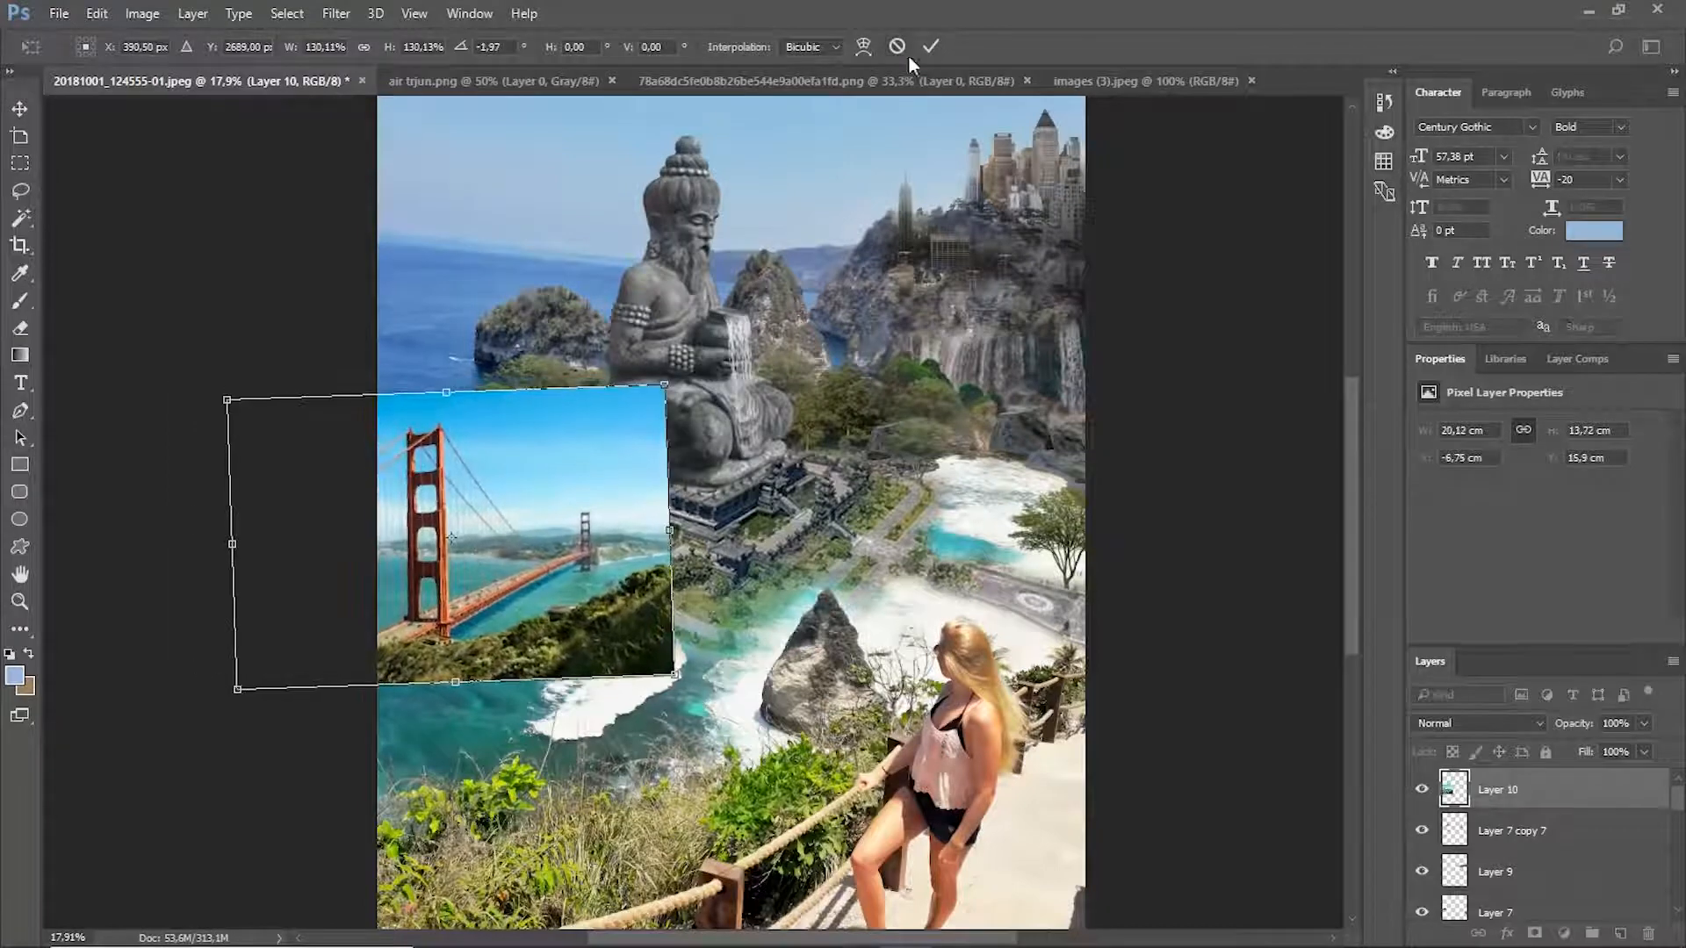
{"action": "left_click", "coordinate": [930, 46]}
Erase the bridge photo's upper sky and hilly foreground with a soft Eraser to blend it into the sea and island.
{"action": "left_click", "coordinate": [20, 328]}
{"action": "left_click_drag", "start_coordinate": [474, 378], "coordinate": [632, 386]}
{"action": "right_click", "coordinate": [712, 377]}
{"action": "left_click", "coordinate": [912, 433]}
{"action": "mouse_move", "coordinate": [553, 430]}
{"action": "left_mouse_down"}
{"action": "mouse_move", "coordinate": [636, 518]}
{"action": "mouse_move", "coordinate": [640, 615]}
{"action": "left_mouse_up"}
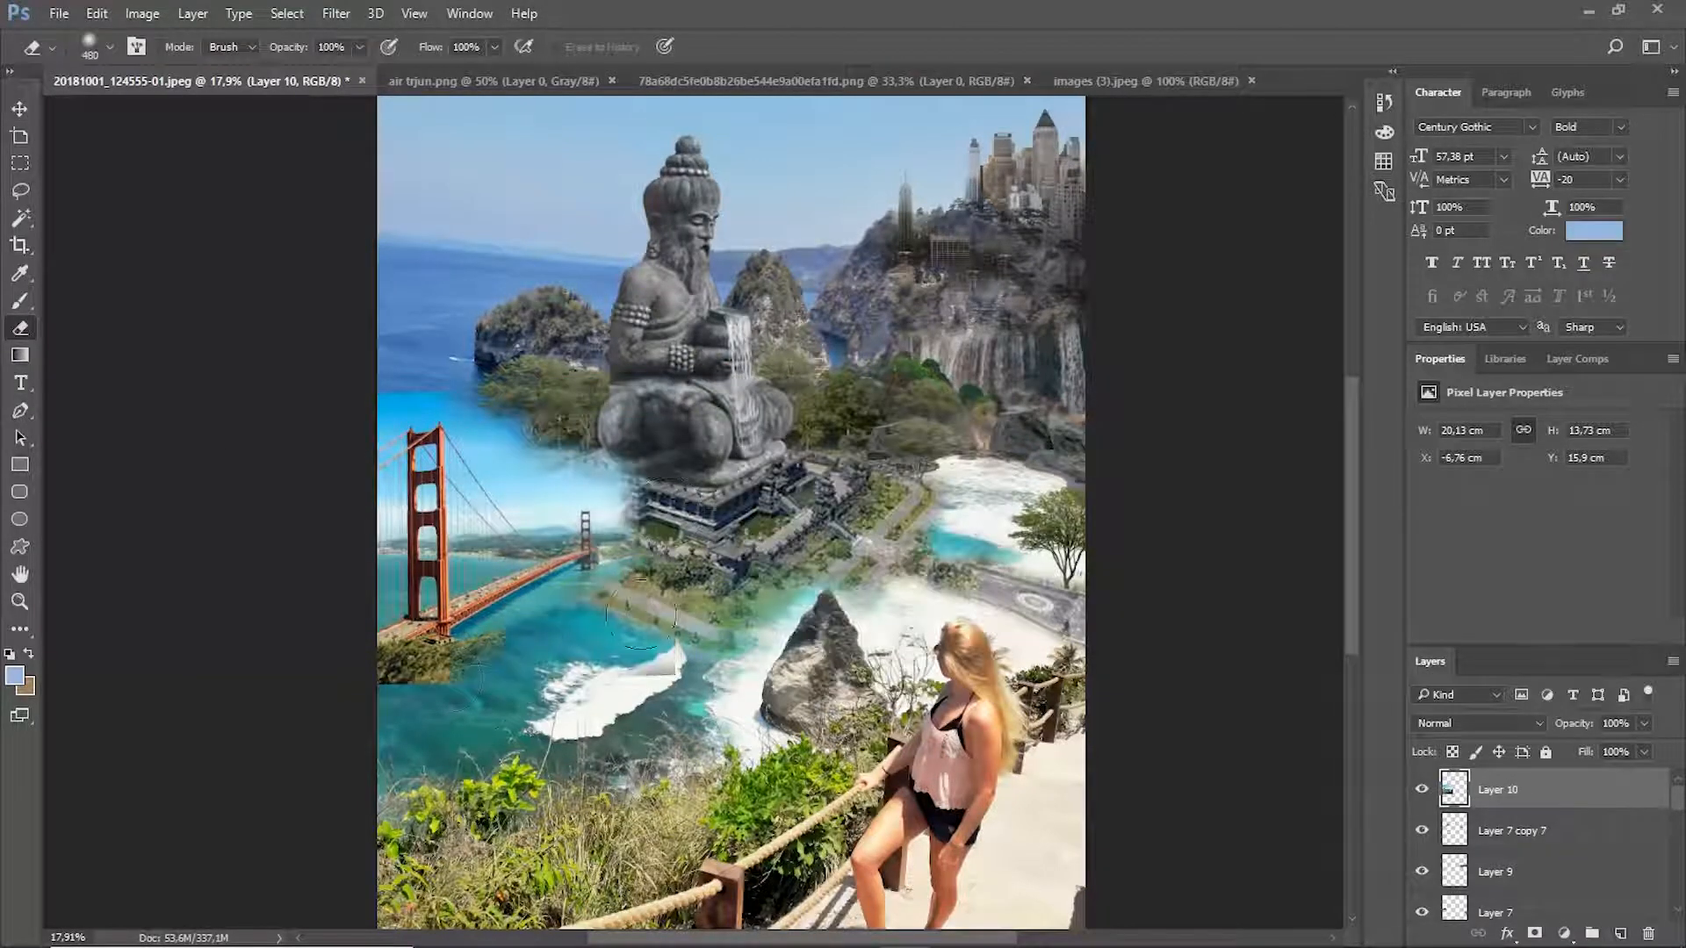
{"action": "left_click_drag", "start_coordinate": [589, 480], "coordinate": [614, 476]}
Select the bridge photo's sky between the towers with the Magic Wand, extend it with Similar, remove it and deselect.
{"action": "scroll", "coordinate": [188, 357], "scroll_direction": "up", "scroll_amount": 5}
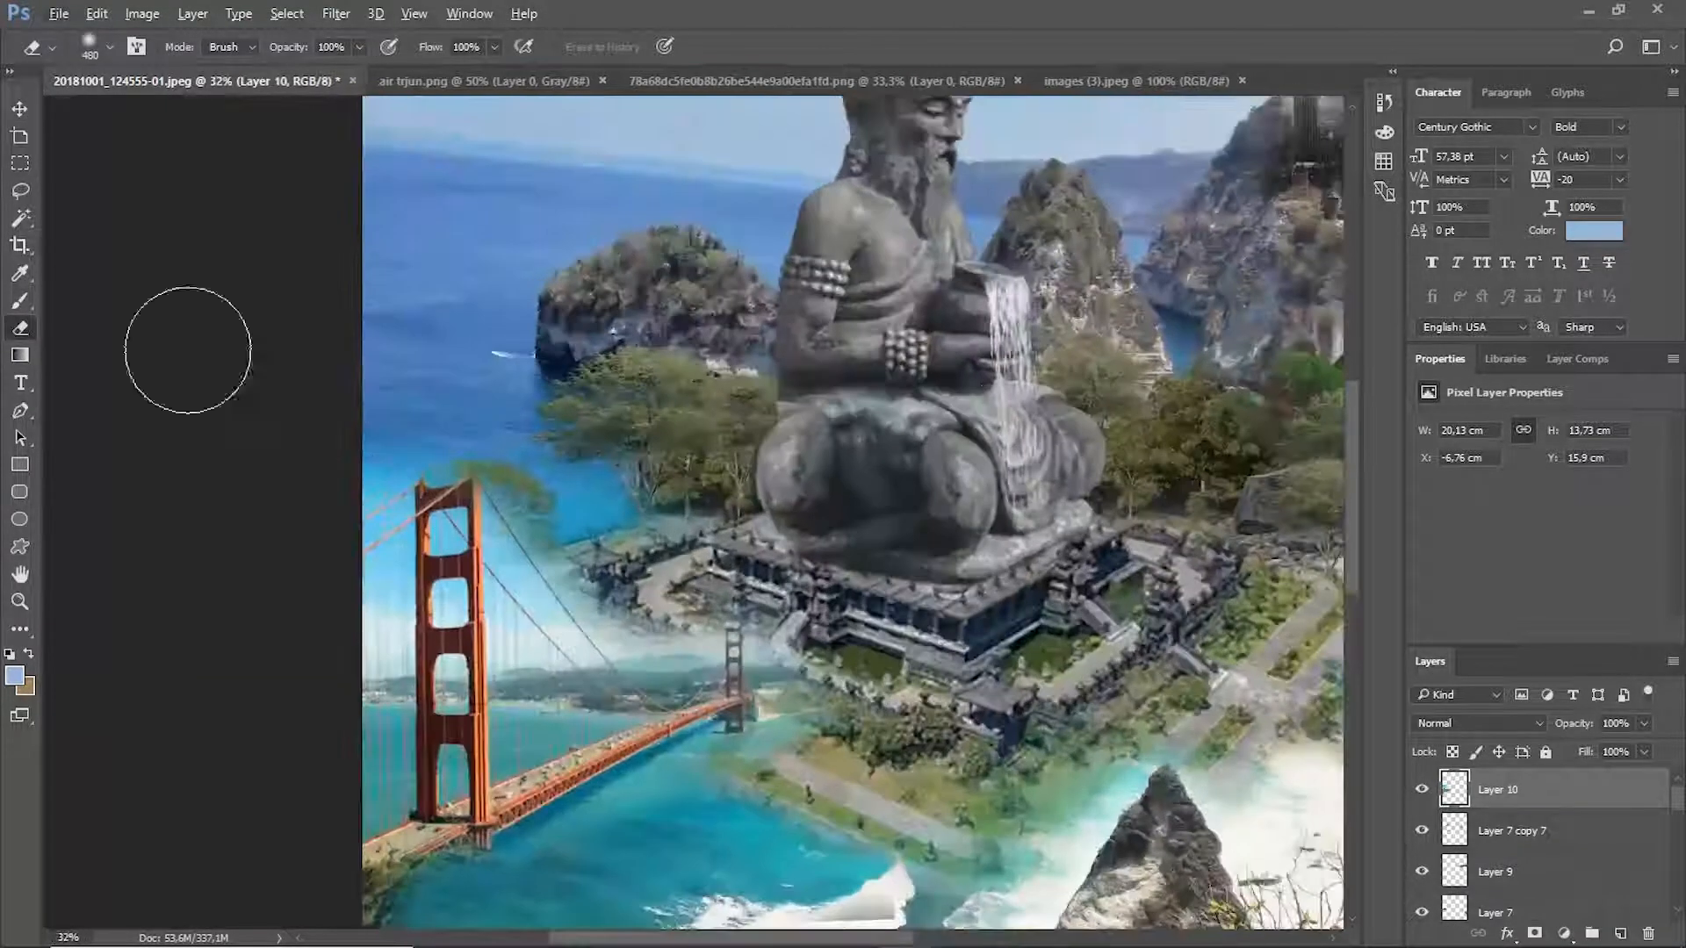
{"action": "key", "text": "w"}
{"action": "right_click", "coordinate": [451, 604]}
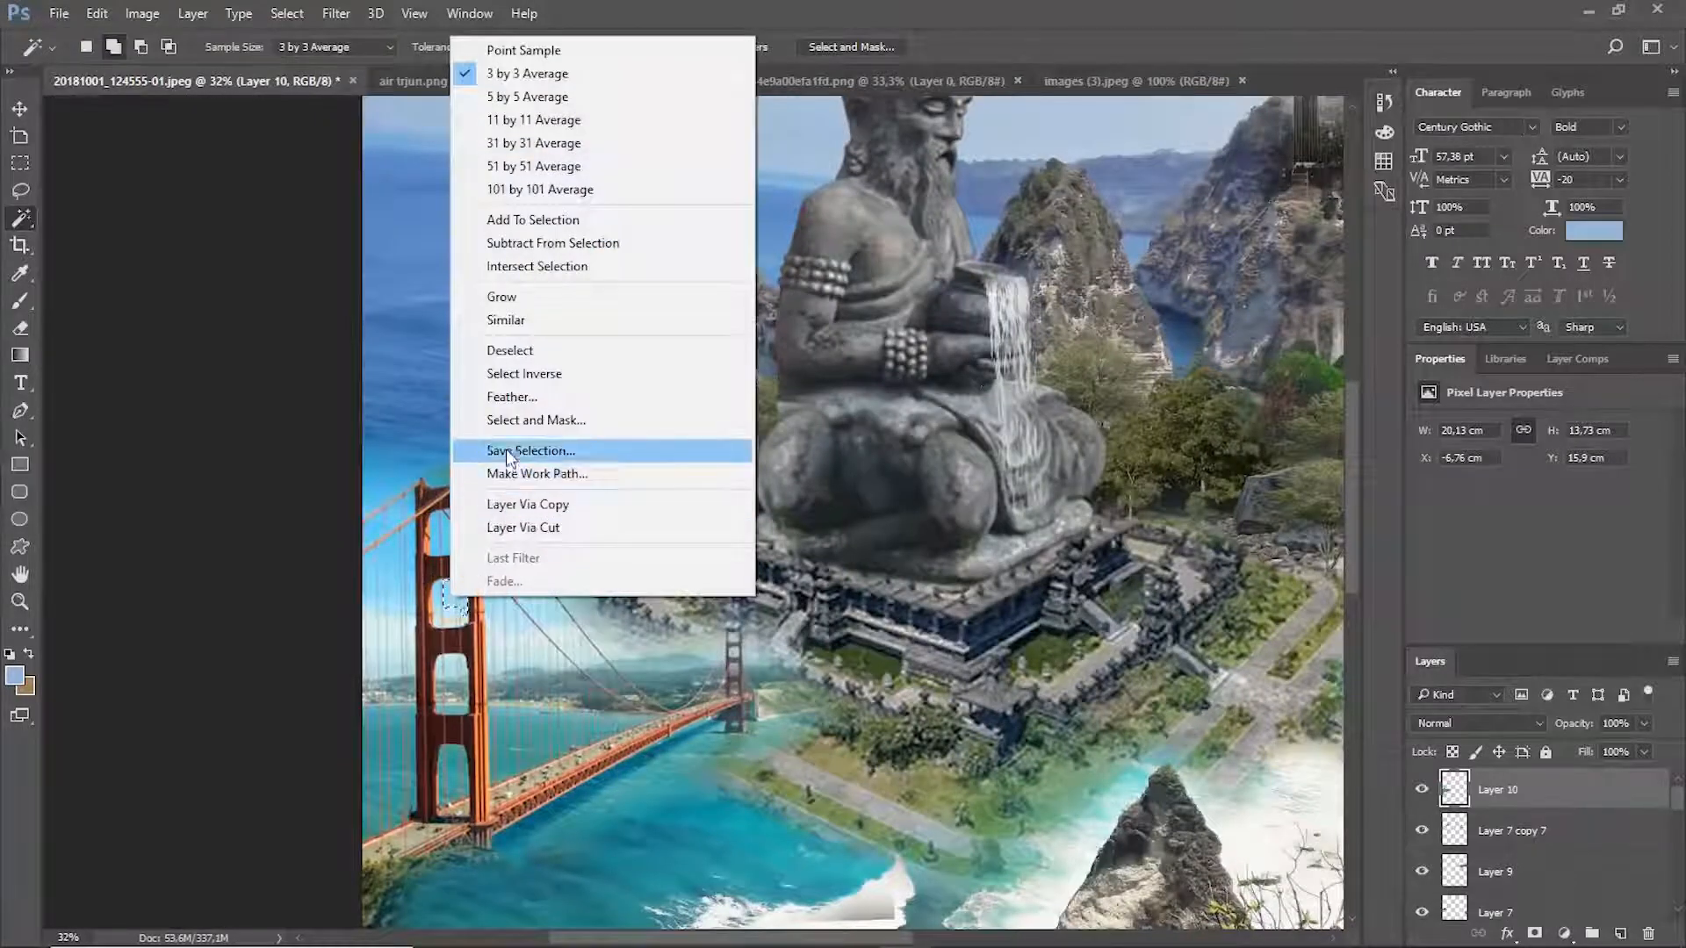
{"action": "left_click", "coordinate": [509, 320]}
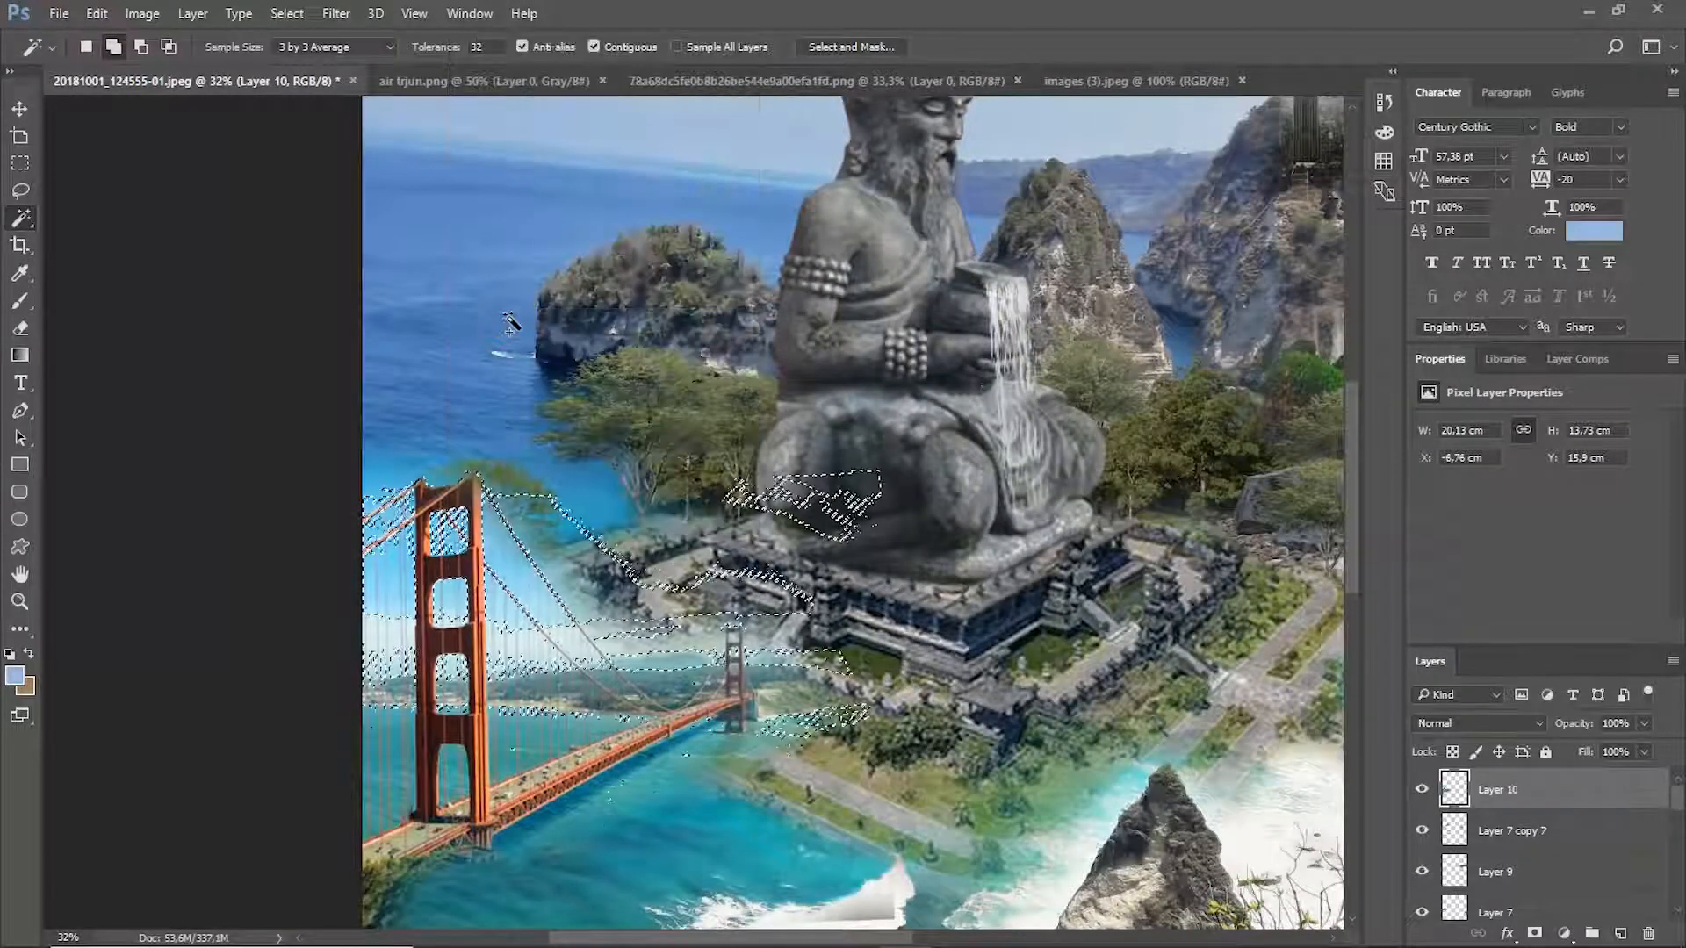
{"action": "key", "text": "ctrl+d"}
Select the leftover pale sky strip behind the bridge, expand the selection with Grow, and cut it away.
{"action": "scroll", "coordinate": [545, 497], "scroll_direction": "down", "scroll_amount": 5}
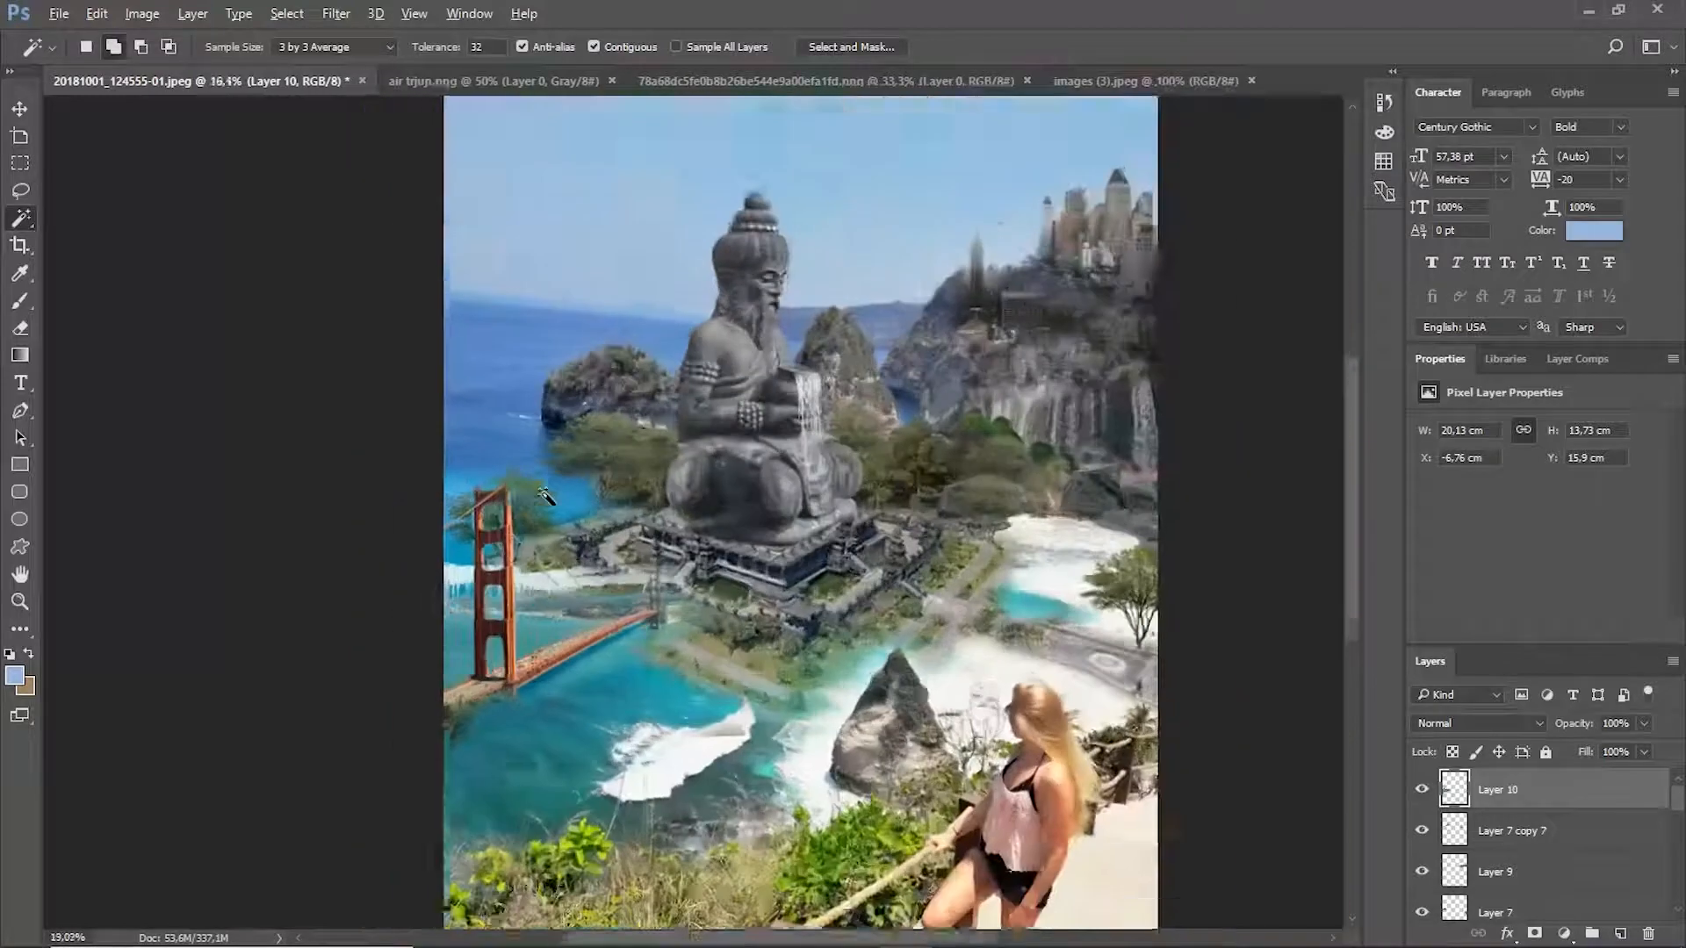
{"action": "scroll", "coordinate": [544, 496], "scroll_direction": "up", "scroll_amount": 5}
{"action": "left_click", "coordinate": [322, 555]}
{"action": "right_click", "coordinate": [334, 560]}
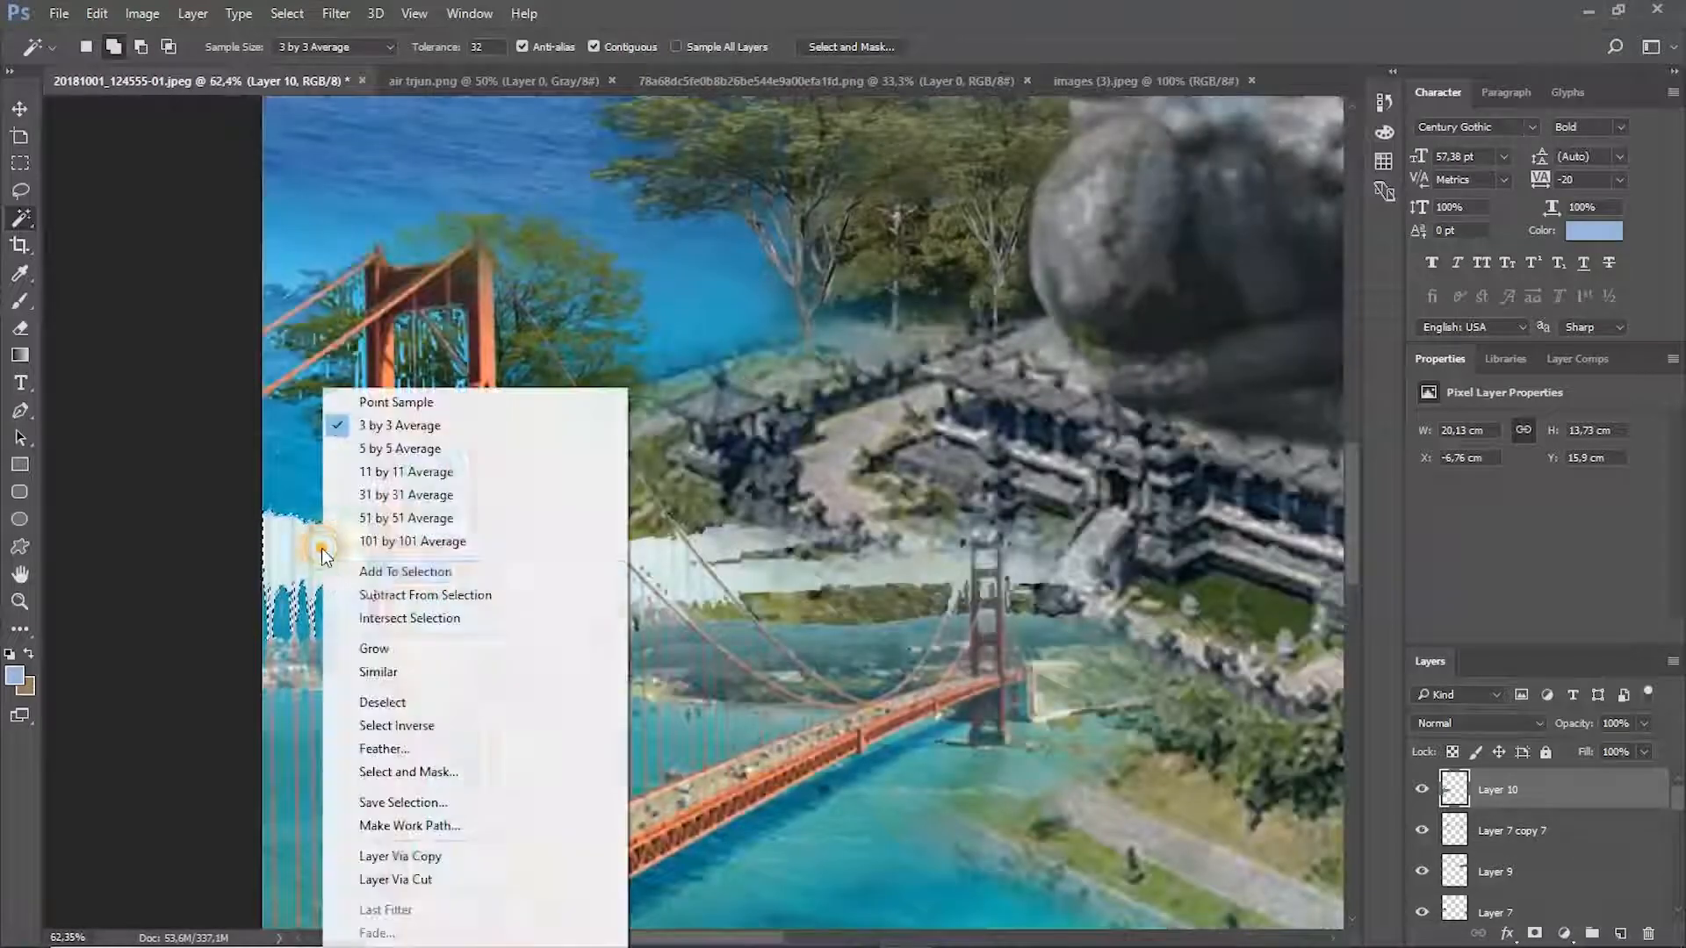
{"action": "left_click", "coordinate": [373, 647]}
{"action": "key", "text": "ctrl+x"}
Select the remaining blue sky around the near bridge tower with the Magic Wand and cut it from Layer 10.
{"action": "scroll", "coordinate": [474, 518], "scroll_direction": "down", "scroll_amount": 6}
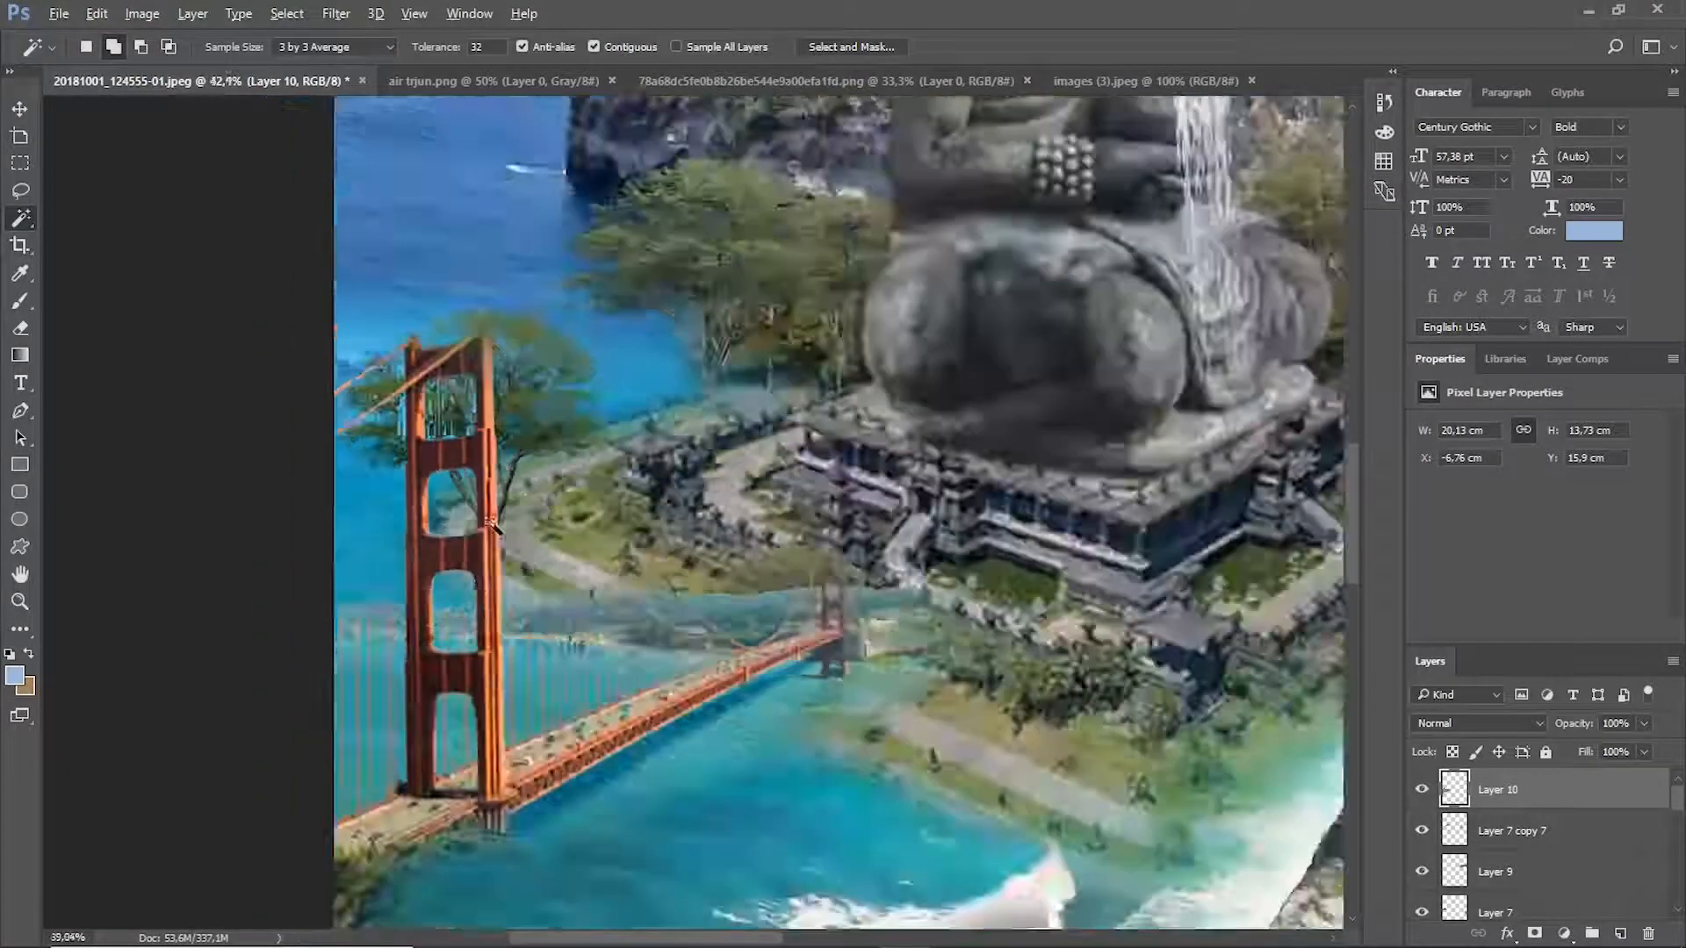
{"action": "scroll", "coordinate": [422, 493], "scroll_direction": "up", "scroll_amount": 4}
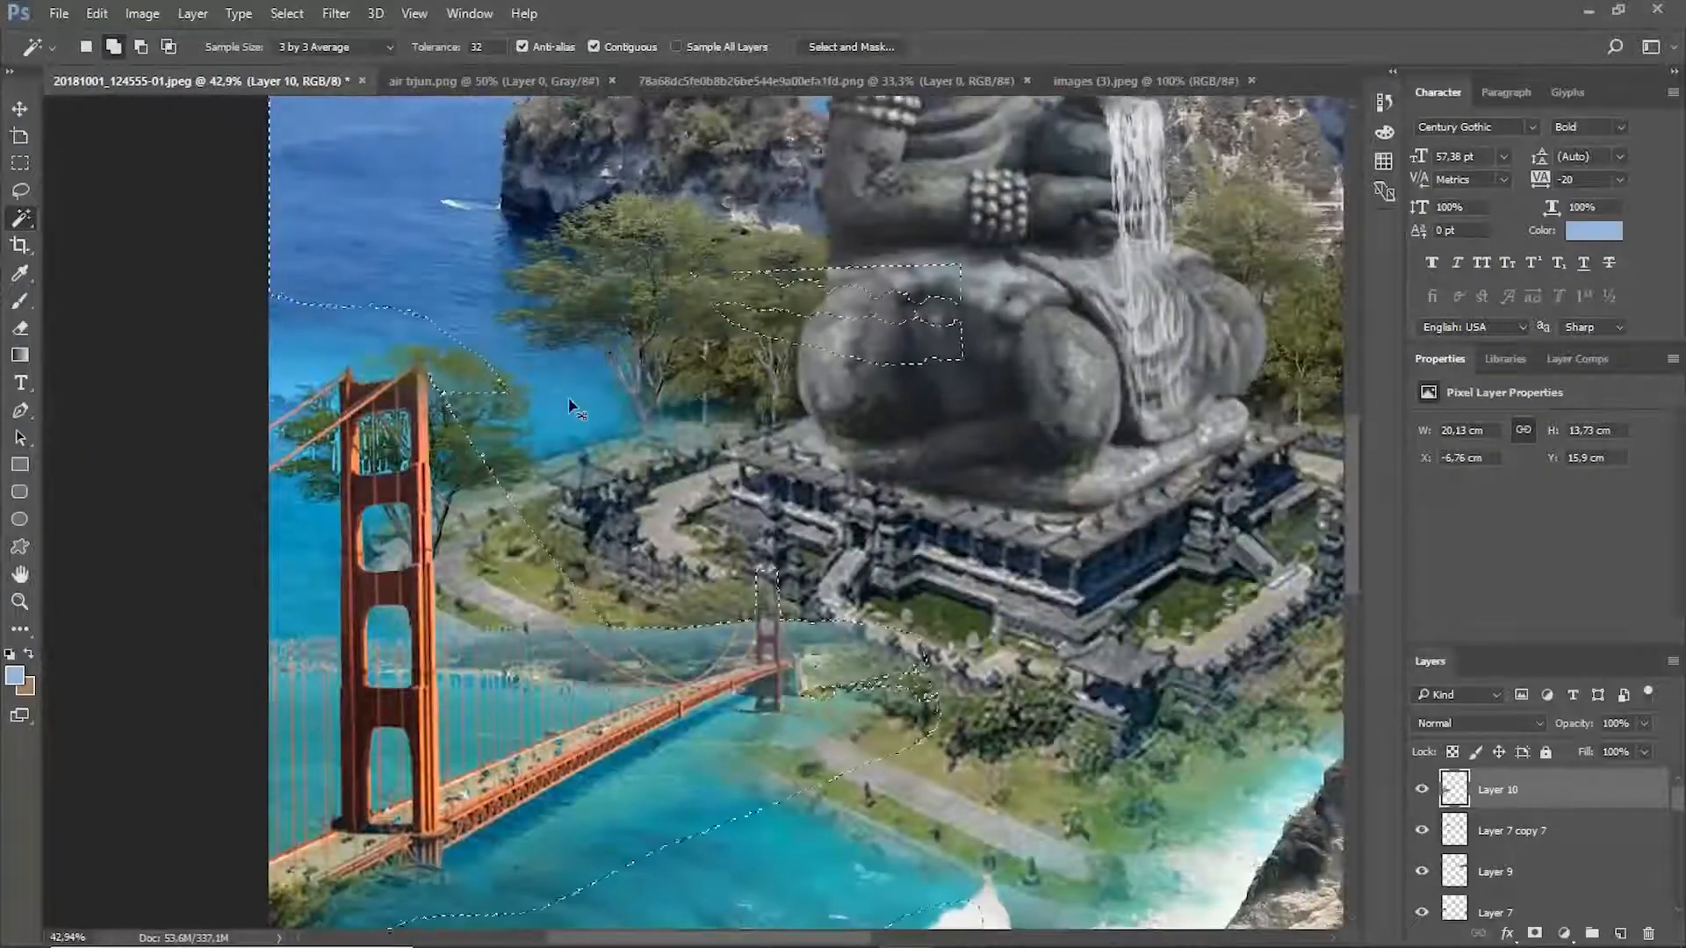
{"action": "left_click", "coordinate": [294, 377]}
{"action": "right_click", "coordinate": [288, 377]}
{"action": "left_click", "coordinate": [346, 662]}
{"action": "key", "text": "ctrl+x"}
Examine how the cut-out bridge blends with the sea and island, both up close and in the whole composite.
{"action": "scroll", "coordinate": [421, 369], "scroll_direction": "down", "scroll_amount": 5}
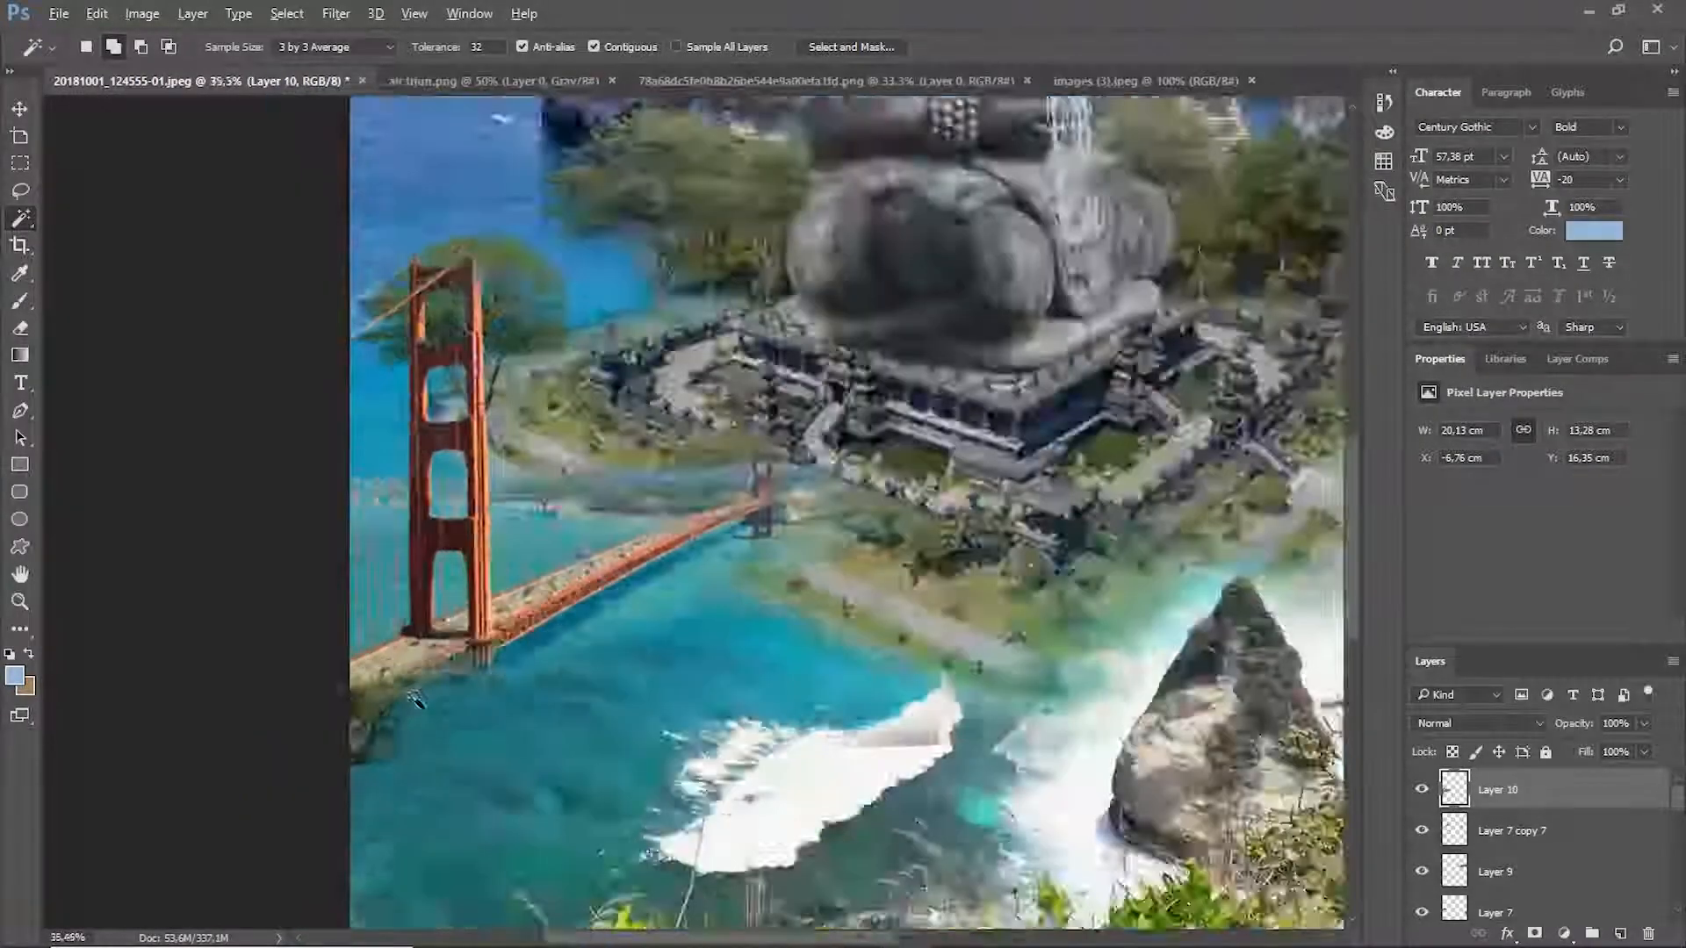
{"action": "left_click", "coordinate": [18, 112]}
{"action": "left_click", "coordinate": [20, 328]}
{"action": "scroll", "coordinate": [383, 605], "scroll_direction": "down", "scroll_amount": 5}
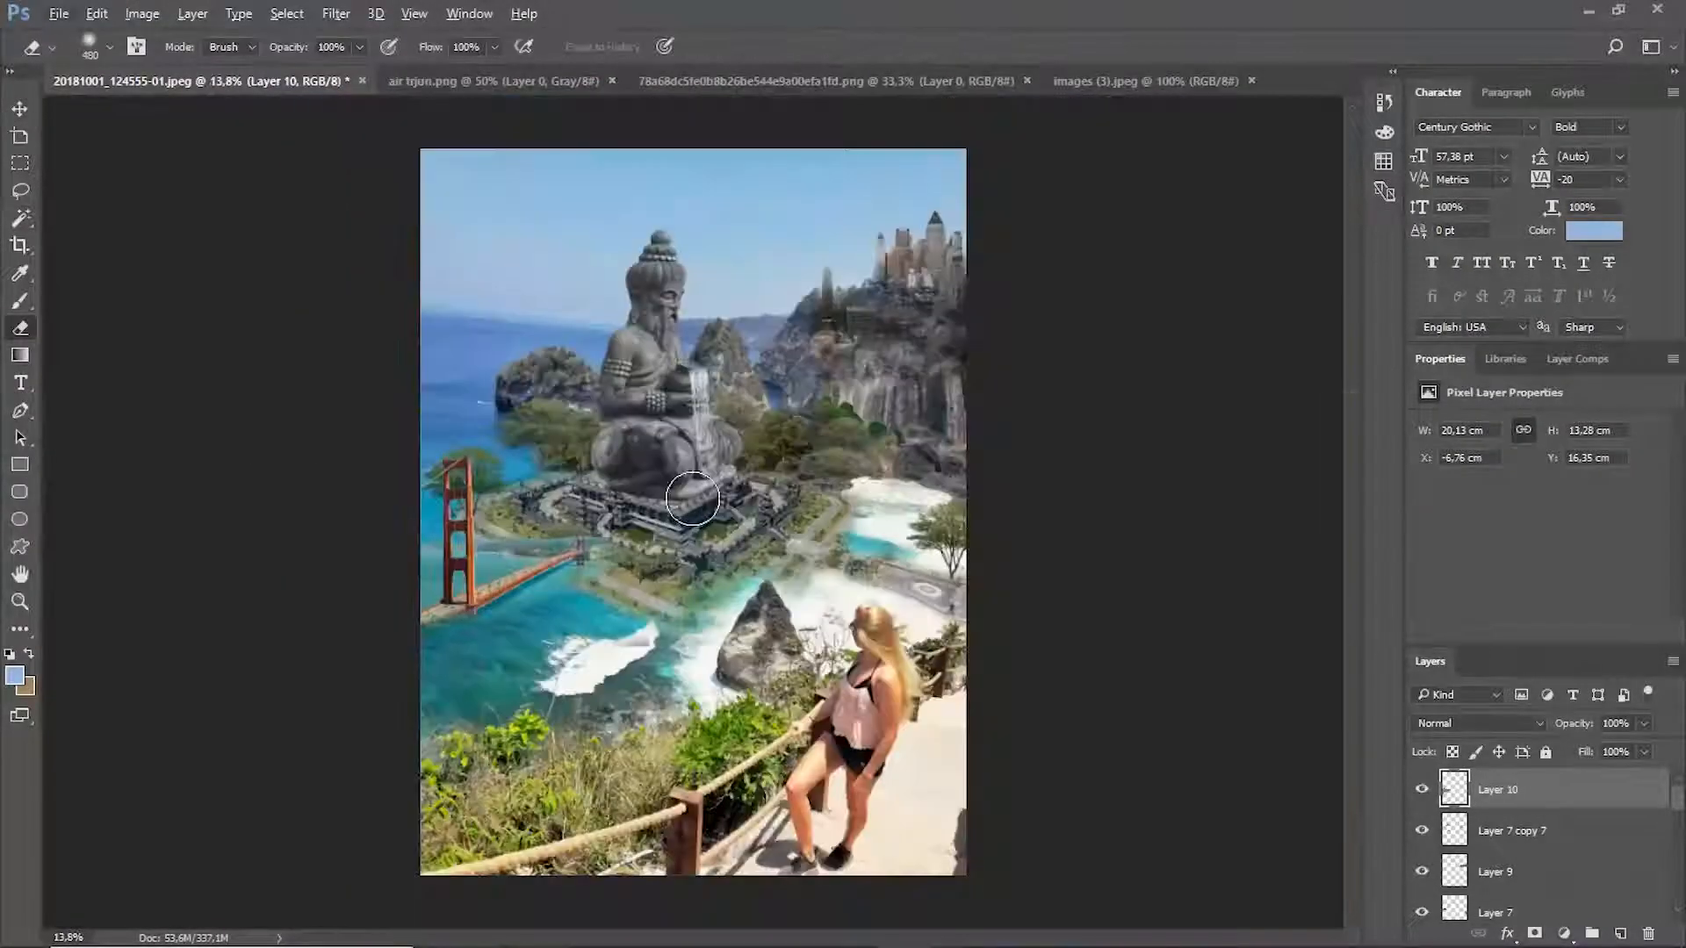
{"action": "scroll", "coordinate": [636, 536], "scroll_direction": "up", "scroll_amount": 5}
{"action": "scroll", "coordinate": [613, 581], "scroll_direction": "up", "scroll_amount": 3}
{"action": "scroll", "coordinate": [360, 762], "scroll_direction": "down", "scroll_amount": 10}
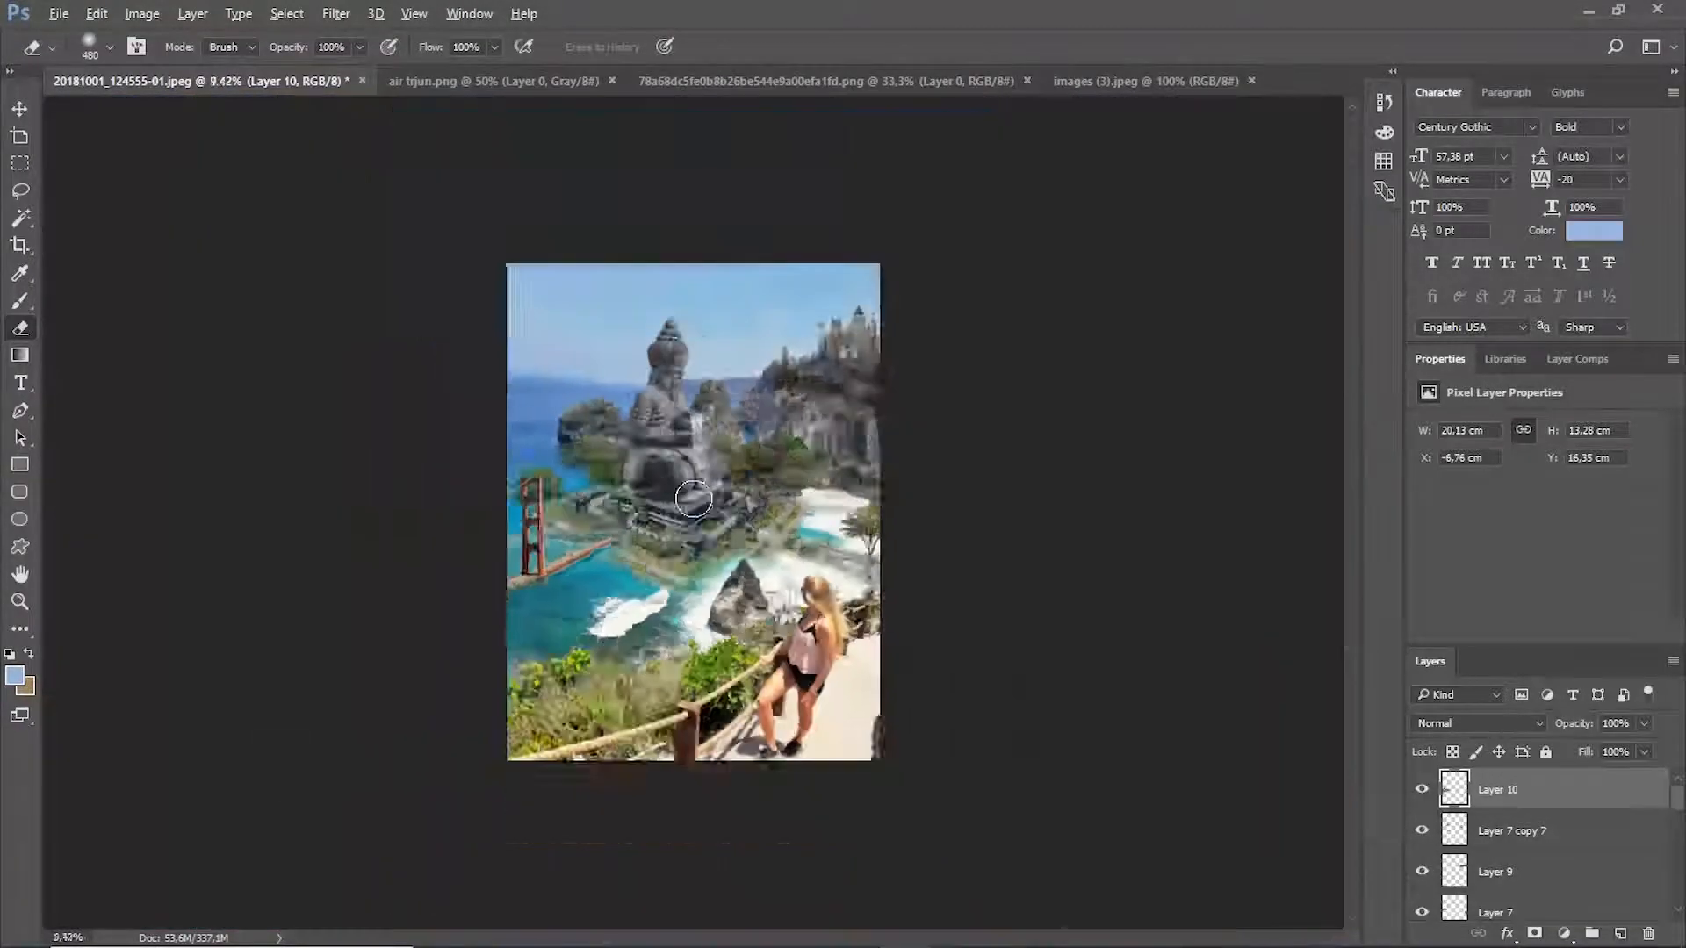
{"action": "scroll", "coordinate": [780, 582], "scroll_direction": "up", "scroll_amount": 5}
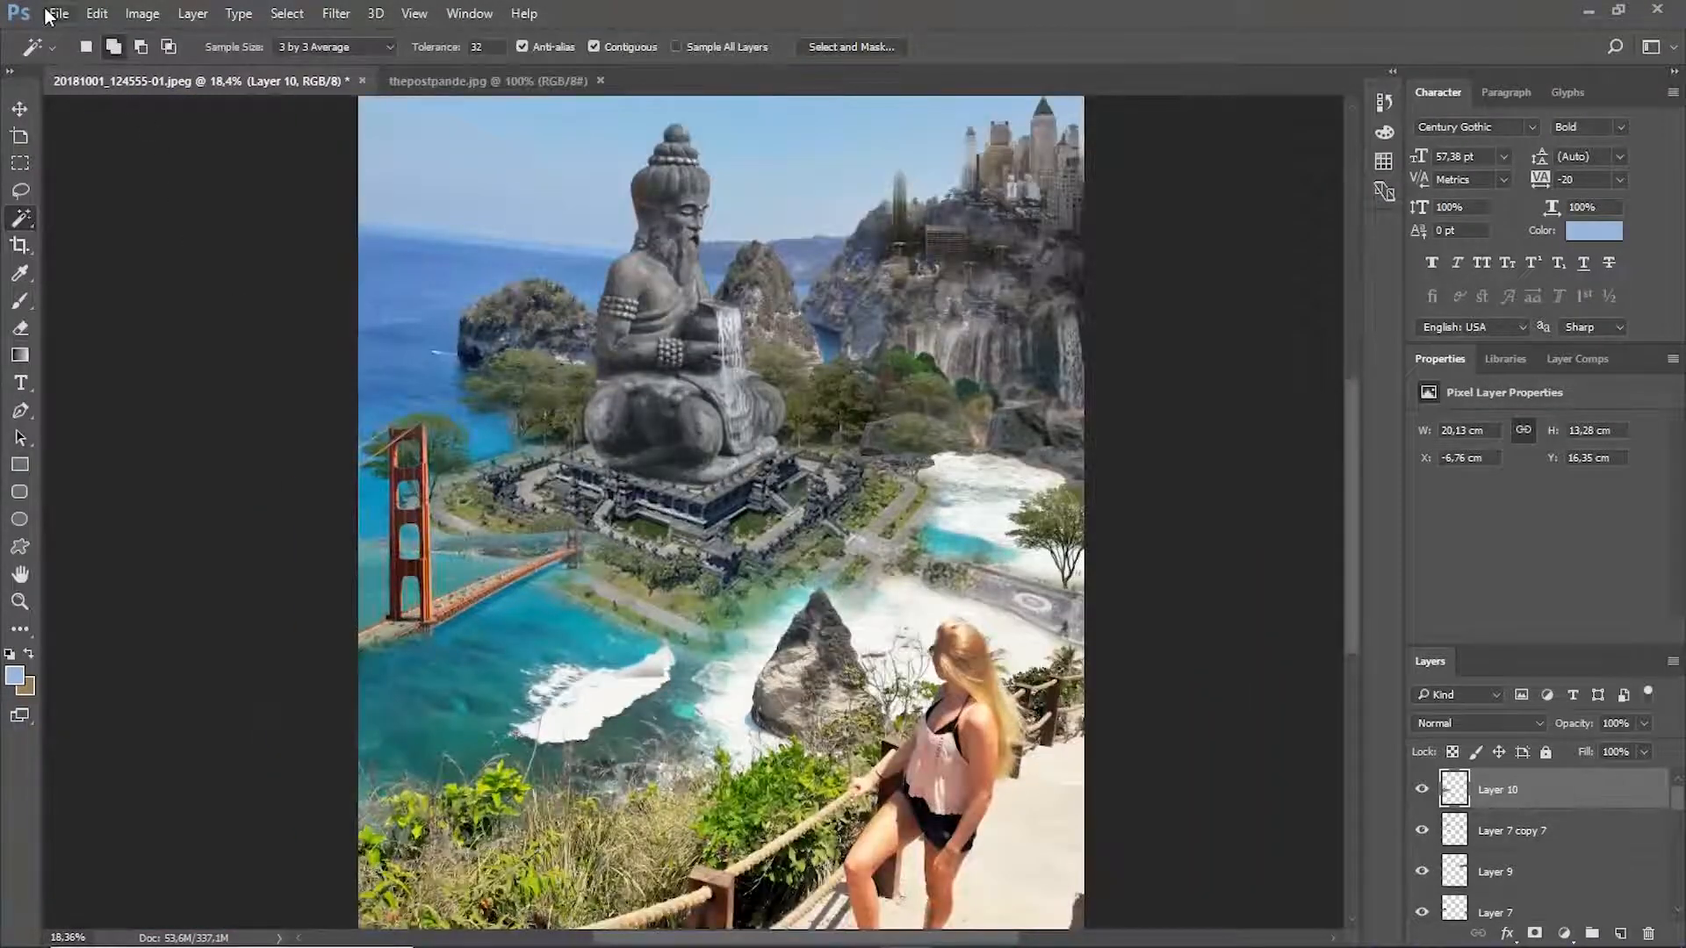
Open the single green tree PNG and bring the tree into the composite.
{"action": "left_click", "coordinate": [45, 16]}
{"action": "left_click", "coordinate": [66, 50]}
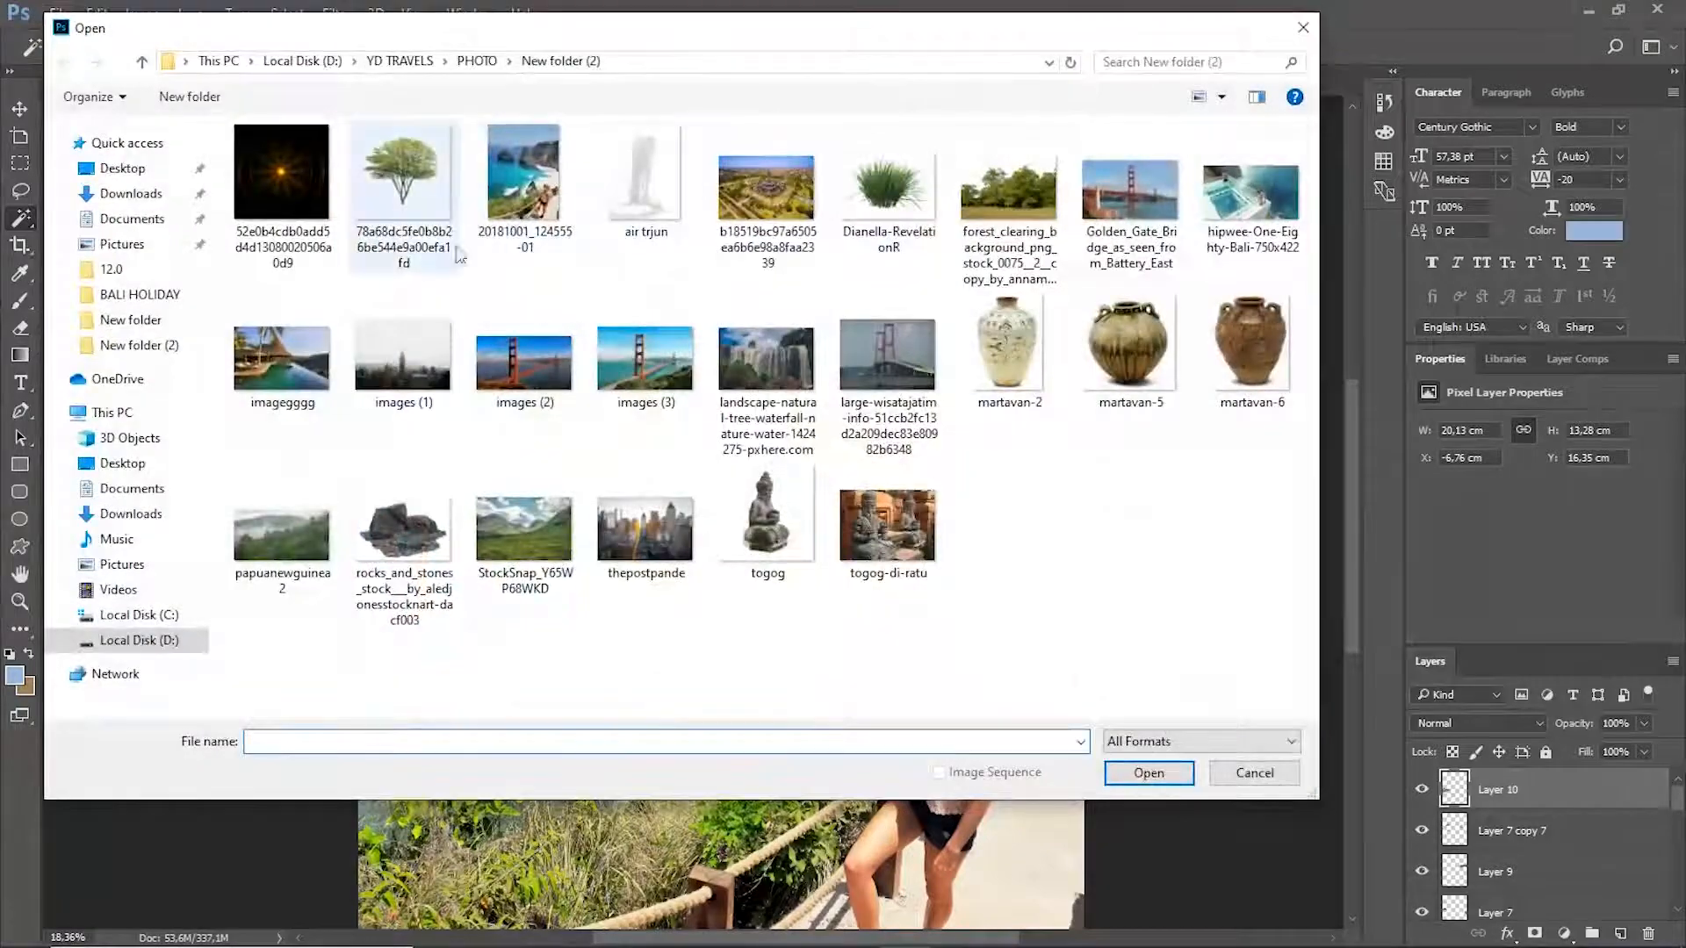
{"action": "double_click", "coordinate": [430, 193]}
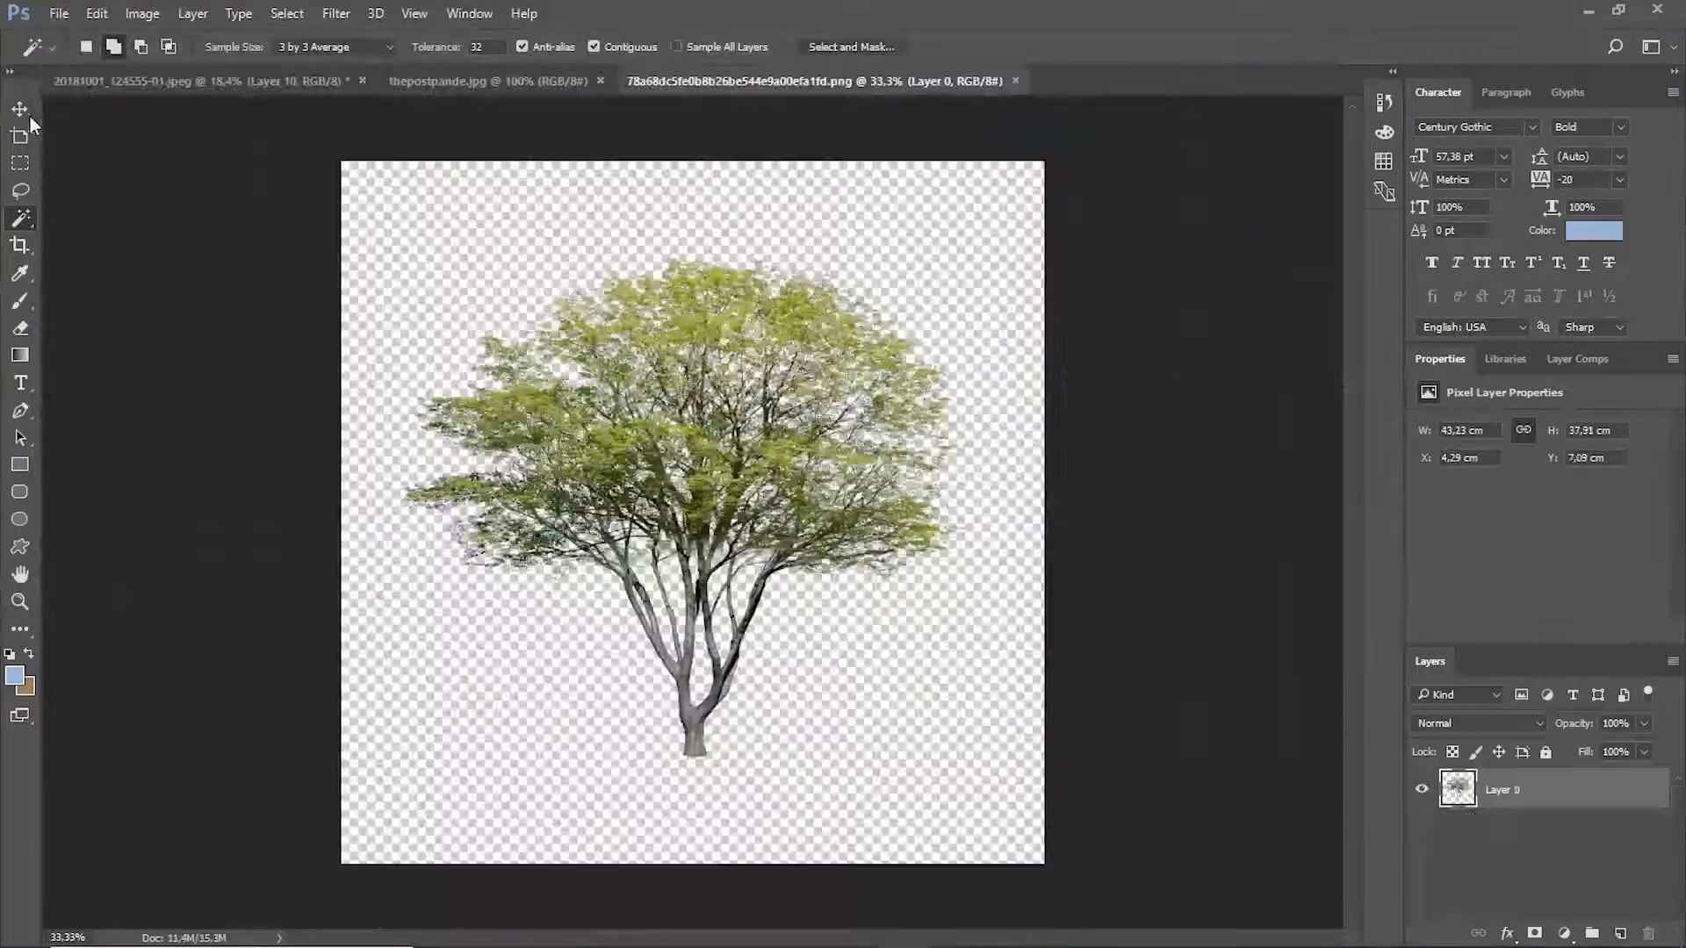
{"action": "left_click", "coordinate": [21, 111]}
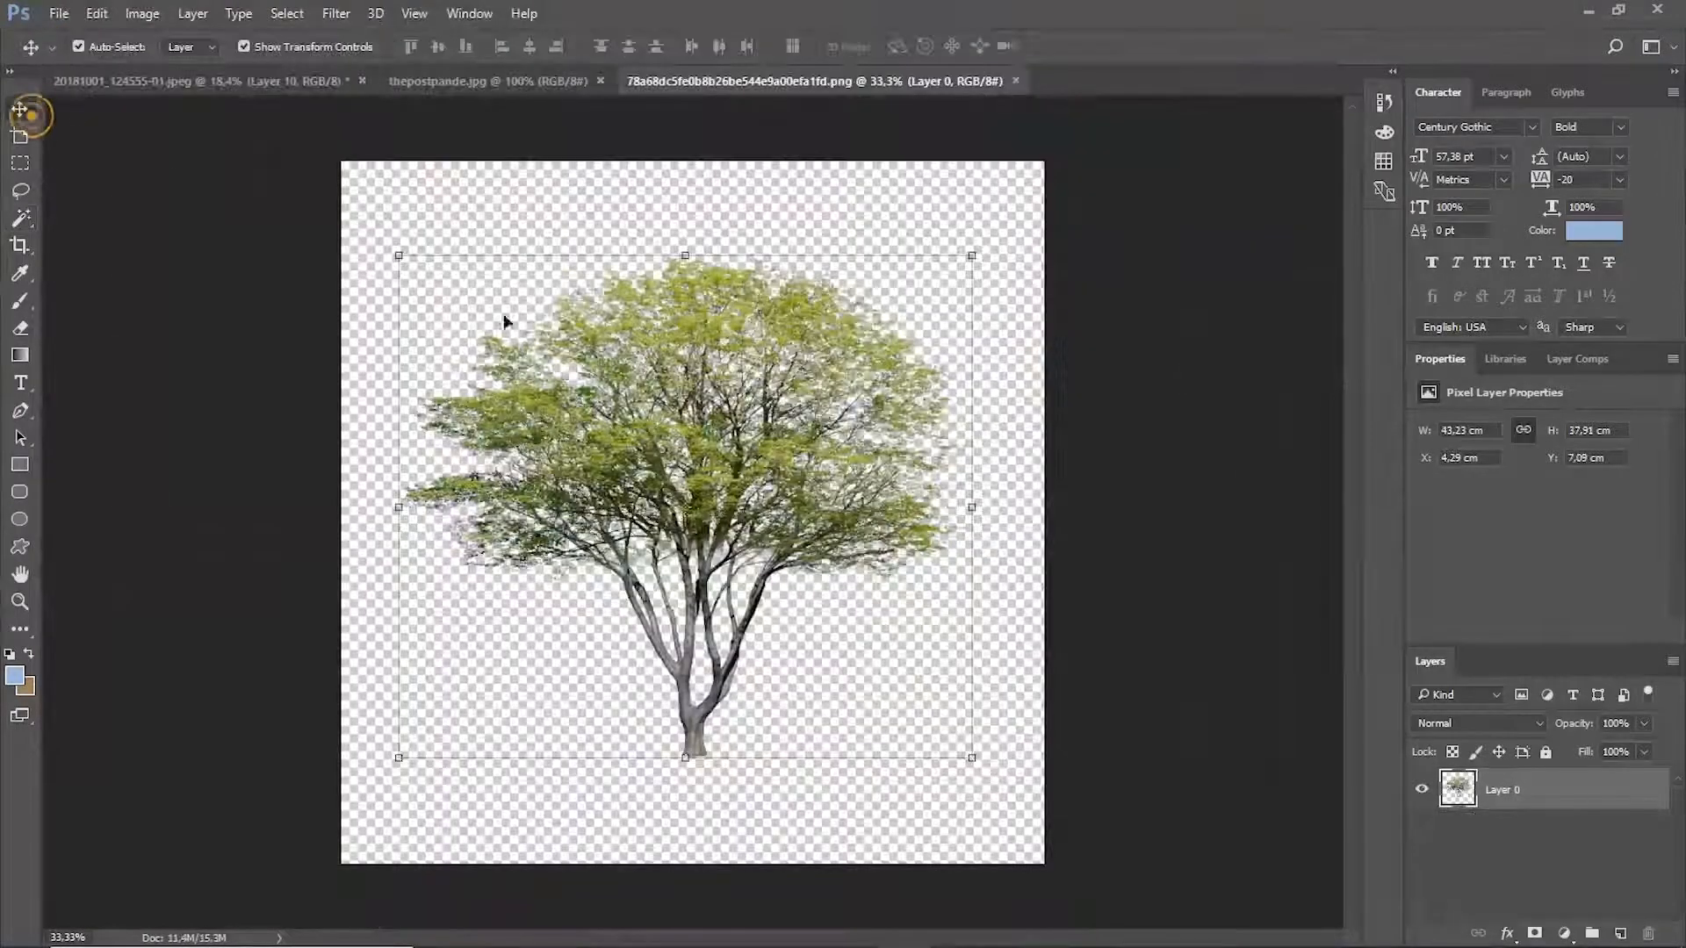
{"action": "left_click_drag", "start_coordinate": [577, 312], "coordinate": [323, 161]}
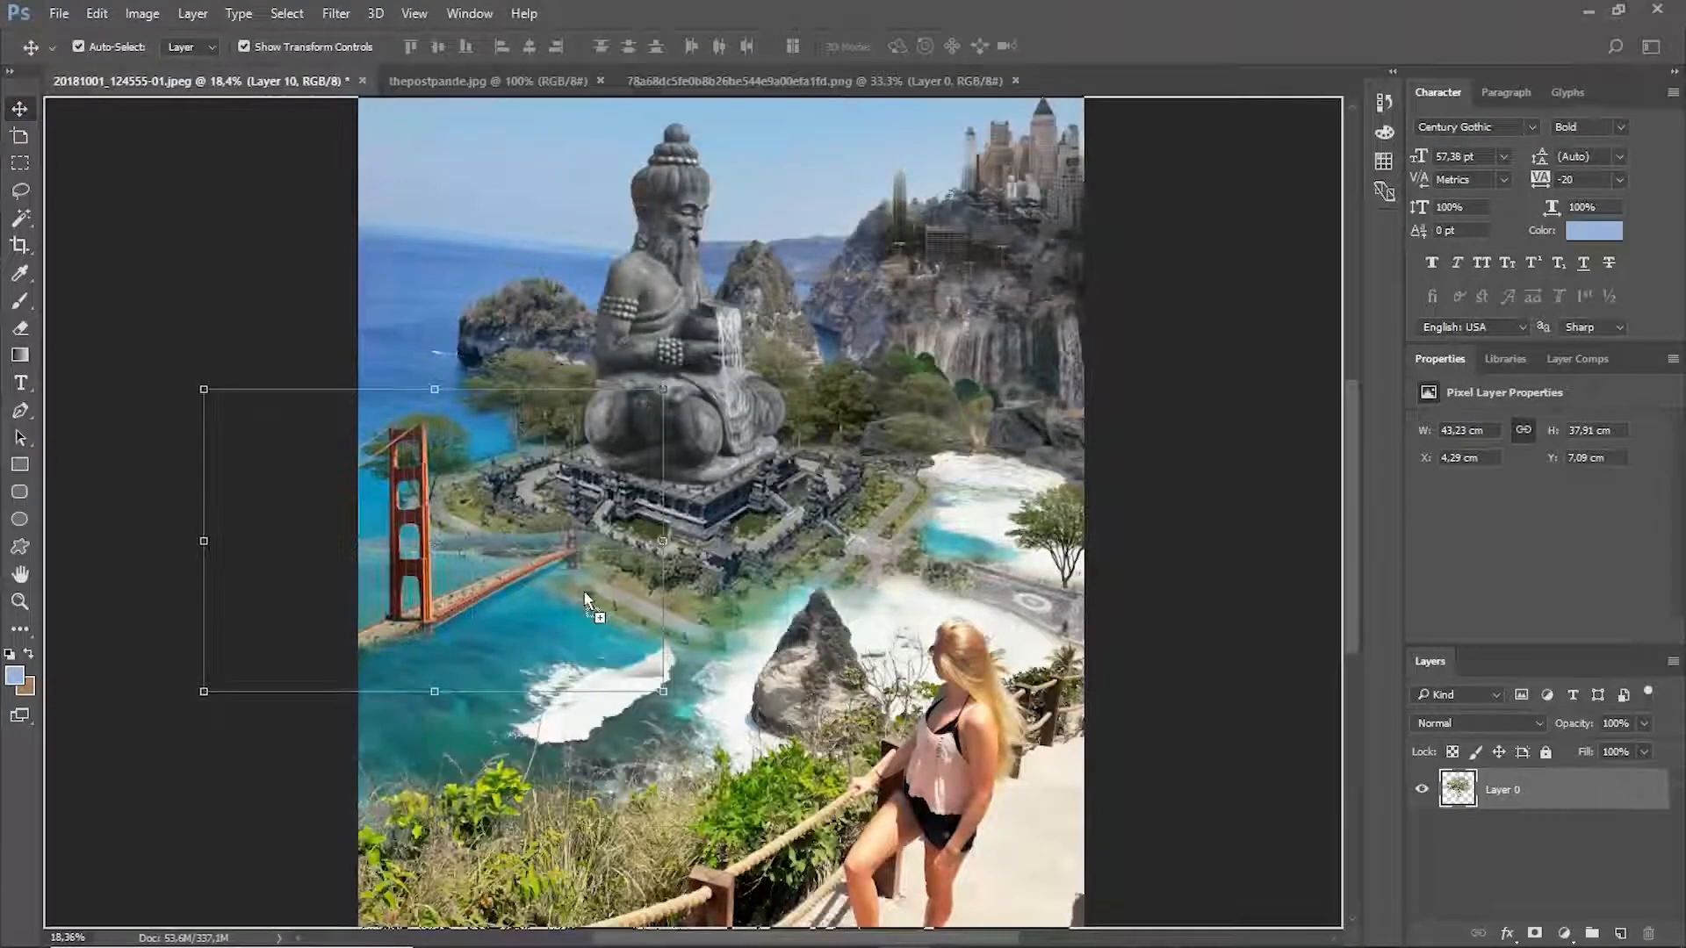
{"action": "left_click_drag", "start_coordinate": [586, 604], "coordinate": [595, 622]}
Scale the tree to about 81% and place it in the photo's lower-left area in front of the bridge.
{"action": "left_click_drag", "start_coordinate": [789, 550], "coordinate": [727, 604]}
{"action": "left_click_drag", "start_coordinate": [649, 654], "coordinate": [471, 651]}
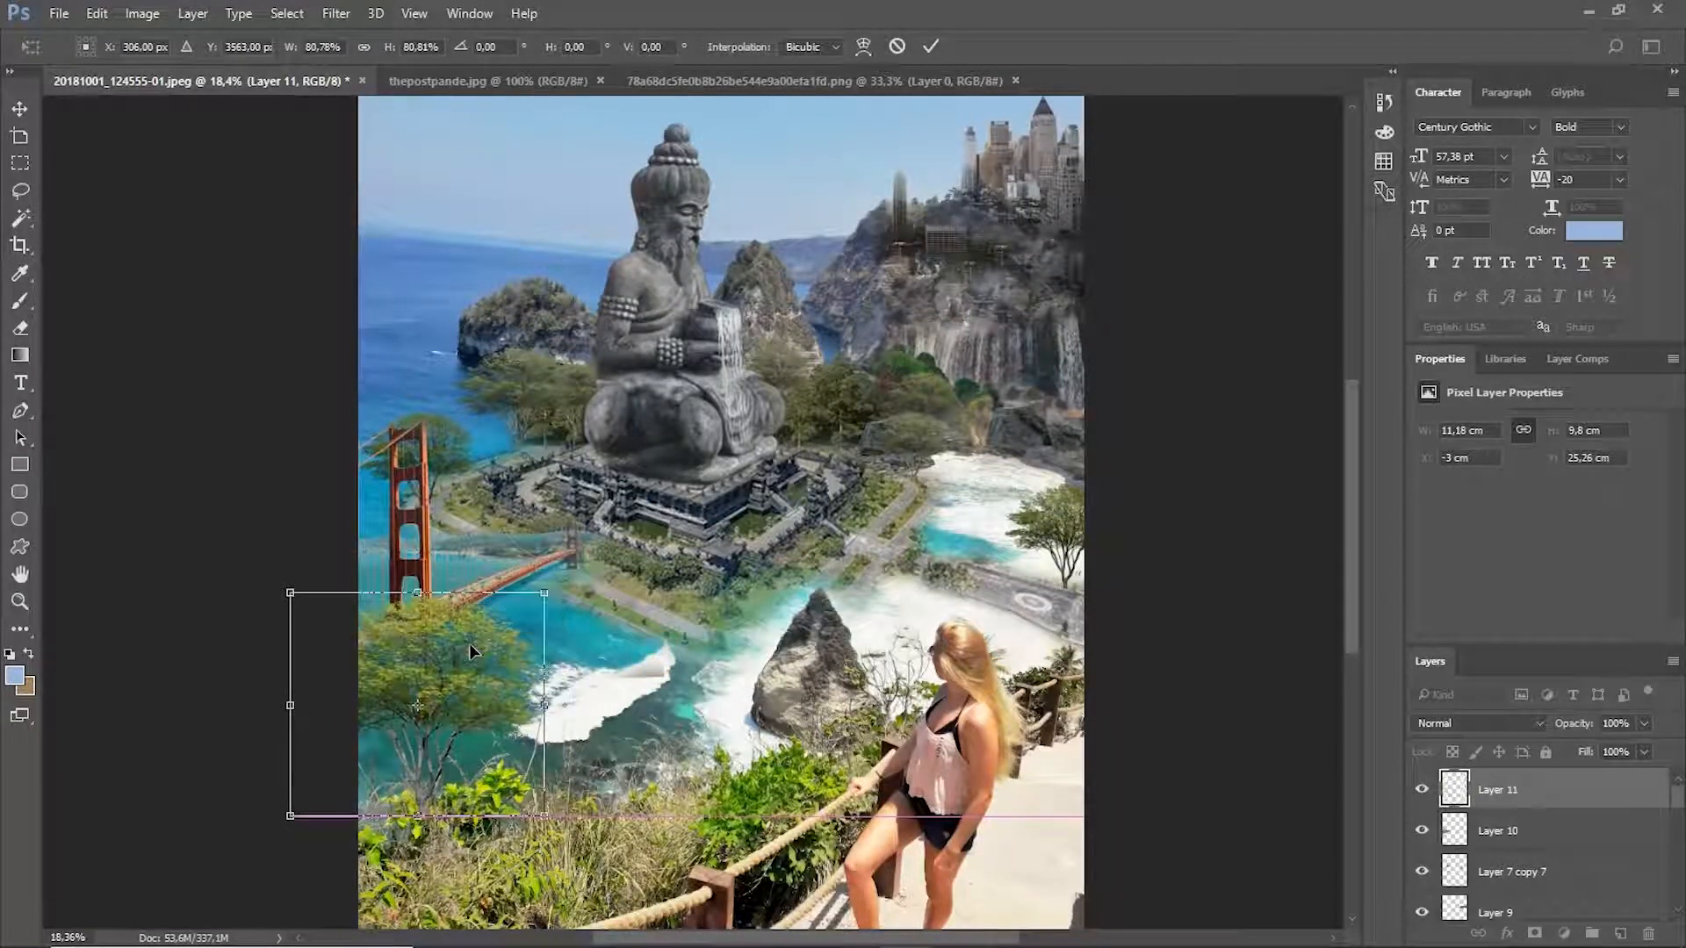
{"action": "left_click", "coordinate": [932, 49]}
{"action": "scroll", "coordinate": [619, 426], "scroll_direction": "down", "scroll_amount": 4}
{"action": "left_click", "coordinate": [1082, 520]}
{"action": "scroll", "coordinate": [619, 597], "scroll_direction": "up", "scroll_amount": 4}
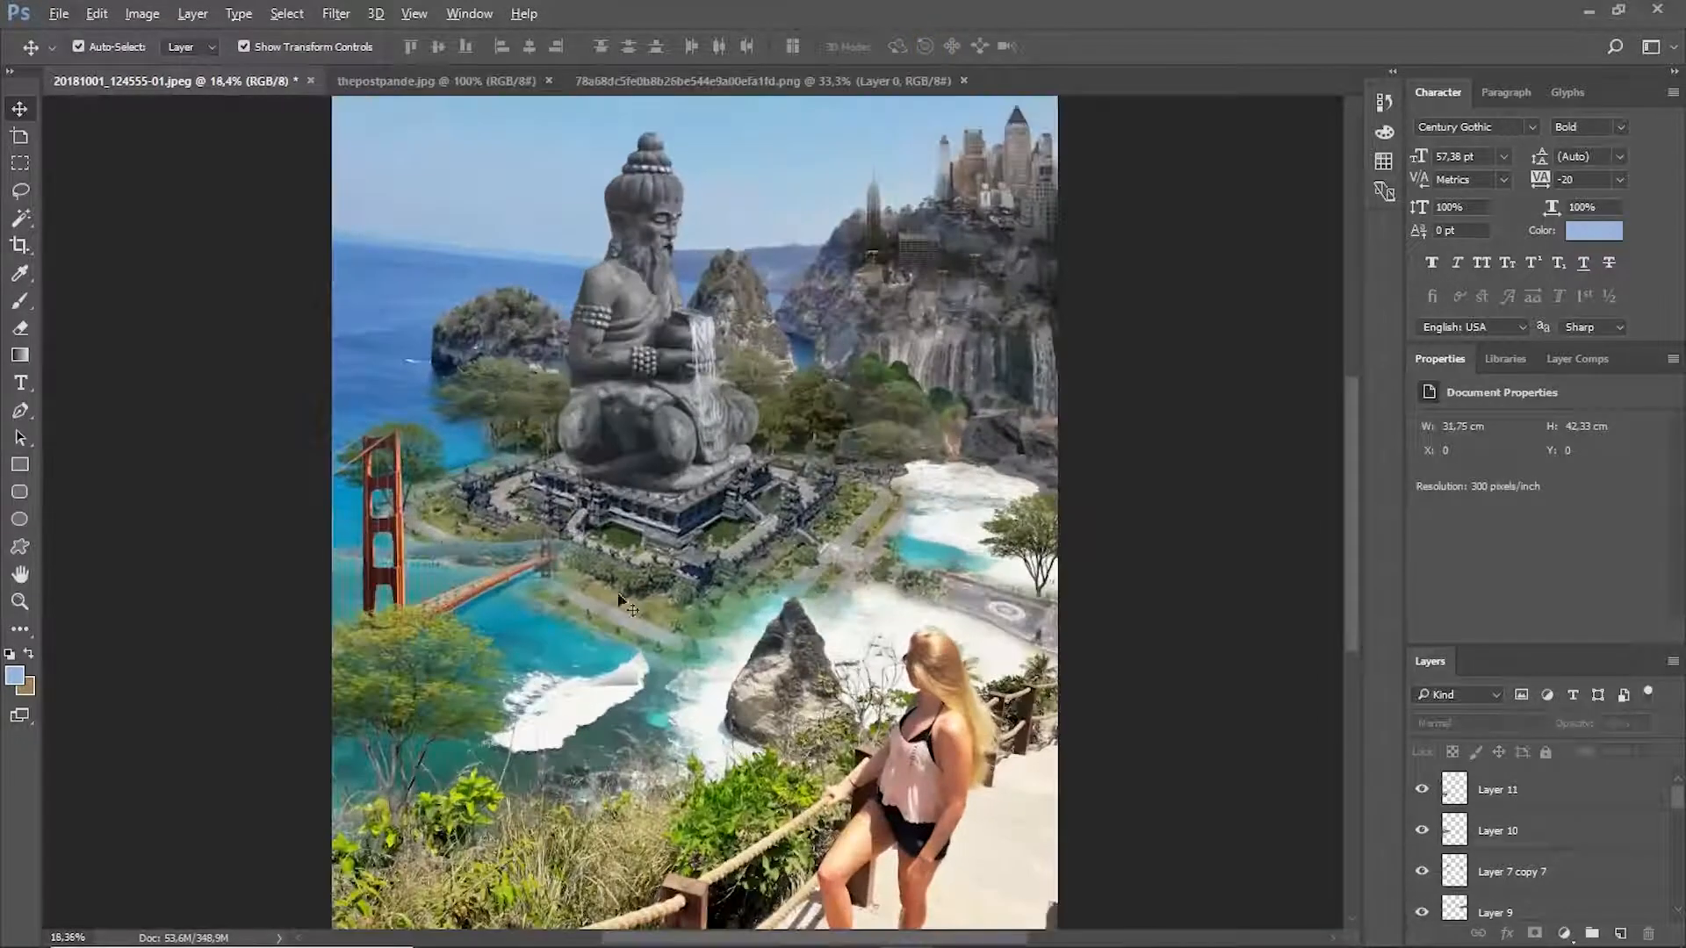
Duplicate the foreground tree, place the copy in the gap before the pointed rock and enlarge it to about 124%.
{"action": "left_click", "coordinate": [440, 639]}
{"action": "left_click_drag", "start_coordinate": [440, 639], "coordinate": [736, 642]}
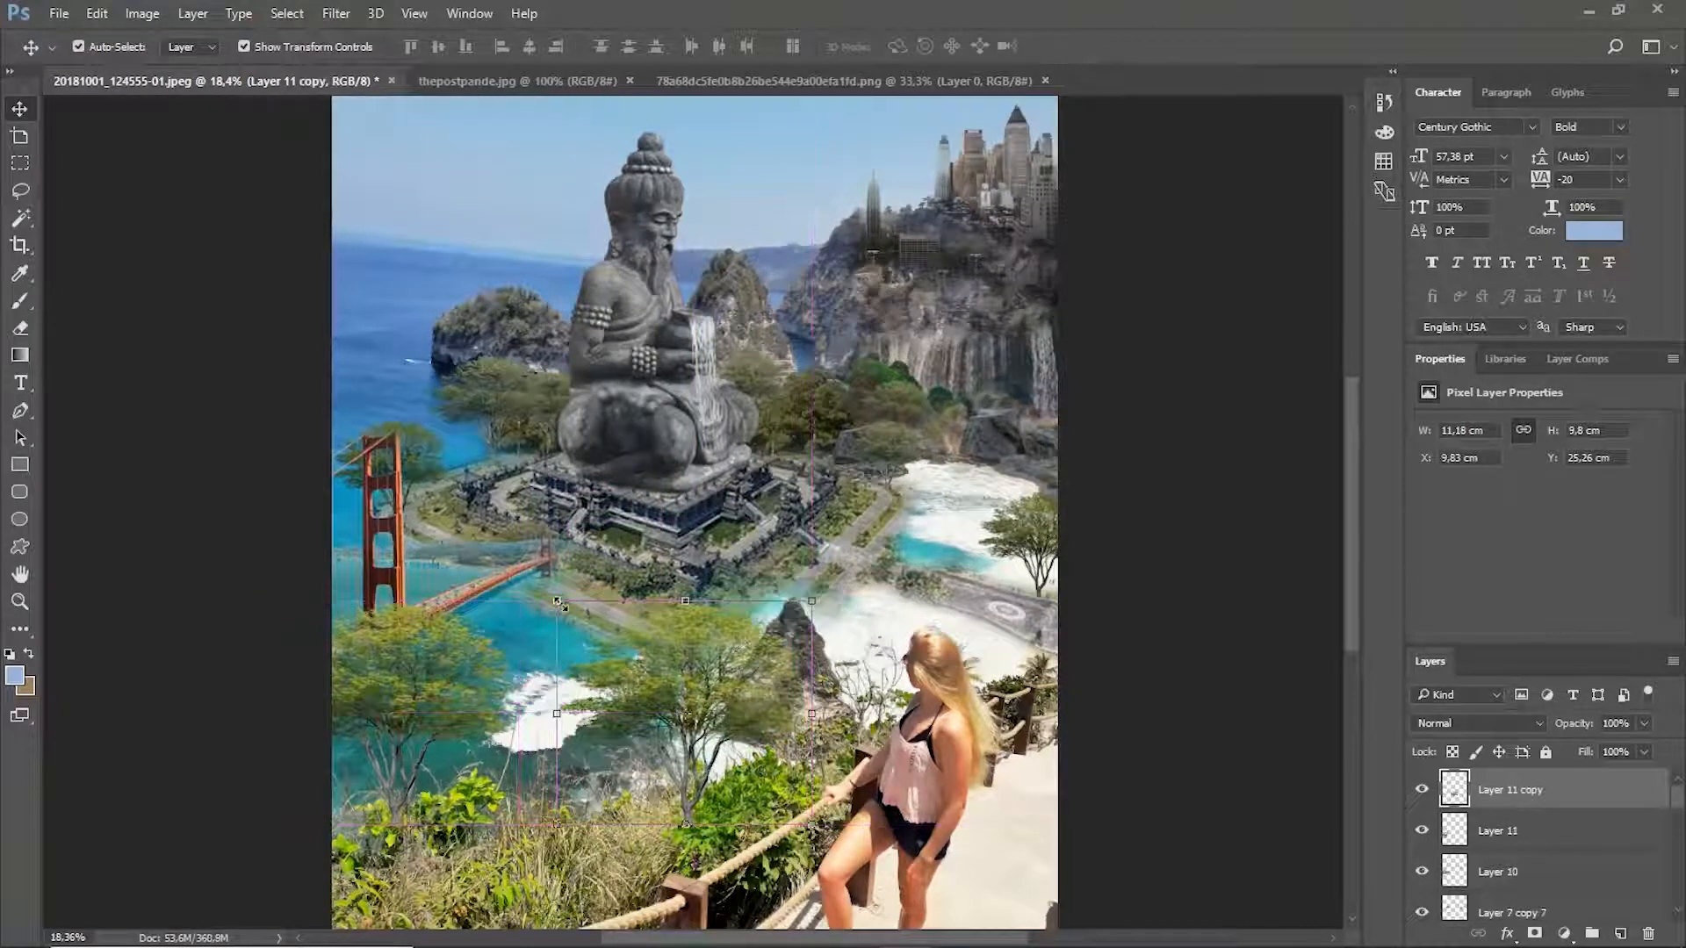
{"action": "left_click_drag", "start_coordinate": [558, 602], "coordinate": [495, 547]}
{"action": "left_click_drag", "start_coordinate": [625, 595], "coordinate": [604, 623]}
{"action": "scroll", "coordinate": [604, 623], "scroll_direction": "down", "scroll_amount": 3}
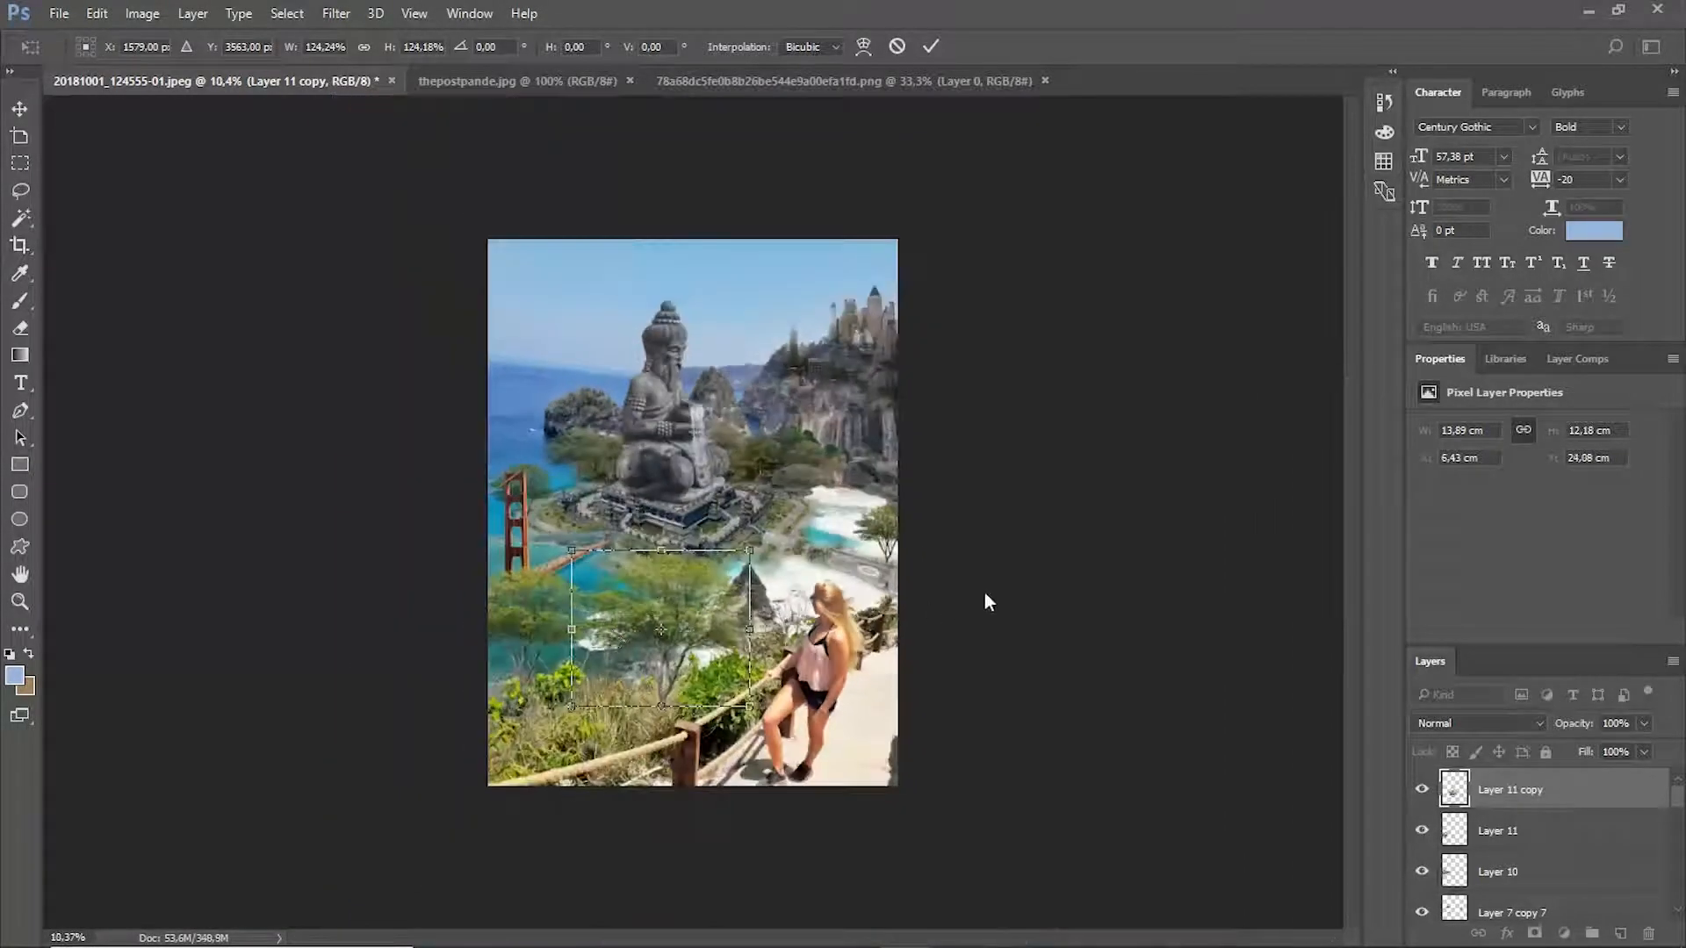
{"action": "left_click", "coordinate": [1076, 346]}
{"action": "scroll", "coordinate": [956, 410], "scroll_direction": "down", "scroll_amount": 3}
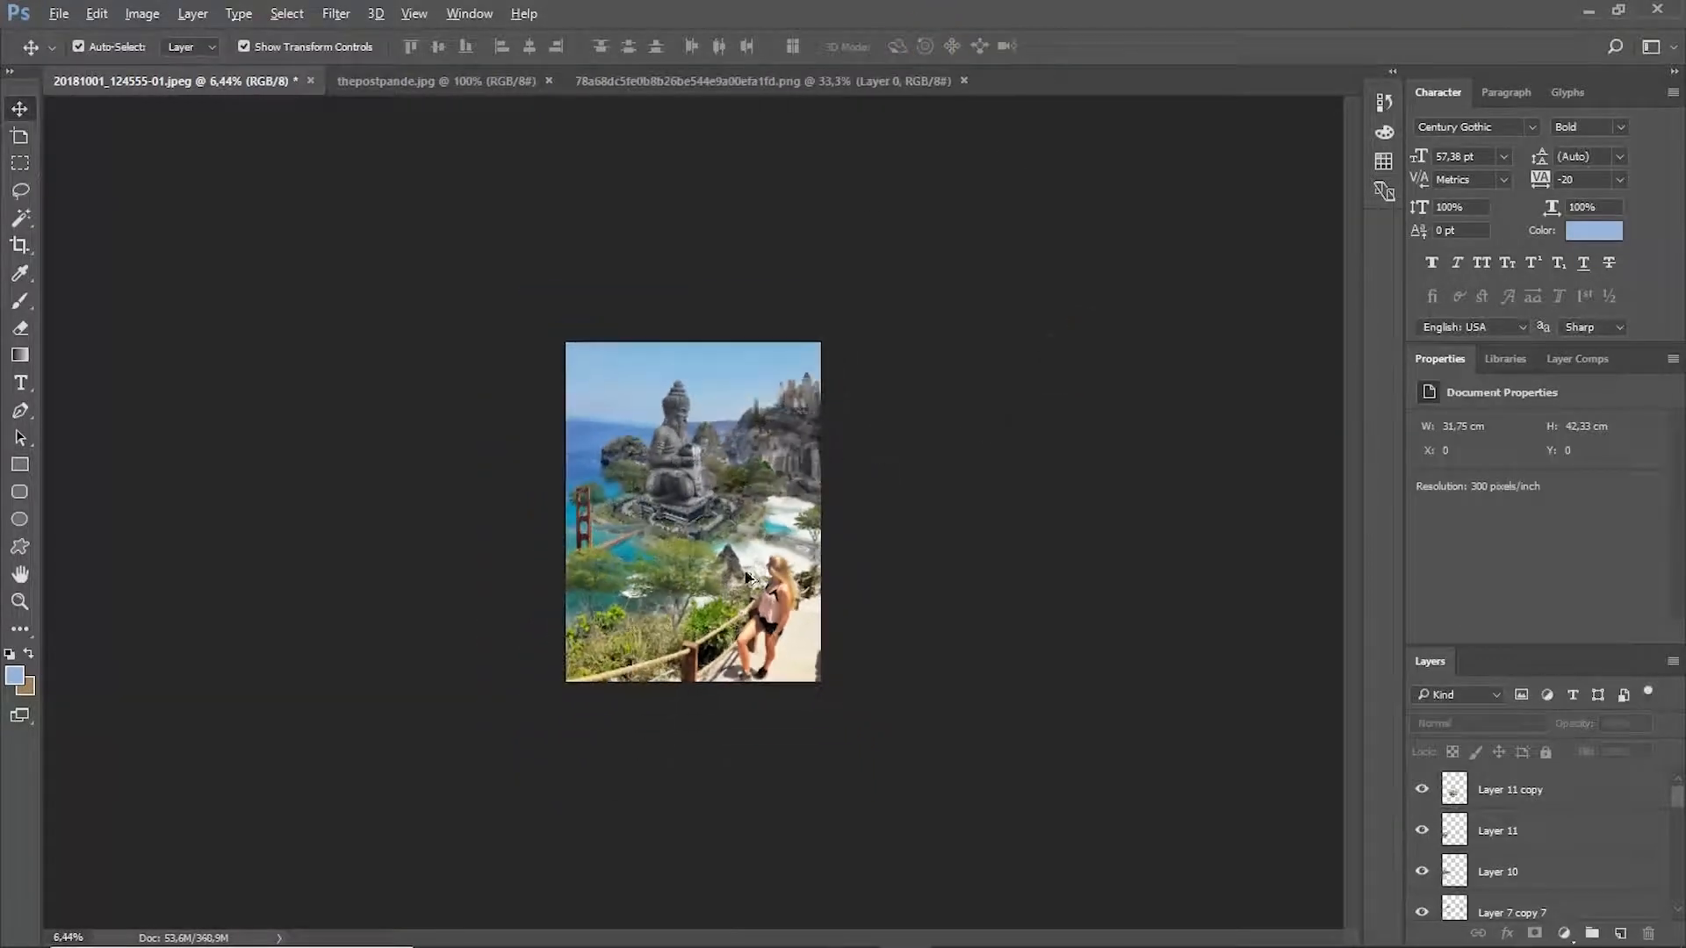
Shift the enlarged tree slightly to the left and close the source tree image.
{"action": "scroll", "coordinate": [869, 467], "scroll_direction": "up", "scroll_amount": 6}
{"action": "left_click_drag", "start_coordinate": [664, 586], "coordinate": [638, 588]}
{"action": "scroll", "coordinate": [692, 549], "scroll_direction": "down", "scroll_amount": 6}
{"action": "left_click", "coordinate": [992, 513]}
{"action": "scroll", "coordinate": [708, 549], "scroll_direction": "up", "scroll_amount": 7}
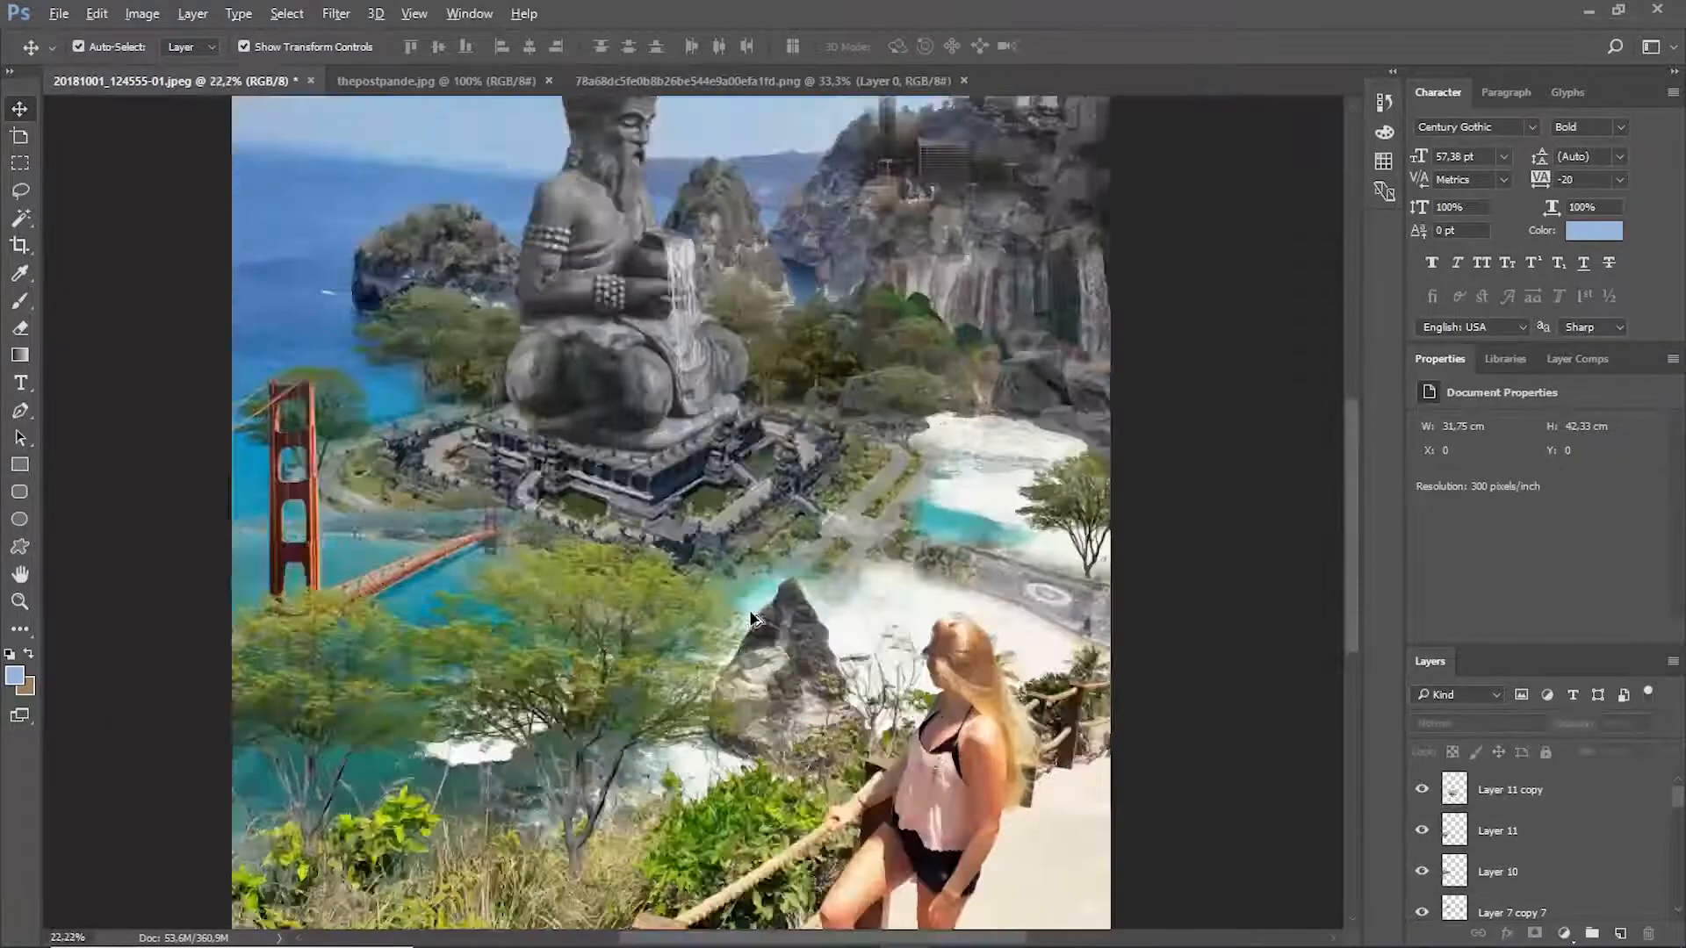
{"action": "left_click", "coordinate": [960, 81]}
{"action": "left_click", "coordinate": [963, 81]}
Duplicate the dark rock below the waterfall cliff onto the white beach, scale the copy to about 70% and set it by the turquoise water.
{"action": "left_click_drag", "start_coordinate": [969, 425], "coordinate": [807, 645]}
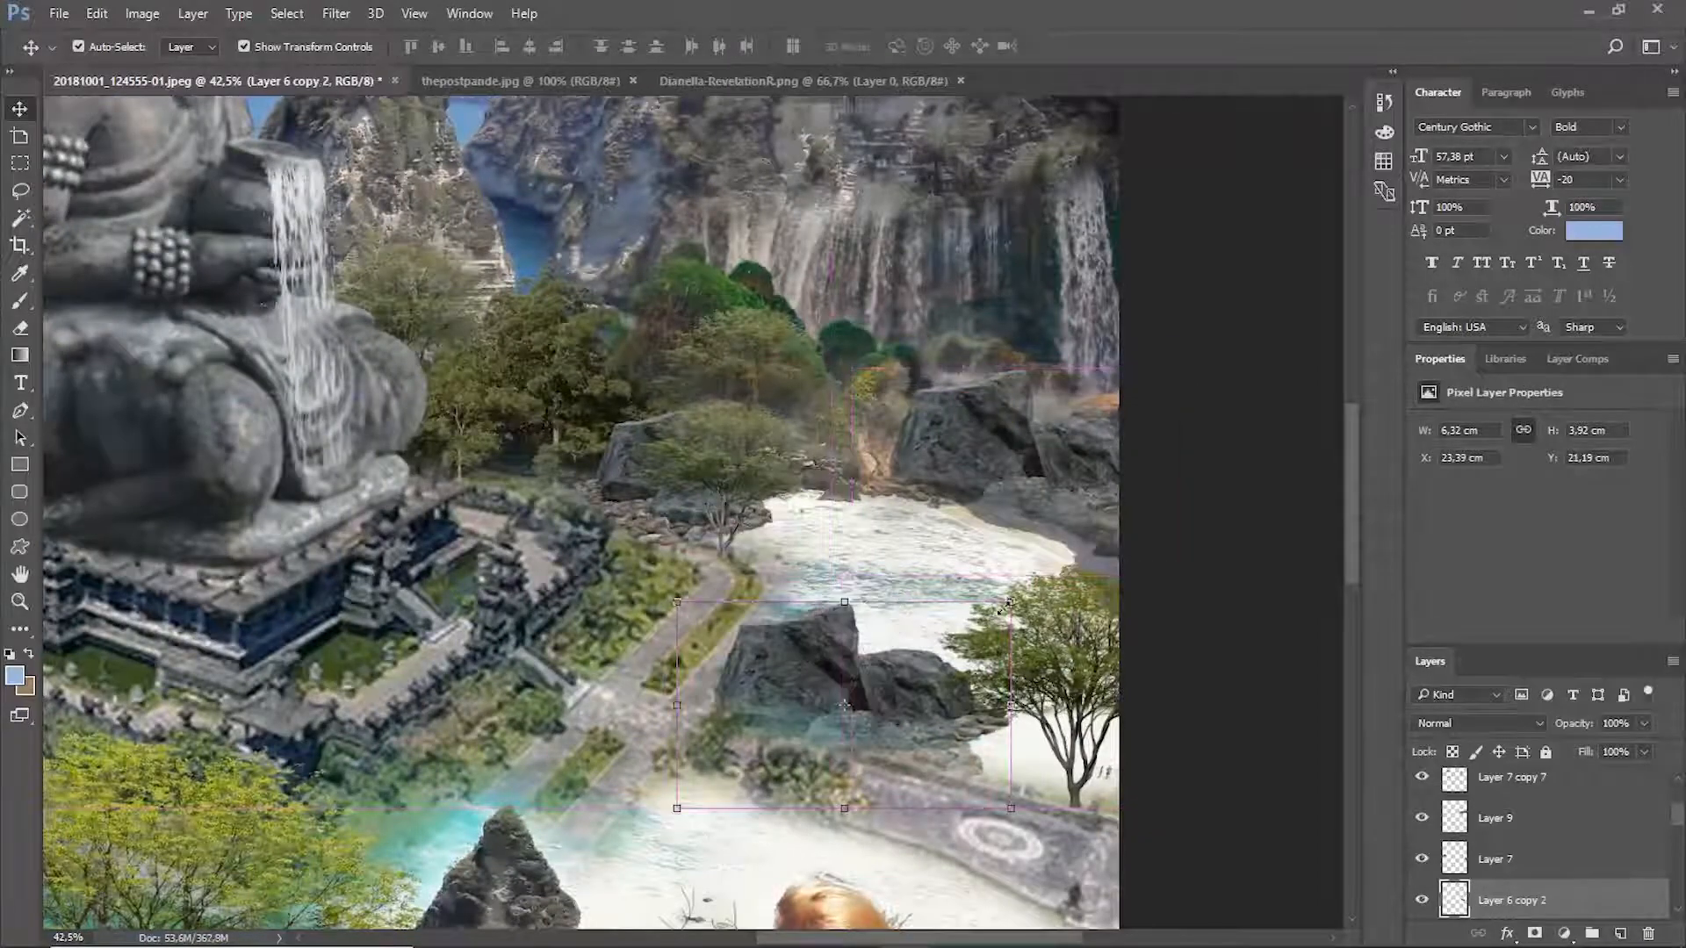
{"action": "key", "text": "ctrl+t"}
{"action": "left_click_drag", "start_coordinate": [1009, 601], "coordinate": [897, 652]}
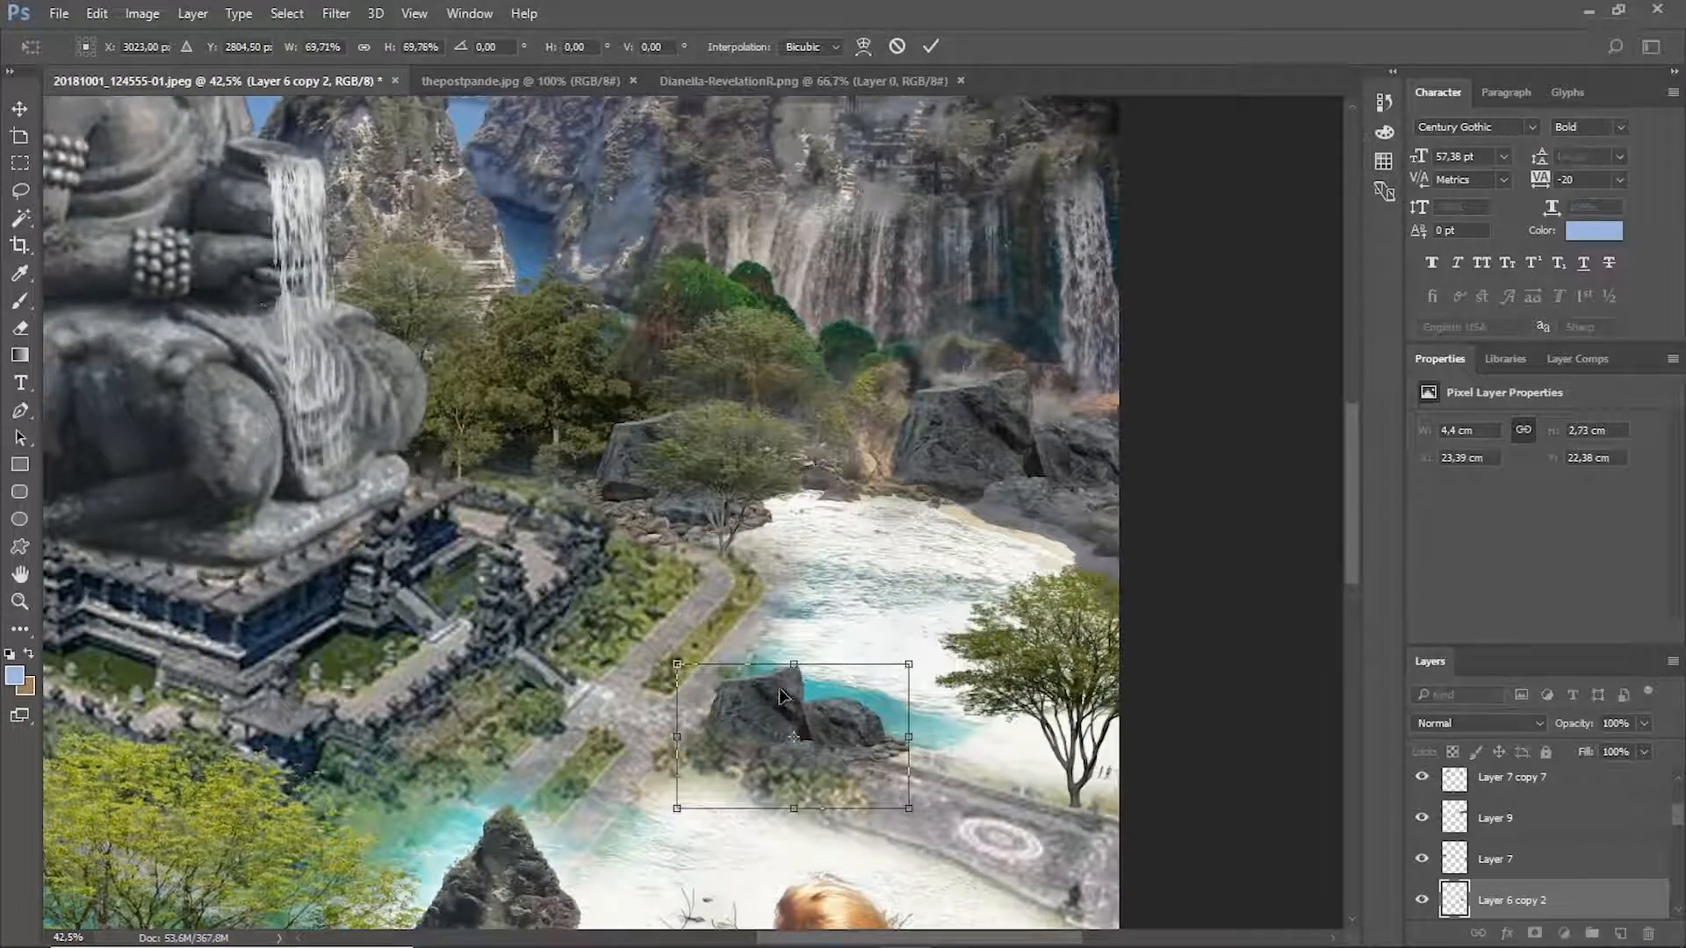
{"action": "left_click_drag", "start_coordinate": [787, 693], "coordinate": [793, 654]}
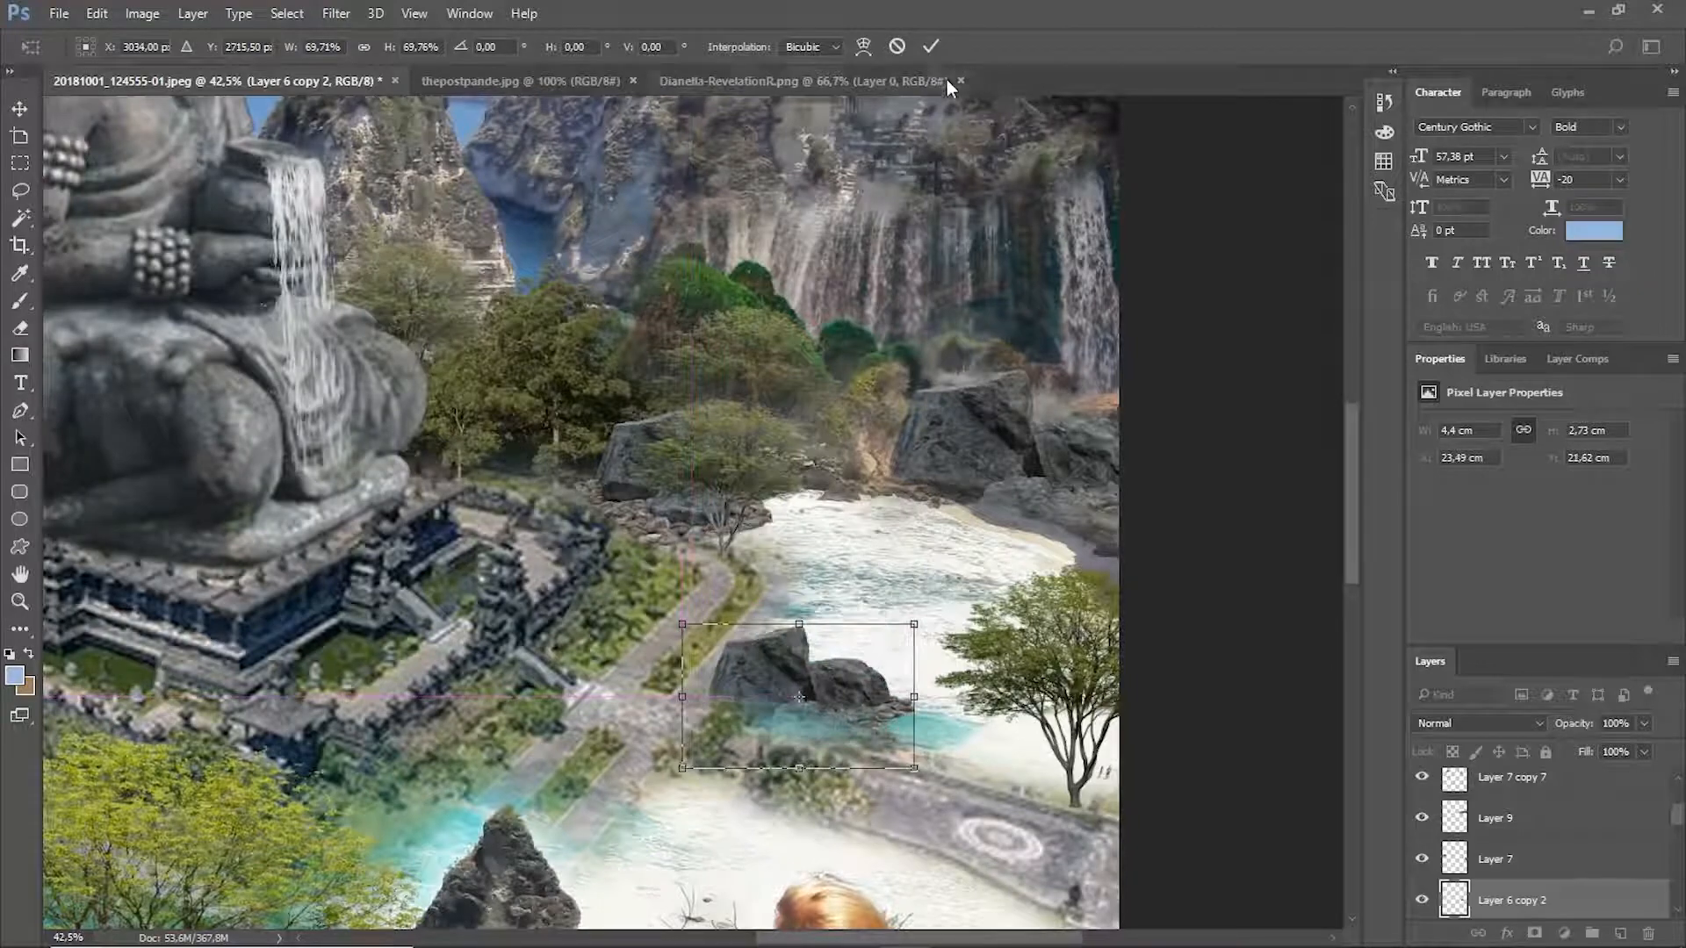
{"action": "left_click", "coordinate": [930, 51]}
{"action": "scroll", "coordinate": [817, 393], "scroll_direction": "down", "scroll_amount": 5}
{"action": "left_click", "coordinate": [1077, 415]}
{"action": "scroll", "coordinate": [1036, 430], "scroll_direction": "down", "scroll_amount": 1}
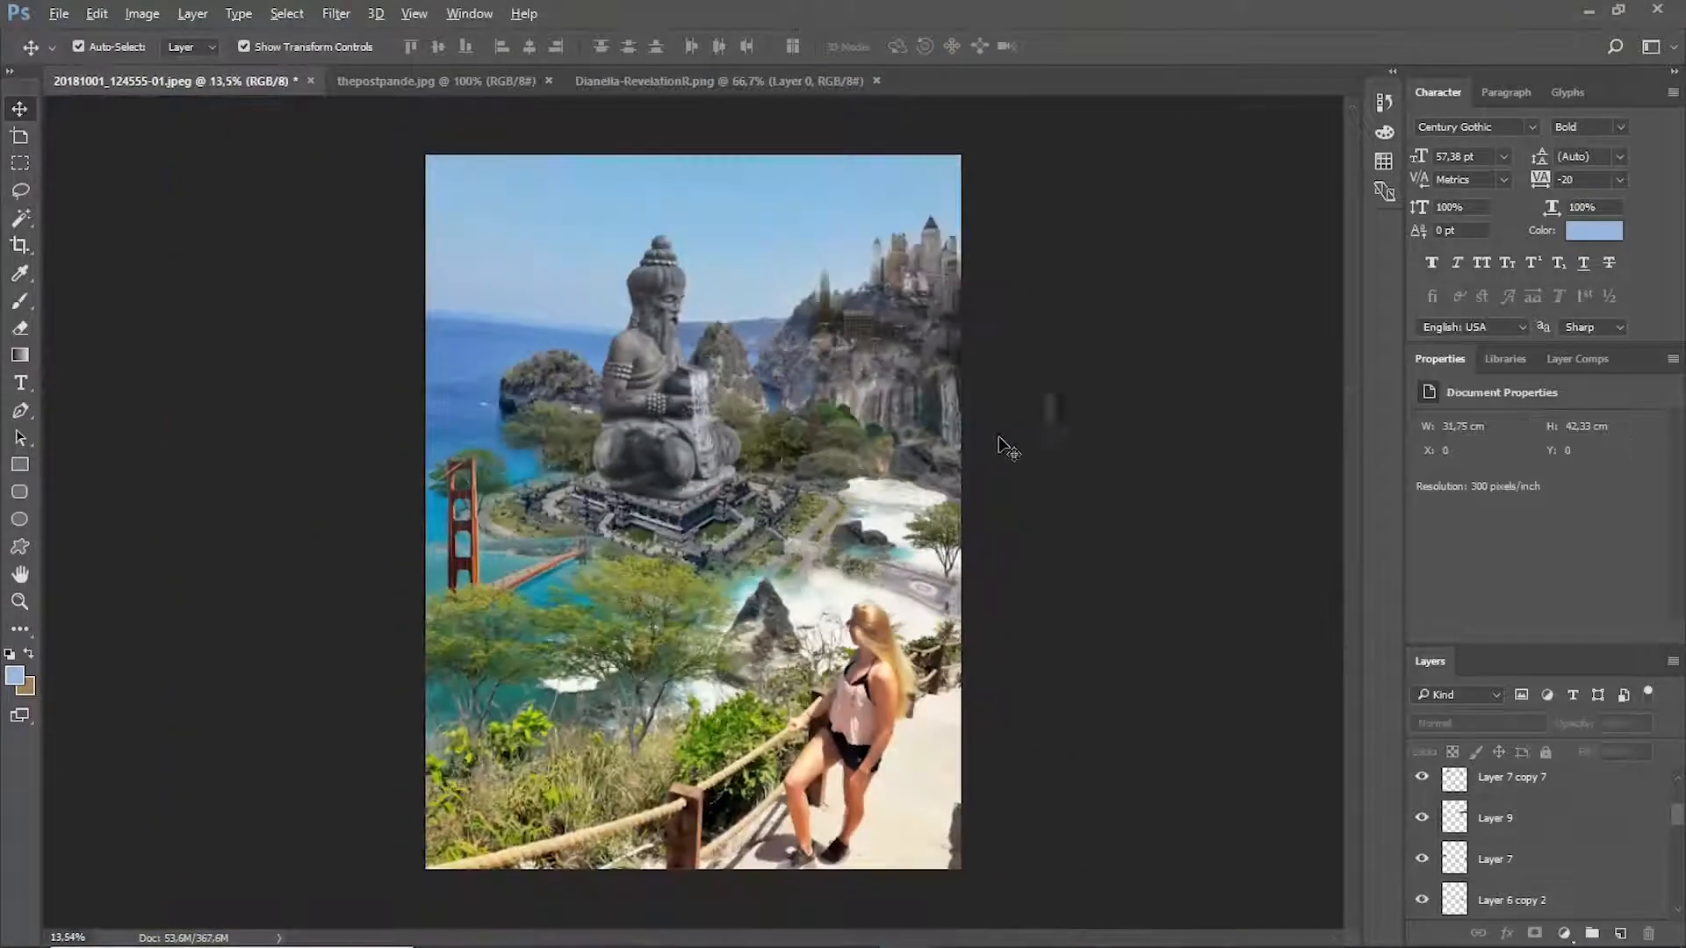
{"action": "scroll", "coordinate": [931, 501], "scroll_direction": "up", "scroll_amount": 5}
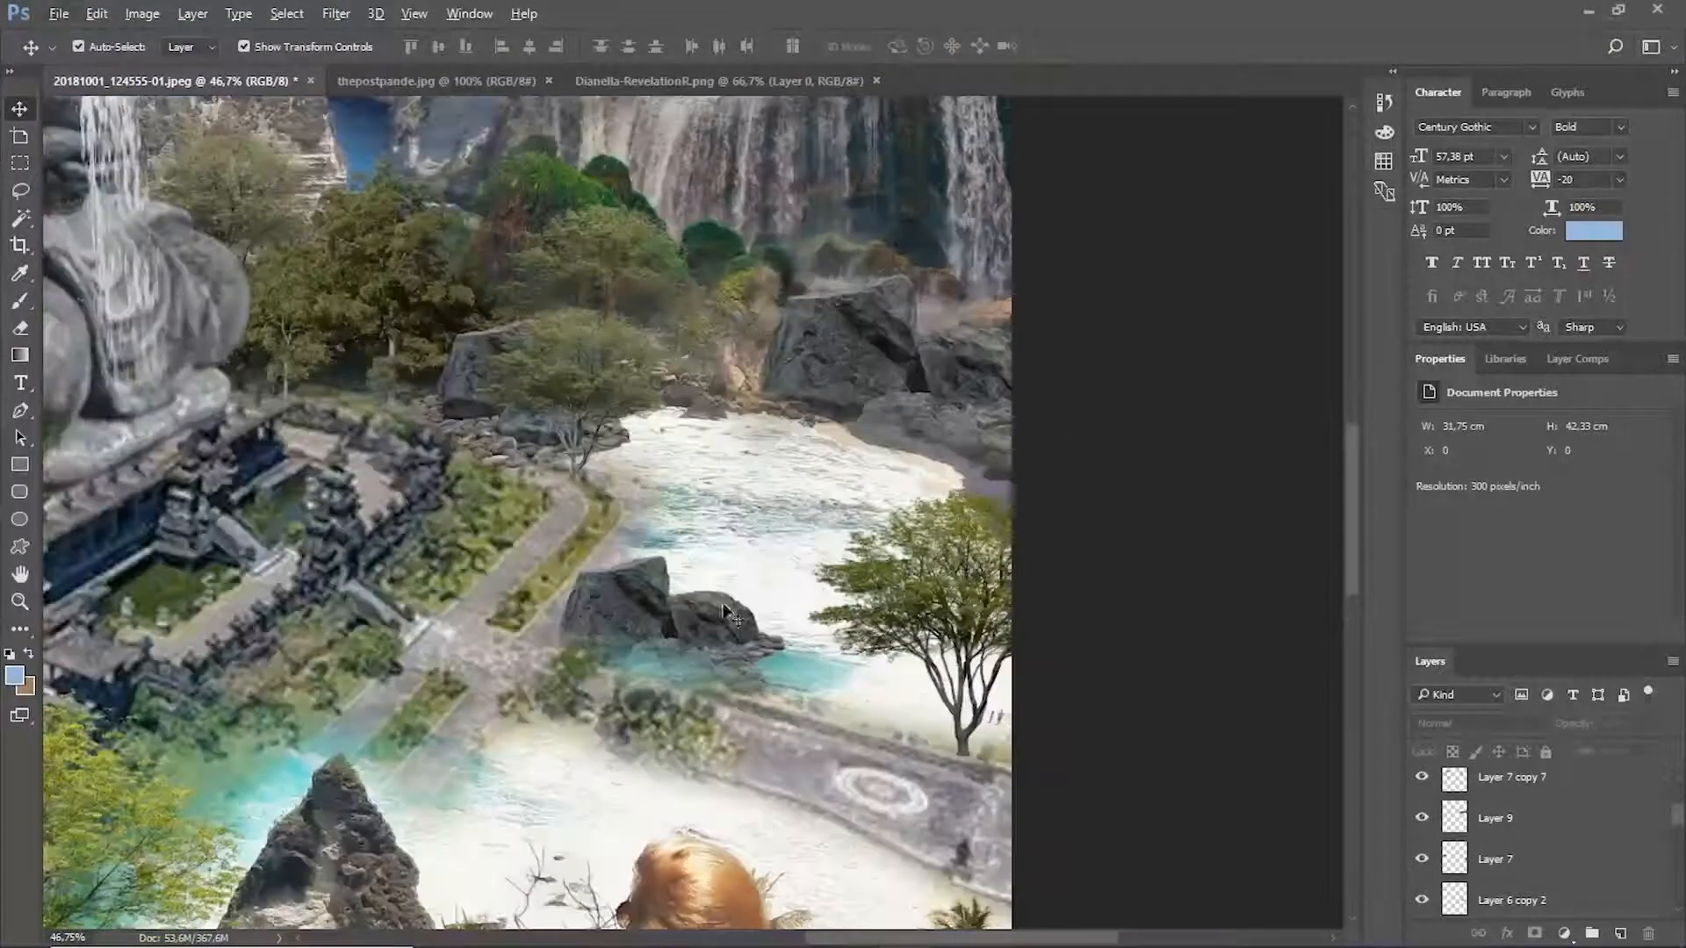
{"action": "left_click", "coordinate": [702, 622]}
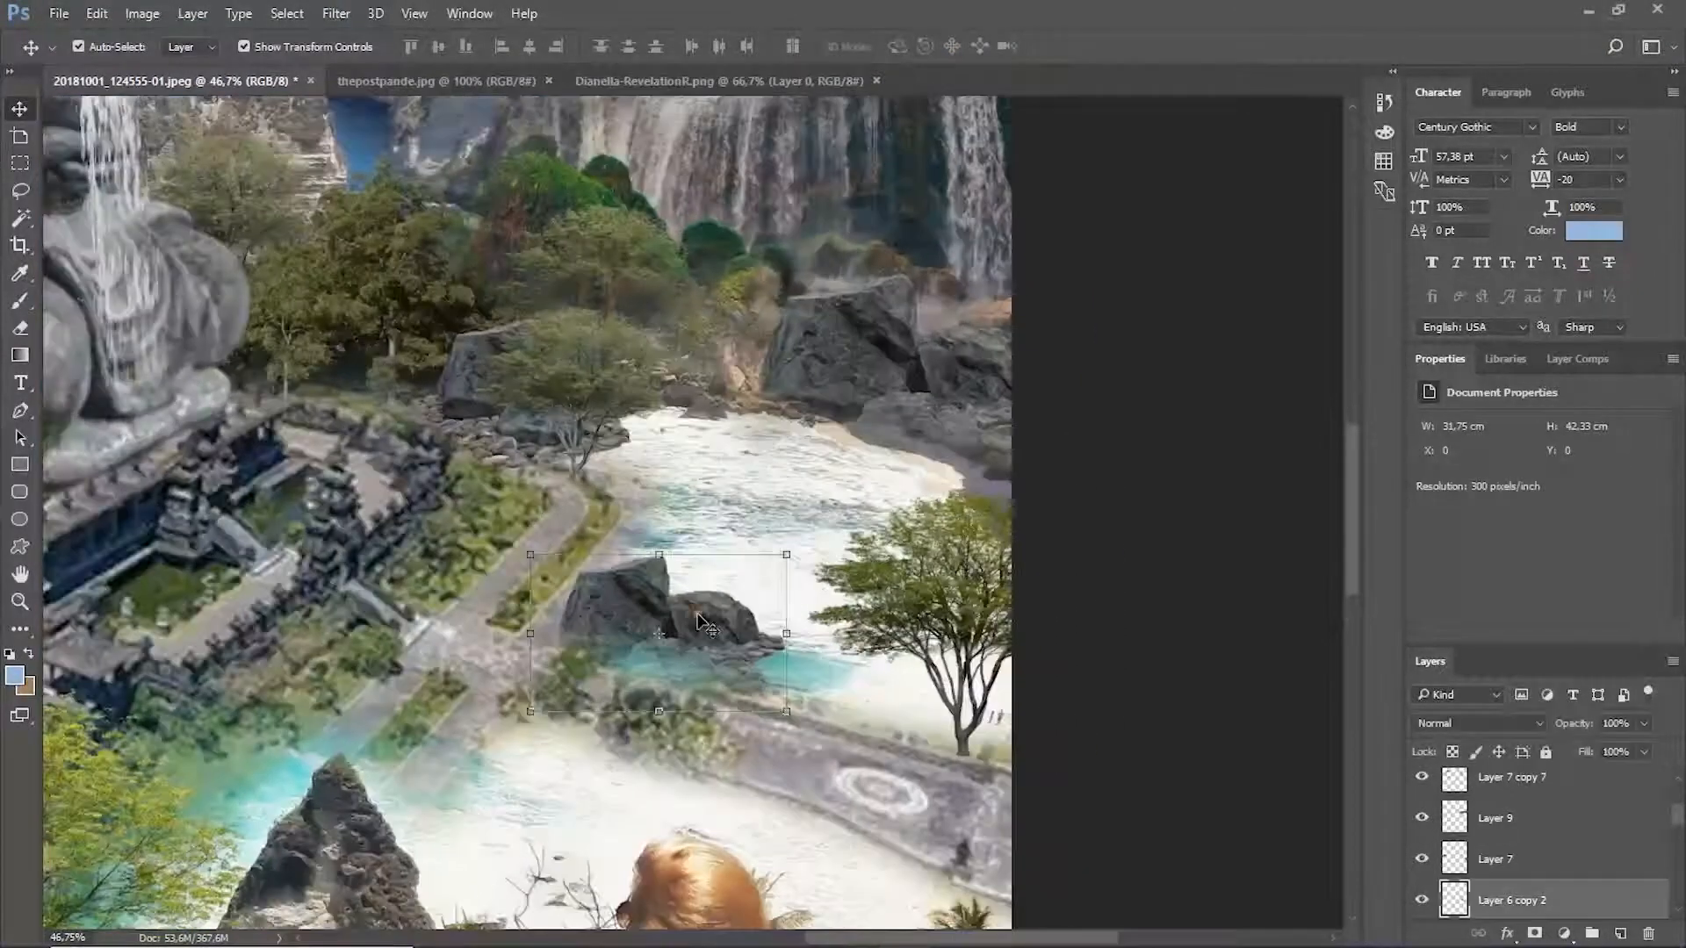
{"action": "left_click_drag", "start_coordinate": [703, 621], "coordinate": [754, 456]}
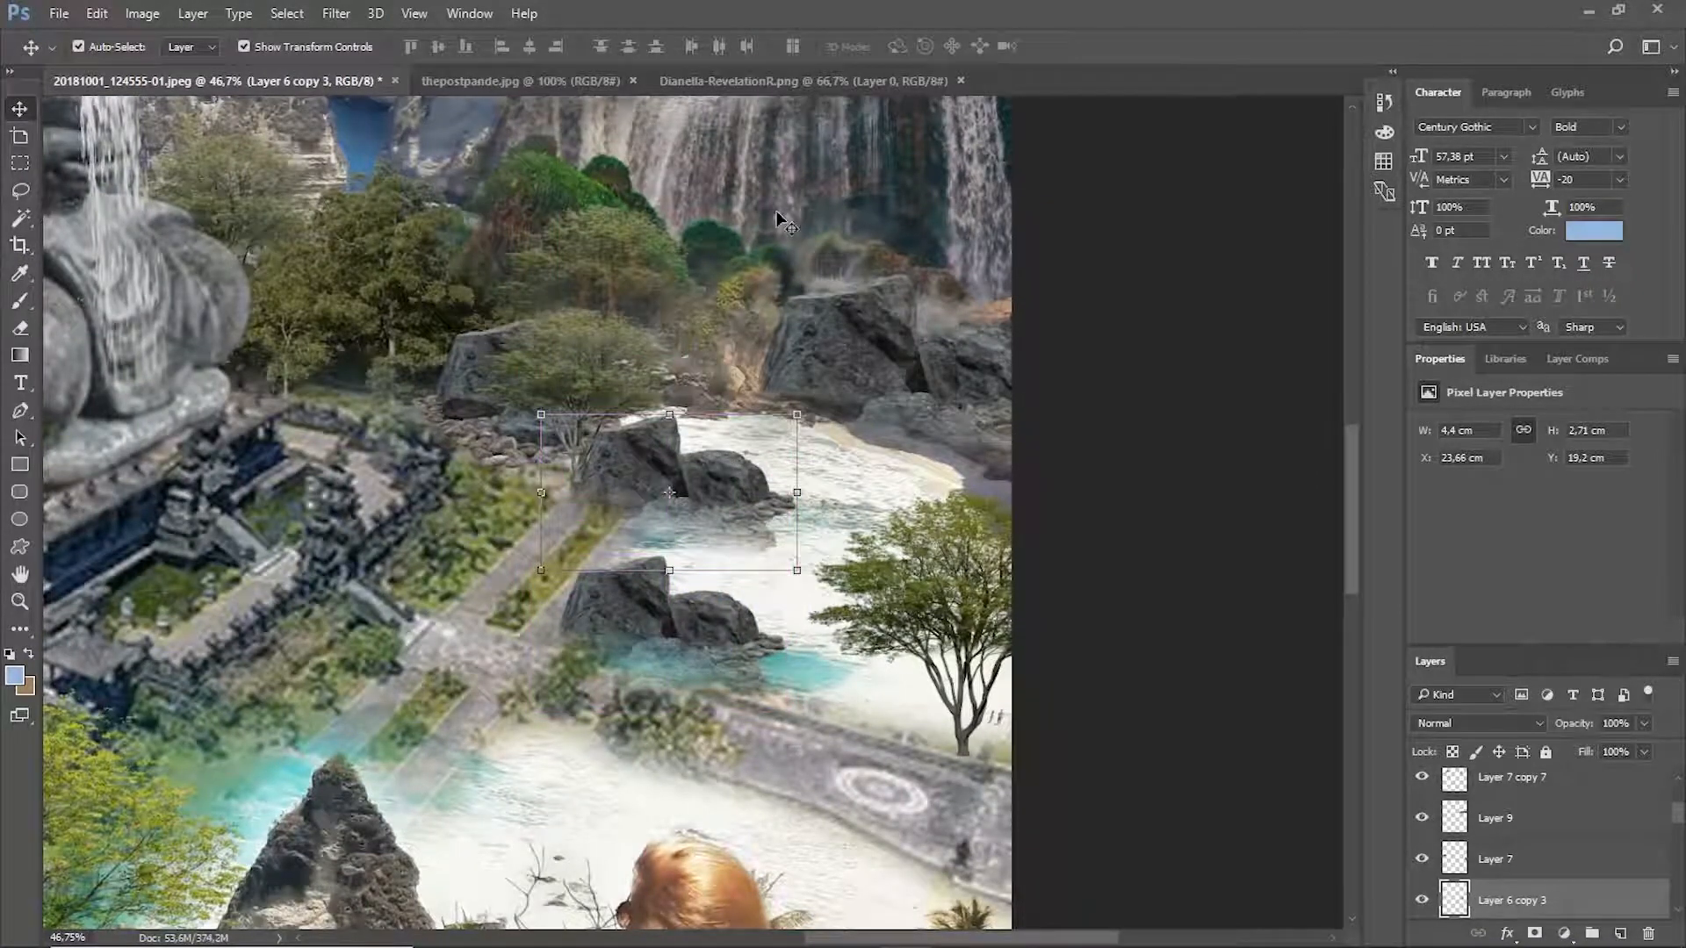
{"action": "key", "text": "ctrl+z"}
Open the rocks_and_stones_stock PNG and bring its rocks into the composite above the beach rock.
{"action": "left_click", "coordinate": [59, 13]}
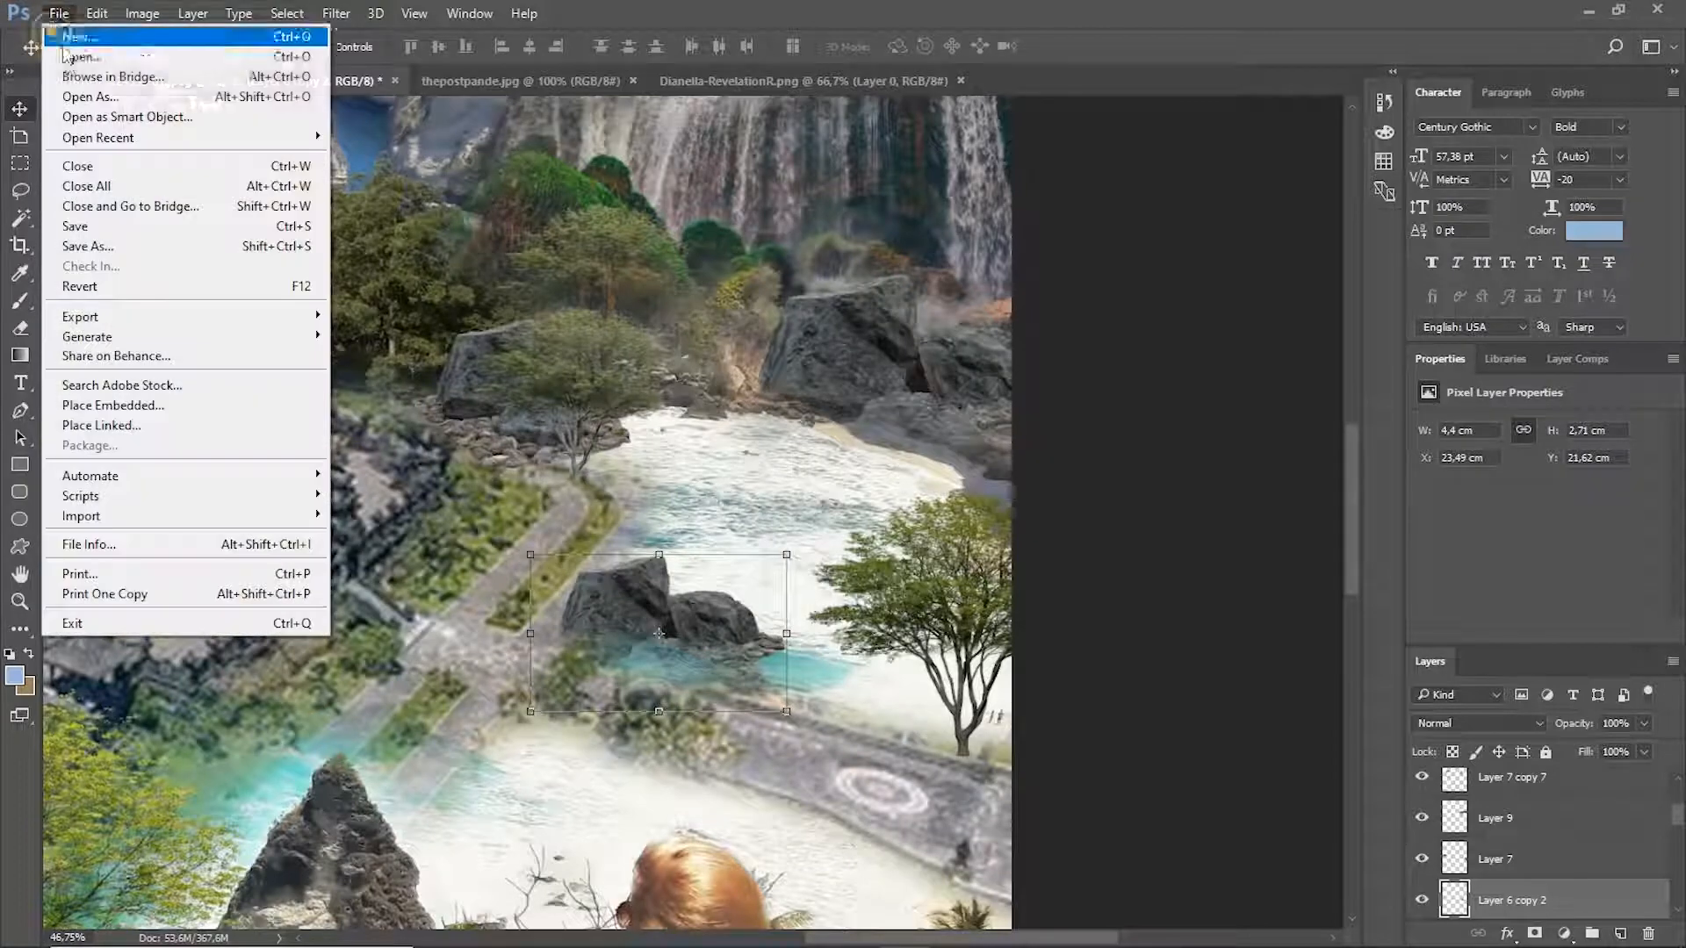
{"action": "left_click", "coordinate": [69, 57]}
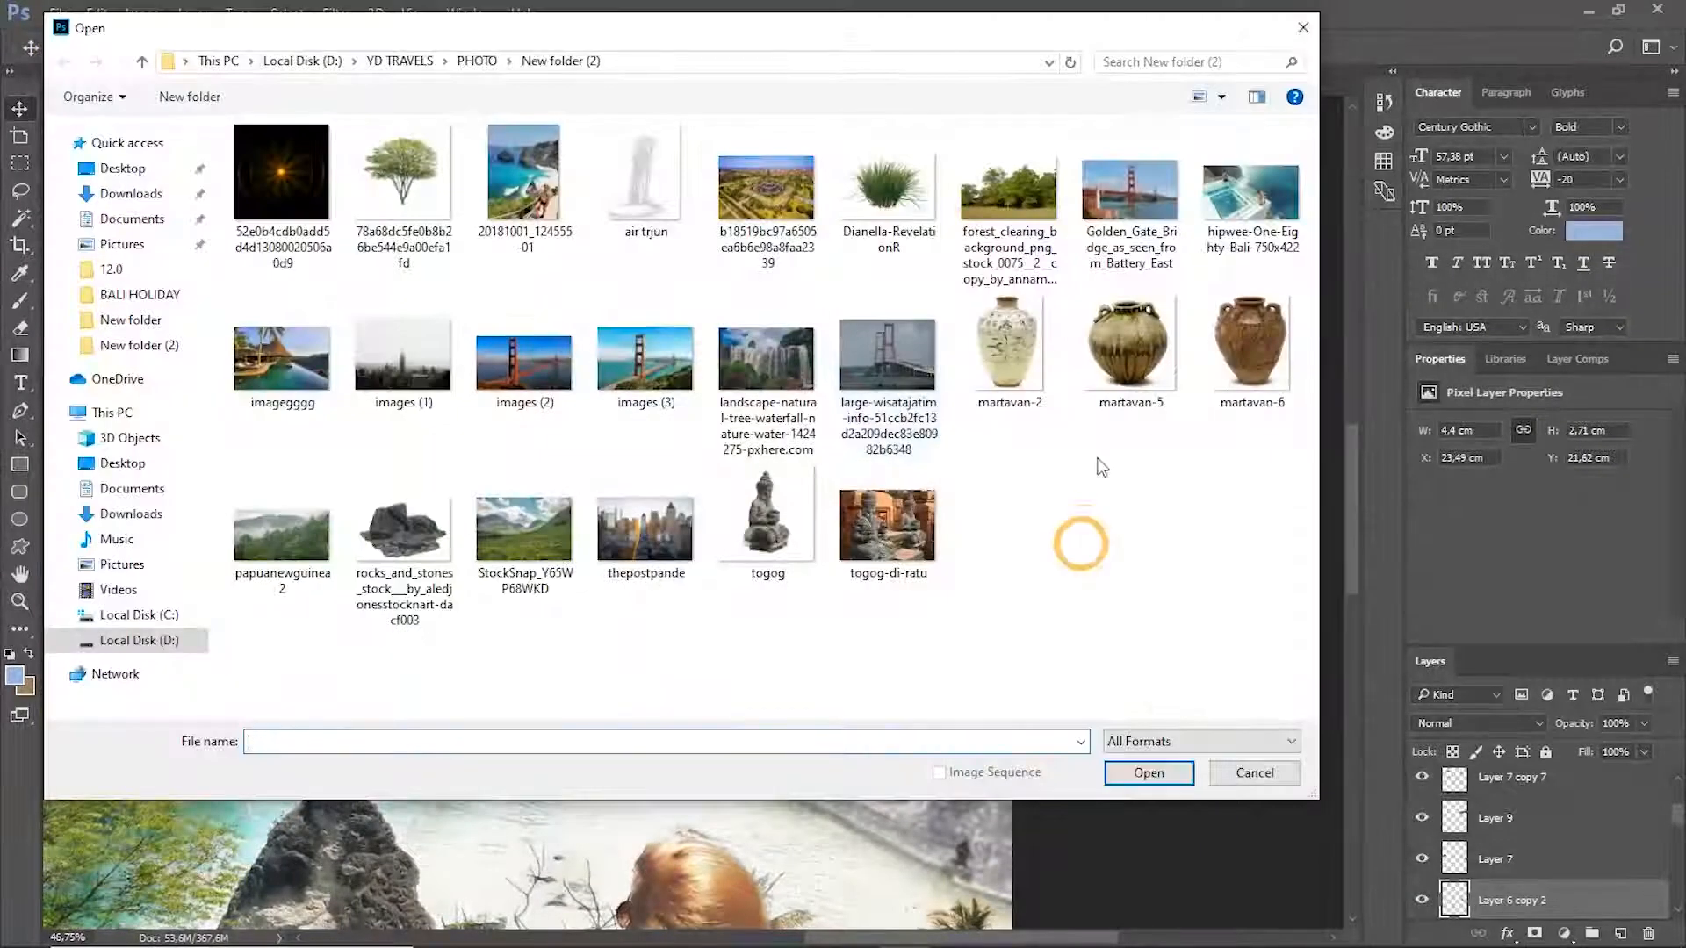
{"action": "double_click", "coordinate": [403, 531]}
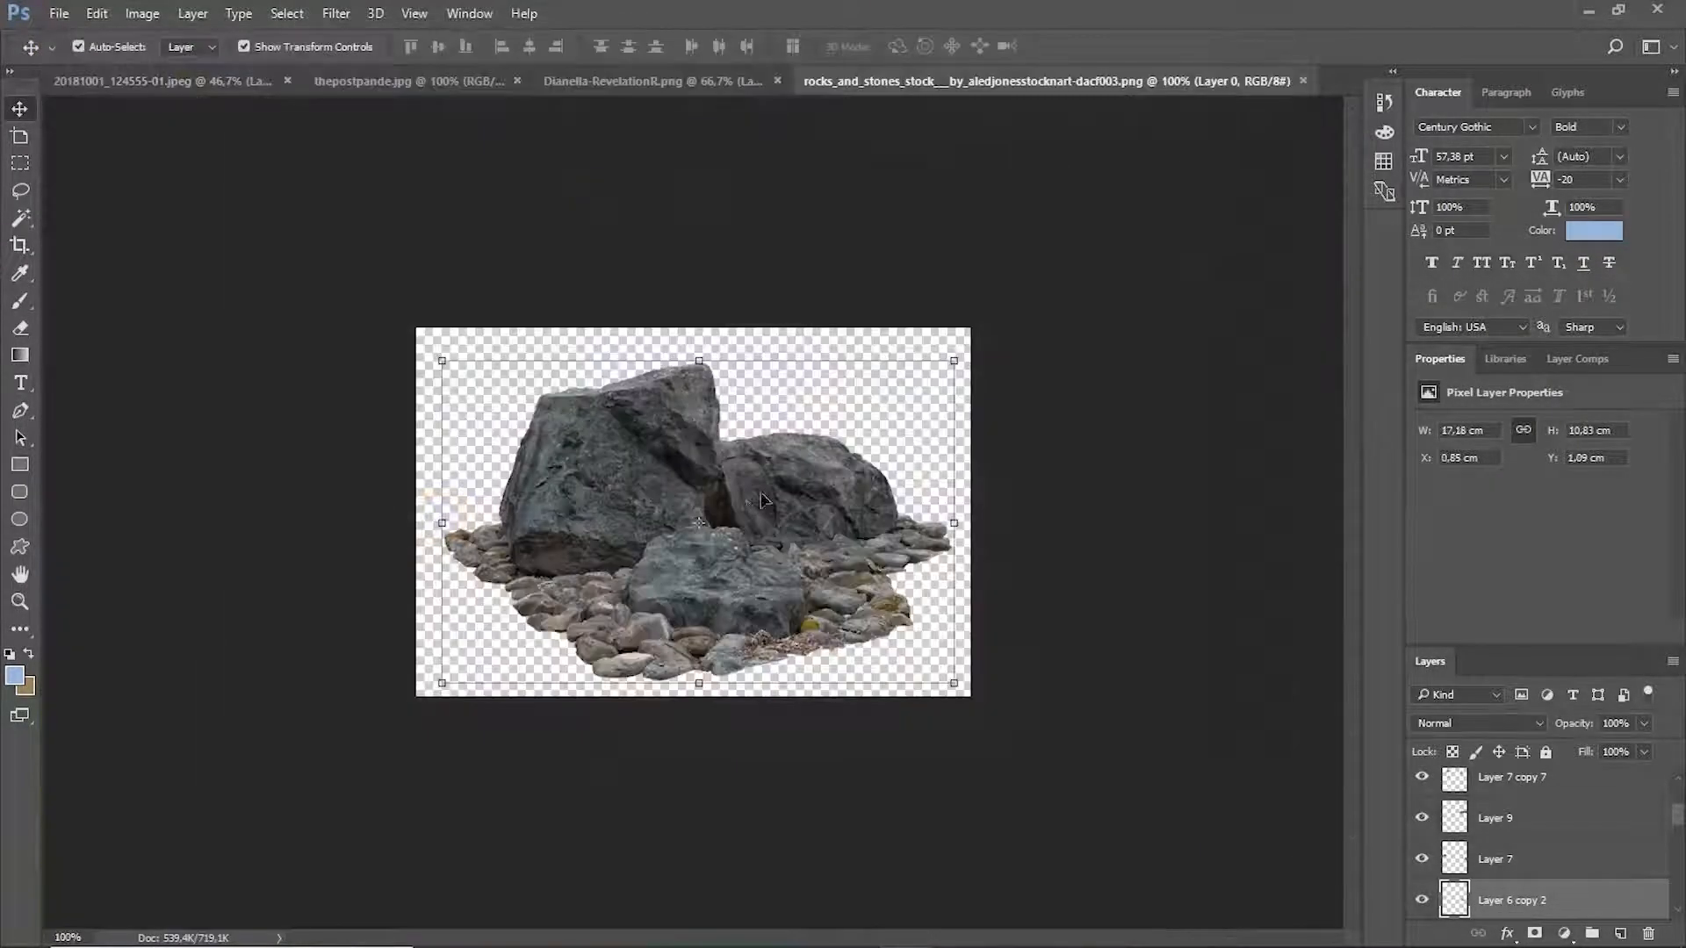
{"action": "left_click_drag", "start_coordinate": [768, 486], "coordinate": [692, 460]}
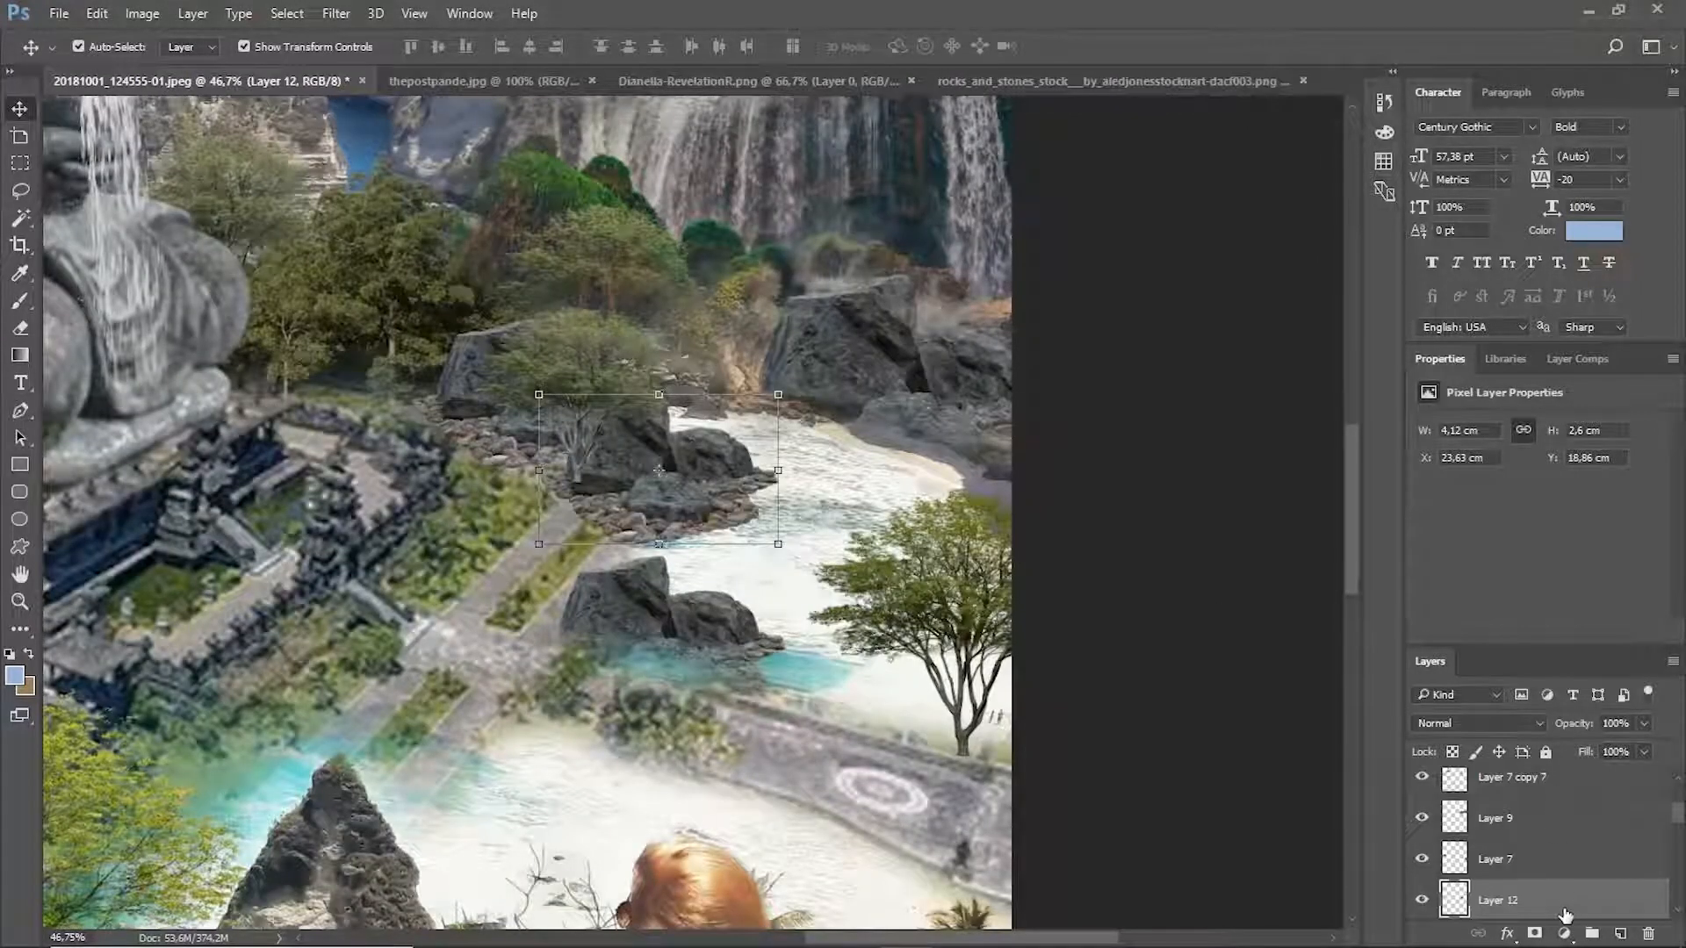
Place the new rock layer below Layer 6 copy 2 and move the rocks down behind the beach rock.
{"action": "scroll", "coordinate": [1567, 874], "scroll_direction": "down", "scroll_amount": 2}
{"action": "left_click_drag", "start_coordinate": [1574, 836], "coordinate": [1571, 878]}
{"action": "left_click_drag", "start_coordinate": [715, 461], "coordinate": [715, 538]}
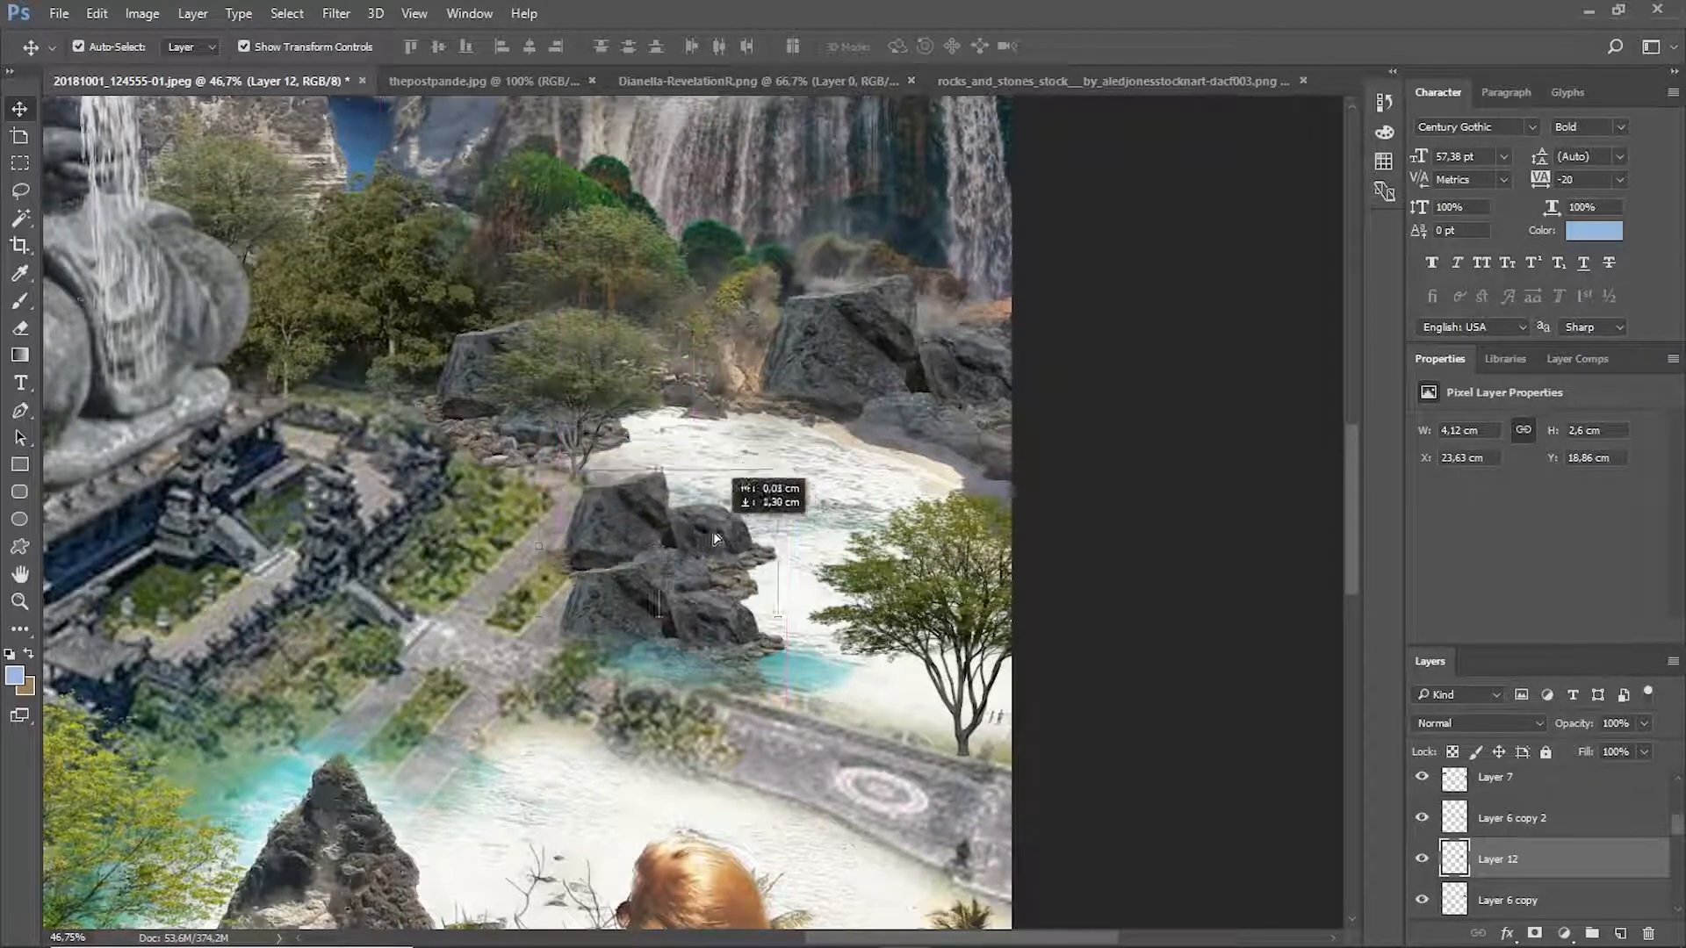
Soften the new rocks' lower edge with a 338 px soft Eraser and move them up toward the far beach.
{"action": "left_click", "coordinate": [20, 328]}
{"action": "right_click", "coordinate": [484, 544]}
{"action": "left_click_drag", "start_coordinate": [546, 543], "coordinate": [562, 575]}
{"action": "left_click_drag", "start_coordinate": [616, 502], "coordinate": [657, 447], "text": "ctrl"}
{"action": "scroll", "coordinate": [656, 447], "scroll_direction": "down", "scroll_amount": 5}
{"action": "scroll", "coordinate": [885, 465], "scroll_direction": "up", "scroll_amount": 4}
{"action": "right_click", "coordinate": [929, 494]}
{"action": "left_click_drag", "start_coordinate": [1076, 545], "coordinate": [1083, 542]}
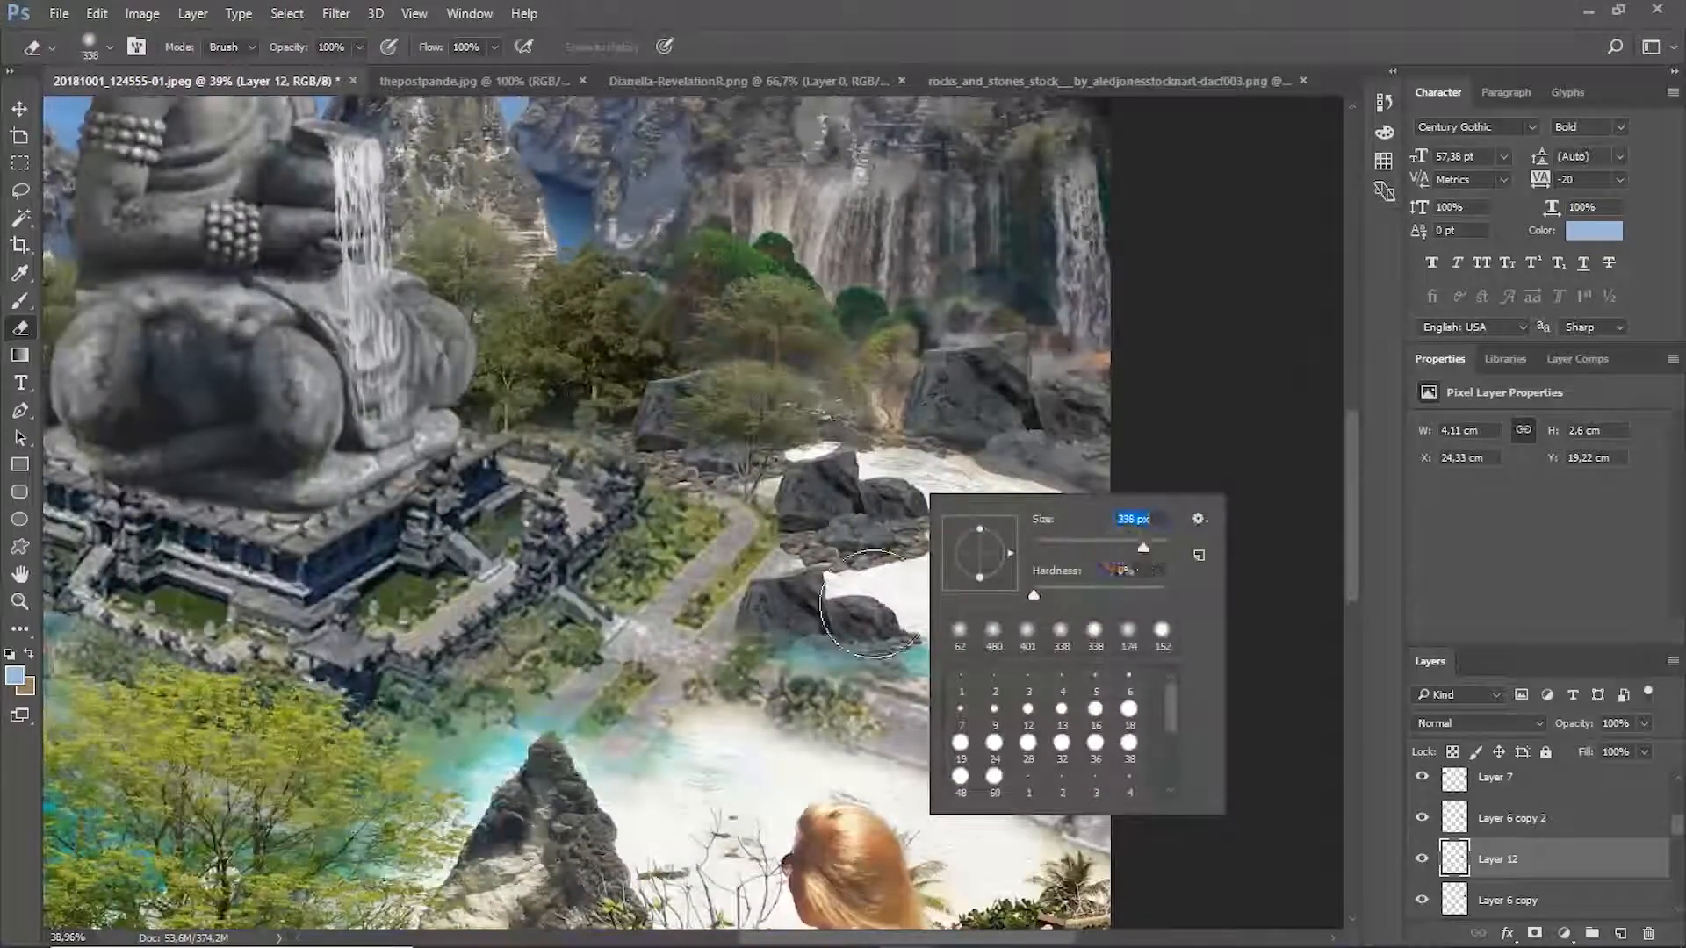
{"action": "left_click_drag", "start_coordinate": [873, 604], "coordinate": [905, 562]}
Move the new rocks beside the pointed foreground rock and place a duplicate of them over that rock.
{"action": "scroll", "coordinate": [786, 426], "scroll_direction": "down", "scroll_amount": 5}
{"action": "scroll", "coordinate": [815, 436], "scroll_direction": "up", "scroll_amount": 4}
{"action": "mouse_move", "coordinate": [809, 458]}
{"action": "left_mouse_down", "text": "ctrl"}
{"action": "mouse_move", "coordinate": [758, 467]}
{"action": "mouse_move", "coordinate": [536, 693]}
{"action": "mouse_move", "coordinate": [502, 773]}
{"action": "left_mouse_up", "text": "ctrl"}
{"action": "scroll", "coordinate": [1516, 835], "scroll_direction": "down", "scroll_amount": 2}
{"action": "left_click_drag", "start_coordinate": [504, 770], "coordinate": [587, 700], "text": "ctrl+alt"}
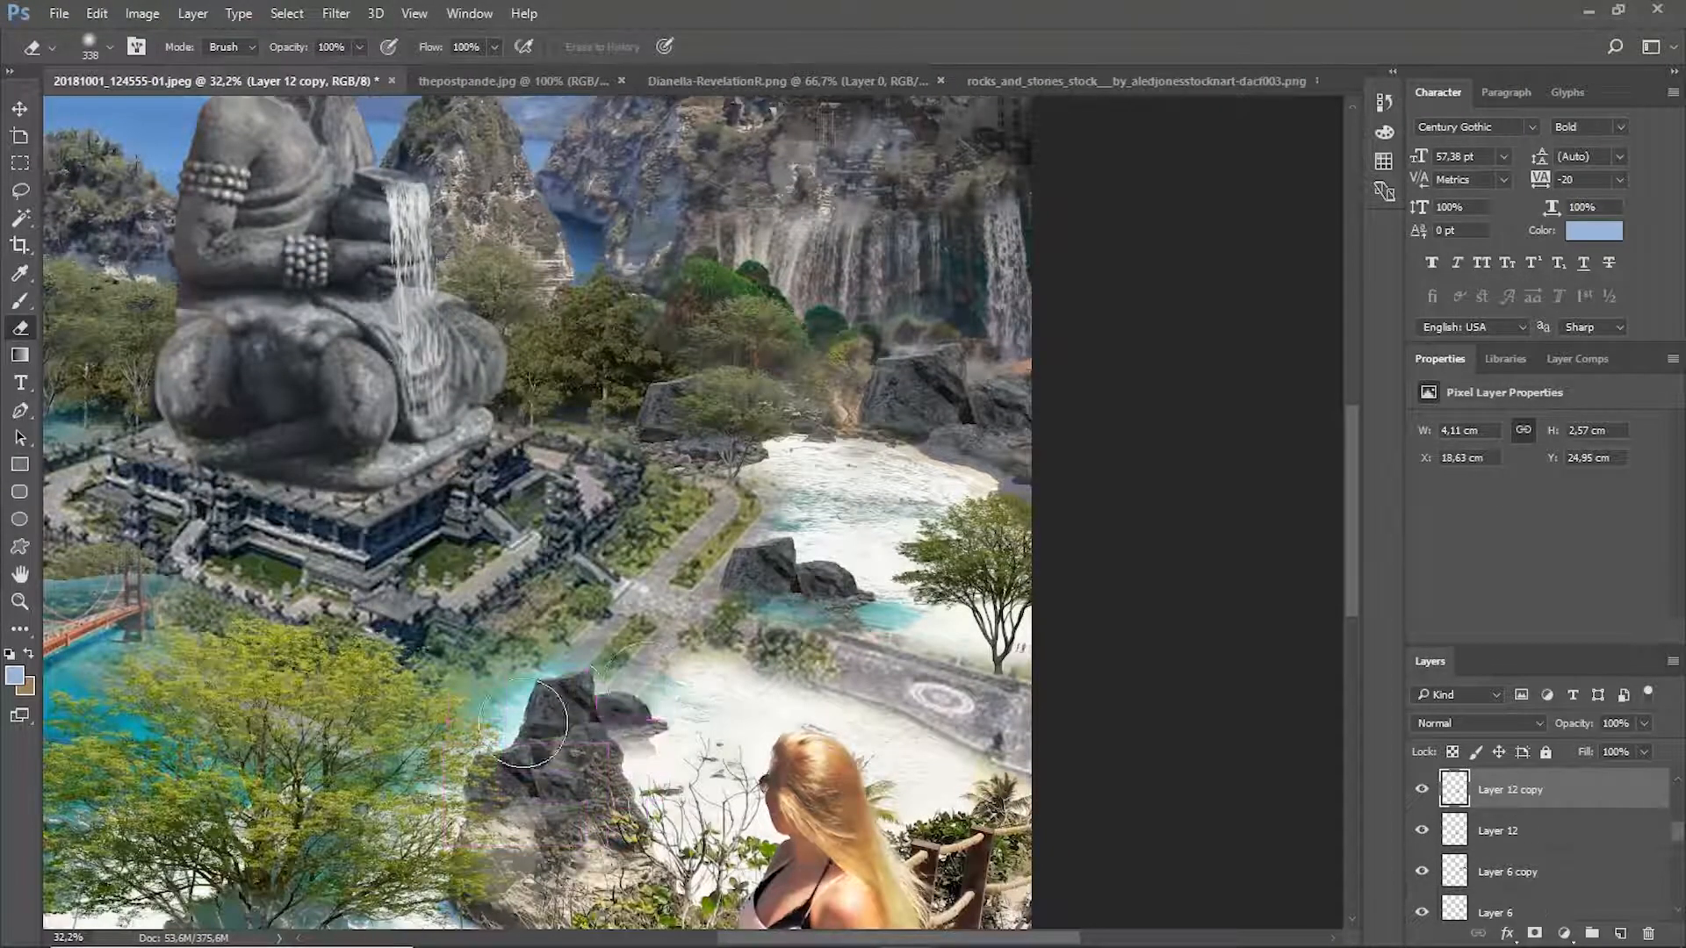
{"action": "scroll", "coordinate": [524, 723], "scroll_direction": "down", "scroll_amount": 5}
{"action": "scroll", "coordinate": [741, 347], "scroll_direction": "up", "scroll_amount": 4}
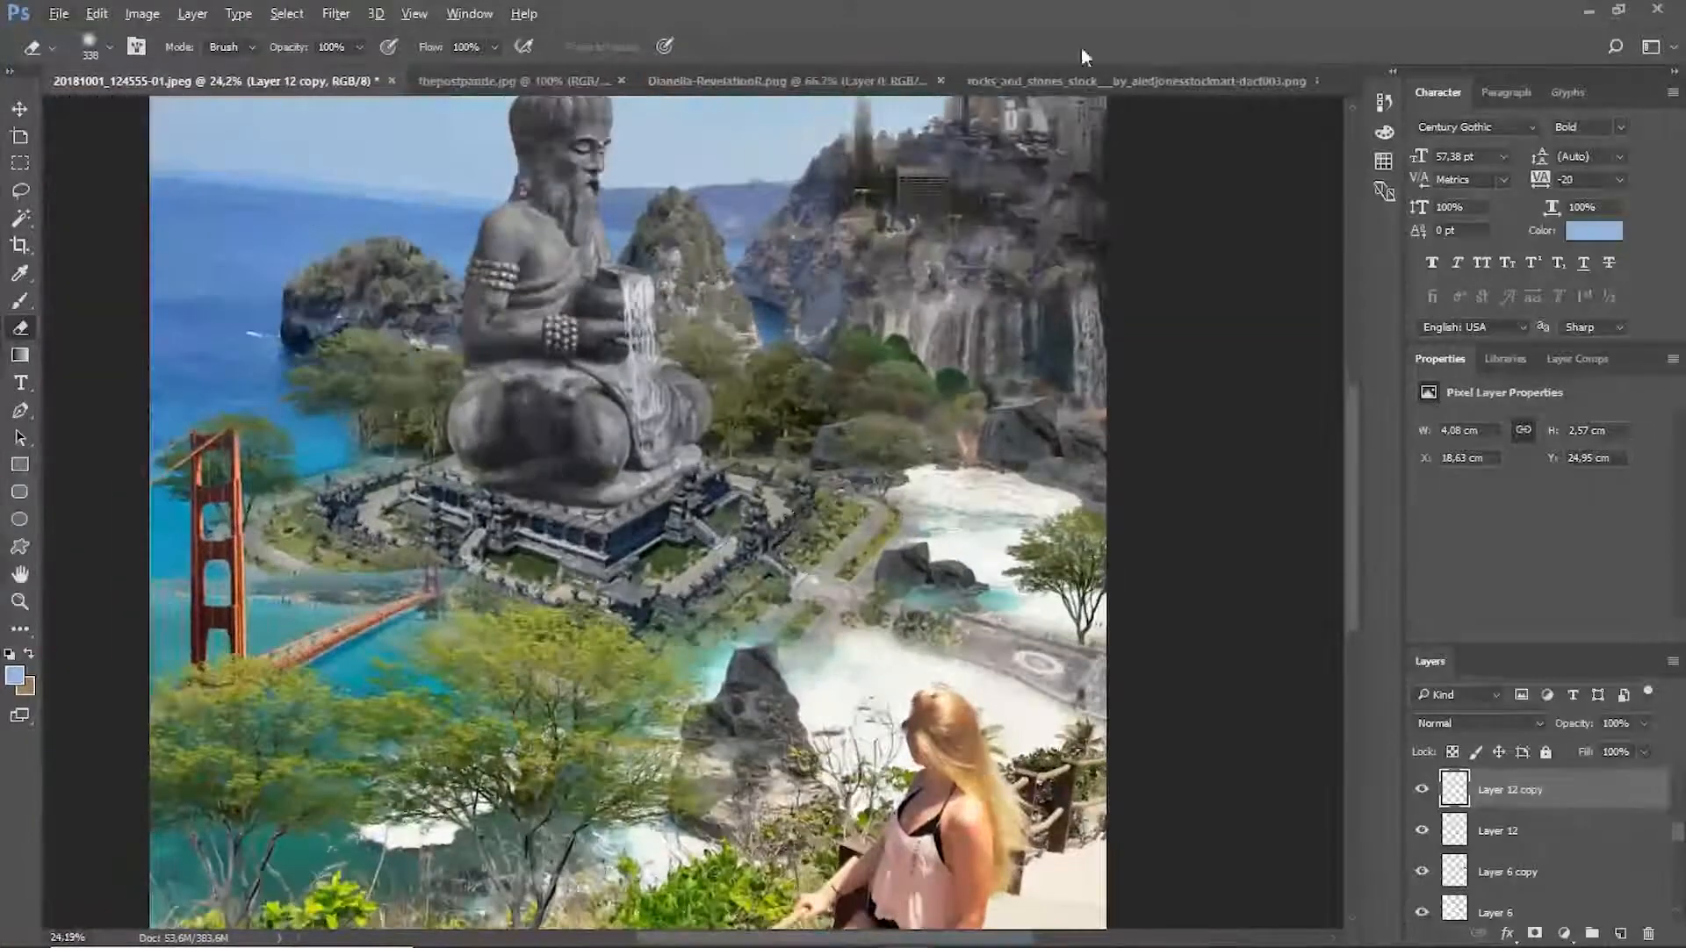
Close the rocks image, open the forest_clearing_background PNG and bring the forest into the composite.
{"action": "key", "text": "ctrl+o"}
{"action": "key", "text": "Return"}
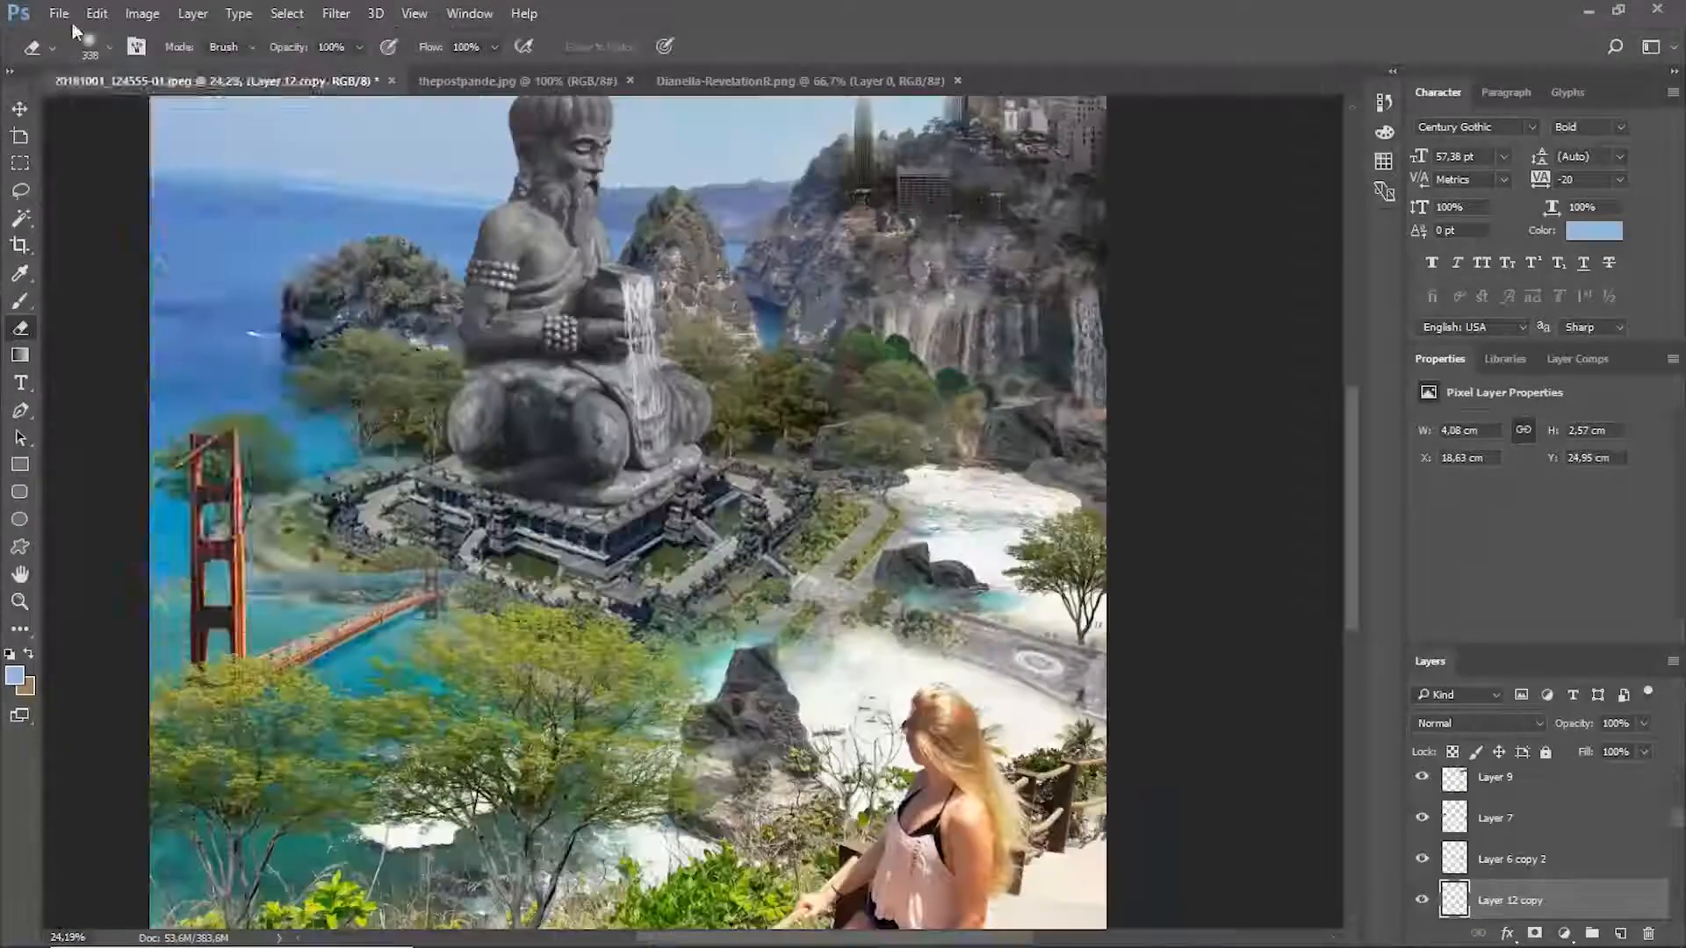
{"action": "left_click", "coordinate": [59, 13]}
{"action": "left_click", "coordinate": [72, 52]}
{"action": "double_click", "coordinate": [993, 176]}
{"action": "left_click_drag", "start_coordinate": [845, 422], "coordinate": [561, 439], "text": "ctrl"}
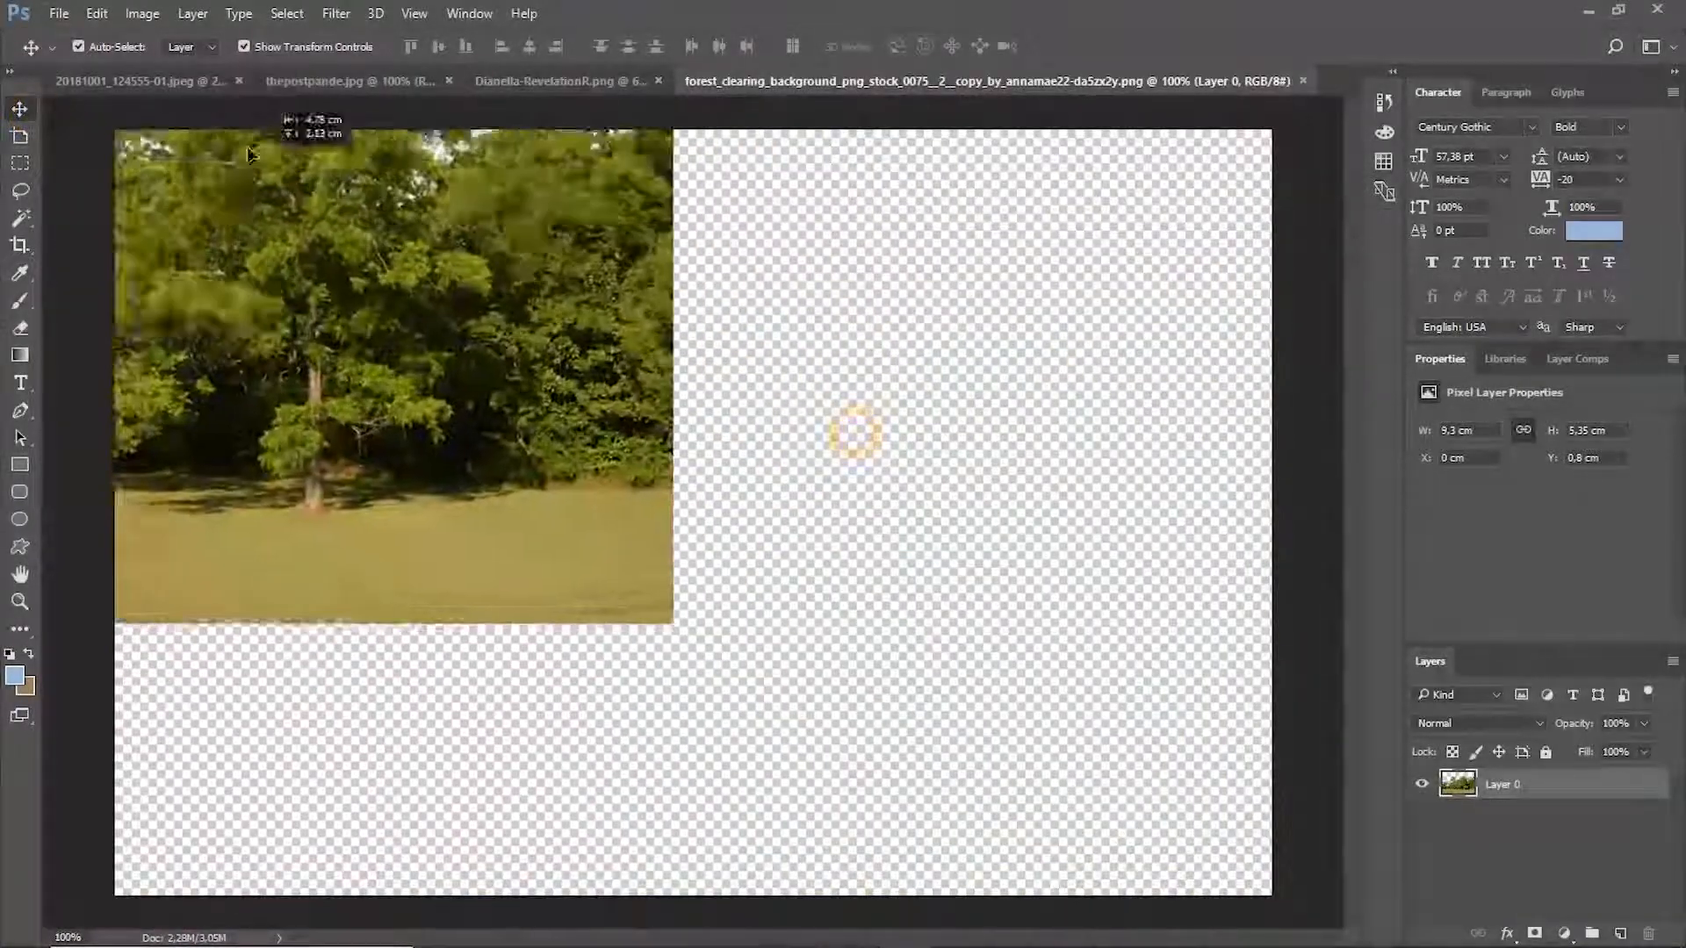
{"action": "left_click_drag", "start_coordinate": [248, 154], "coordinate": [435, 578]}
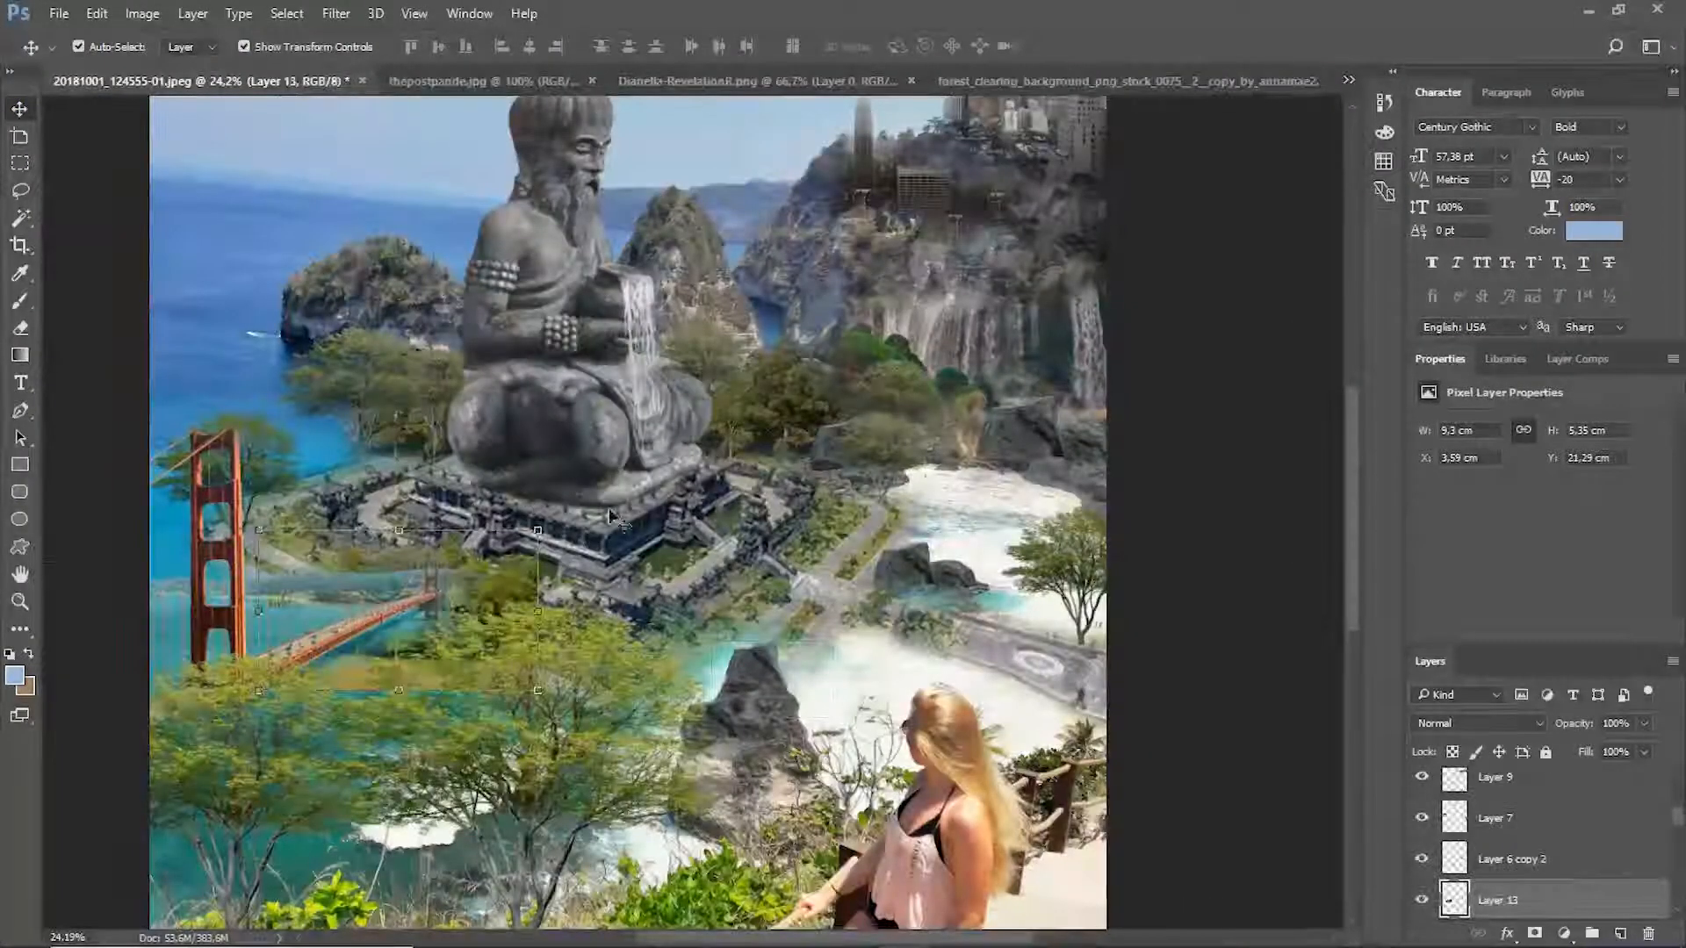
Bring the forest layer to the top of the stack, enlarge it to about 381% and position it over the photo's lower-left corner.
{"action": "left_click_drag", "start_coordinate": [1498, 893], "coordinate": [1552, 776]}
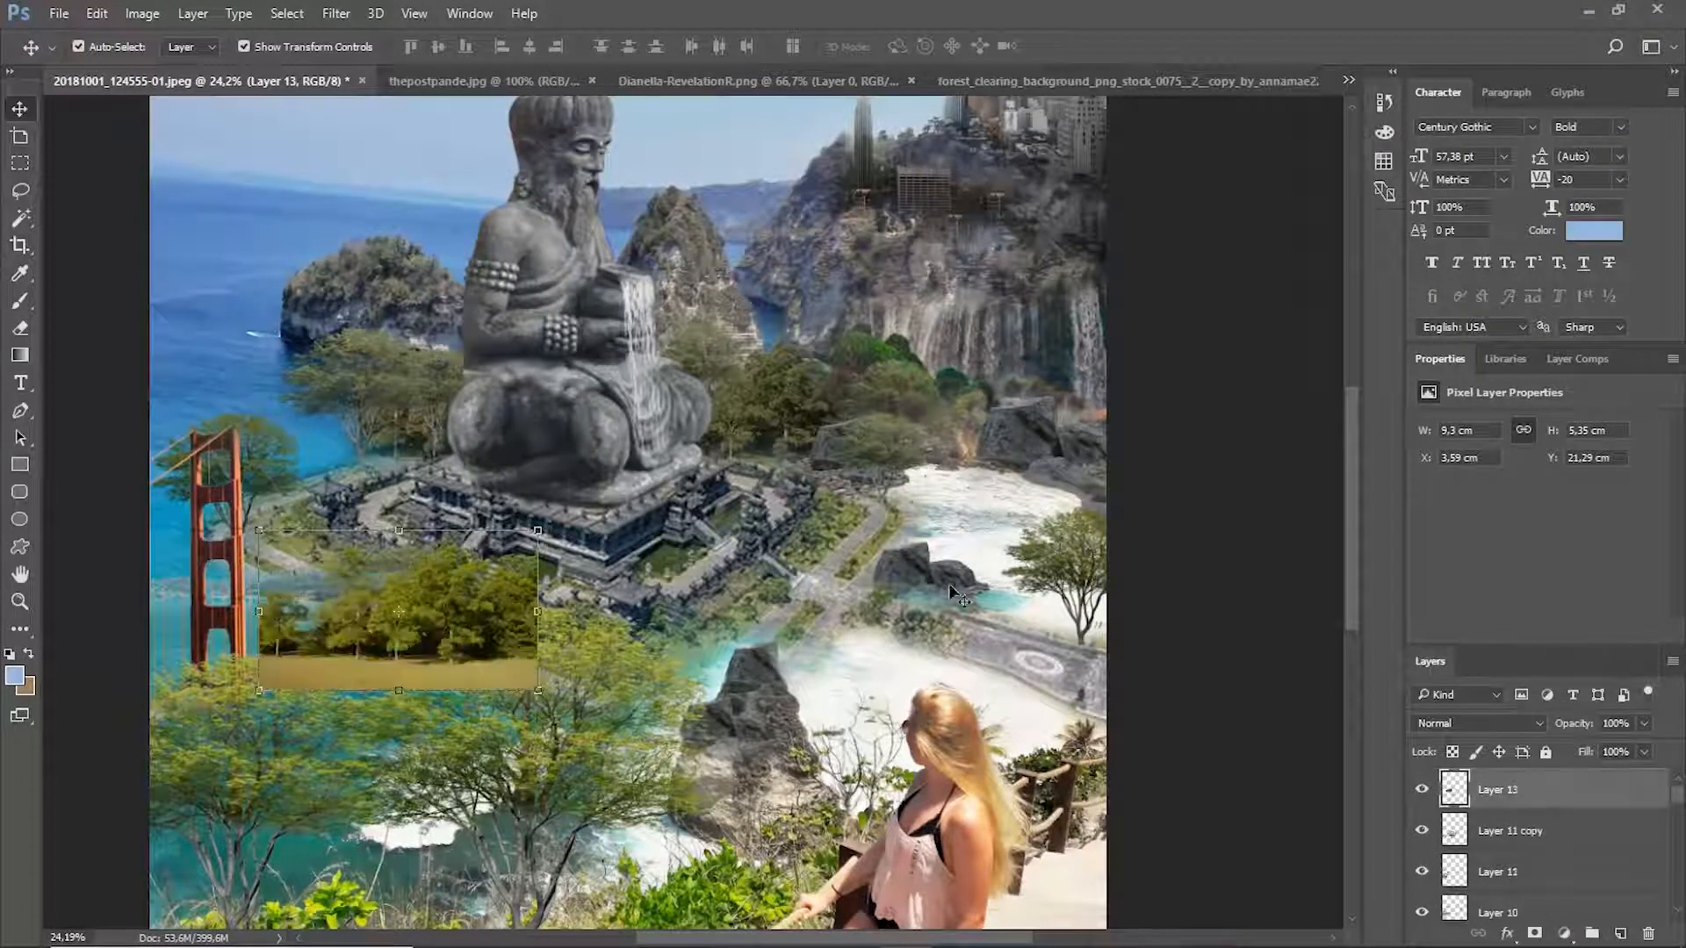
{"action": "scroll", "coordinate": [812, 530], "scroll_direction": "down", "scroll_amount": 3}
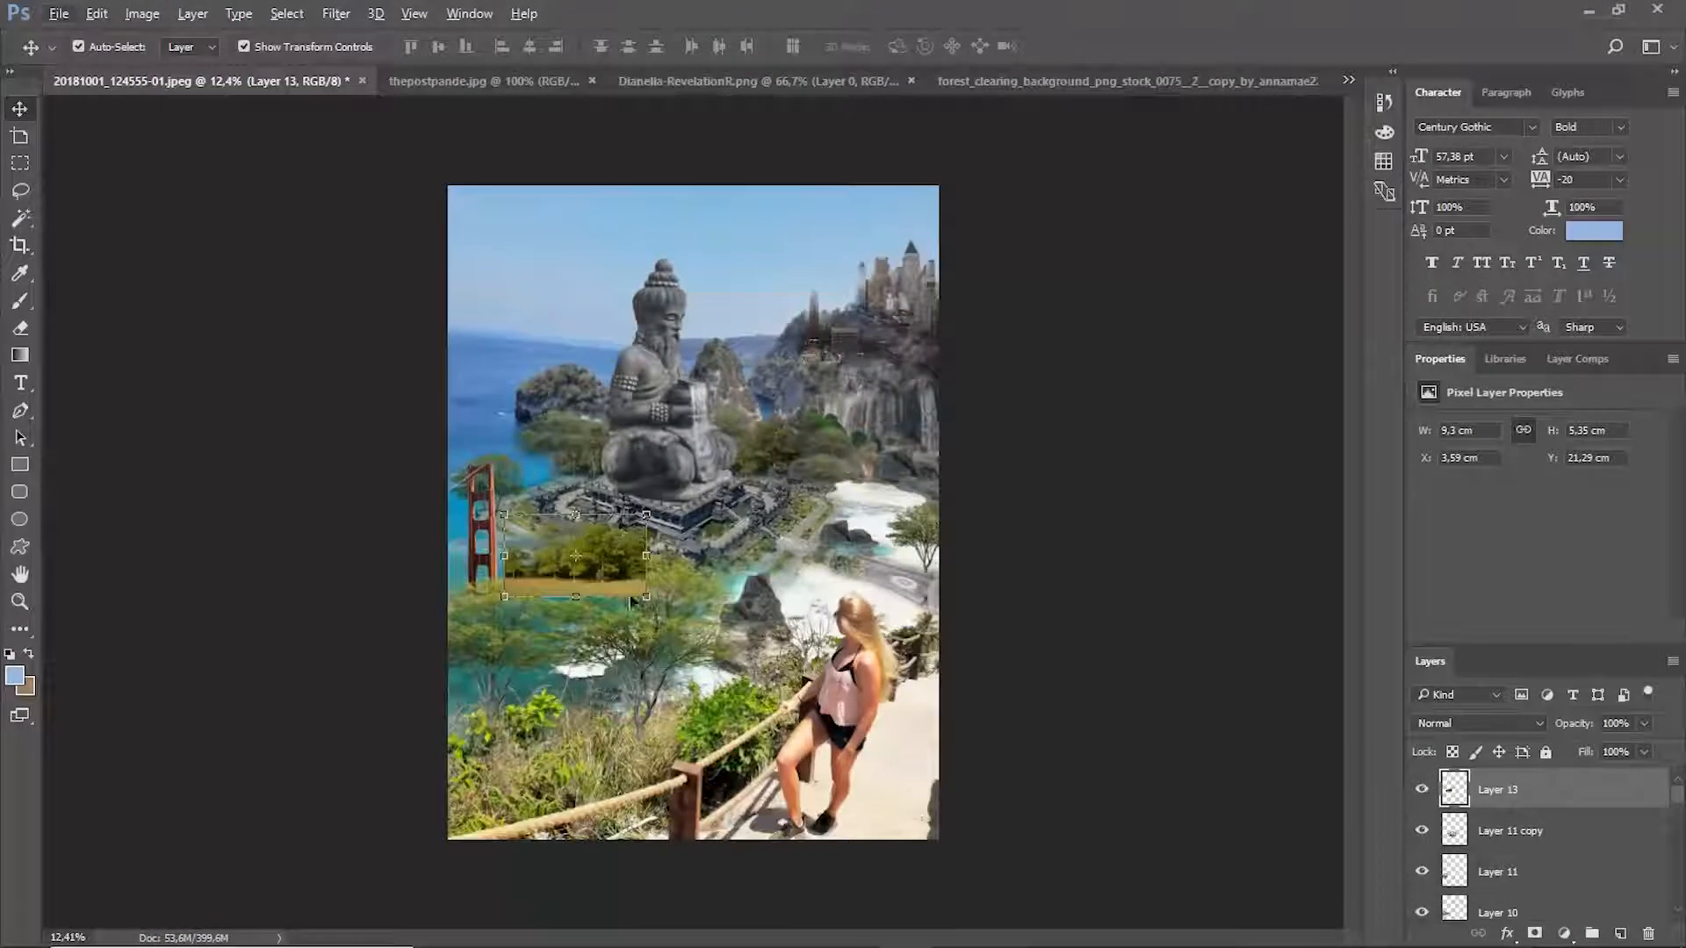
{"action": "left_click_drag", "start_coordinate": [644, 600], "coordinate": [909, 775]}
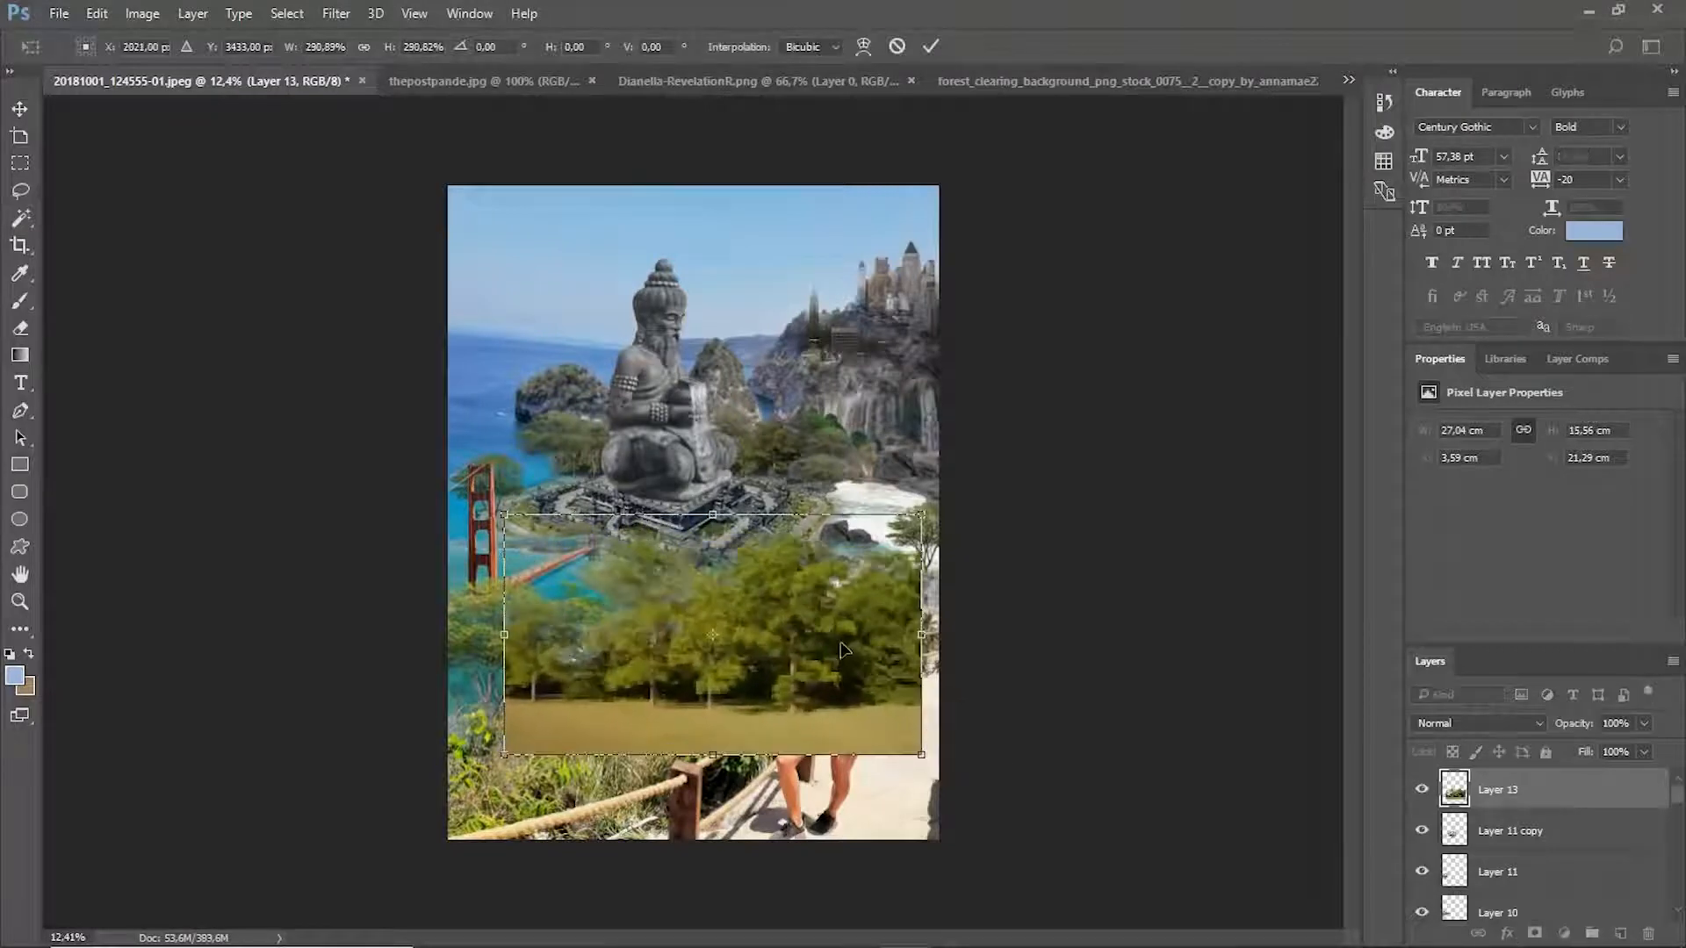
{"action": "left_click_drag", "start_coordinate": [842, 649], "coordinate": [650, 692]}
{"action": "left_click_drag", "start_coordinate": [720, 605], "coordinate": [850, 532]}
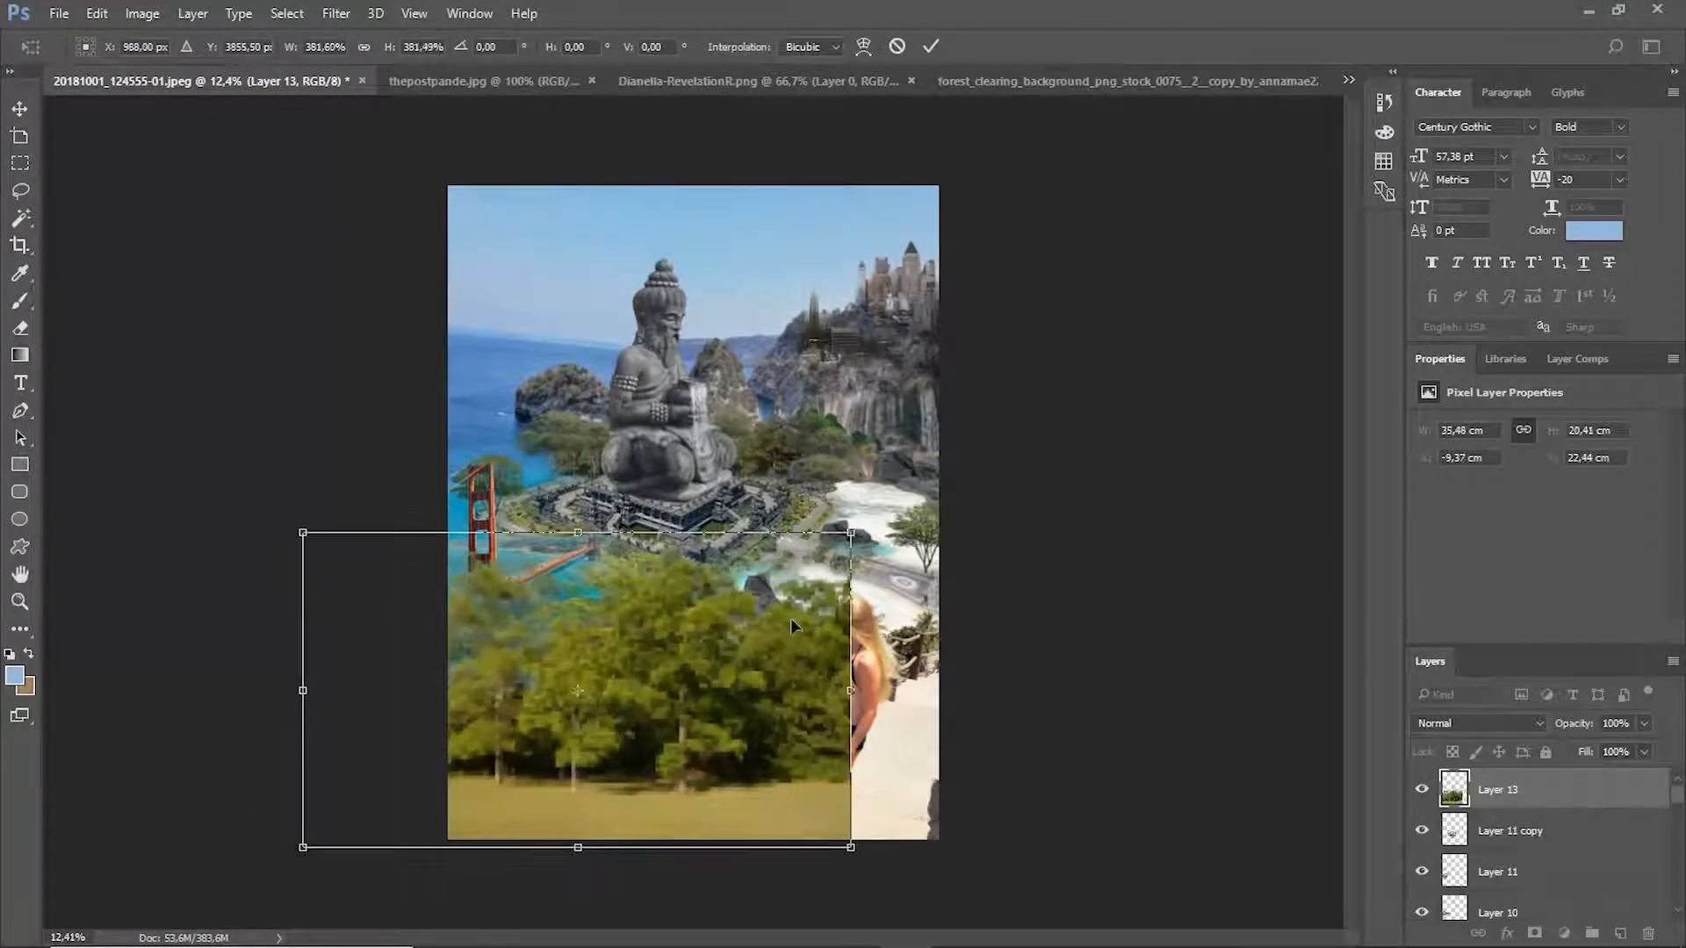
{"action": "mouse_move", "coordinate": [783, 643]}
{"action": "left_mouse_down"}
{"action": "mouse_move", "coordinate": [732, 683]}
{"action": "mouse_move", "coordinate": [653, 674]}
{"action": "mouse_move", "coordinate": [667, 891]}
{"action": "left_mouse_up"}
{"action": "left_click", "coordinate": [930, 46]}
Fade the forest into the hillside with a 2520 px soft Eraser, keeping foliage in the photo's lower-left corner.
{"action": "key", "text": "e"}
{"action": "right_click", "coordinate": [709, 627]}
{"action": "left_click", "coordinate": [933, 677]}
{"action": "key", "text": "Return"}
{"action": "left_click_drag", "start_coordinate": [632, 685], "coordinate": [470, 676]}
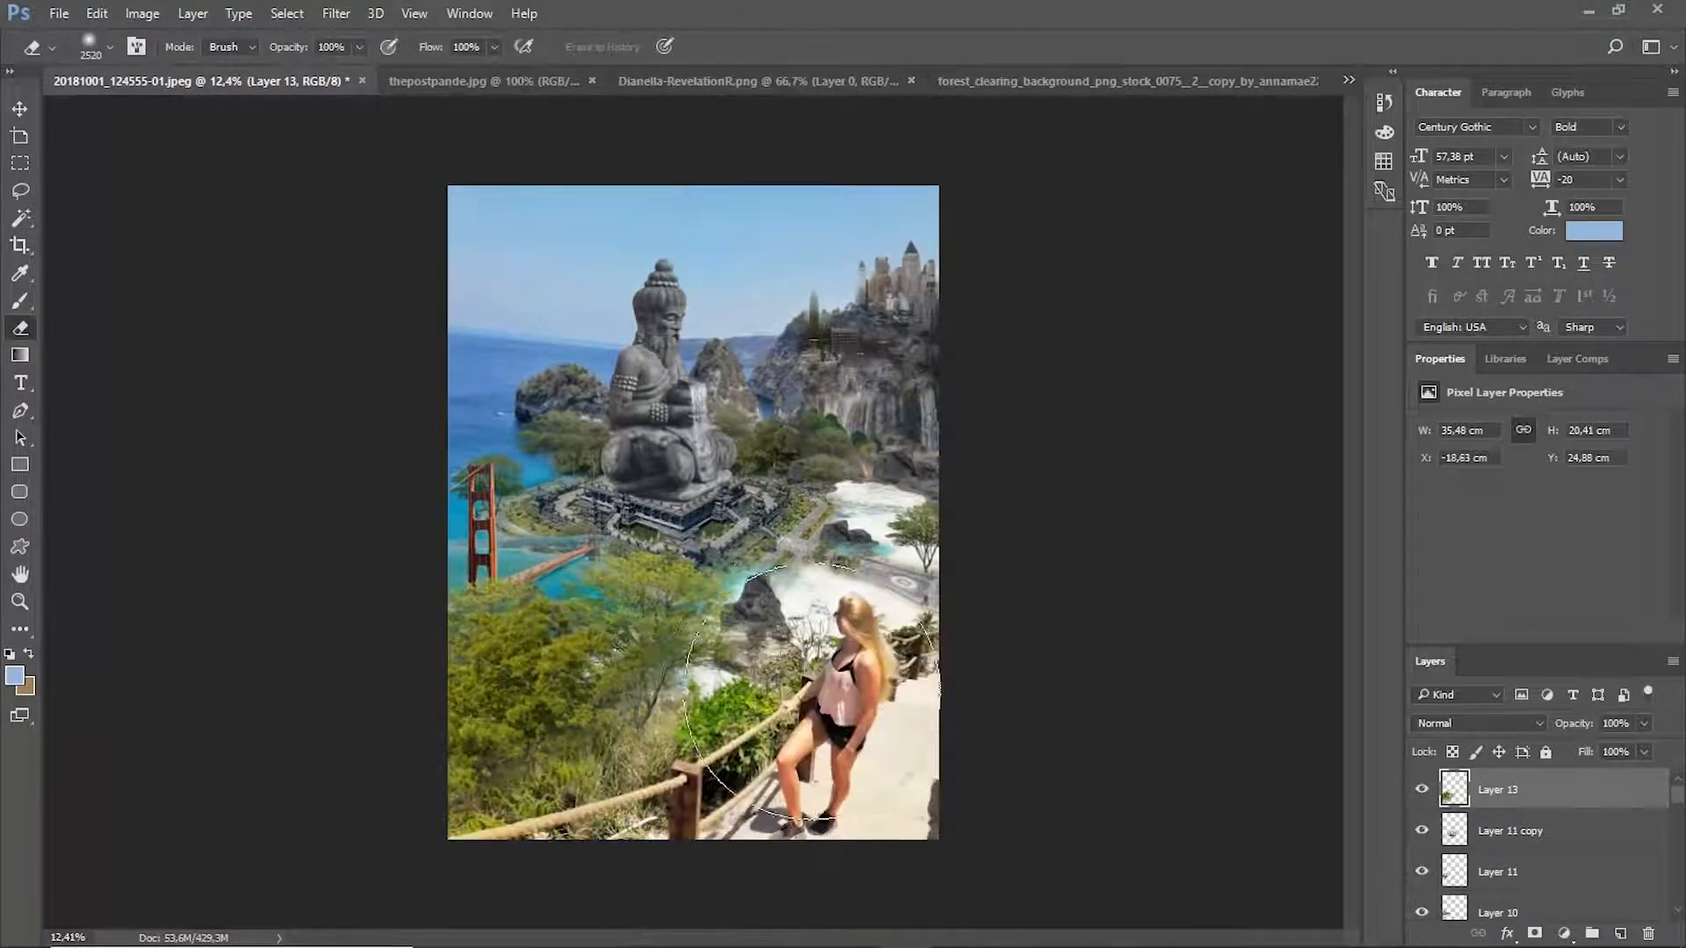
Shift the large foreground tree to the right and erase the base of its trunk into the grass with a soft Eraser.
{"action": "scroll", "coordinate": [750, 678], "scroll_direction": "up", "scroll_amount": 7}
{"action": "key", "text": "v"}
{"action": "key", "text": "Delete"}
{"action": "left_click", "coordinate": [32, 335]}
{"action": "right_click", "coordinate": [700, 625]}
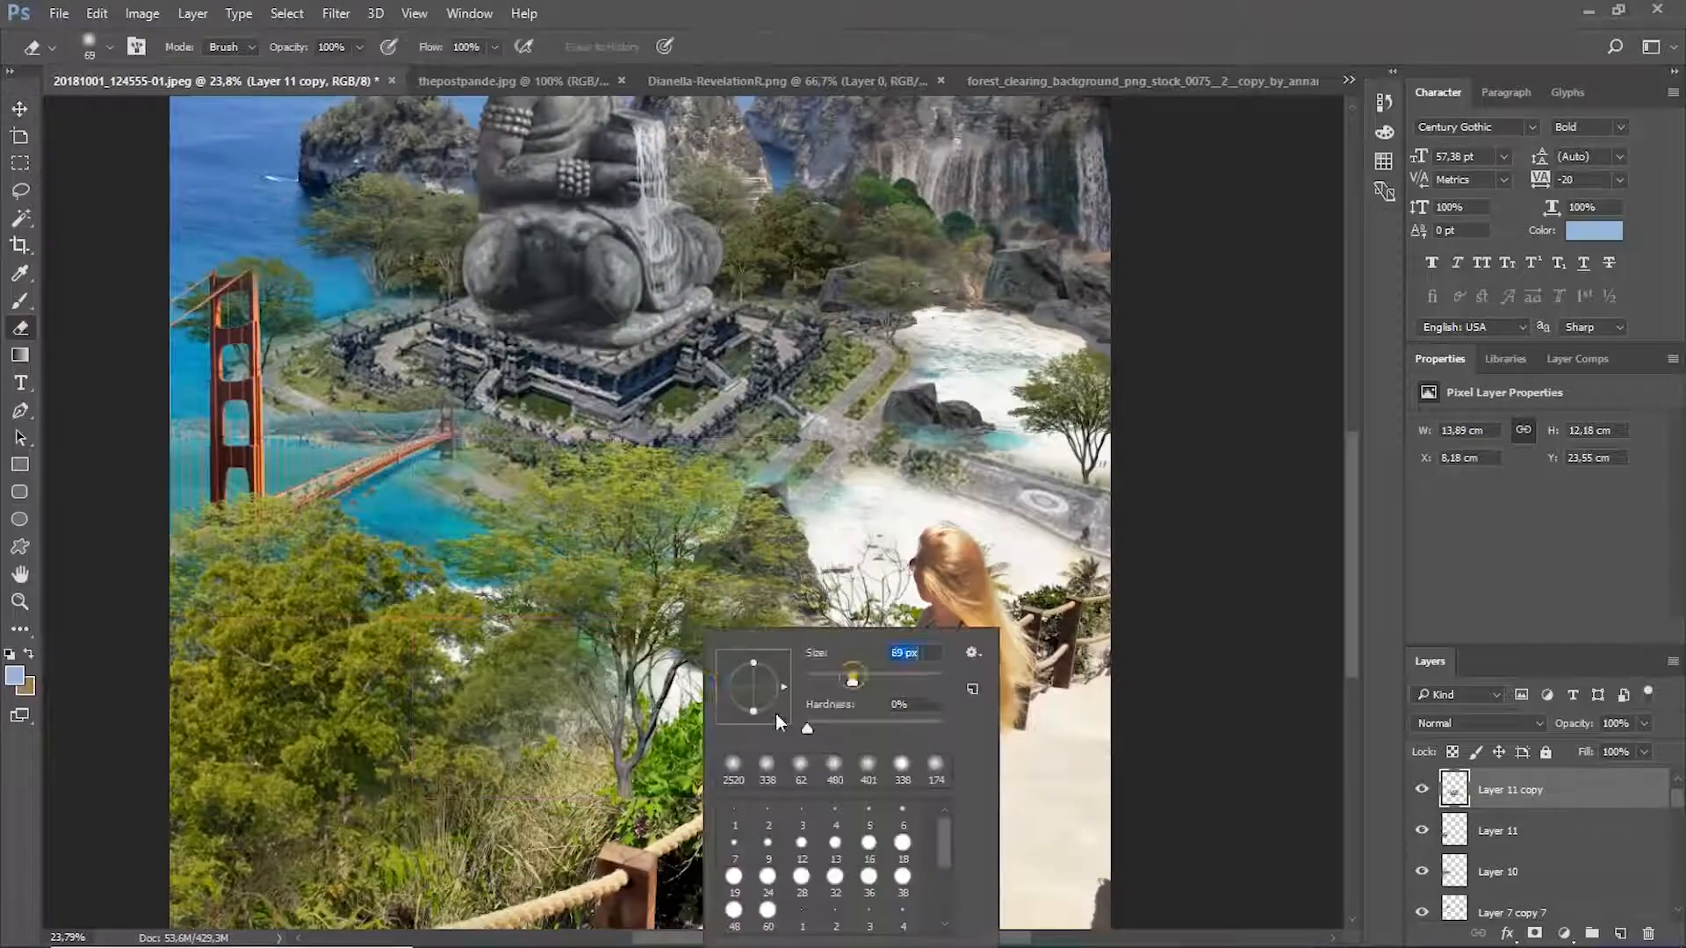
{"action": "left_click", "coordinate": [627, 791]}
{"action": "right_click", "coordinate": [690, 625]}
{"action": "left_click_drag", "start_coordinate": [854, 681], "coordinate": [895, 684]}
{"action": "left_click", "coordinate": [638, 787]}
Duplicate the large foreground tree and adjust the copy's size and position beside it to thicken the foliage.
{"action": "scroll", "coordinate": [638, 788], "scroll_direction": "down", "scroll_amount": 5}
{"action": "left_click", "coordinate": [32, 106]}
{"action": "left_click_drag", "start_coordinate": [713, 603], "coordinate": [613, 616]}
{"action": "left_click_drag", "start_coordinate": [703, 573], "coordinate": [668, 587]}
{"action": "key", "text": "Return"}
{"action": "scroll", "coordinate": [725, 468], "scroll_direction": "down", "scroll_amount": 5}
{"action": "scroll", "coordinate": [725, 468], "scroll_direction": "up", "scroll_amount": 3}
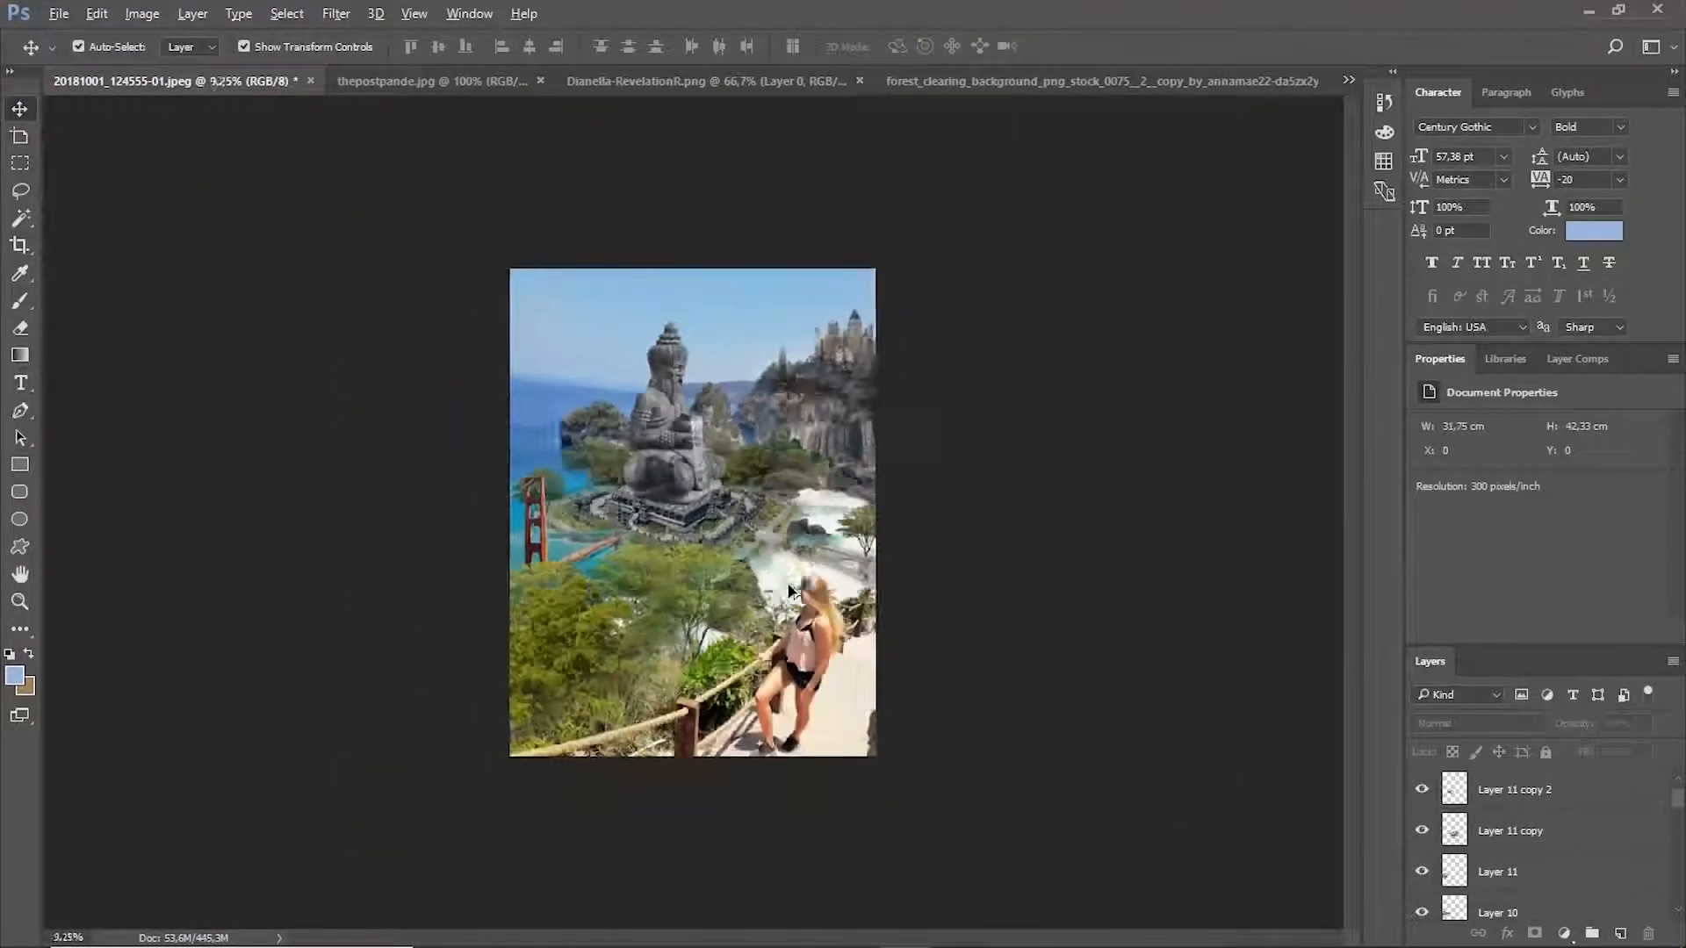
Open the Dianella-RevelationR grass image and bring it into the coastal composite as a new layer.
{"action": "left_click", "coordinate": [58, 14]}
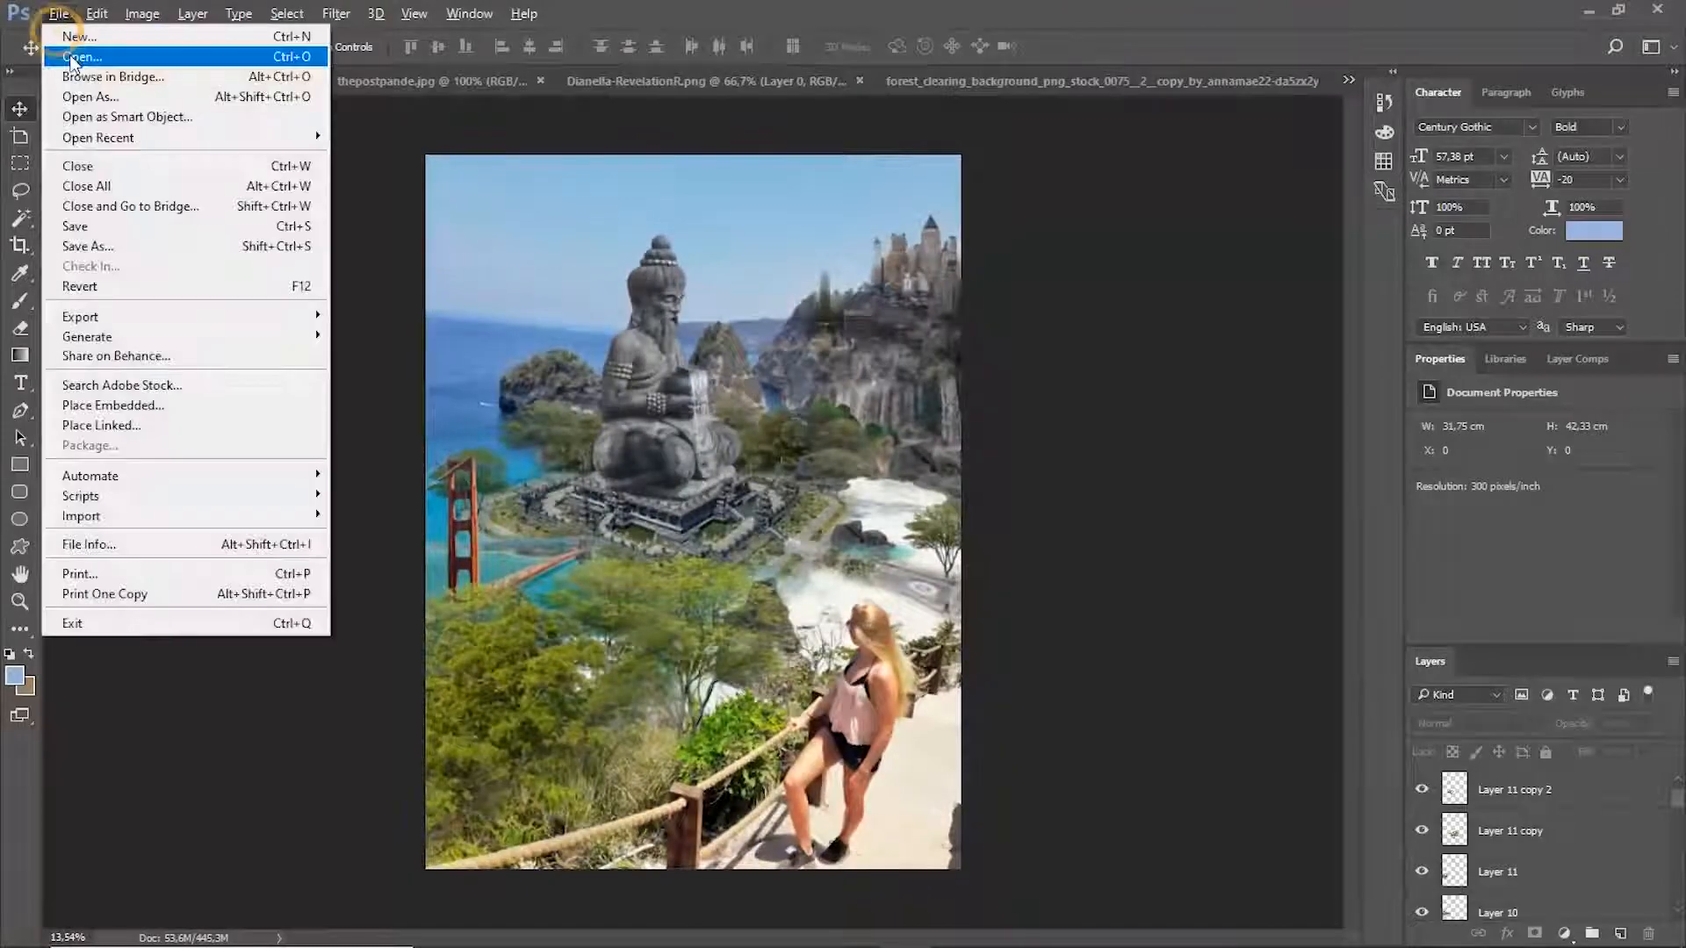
{"action": "left_click", "coordinate": [62, 50]}
{"action": "double_click", "coordinate": [887, 188]}
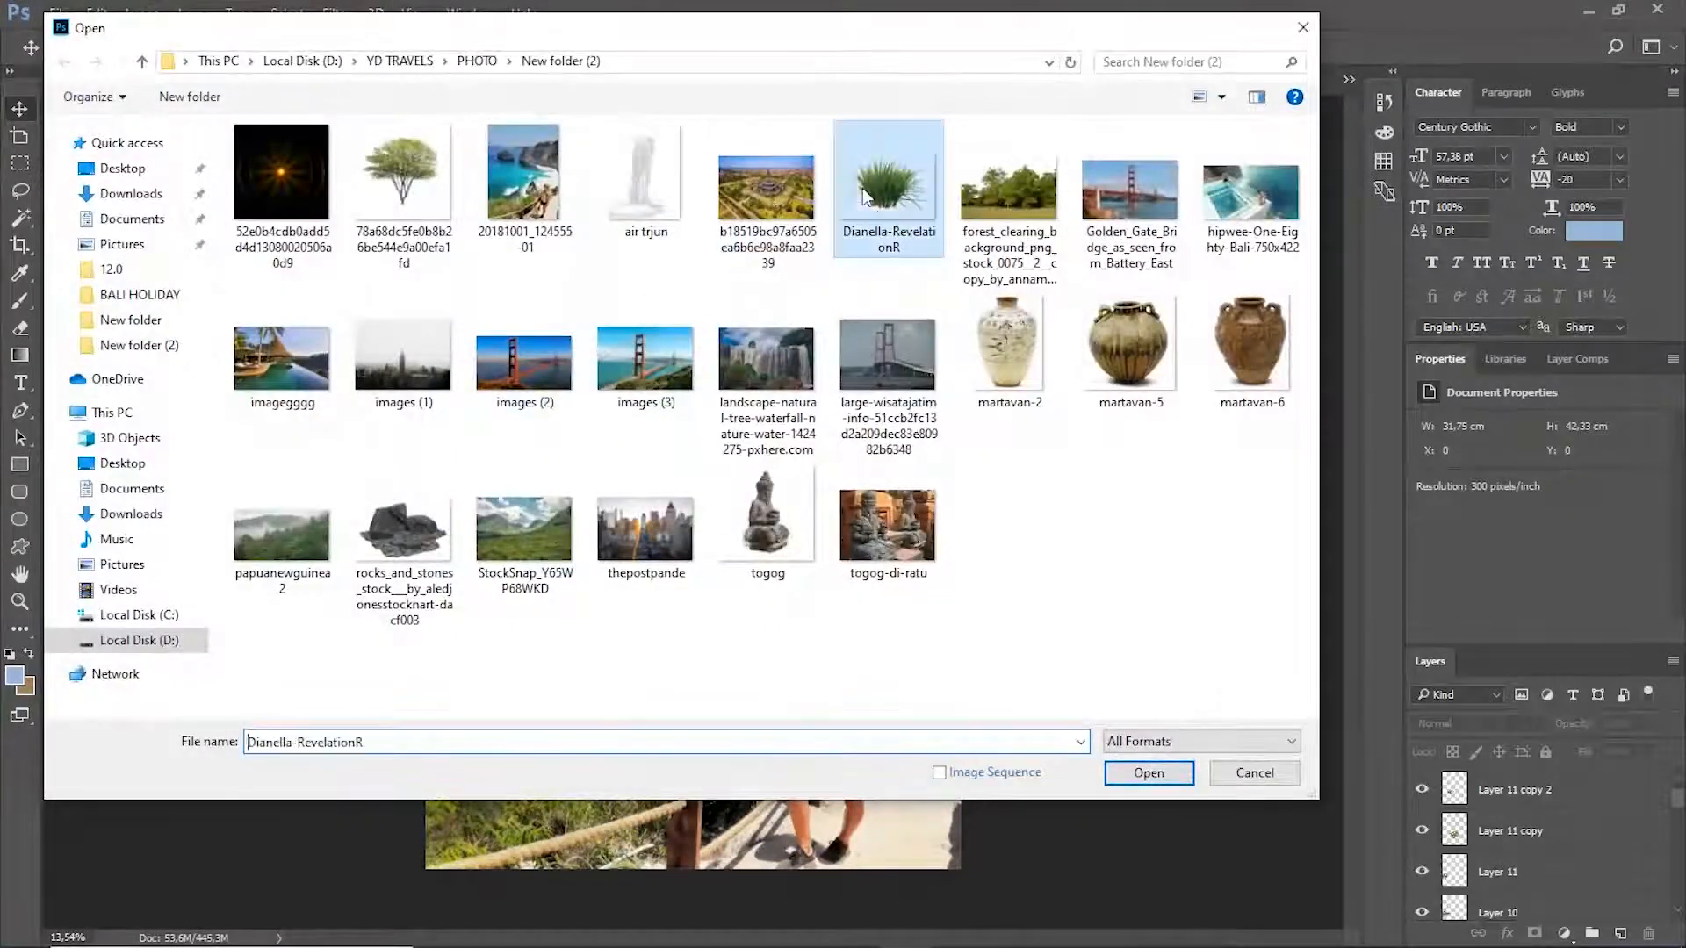
{"action": "left_click_drag", "start_coordinate": [772, 452], "coordinate": [629, 652]}
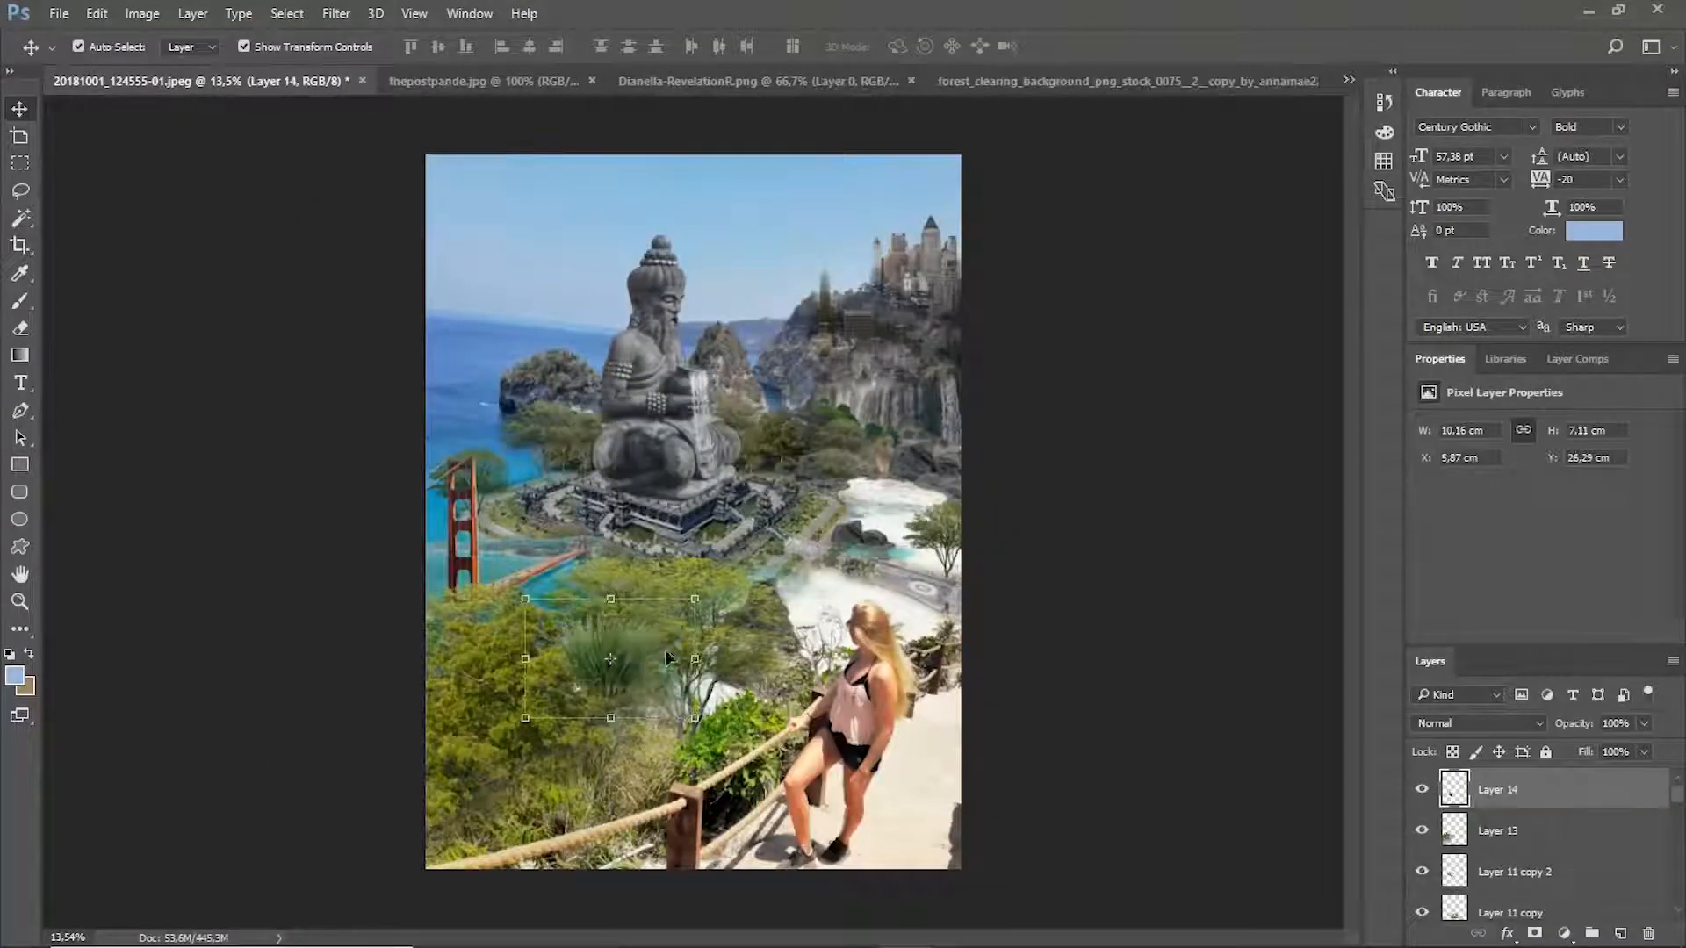
Enlarge the grass clump to about 212% and place it in the photo's lower-left corner.
{"action": "left_click_drag", "start_coordinate": [696, 594], "coordinate": [886, 465]}
{"action": "left_click_drag", "start_coordinate": [764, 572], "coordinate": [554, 791]}
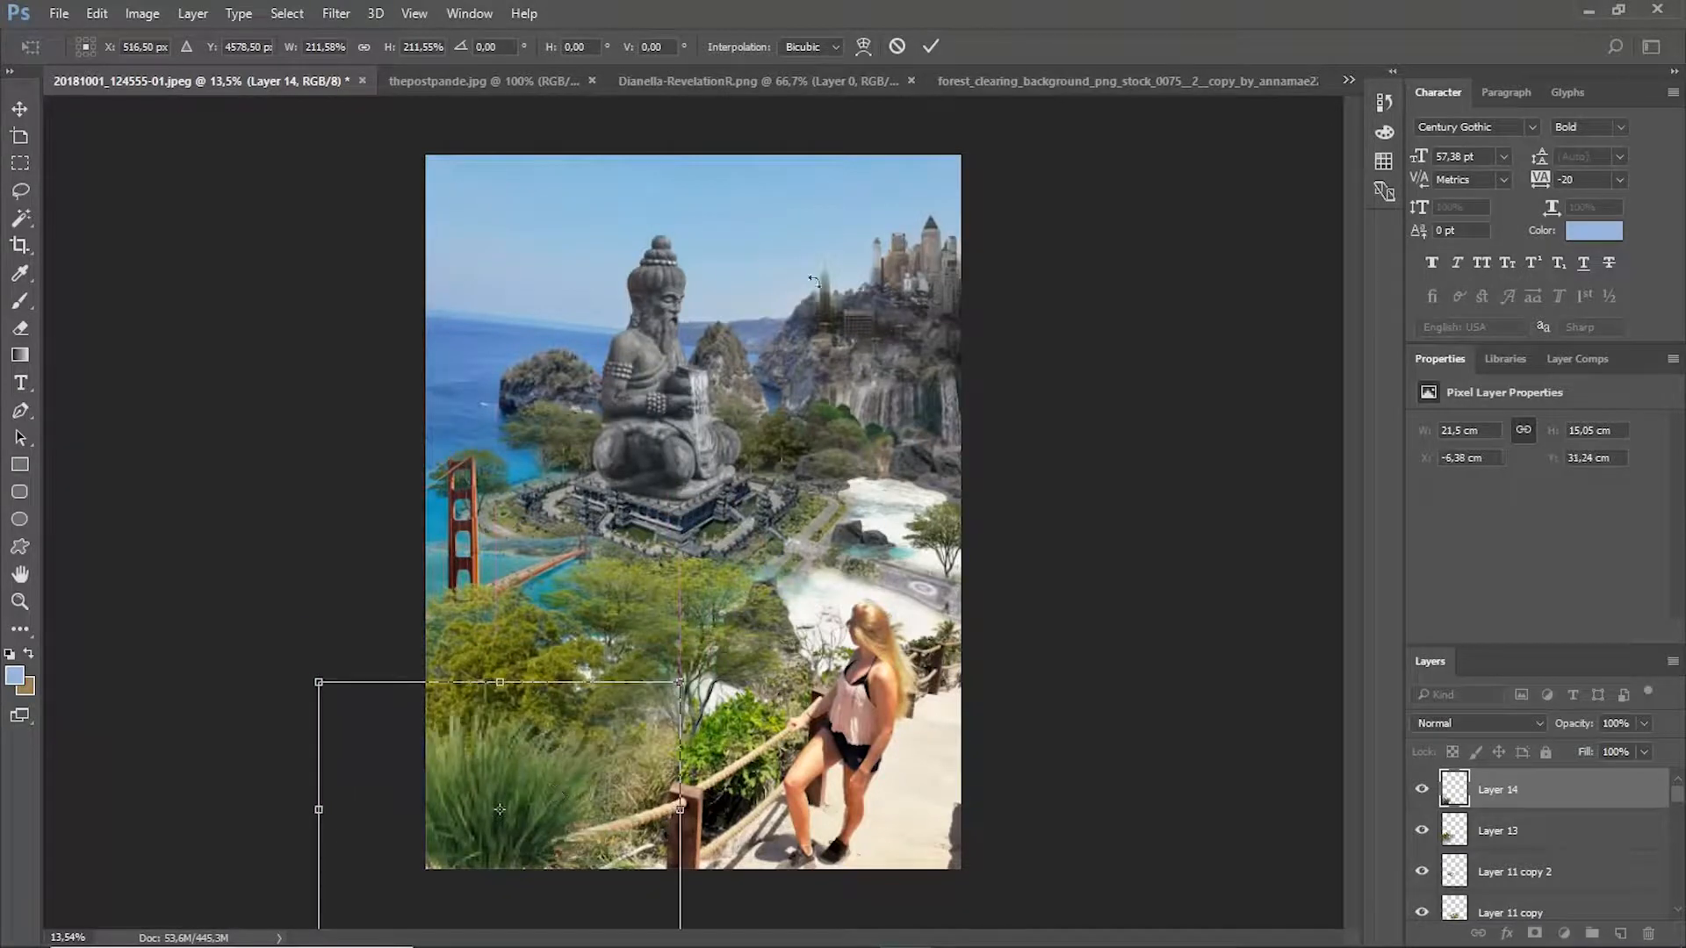
{"action": "left_click", "coordinate": [930, 48]}
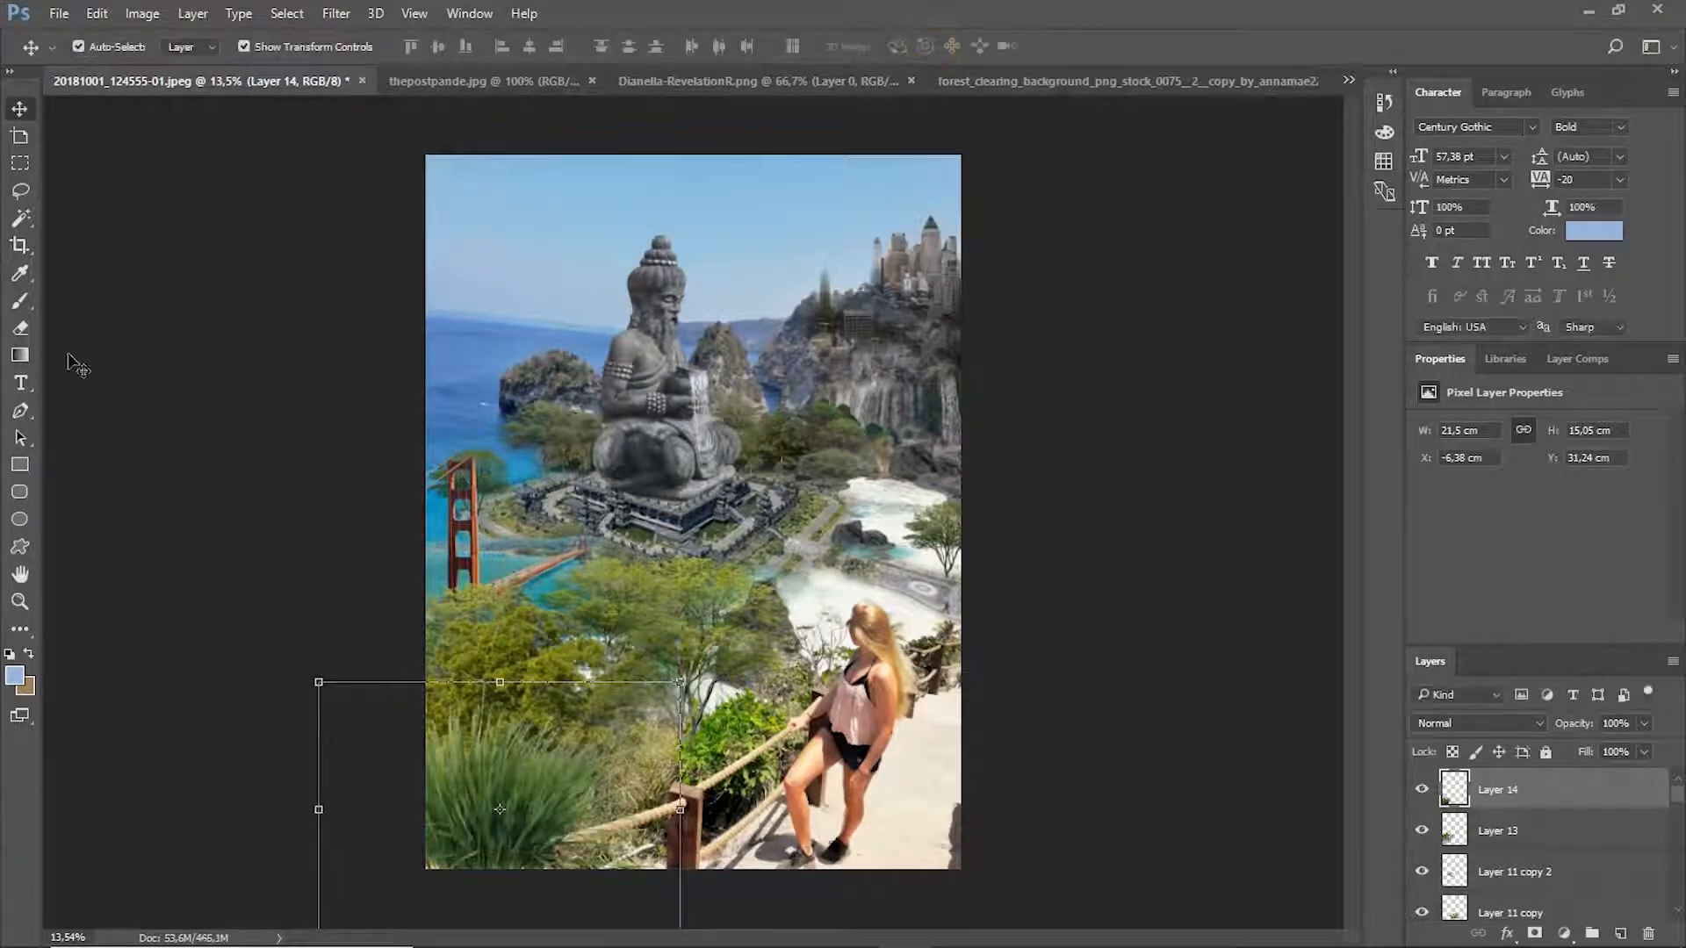
Erase the bottom of the grass clump where it covers the rope, using a 1102 px soft Eraser.
{"action": "left_click", "coordinate": [22, 330]}
{"action": "right_click", "coordinate": [620, 805]}
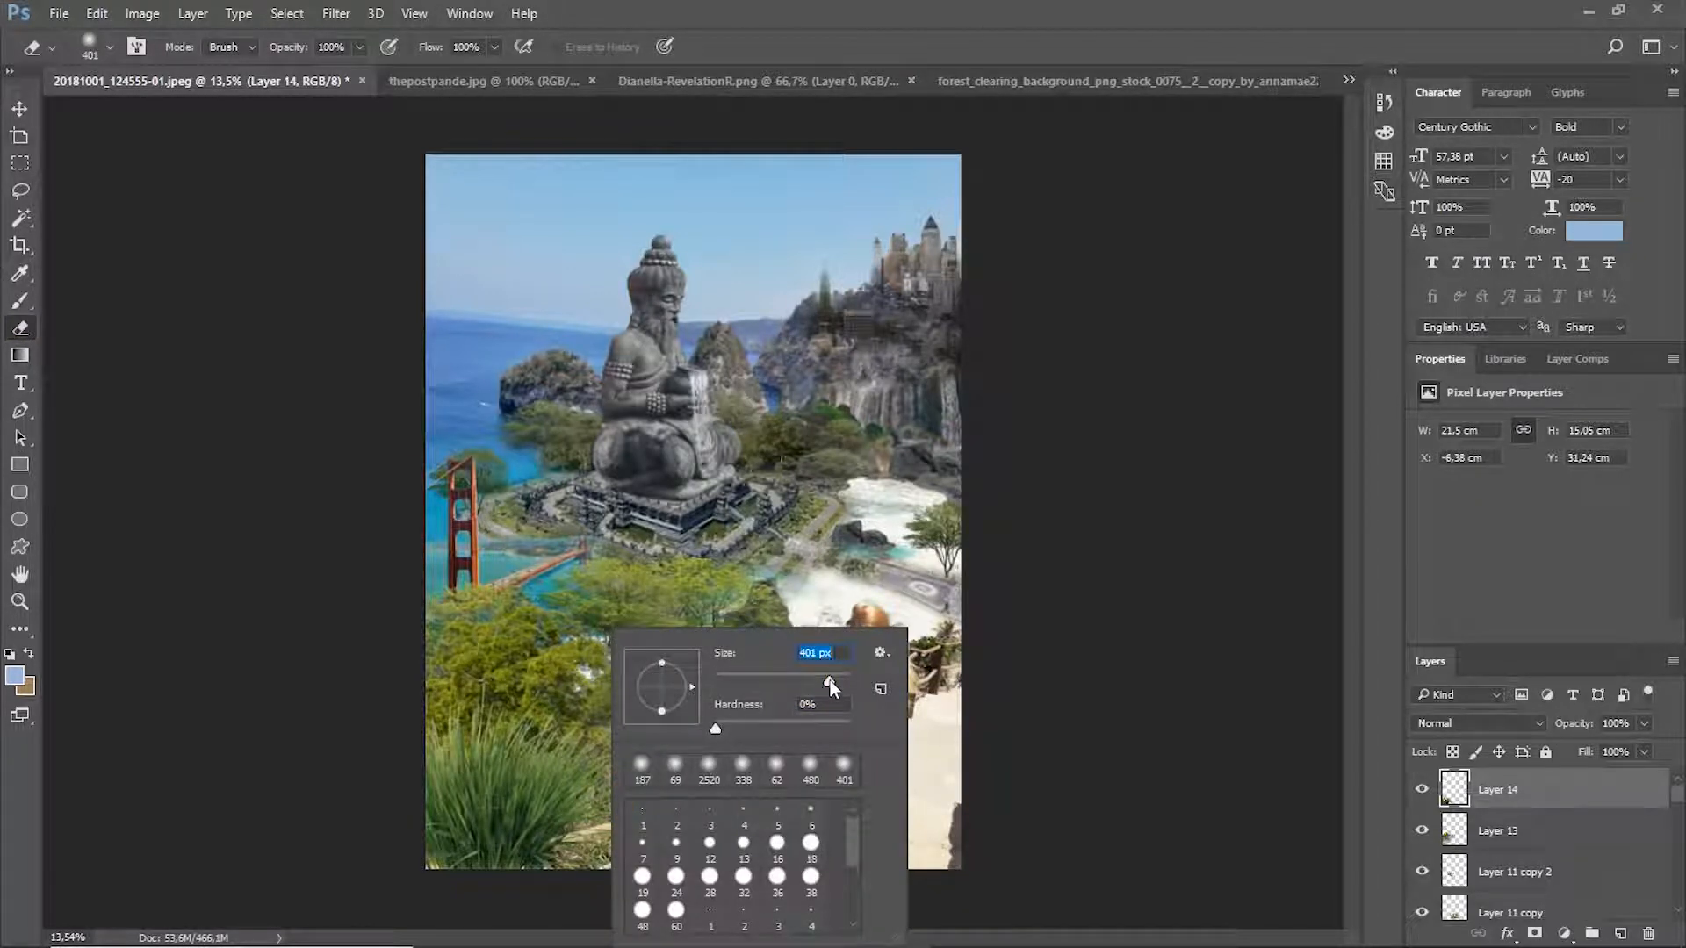
{"action": "left_click_drag", "start_coordinate": [829, 682], "coordinate": [838, 681]}
{"action": "left_click", "coordinate": [575, 879]}
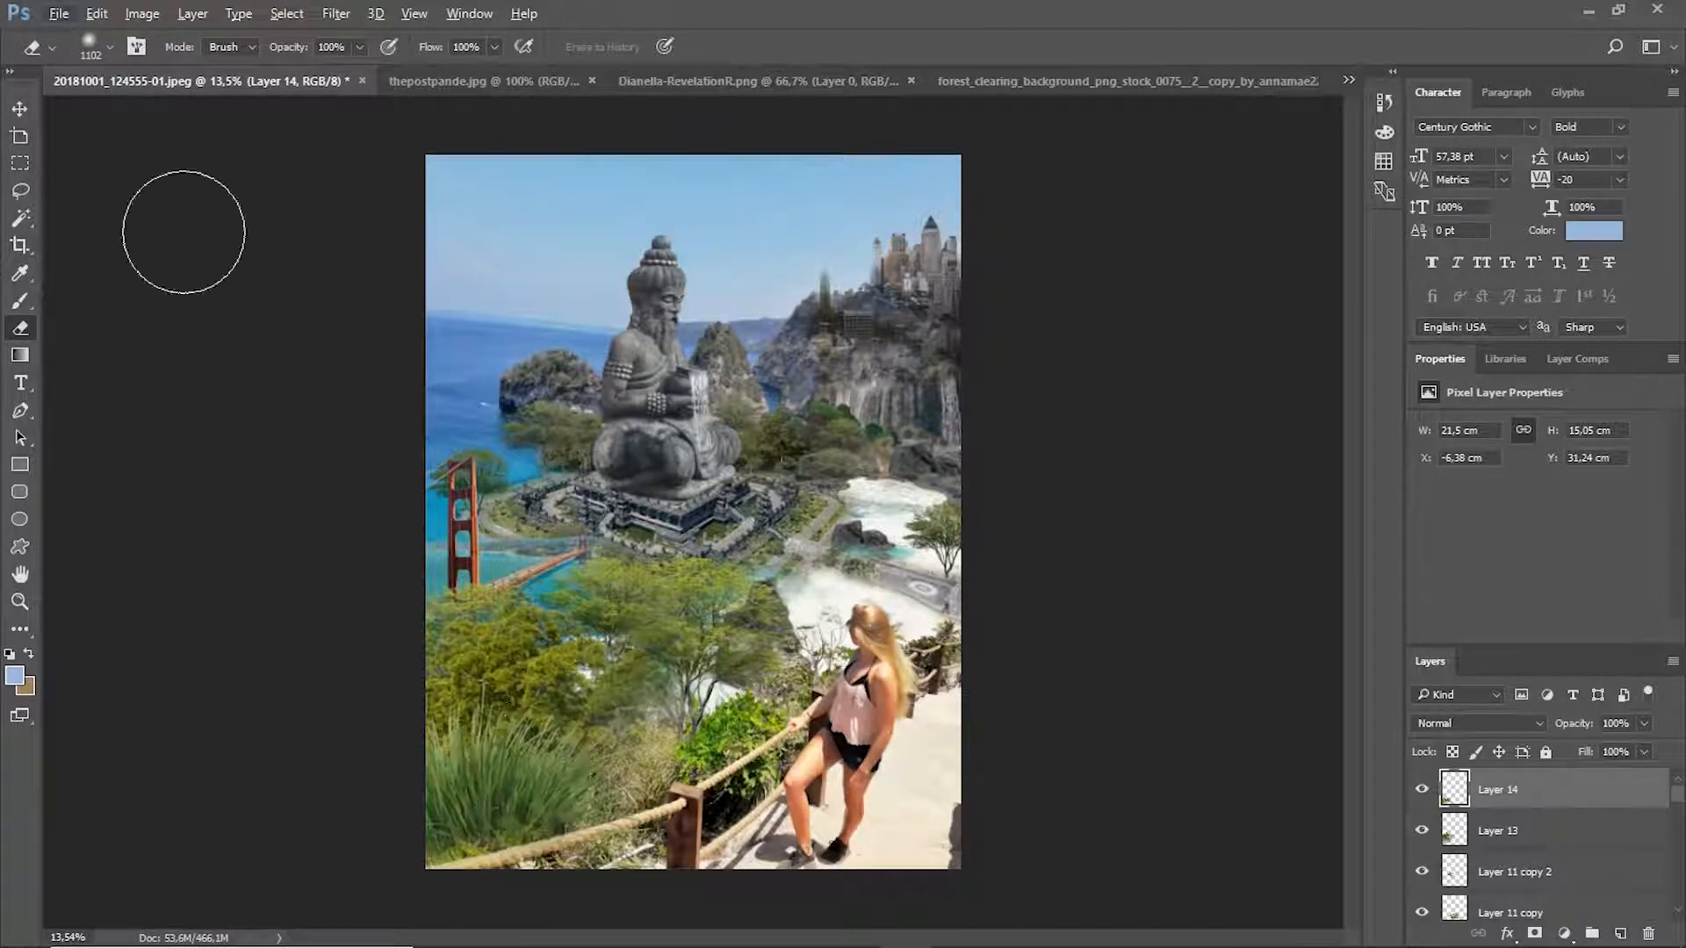
Duplicate the grass clump, scale the copy to about 73% and place it behind the rope beside the green bush.
{"action": "left_click", "coordinate": [19, 109]}
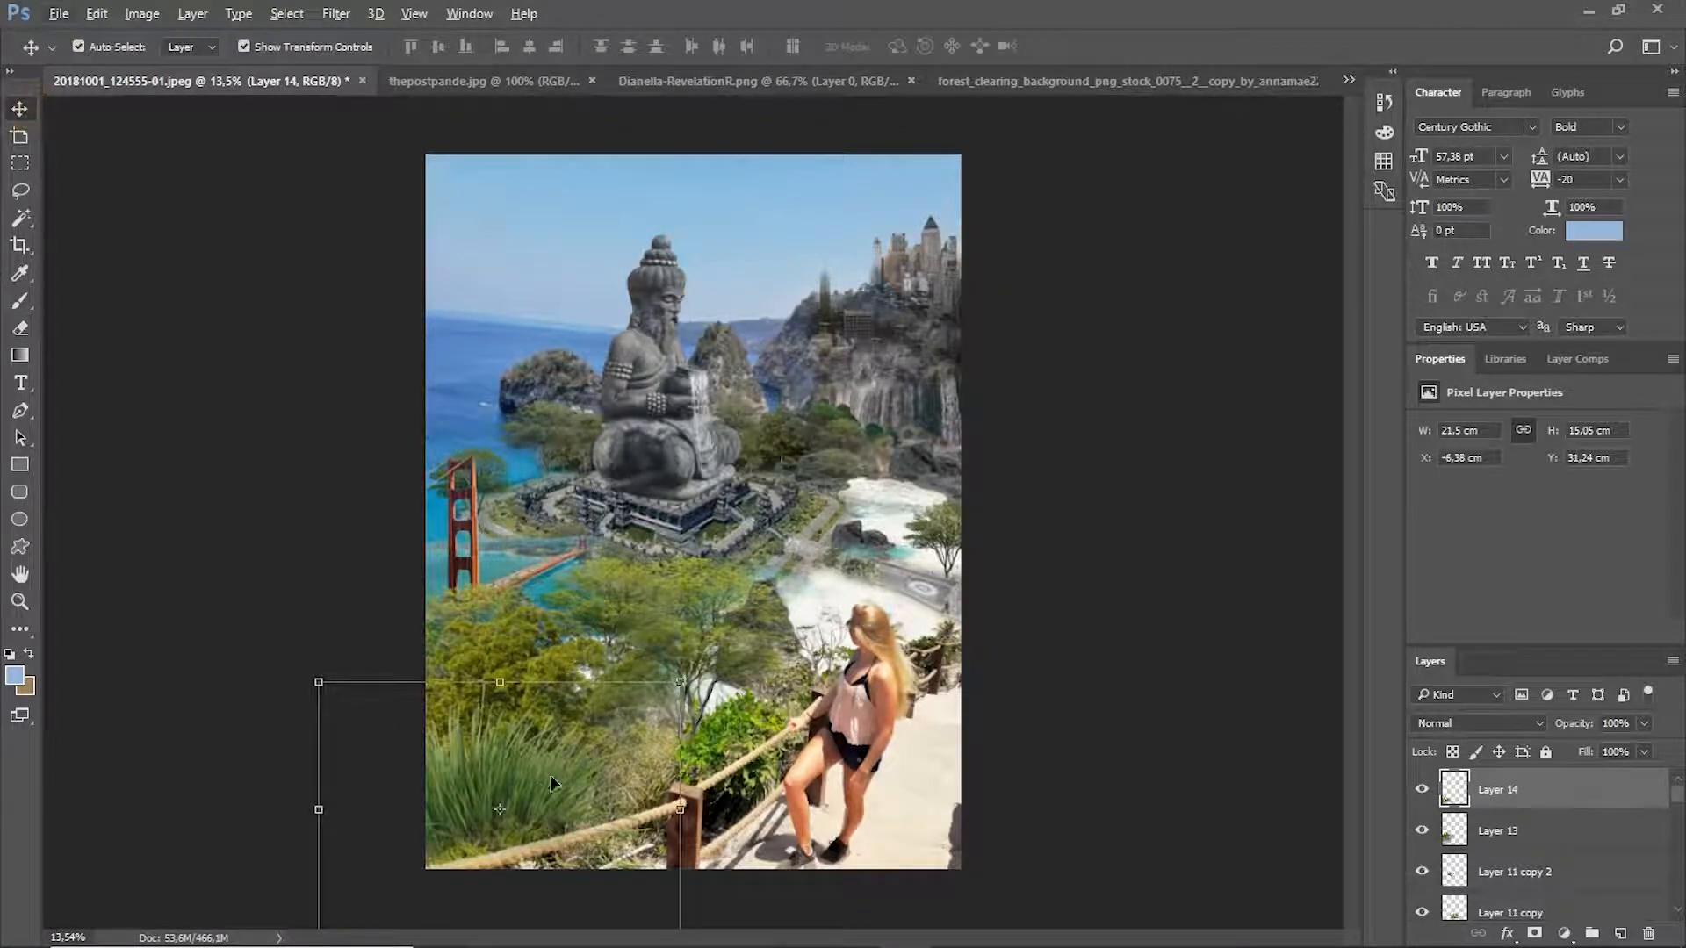
{"action": "left_click_drag", "start_coordinate": [553, 774], "coordinate": [723, 735]}
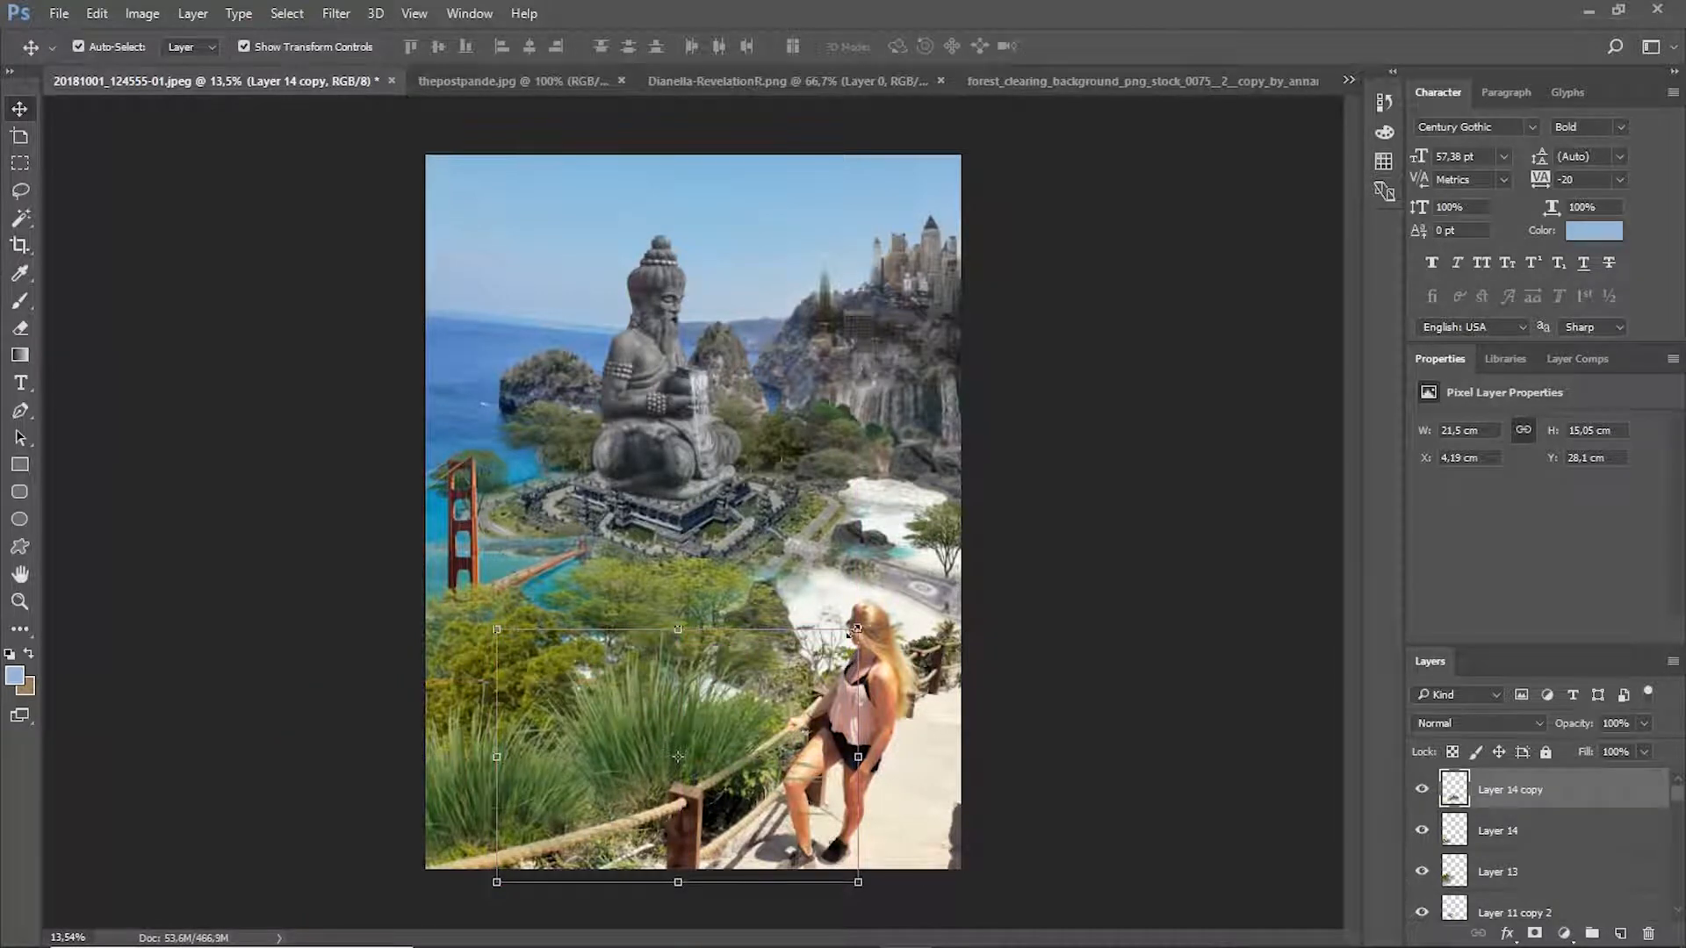
{"action": "left_click_drag", "start_coordinate": [856, 628], "coordinate": [758, 698]}
{"action": "left_click_drag", "start_coordinate": [668, 762], "coordinate": [741, 729]}
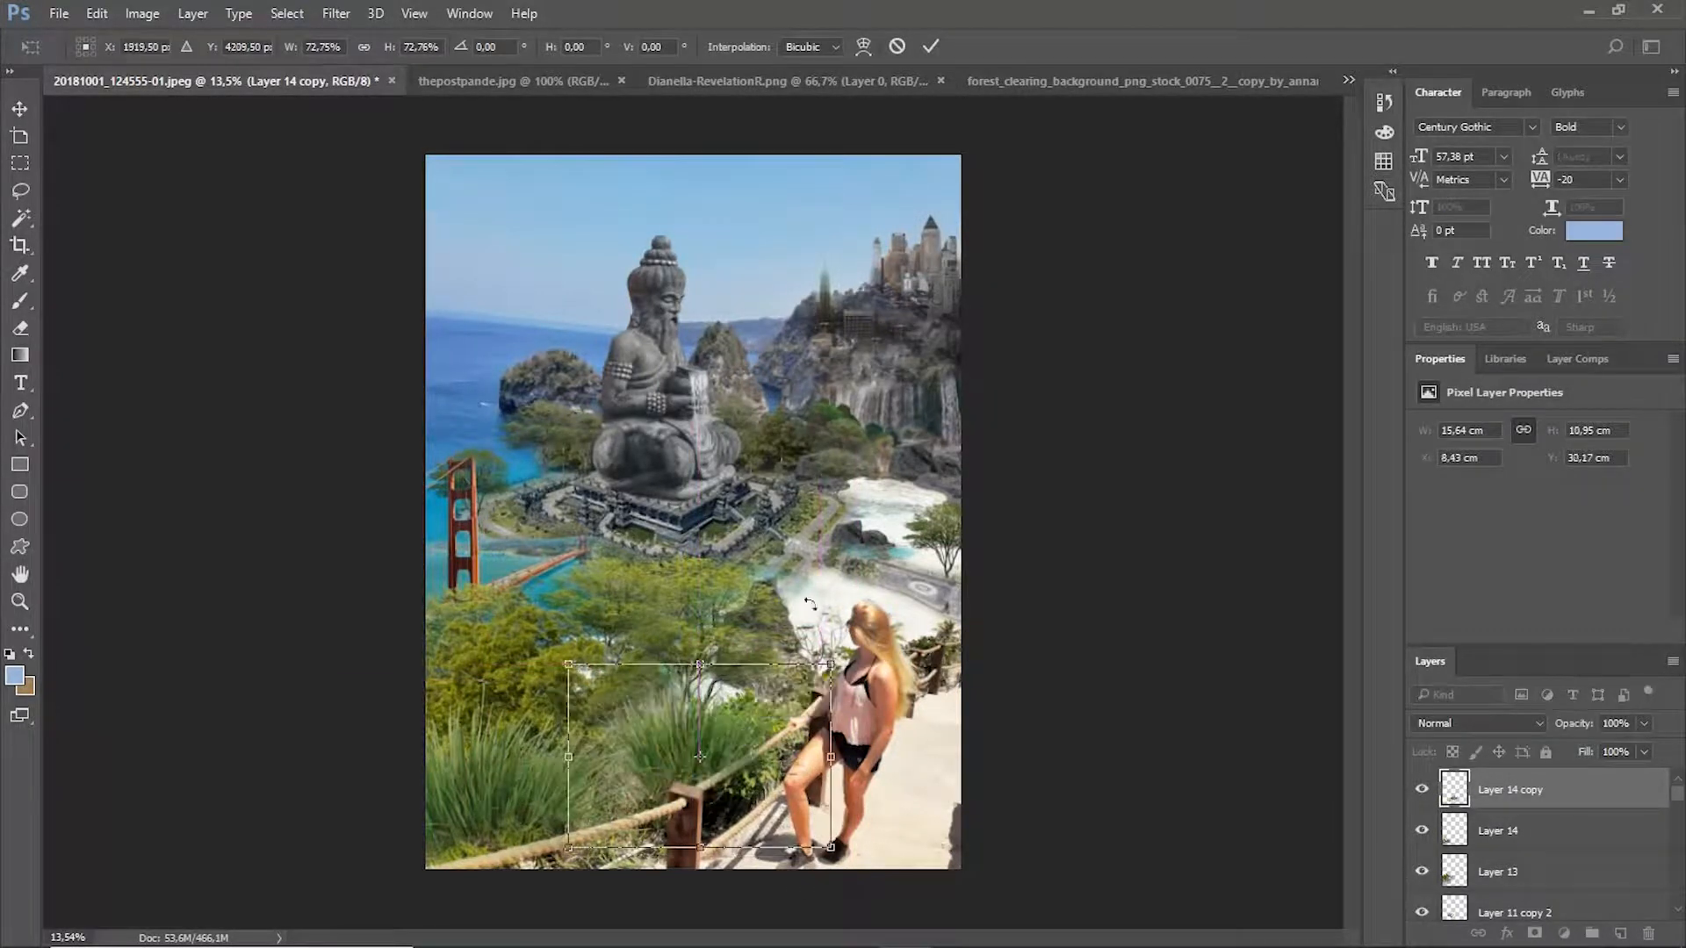
{"action": "left_click", "coordinate": [930, 46]}
Move the grass copy down beside the first clump at the foot of the rope fence and nudge the first clump slightly lower.
{"action": "left_click_drag", "start_coordinate": [670, 730], "coordinate": [623, 750]}
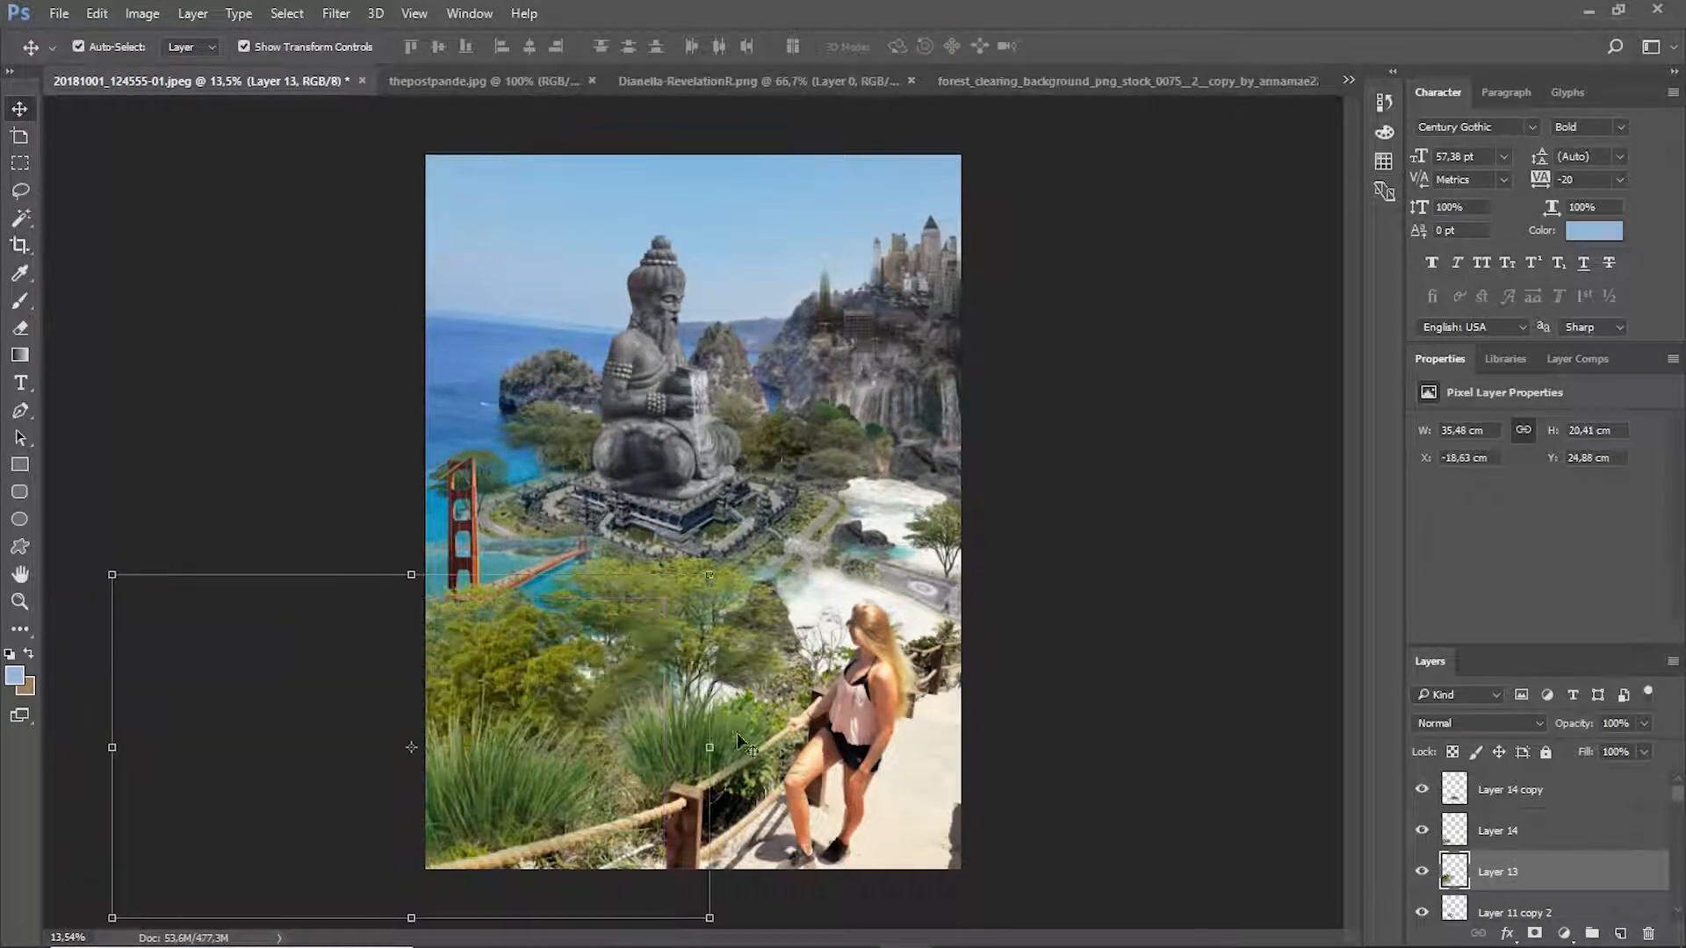
{"action": "left_click_drag", "start_coordinate": [739, 739], "coordinate": [682, 770]}
{"action": "key", "text": "z"}
{"action": "left_click_drag", "start_coordinate": [683, 747], "coordinate": [643, 757]}
{"action": "left_click", "coordinate": [23, 110]}
{"action": "left_click", "coordinate": [971, 605]}
{"action": "scroll", "coordinate": [718, 612], "scroll_direction": "down", "scroll_amount": 3}
{"action": "scroll", "coordinate": [715, 604], "scroll_direction": "up", "scroll_amount": 3}
{"action": "scroll", "coordinate": [662, 742], "scroll_direction": "down", "scroll_amount": 2}
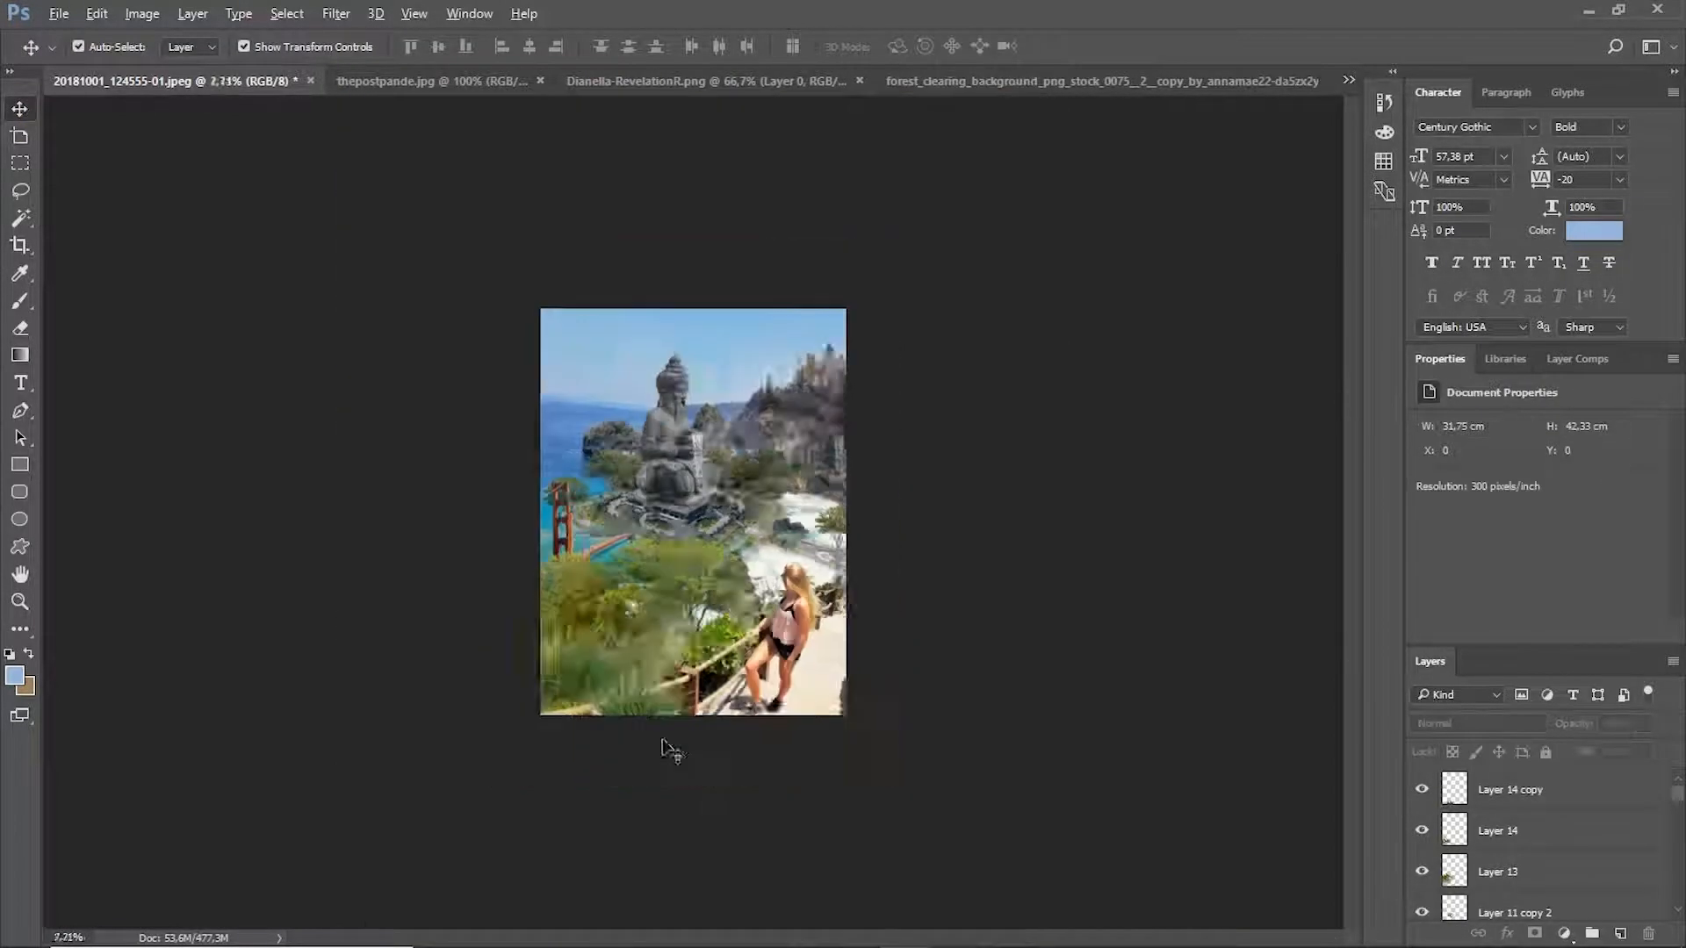
{"action": "scroll", "coordinate": [662, 742], "scroll_direction": "up", "scroll_amount": 4}
{"action": "left_click_drag", "start_coordinate": [500, 771], "coordinate": [503, 785]}
{"action": "scroll", "coordinate": [503, 785], "scroll_direction": "down", "scroll_amount": 5}
{"action": "left_click", "coordinate": [1011, 588]}
{"action": "scroll", "coordinate": [833, 601], "scroll_direction": "up", "scroll_amount": 5}
{"action": "scroll", "coordinate": [835, 606], "scroll_direction": "up", "scroll_amount": 3}
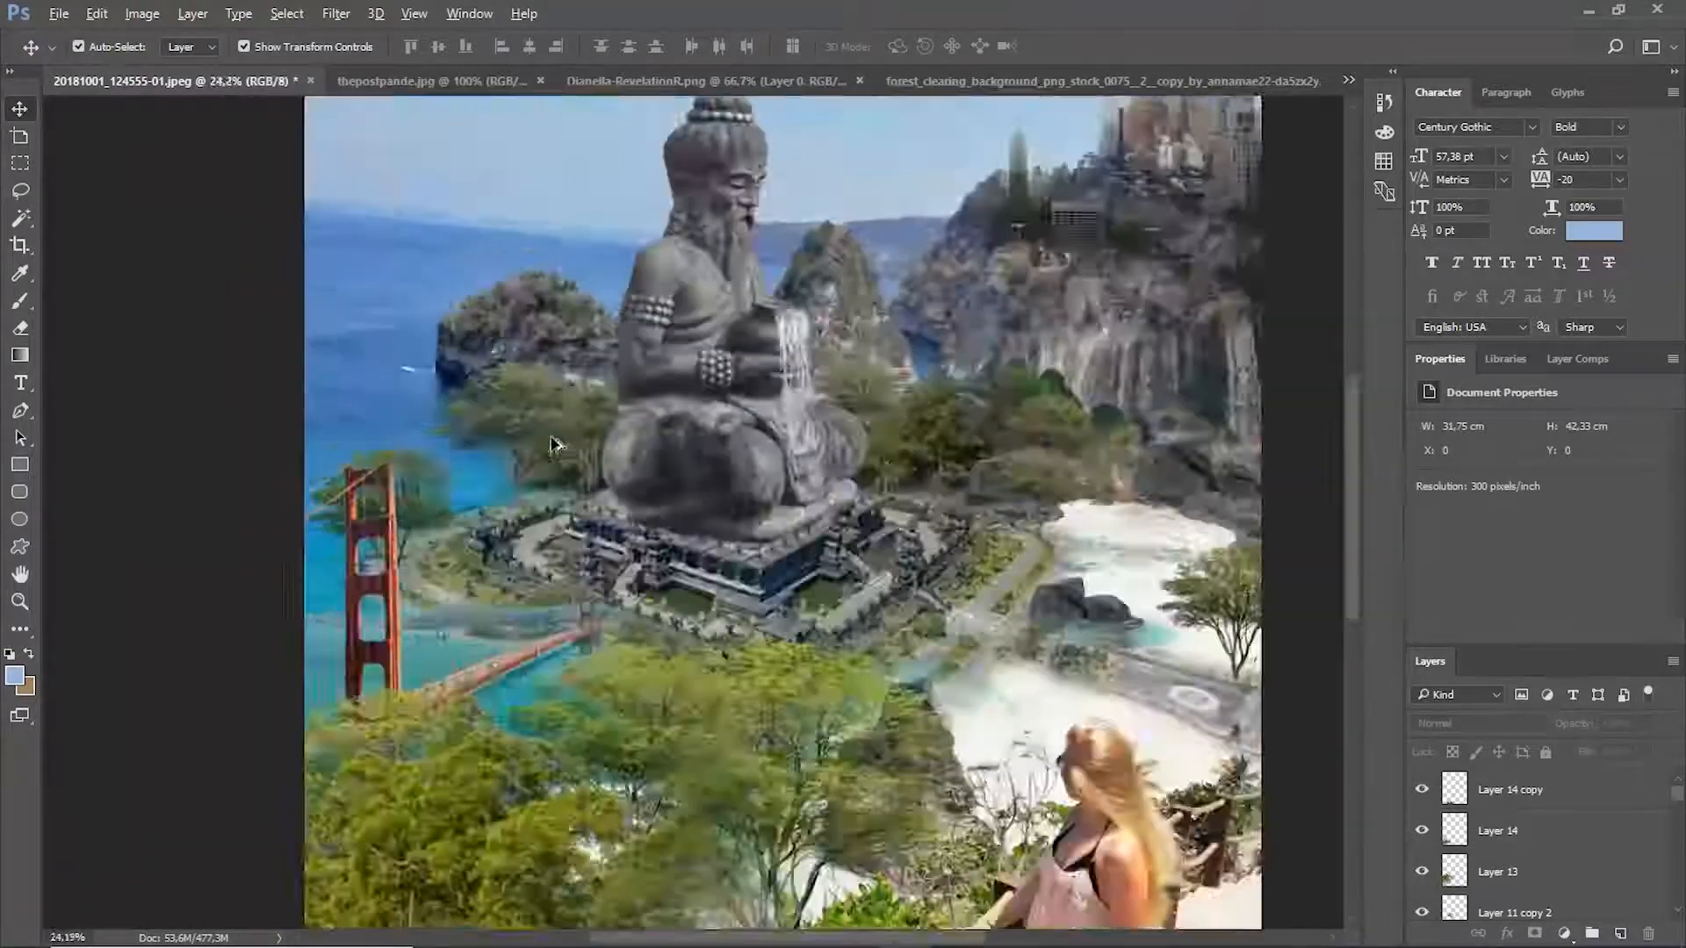
{"action": "scroll", "coordinate": [835, 606], "scroll_direction": "down", "scroll_amount": 5}
{"action": "scroll", "coordinate": [841, 415], "scroll_direction": "up", "scroll_amount": 2}
Open the orange lens flare image on black and bring it into the coastal composite as a new layer.
{"action": "left_click", "coordinate": [59, 13]}
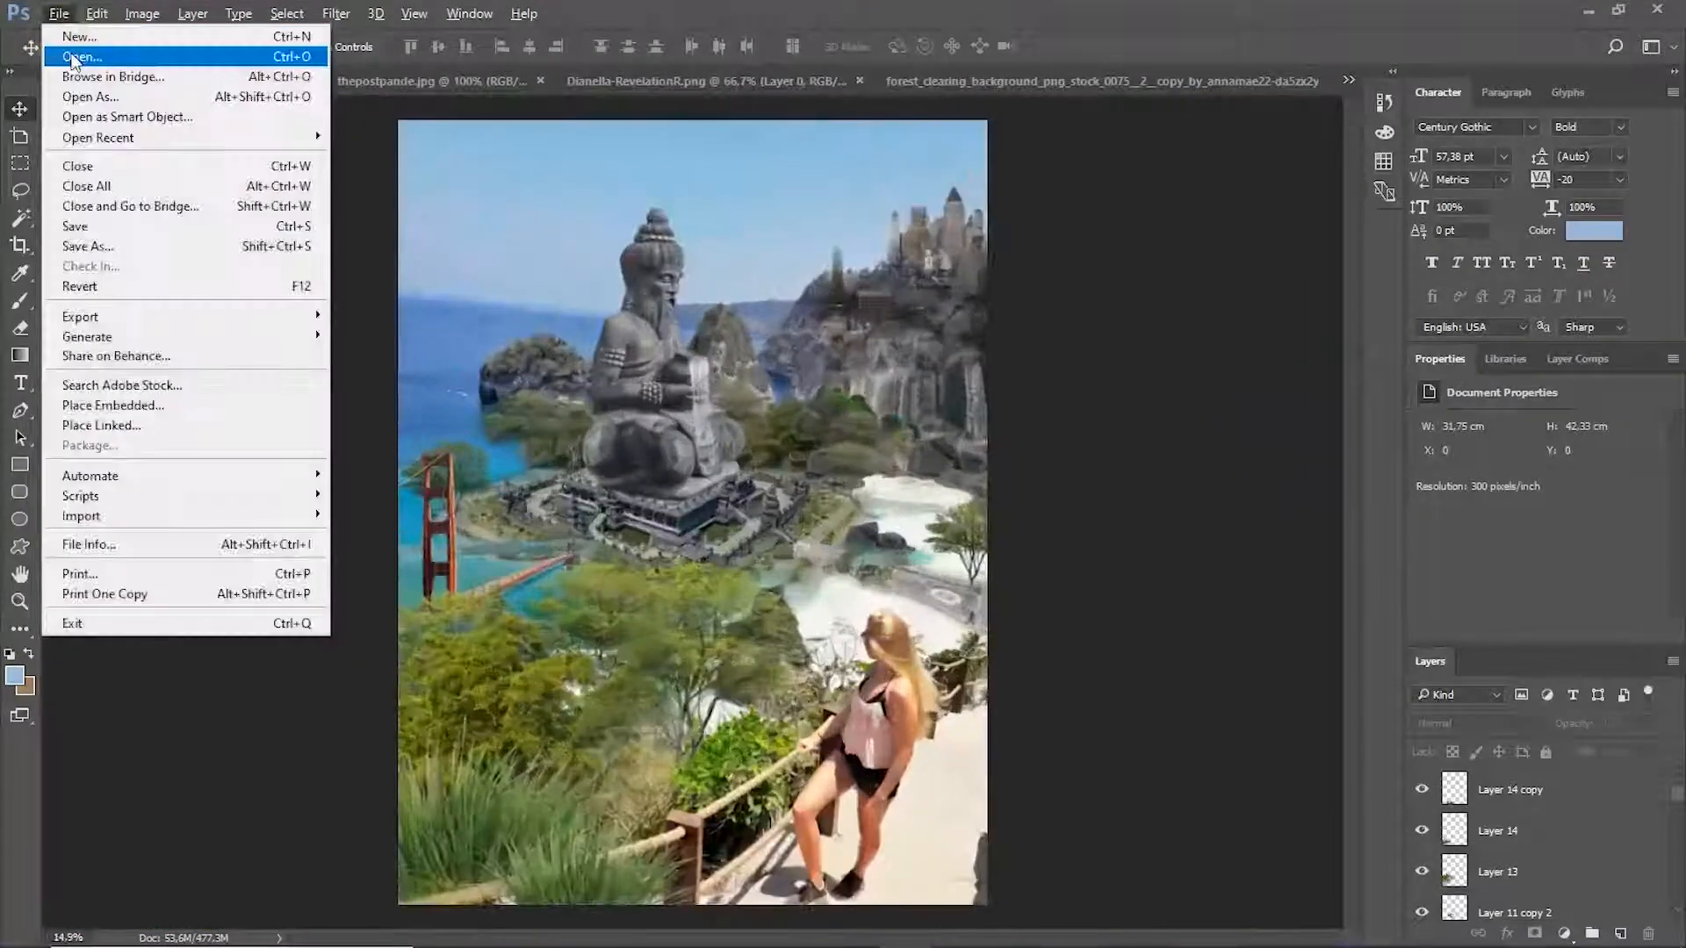
{"action": "left_click", "coordinate": [74, 53]}
{"action": "double_click", "coordinate": [267, 164]}
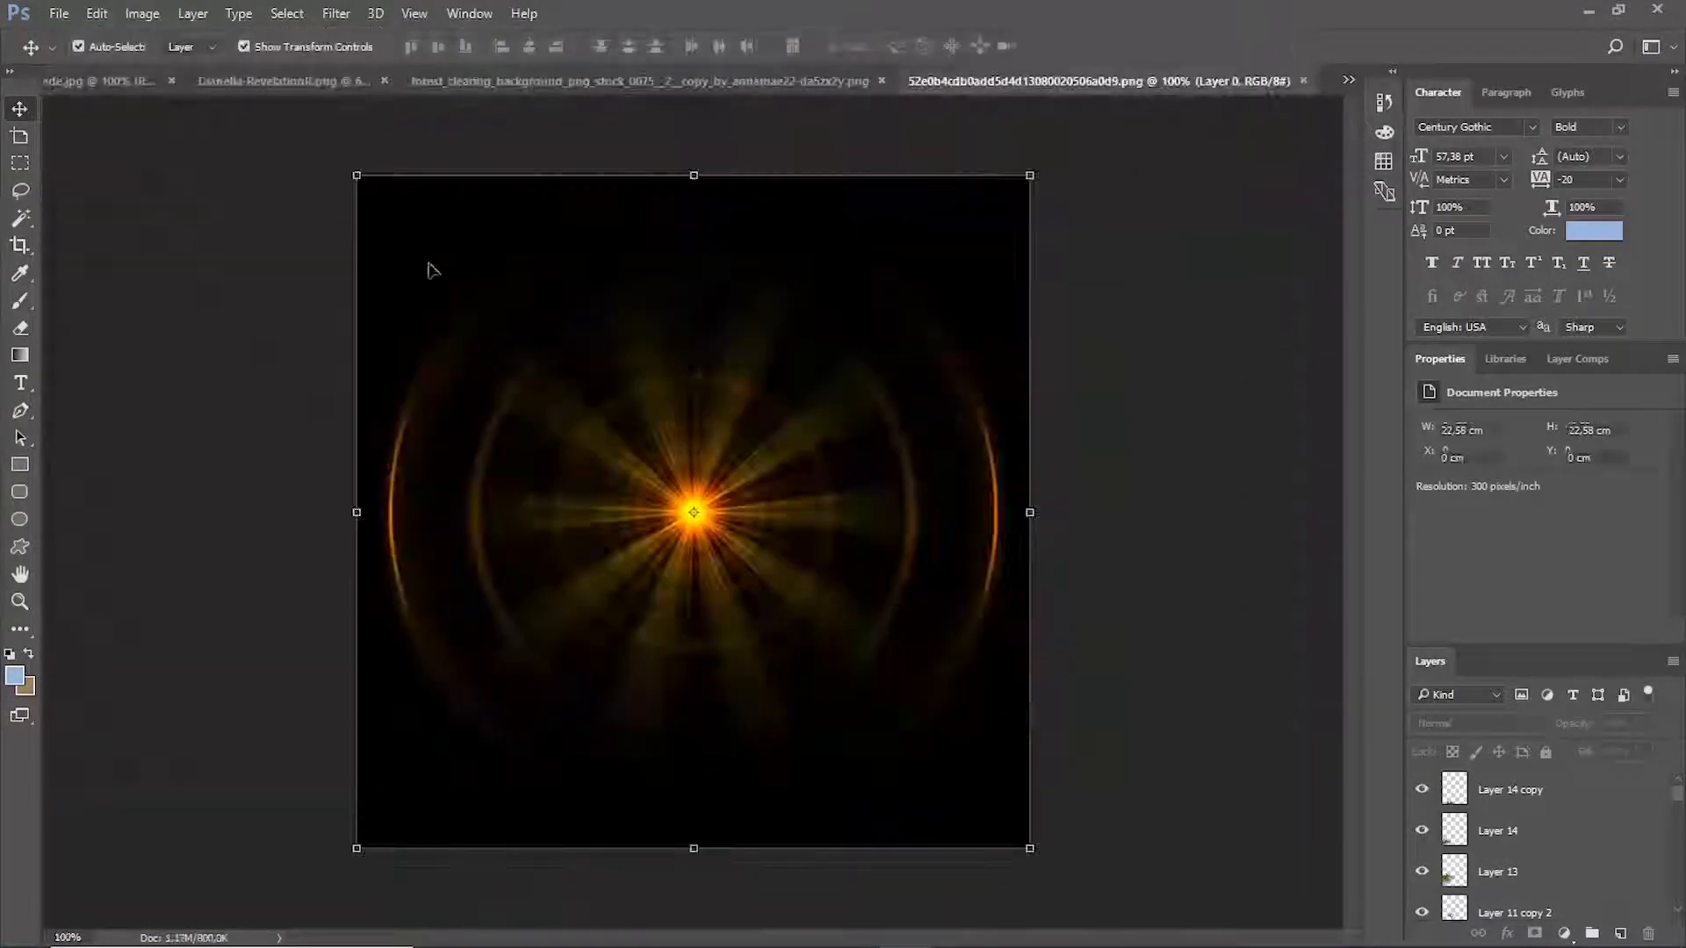
{"action": "left_click_drag", "start_coordinate": [149, 79], "coordinate": [555, 325]}
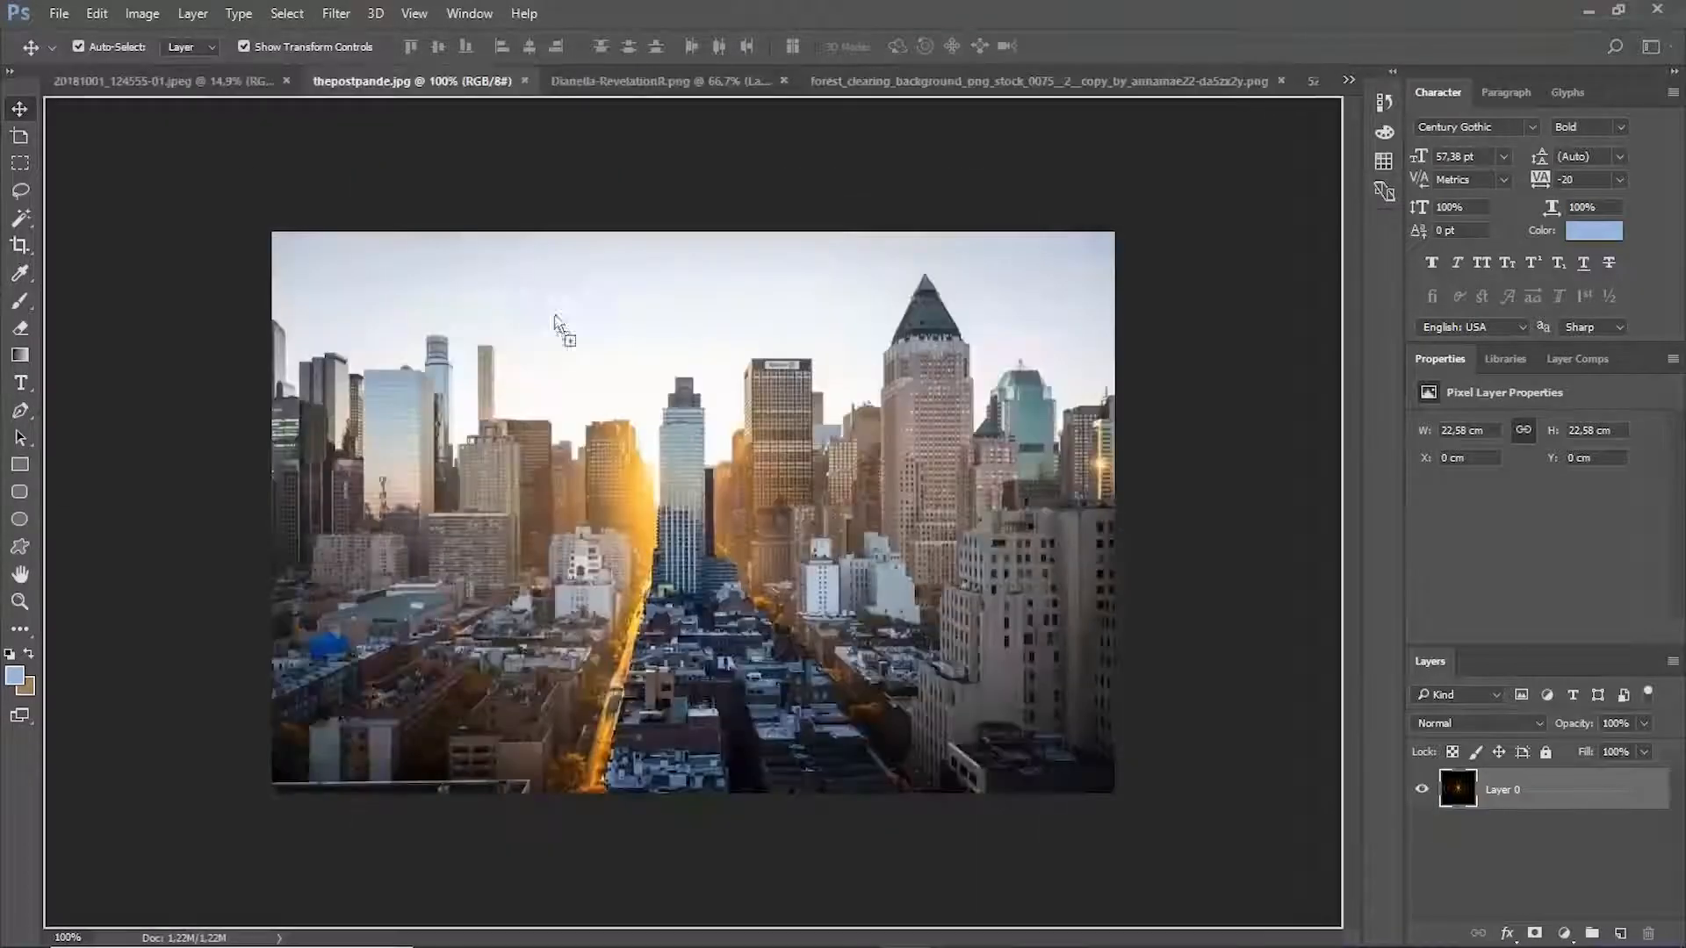
{"action": "left_click_drag", "start_coordinate": [477, 208], "coordinate": [640, 410]}
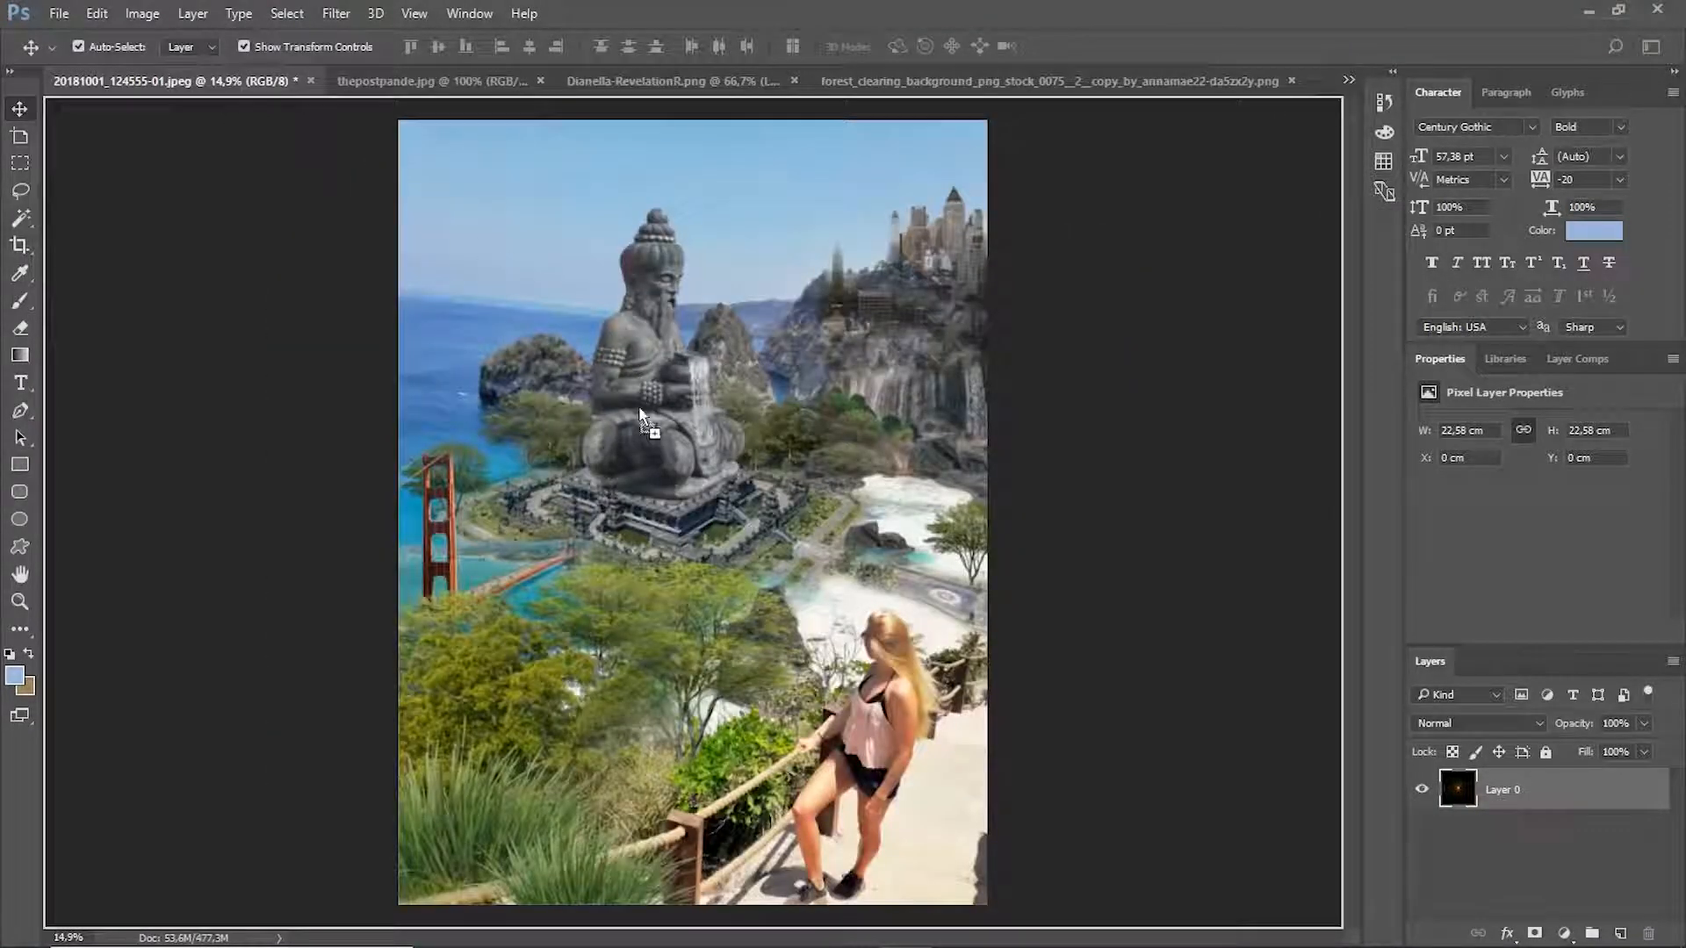
{"action": "left_click_drag", "start_coordinate": [562, 484], "coordinate": [544, 473]}
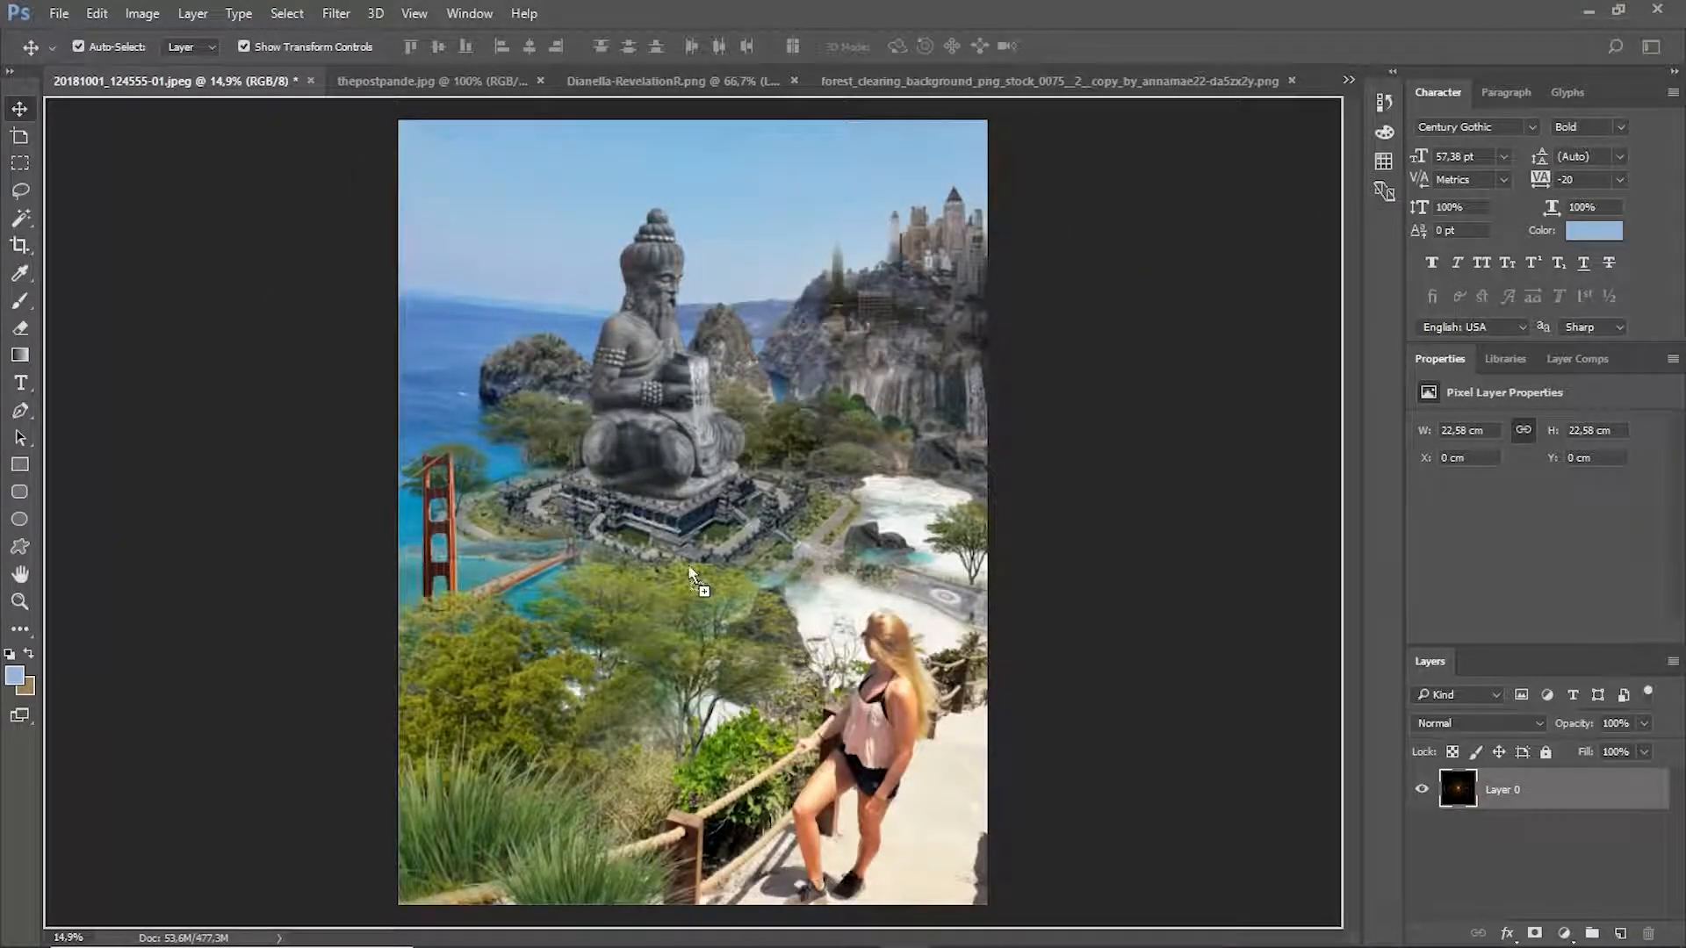
Enlarge the flare to about 31.7 cm wide over the sky beside the cliff city and set its blend mode to Screen.
{"action": "left_click_drag", "start_coordinate": [801, 261], "coordinate": [315, 746]}
{"action": "left_click_drag", "start_coordinate": [663, 525], "coordinate": [894, 318]}
{"action": "left_click", "coordinate": [930, 46]}
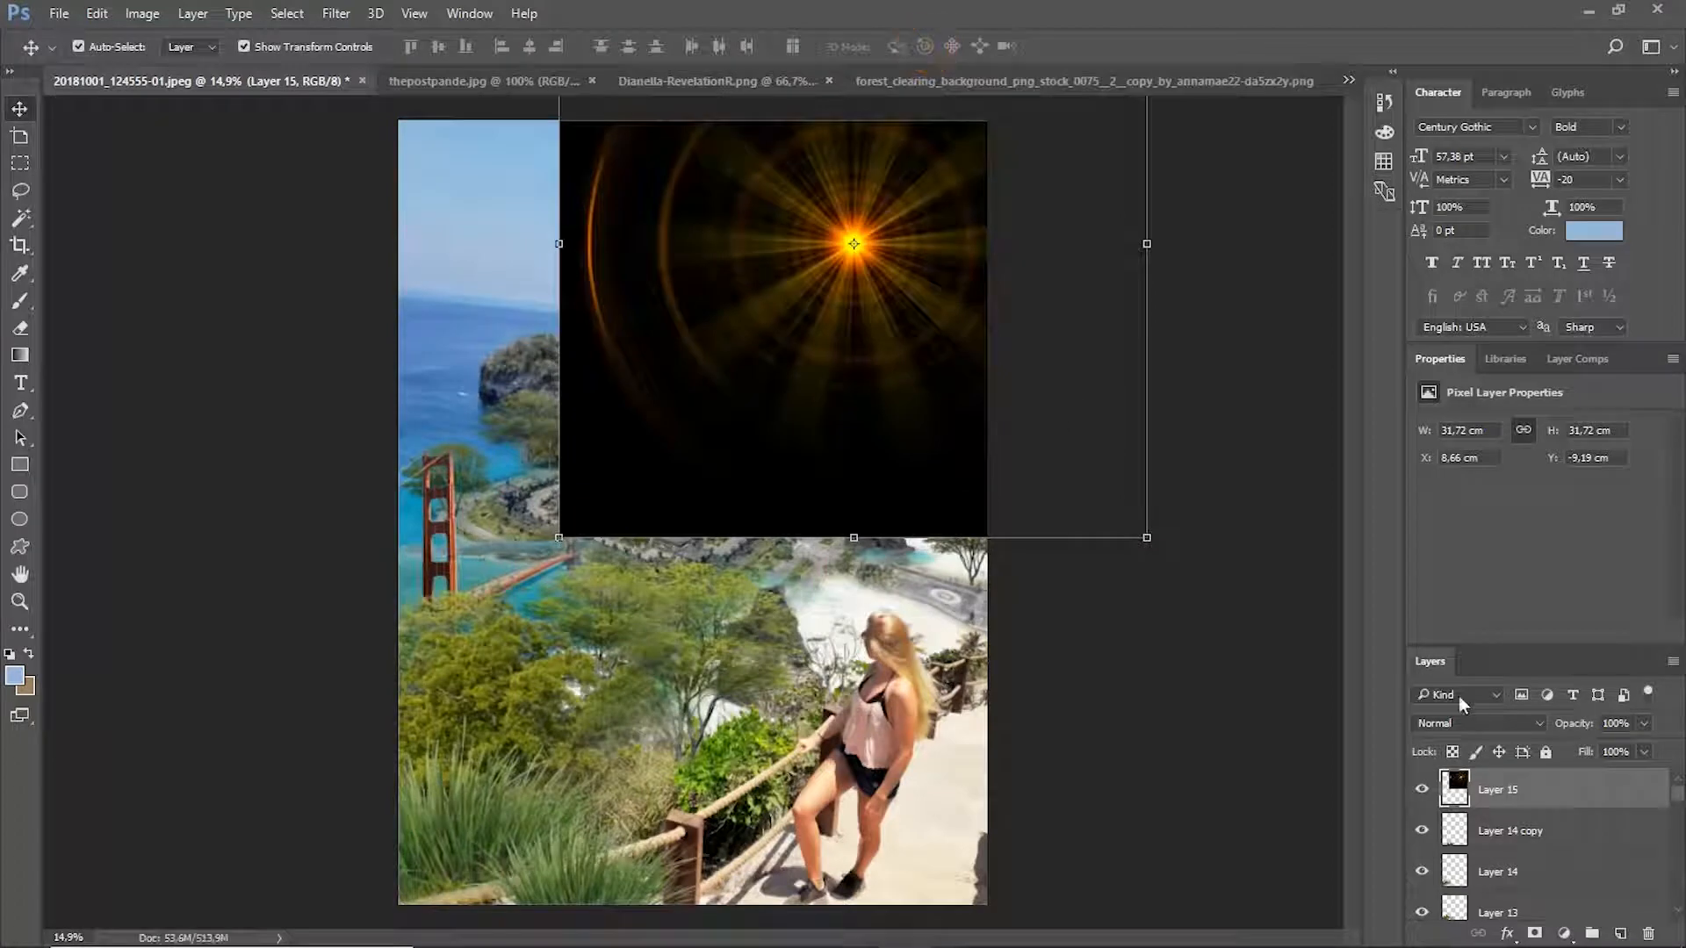
{"action": "left_click", "coordinate": [1473, 723]}
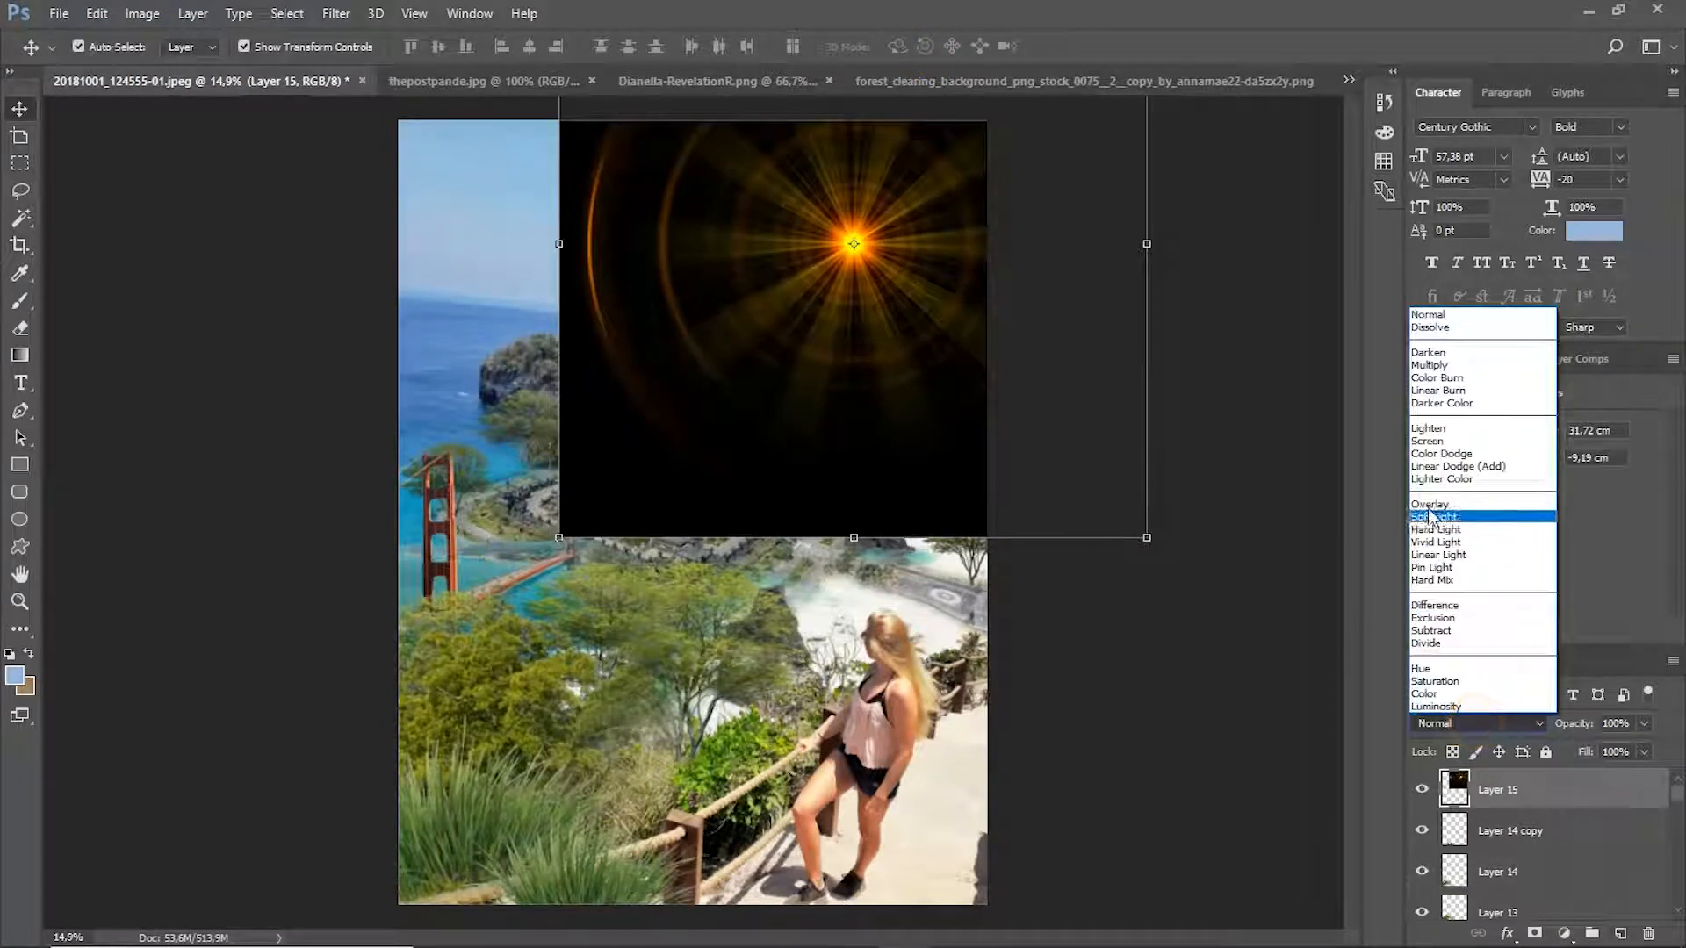
{"action": "left_click", "coordinate": [1431, 441]}
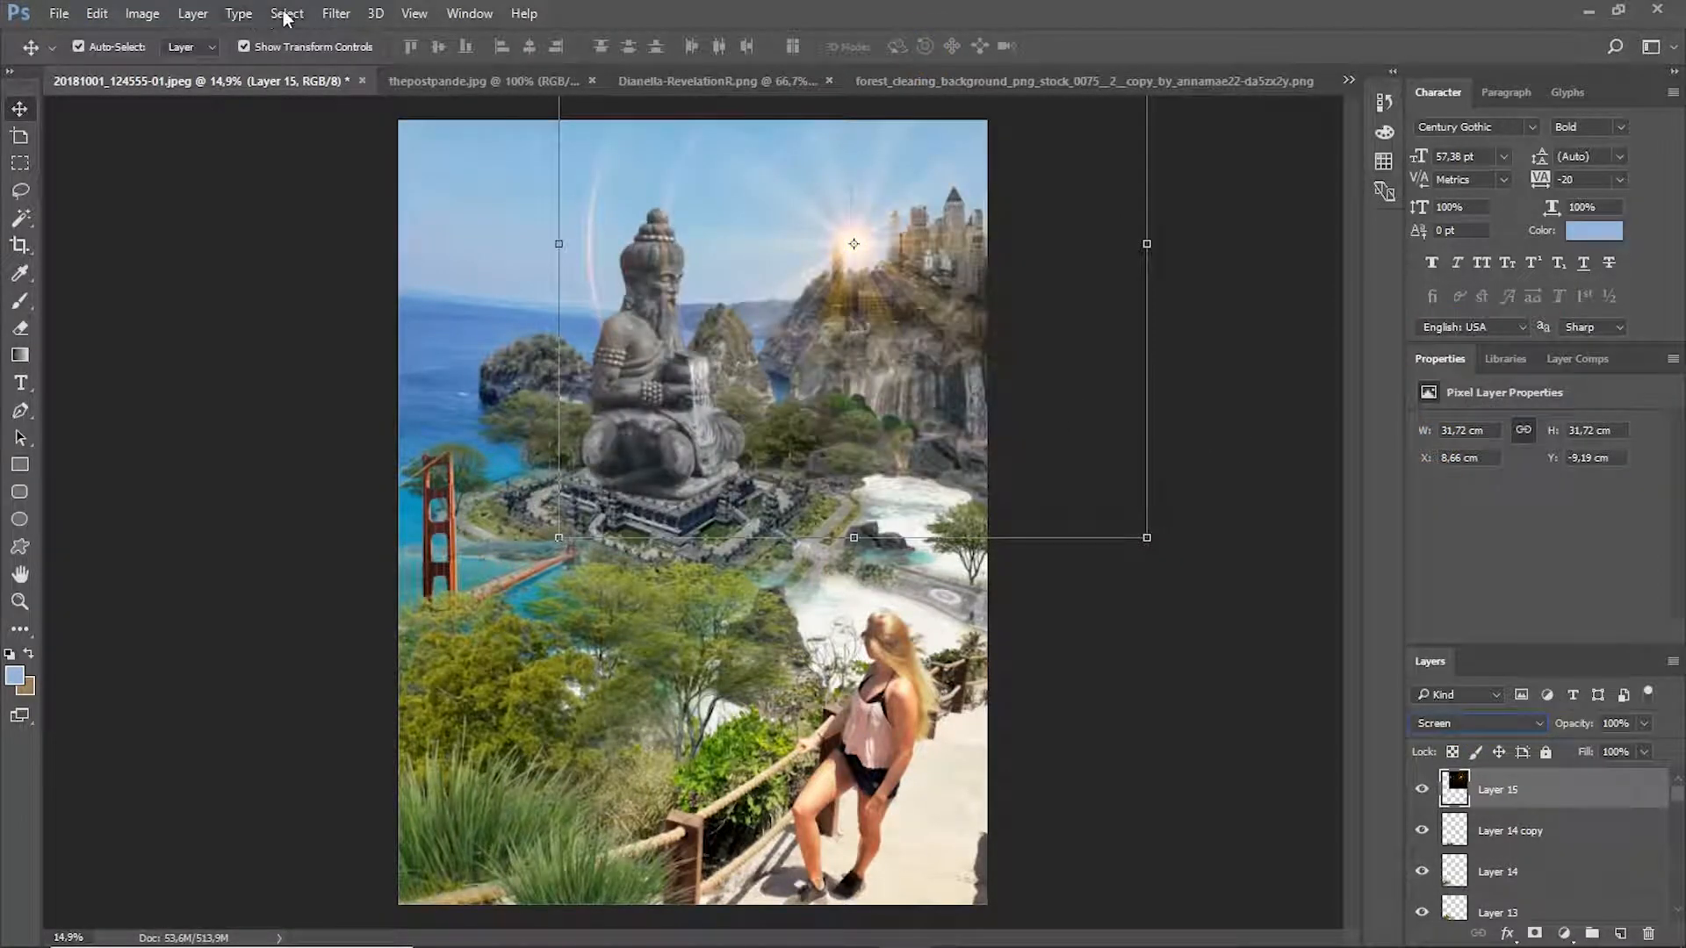
Apply a Gaussian Blur with a radius of 98.5 pixels to the flare layer.
{"action": "left_click", "coordinate": [332, 14]}
{"action": "mouse_move", "coordinate": [544, 259]}
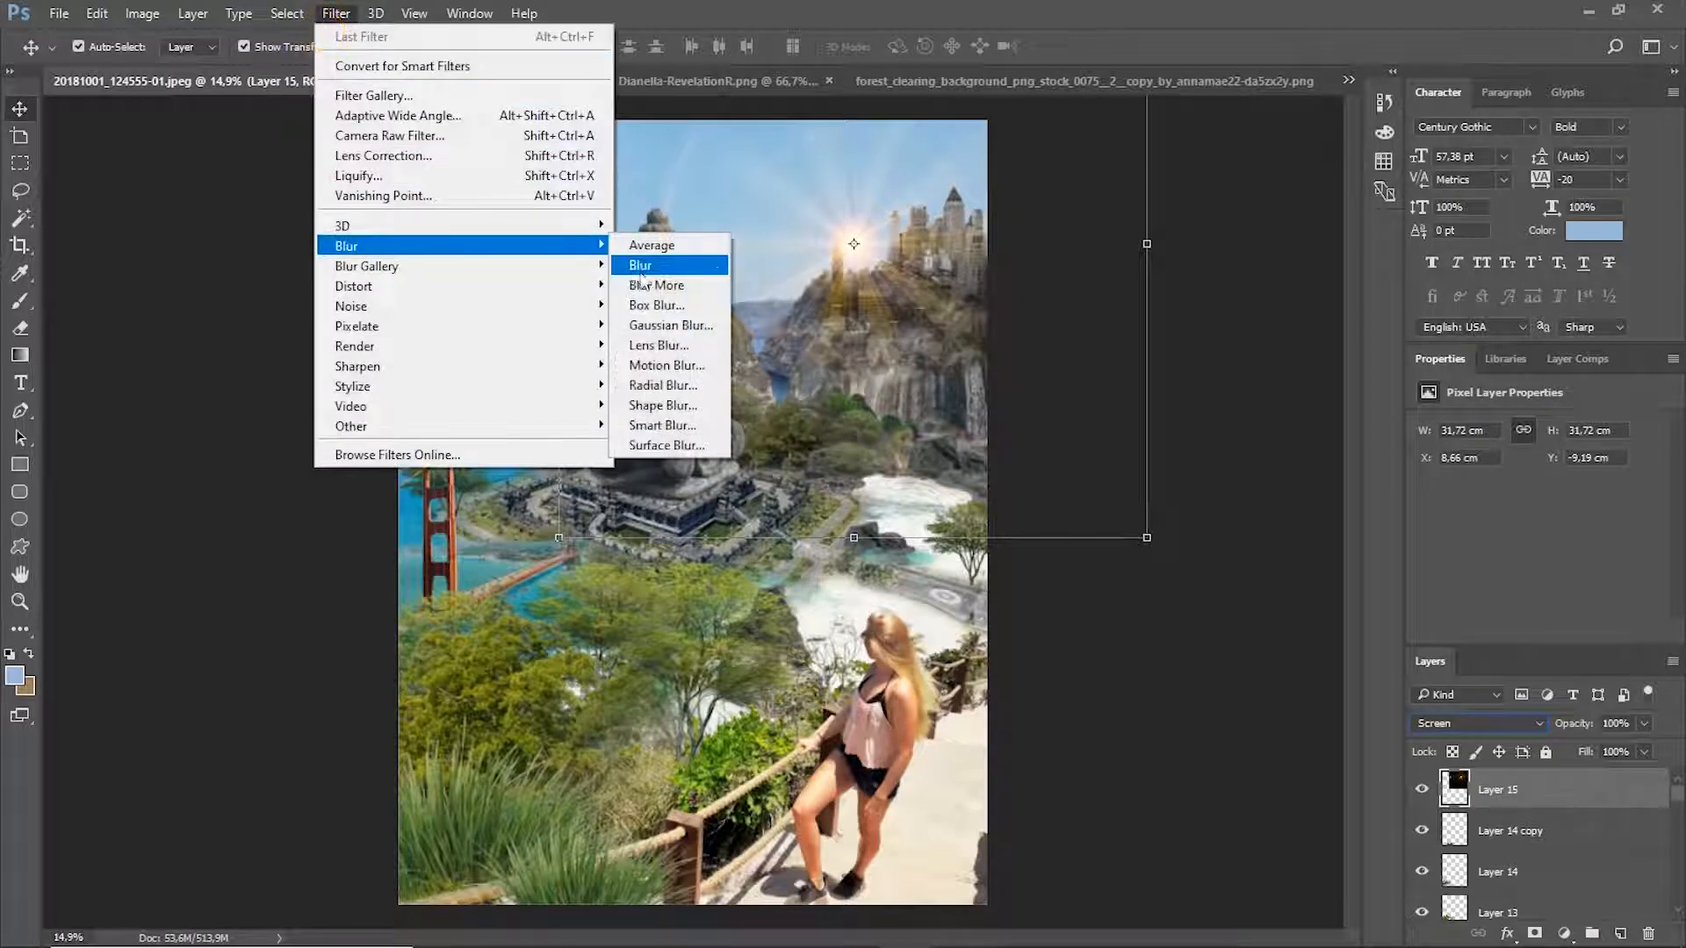
{"action": "left_click", "coordinate": [670, 325]}
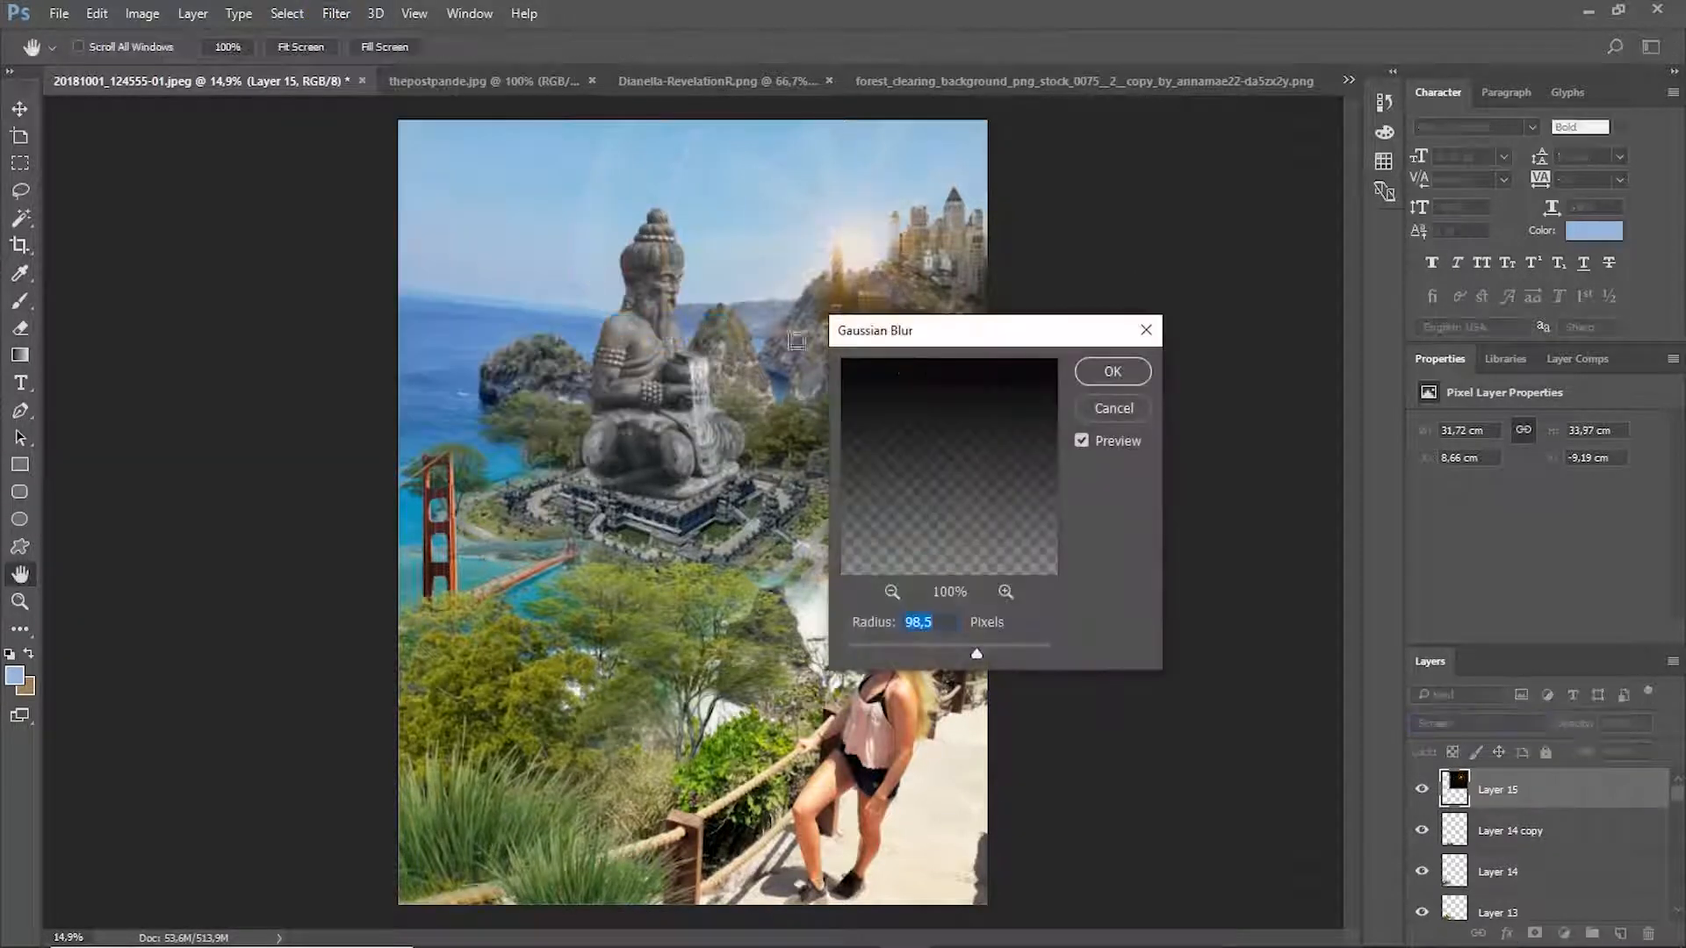
{"action": "left_click", "coordinate": [1115, 373]}
Enlarge the blurred flare to about 153% and centre its glow on the cliff edge beside the city skyline.
{"action": "key", "text": "v"}
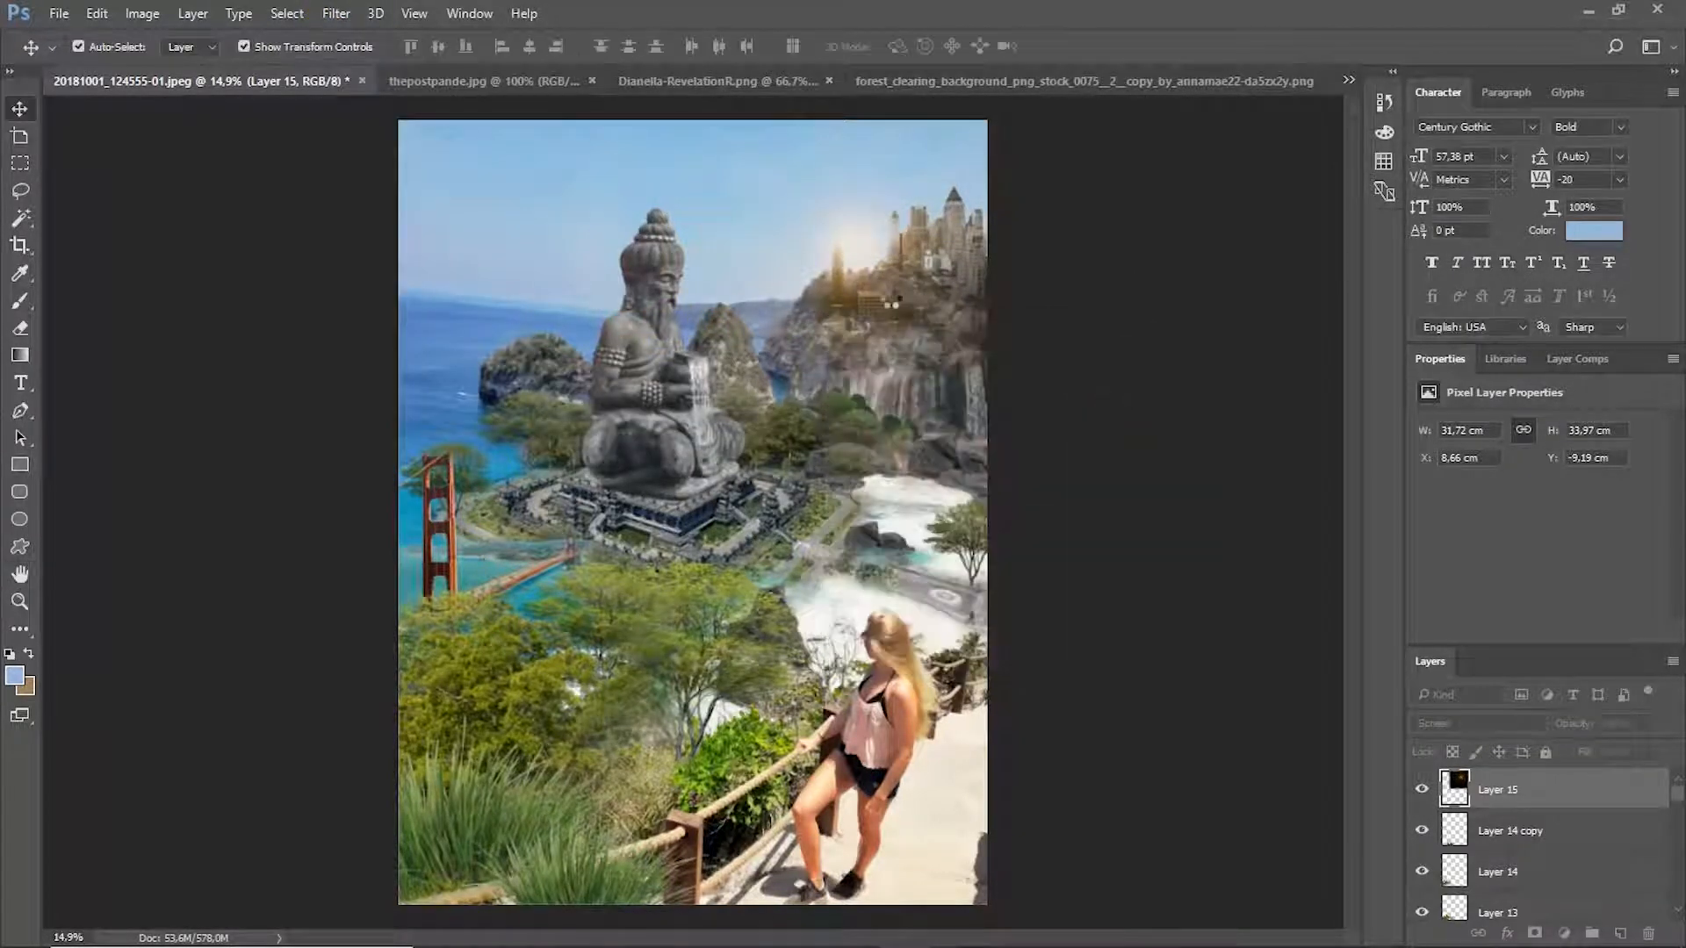
{"action": "left_click_drag", "start_coordinate": [894, 302], "coordinate": [895, 308]}
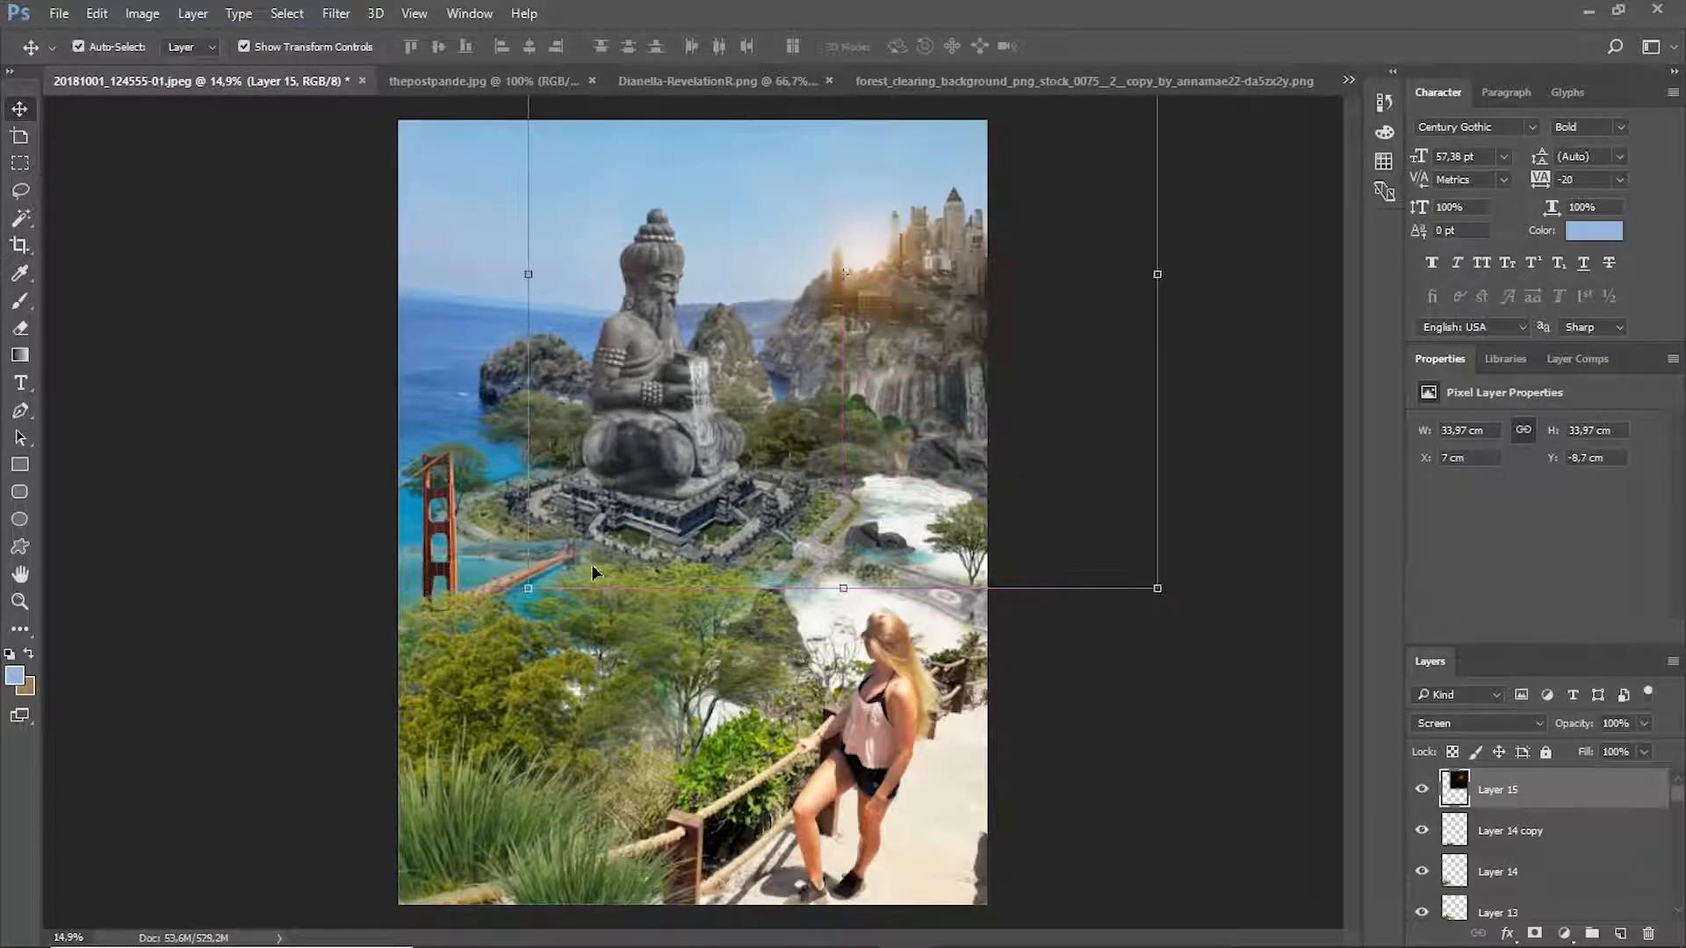
{"action": "left_click_drag", "start_coordinate": [524, 595], "coordinate": [192, 761]}
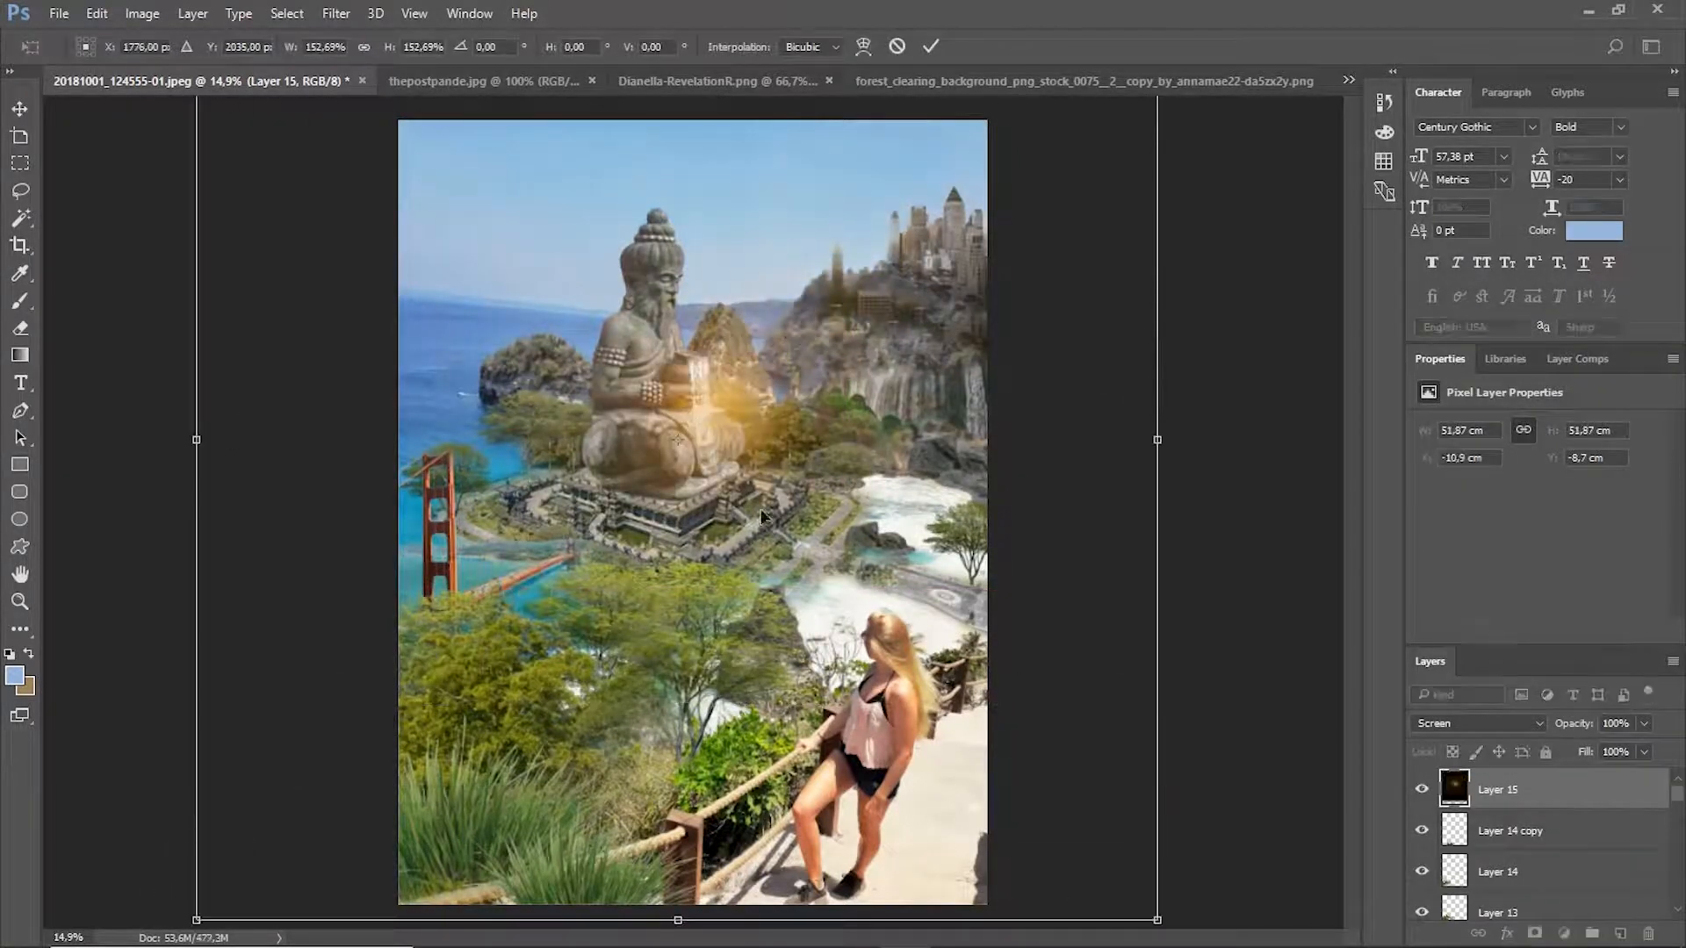
{"action": "left_click_drag", "start_coordinate": [780, 421], "coordinate": [932, 328]}
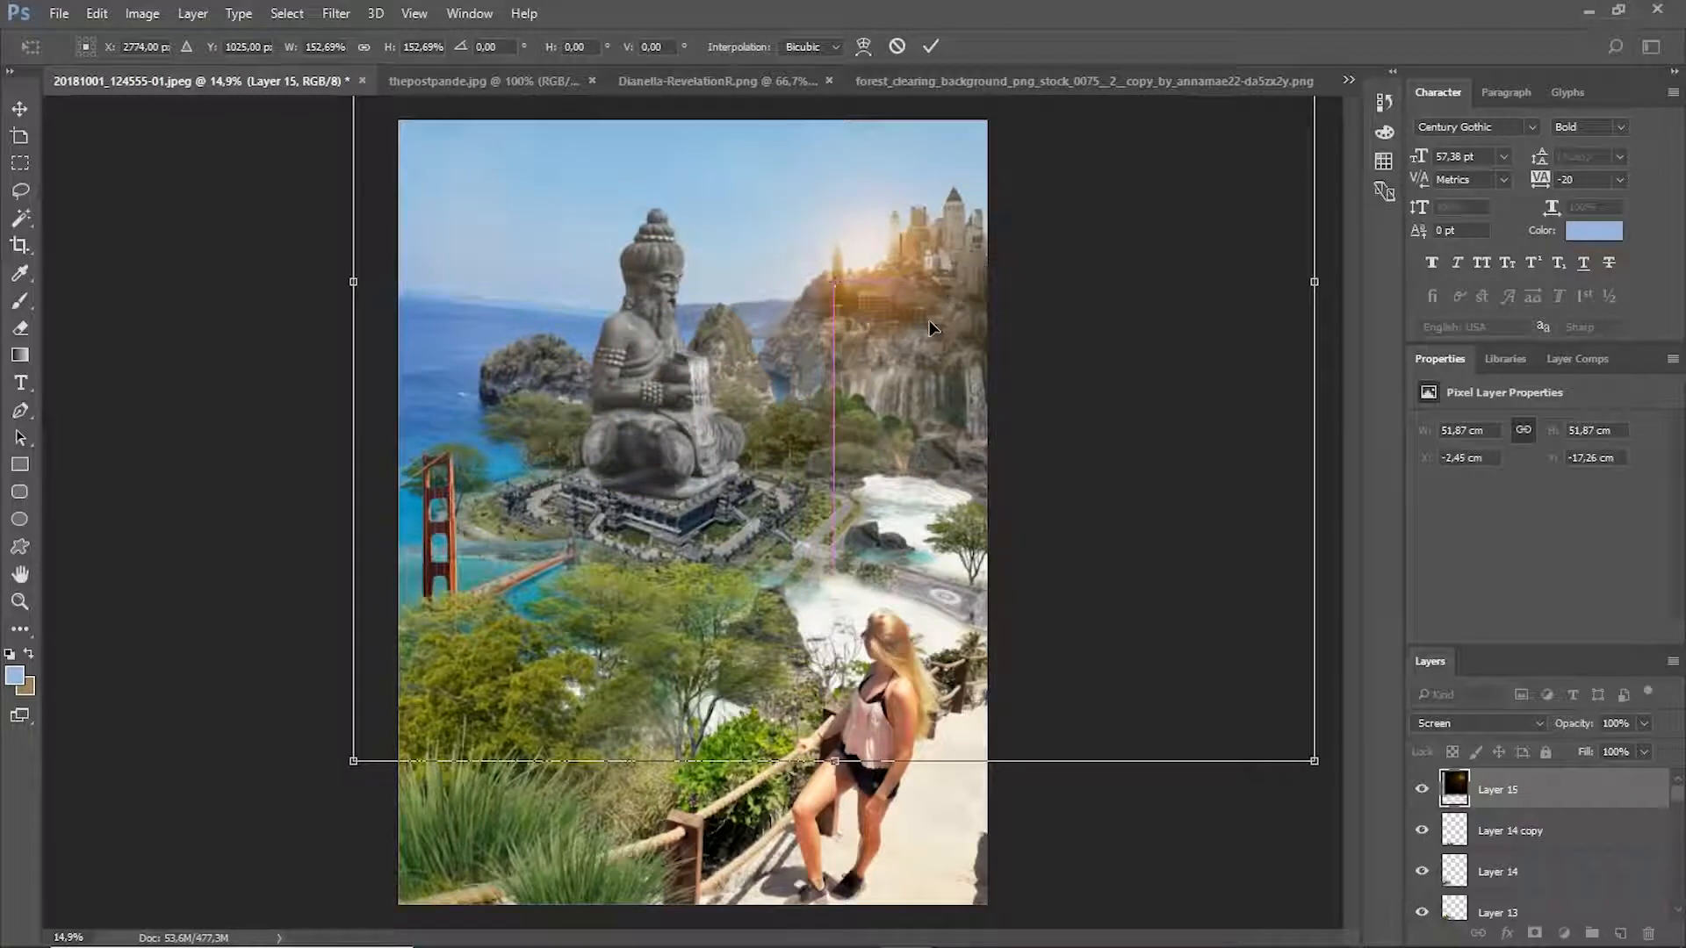
{"action": "key", "text": "Return"}
Place a duplicate of the flare over the foreground trees and hide that copy.
{"action": "scroll", "coordinate": [760, 348], "scroll_direction": "down", "scroll_amount": 3}
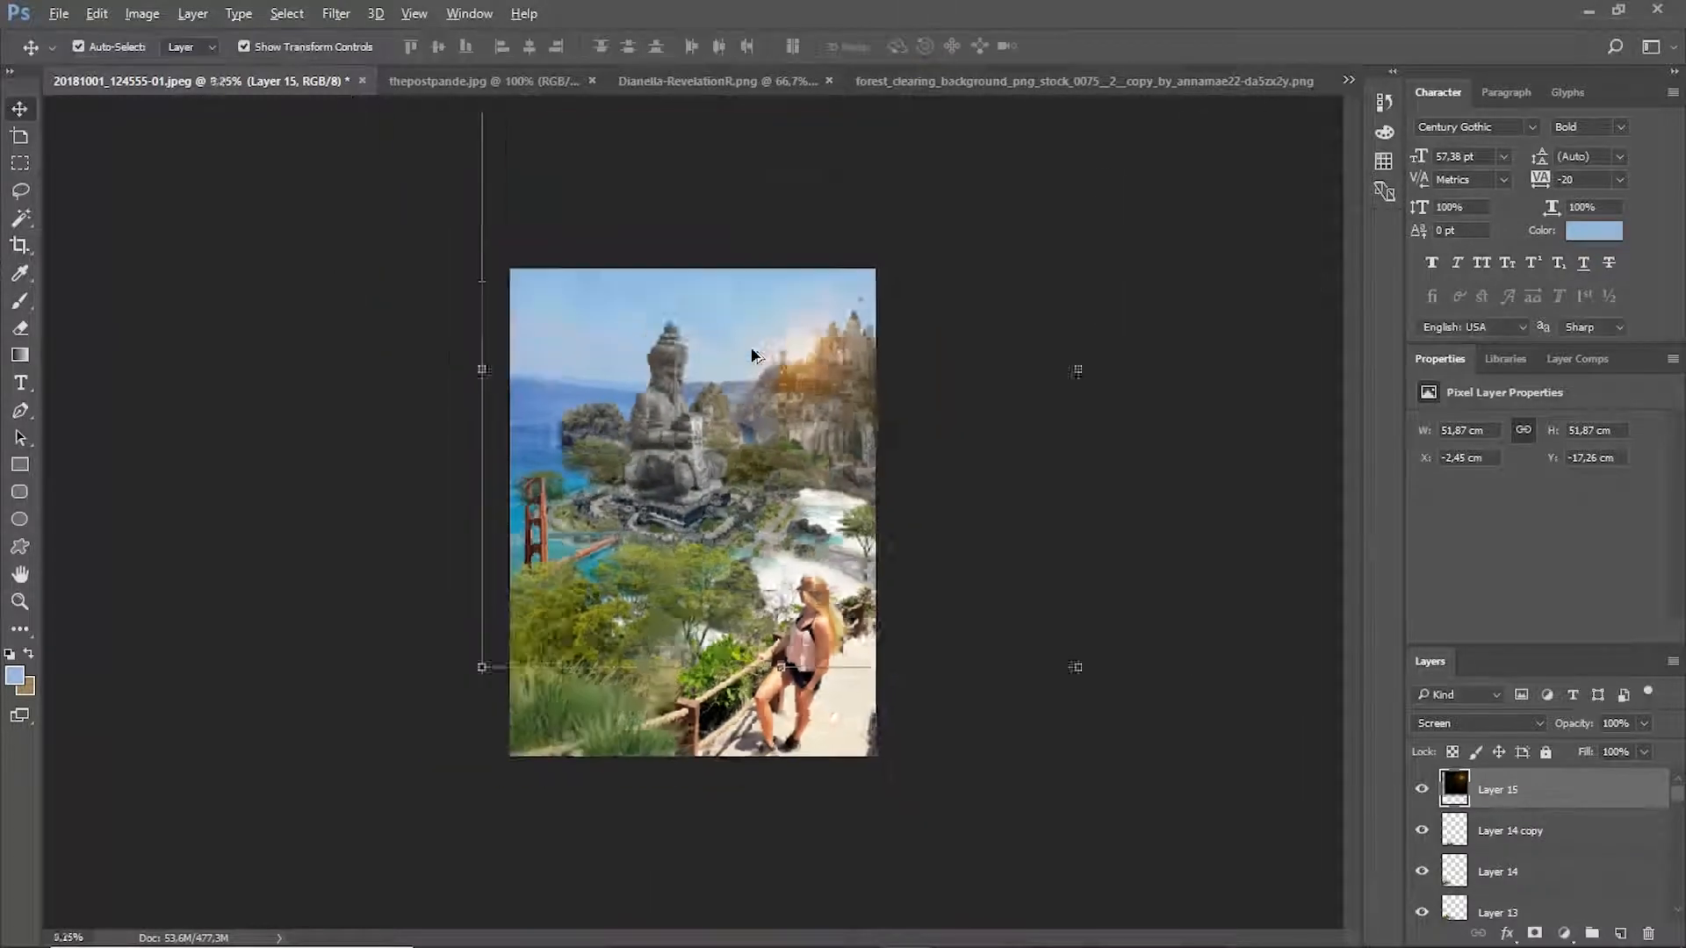
{"action": "left_click_drag", "start_coordinate": [856, 360], "coordinate": [518, 430]}
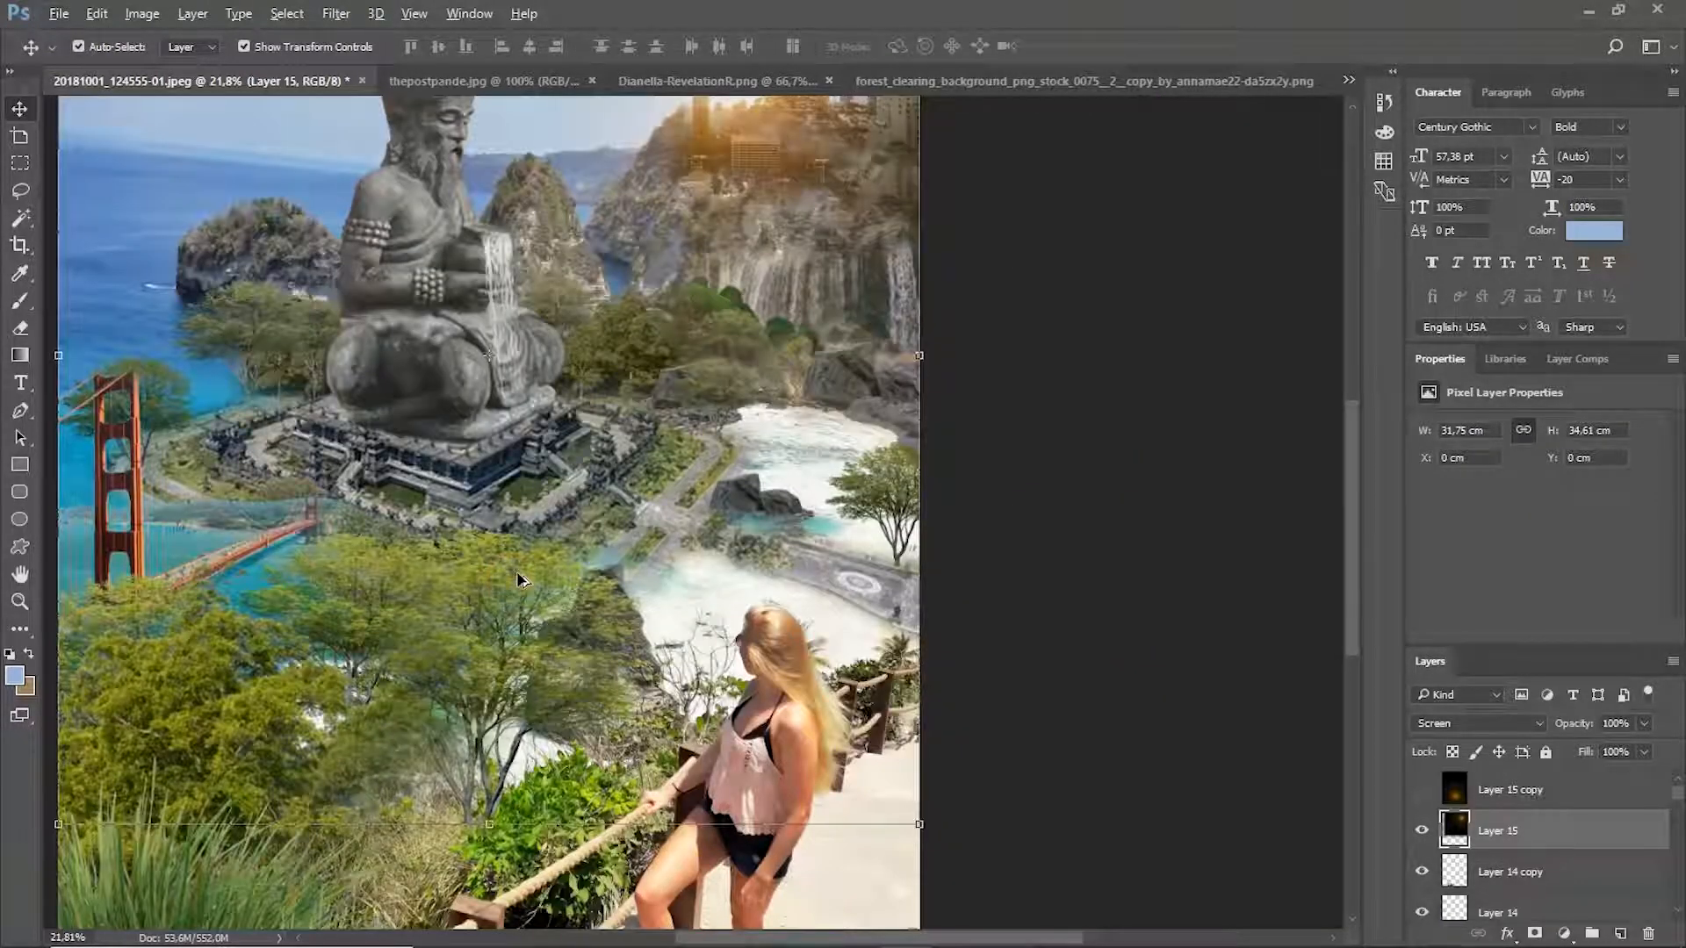
{"action": "left_click_drag", "start_coordinate": [514, 572], "coordinate": [626, 528]}
{"action": "key", "text": "ctrl+z"}
{"action": "scroll", "coordinate": [709, 577], "scroll_direction": "down", "scroll_amount": 6}
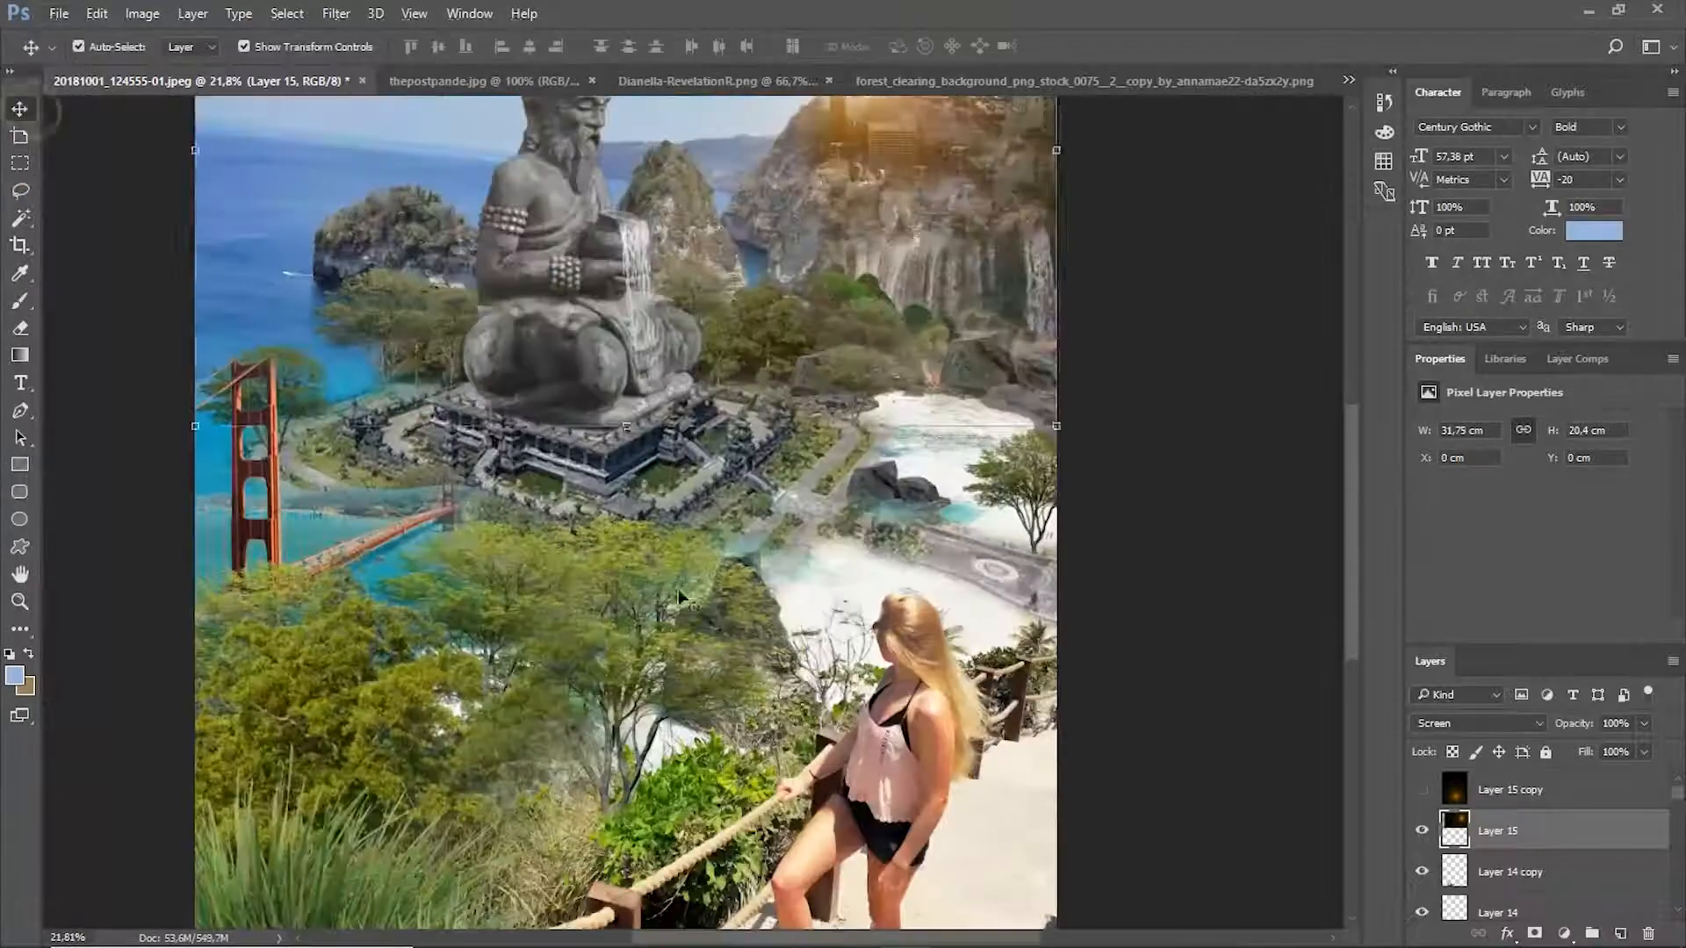
Duplicate the foreground tree, shrink the copy to about 7.7 cm wide and place it behind the woman's head.
{"action": "left_click_drag", "start_coordinate": [644, 476], "coordinate": [885, 412]}
{"action": "key", "text": "ctrl+z"}
{"action": "left_click_drag", "start_coordinate": [1002, 373], "coordinate": [838, 579]}
{"action": "mouse_move", "coordinate": [774, 570]}
{"action": "left_mouse_down"}
{"action": "mouse_move", "coordinate": [874, 555]}
{"action": "mouse_move", "coordinate": [876, 574]}
{"action": "left_mouse_up"}
{"action": "left_click", "coordinate": [20, 328]}
{"action": "key", "text": "Return"}
Erase the new tree's foliage that overlaps the woman's head, using a 174 px soft Eraser.
{"action": "scroll", "coordinate": [937, 657], "scroll_direction": "up", "scroll_amount": 5}
{"action": "right_click", "coordinate": [938, 657]}
{"action": "left_click_drag", "start_coordinate": [1115, 676], "coordinate": [1104, 676]}
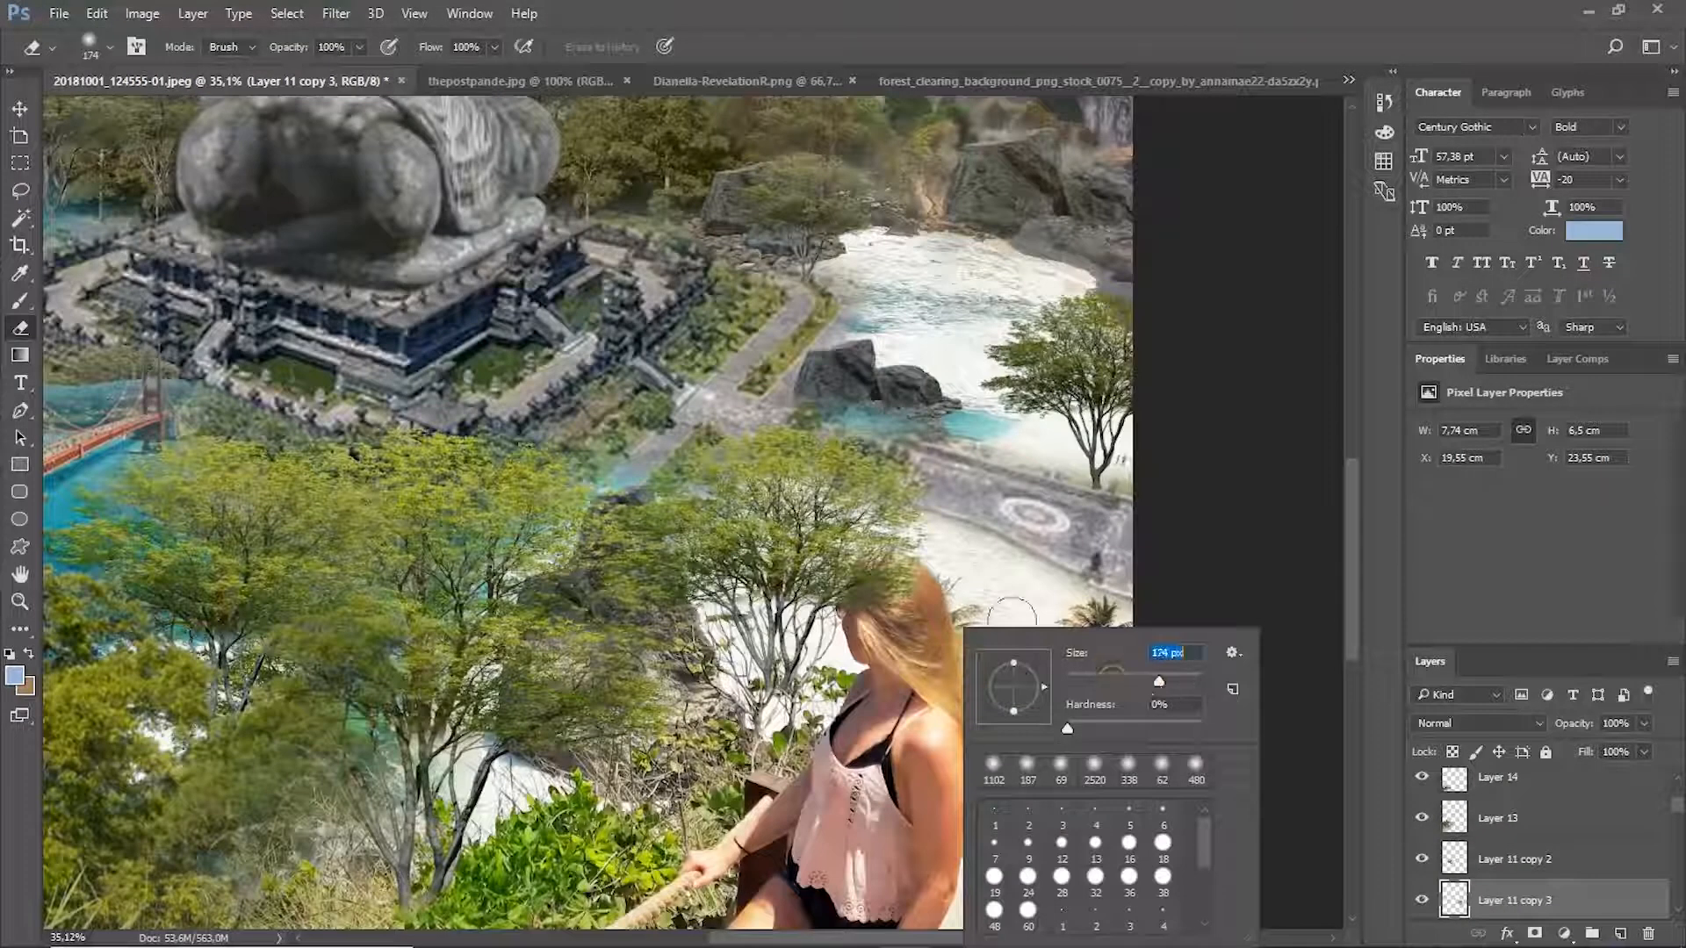
{"action": "mouse_move", "coordinate": [882, 573]}
{"action": "left_mouse_down"}
{"action": "mouse_move", "coordinate": [867, 602]}
{"action": "mouse_move", "coordinate": [893, 557]}
{"action": "mouse_move", "coordinate": [855, 563]}
{"action": "left_mouse_up"}
{"action": "scroll", "coordinate": [867, 602], "scroll_direction": "down", "scroll_amount": 10}
{"action": "scroll", "coordinate": [821, 606], "scroll_direction": "up", "scroll_amount": 10}
{"action": "scroll", "coordinate": [917, 676], "scroll_direction": "down", "scroll_amount": 5}
{"action": "left_click", "coordinate": [21, 111]}
{"action": "left_click_drag", "start_coordinate": [937, 510], "coordinate": [871, 555]}
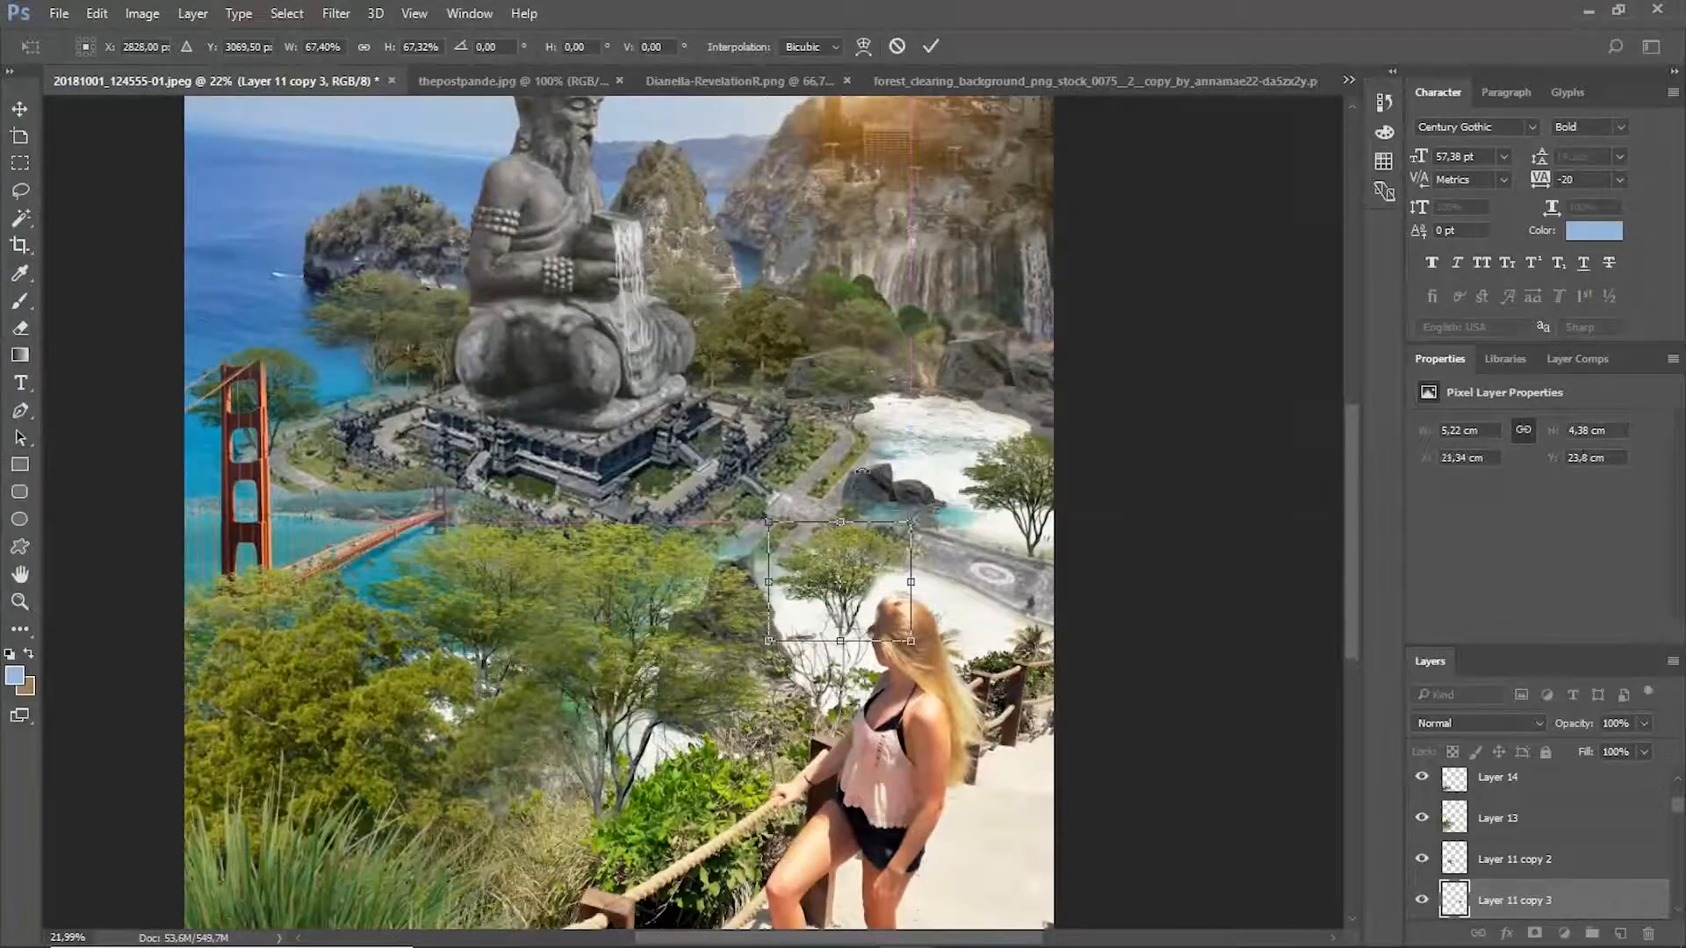
{"action": "key", "text": "Escape"}
Show the hidden duplicate flare layer so its glow lights the foreground trees.
{"action": "scroll", "coordinate": [920, 446], "scroll_direction": "down", "scroll_amount": 8}
{"action": "left_click", "coordinate": [920, 445]}
{"action": "scroll", "coordinate": [685, 518], "scroll_direction": "up", "scroll_amount": 7}
{"action": "scroll", "coordinate": [632, 558], "scroll_direction": "down", "scroll_amount": 3}
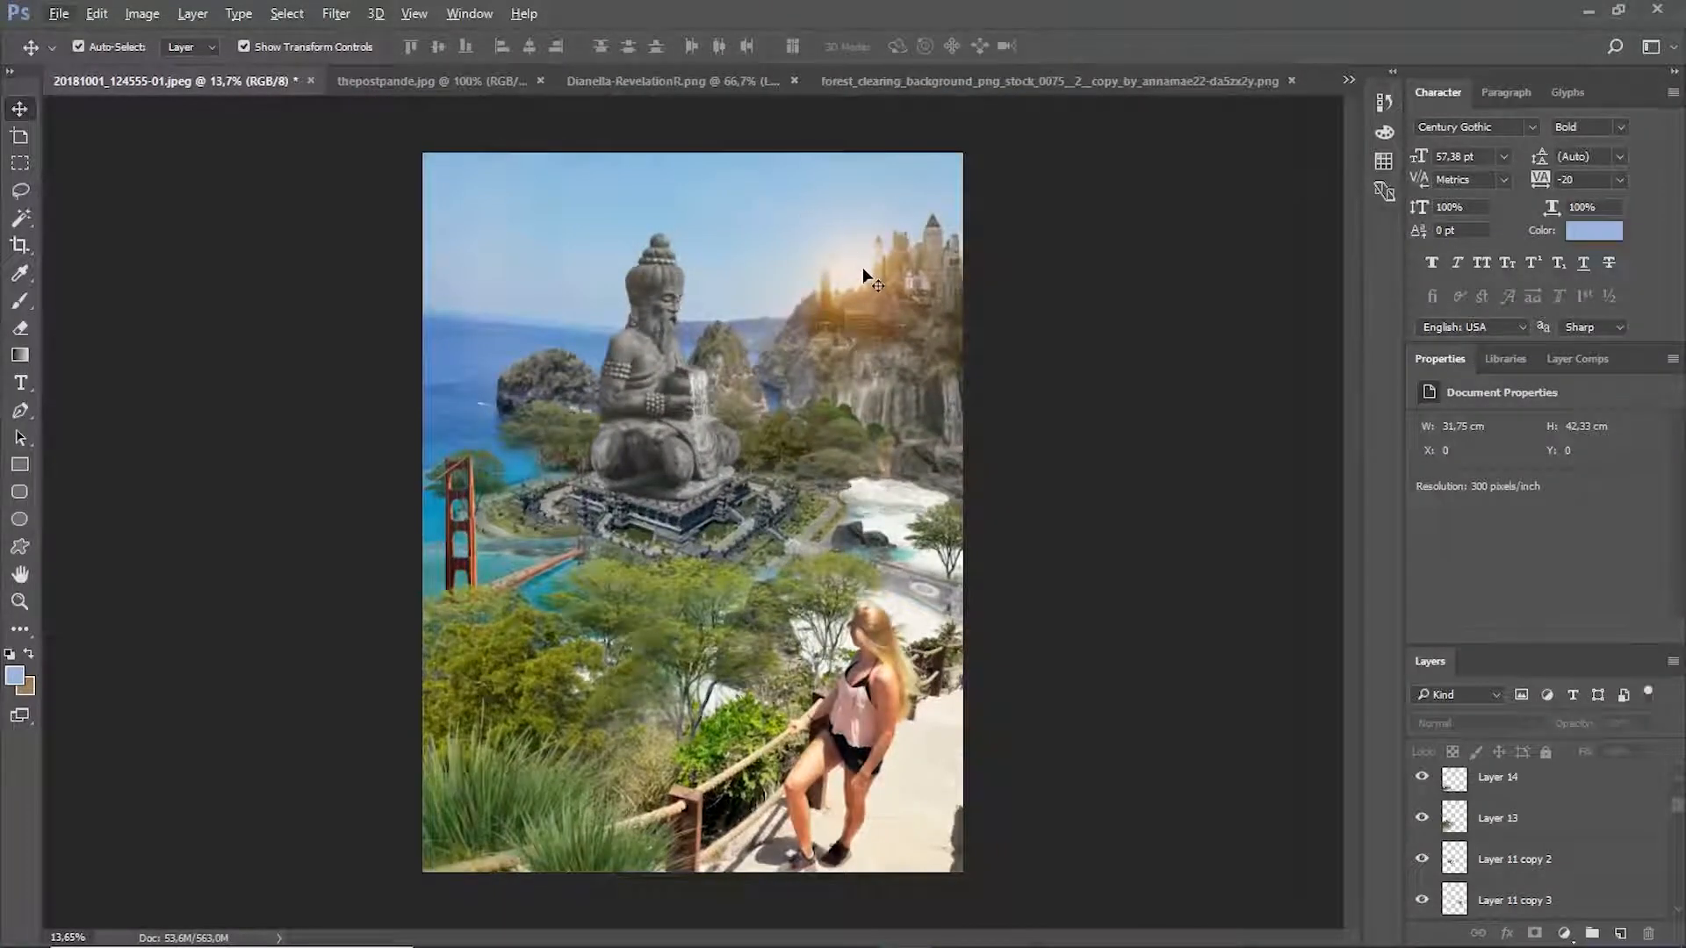
{"action": "scroll", "coordinate": [1457, 821], "scroll_direction": "up", "scroll_amount": 3}
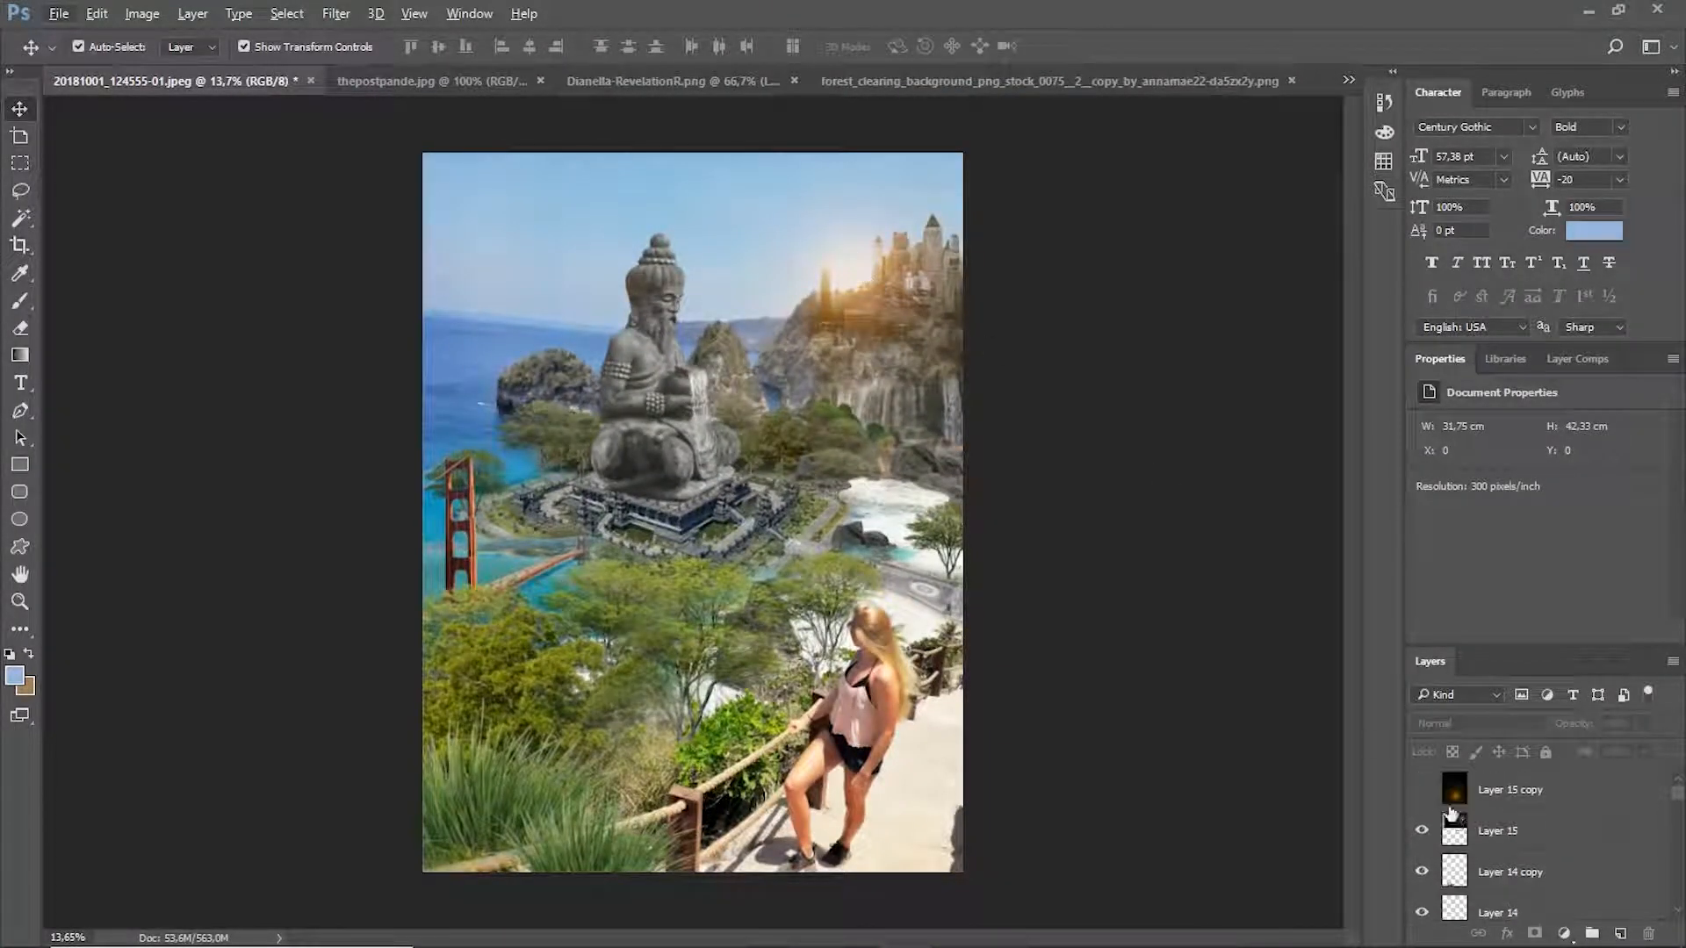
{"action": "left_click", "coordinate": [1422, 791]}
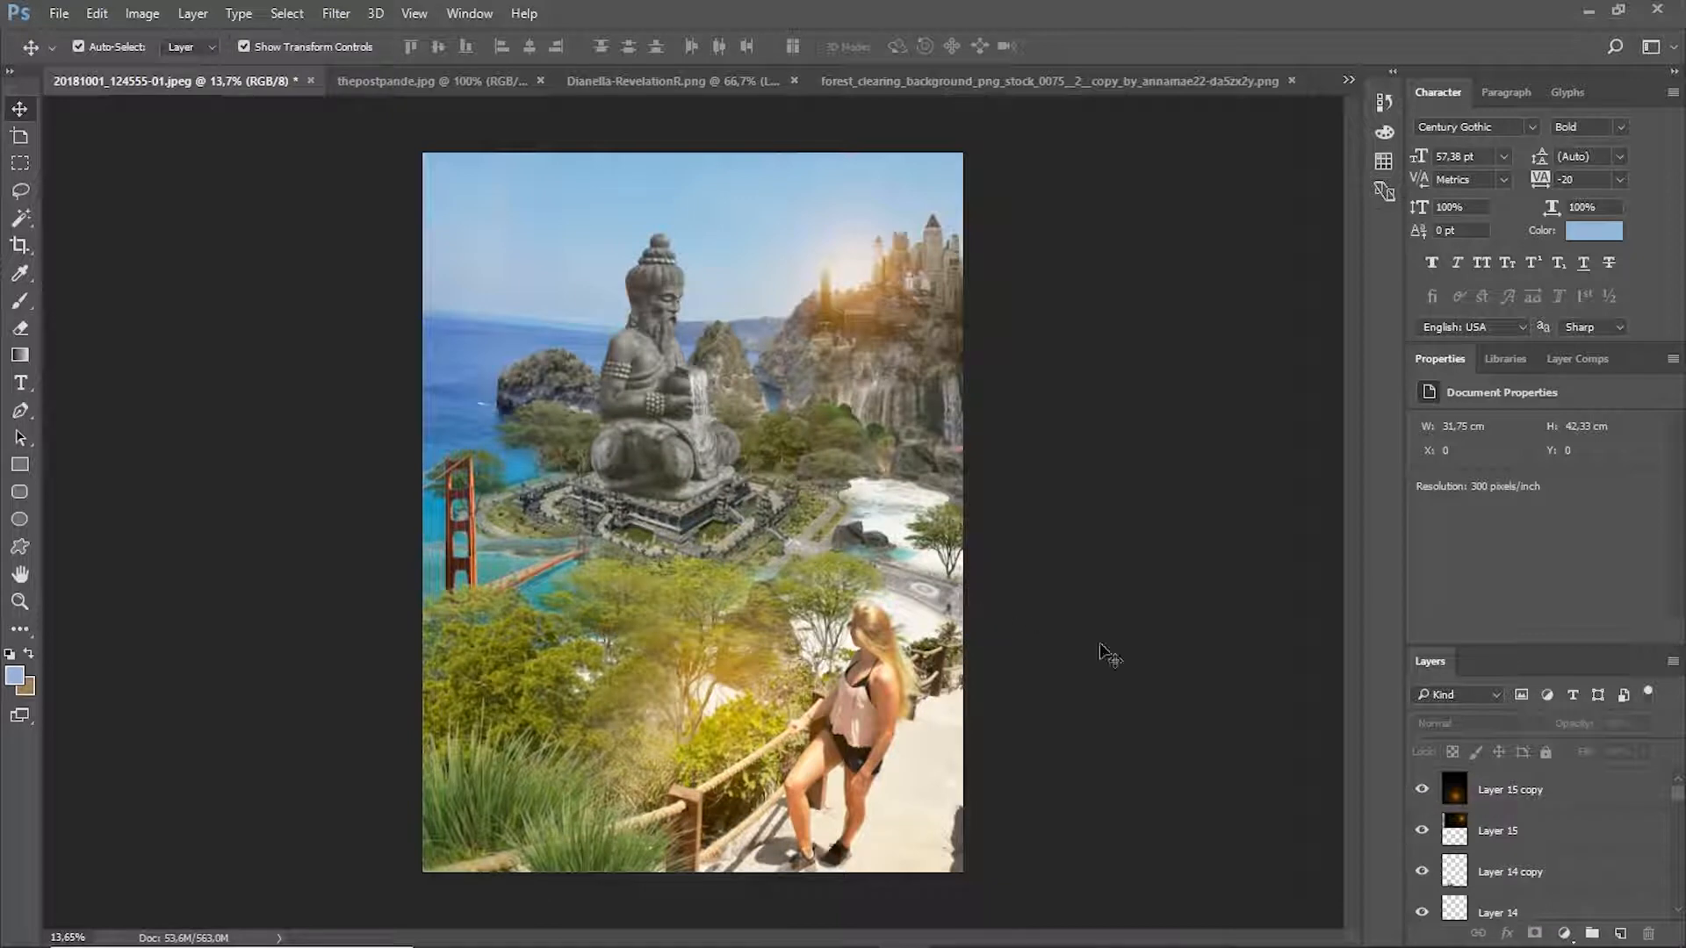
Lower the opacity of the flare layer over the foreground trees (Layer 15 copy) to 46%.
{"action": "left_click", "coordinate": [1529, 804]}
{"action": "left_click", "coordinate": [1642, 723]}
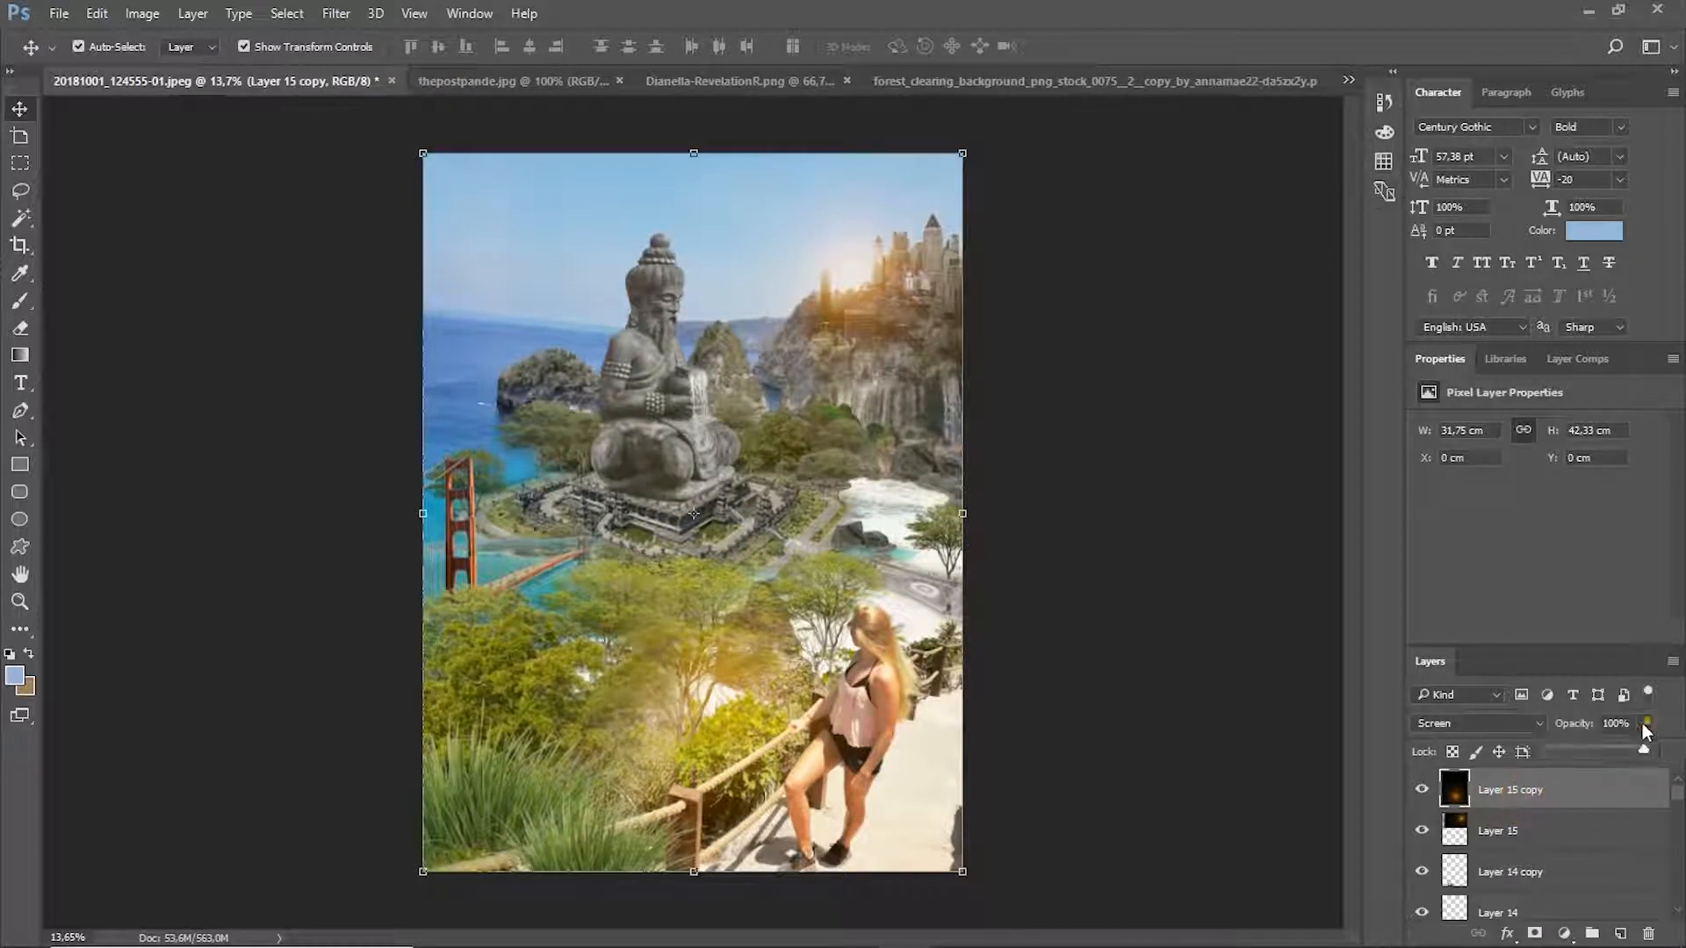
{"action": "left_click", "coordinate": [1606, 750]}
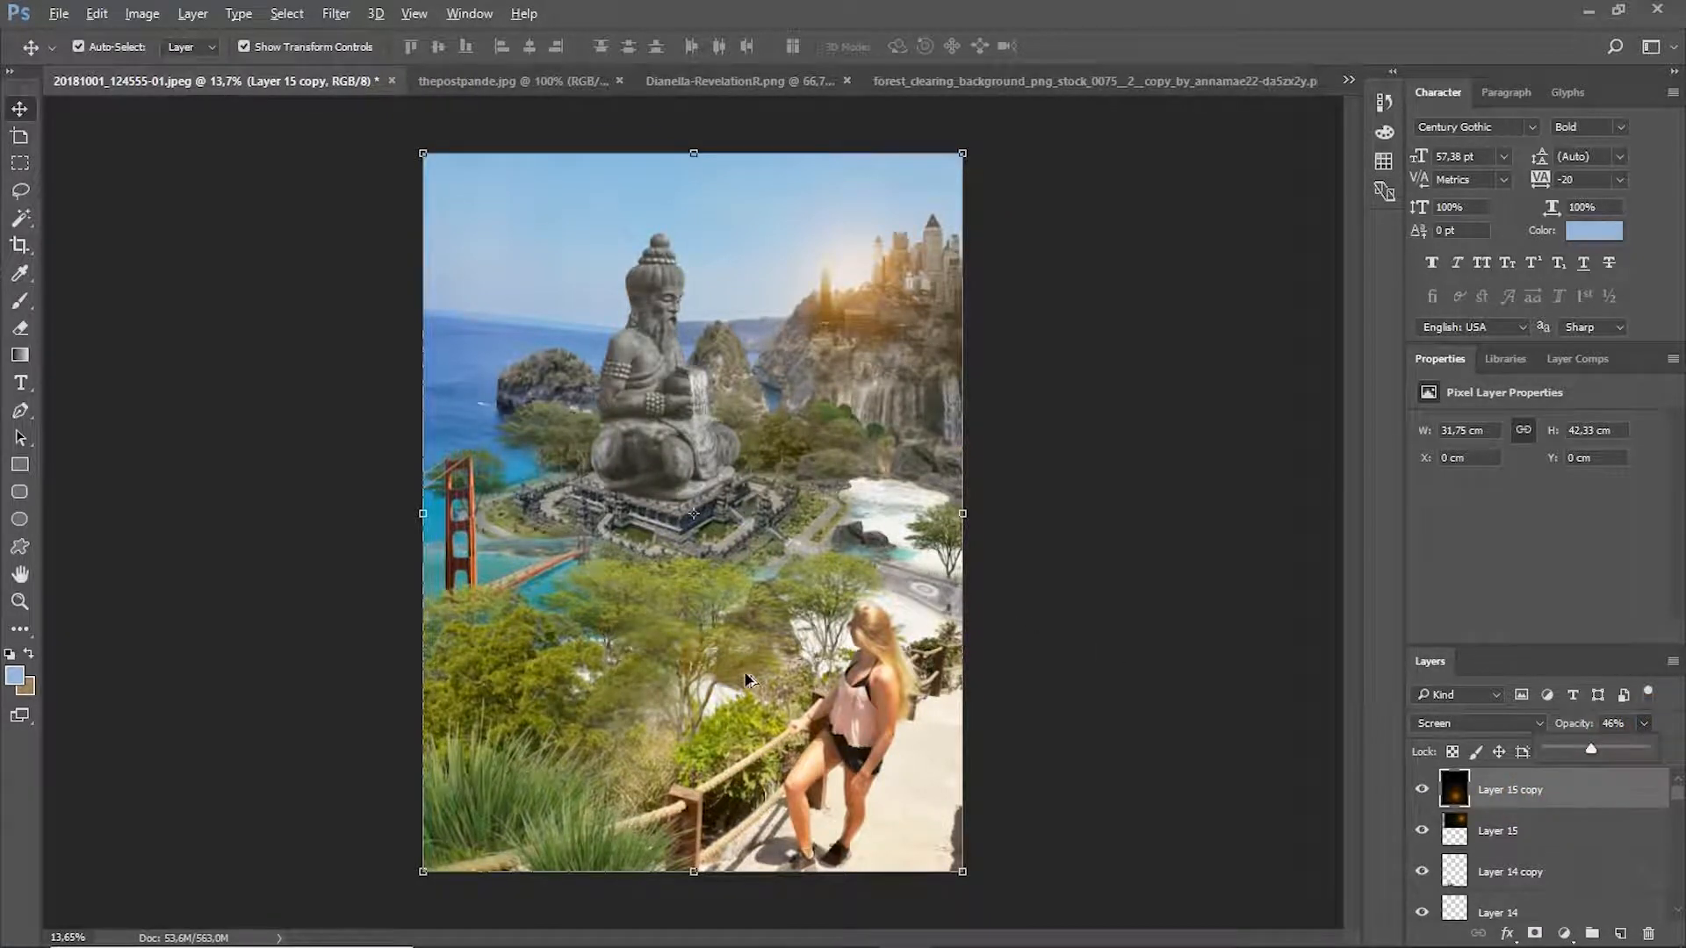
Duplicate the foreground flare onto the trees beside the statue's base and set the new copy's opacity to 72%.
{"action": "left_click_drag", "start_coordinate": [745, 679], "coordinate": [580, 491]}
{"action": "left_click", "coordinate": [1106, 523]}
{"action": "scroll", "coordinate": [769, 502], "scroll_direction": "up", "scroll_amount": 2}
{"action": "left_click", "coordinate": [1528, 795]}
{"action": "left_click", "coordinate": [1643, 723]}
{"action": "left_click_drag", "start_coordinate": [1615, 750], "coordinate": [1643, 751]}
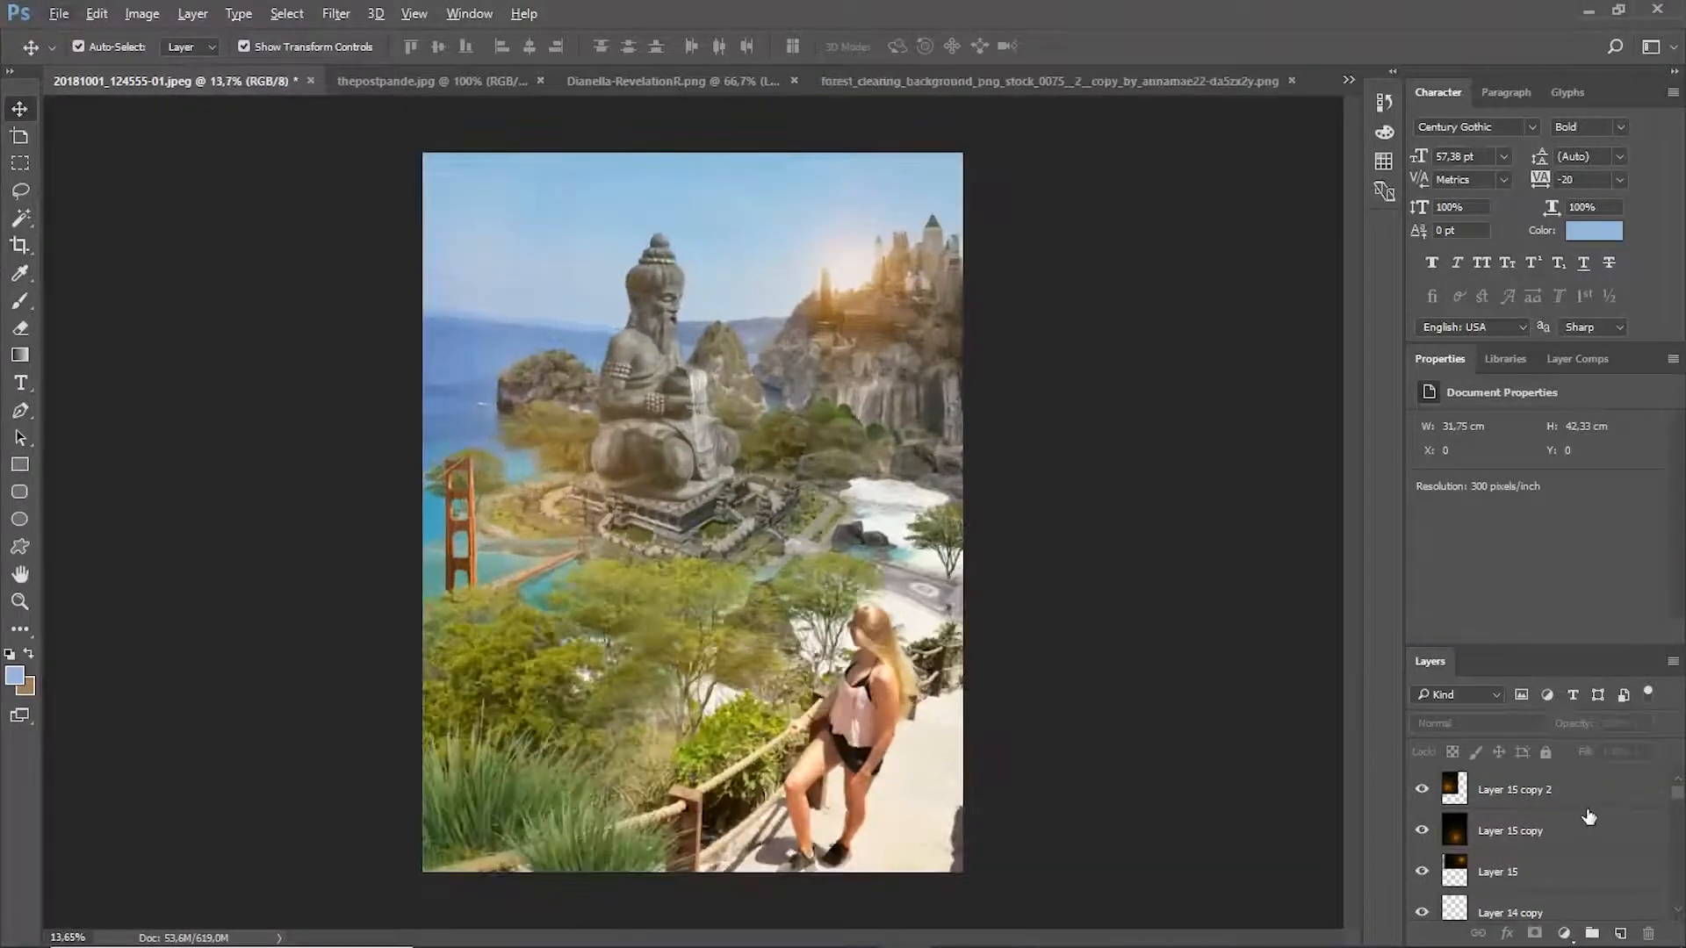
Create a new layer group and move all layers, from Layer 15 copy 2 down to Layer 0, into it.
{"action": "left_click", "coordinate": [1603, 796]}
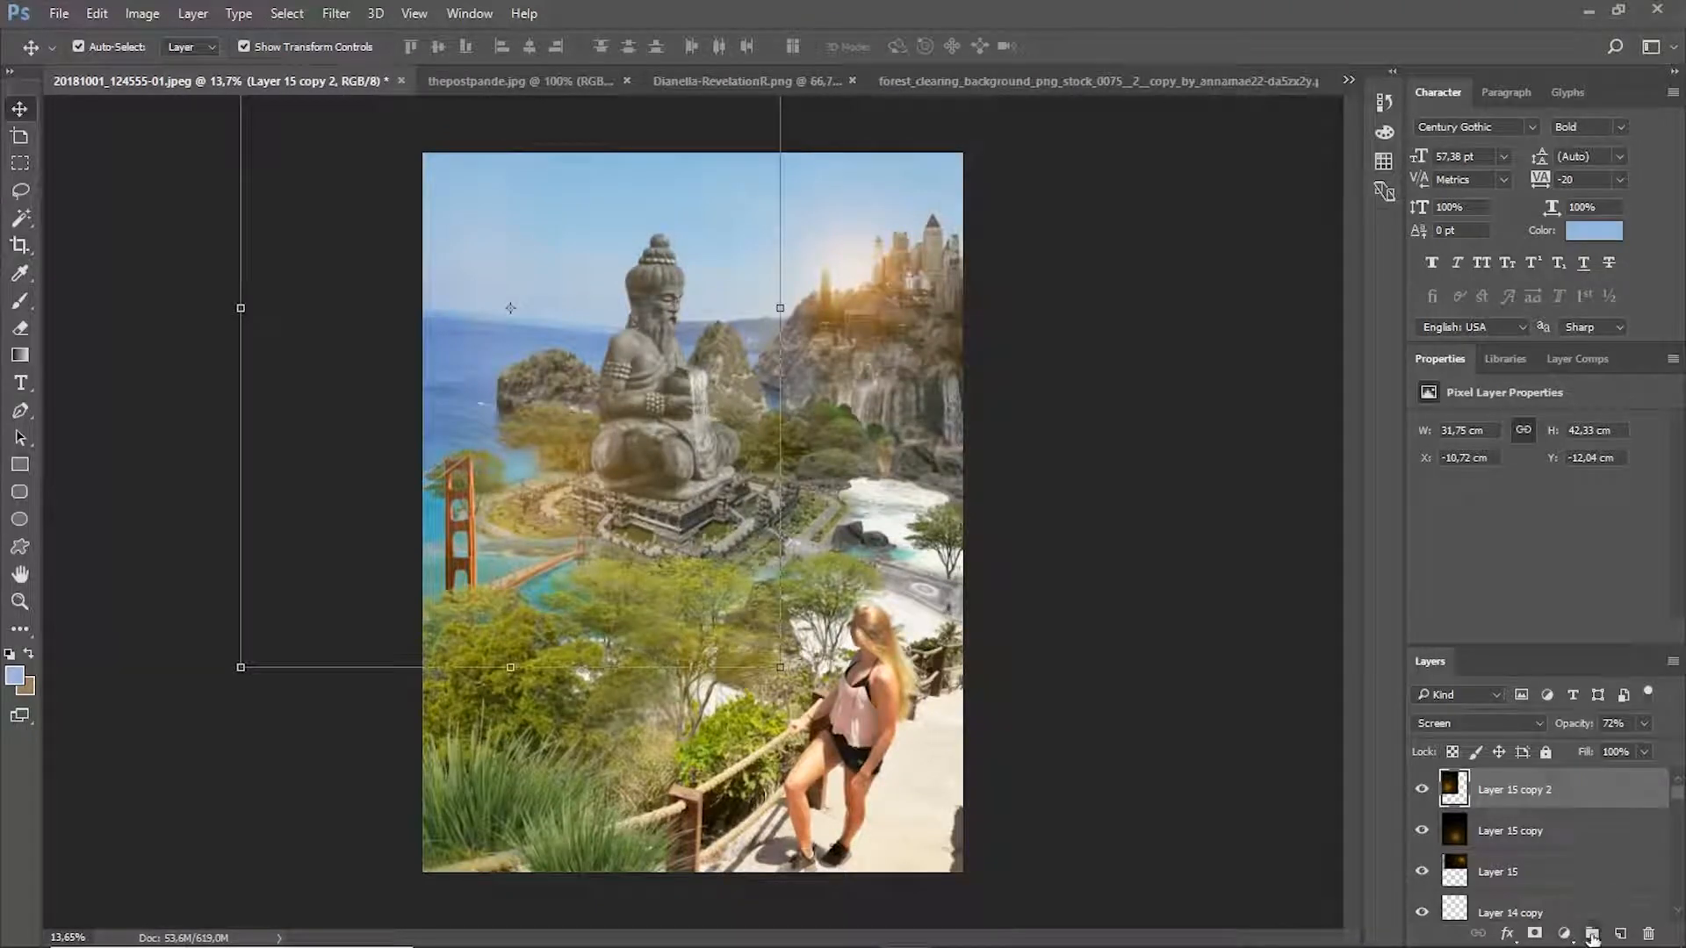
{"action": "left_click", "coordinate": [1592, 936]}
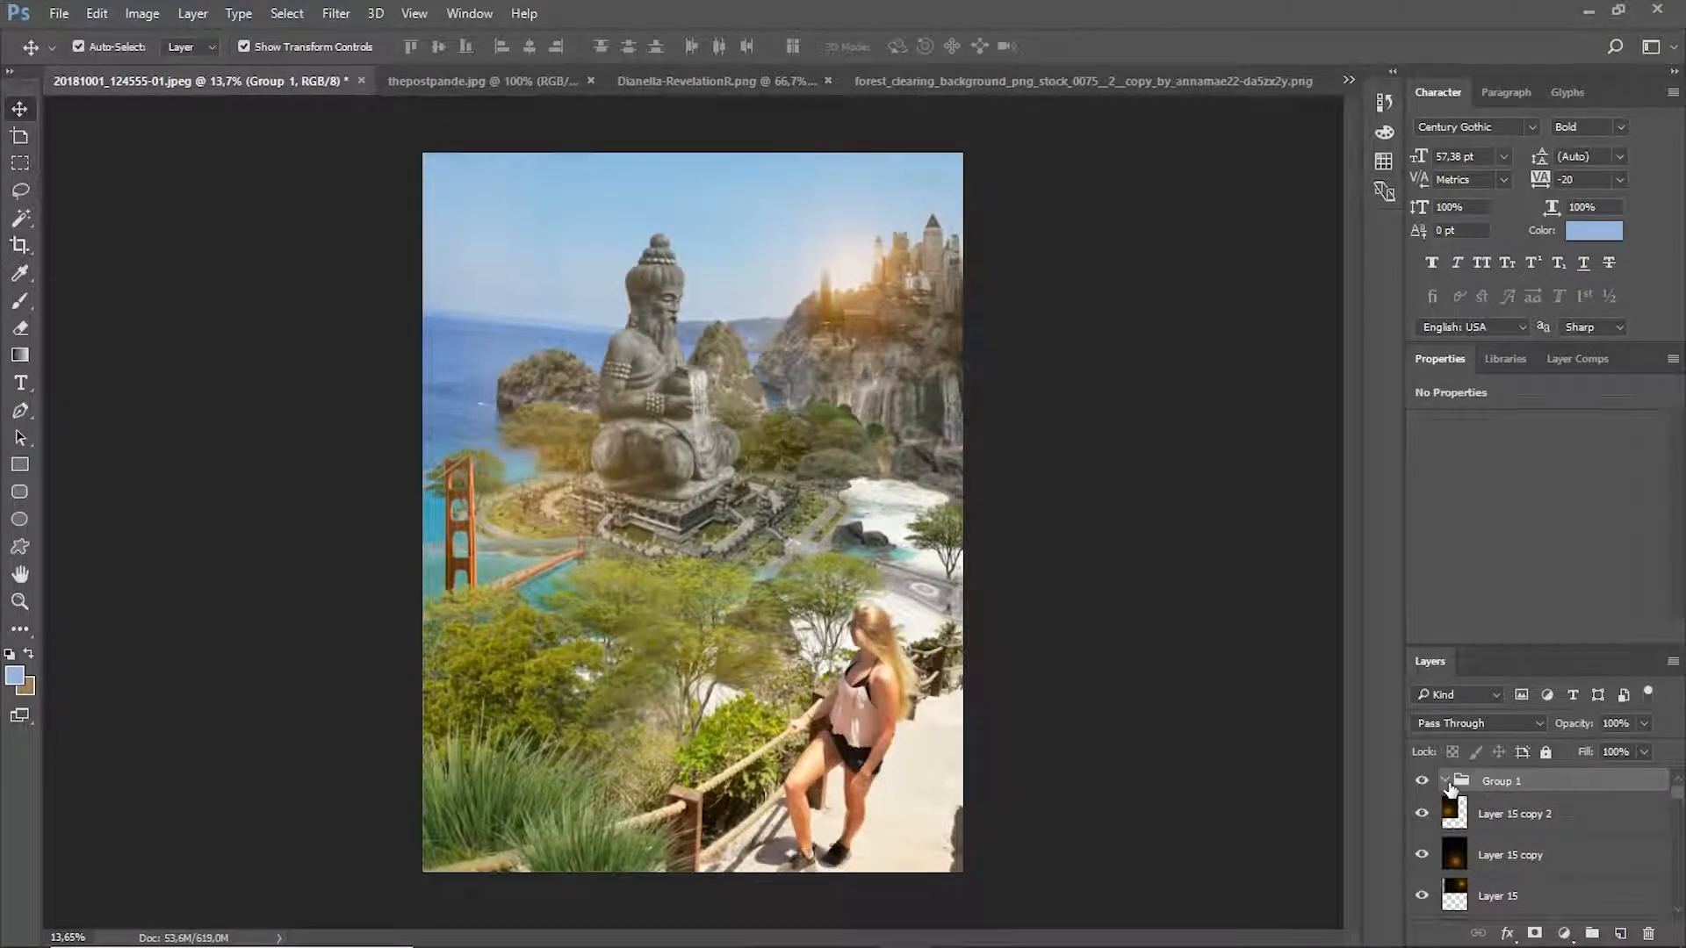
{"action": "left_click", "coordinate": [1504, 815]}
{"action": "scroll", "coordinate": [1596, 896], "scroll_direction": "down", "scroll_amount": 10}
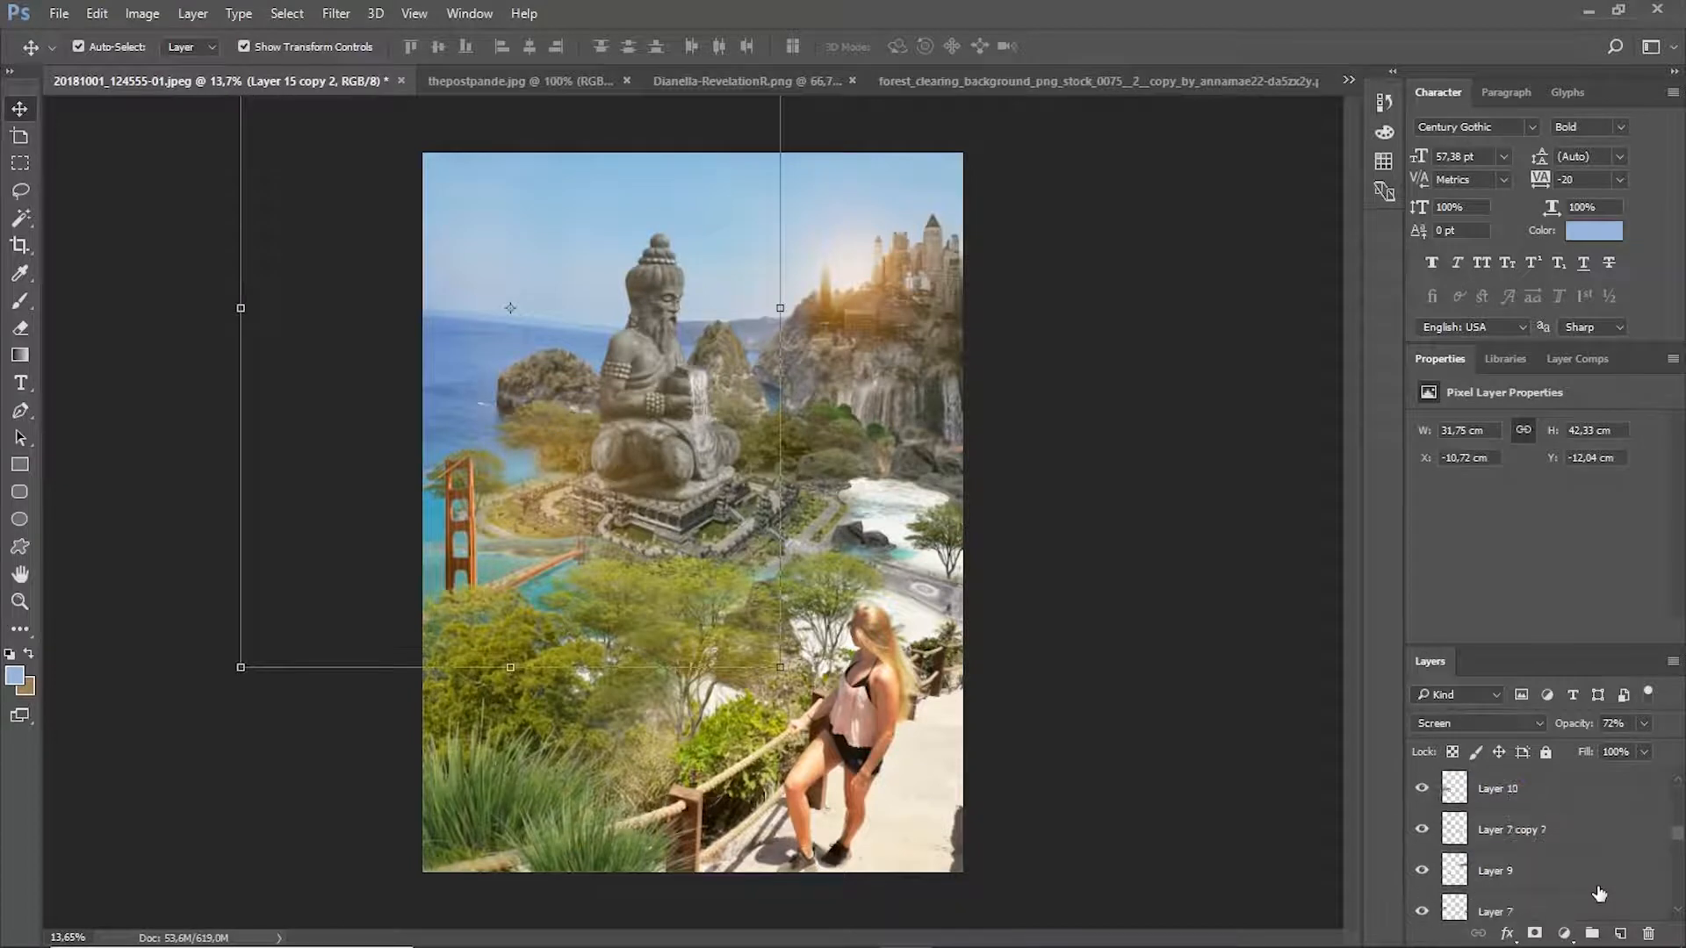
{"action": "scroll", "coordinate": [1596, 899], "scroll_direction": "down", "scroll_amount": 2}
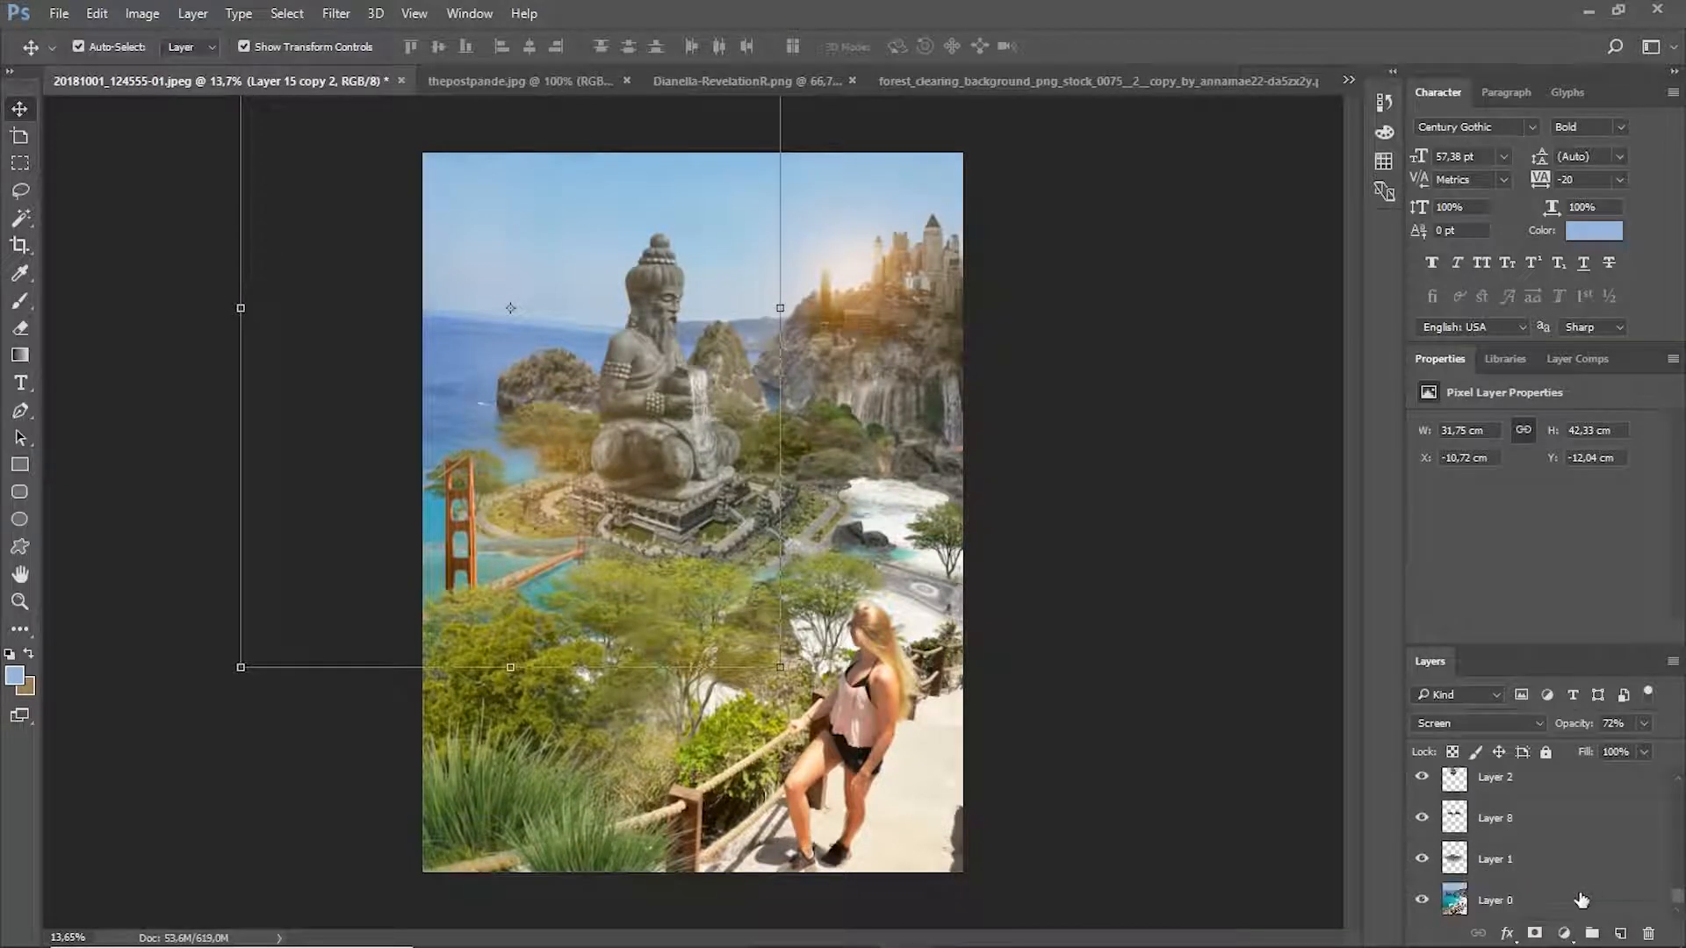
{"action": "left_click", "coordinate": [1580, 900], "text": "shift"}
{"action": "scroll", "coordinate": [1589, 869], "scroll_direction": "up", "scroll_amount": 12}
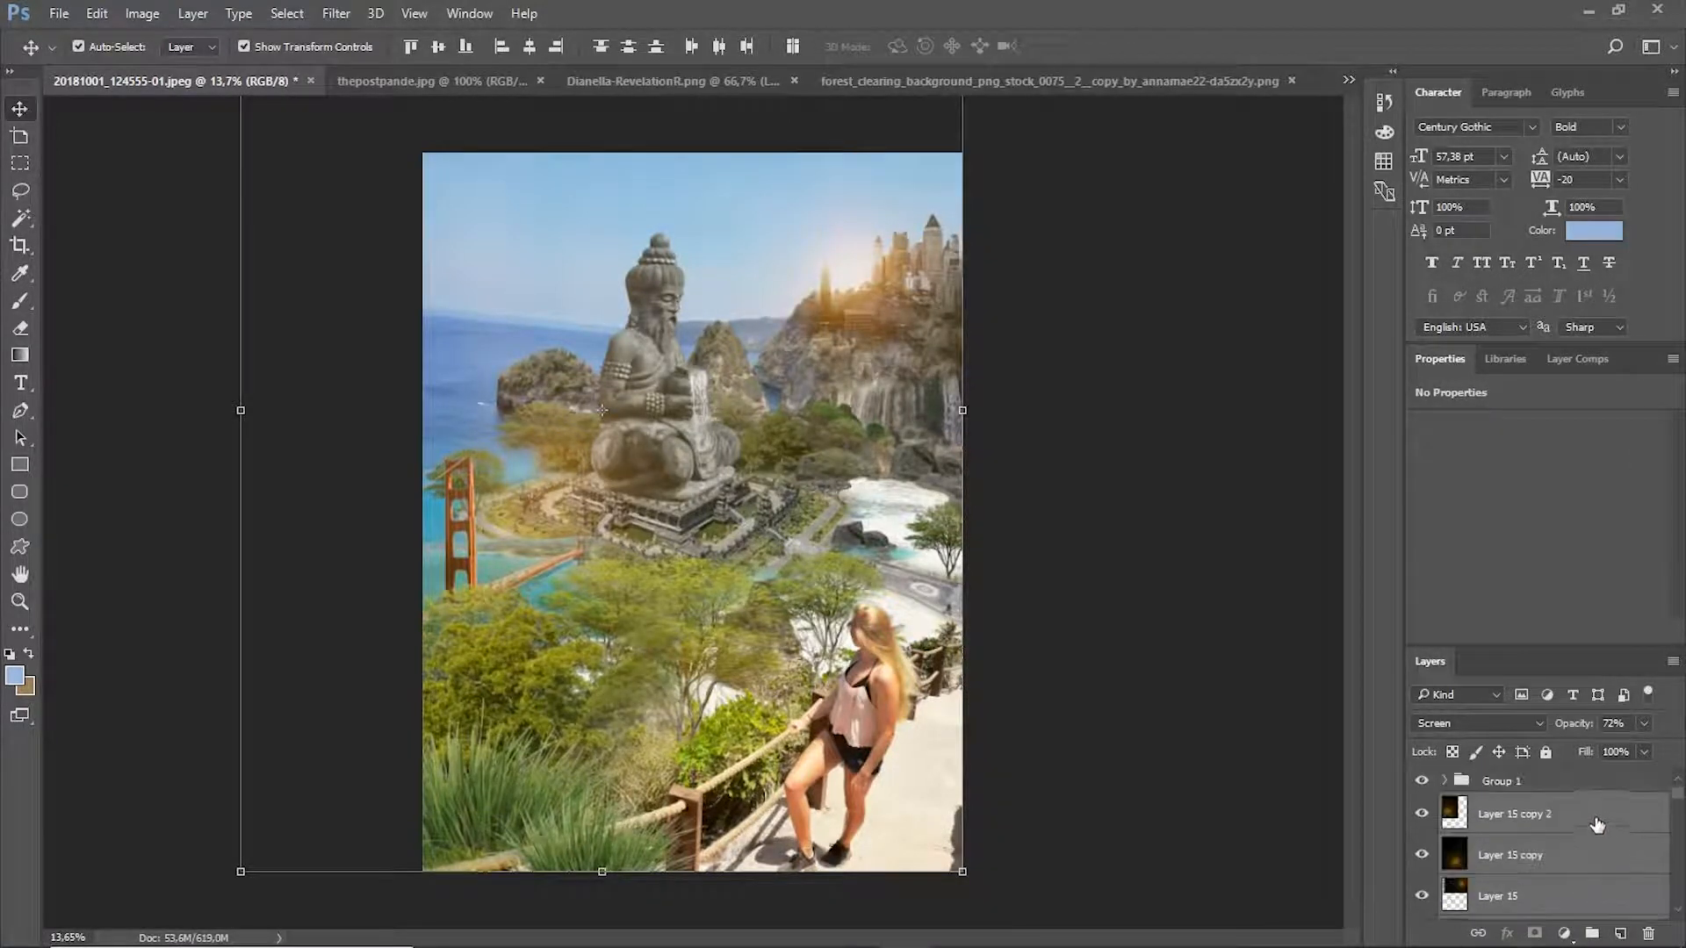
{"action": "left_click_drag", "start_coordinate": [1566, 814], "coordinate": [1563, 781]}
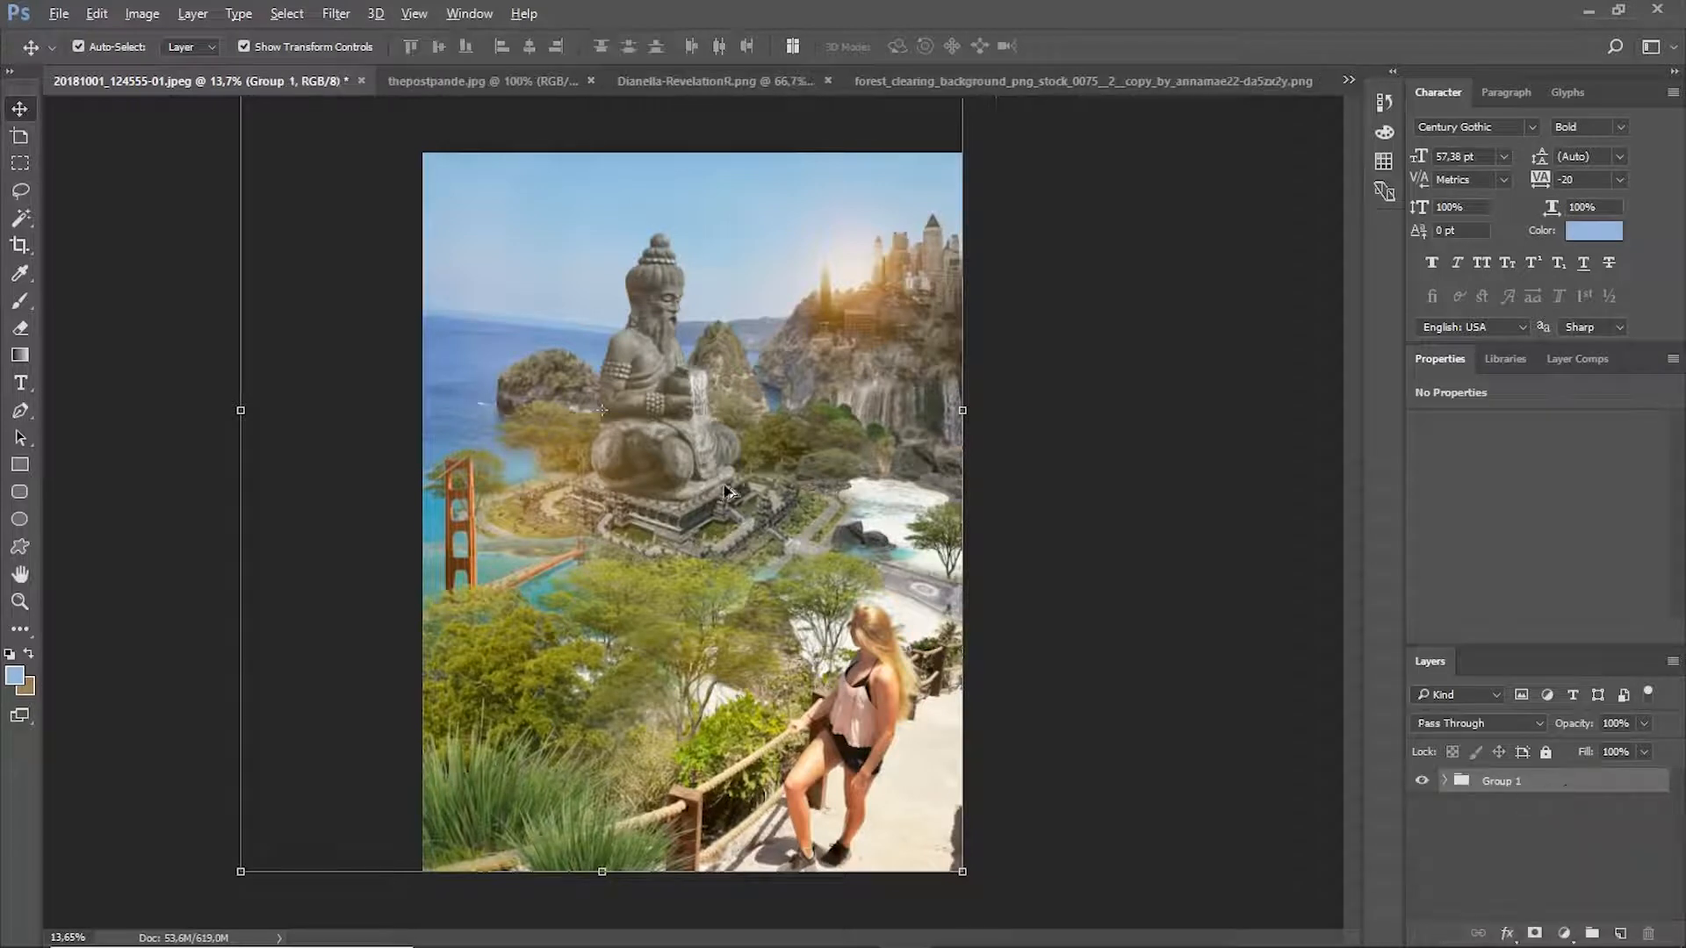
{"action": "scroll", "coordinate": [721, 488], "scroll_direction": "down", "scroll_amount": 4}
{"action": "left_click", "coordinate": [953, 486]}
{"action": "scroll", "coordinate": [953, 486], "scroll_direction": "up", "scroll_amount": 5}
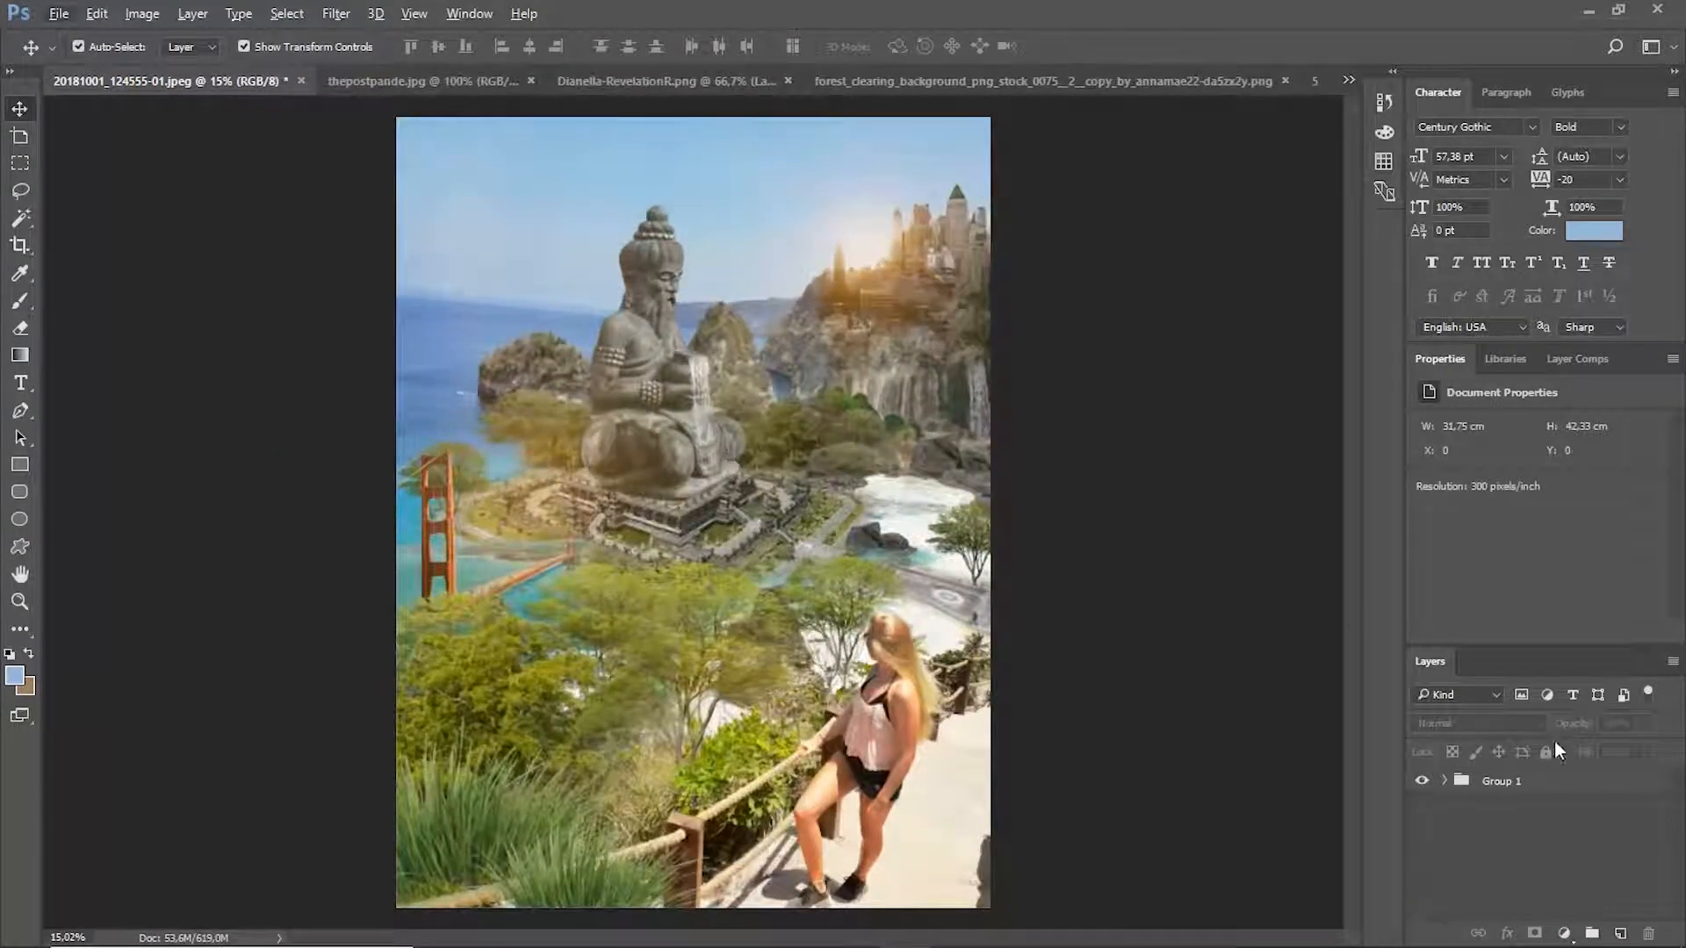
Switch to the Photography workspace with the layer group selected.
{"action": "left_click", "coordinate": [1562, 784]}
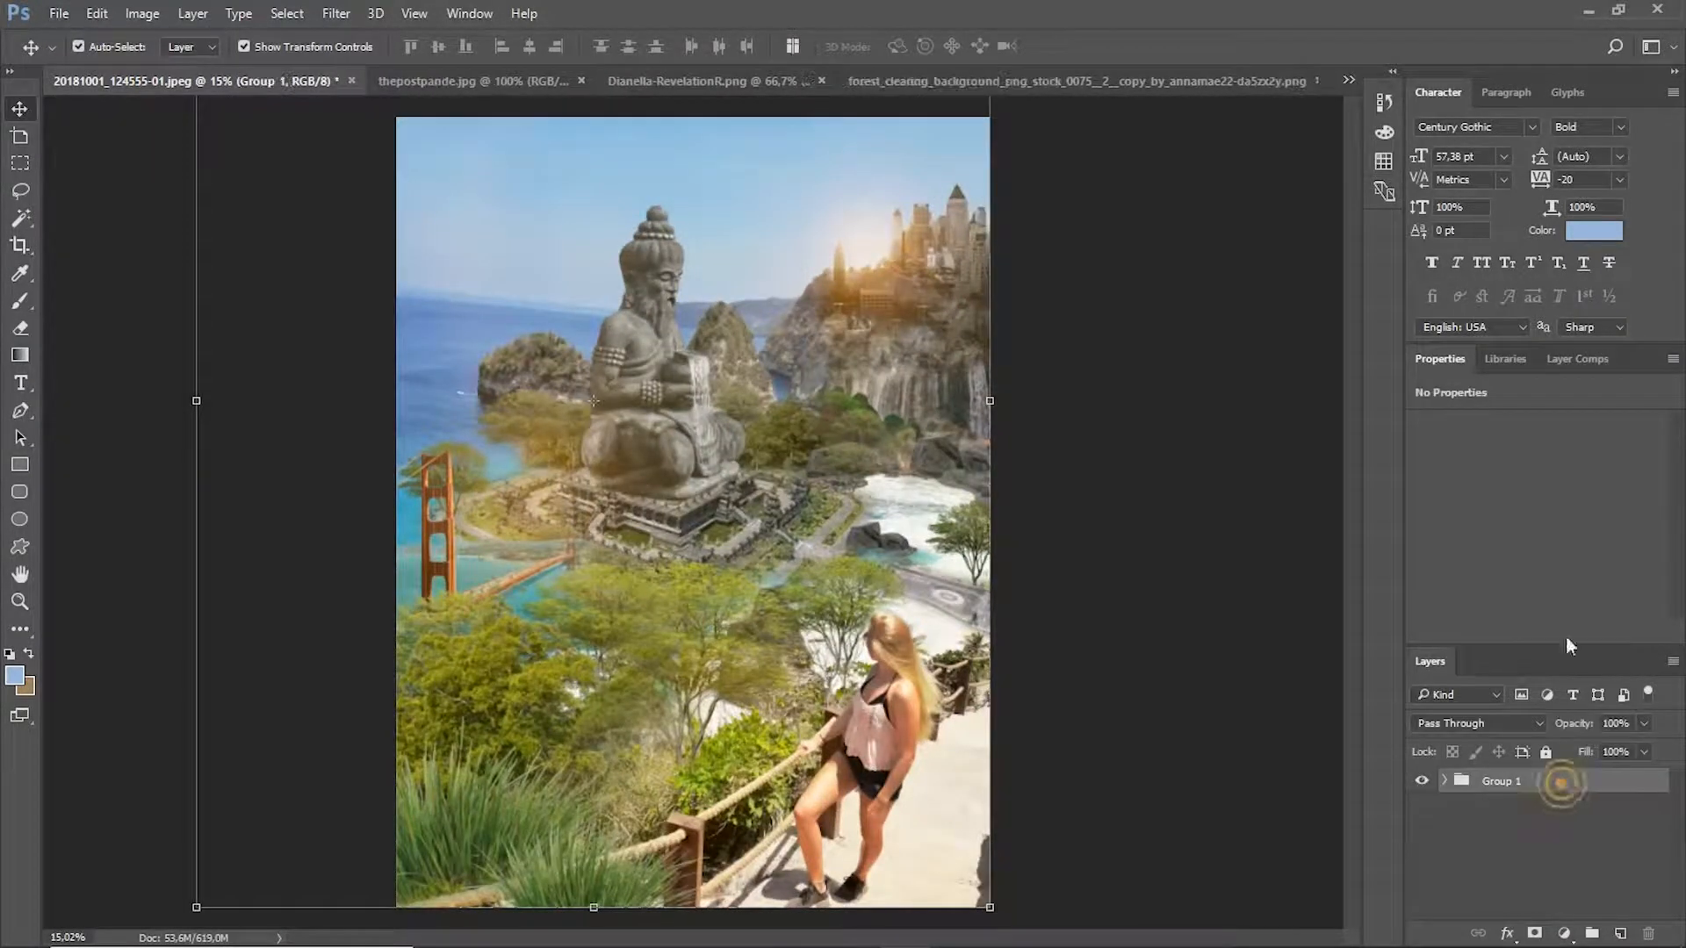
{"action": "left_click", "coordinate": [1668, 50]}
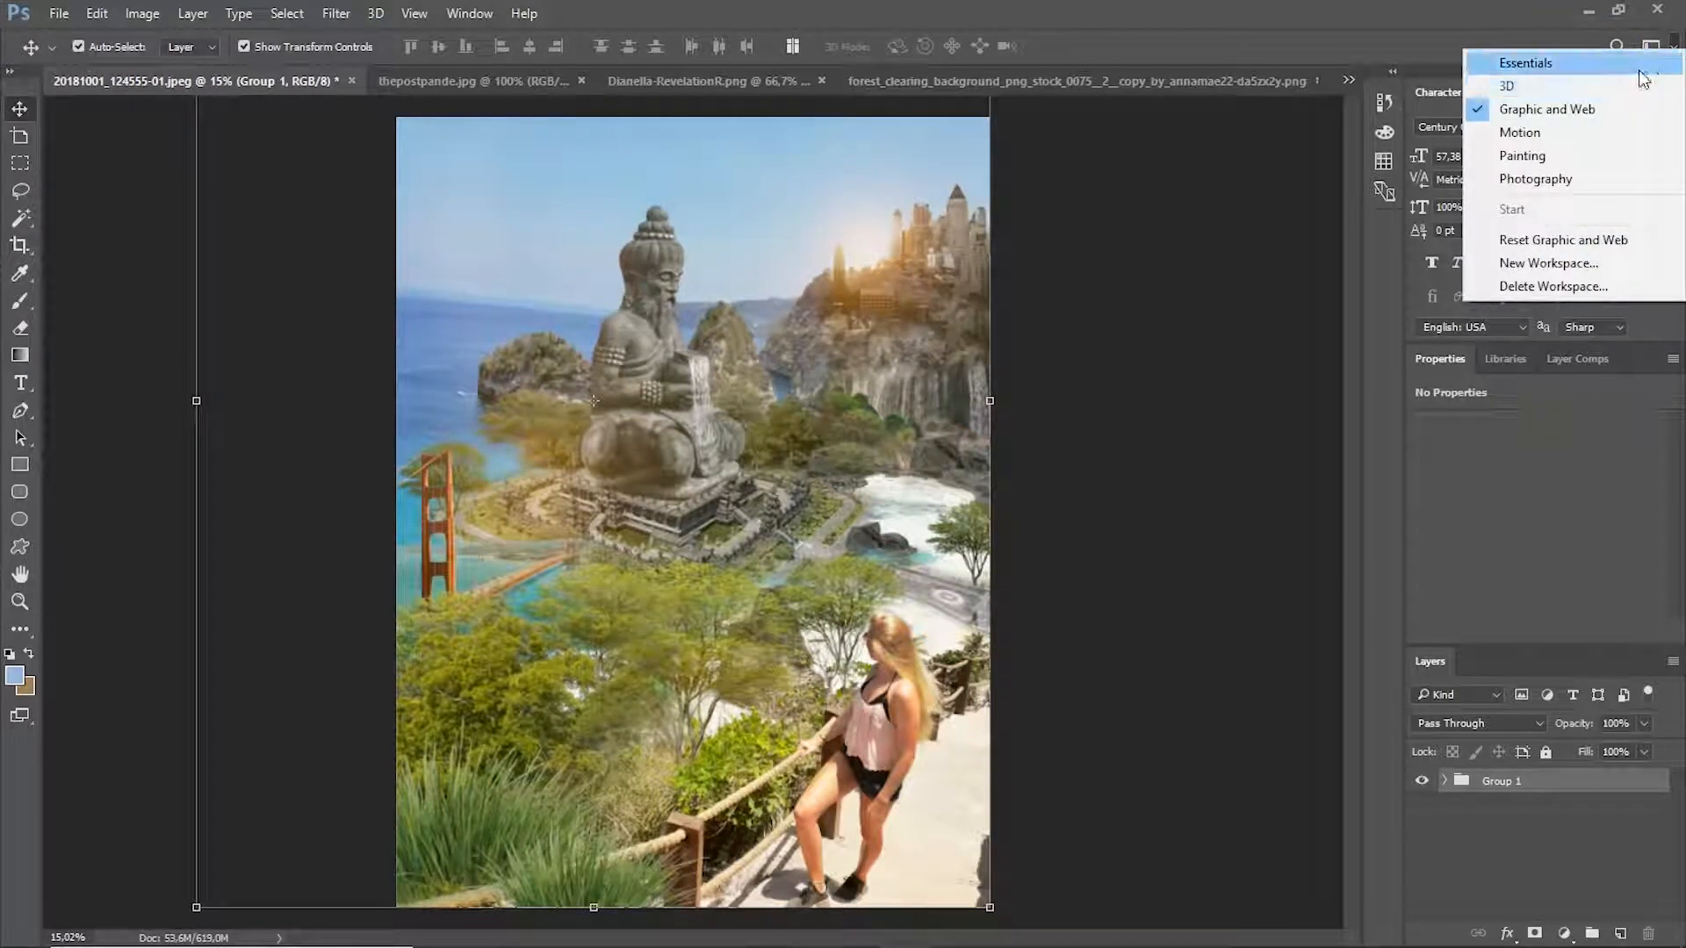
{"action": "left_click", "coordinate": [1615, 176]}
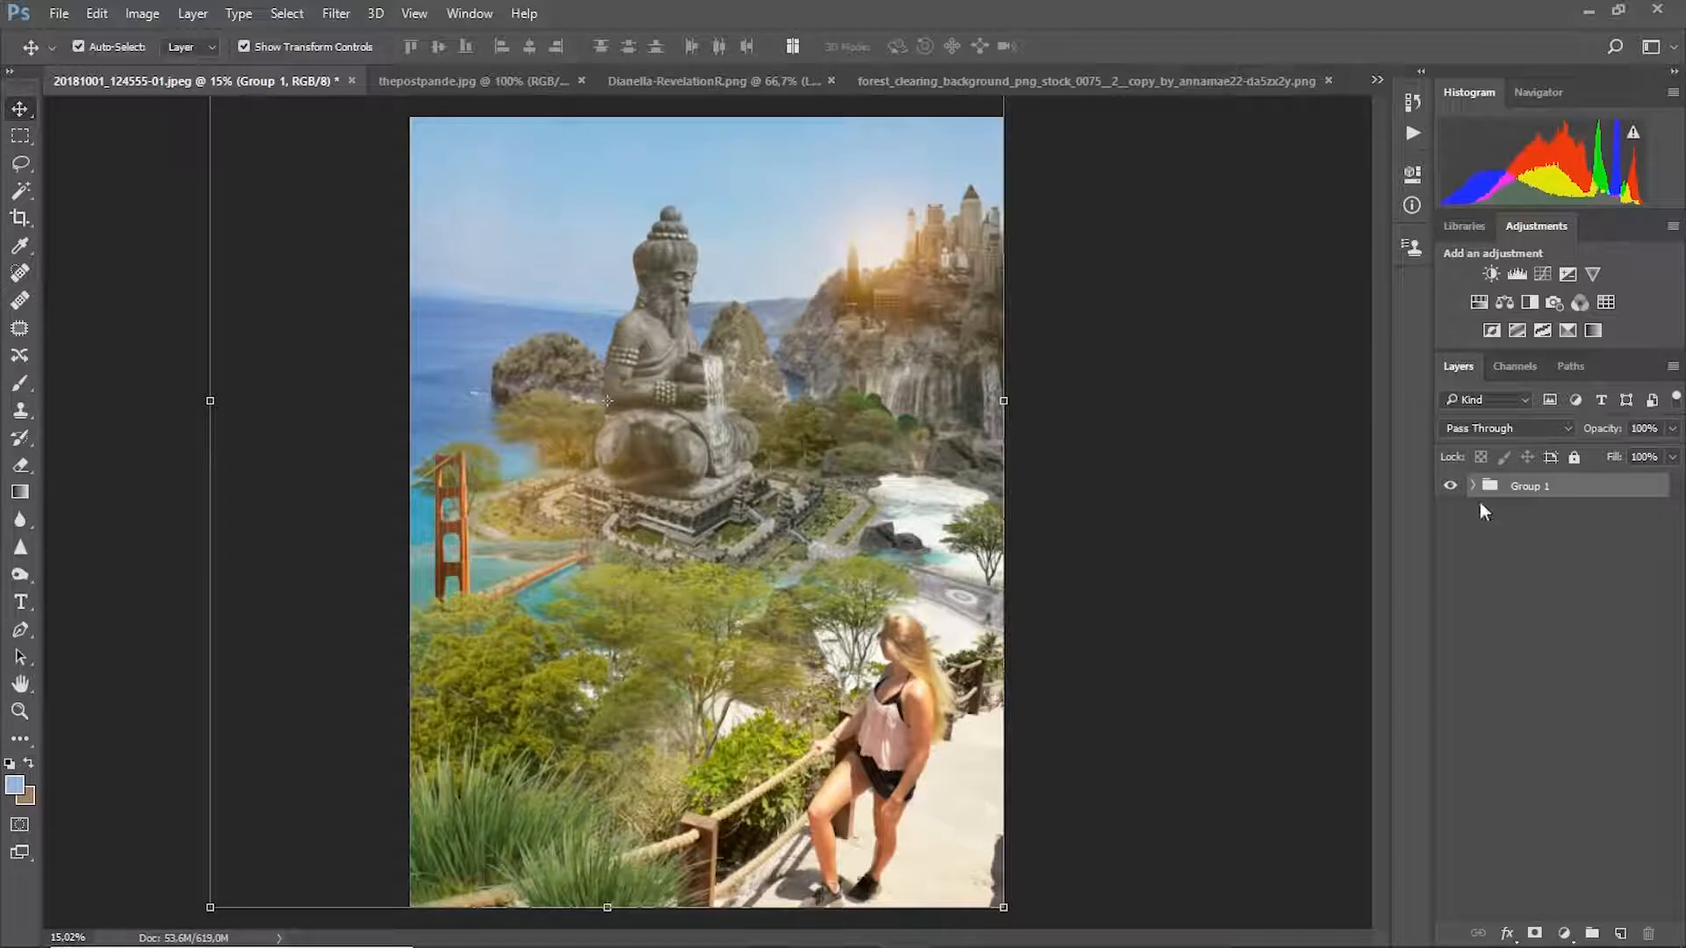
Add a Brightness/Contrast adjustment above the group with brightness 3 and contrast 32.
{"action": "left_click", "coordinate": [1490, 275]}
{"action": "mouse_move", "coordinate": [1267, 292]}
{"action": "left_mouse_down"}
{"action": "mouse_move", "coordinate": [1252, 292]}
{"action": "mouse_move", "coordinate": [1289, 292]}
{"action": "mouse_move", "coordinate": [1271, 288]}
{"action": "mouse_move", "coordinate": [1278, 329]}
{"action": "mouse_move", "coordinate": [1304, 328]}
{"action": "mouse_move", "coordinate": [1267, 287]}
{"action": "left_mouse_up"}
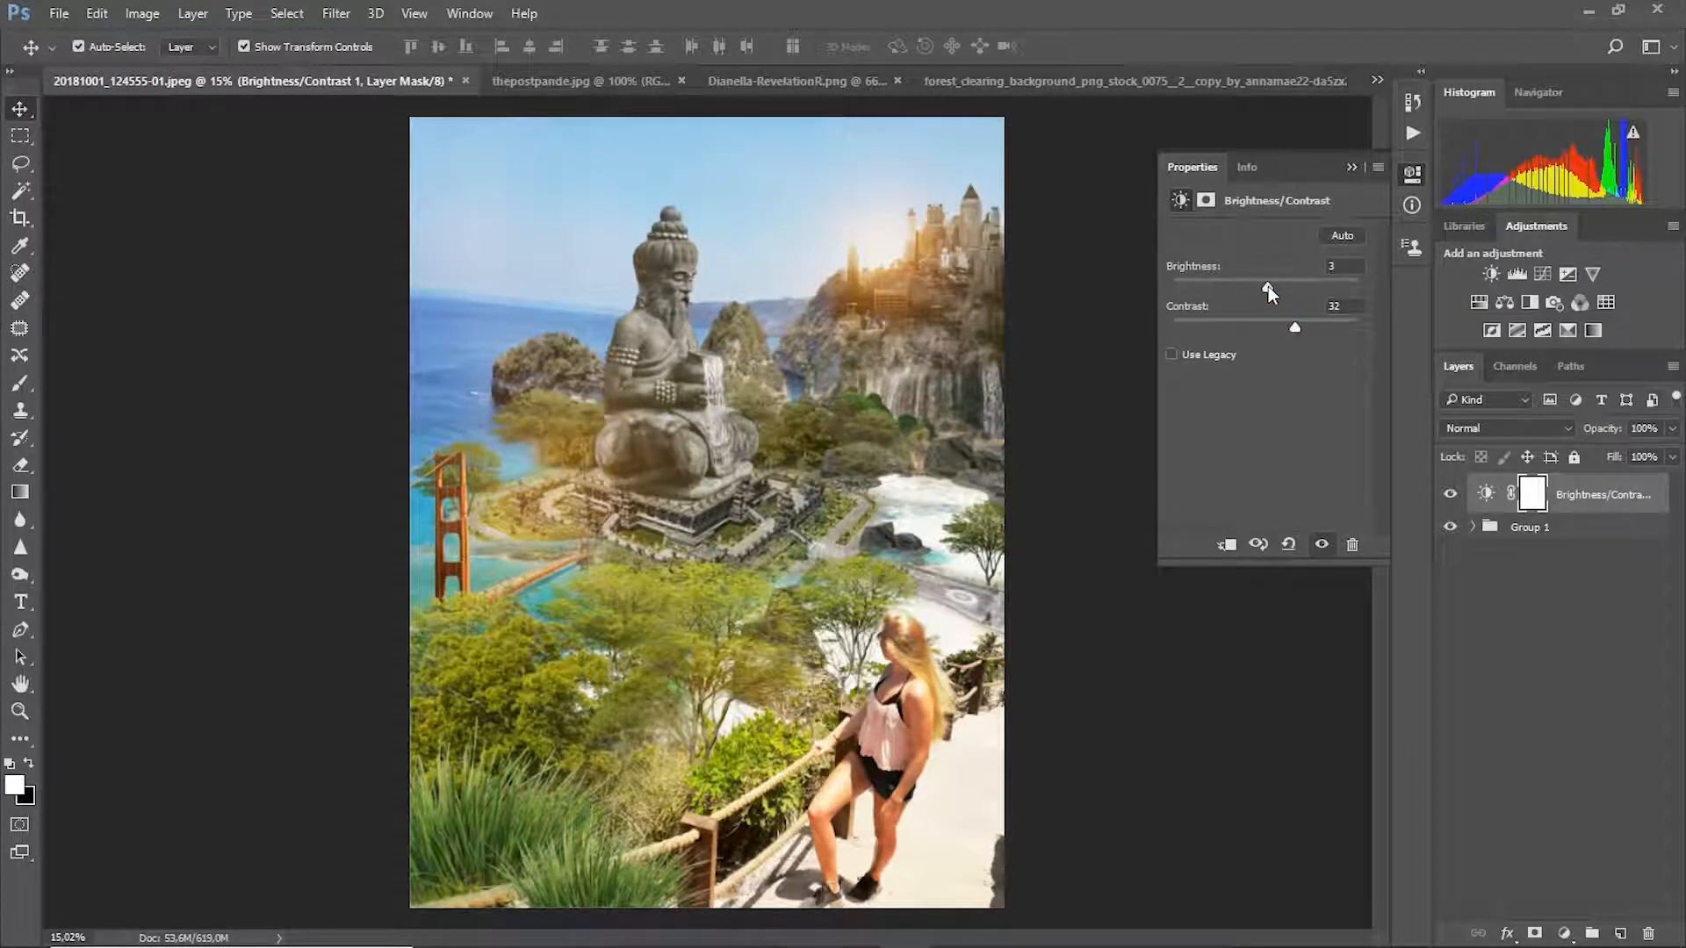
{"action": "left_click", "coordinate": [1350, 165]}
{"action": "scroll", "coordinate": [738, 524], "scroll_direction": "down", "scroll_amount": 5}
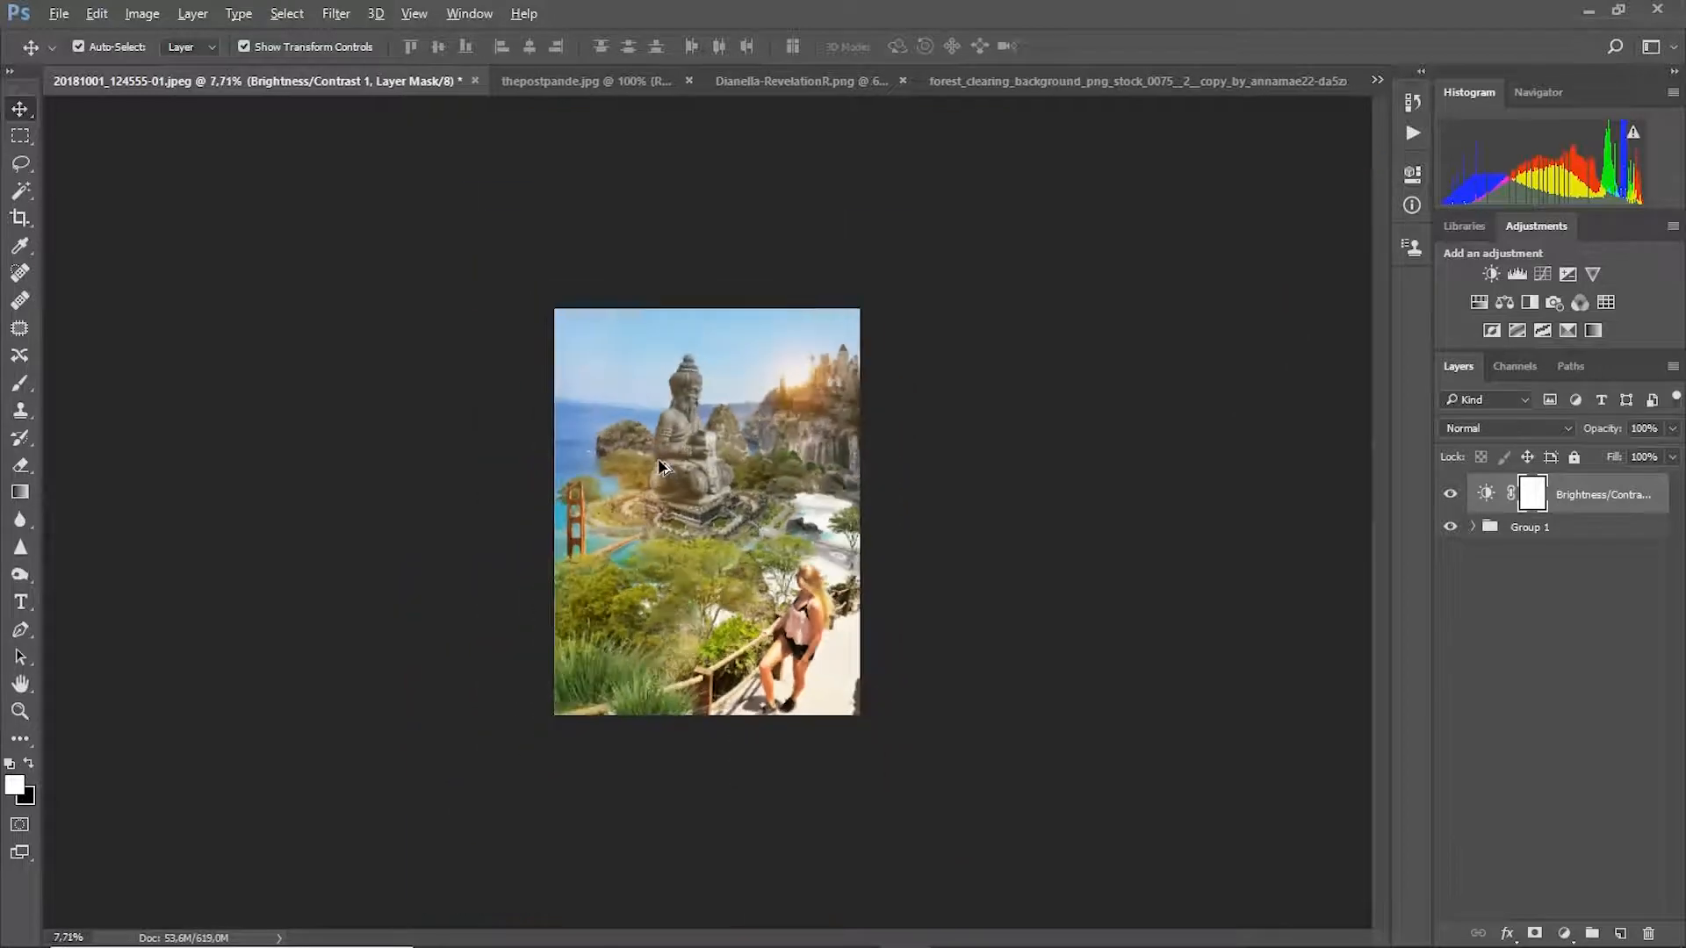
{"action": "scroll", "coordinate": [737, 524], "scroll_direction": "up", "scroll_amount": 5}
{"action": "scroll", "coordinate": [737, 524], "scroll_direction": "down", "scroll_amount": 3}
{"action": "scroll", "coordinate": [737, 524], "scroll_direction": "up", "scroll_amount": 3}
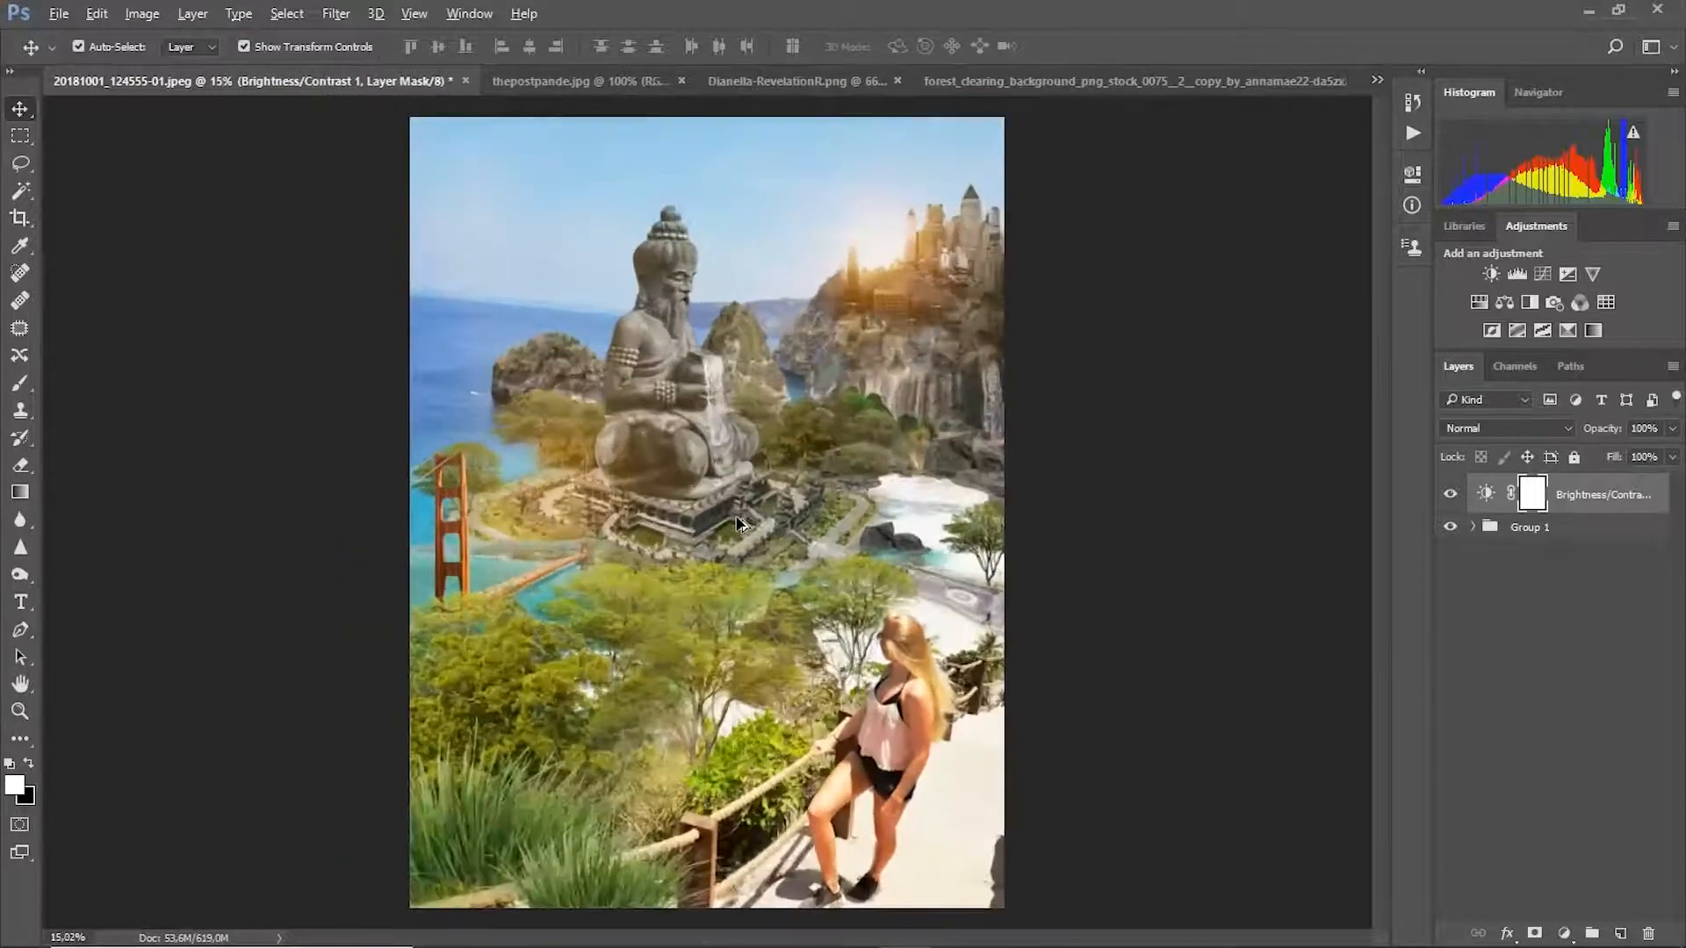
Add a Color Balance adjustment with midtones at -6 for Cyan/Red and +3 for Yellow/Blue.
{"action": "left_click", "coordinate": [1505, 304]}
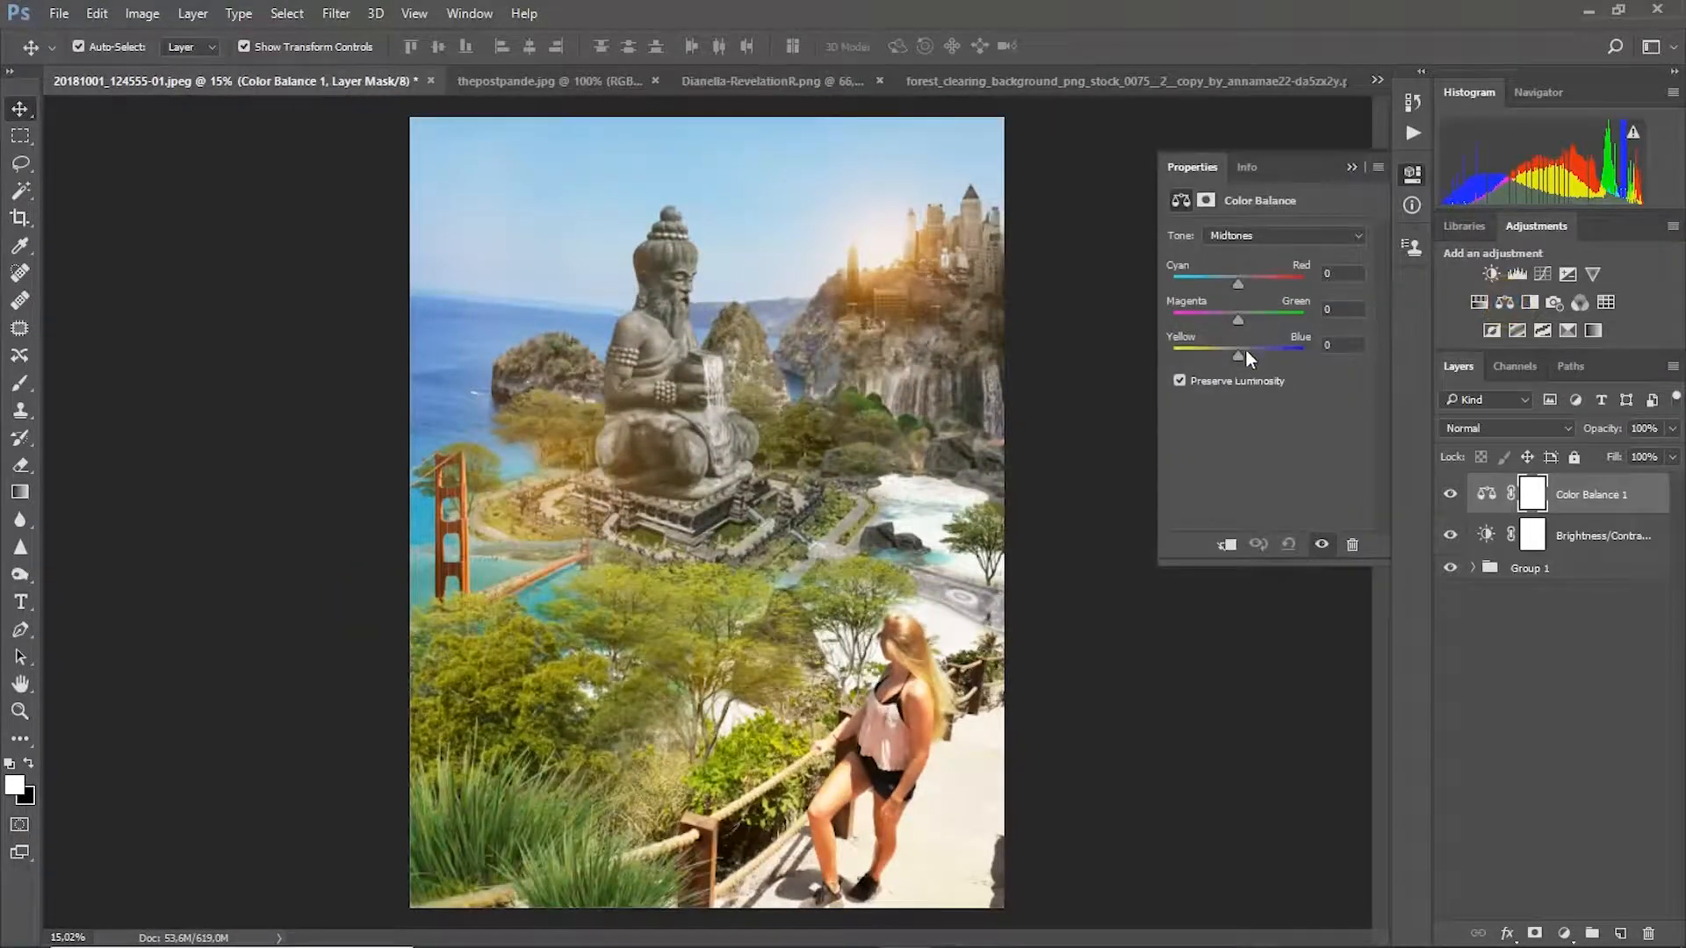
{"action": "mouse_move", "coordinate": [1240, 356]}
{"action": "left_mouse_down"}
{"action": "mouse_move", "coordinate": [1220, 355]}
{"action": "mouse_move", "coordinate": [1240, 355]}
{"action": "left_mouse_up"}
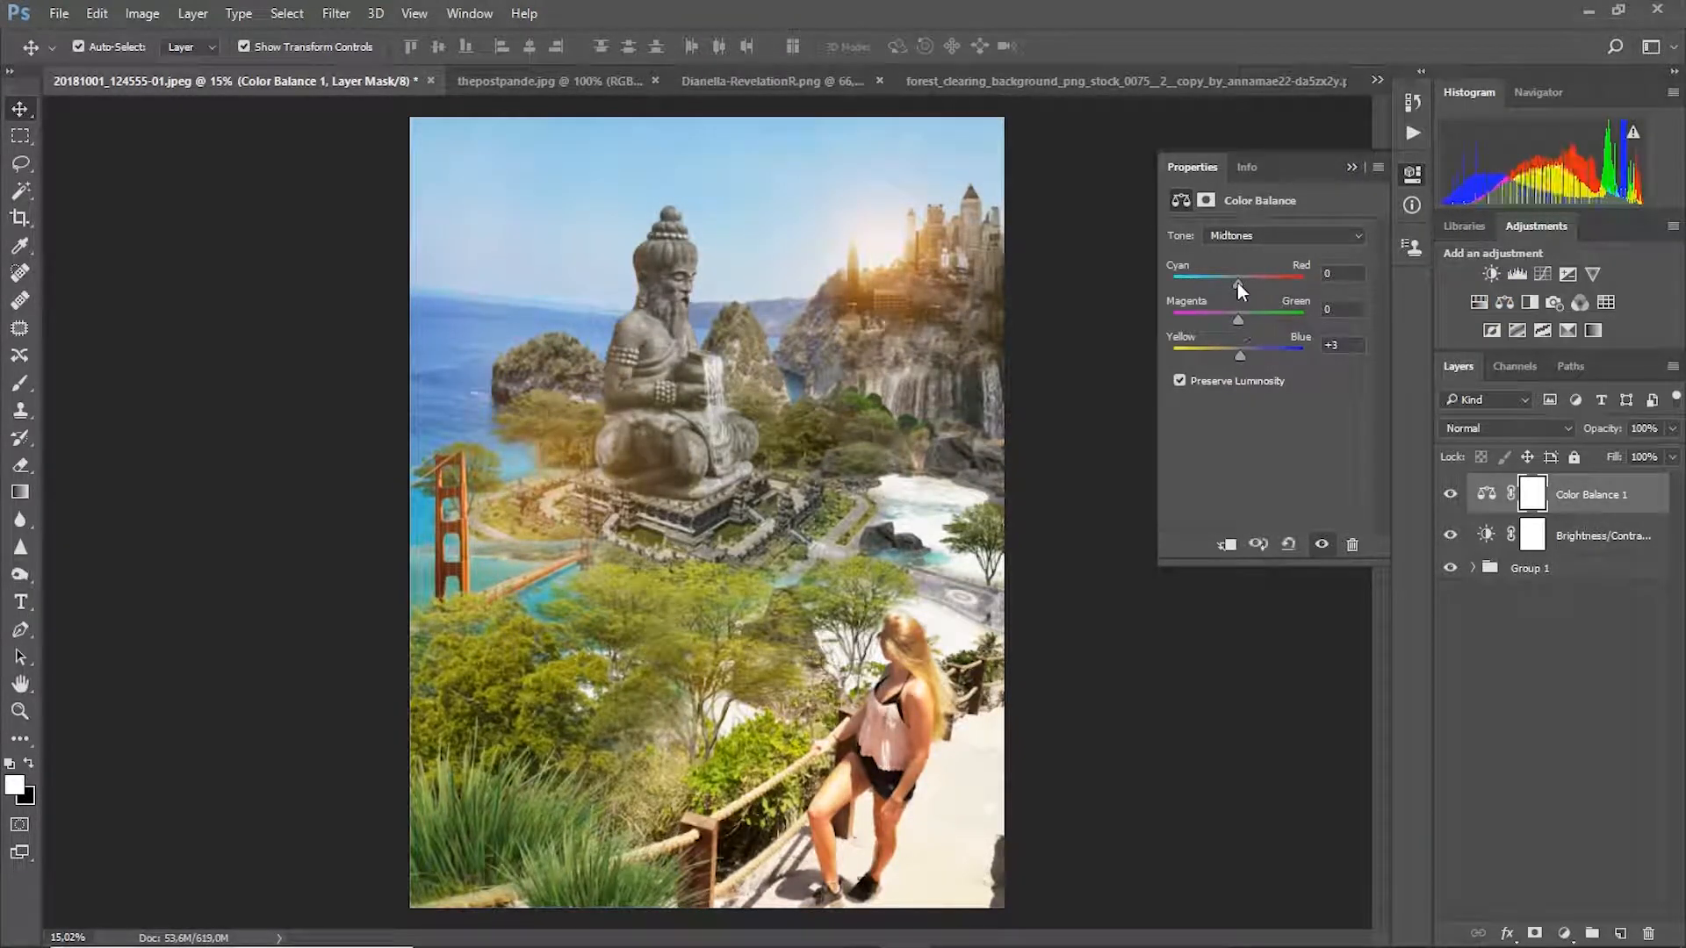
{"action": "left_click_drag", "start_coordinate": [1236, 282], "coordinate": [1235, 281]}
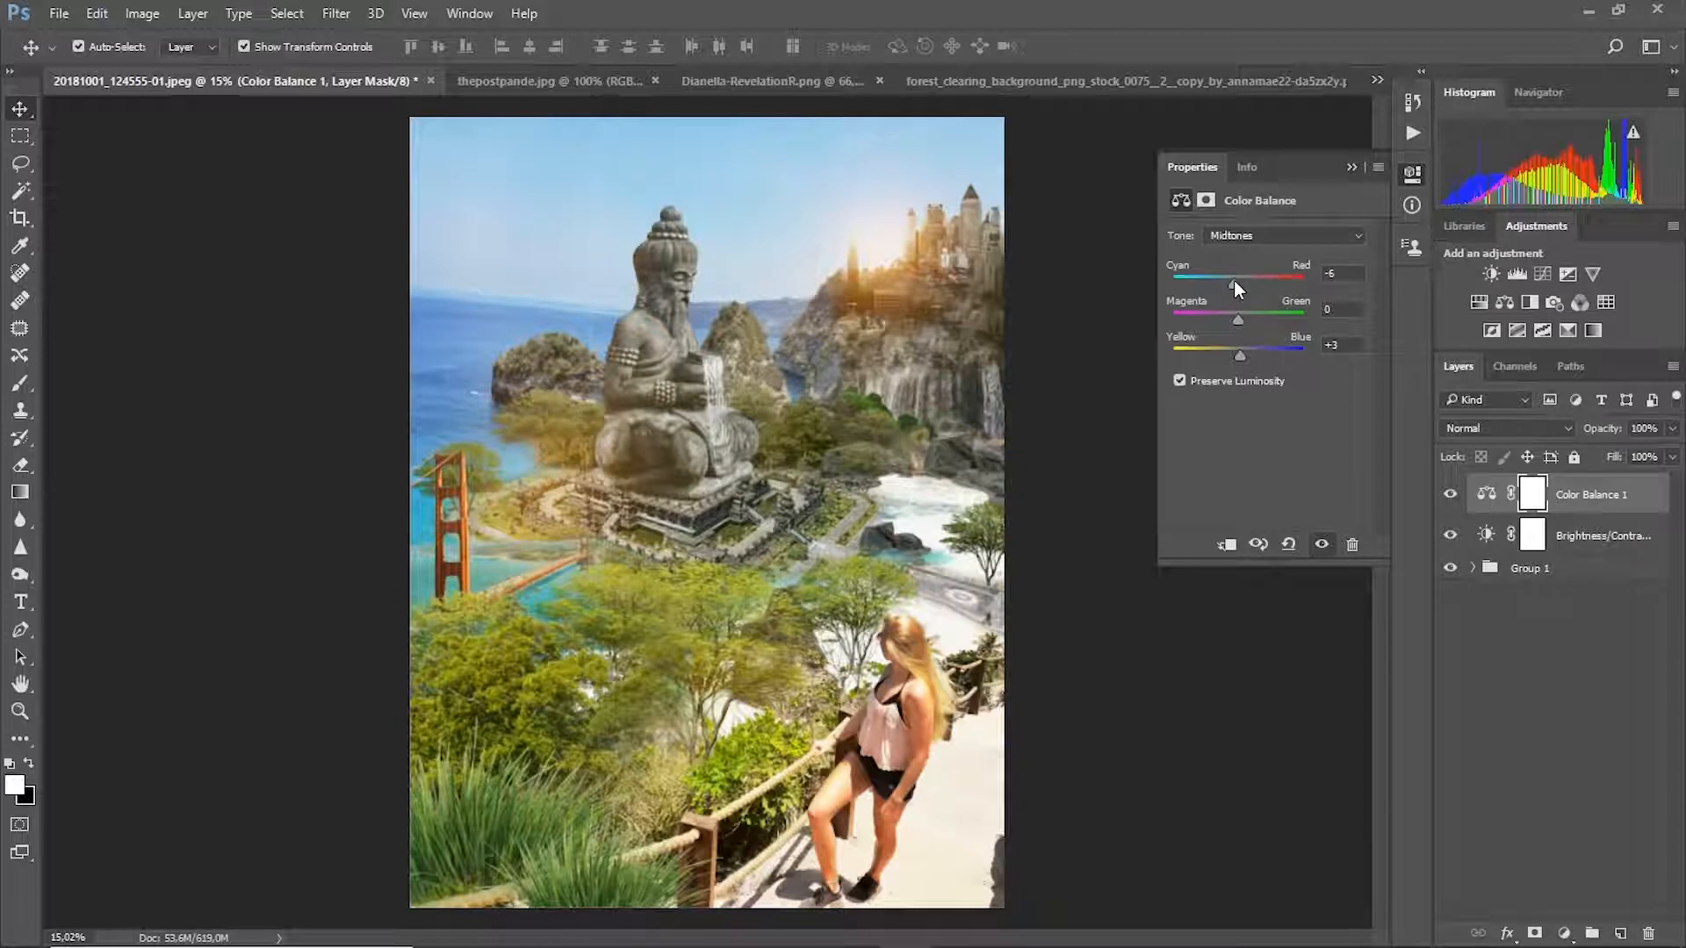
Set Layer 16 to Soft Light blending and choose black (000000) as the Brush colour.
{"action": "left_click", "coordinate": [1503, 427]}
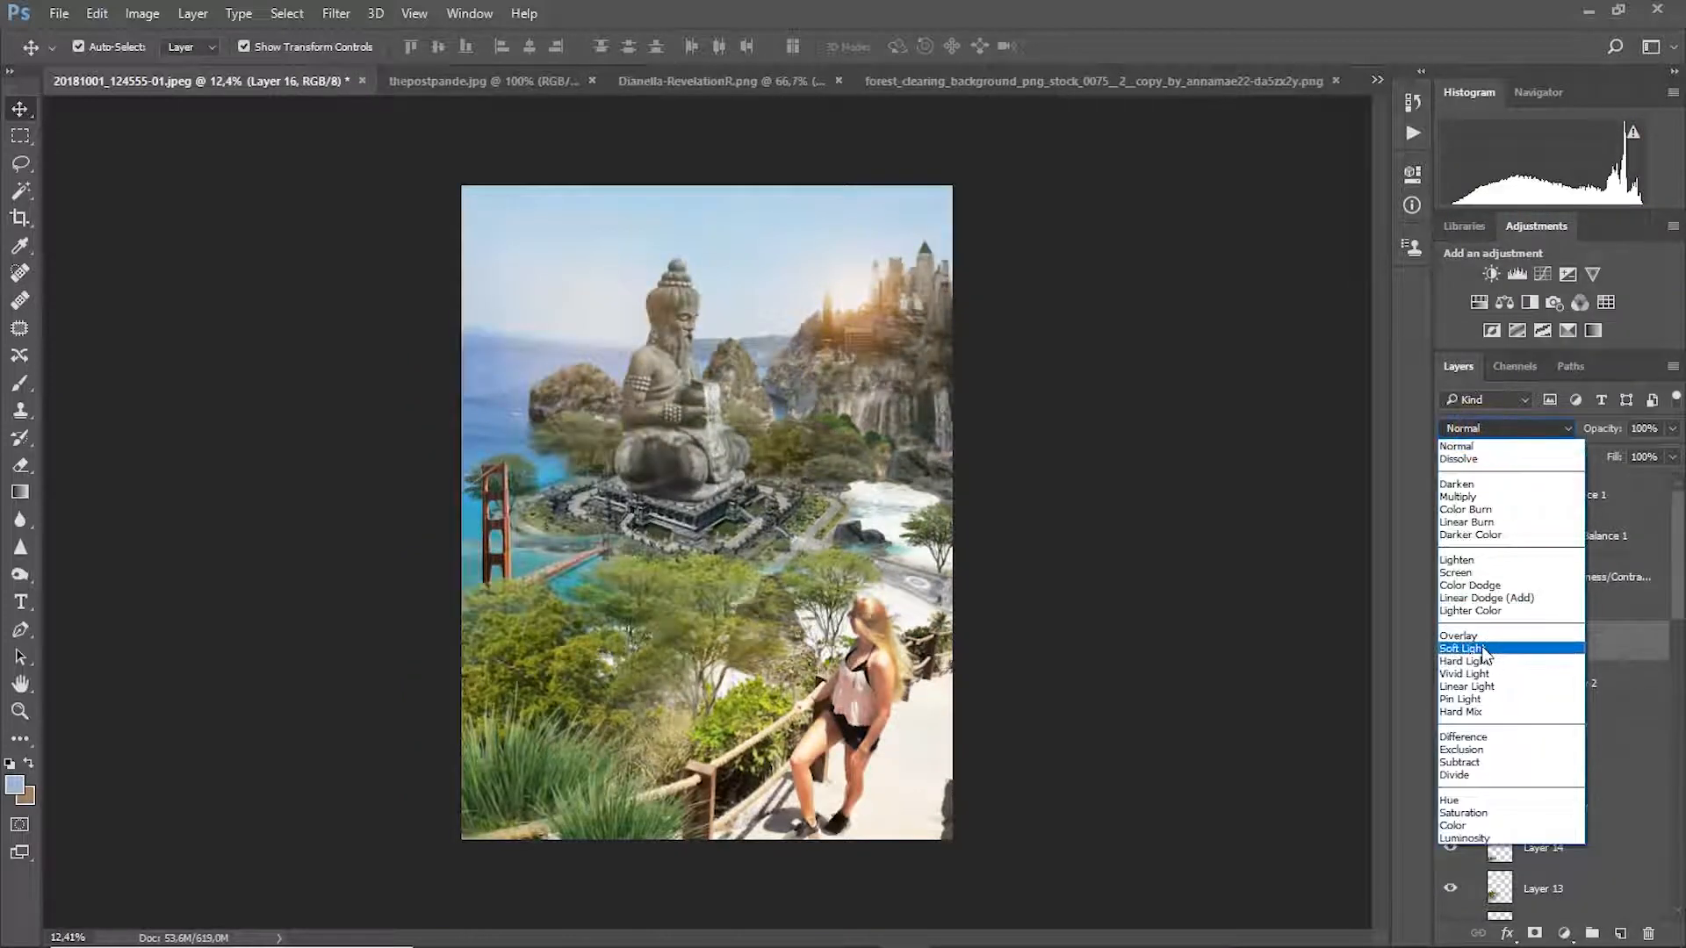
{"action": "left_click", "coordinate": [1483, 652]}
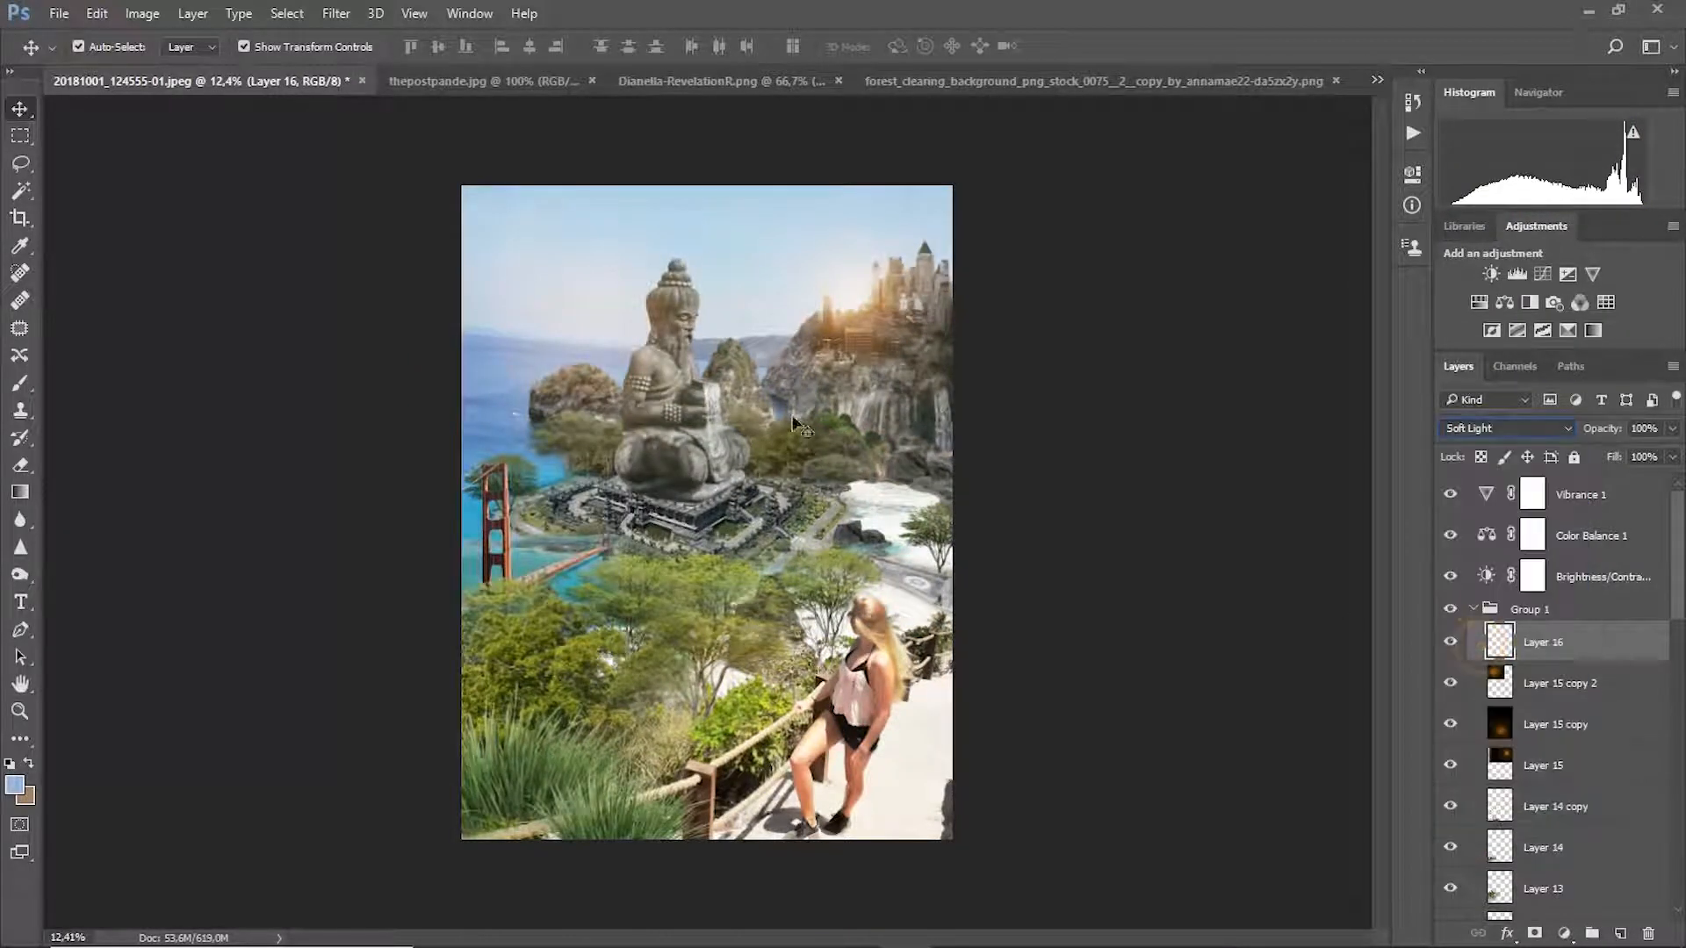
{"action": "left_click", "coordinate": [22, 385]}
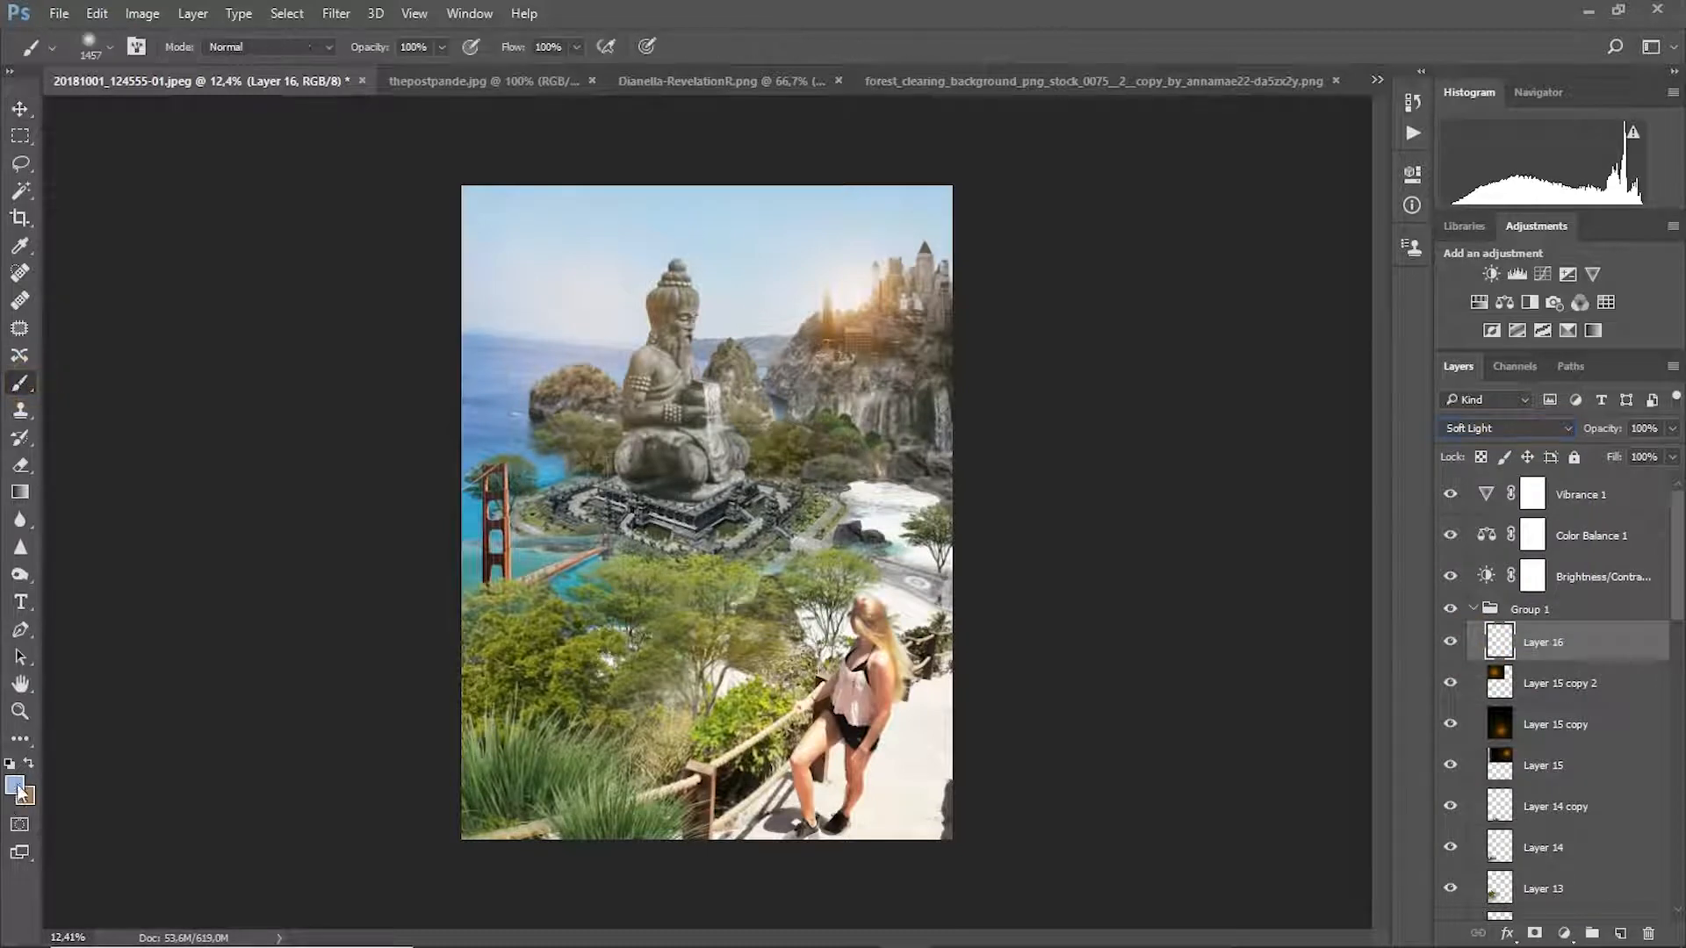
{"action": "left_click", "coordinate": [21, 783]}
{"action": "left_click_drag", "start_coordinate": [778, 463], "coordinate": [838, 496]}
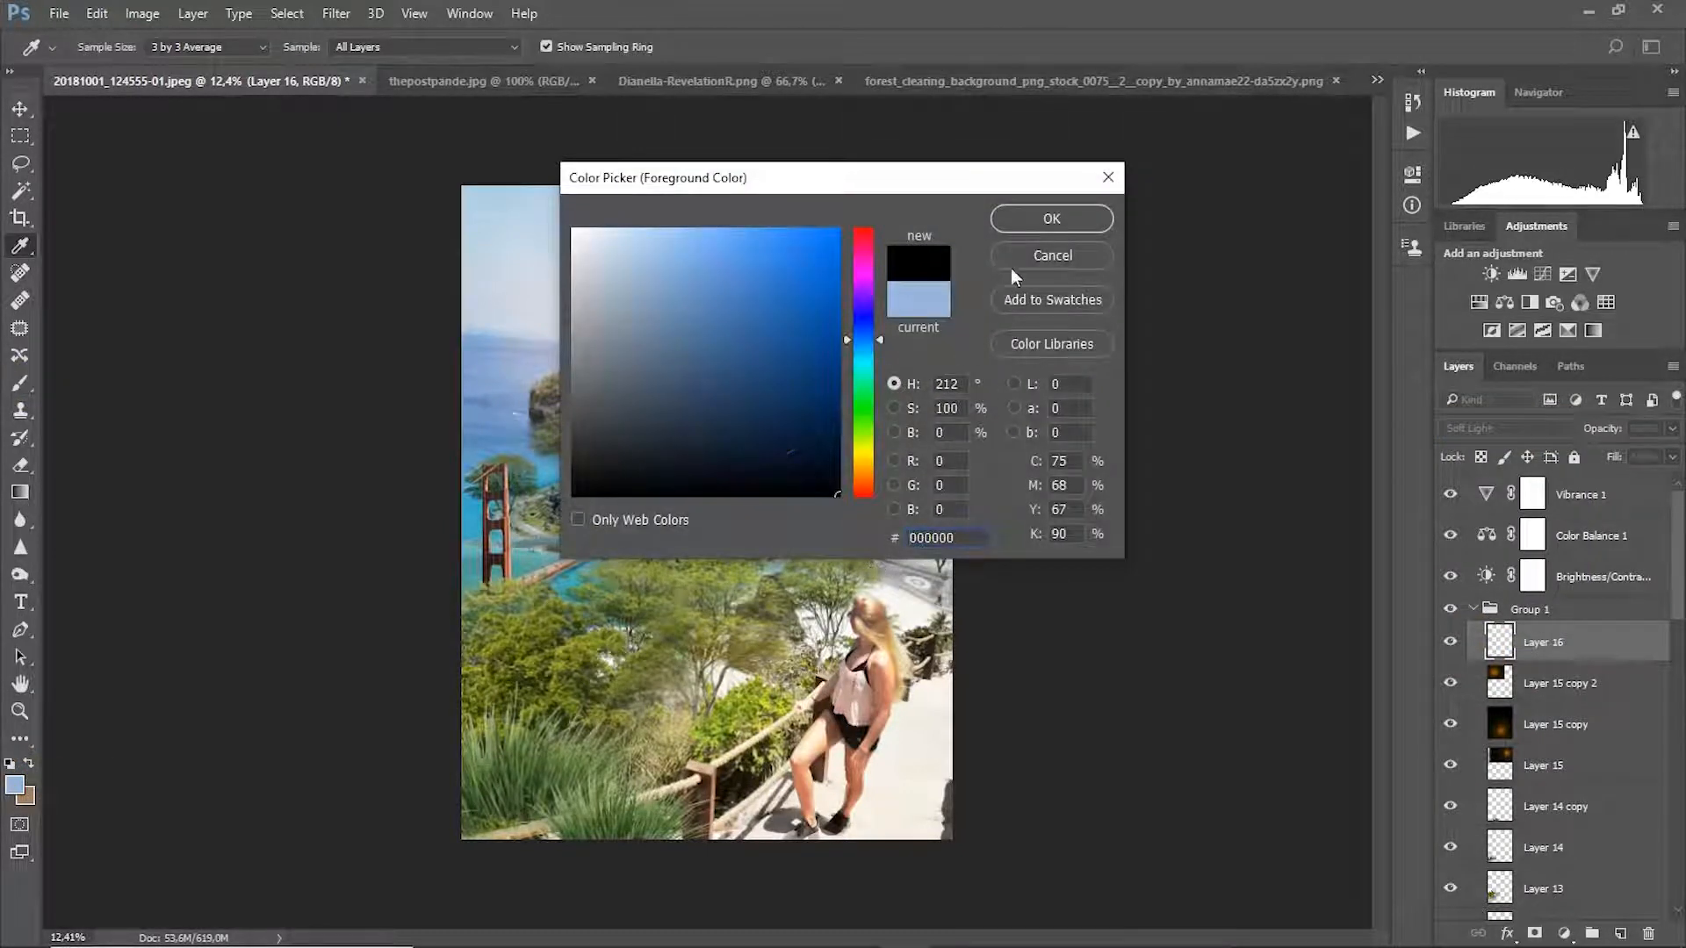
{"action": "left_click", "coordinate": [1029, 219]}
Darken the photo's lower and left edges on Layer 16 with a soft 1811 px Brush at 0% hardness.
{"action": "right_click", "coordinate": [689, 500]}
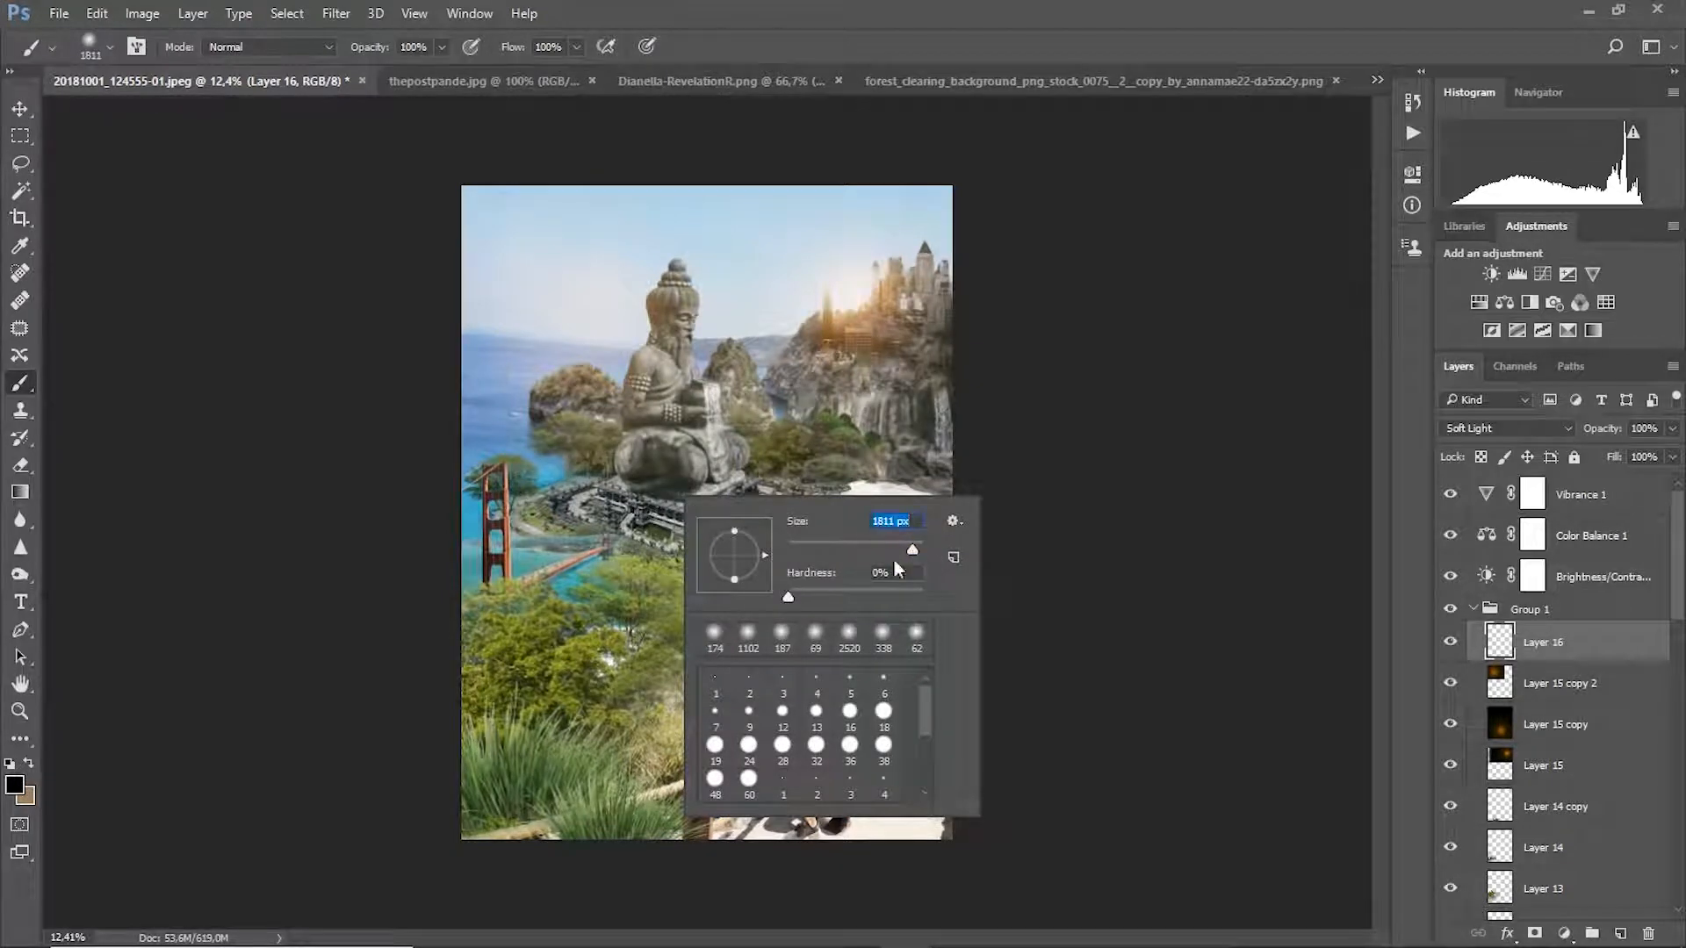
{"action": "left_click", "coordinate": [382, 654]}
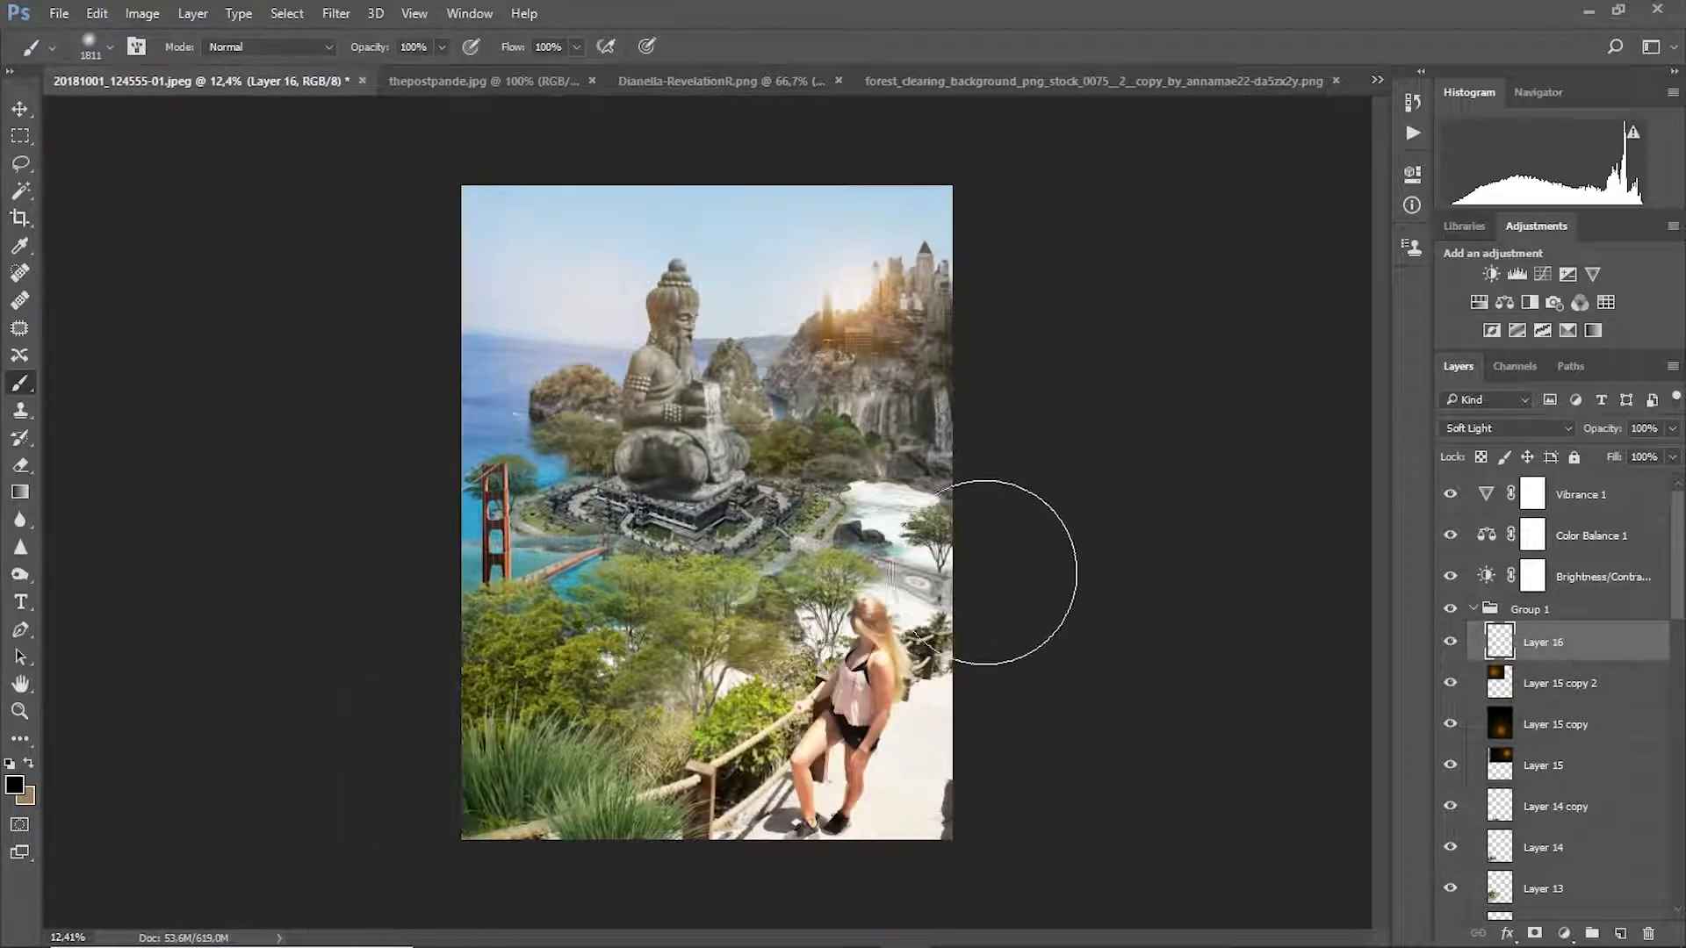
{"action": "left_click_drag", "start_coordinate": [485, 867], "coordinate": [647, 940]}
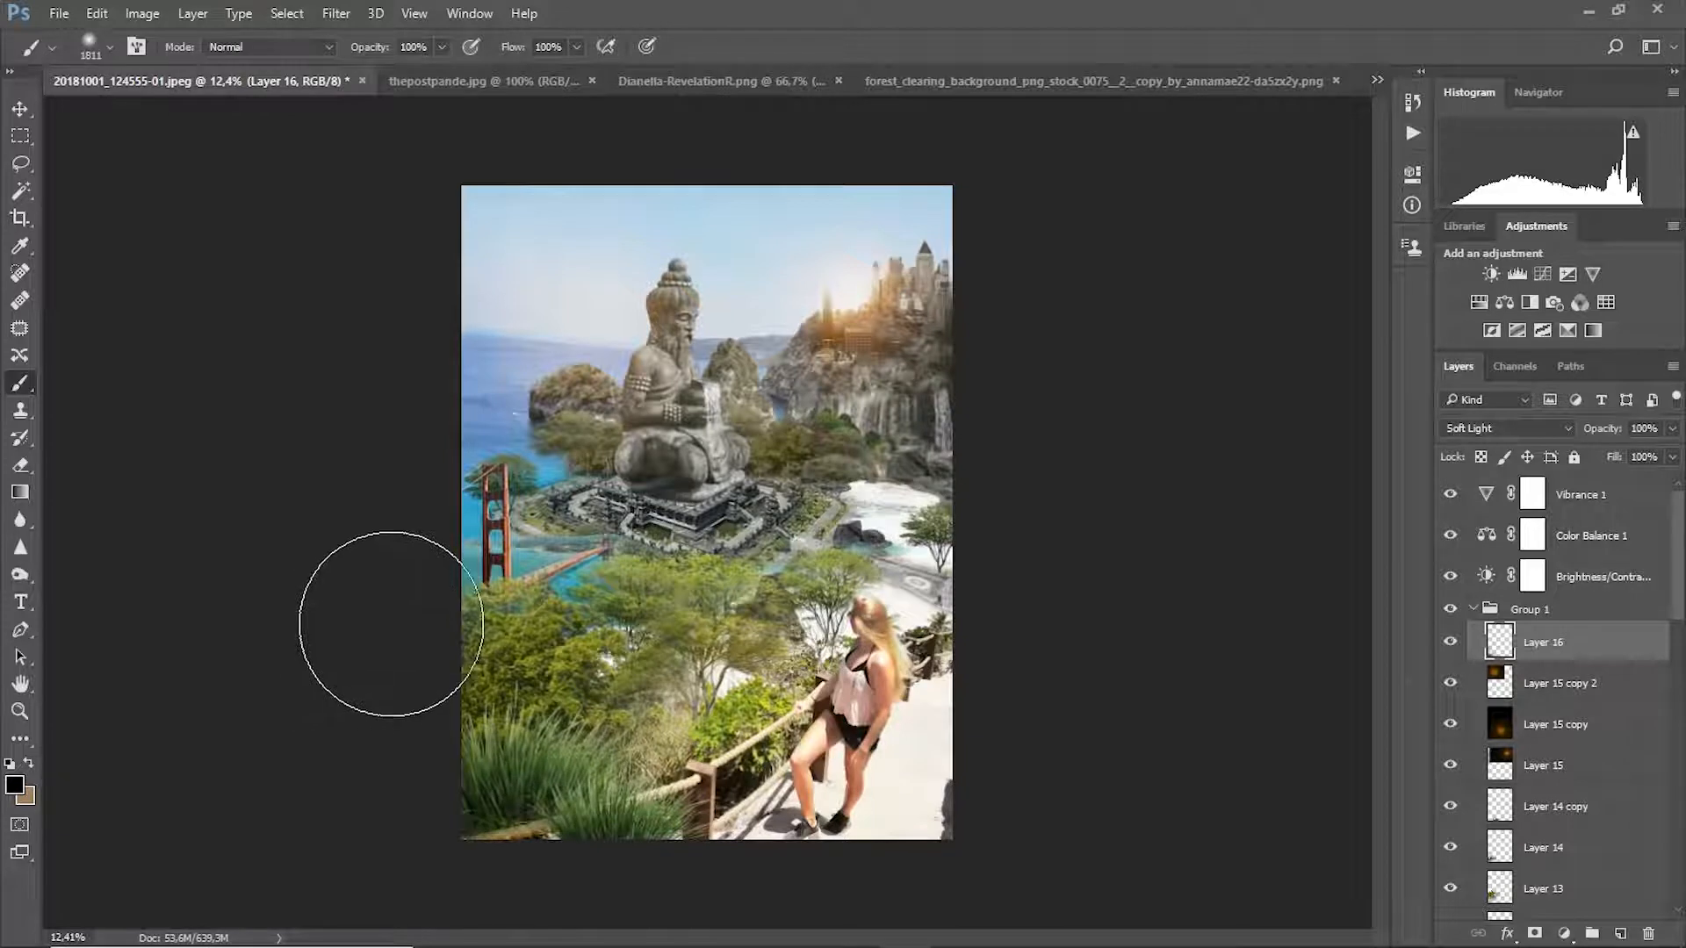
{"action": "left_click_drag", "start_coordinate": [392, 624], "coordinate": [391, 515]}
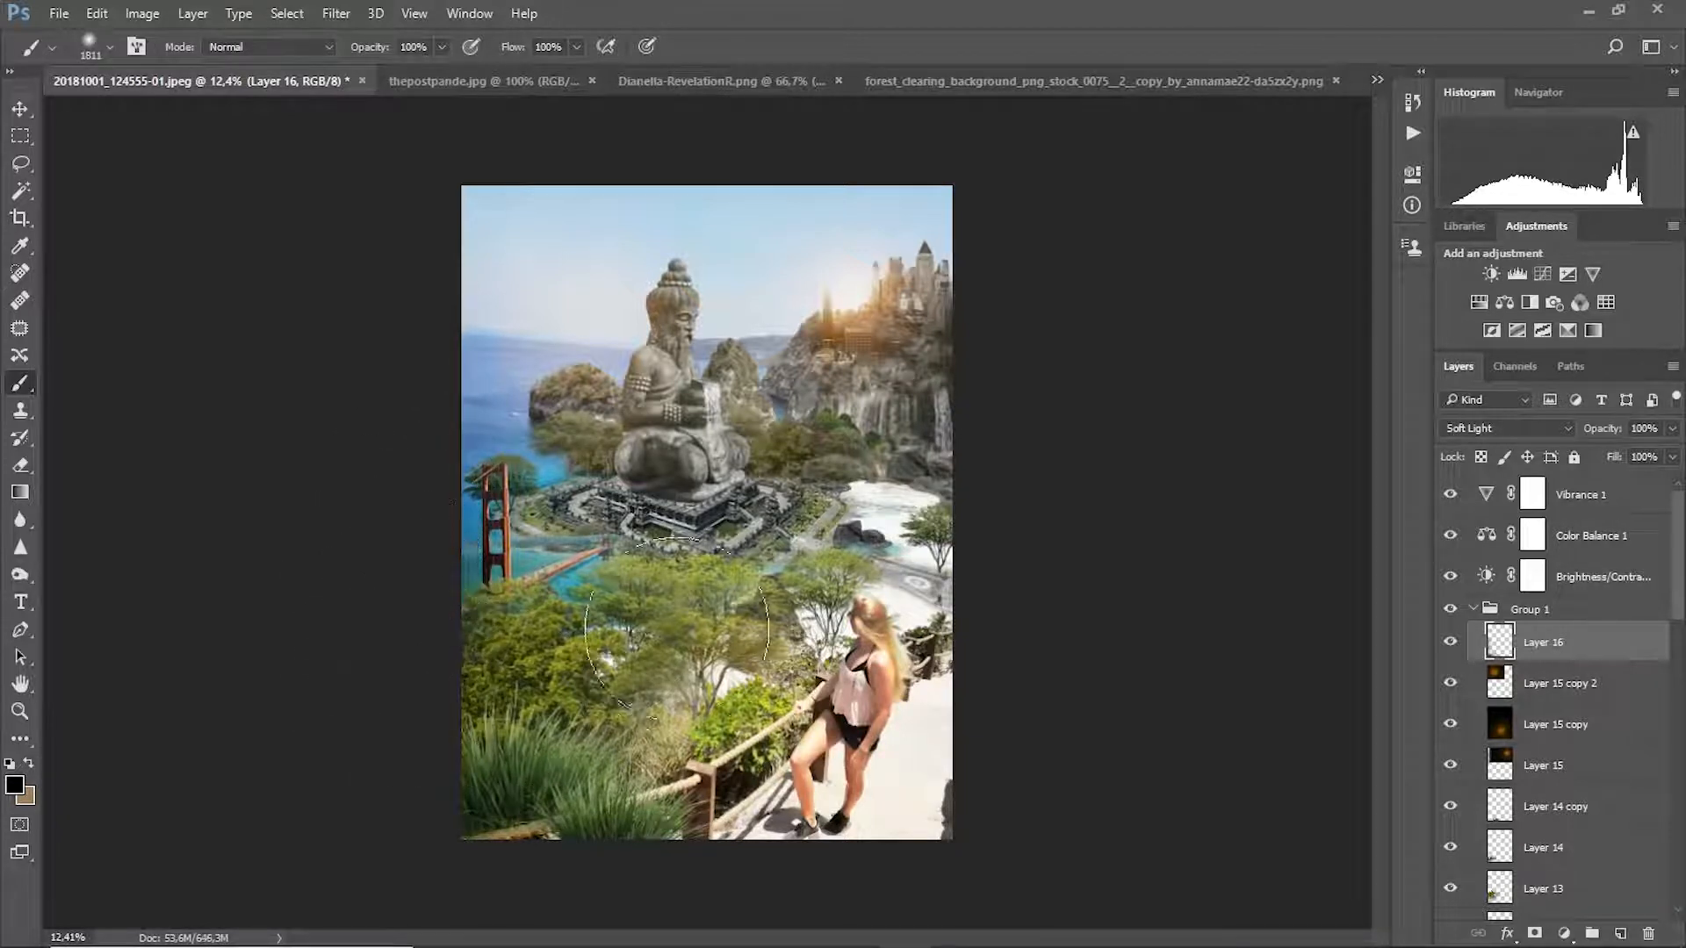
Deepen the shading along the photo's left edge on Layer 16 with a soft 2874 px Brush.
{"action": "right_click", "coordinate": [675, 621]}
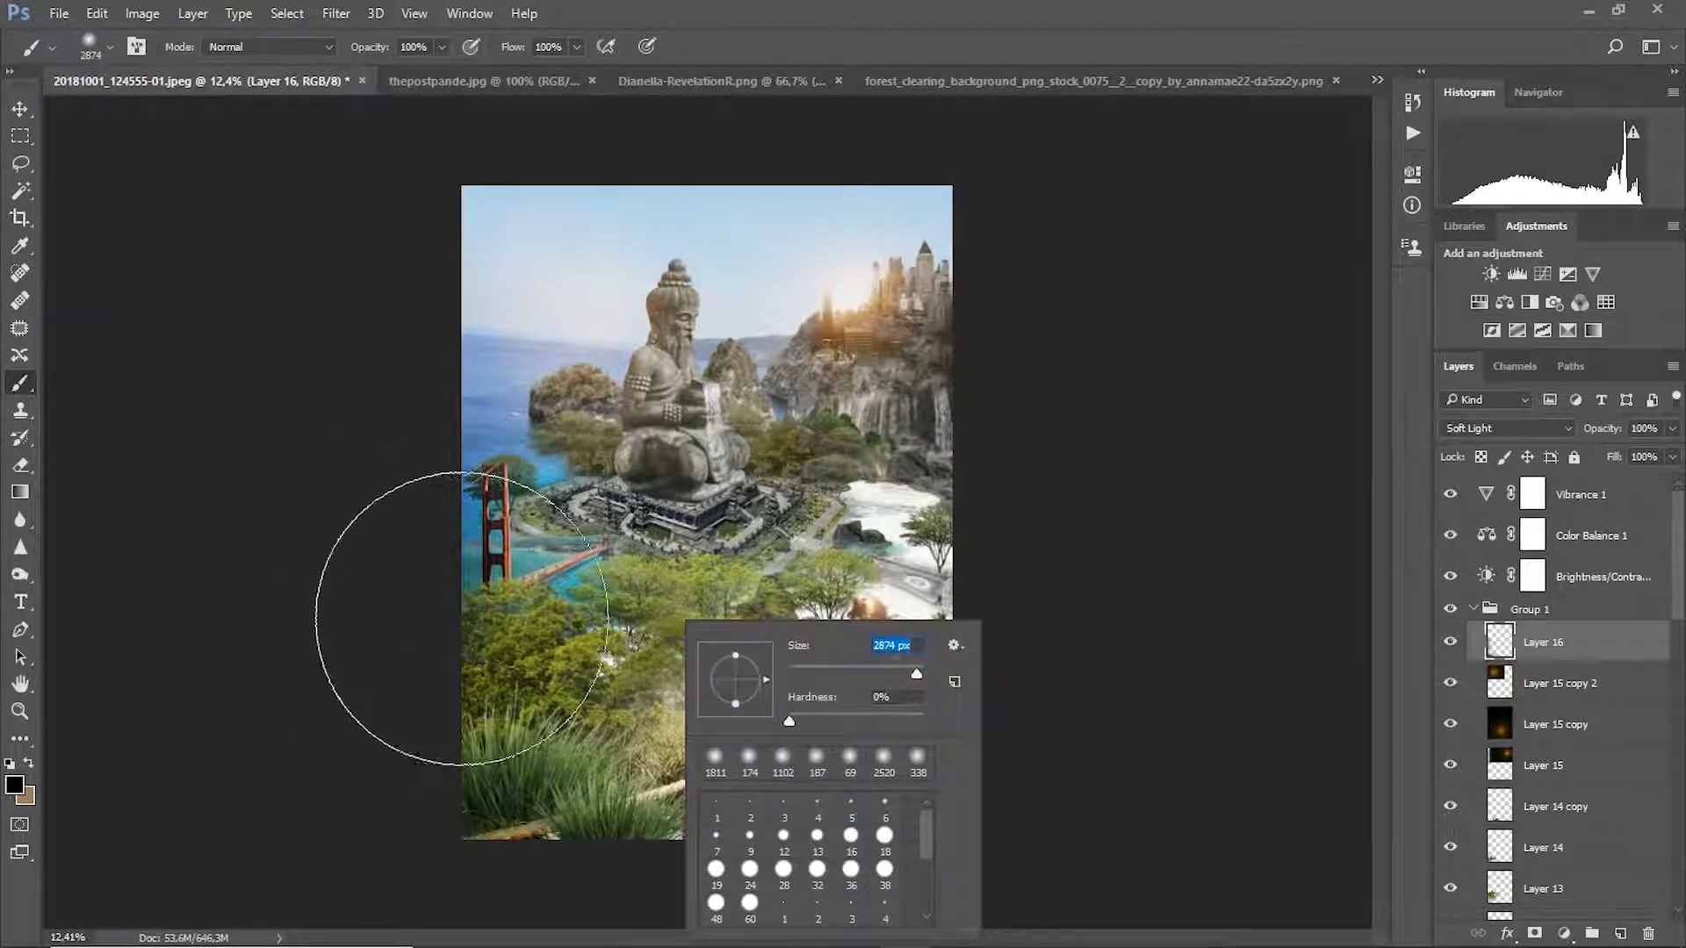
{"action": "left_click", "coordinate": [388, 606]}
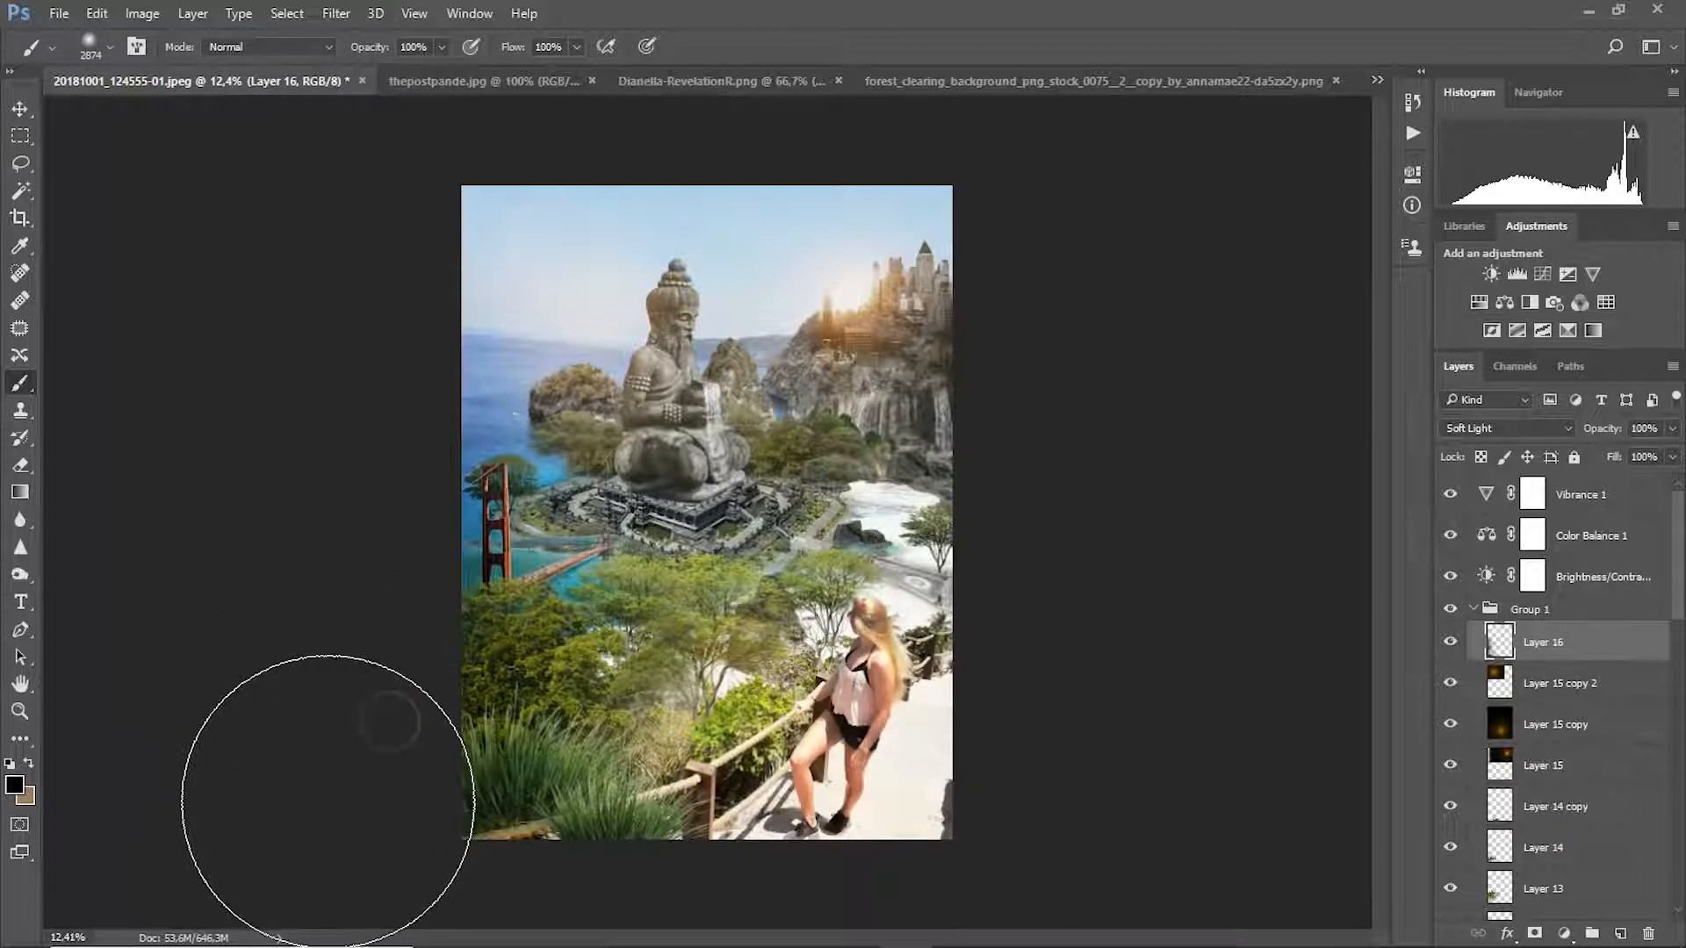
{"action": "scroll", "coordinate": [471, 597], "scroll_direction": "down", "scroll_amount": 3}
{"action": "scroll", "coordinate": [542, 720], "scroll_direction": "up", "scroll_amount": 2}
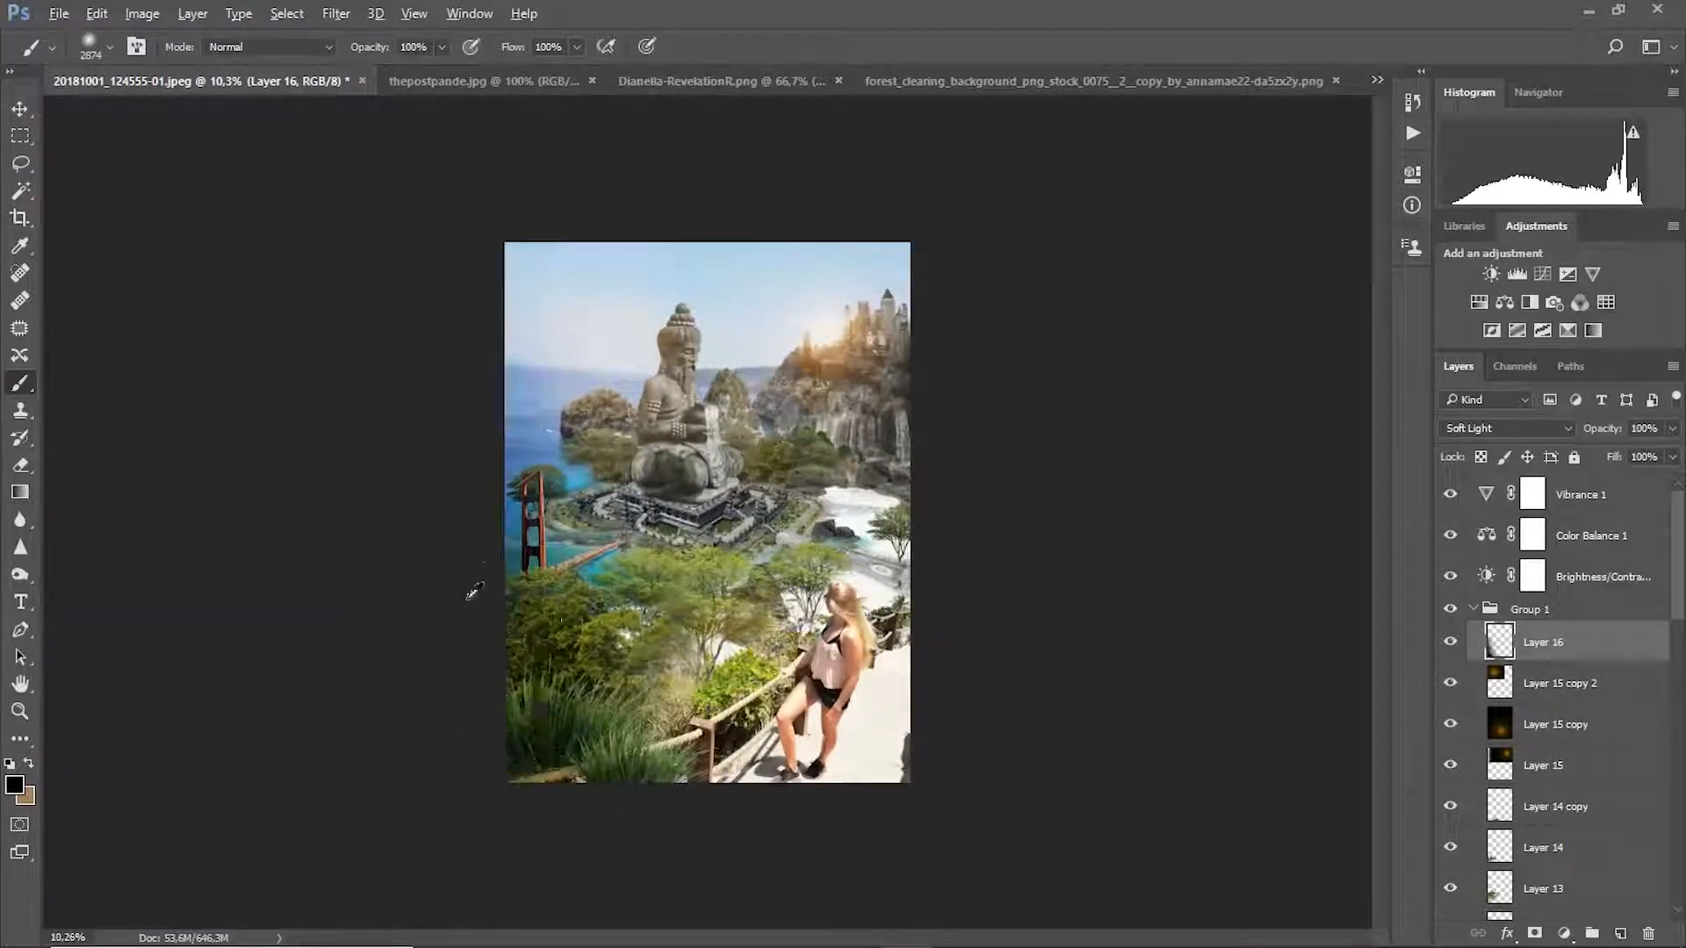
{"action": "scroll", "coordinate": [468, 596], "scroll_direction": "down", "scroll_amount": 6}
{"action": "scroll", "coordinate": [500, 557], "scroll_direction": "up", "scroll_amount": 5}
{"action": "scroll", "coordinate": [480, 551], "scroll_direction": "down", "scroll_amount": 4}
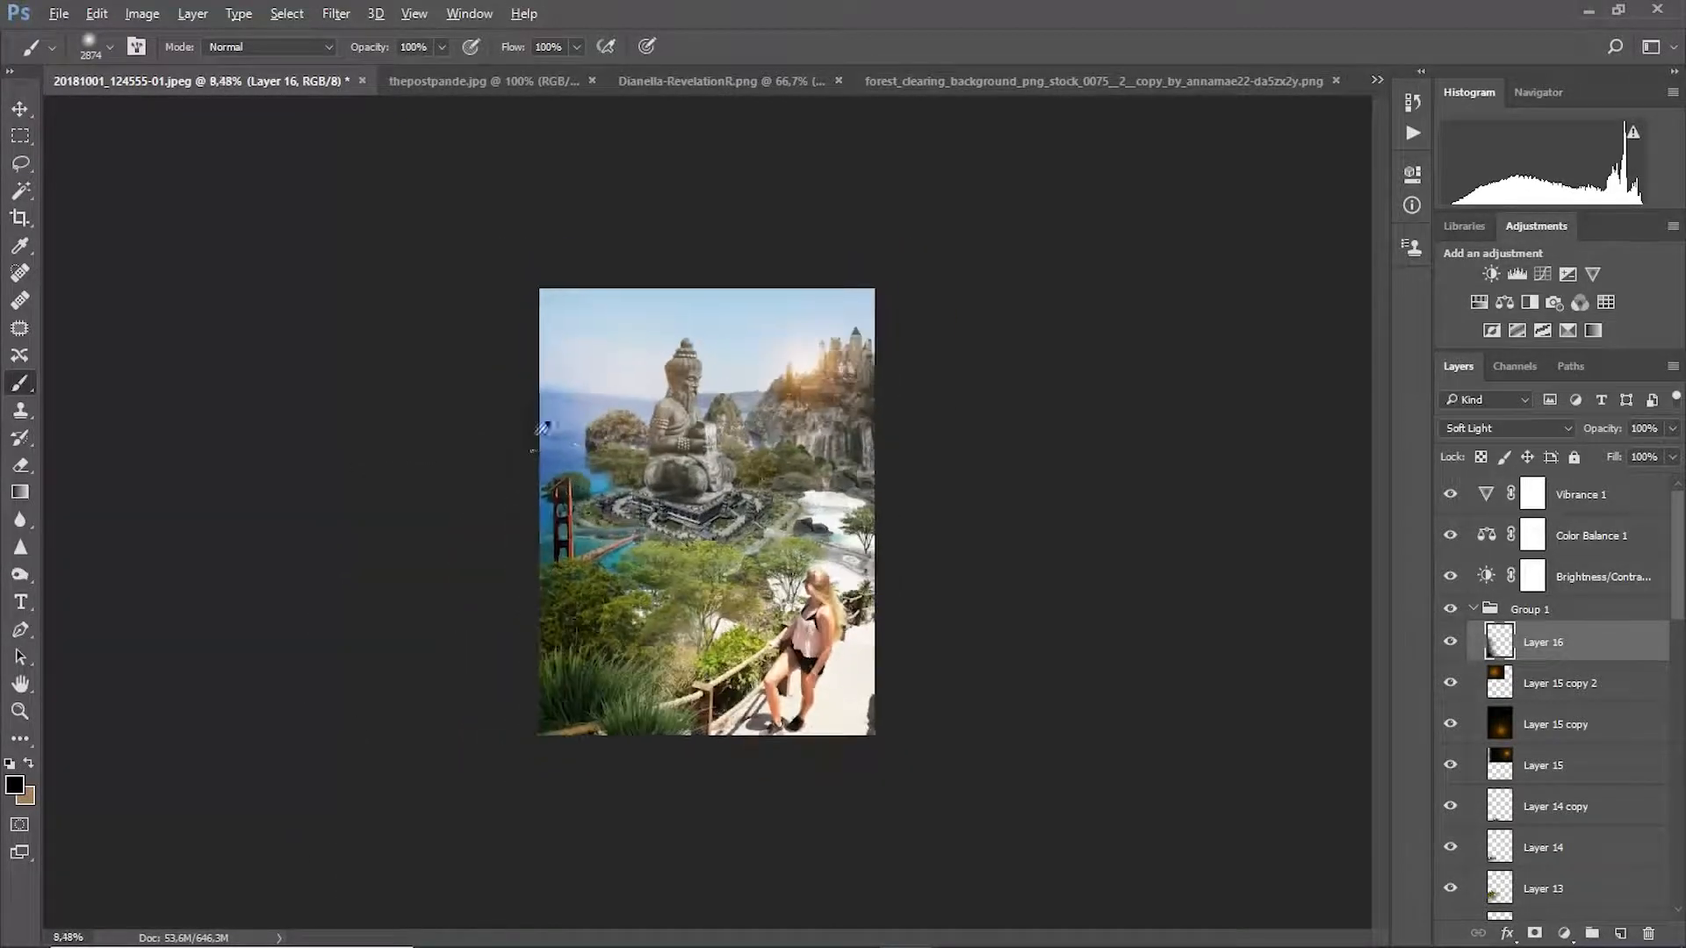
{"action": "scroll", "coordinate": [471, 477], "scroll_direction": "up", "scroll_amount": 4}
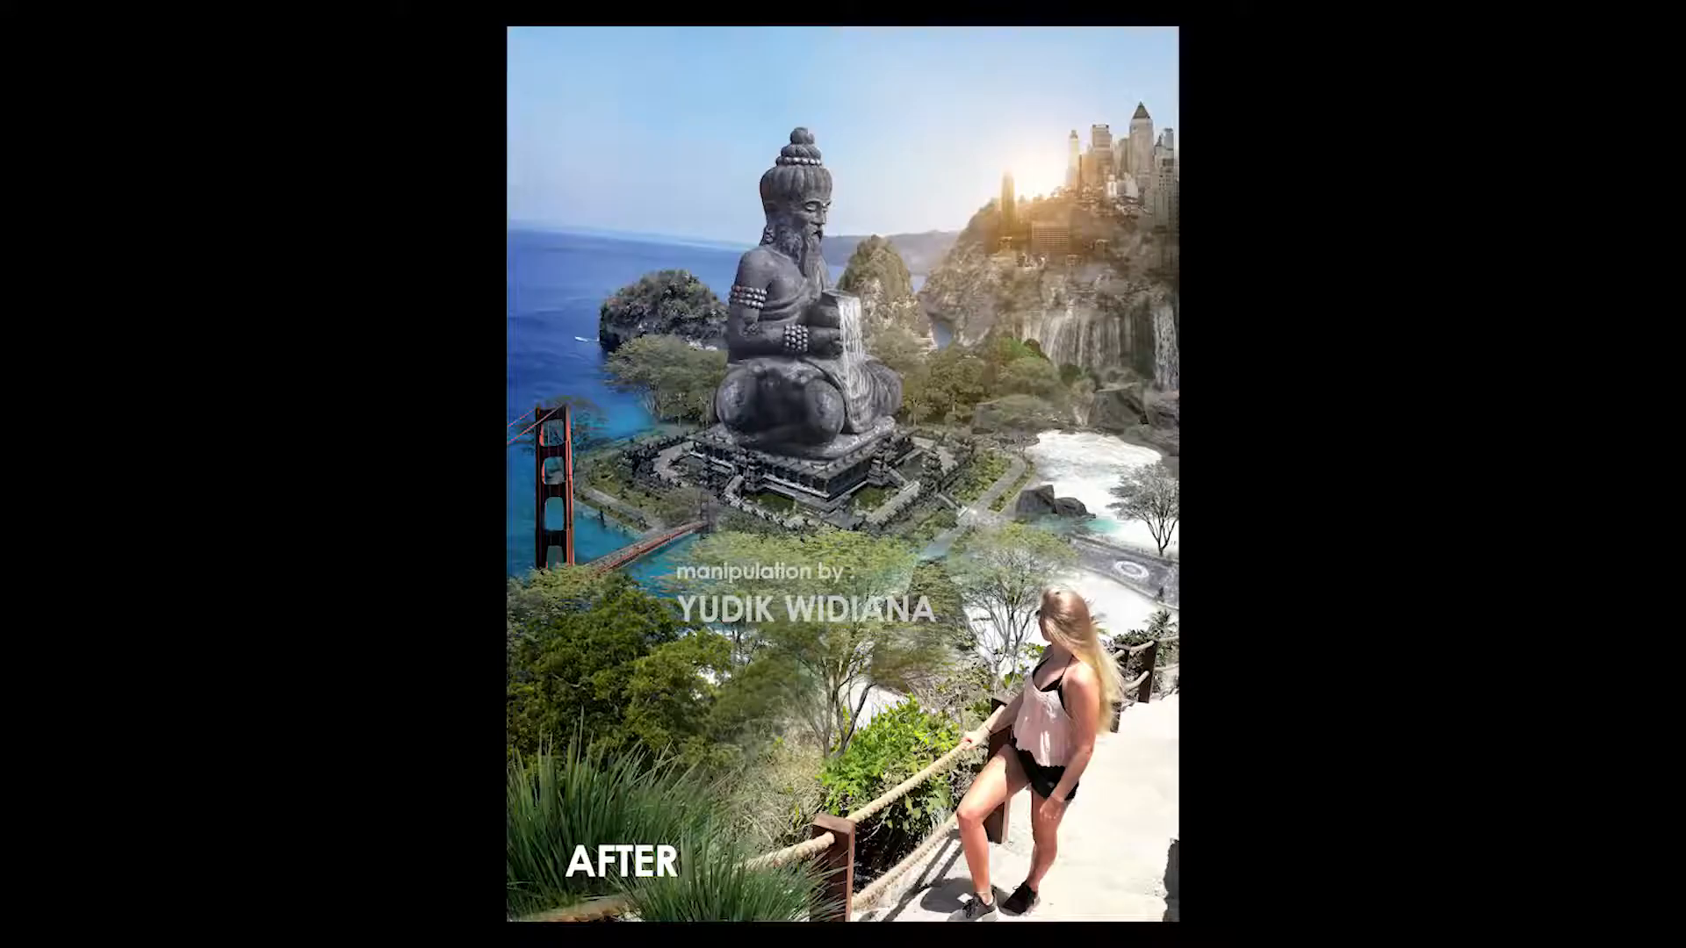